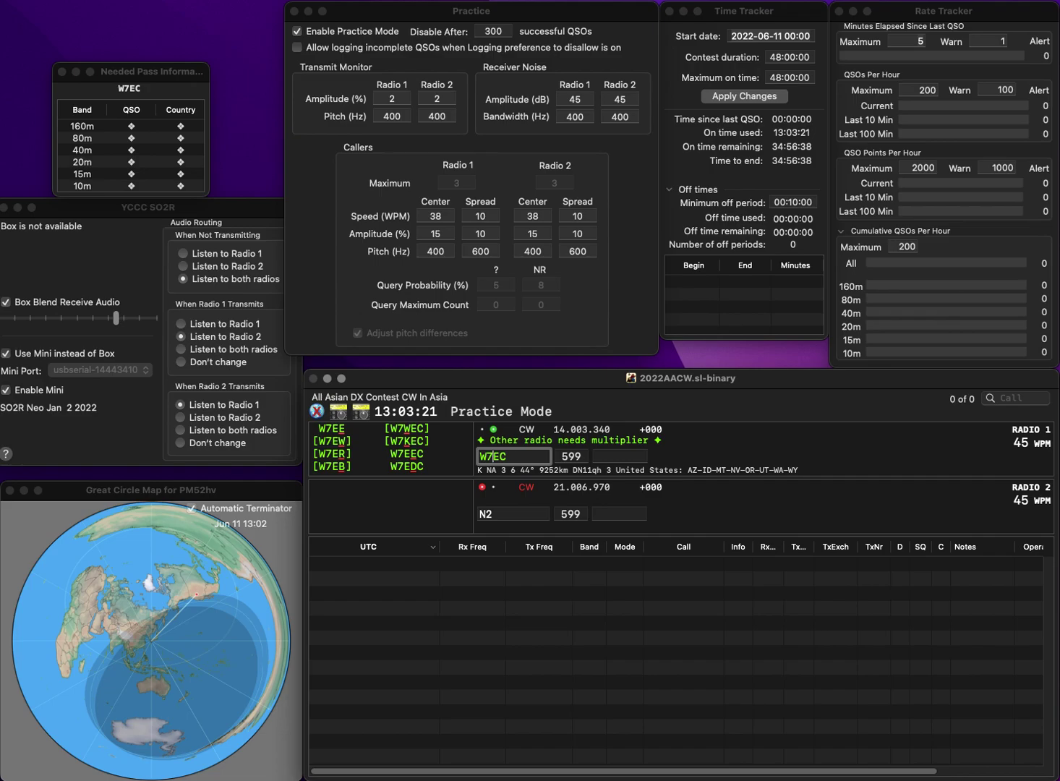
key(BackSpace)
text(8D)
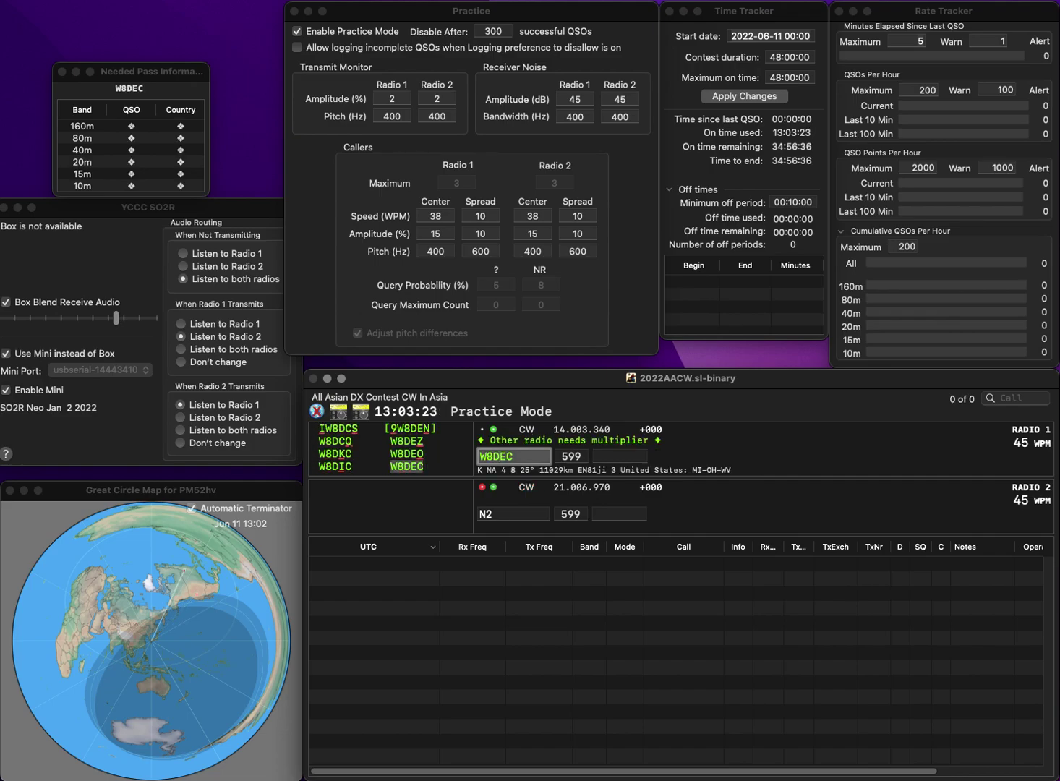
click(512, 515)
text(K)
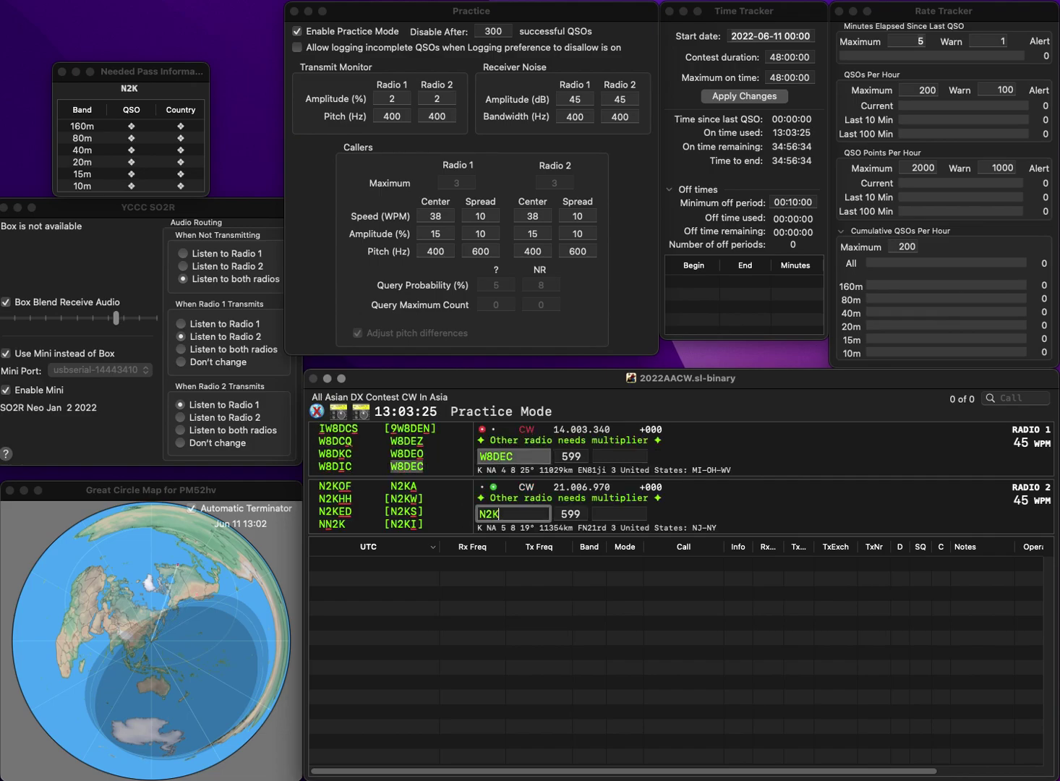
text(W)
key(Return)
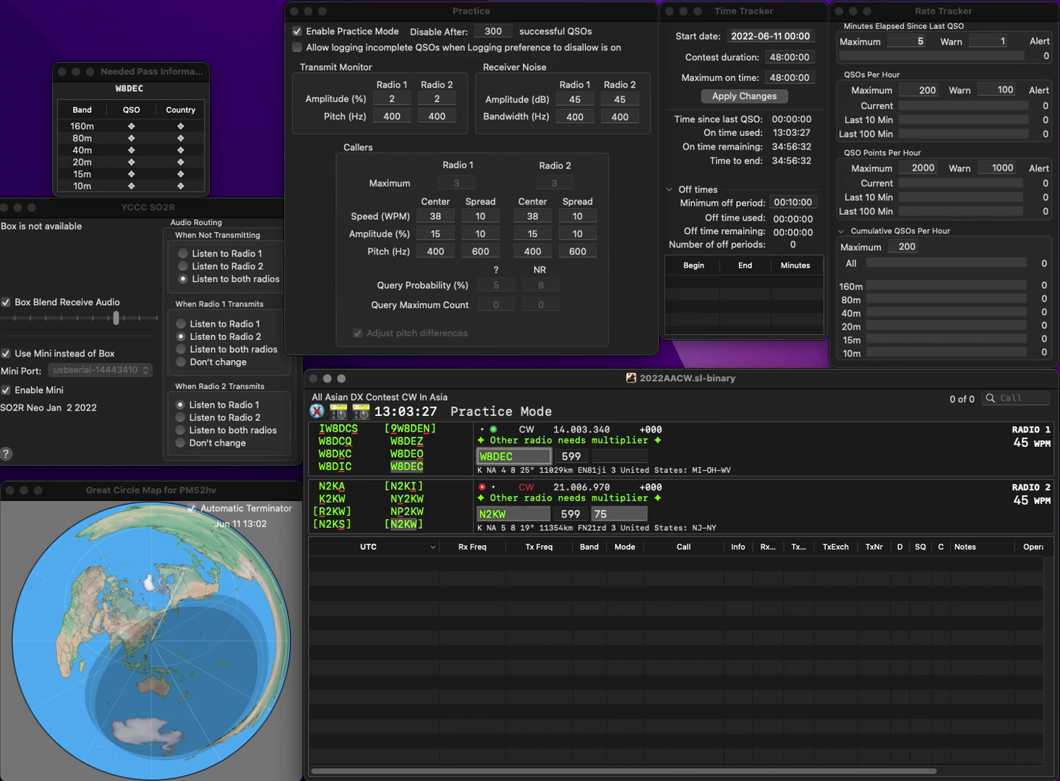
- Log W8DEC on Radio 1 with received exchange 19 and N2KW on Radio 2 with 71
key(Tab)
text(1)
key(Return)
key(Tab)
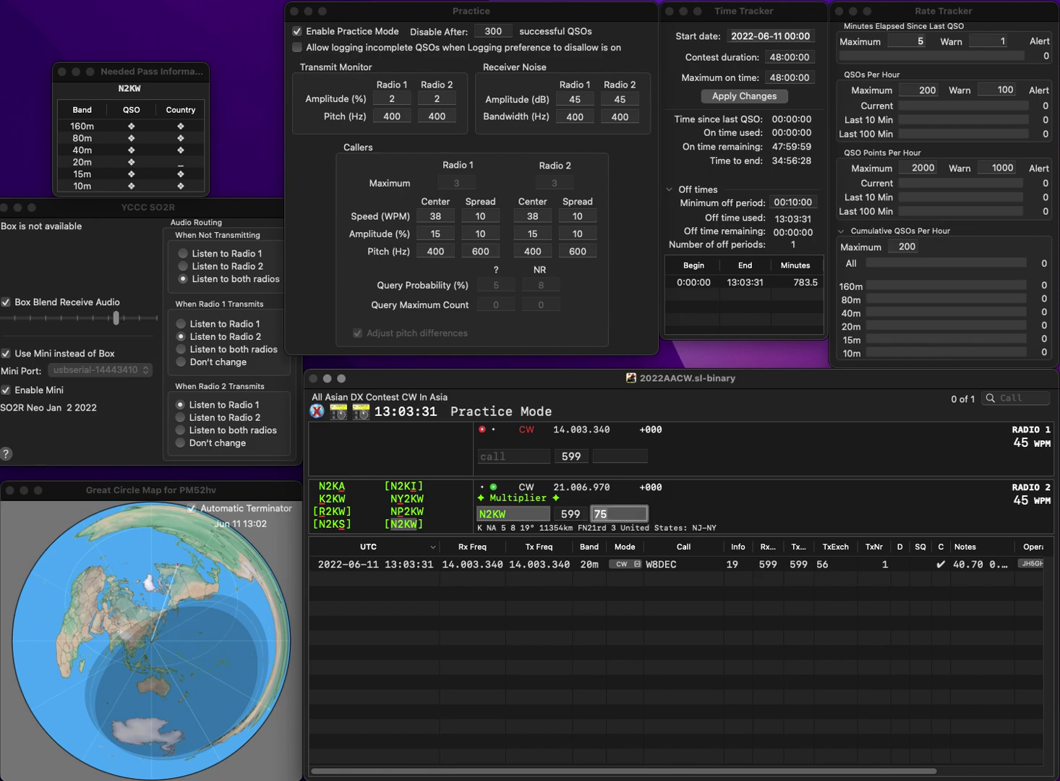
text(71)
key(Return)
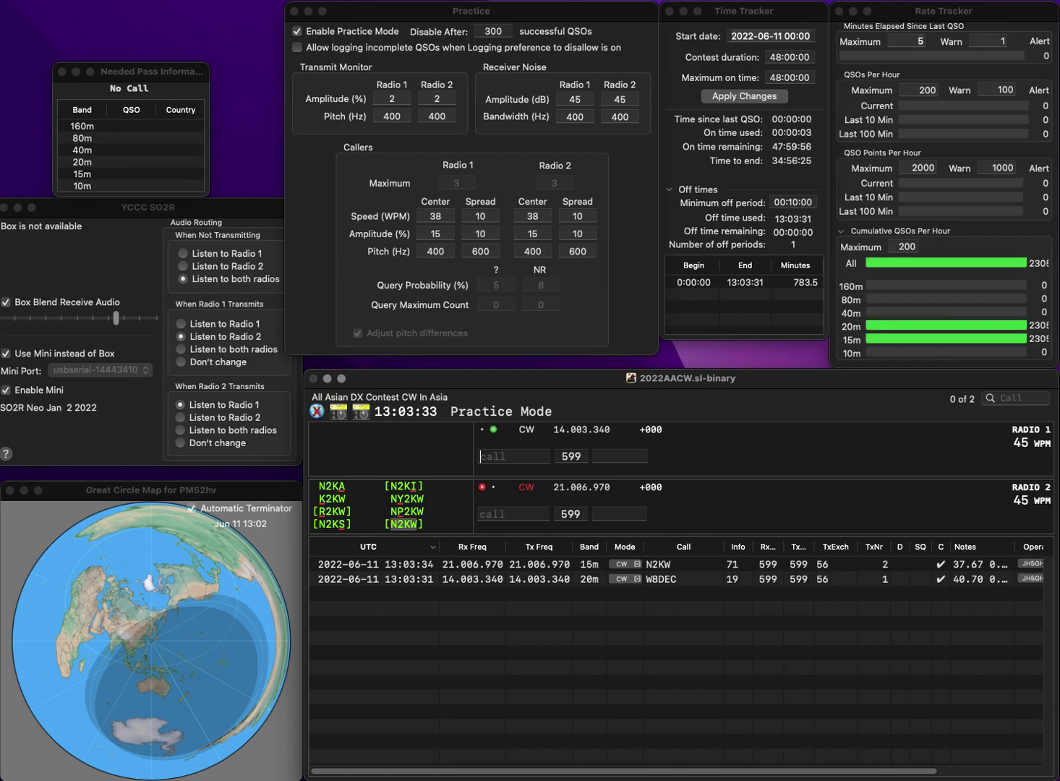
text(PY5CB)
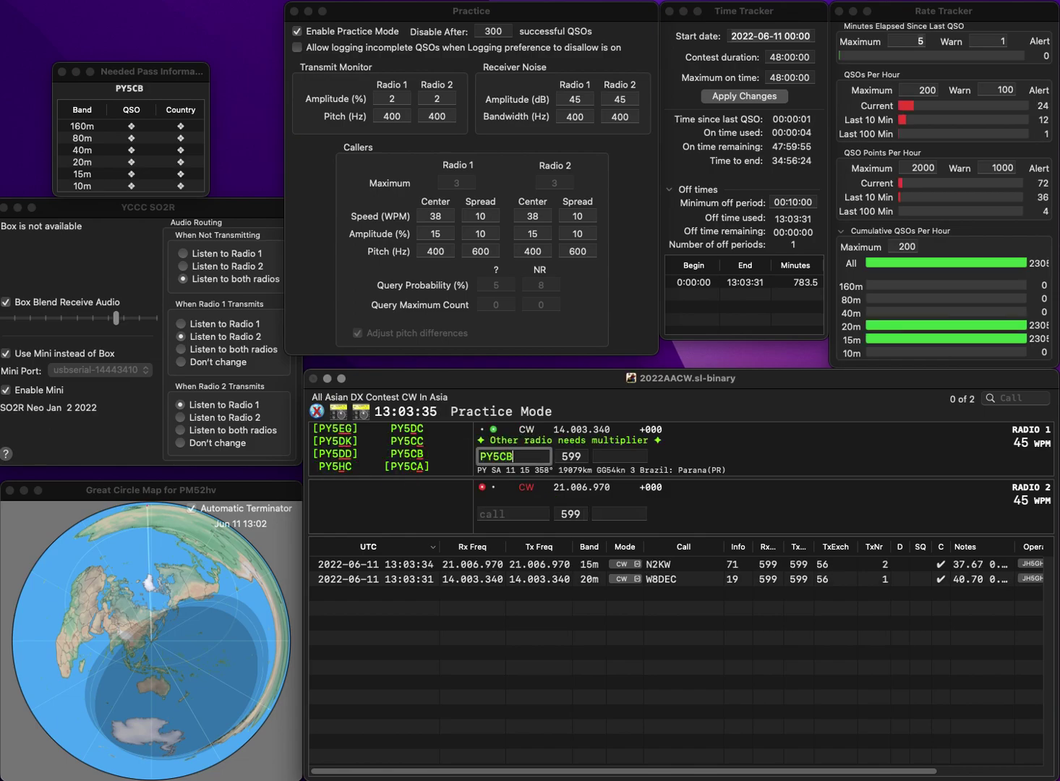
key(Return)
text(KA3YGL)
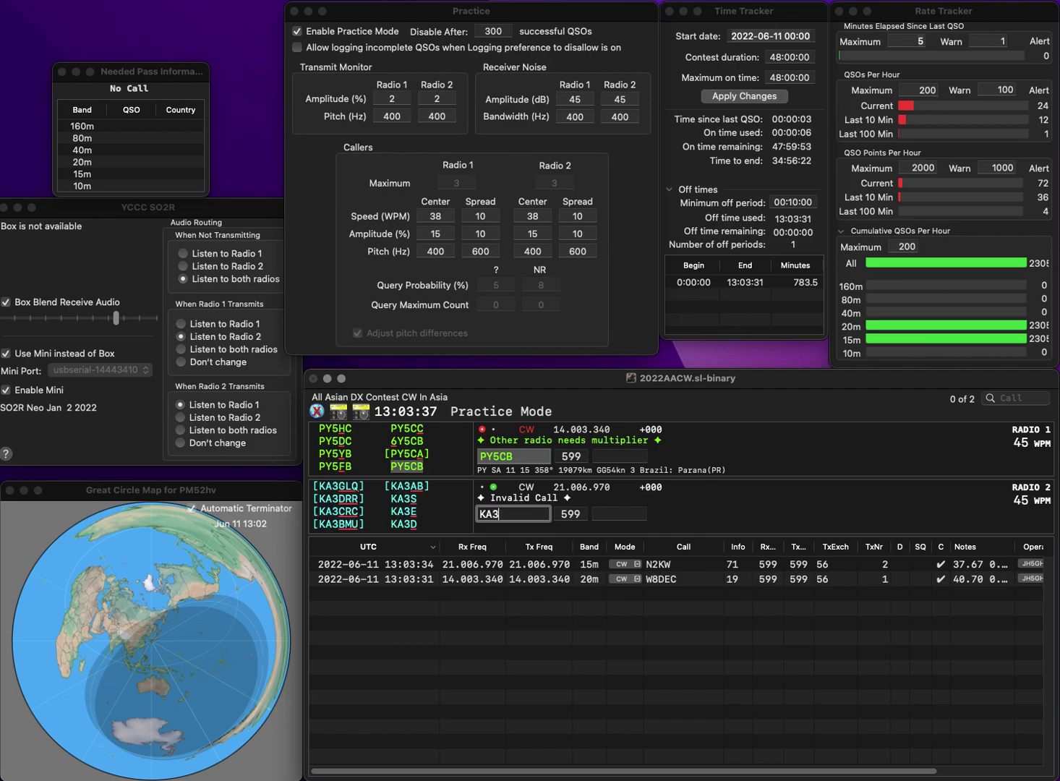
key(Return)
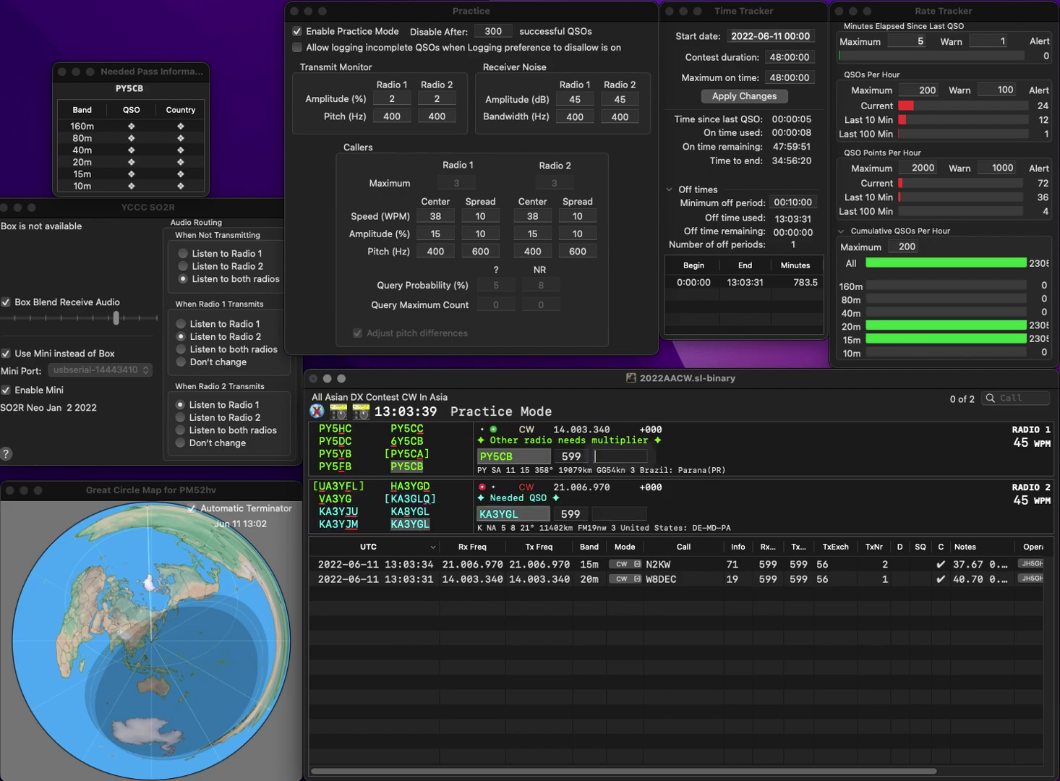
text(35)
key(Return)
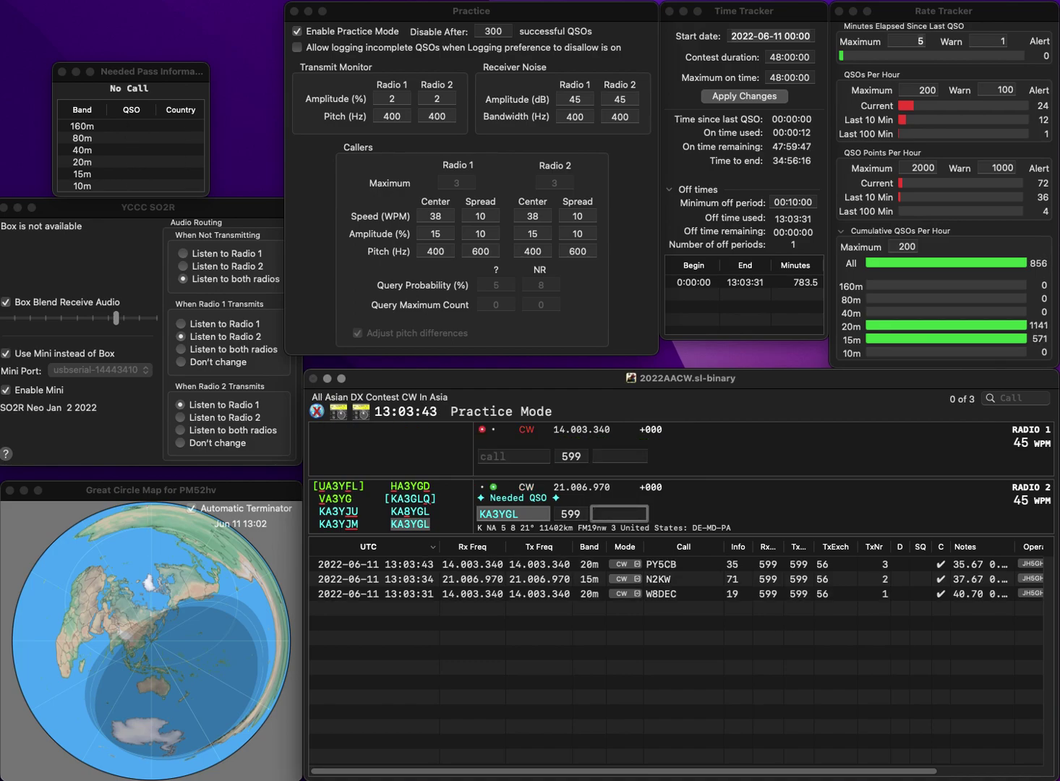
text(69)
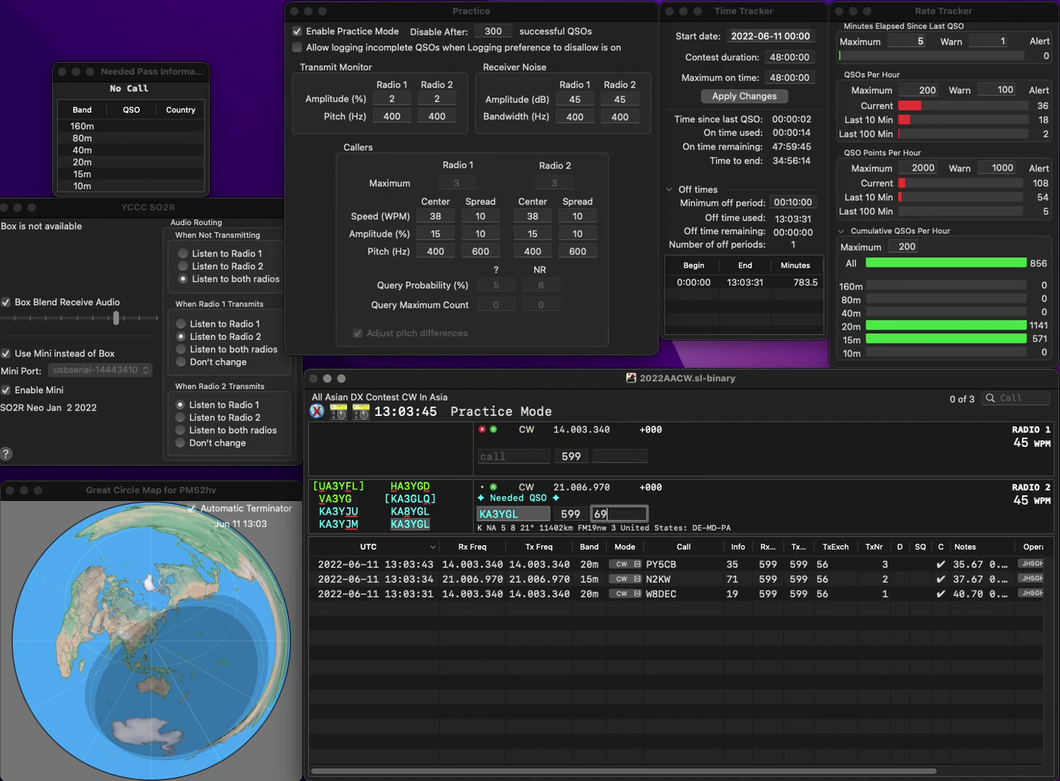
key(Return)
text(PA3I)
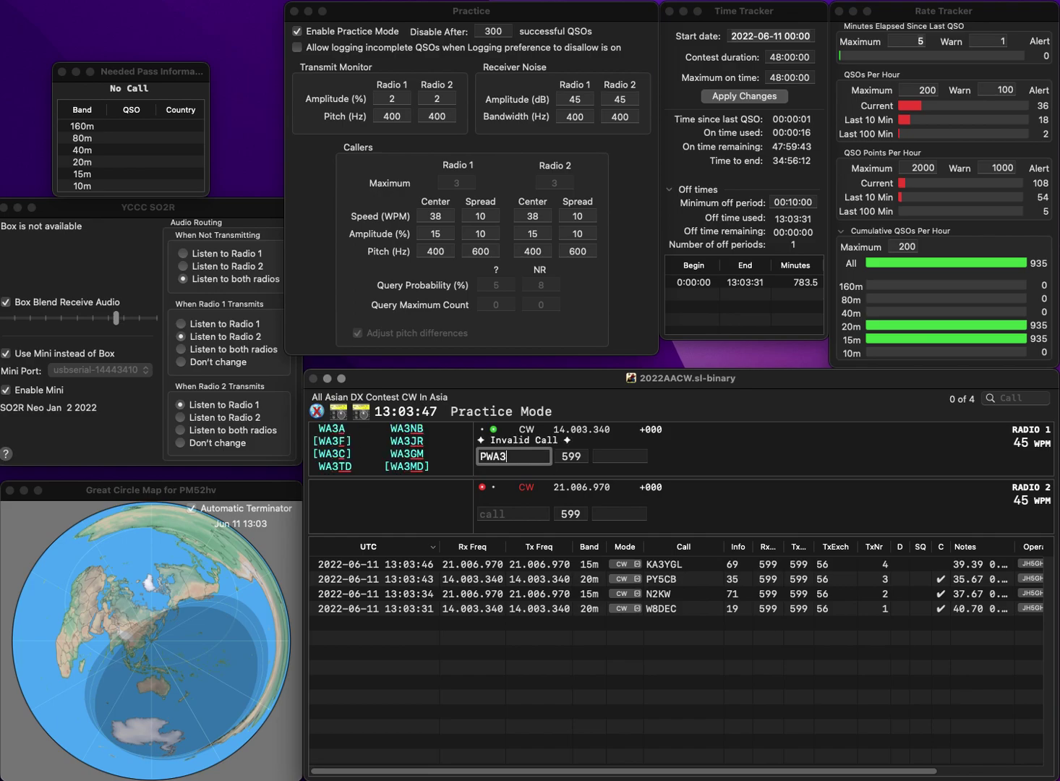
key(Return)
text(KA9LMK)
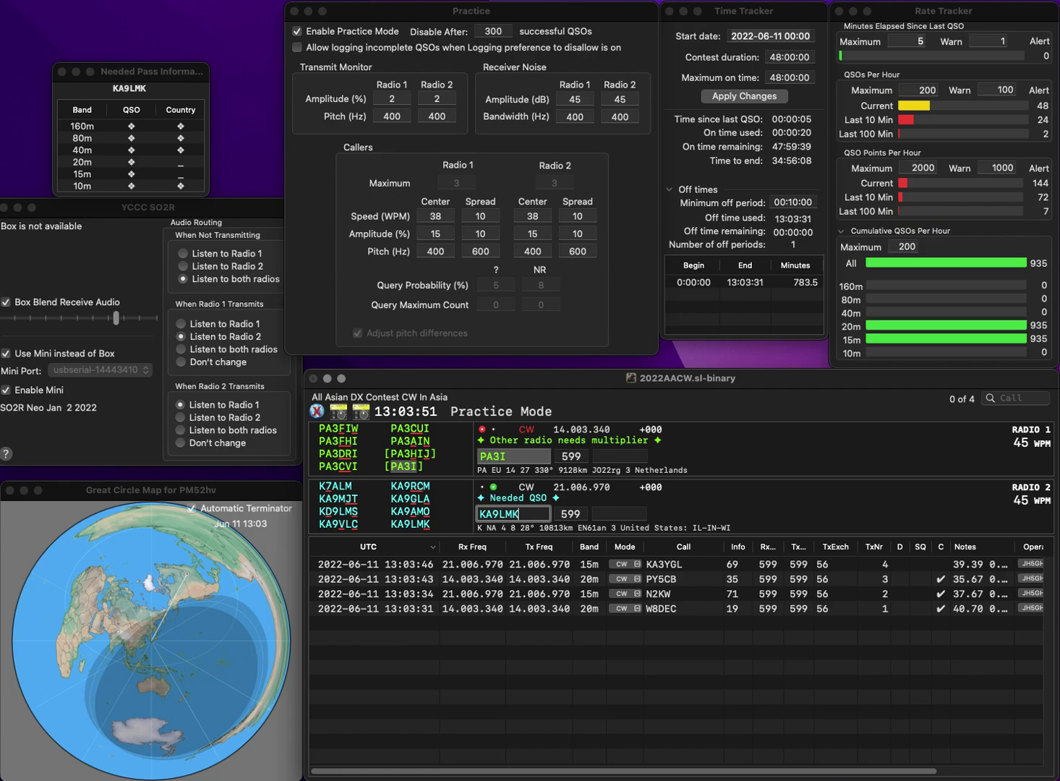
key(Return)
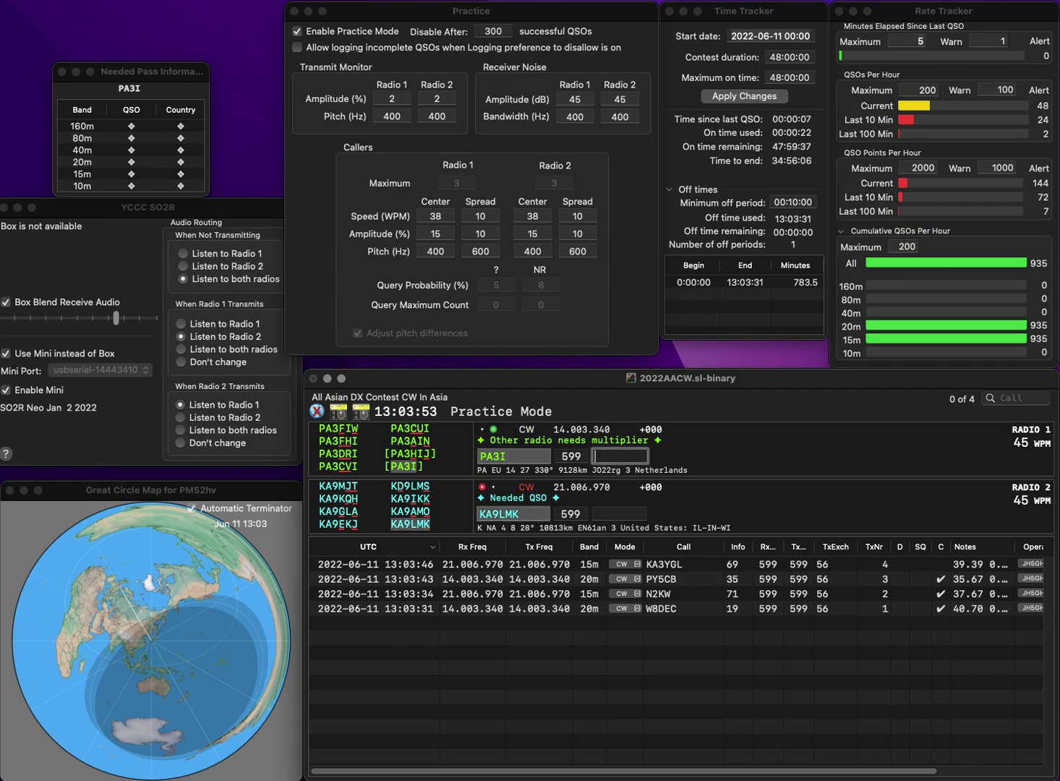
text(61)
key(Return)
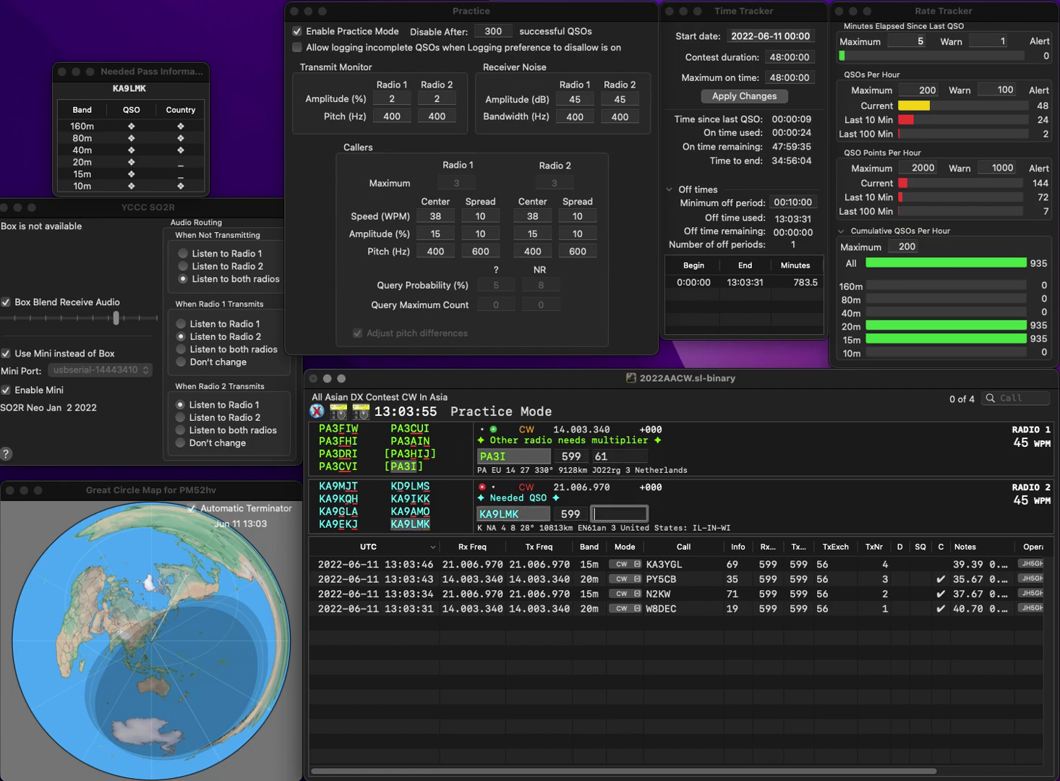
text(00)
key(Return)
text(N)
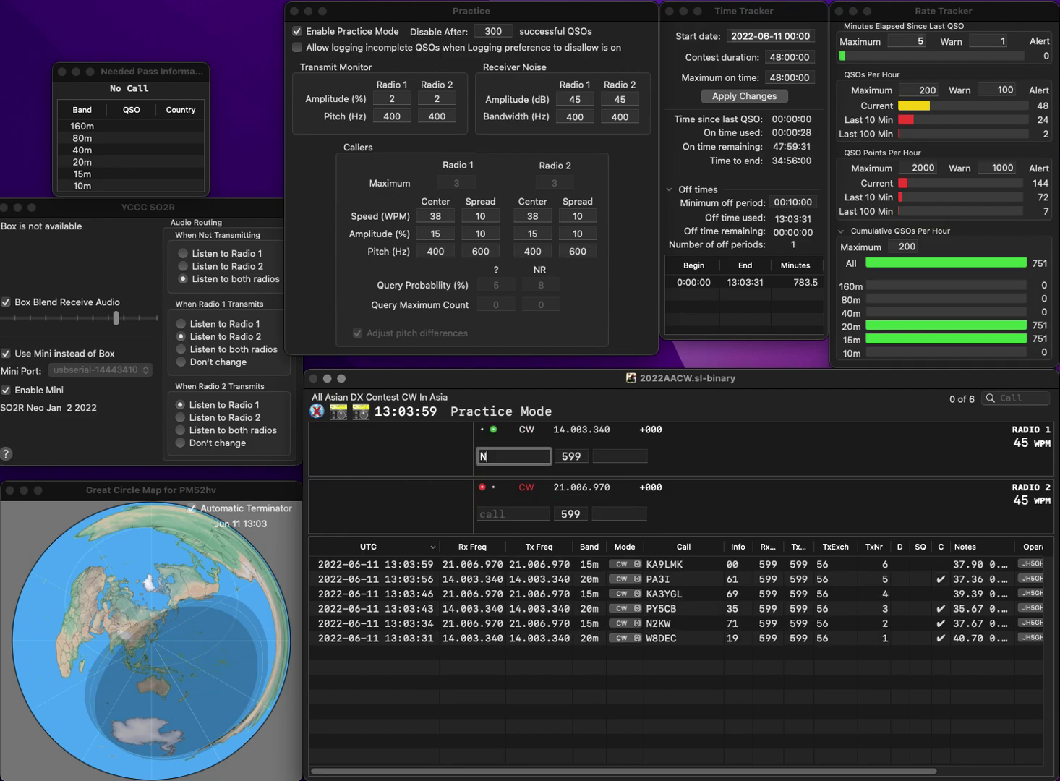
text(0GOS)
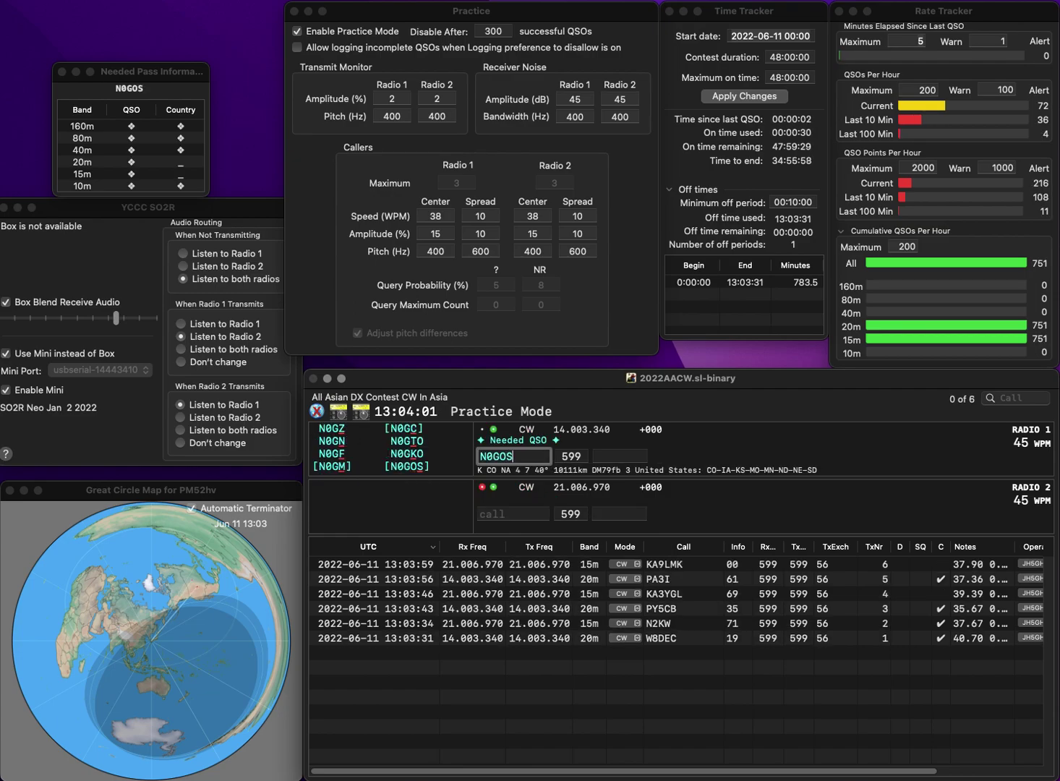
key(Return)
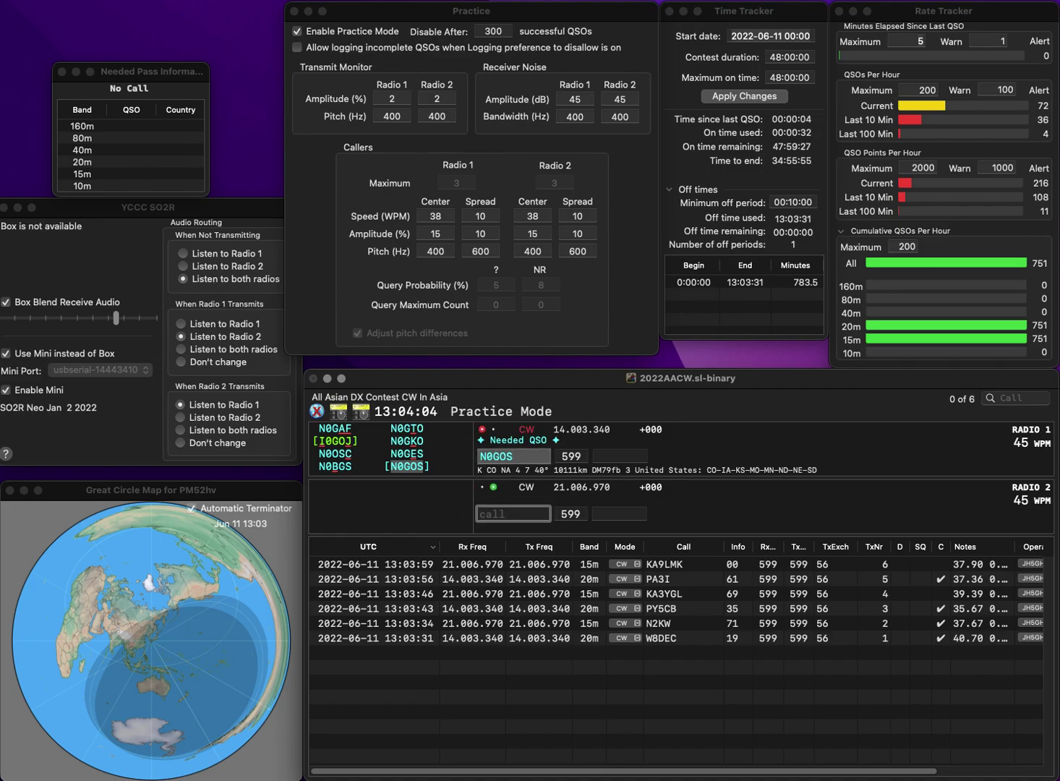
text(KC3DLL)
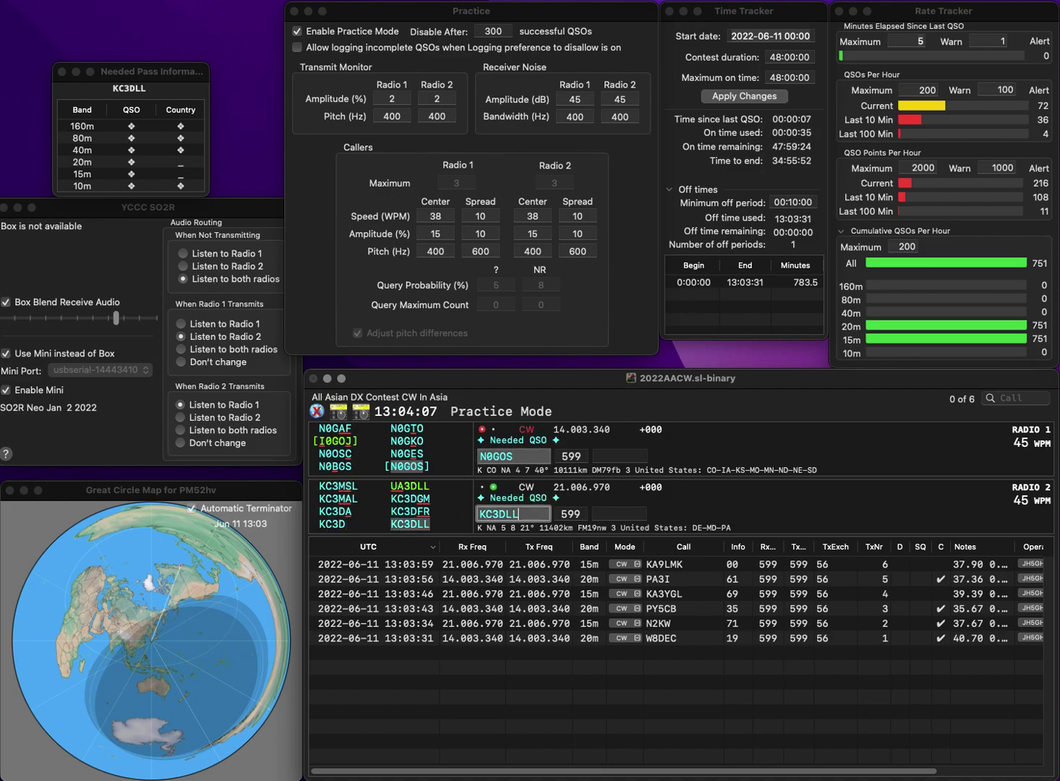
key(Return)
key(space)
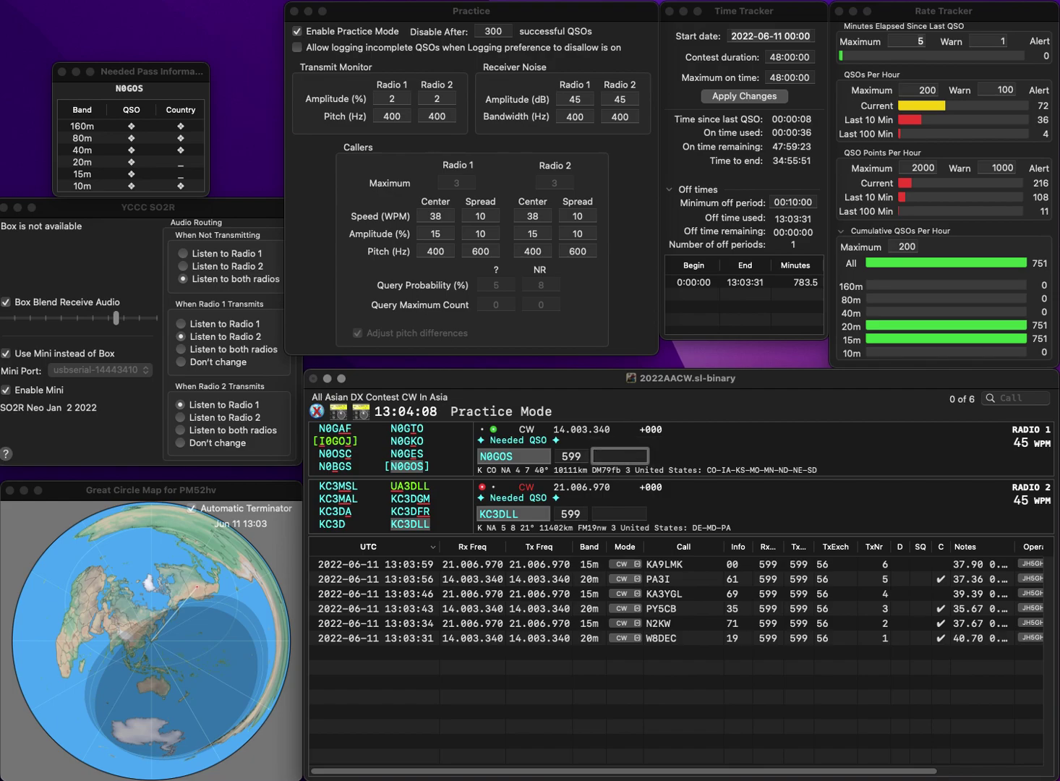
text(51)
key(Return)
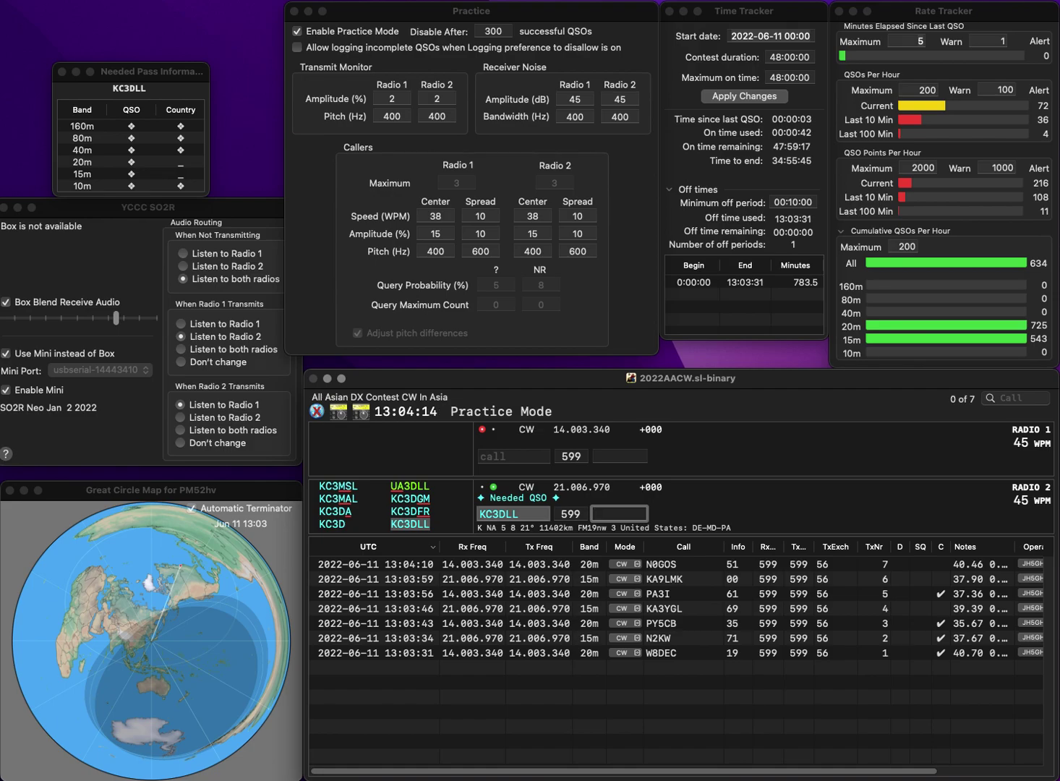
text(77)
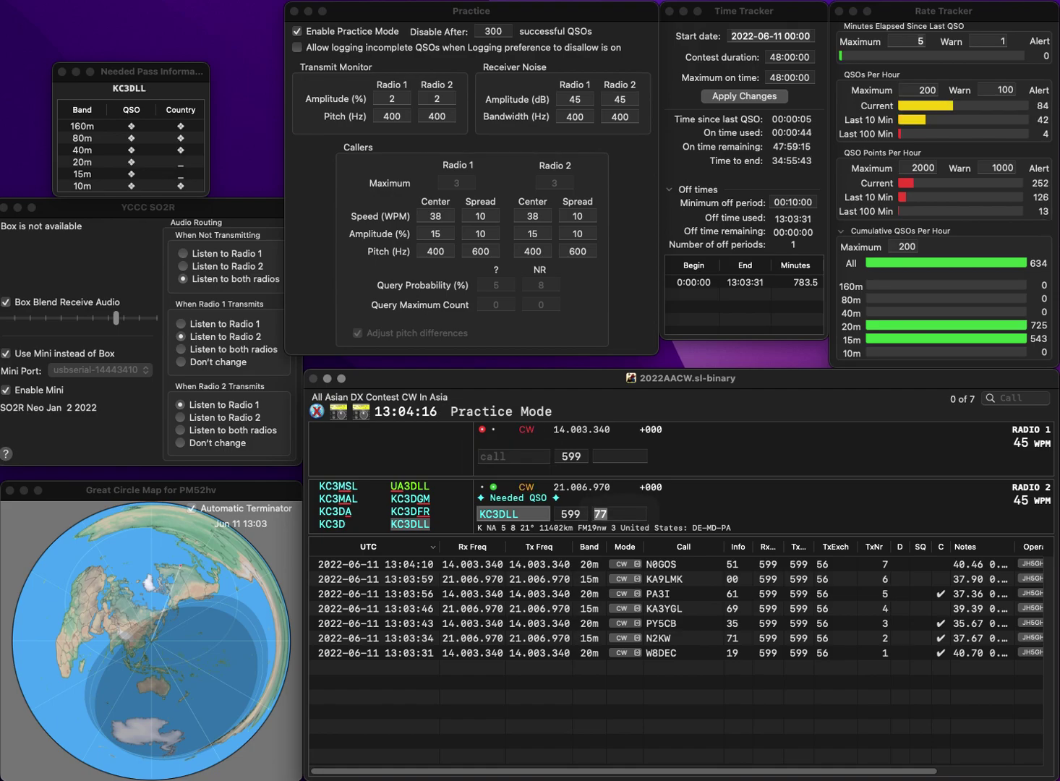
key(Return)
text(DL4I)
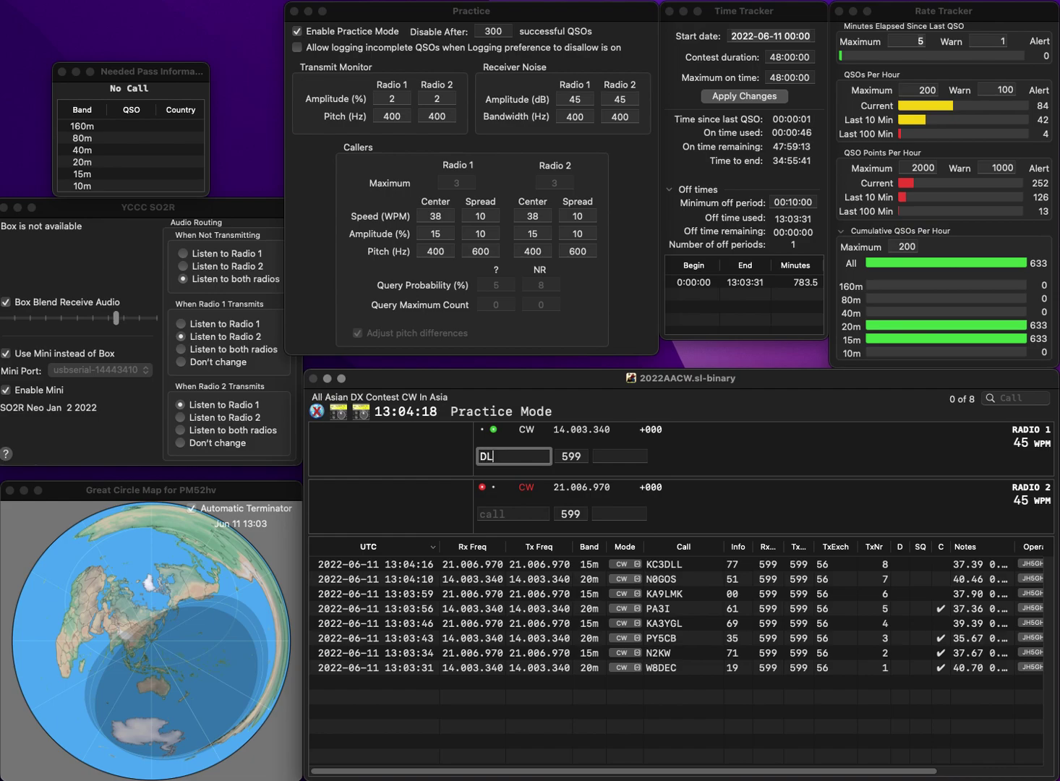
key(BackSpace)
text(SZ)
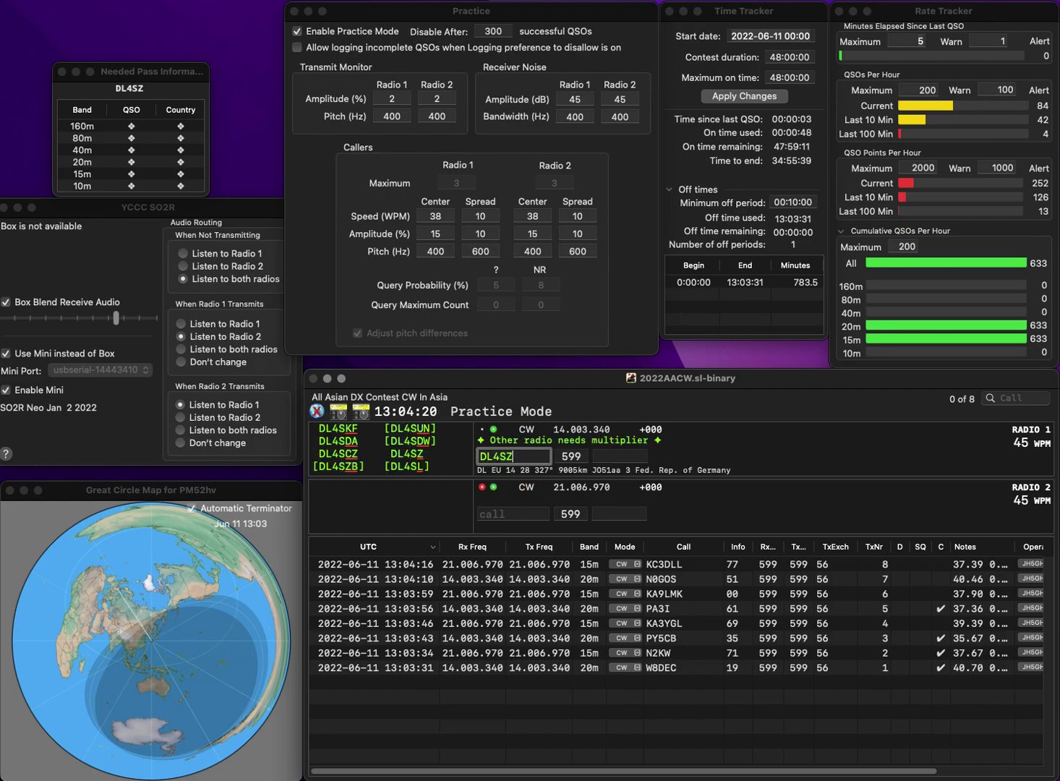
key(Return)
text(1DIA)
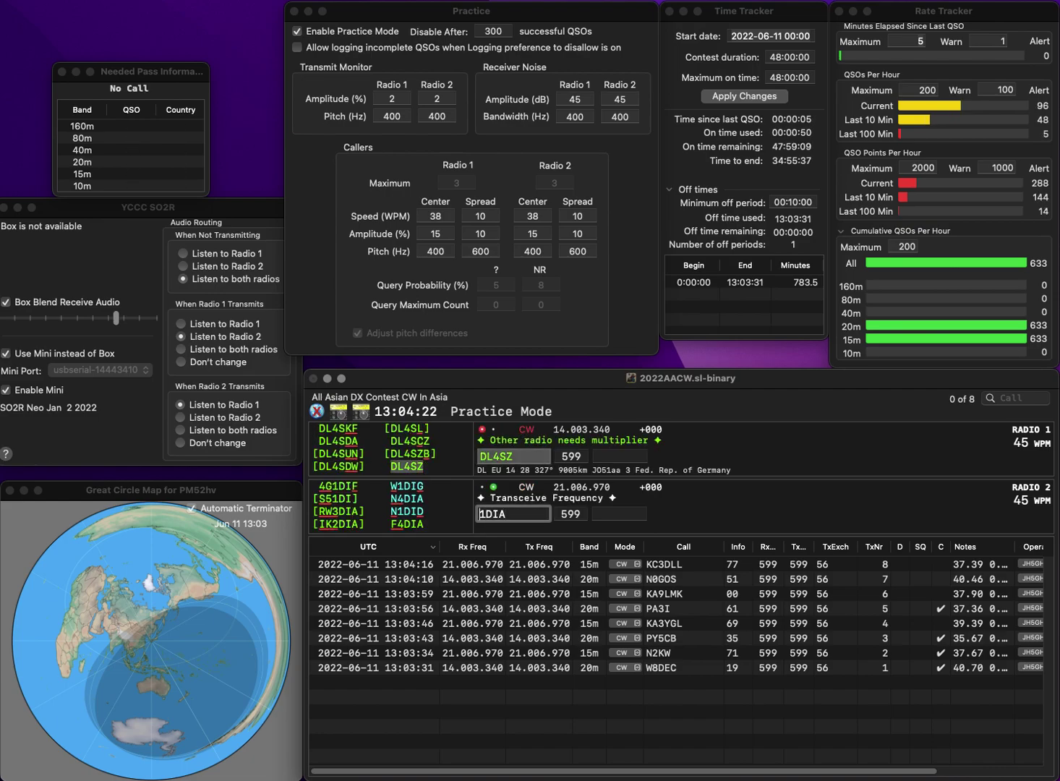
text(JA)
key(Return)
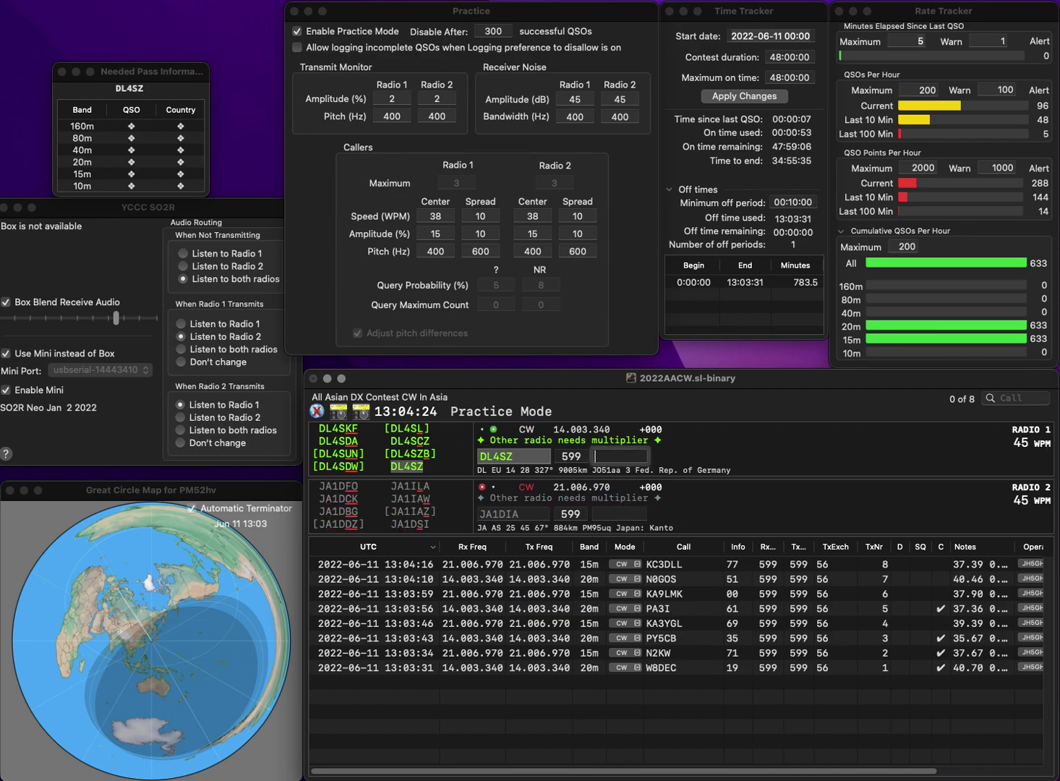
key(Return)
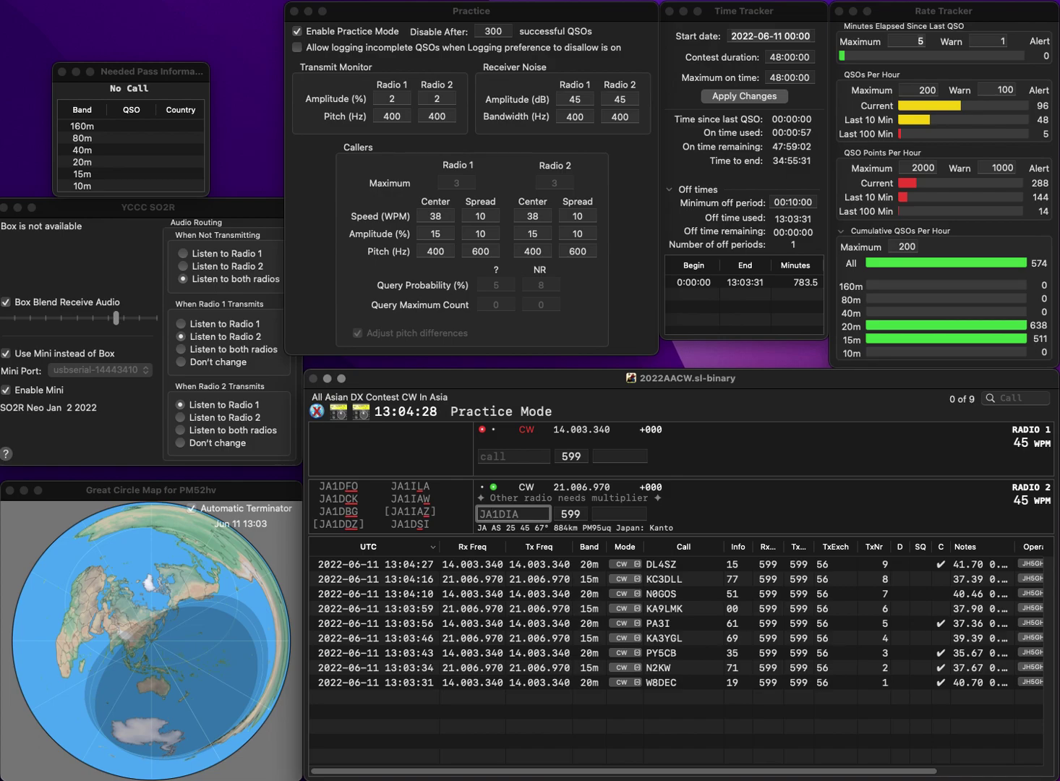
key(BackSpace)
text(B)
key(Right)
key(BackSpace)
key(BackSpace)
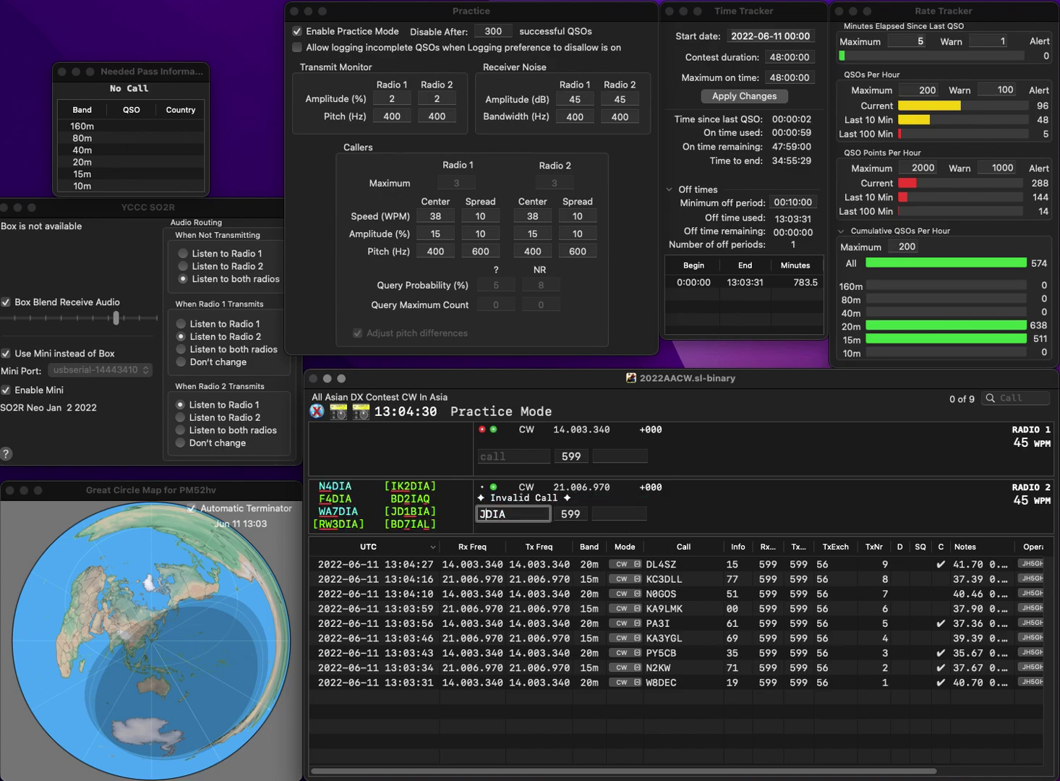
text(D)
key(Delete)
text(1B)
key(Return)
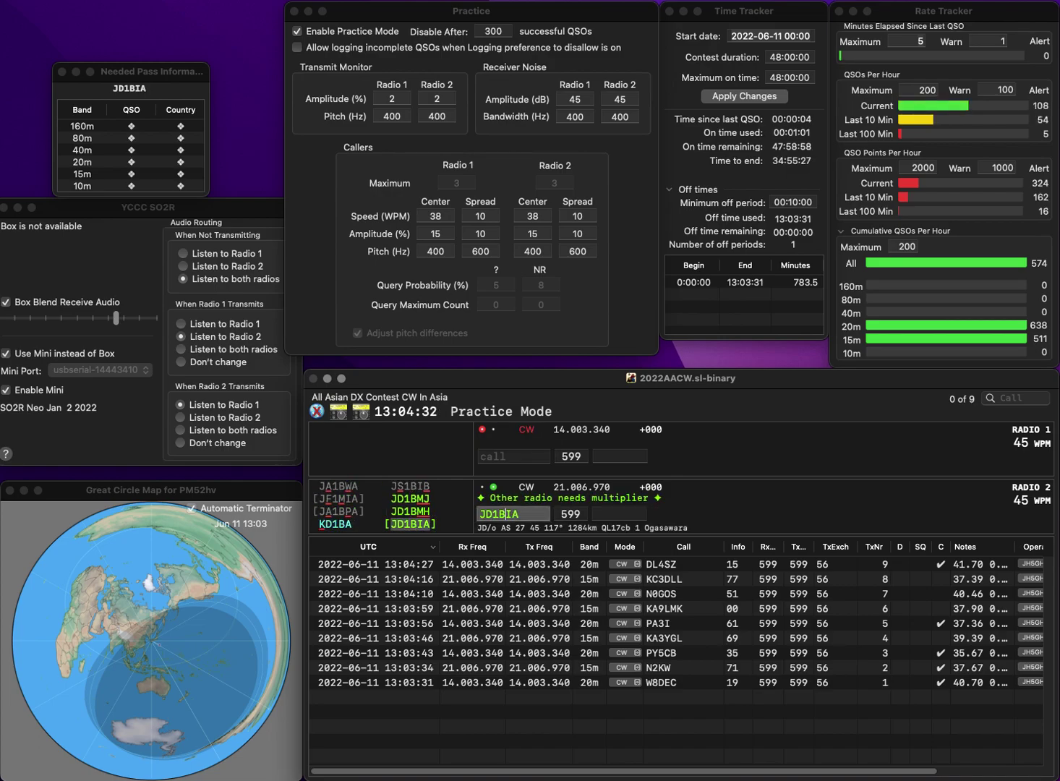
text(9A)
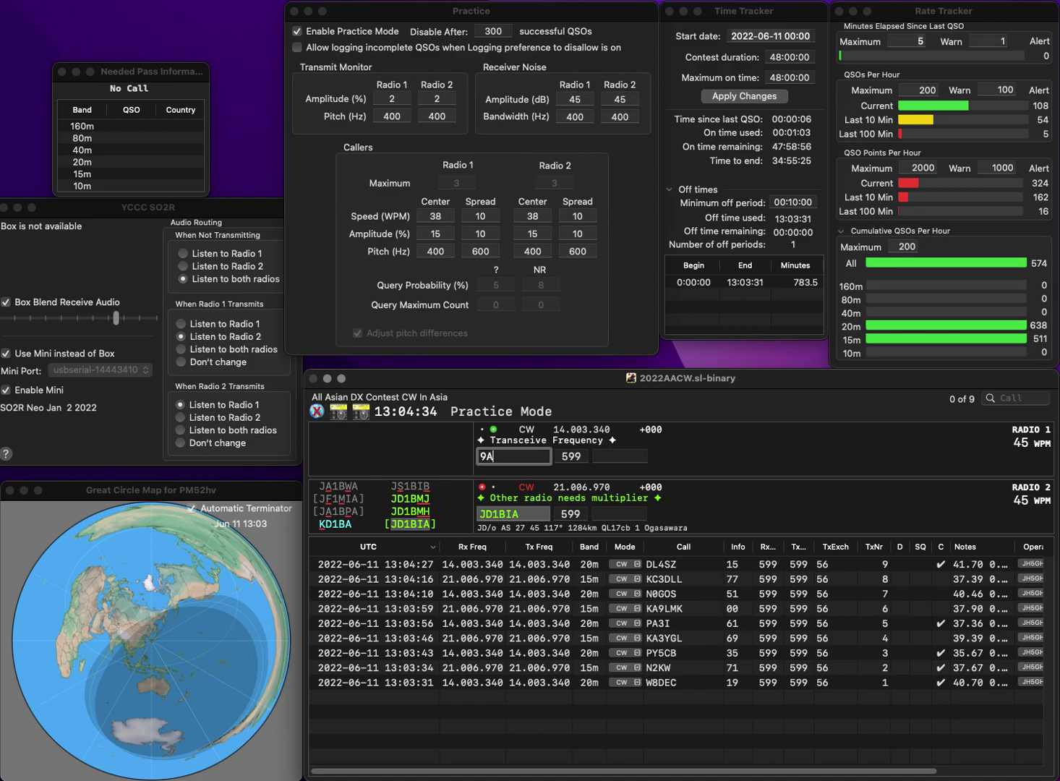
text(3ST)
key(Return)
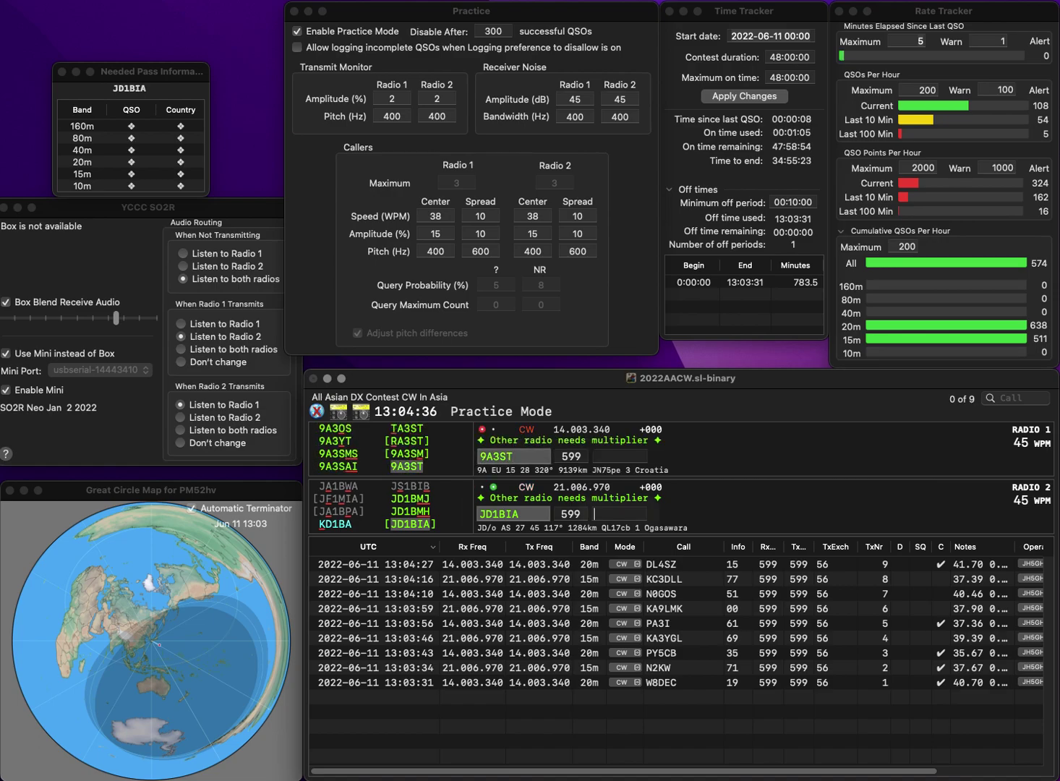
text(38)
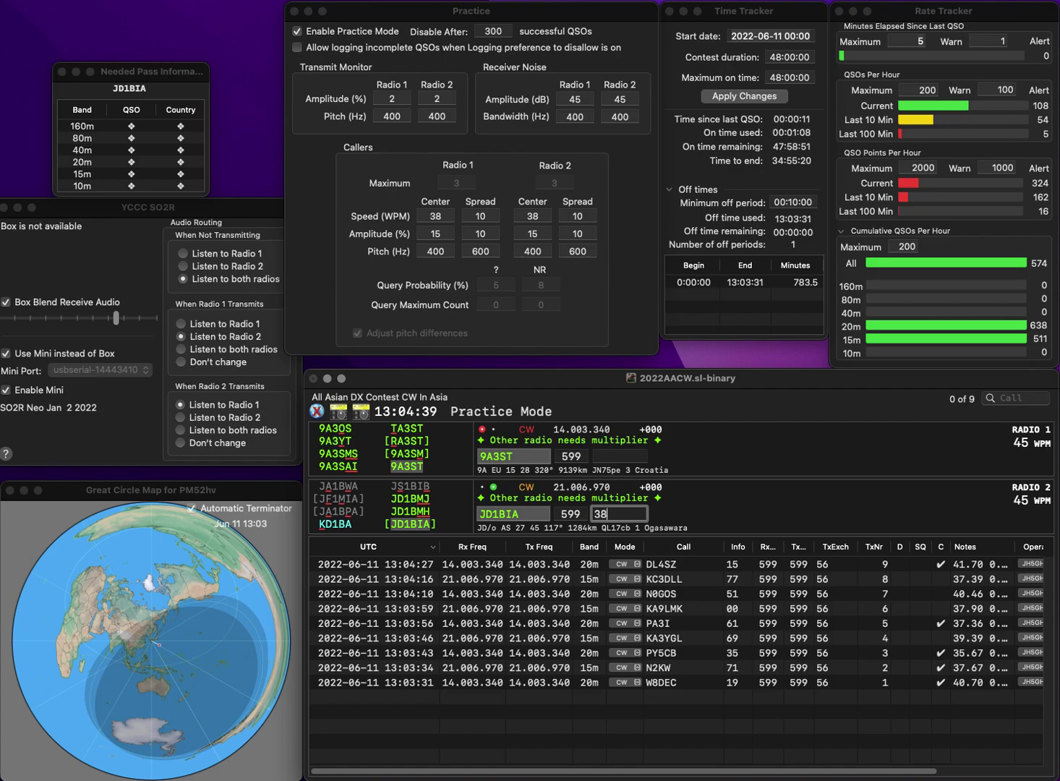
key(Return)
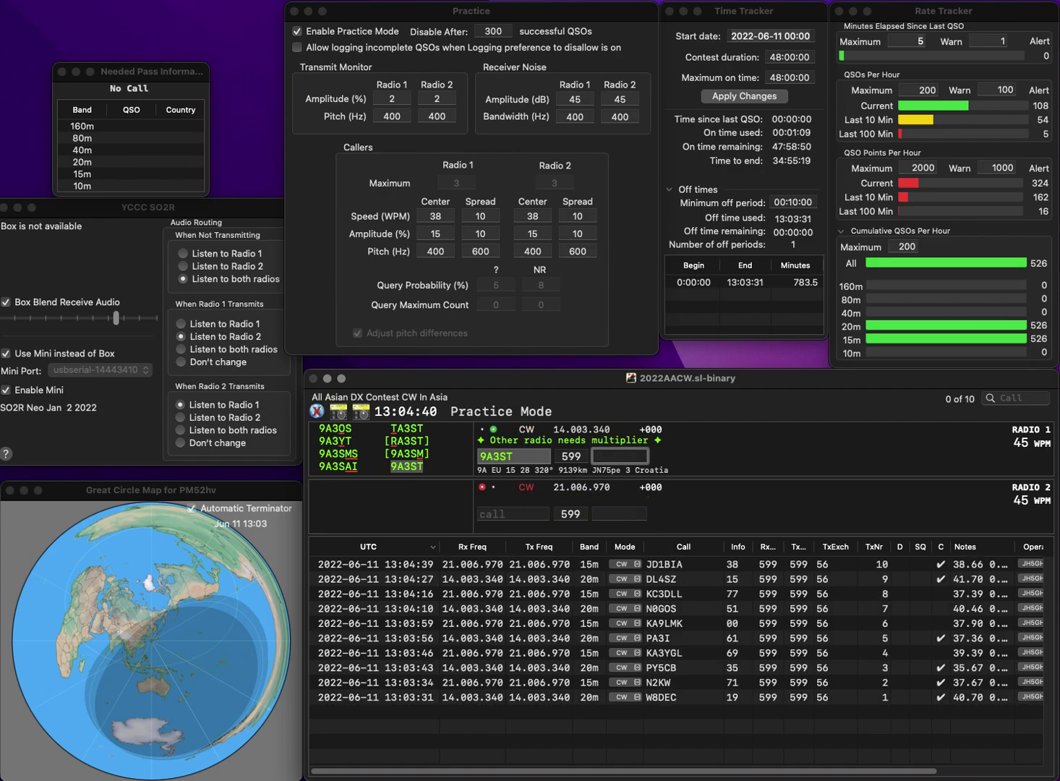
text(31)
key(Return)
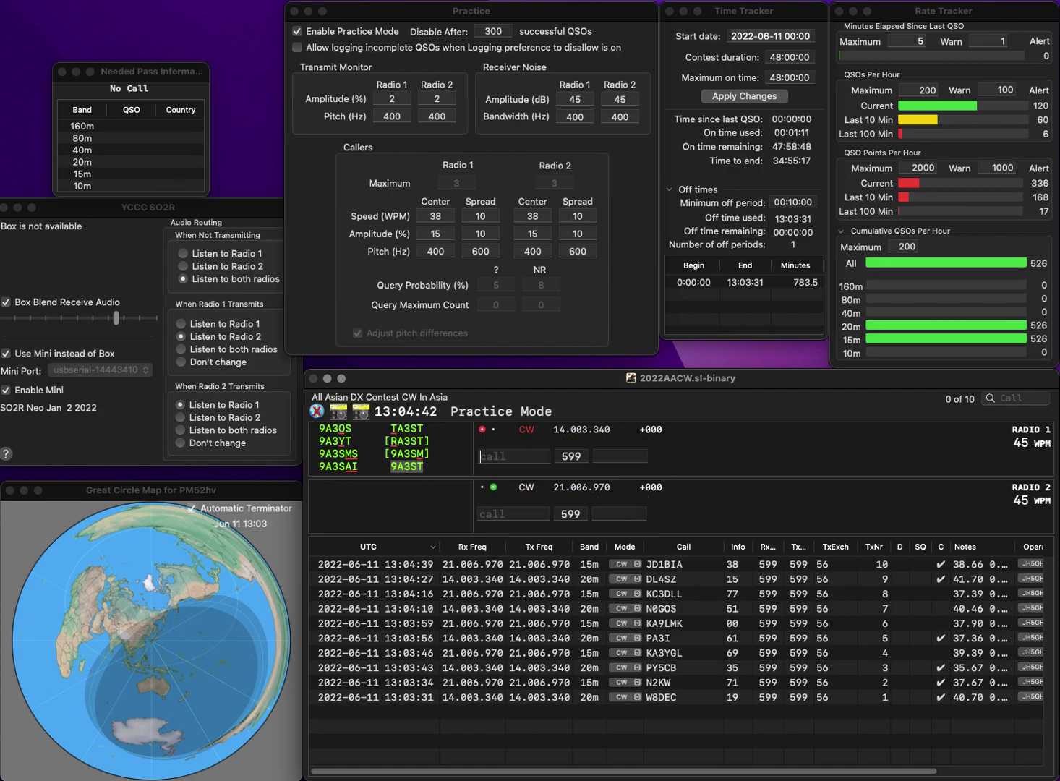
- Enter and answer the callers W1IP on Radio 2 and KB1SWZ on Radio 1
text(W1IP)
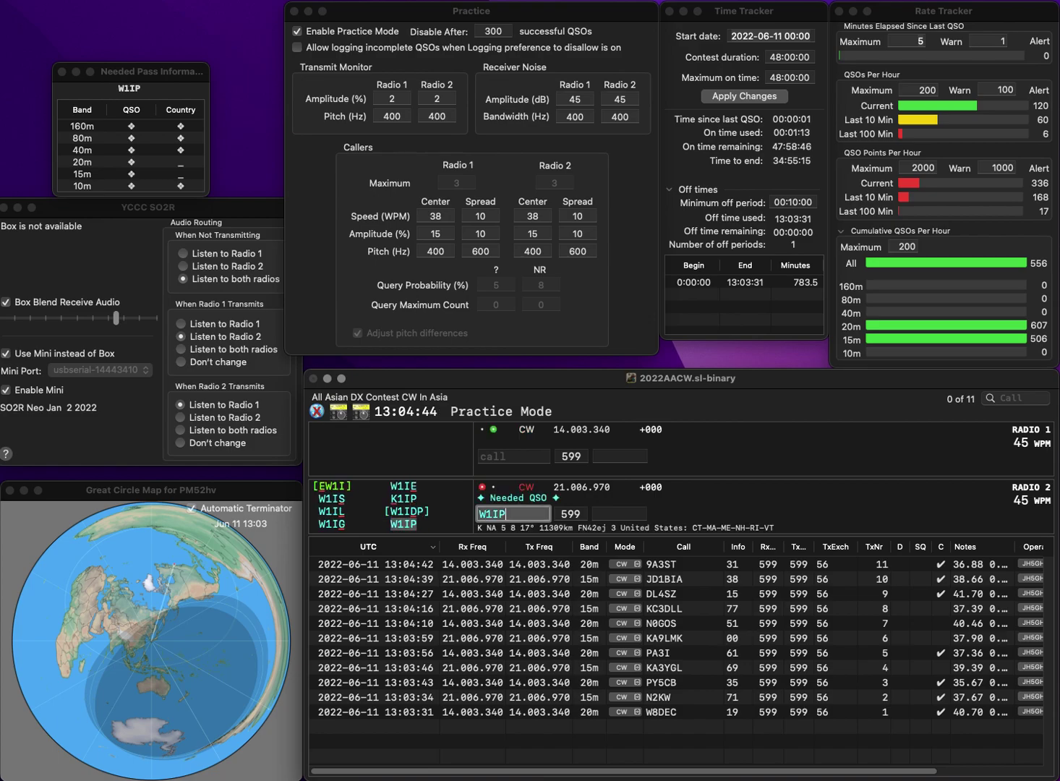
key(Return)
text(KB)
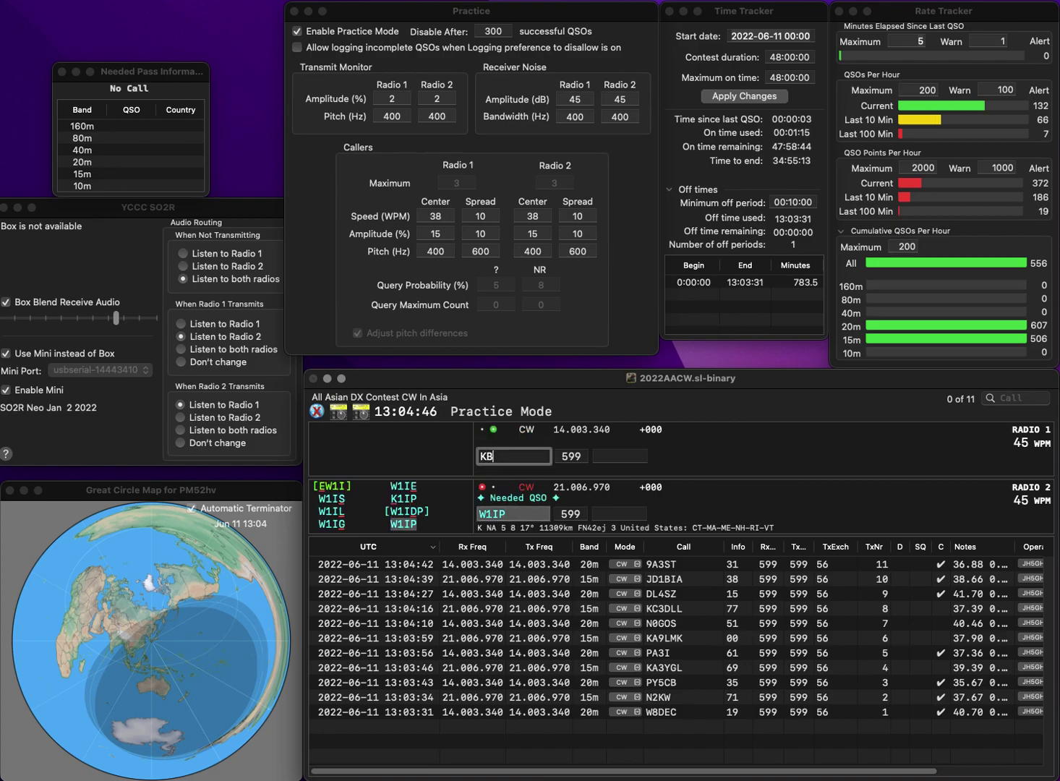
text(1SWZ)
key(Return)
click(619, 513)
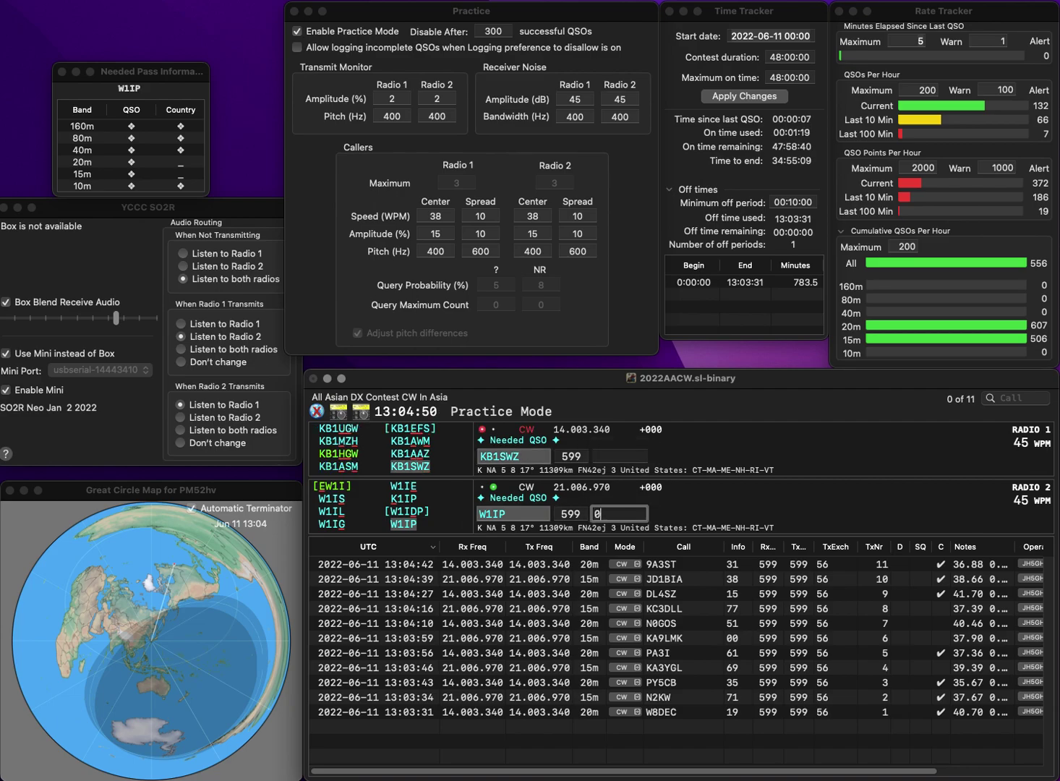
text(03)
key(Return)
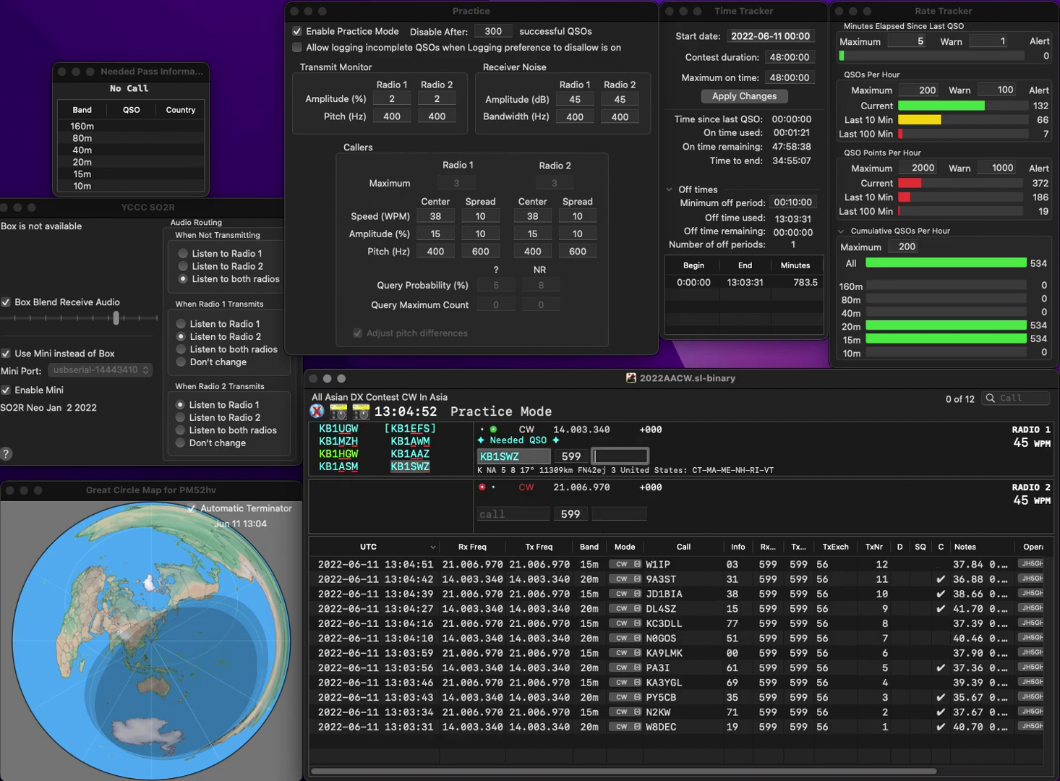
text(38)
key(Return)
- Enter and answer the caller UN7LZ on Radio 2 and enter the partial call 4NRO on Radio 1
text(UN7)
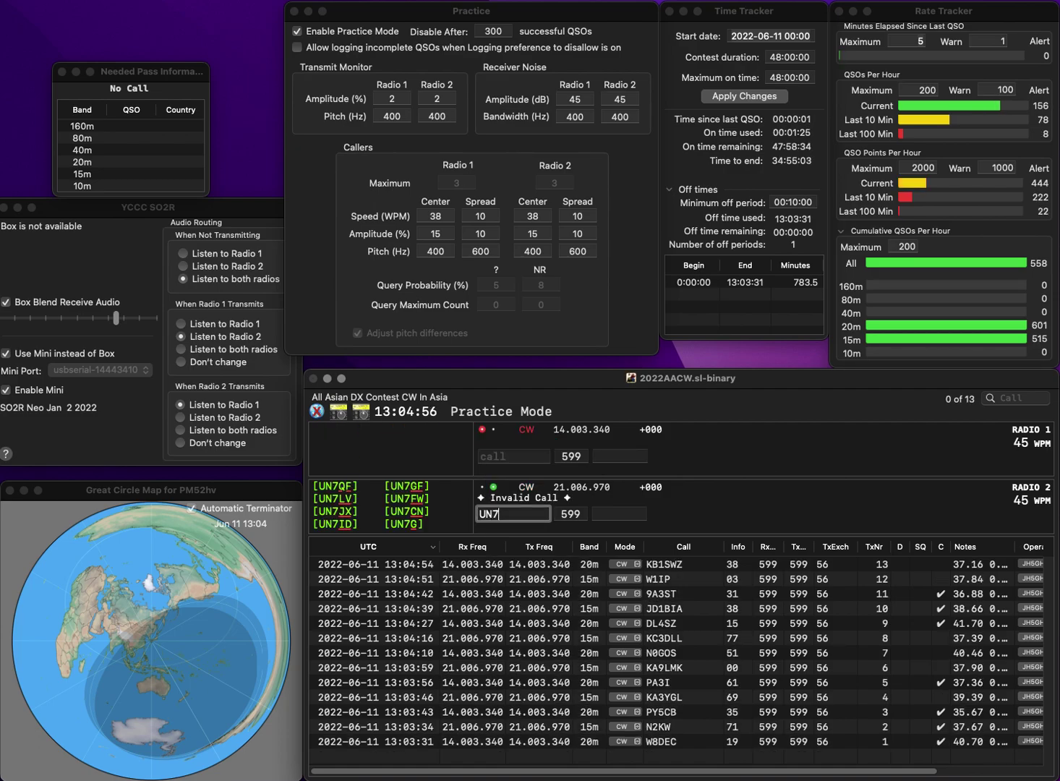
text(LZ)
key(Return)
text(4)
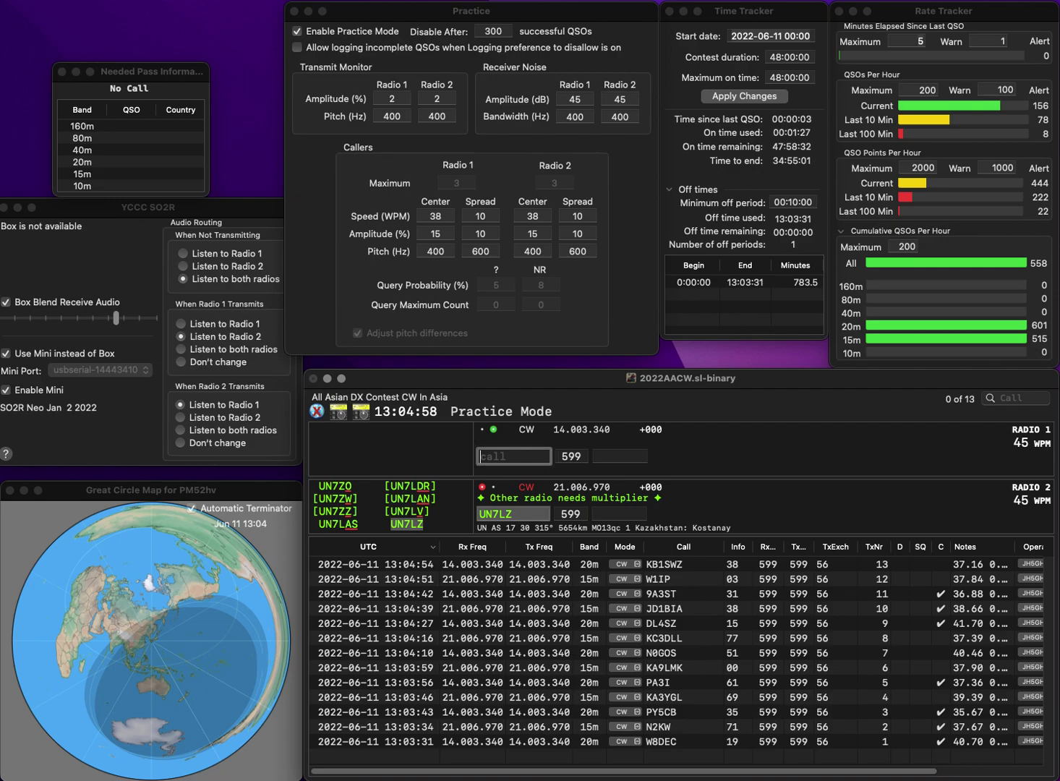
text(NRO)
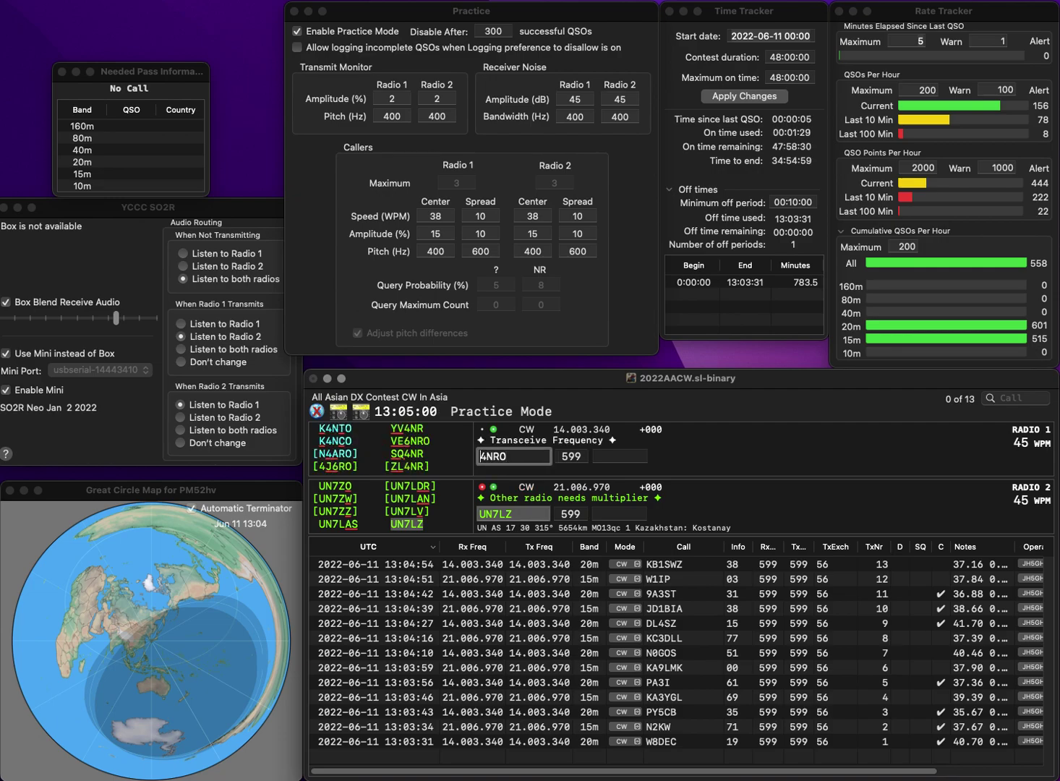
key(ctrl+a)
text(ZL)
key(Return)
key(Tab)
text(21)
key(Return)
- Correct the Radio 1 call to VE6NRO and answer it
key(BackSpace)
key(BackSpace)
text(VE)
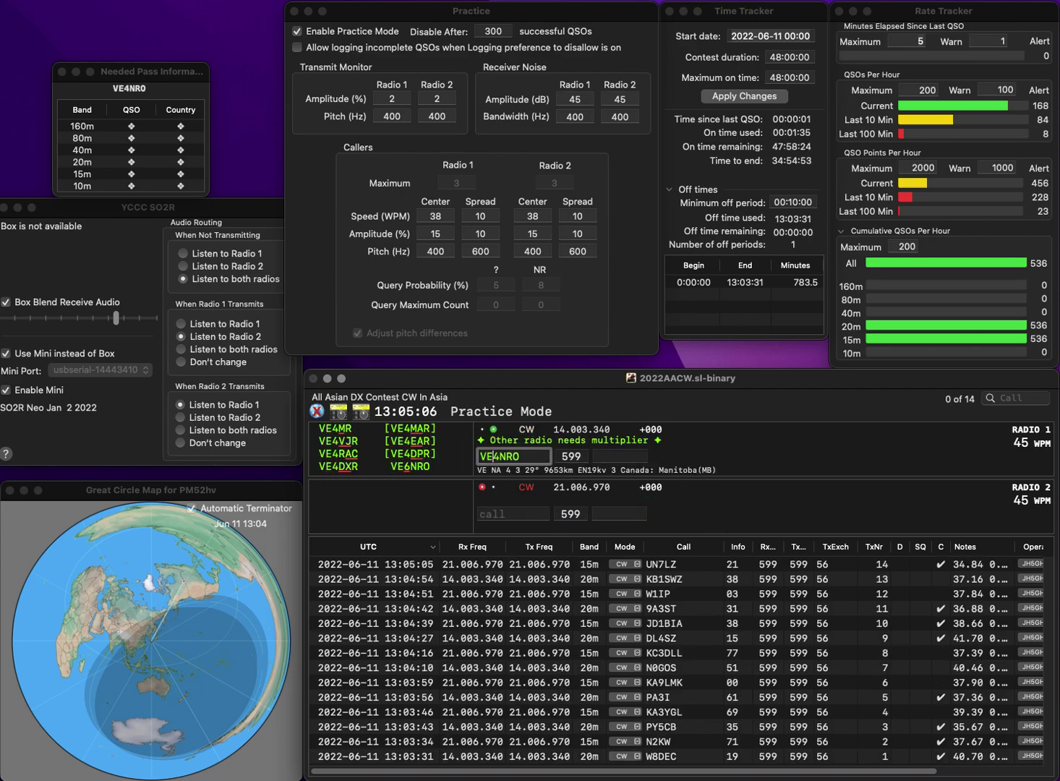
key(Delete)
text(6)
key(Return)
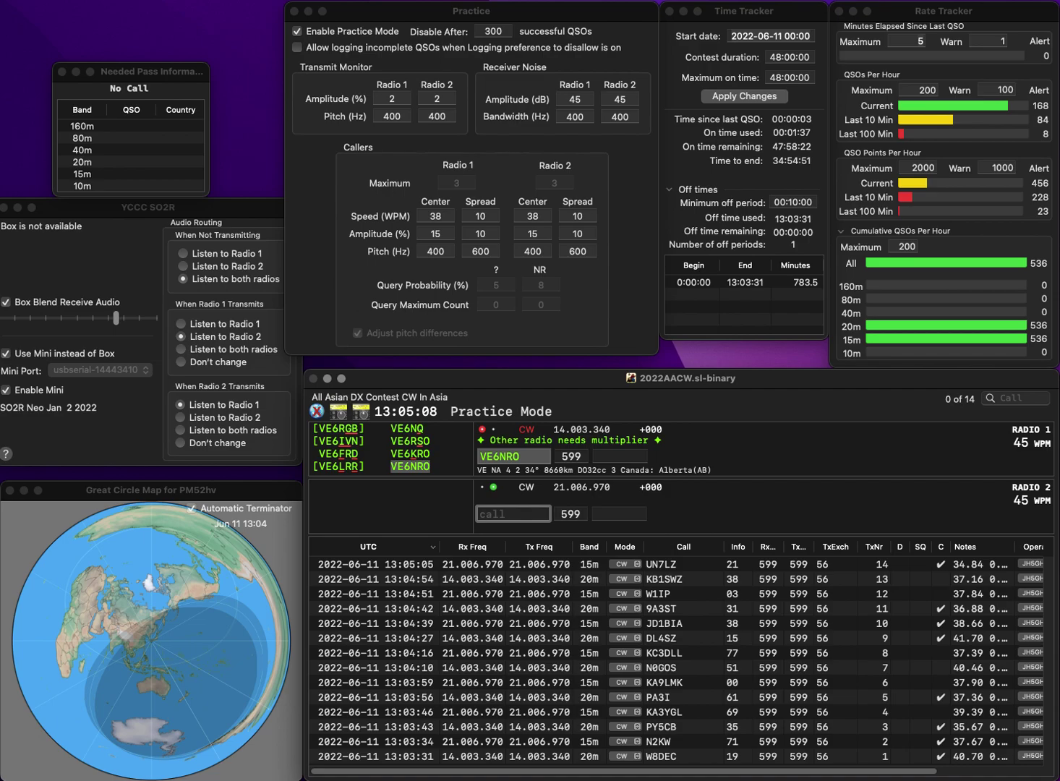
- Enter the partial call 9IJ on Radio 2, complete it as KE9IJ and answer it
text(9IJ)
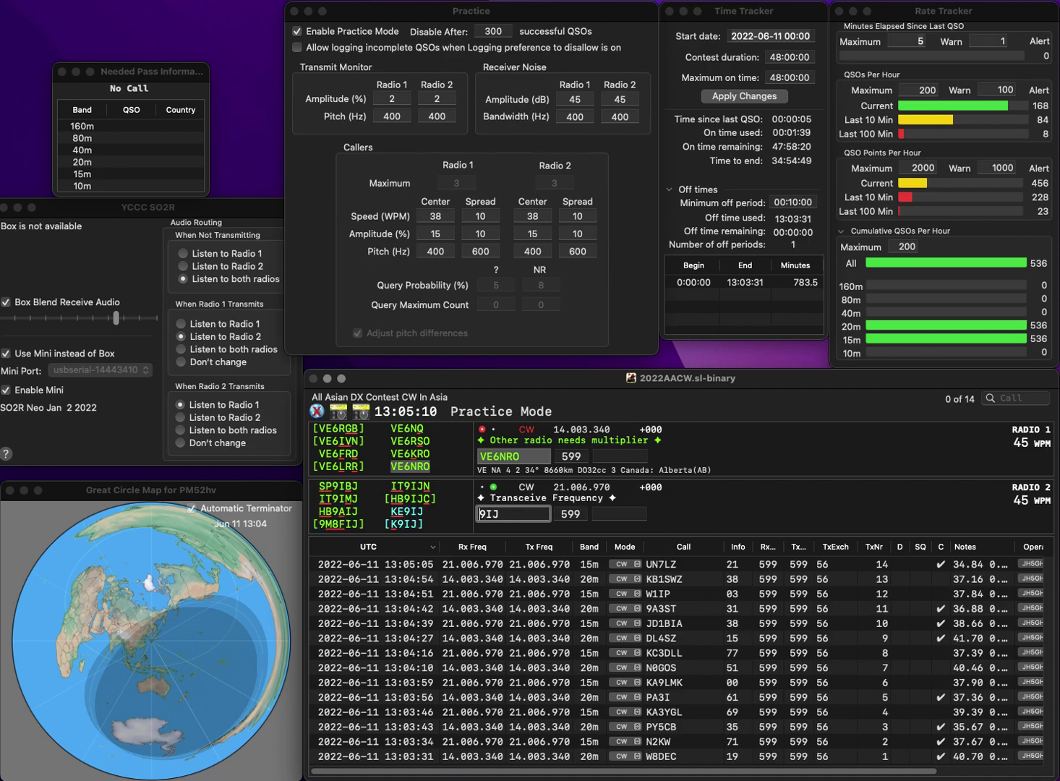
key(Home)
text(KE)
key(Return)
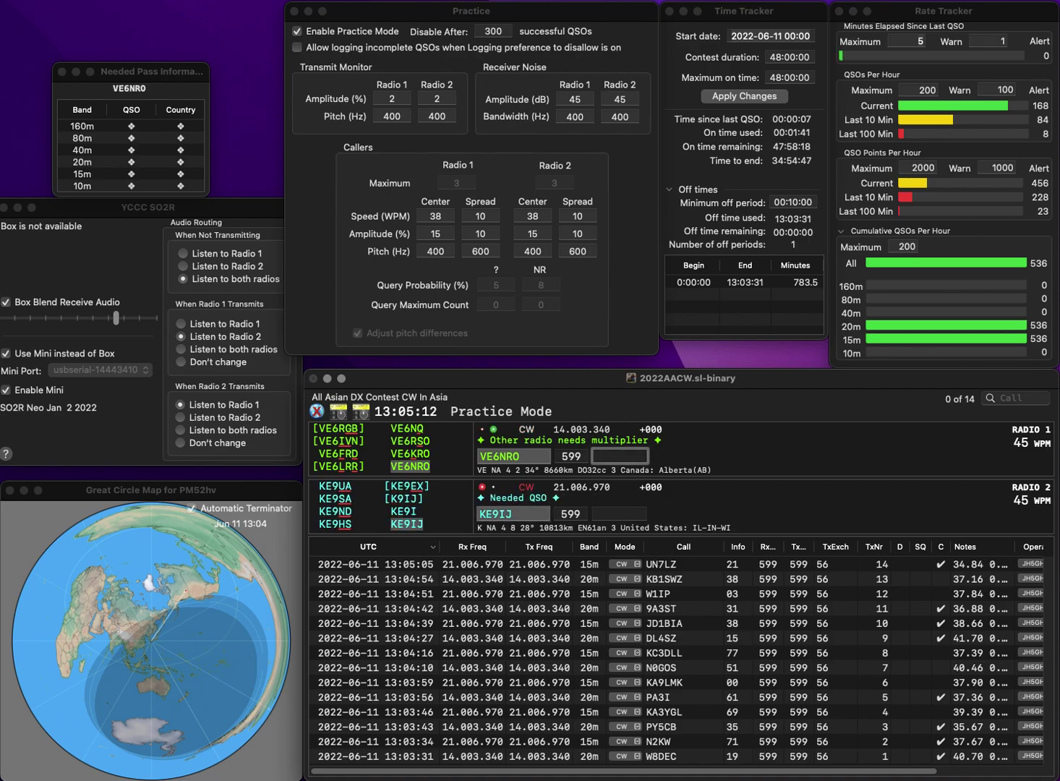
key(Return)
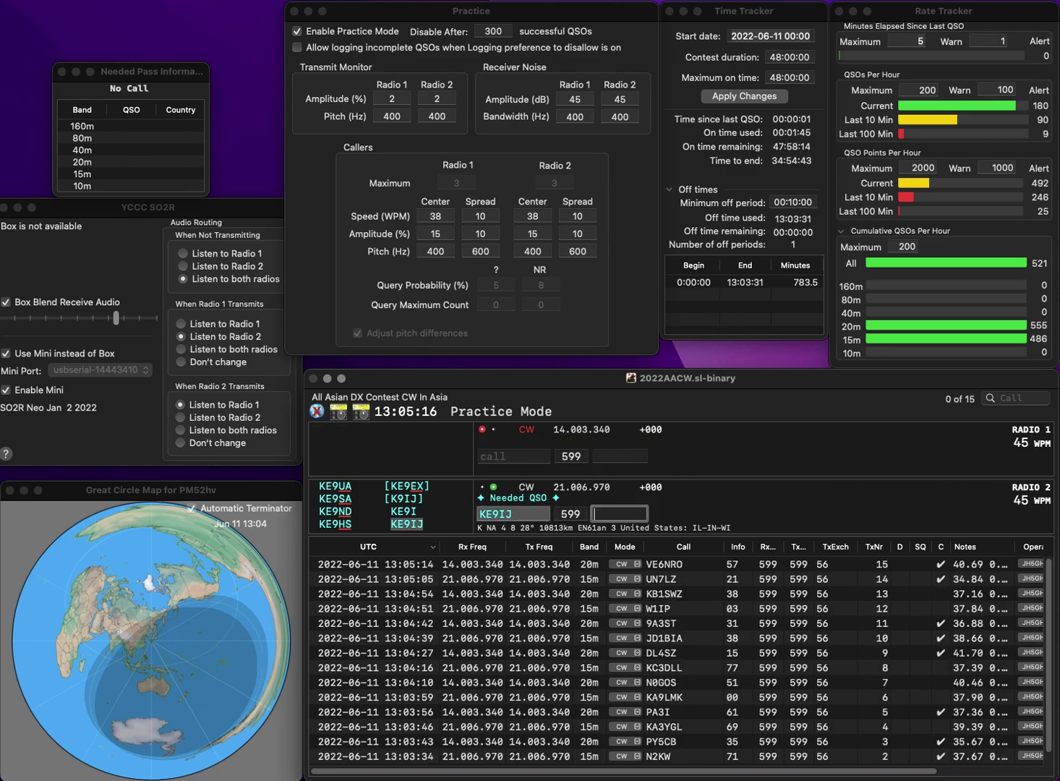
text(67)
key(Return)
text(K)
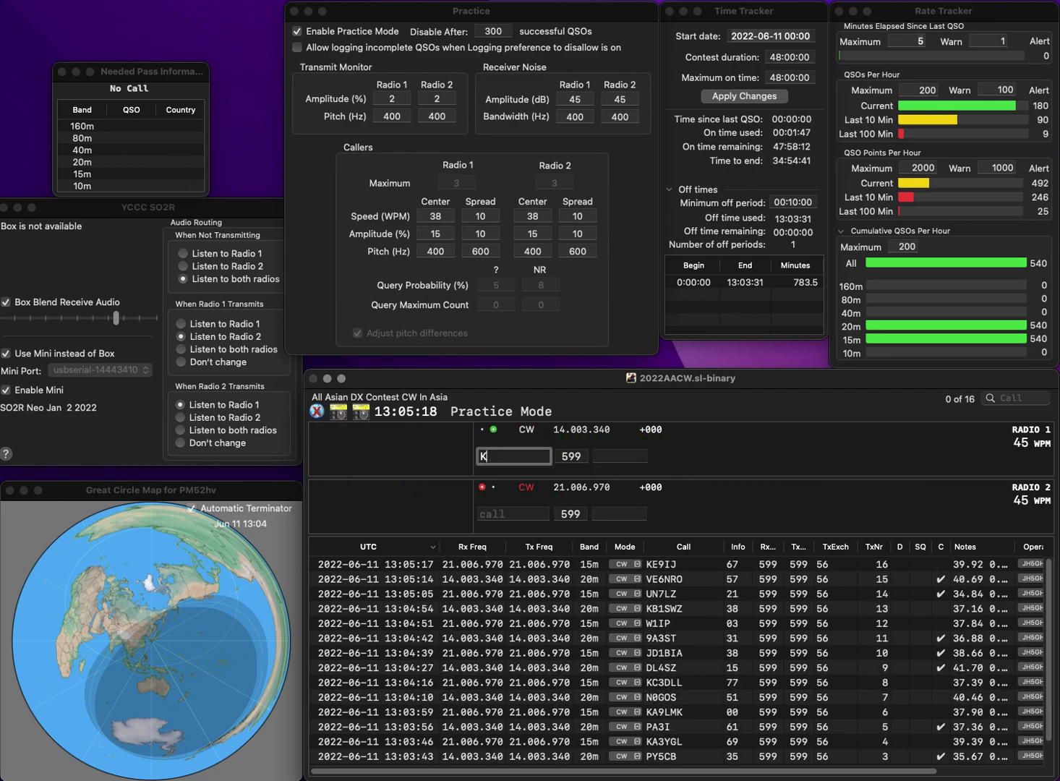
text(8DE)
key(Return)
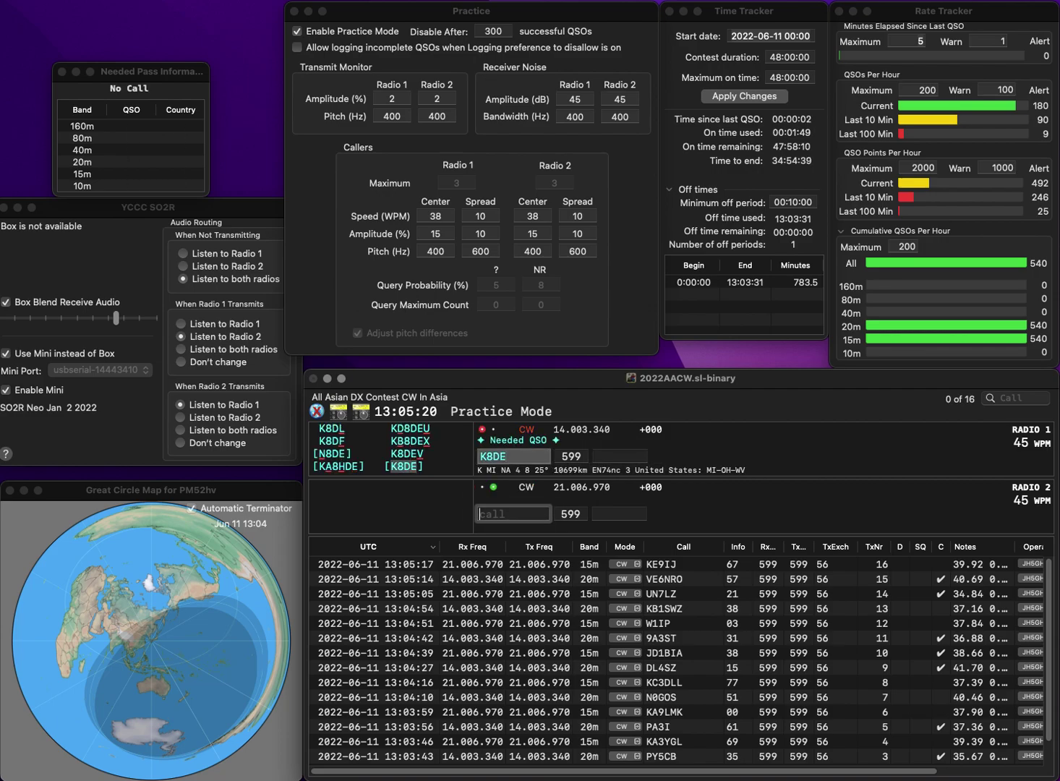
text(RA5AD)
key(Return)
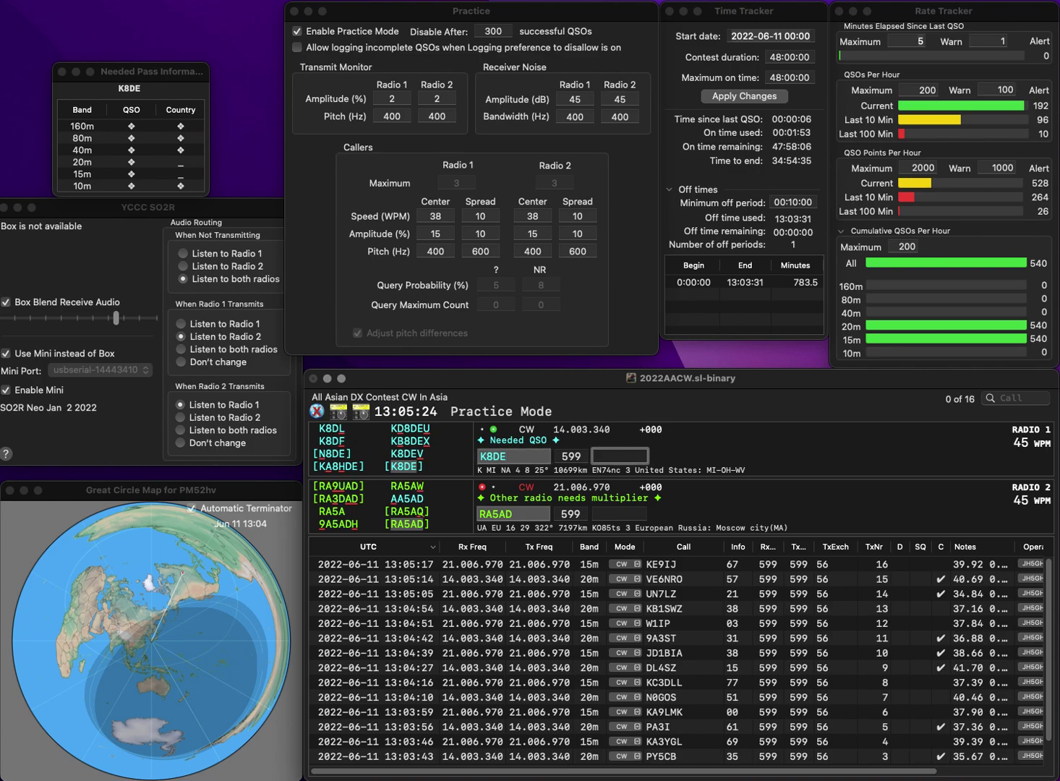
text(6)
key(Return)
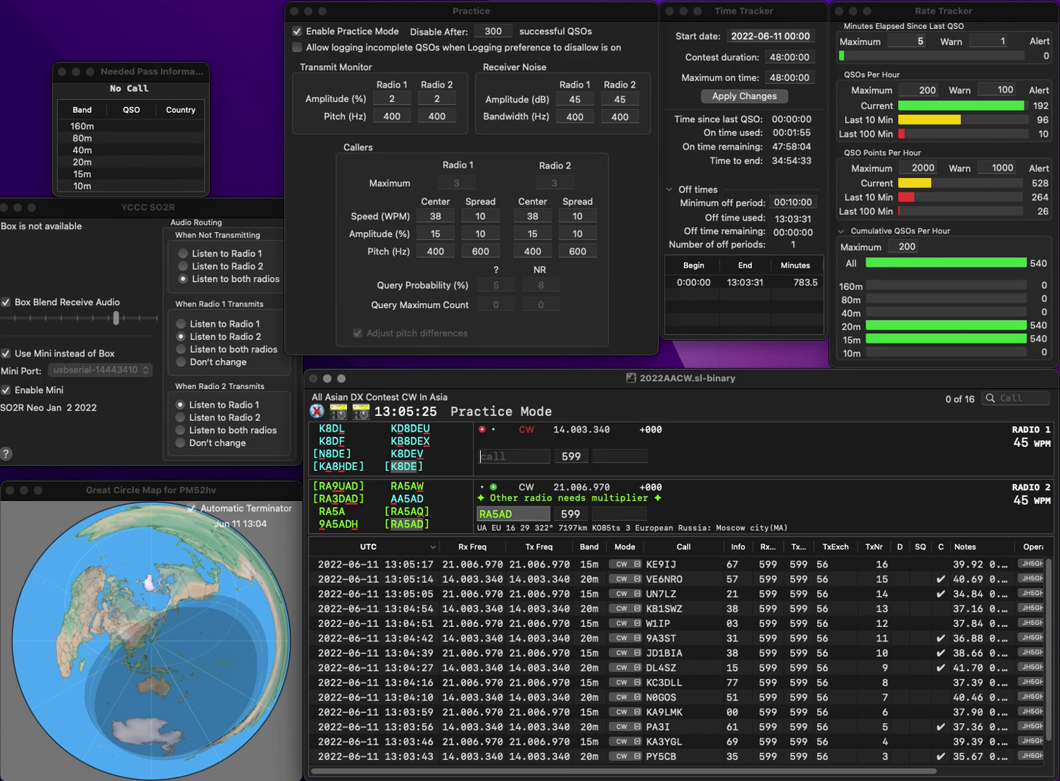
text(31)
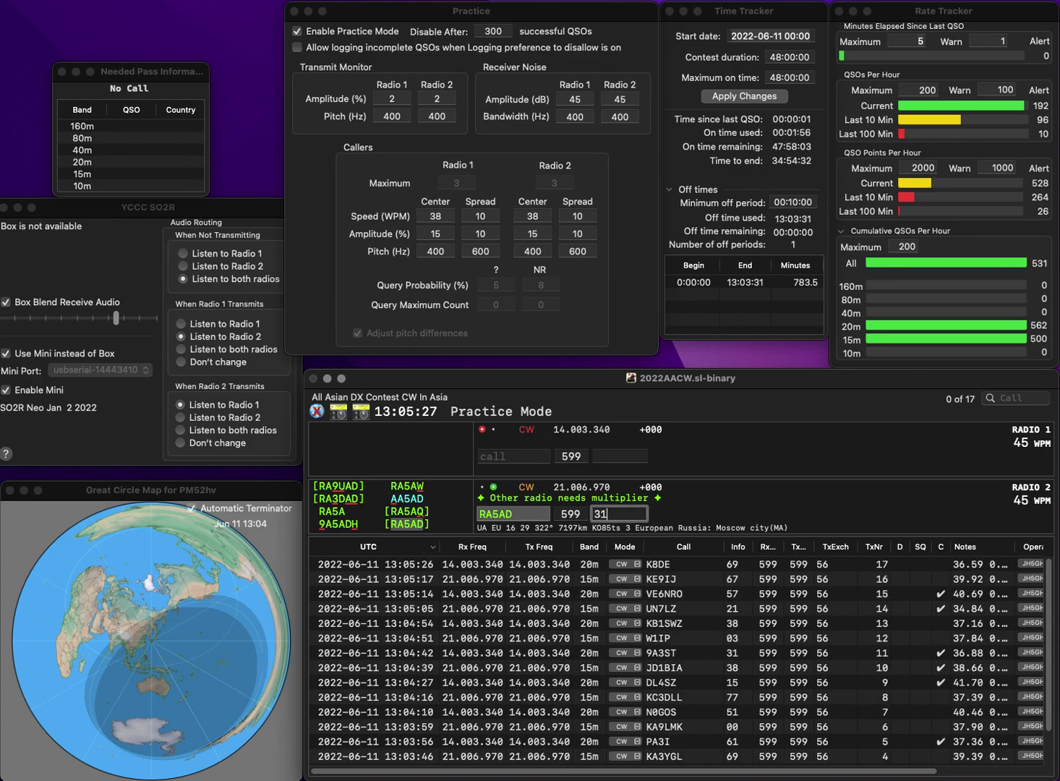
key(Return)
- Enter the call 9HO2PI on Radio 1 and correct it to OK2PI
text(9HO)
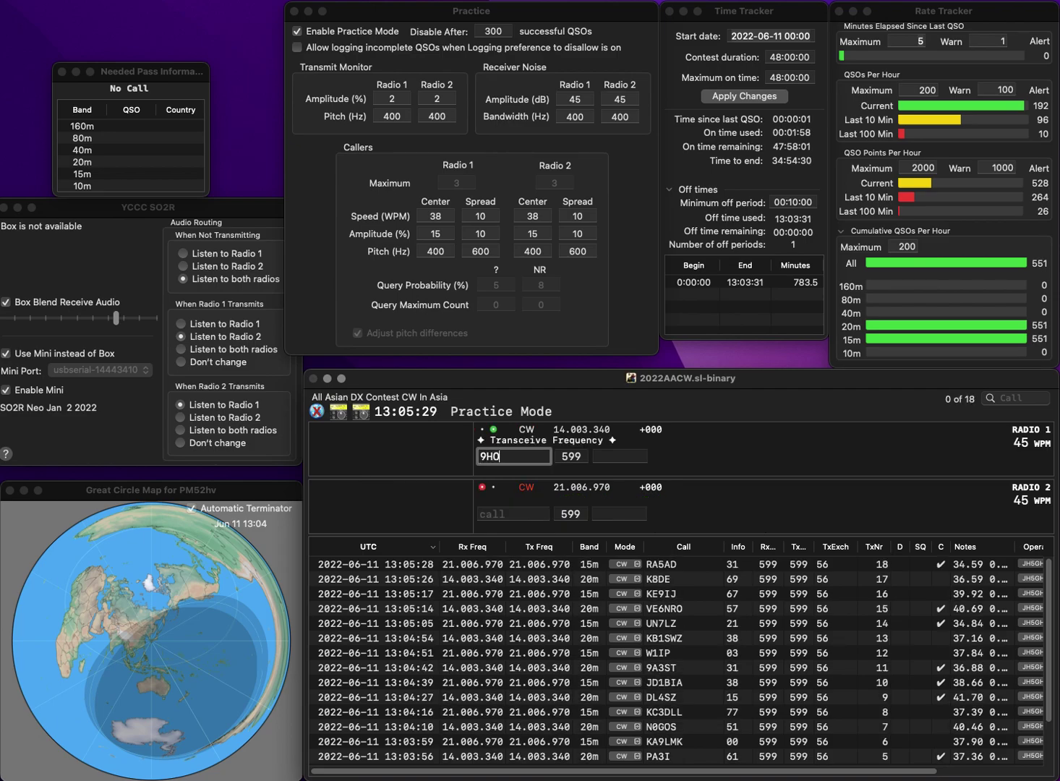
text(2PI)
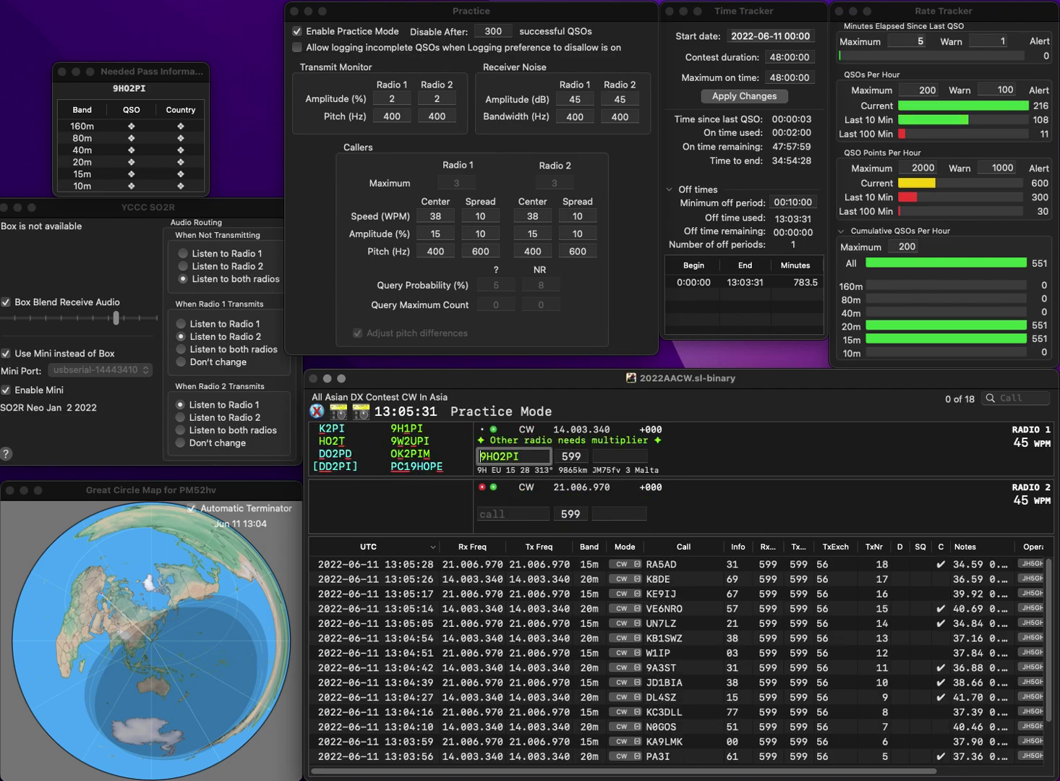
key(Delete)
key(Delete)
key(Right)
text(K)
key(End)
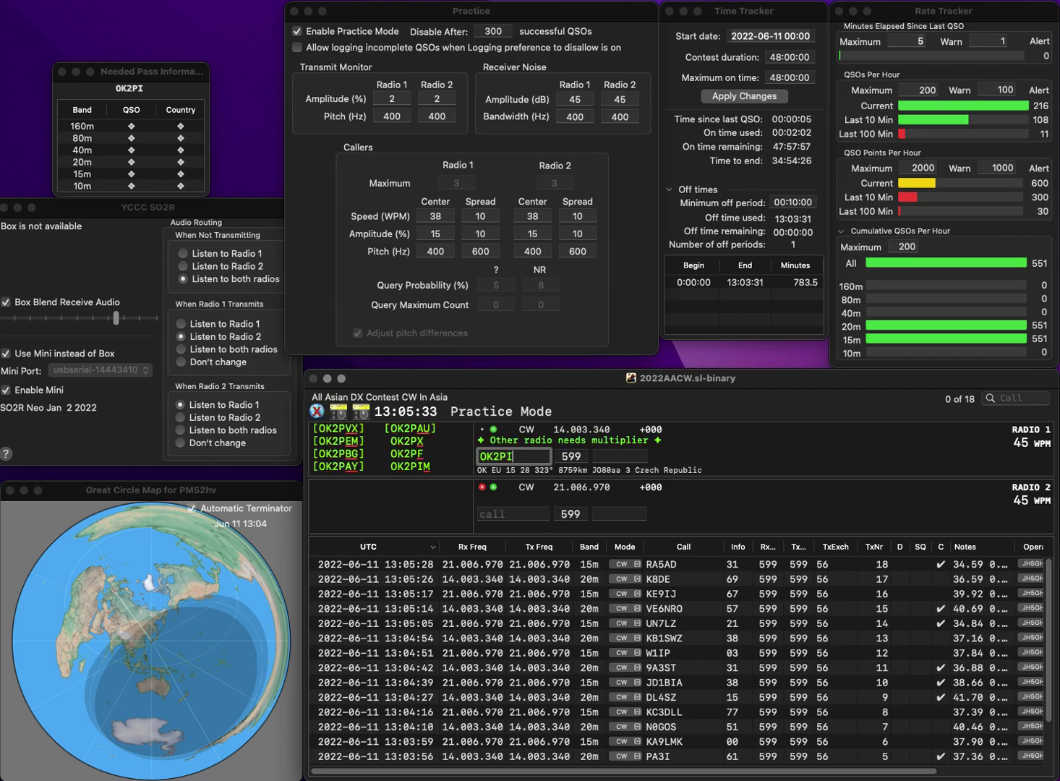
text(M)
key(Return)
text(SN7B)
key(Tab)
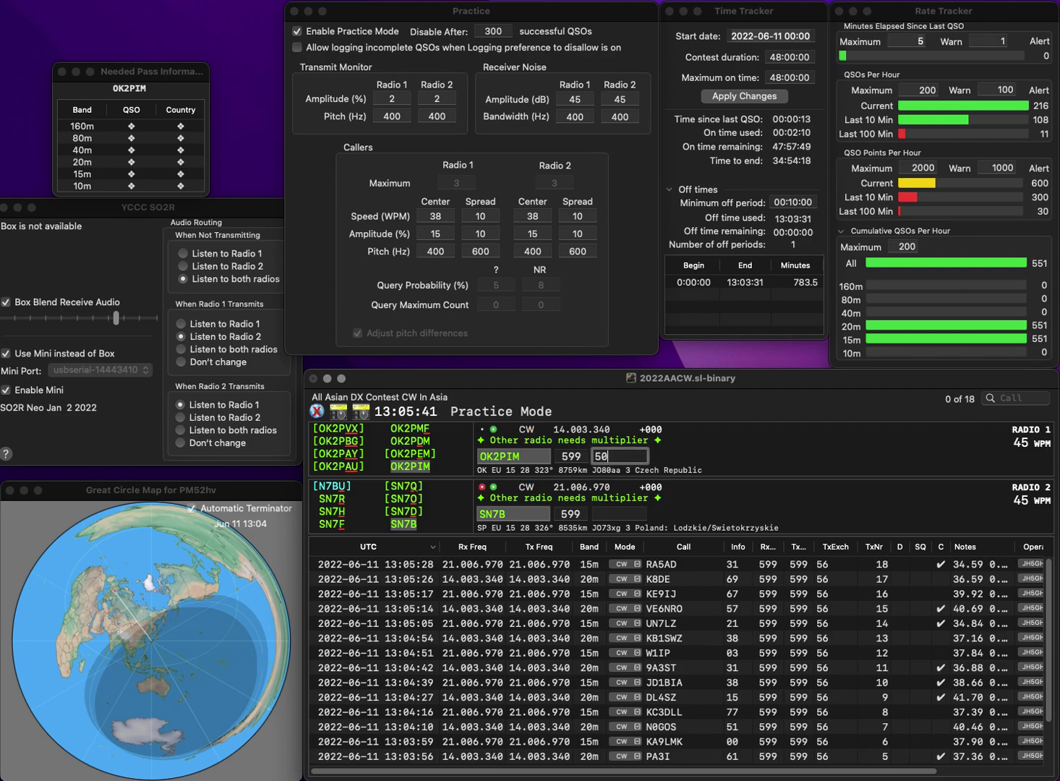
text(50)
key(Return)
text(68)
key(Return)
text(DL)
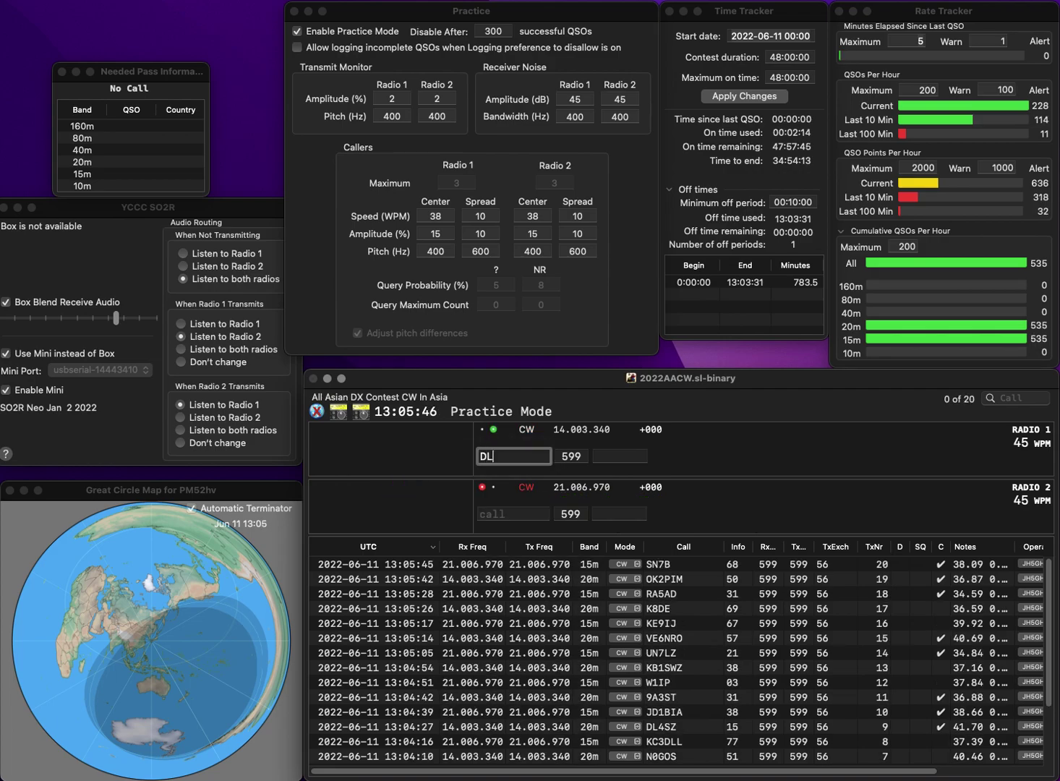
text(2THZ)
key(Return)
text(IAAY)
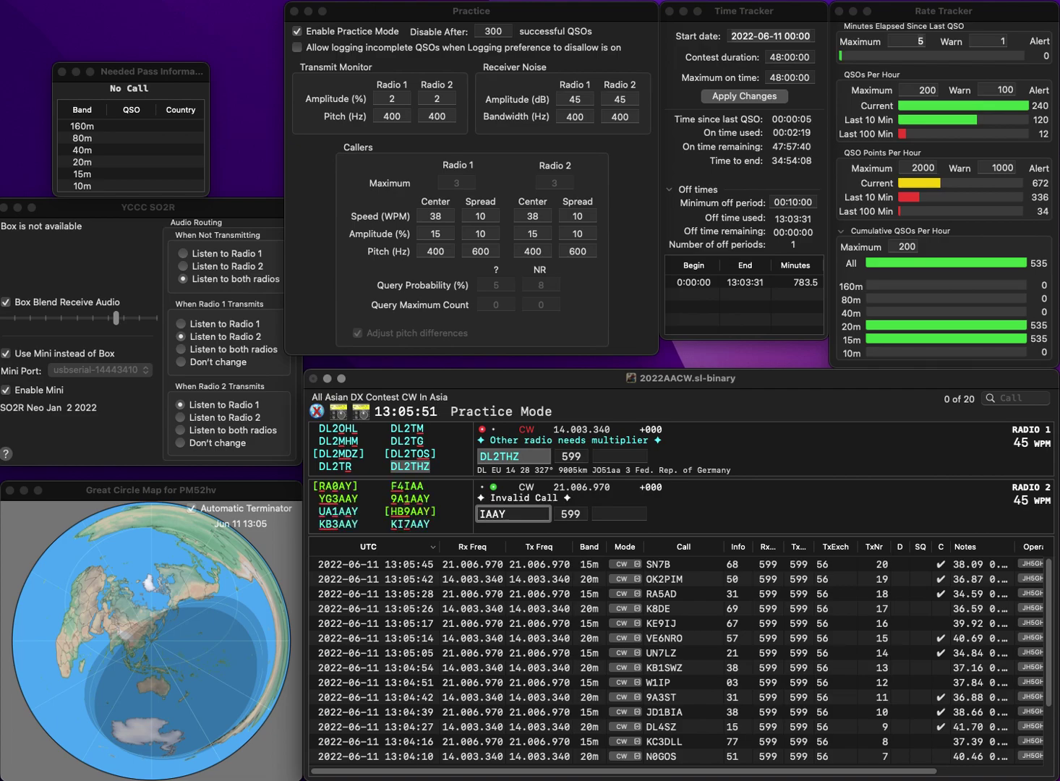
key(ctrl+a)
key(ctrl+d)
key(ctrl+e)
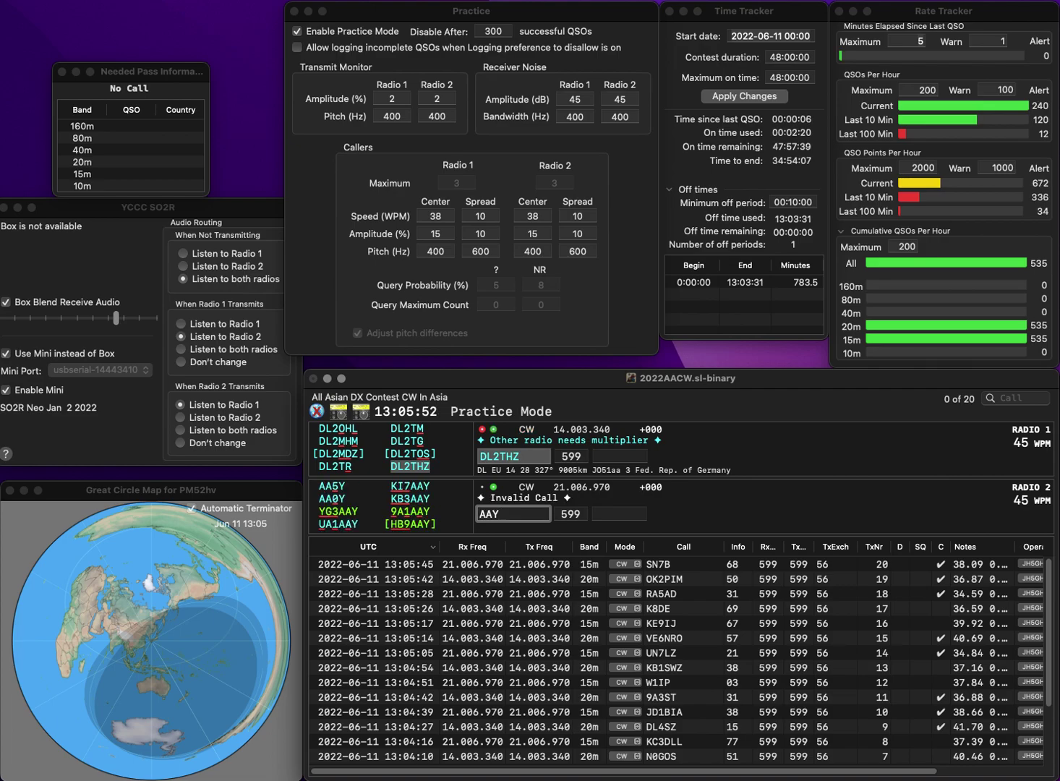
text(E)
key(Return)
text(1)
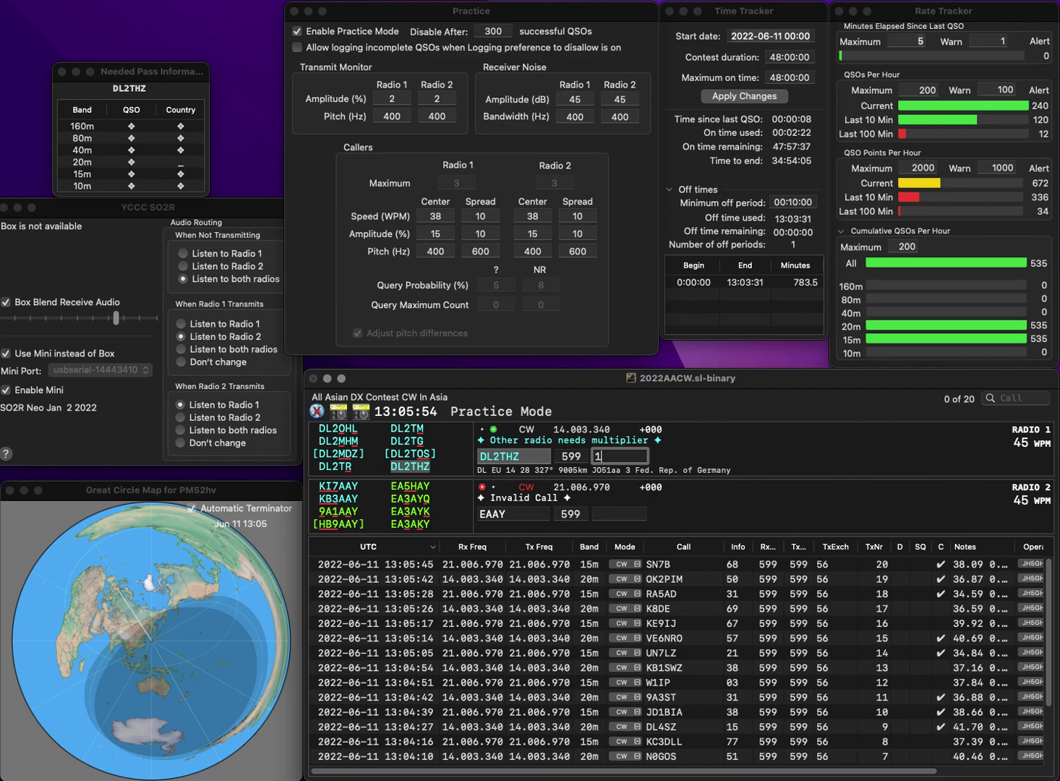
key(Return)
key(BackSpace)
key(BackSpace)
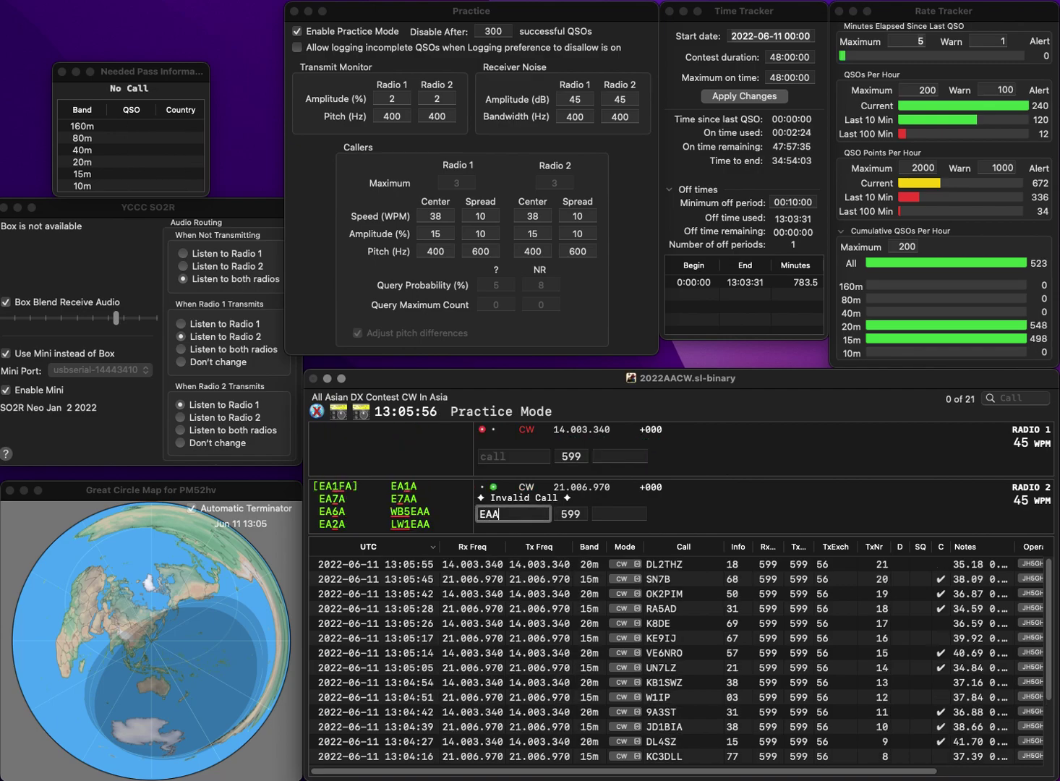
text(3AY)
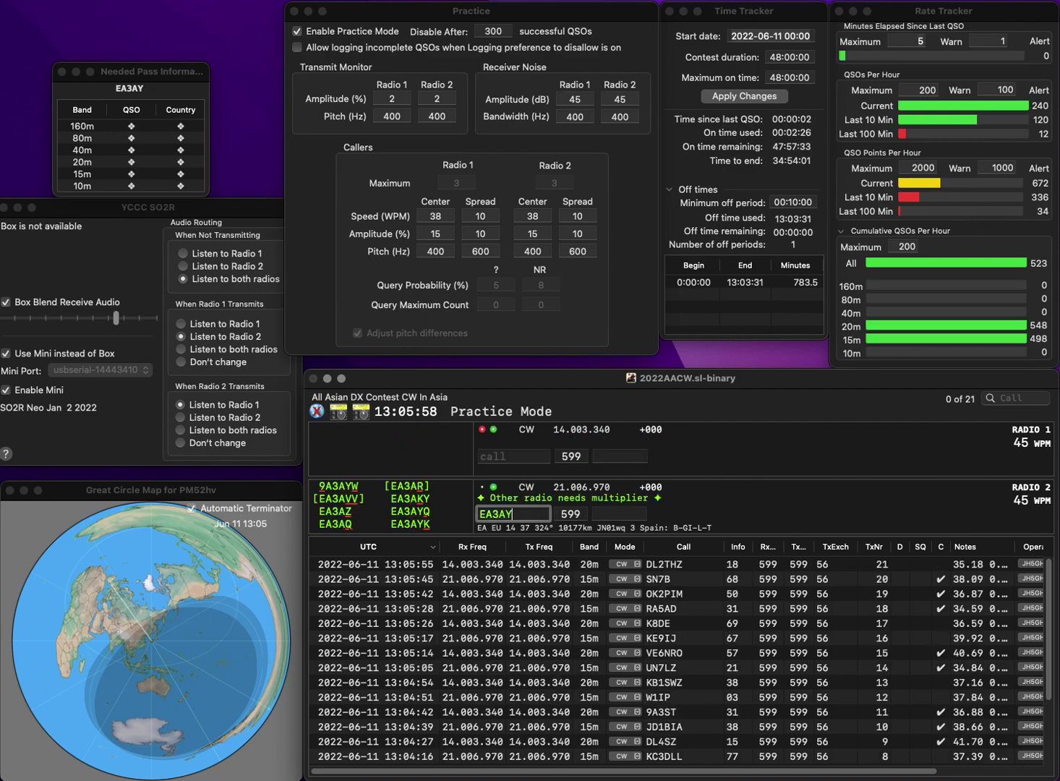
text(KNN4J)
key(Return)
key(space)
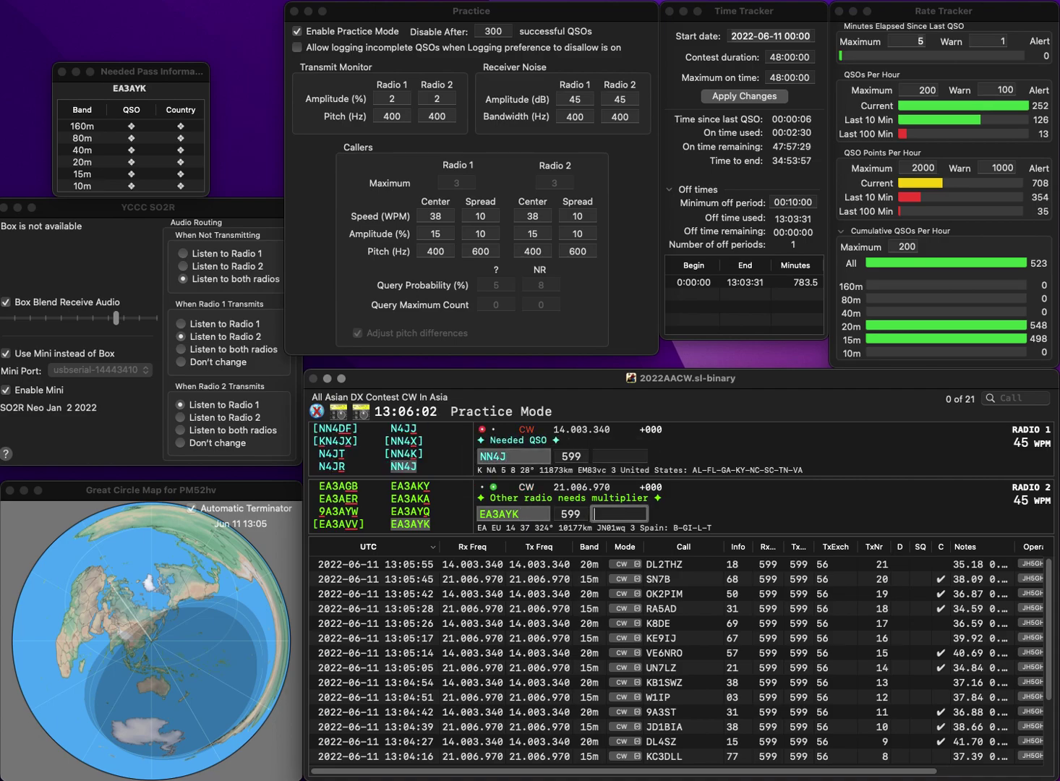
text(29)
key(Return)
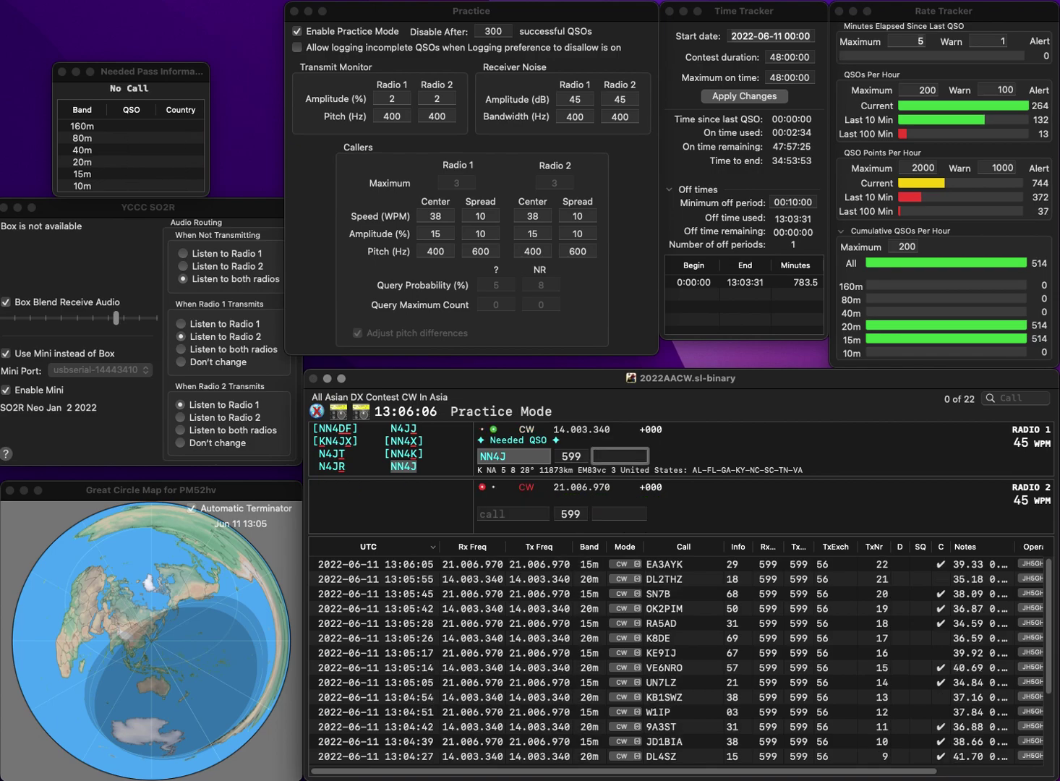
text(86)
key(Return)
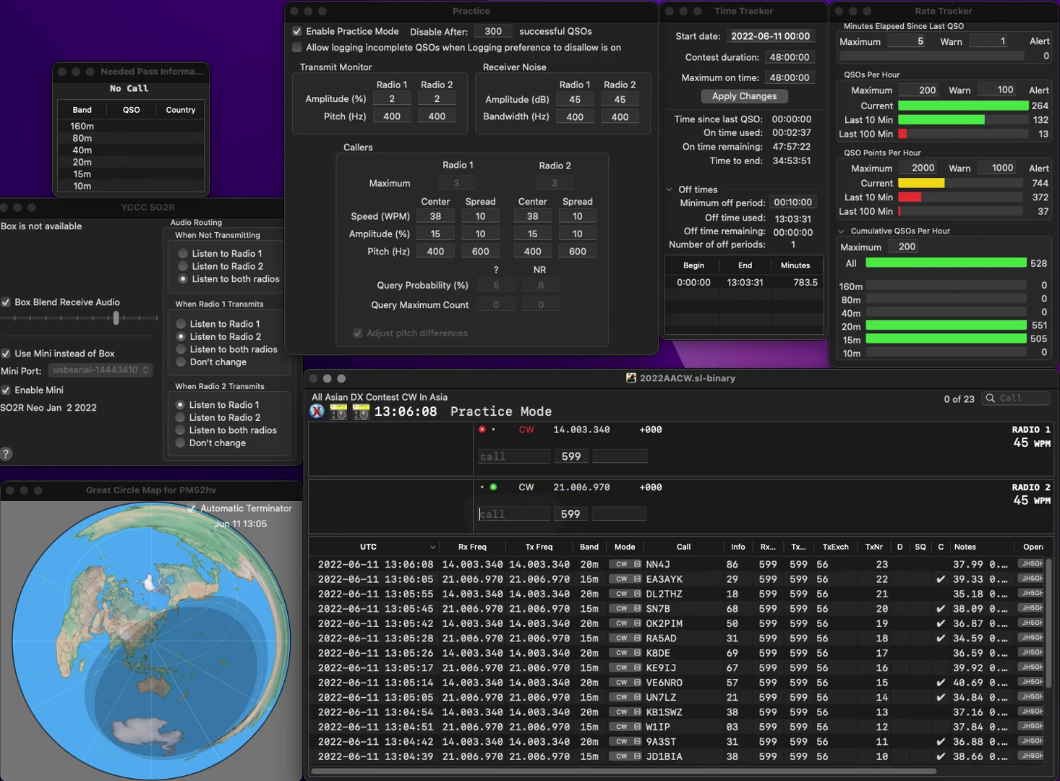
- Enter and answer the callers VA3WPJ on Radio 2 and DL2DQL on Radio 1
text(VA3WPJ)
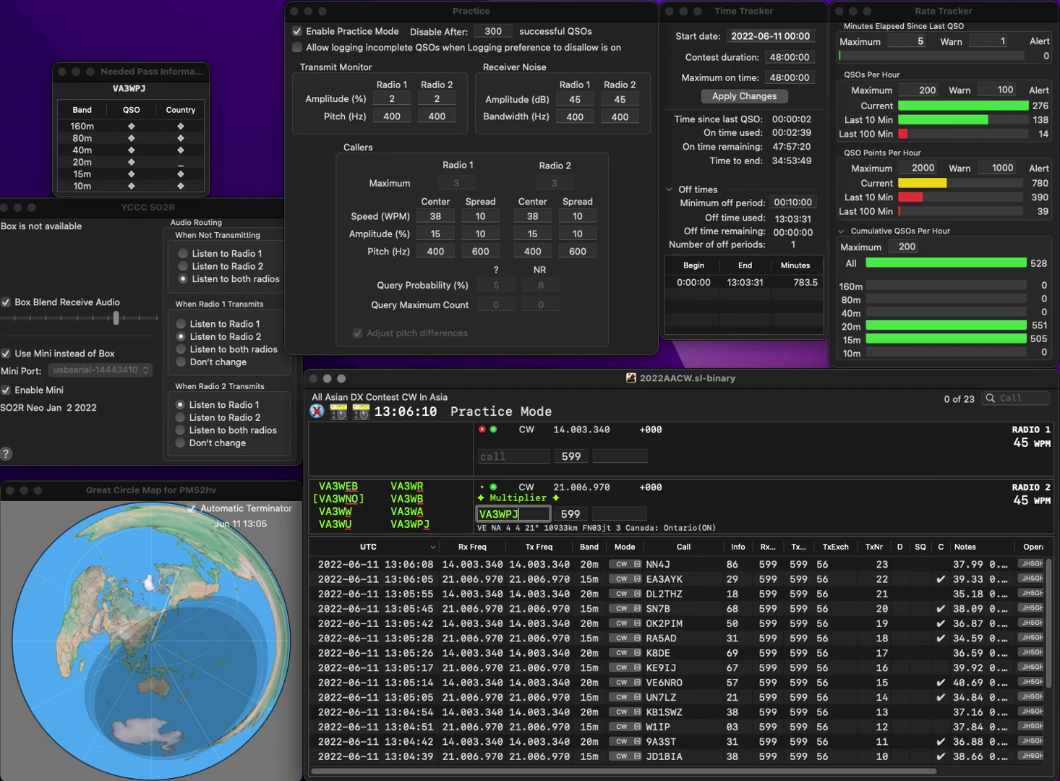
key(Return)
text(K)
key(BackSpace)
text(DL2DQL)
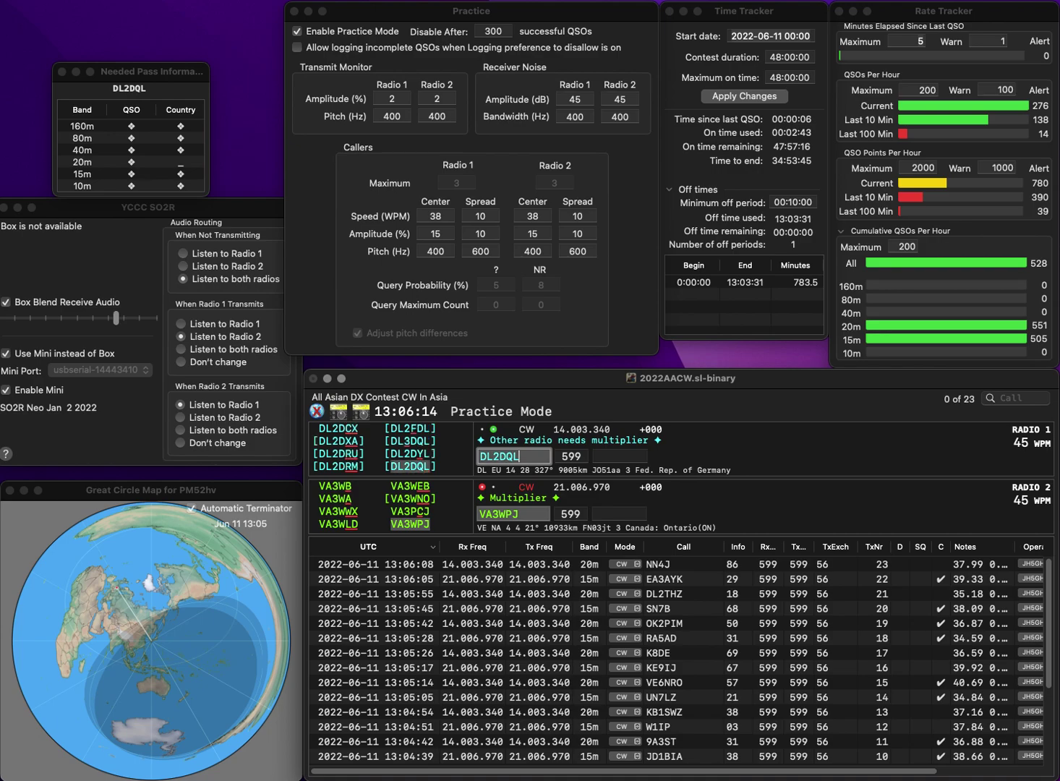
key(Return)
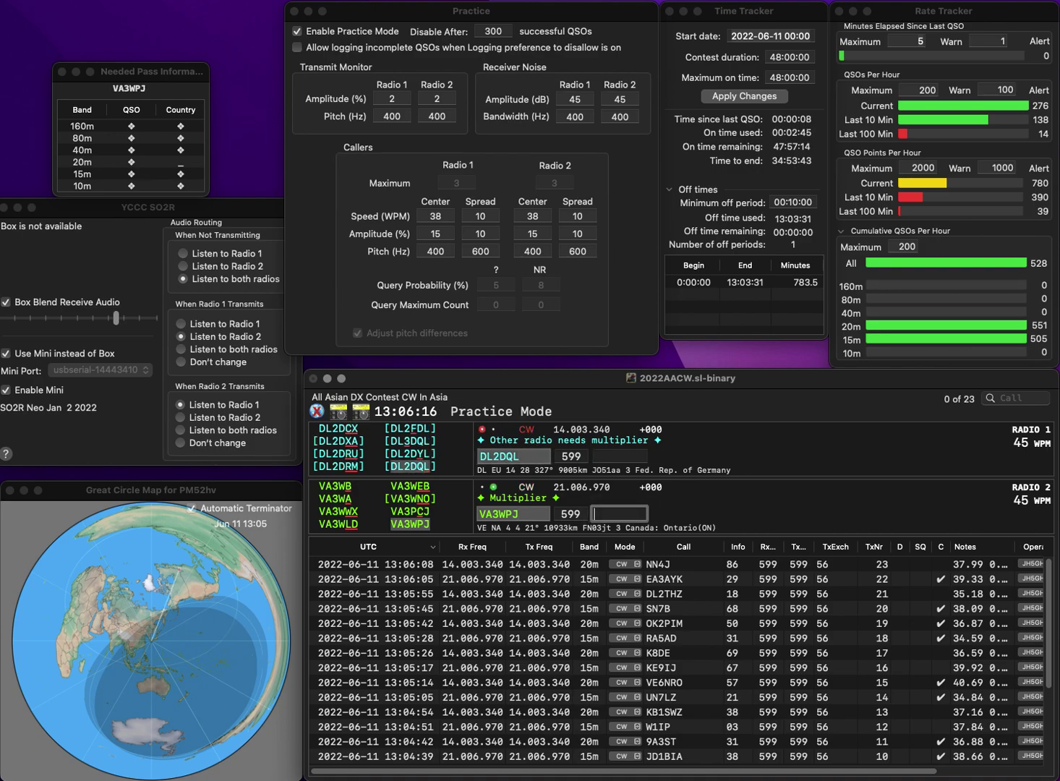
- Log VA3WPJ on Radio 2 with received exchange 82 and DL2DQL on Radio 1 with 55
key(Return)
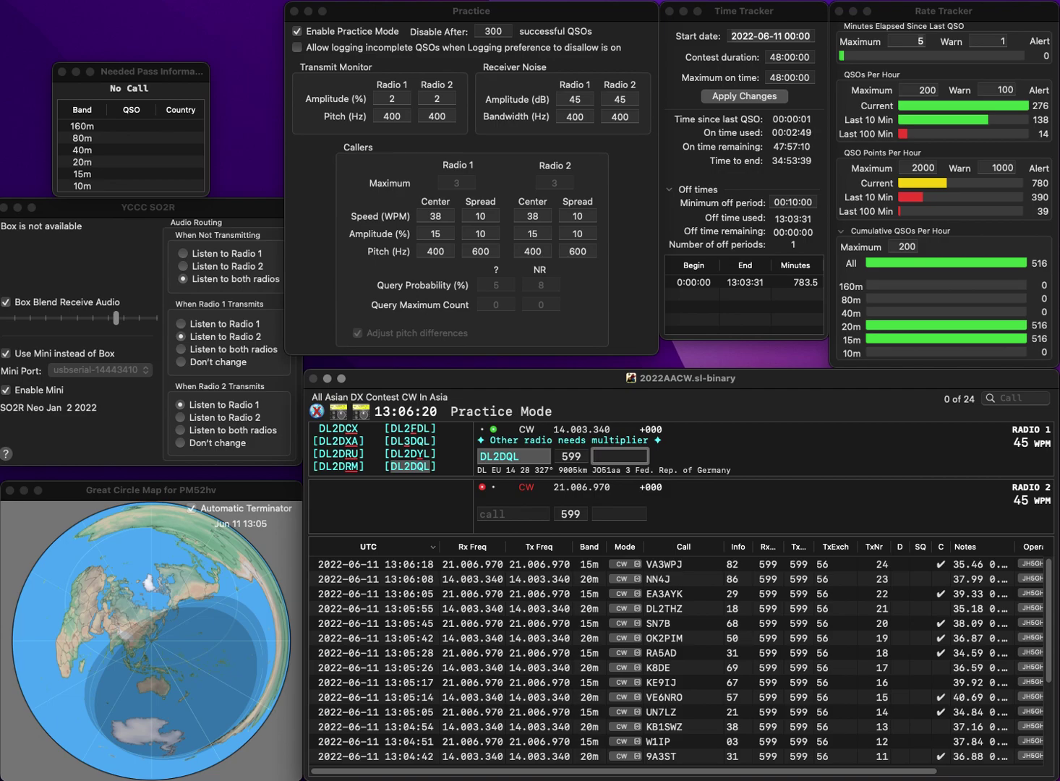
text(55)
key(Return)
text(W8LRJ)
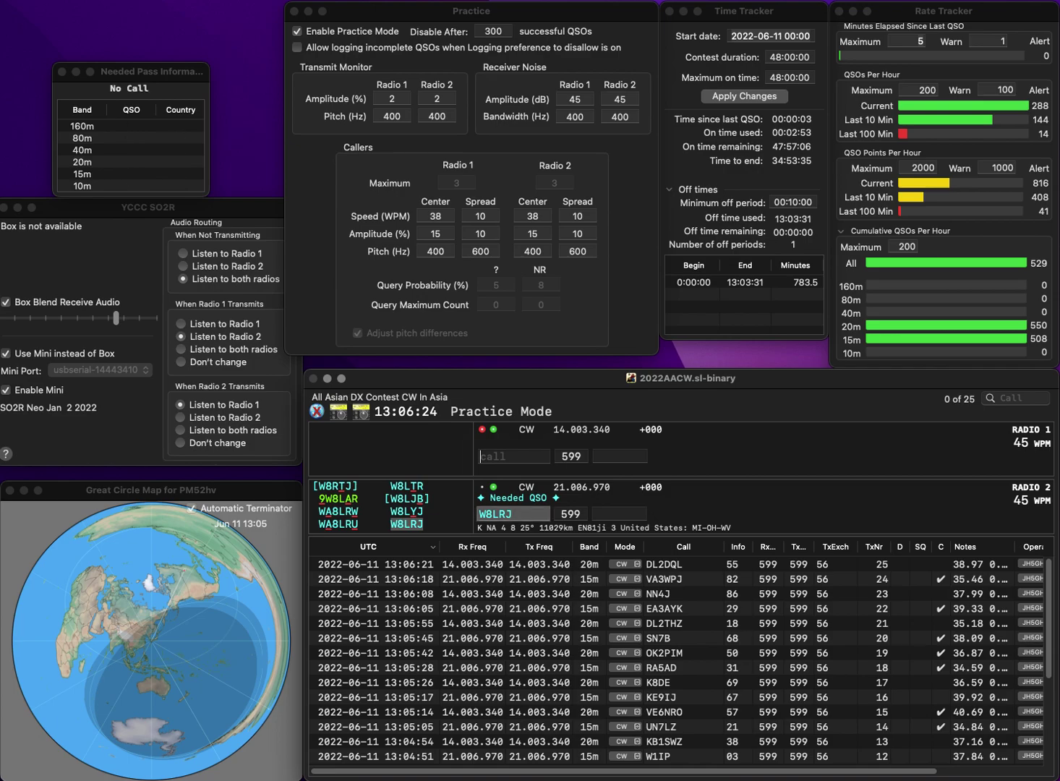
- Answer W8LRJ on Radio 2, and enter and answer the caller K7AMB on Radio 1
key(Return)
text(K7MB)
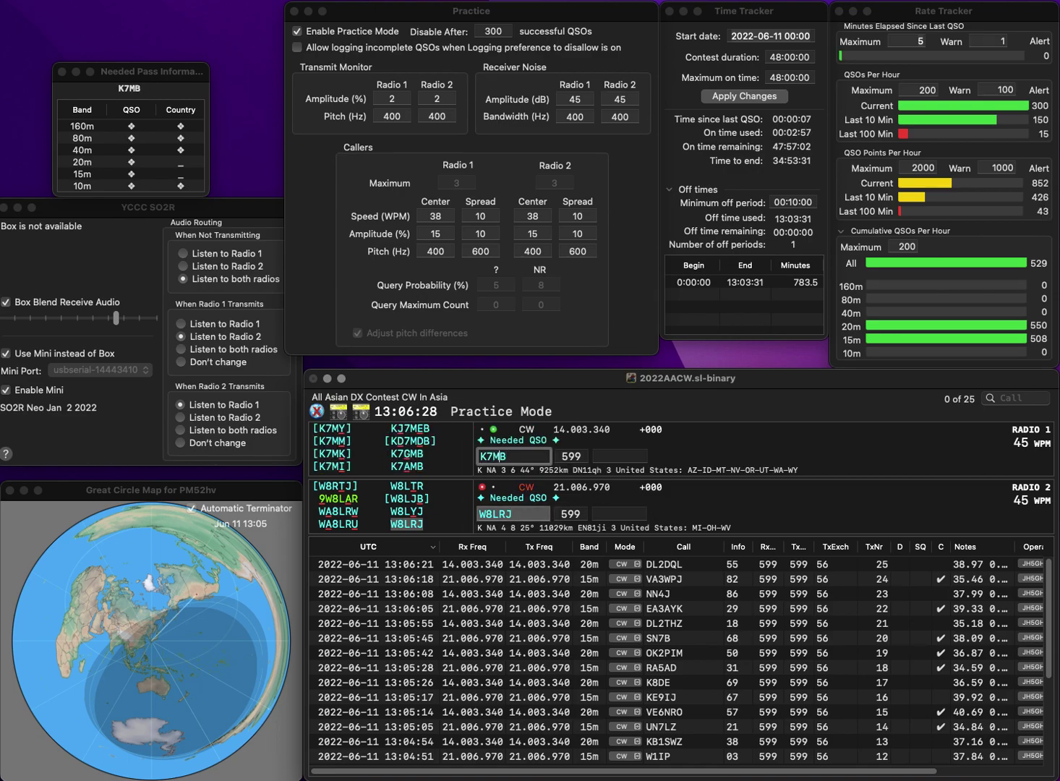
key(Left)
text(A)
key(Left)
text(A)
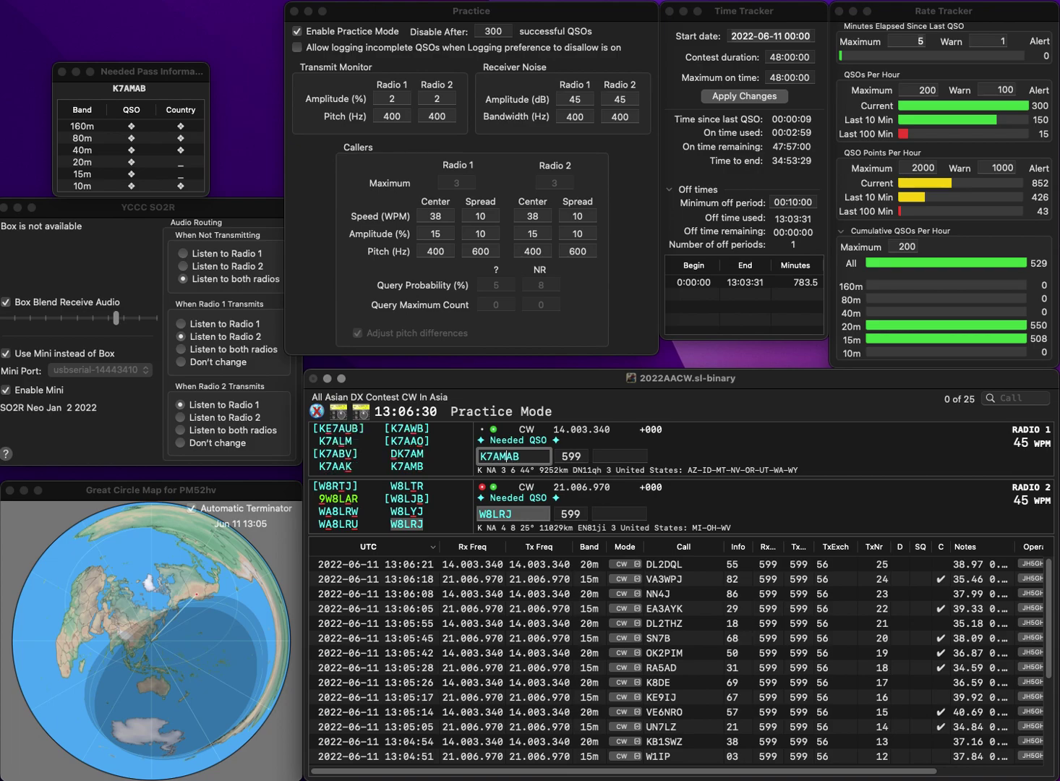
key(Right)
key(Right)
key(BackSpace)
key(Return)
- Log W8LRJ on Radio 2 with received exchange 22 and K7AMB on Radio 1 with 71
key(Tab)
text(22)
key(Return)
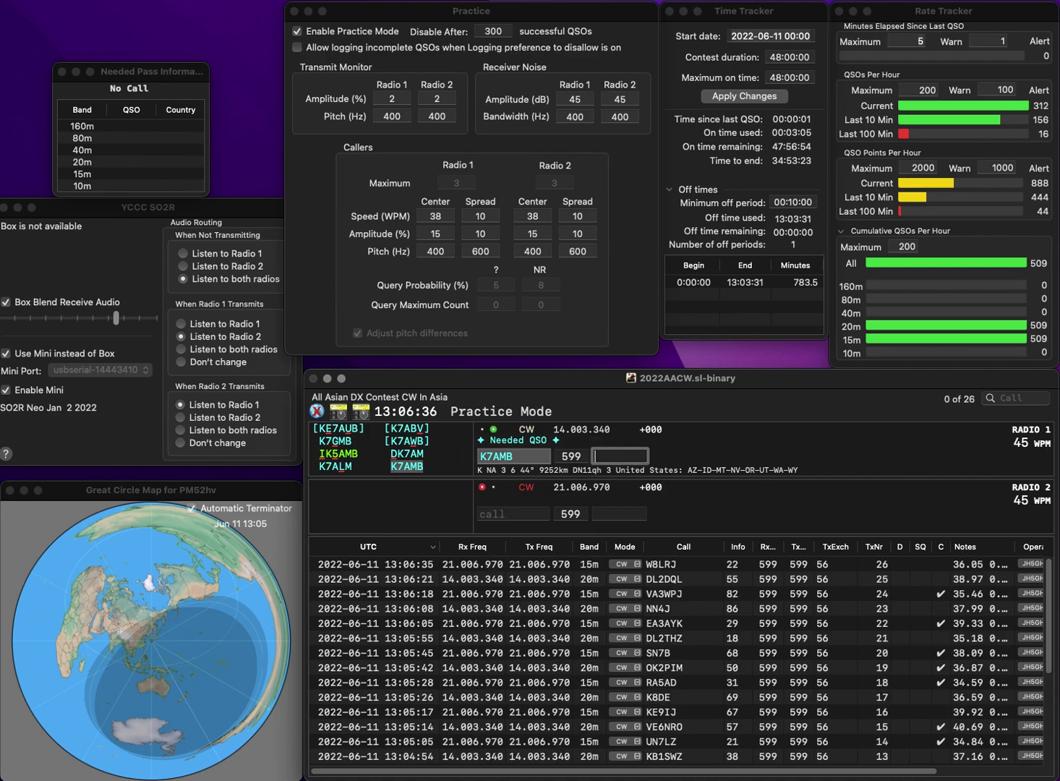
text(71)
key(Return)
text(TM7)
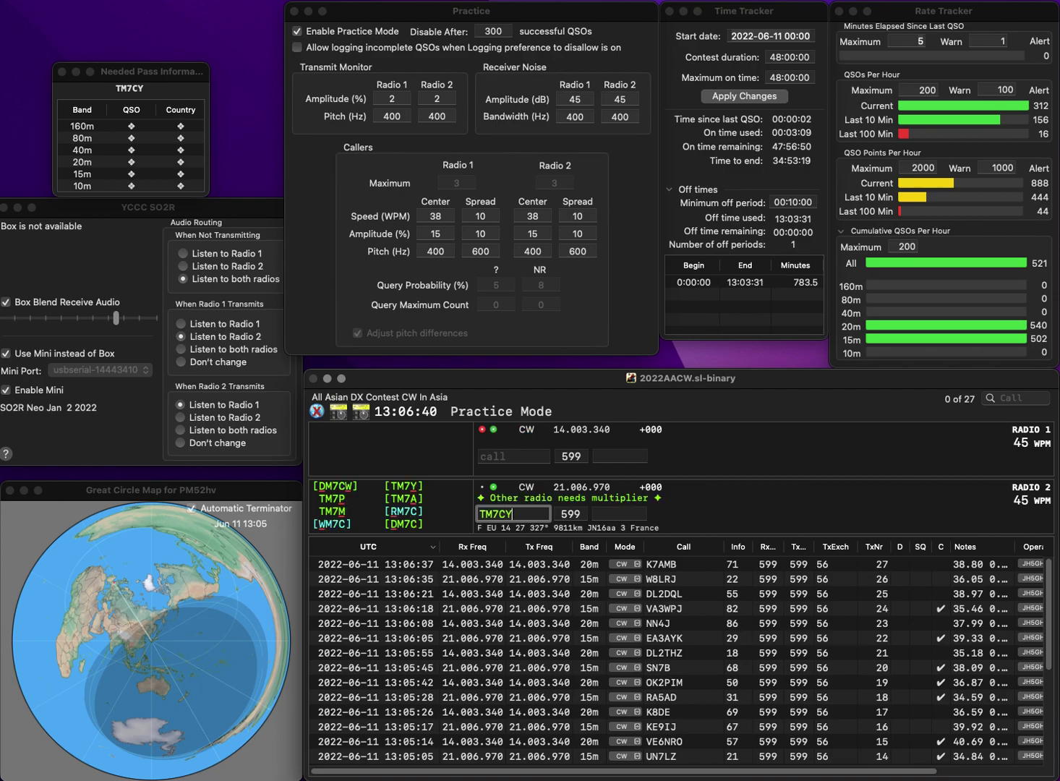
text(Y)
key(BackSpace)
text(BLE)
key(Return)
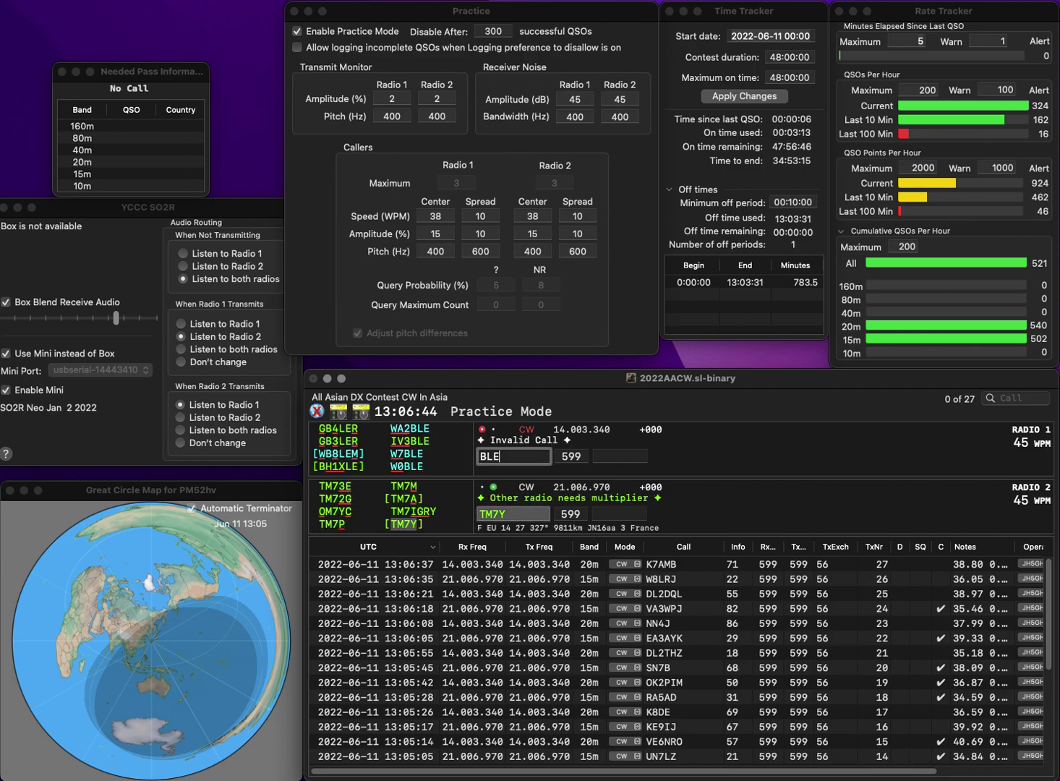
- Log TM7Y on Radio 2 with received exchange 45
key(grave)
key(space)
text(45)
key(Return)
text(K)
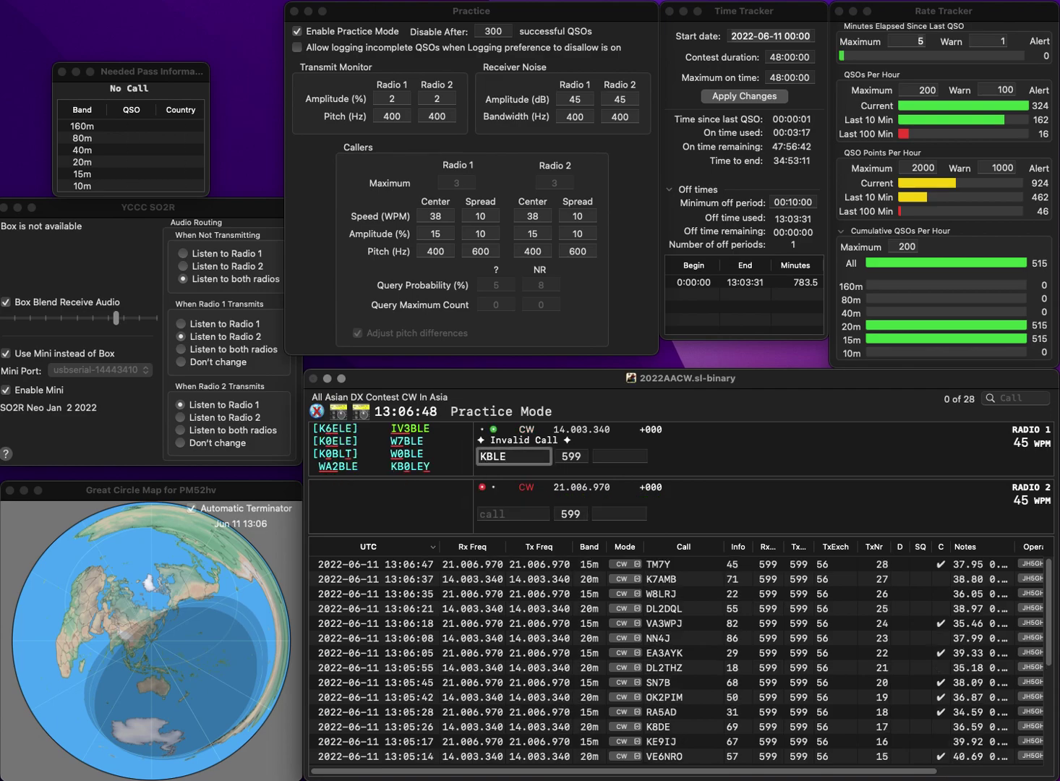
key(Delete)
text(6E)
key(Return)
text(DG)
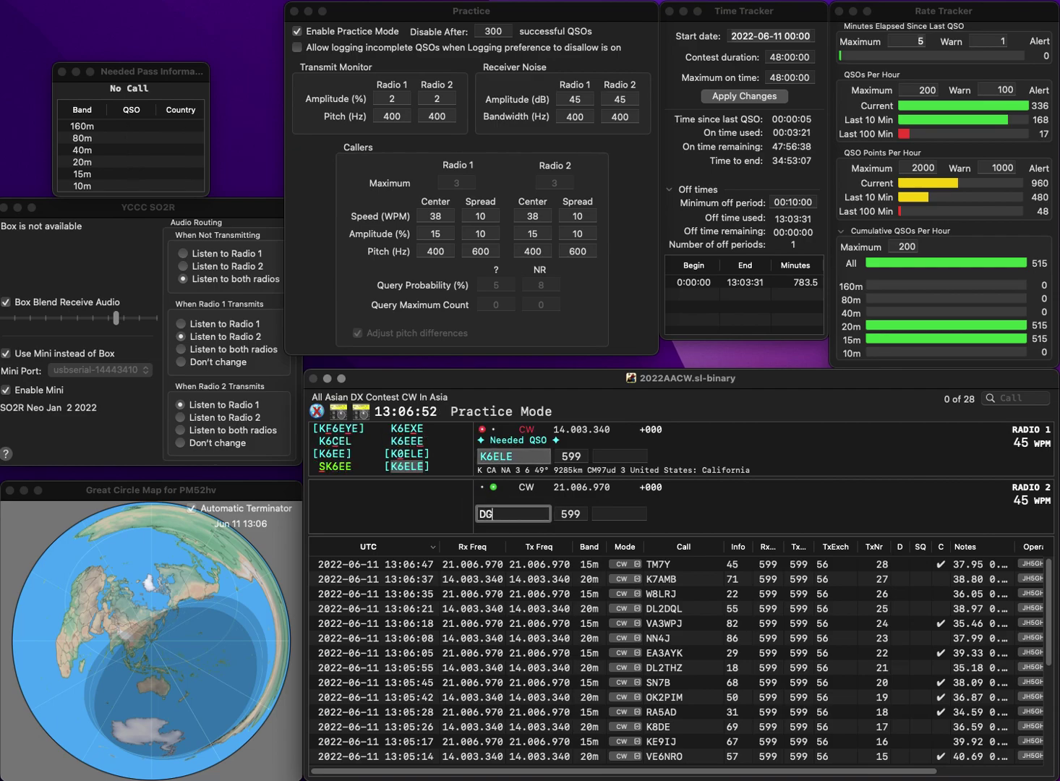
key(Delete)
text(B)
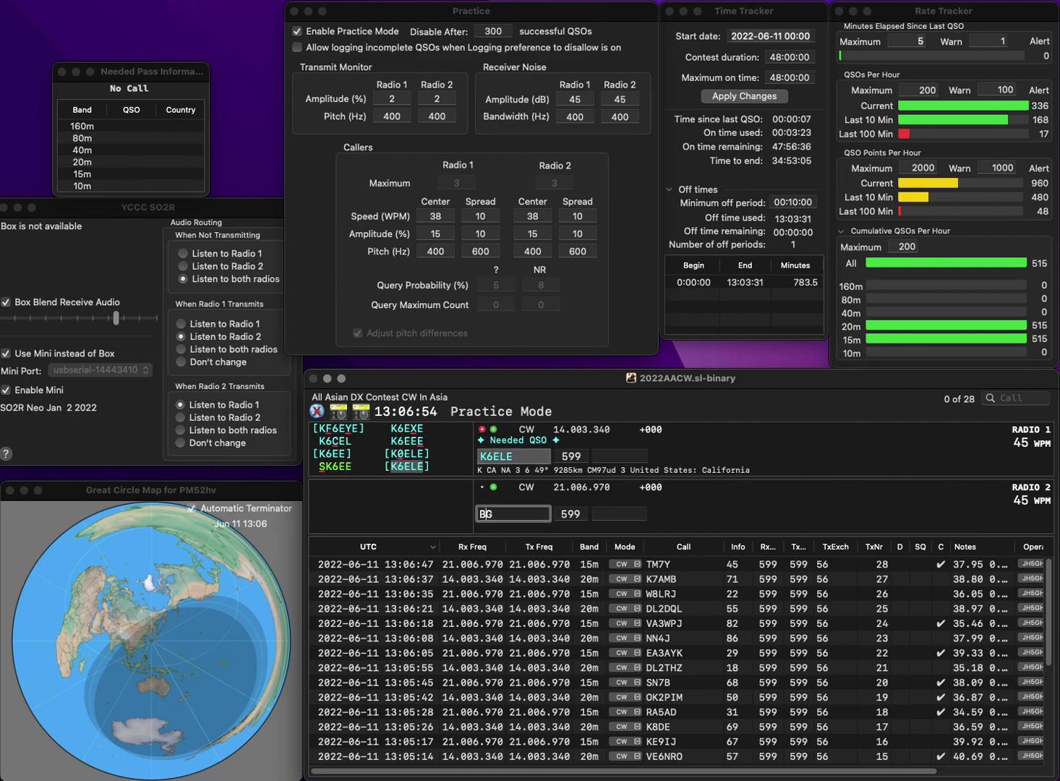
key(Return)
text(99)
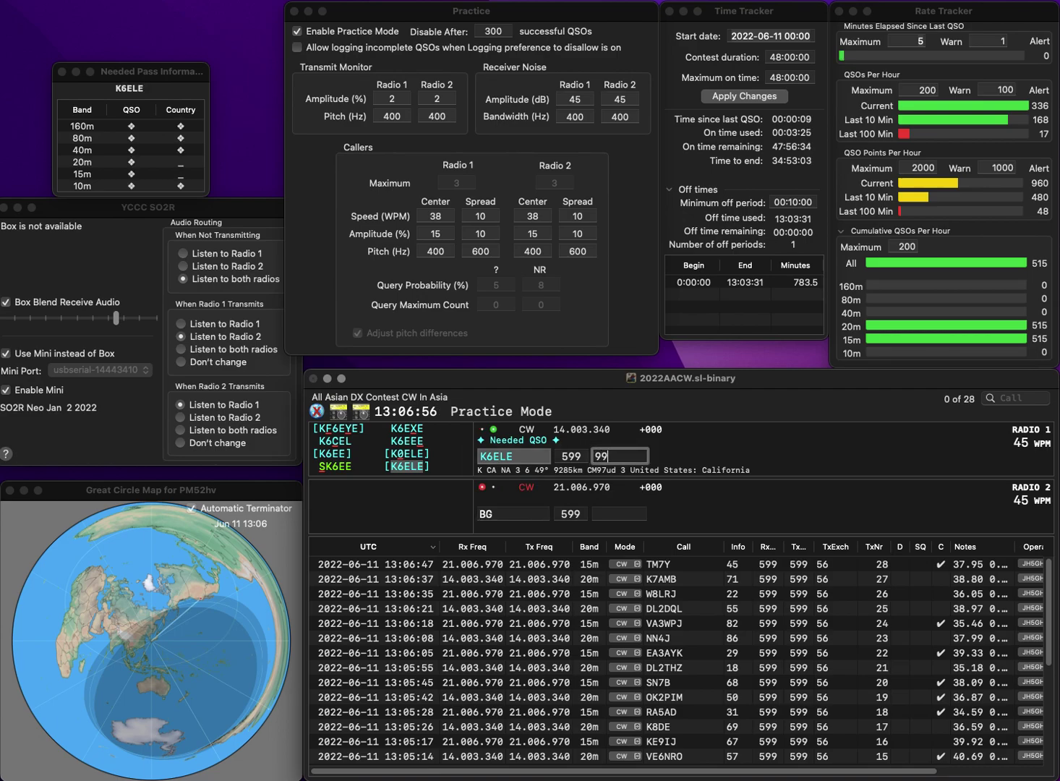
key(Return)
key(Home)
text(ZD7)
key(Return)
text(I)
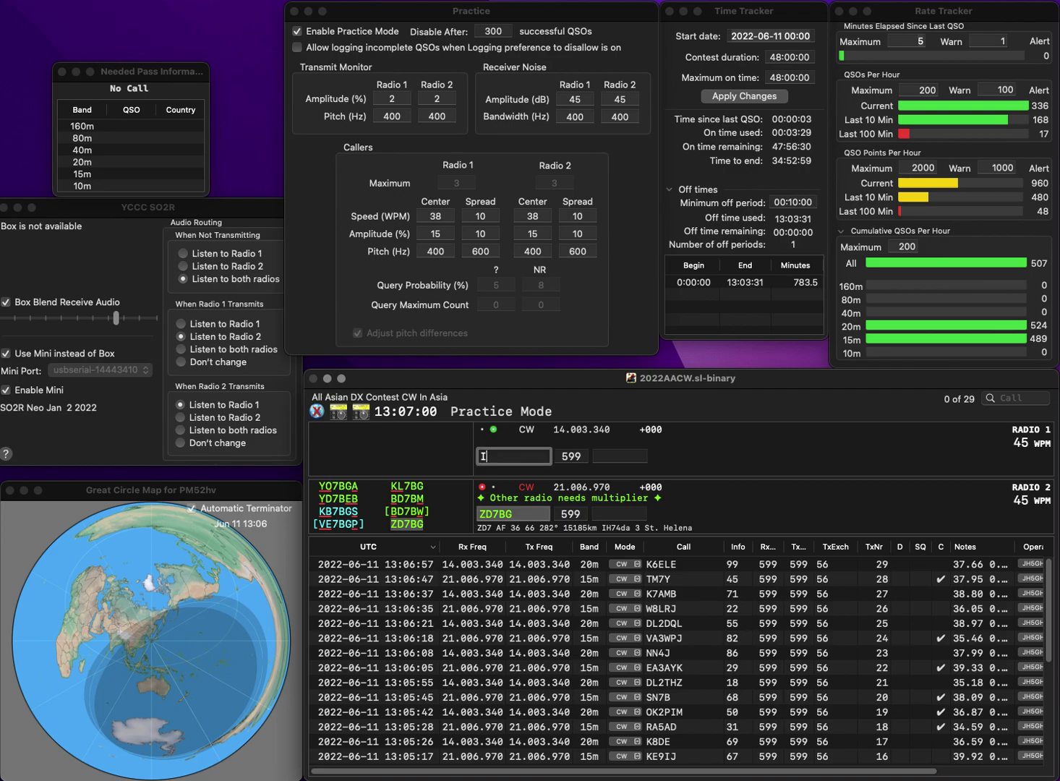
text(K6FAW)
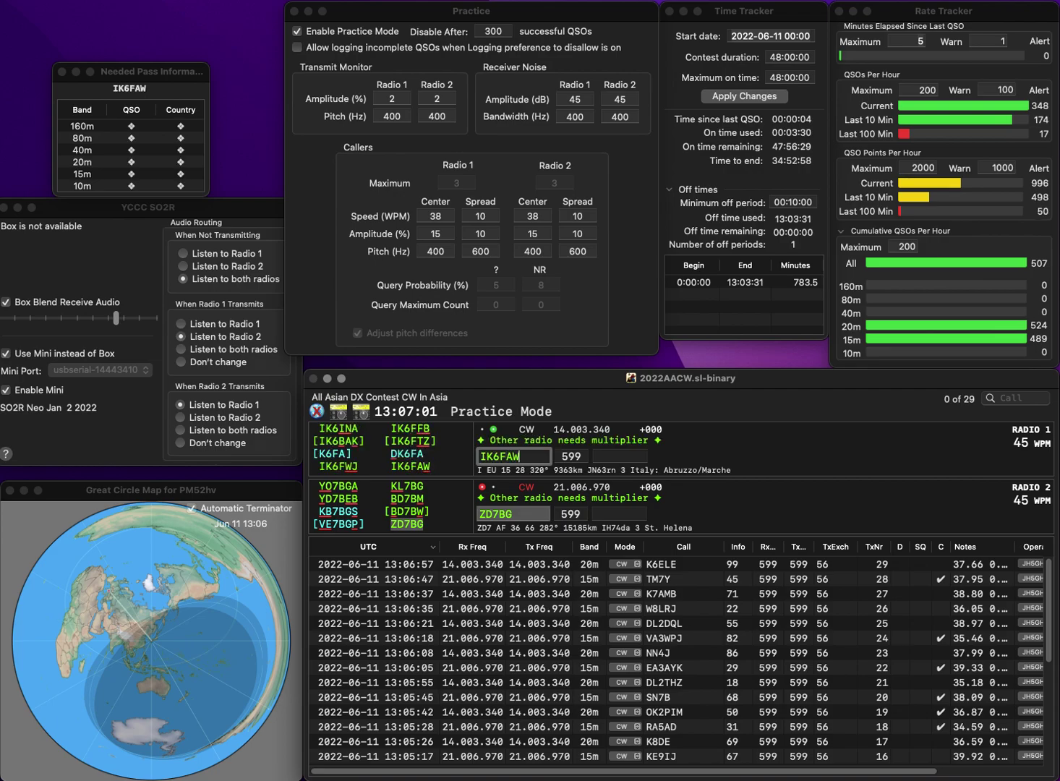
key(Return)
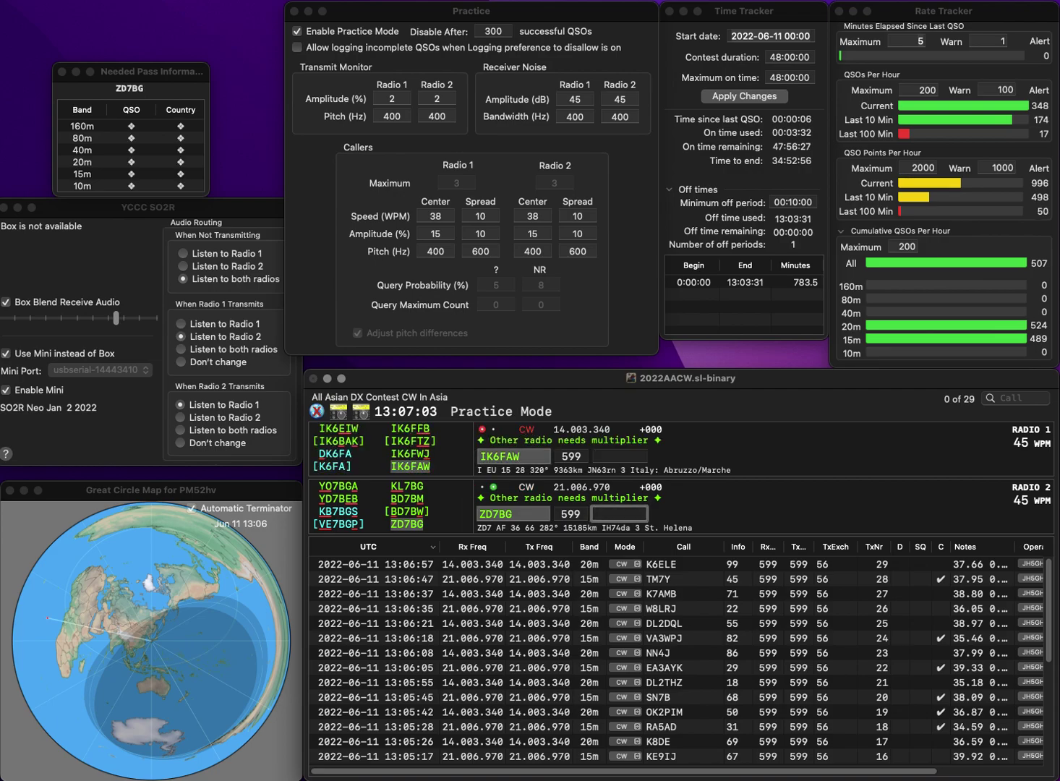
text(47)
key(Return)
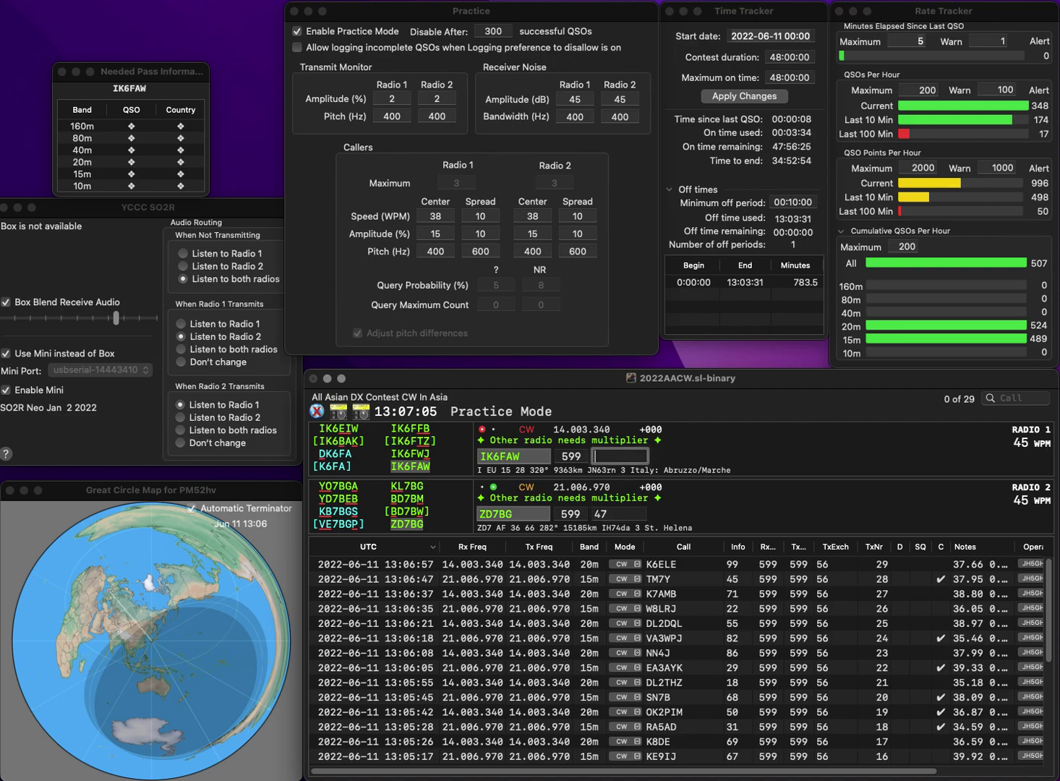
text(40)
key(Return)
text(N5YT)
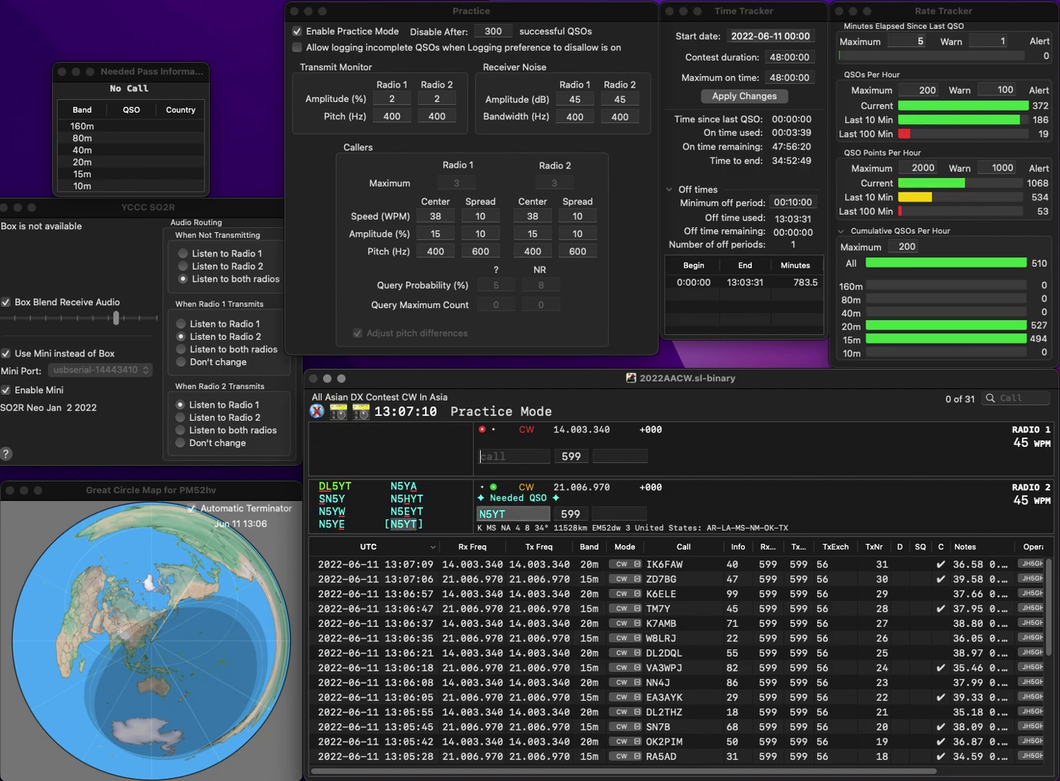
key(Return)
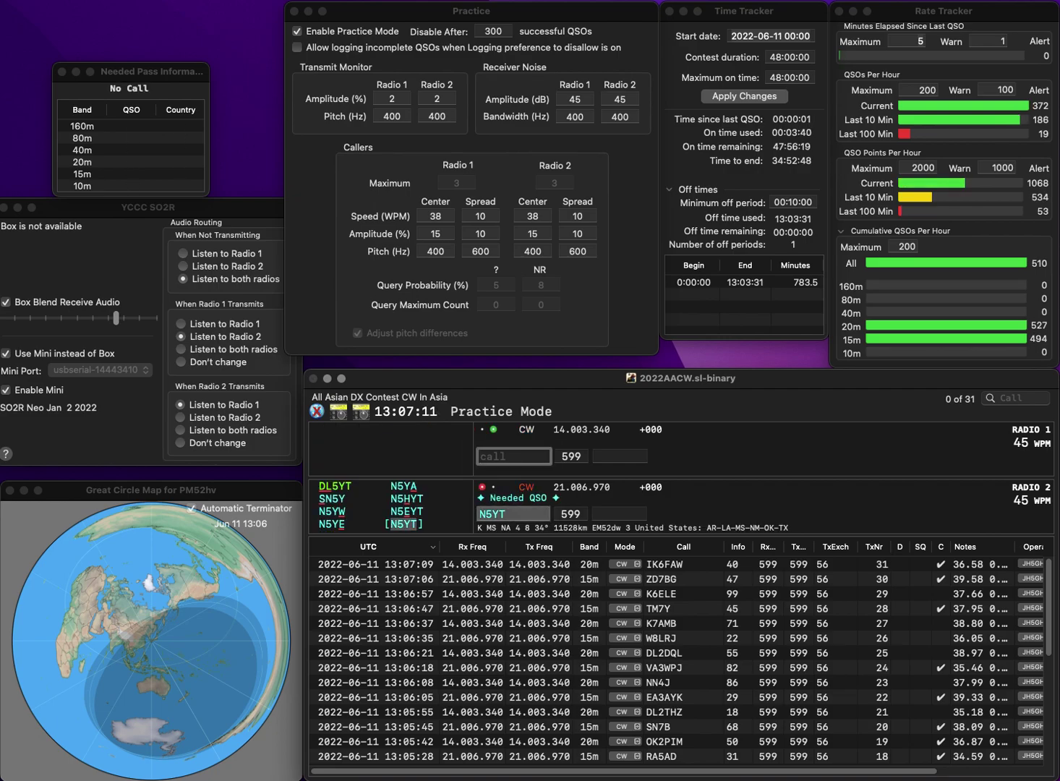
text(1F)
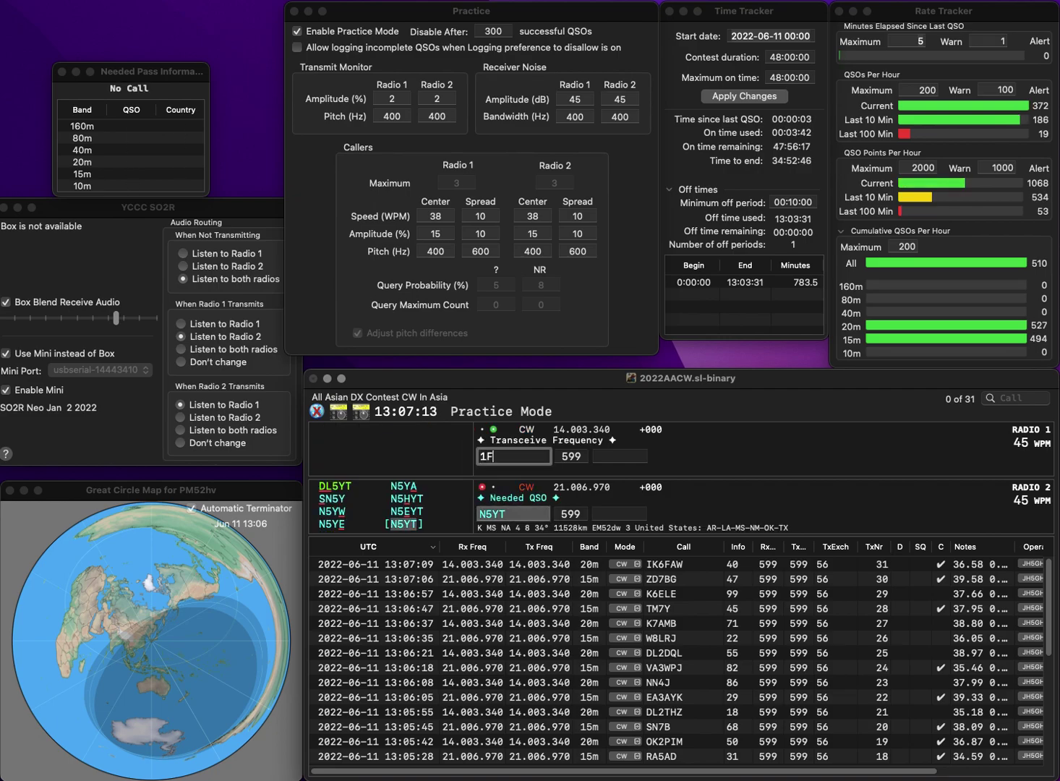
text(VS)
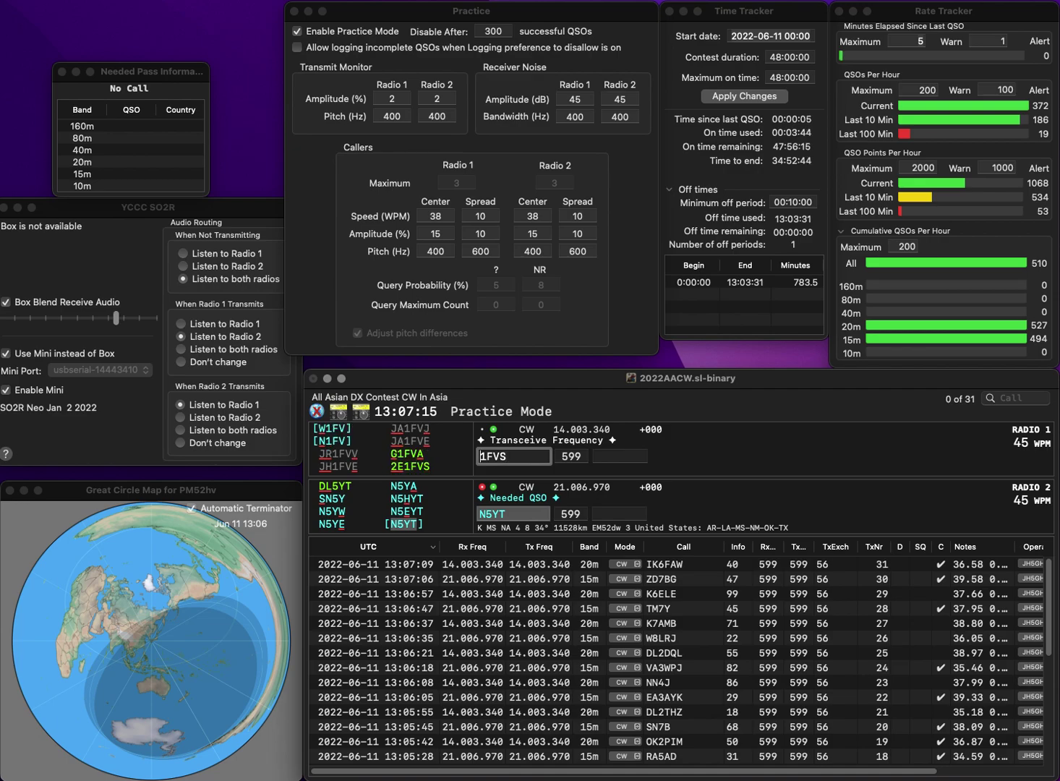
text(2E)
key(Return)
key(space)
text(20)
key(Return)
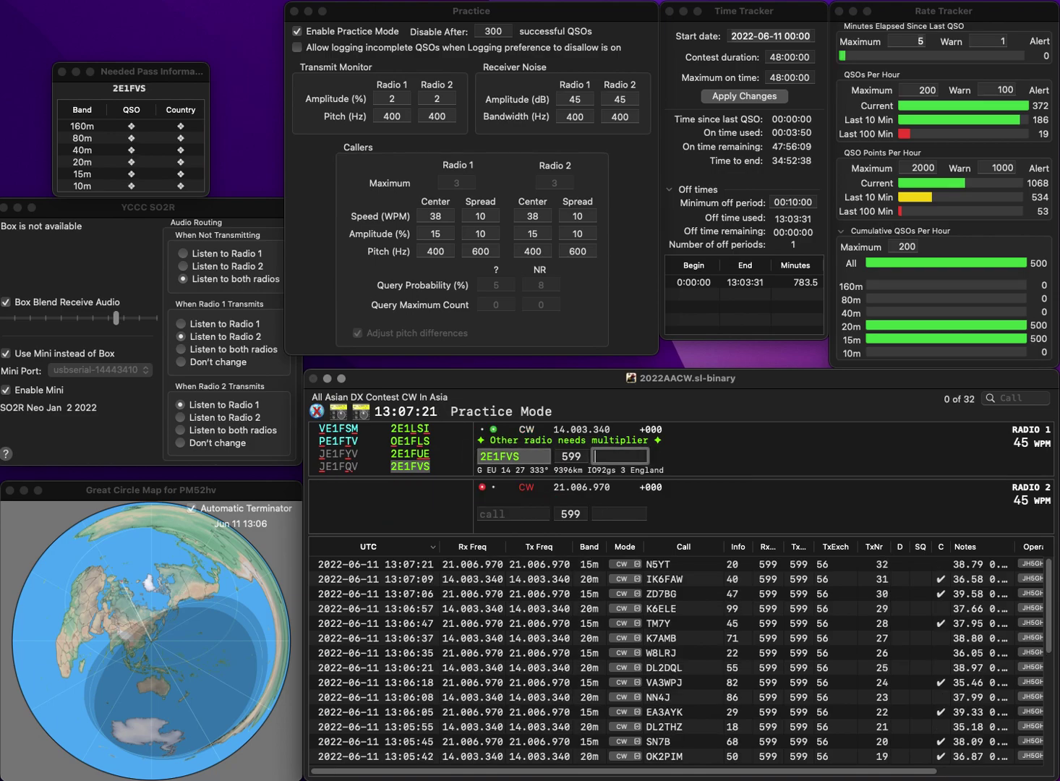
text(21)
key(Return)
- Enter and answer the callers KV8S on Radio 2 and IU1OPK on Radio 1
text(KV8S)
key(Return)
text(IVU1)
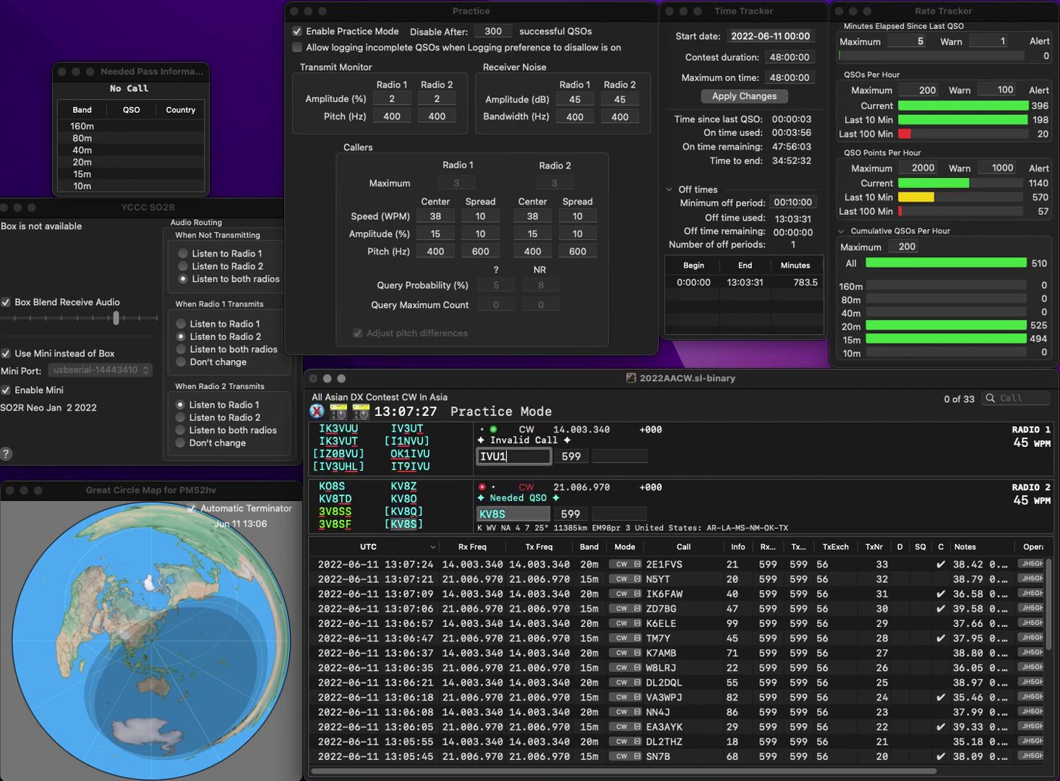
text(OPK)
key(ctrl+a)
key(Right)
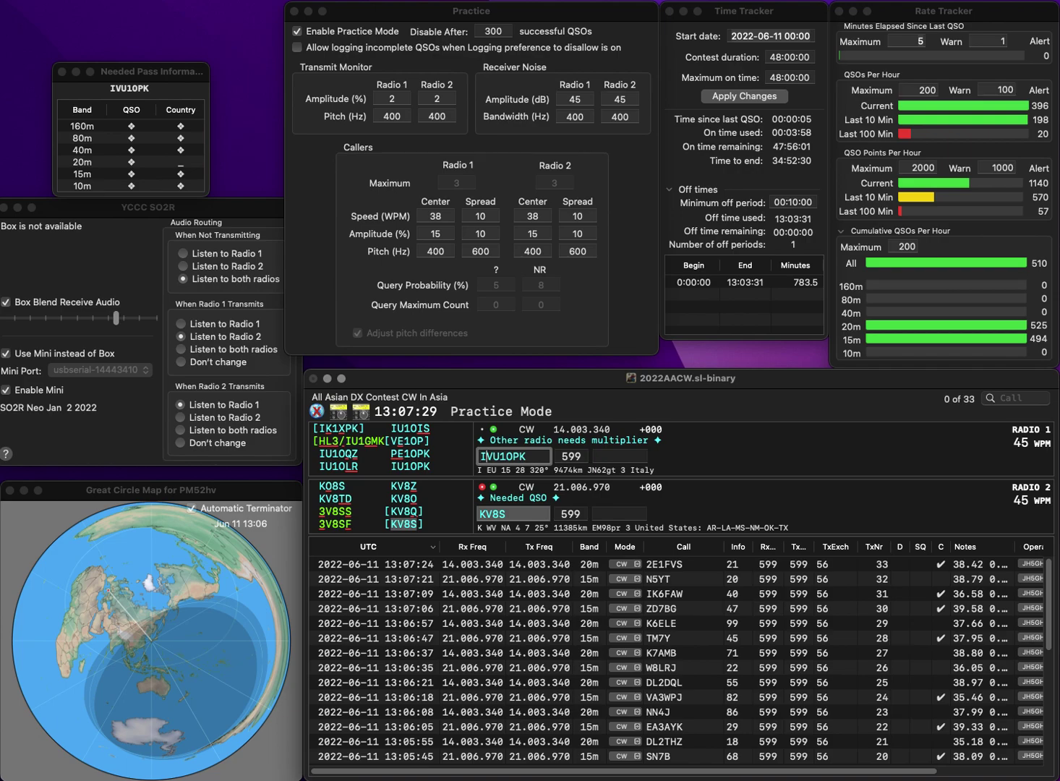
key(Delete)
key(Return)
text(05)
key(Return)
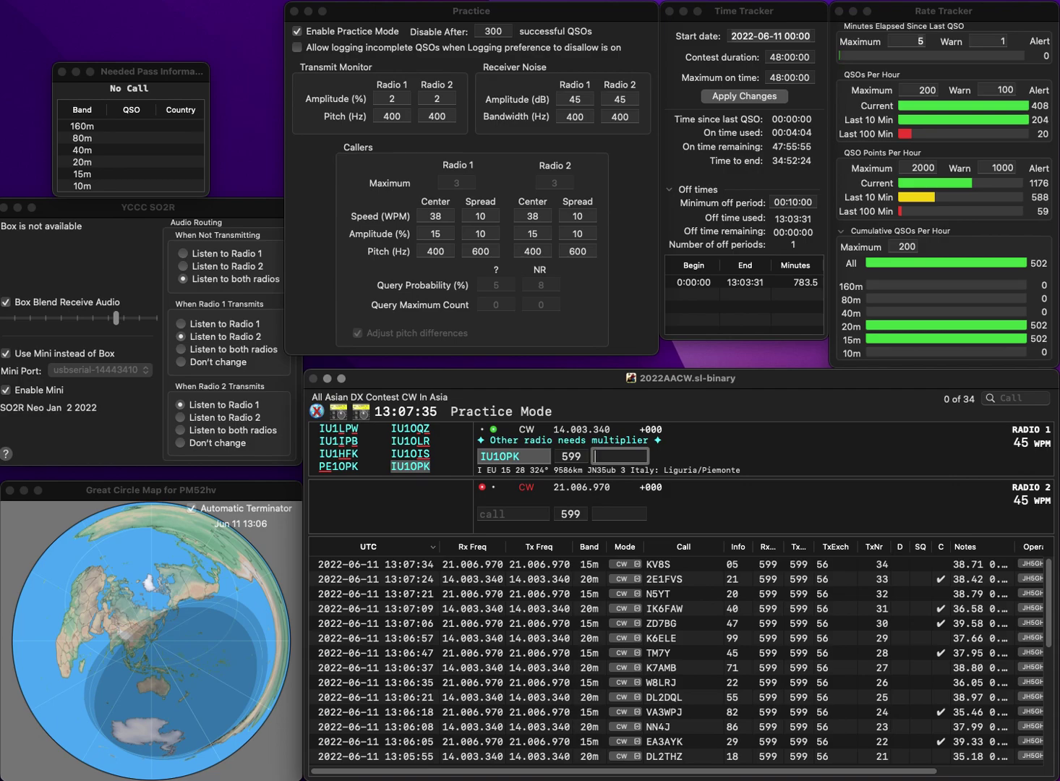
text(70)
key(Return)
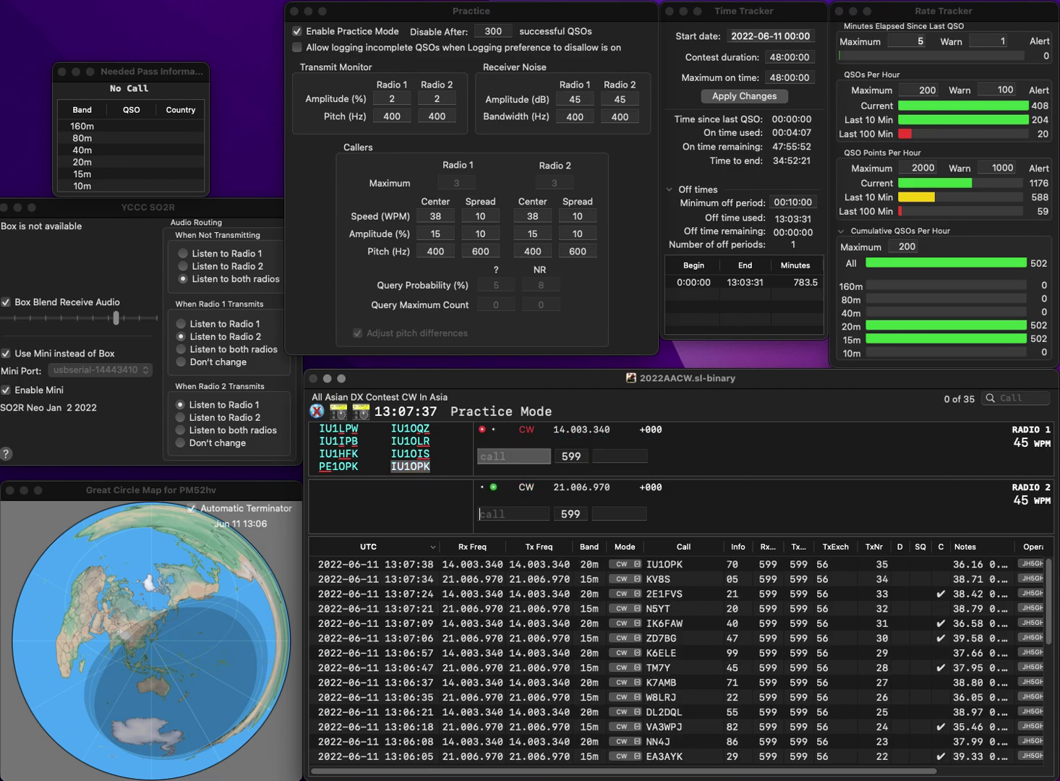
text(LA2ZKA)
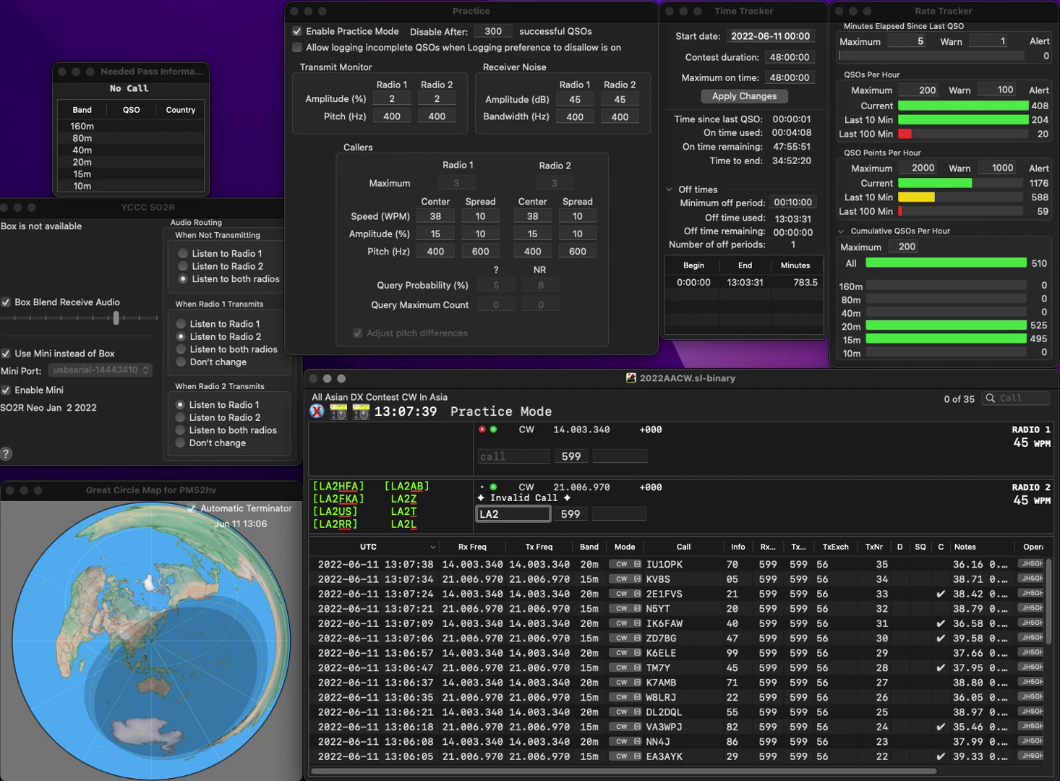
key(Return)
key(Down)
key(Left)
key(Left)
key(BackSpace)
text(G)
key(Return)
text(D1)
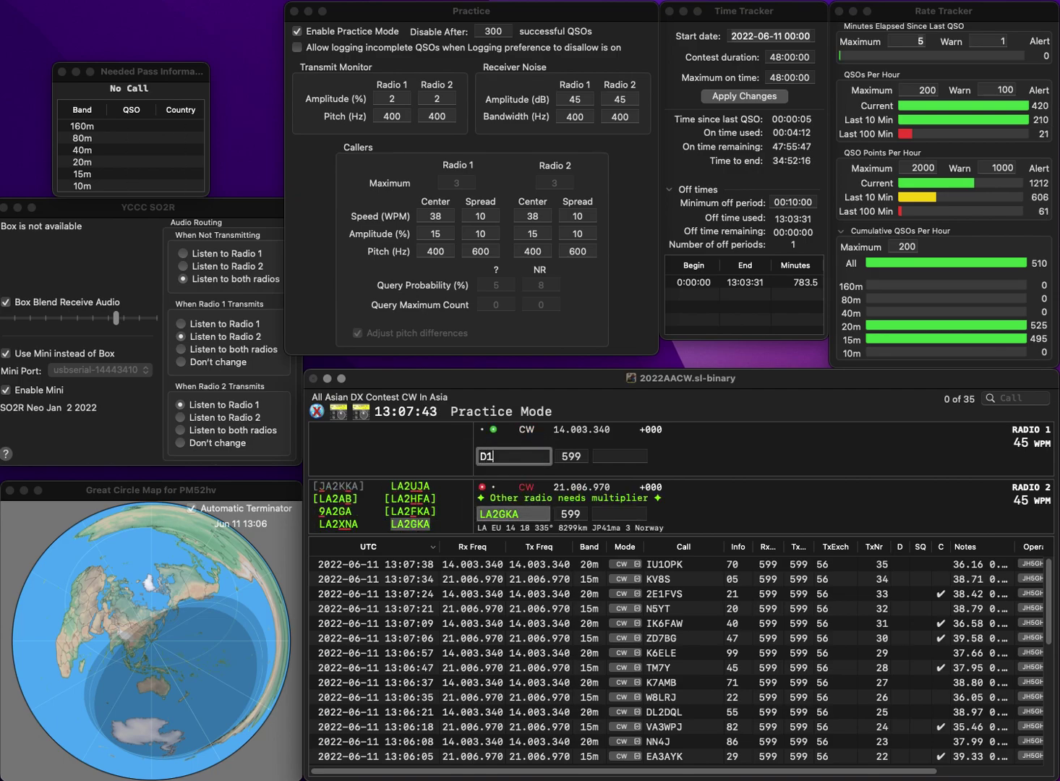
text(J)
key(Left)
key(Left)
key(Left)
text(E)
key(Return)
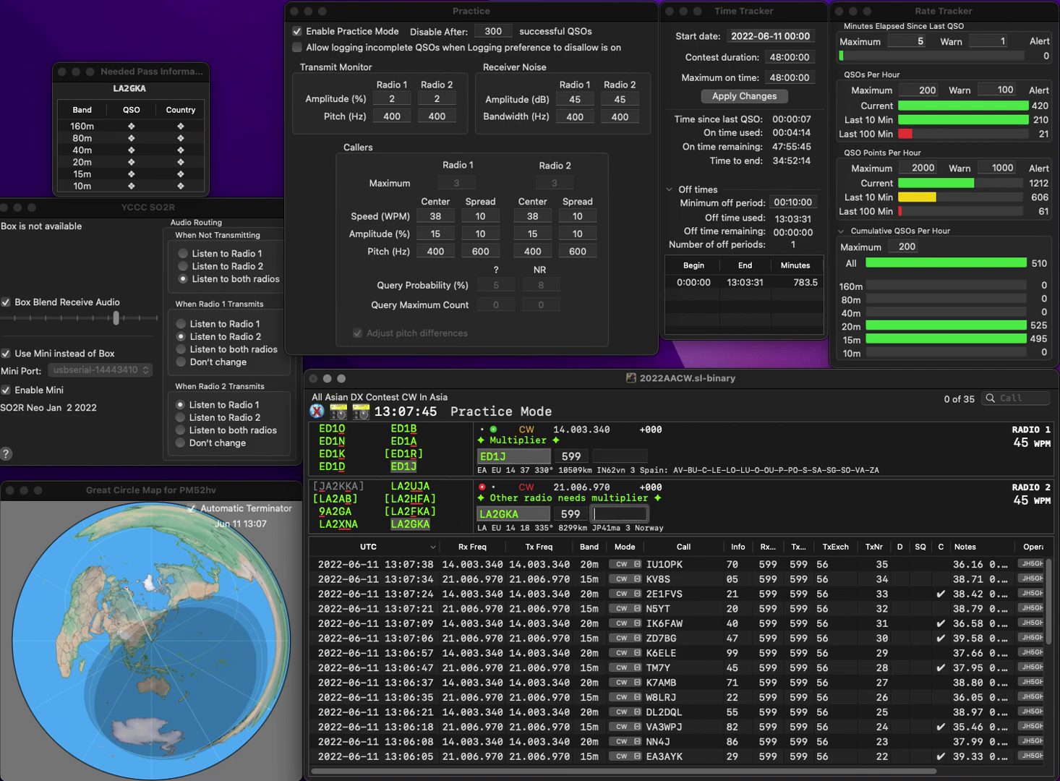
- Log LA2GKA on Radio 2 with received exchange 67 and ED1J on Radio 1 with 74
text(67)
key(Return)
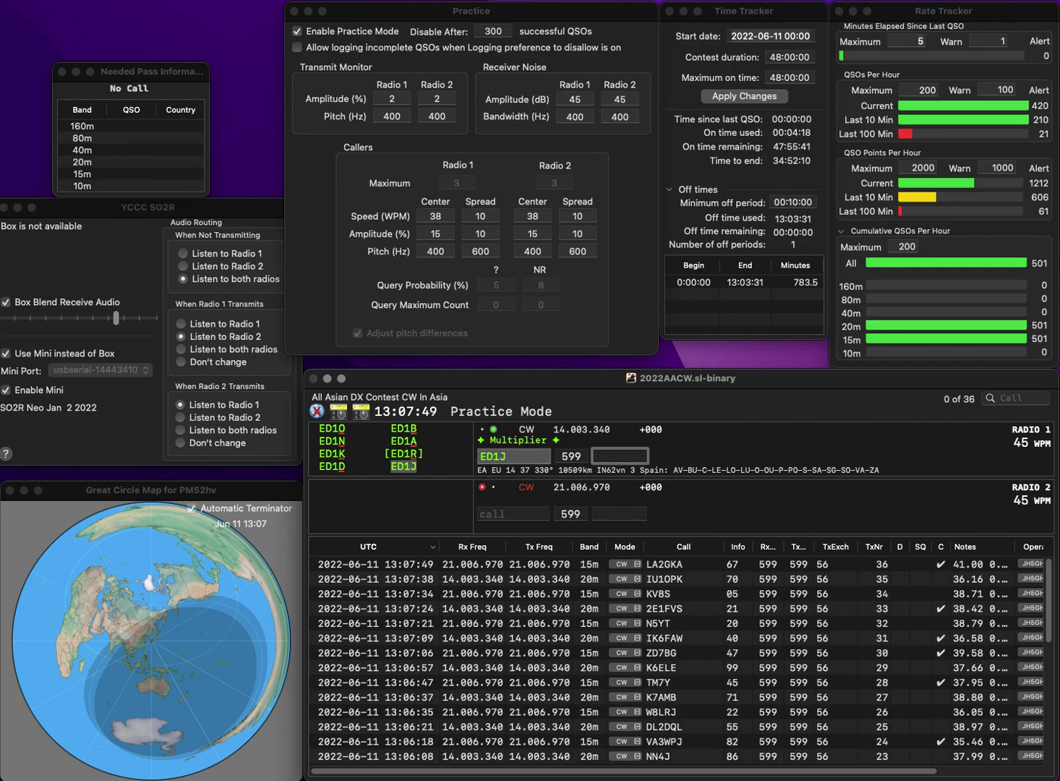
text(74)
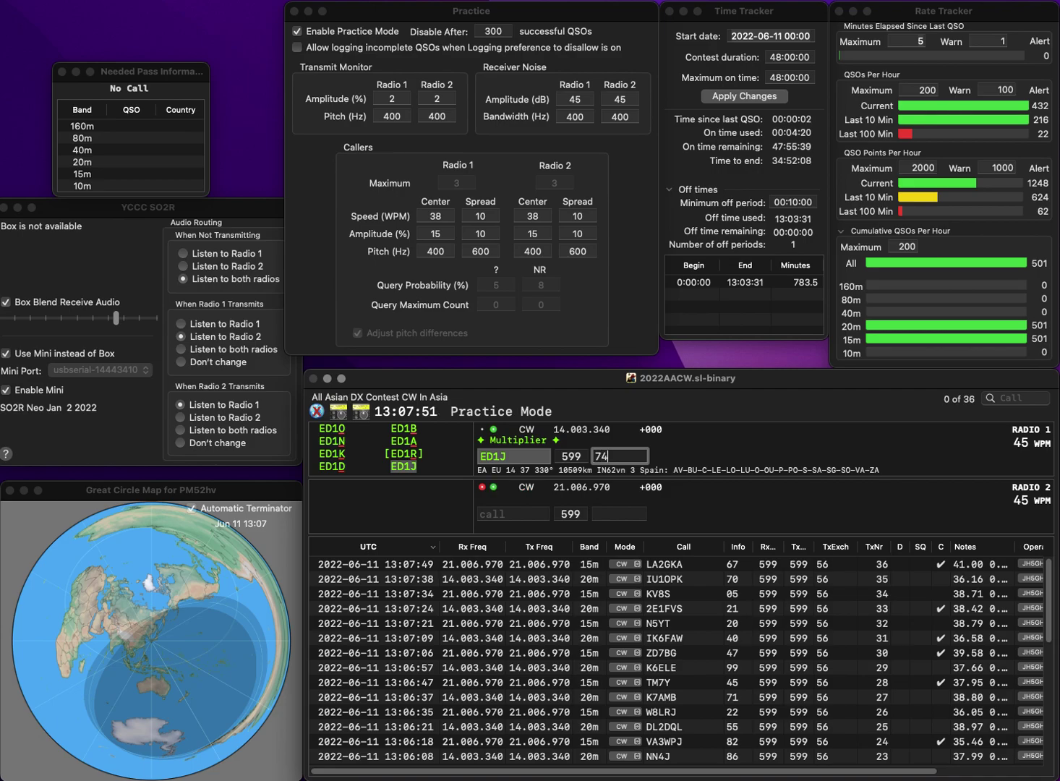
key(Return)
- Enter and answer the callers ON4CRS on Radio 2 and DK7DE on Radio 1
text(ON4)
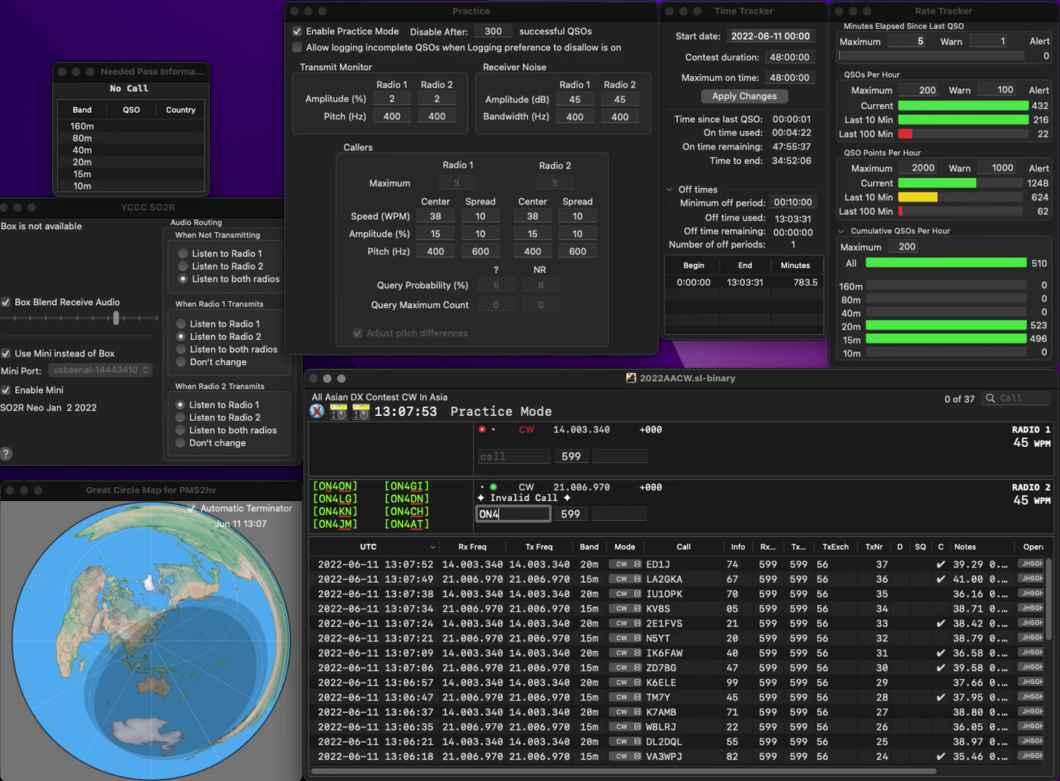
text(CRS)
key(Return)
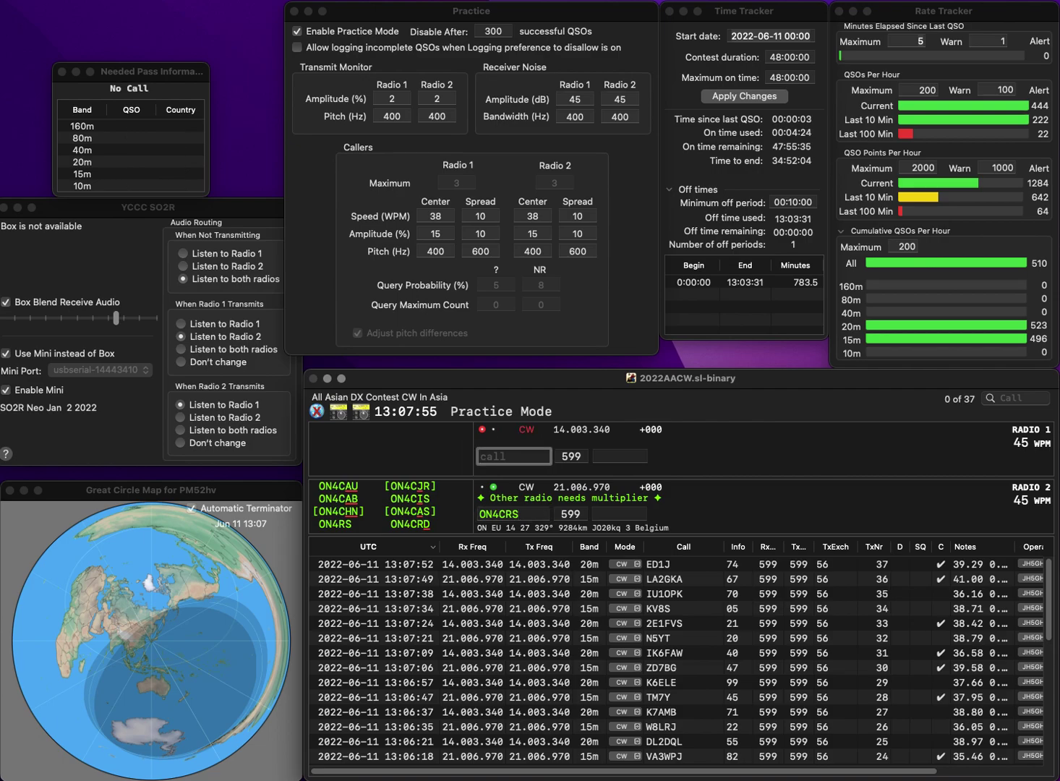
text(DK)
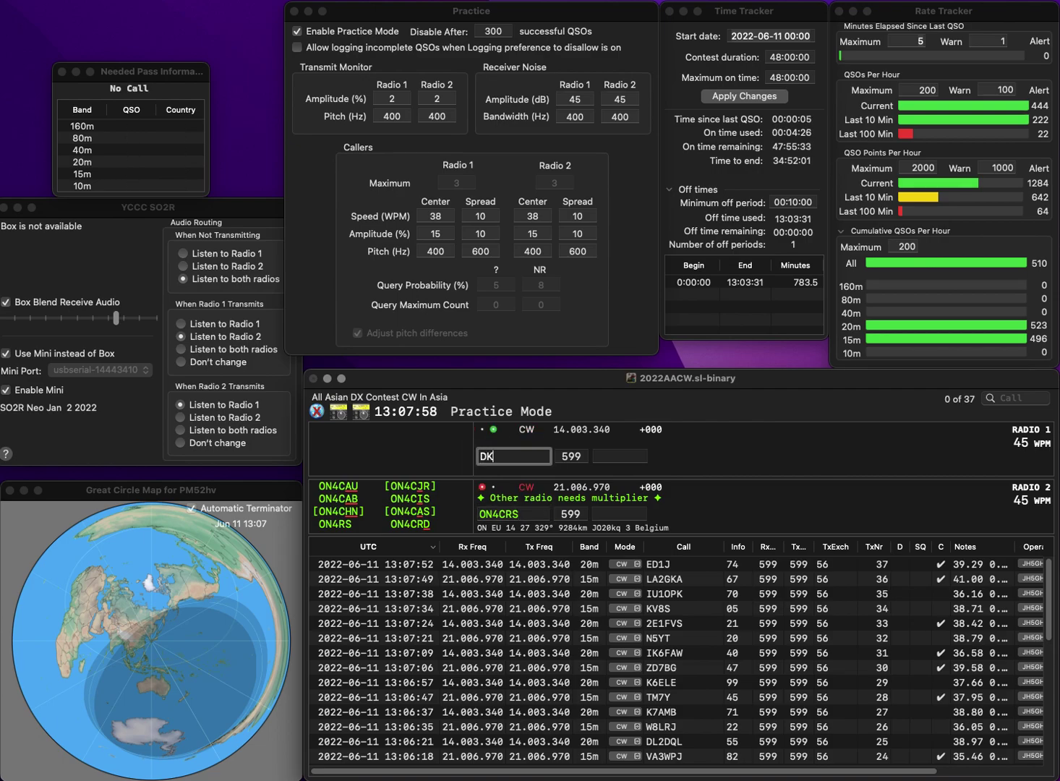
text(7DE)
key(Return)
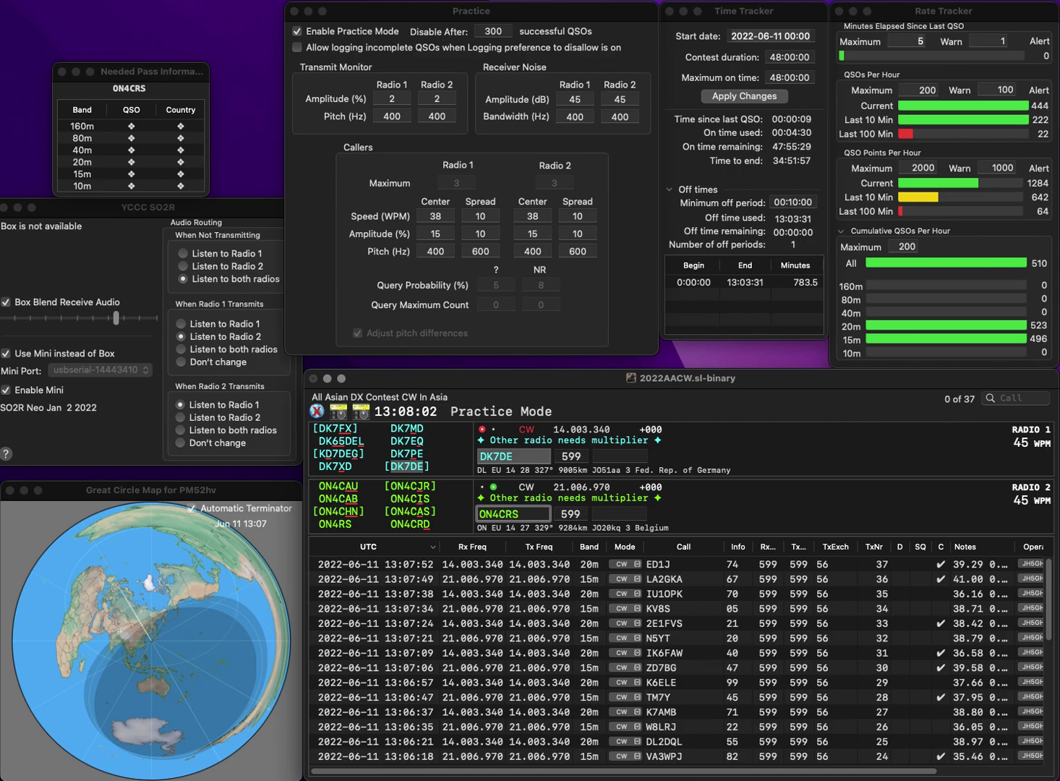
key(BackSpace)
key(BackSpace)
text(AS)
key(Tab)
key(space)
text(85)
key(Return)
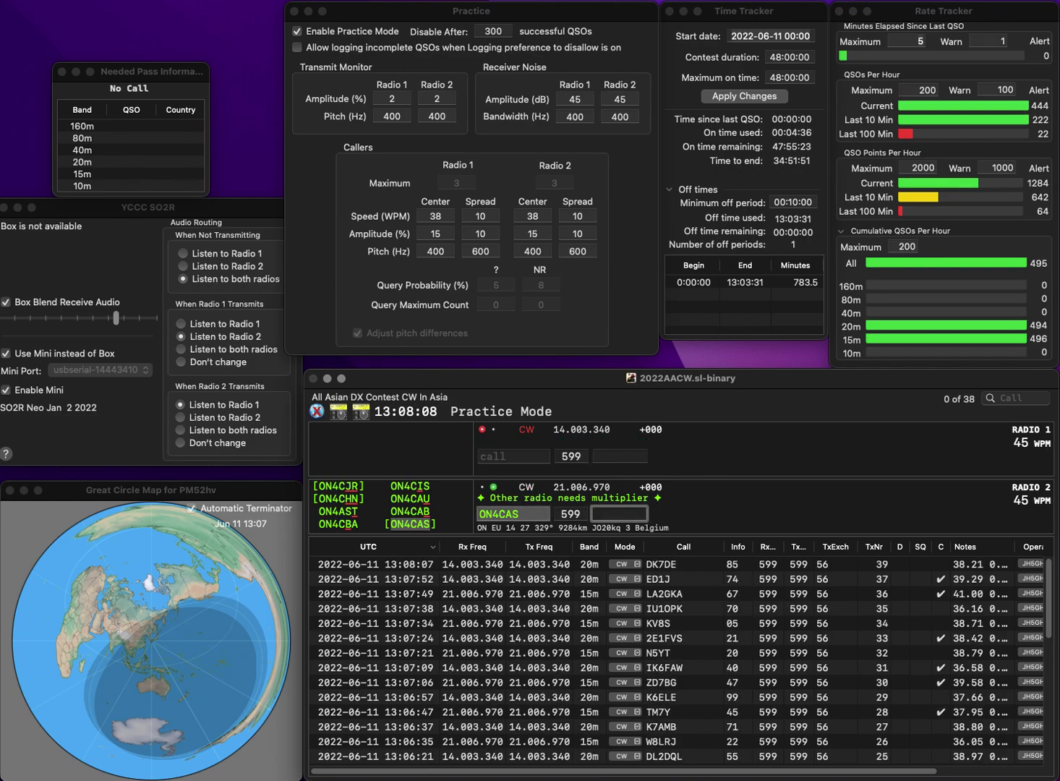
text(98)
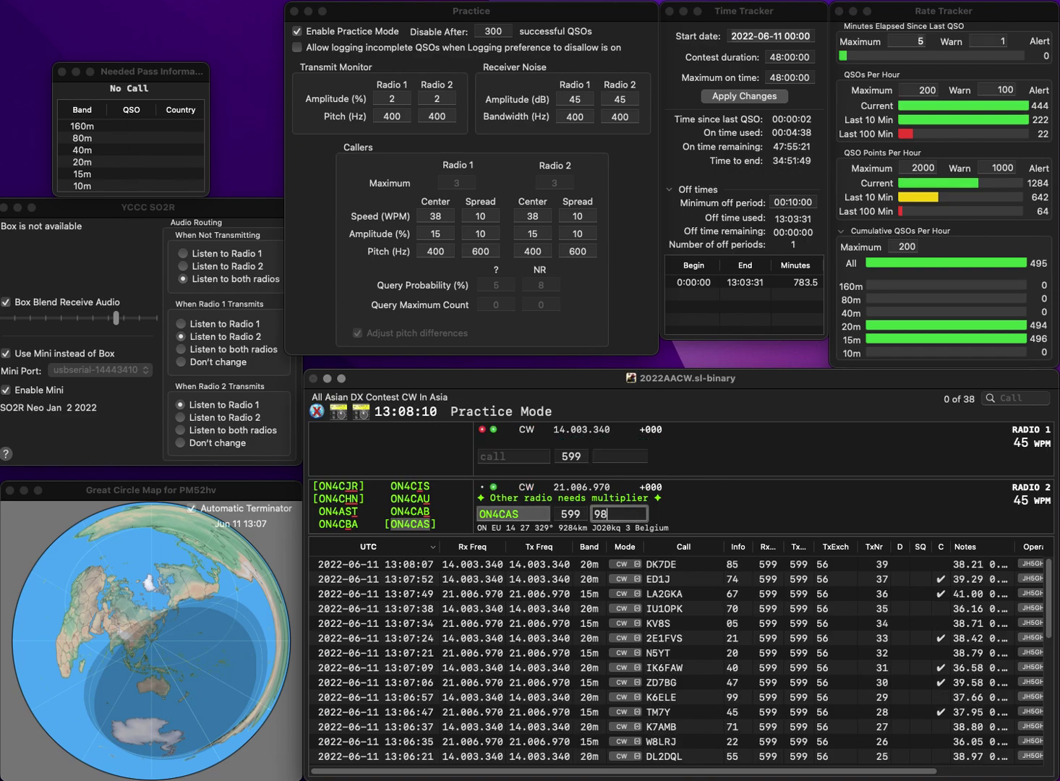
key(Return)
text(WL7CG)
key(Return)
text(TK2X)
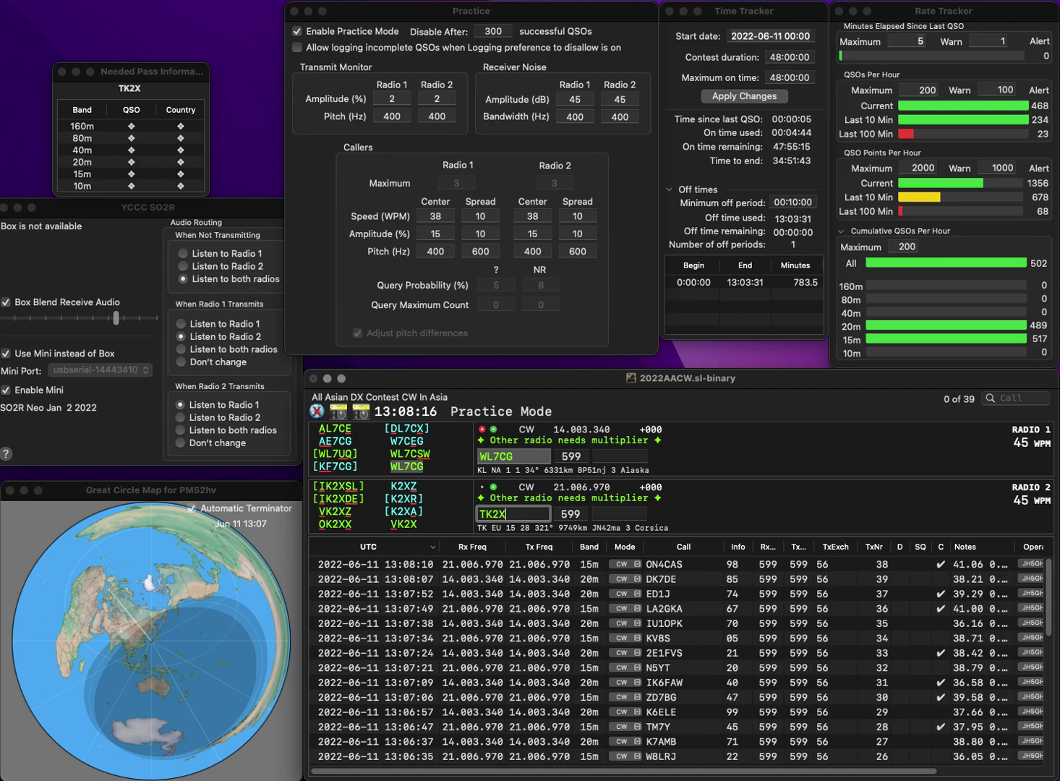
key(Return)
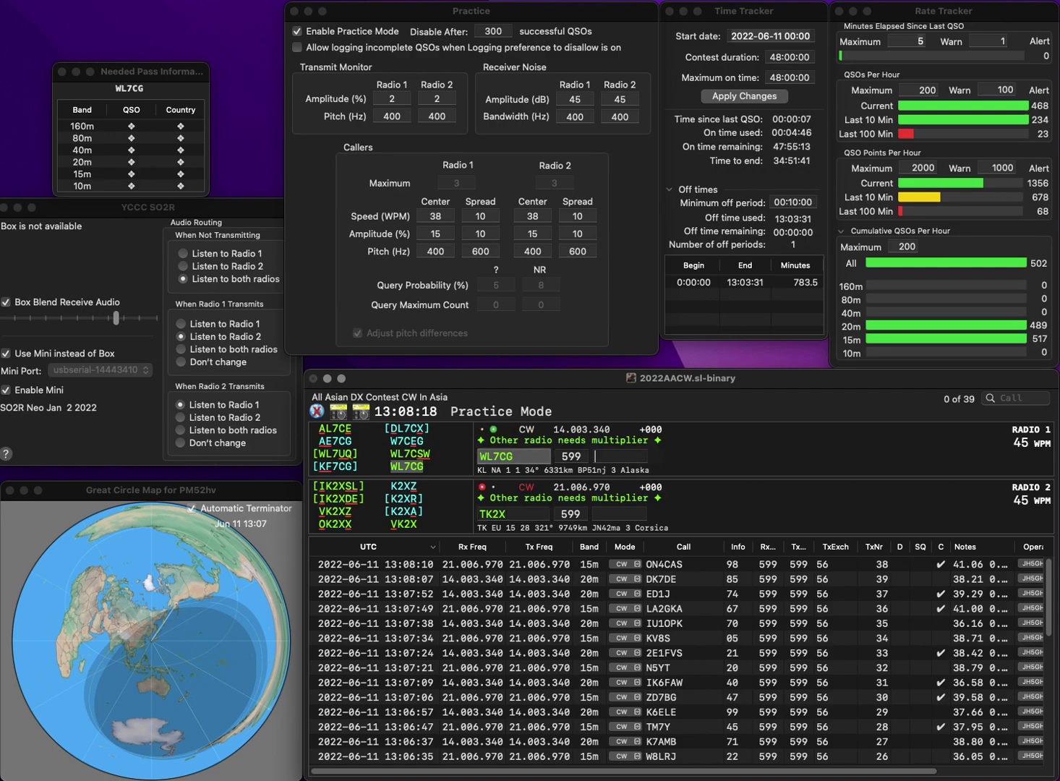
- Log WL7CG on Radio 1 with received exchange 14 and change the Radio 2 call to TK3X, answering it
key(Return)
key(Left)
key(Left)
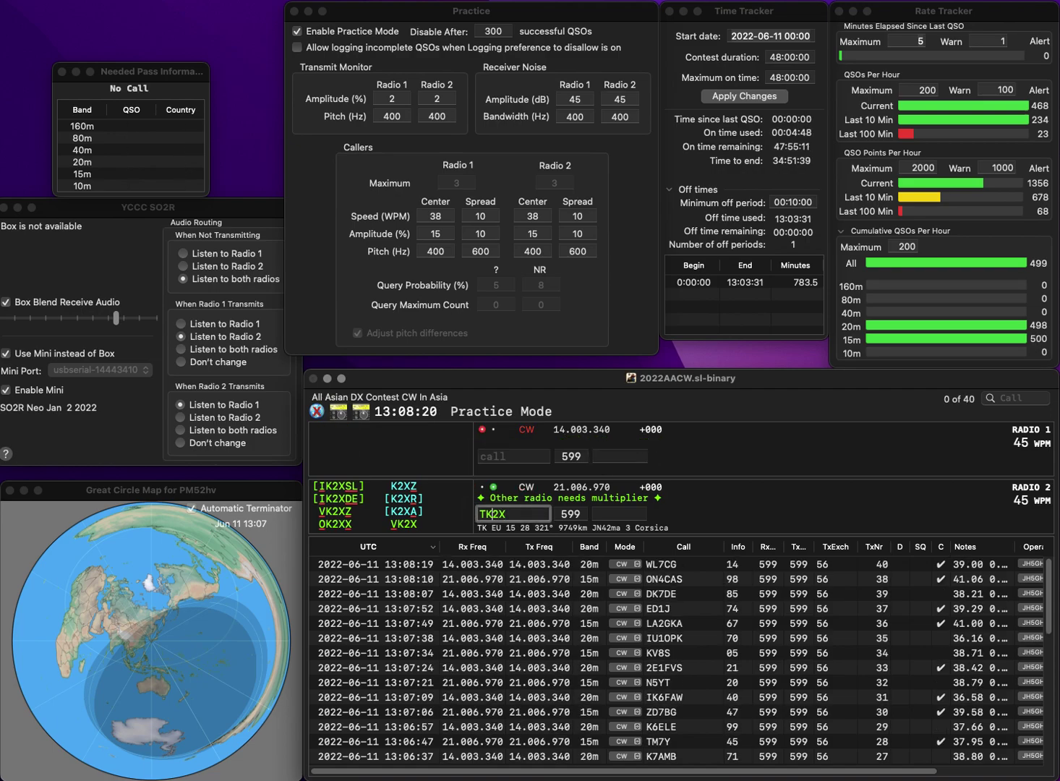
text(3)
key(Delete)
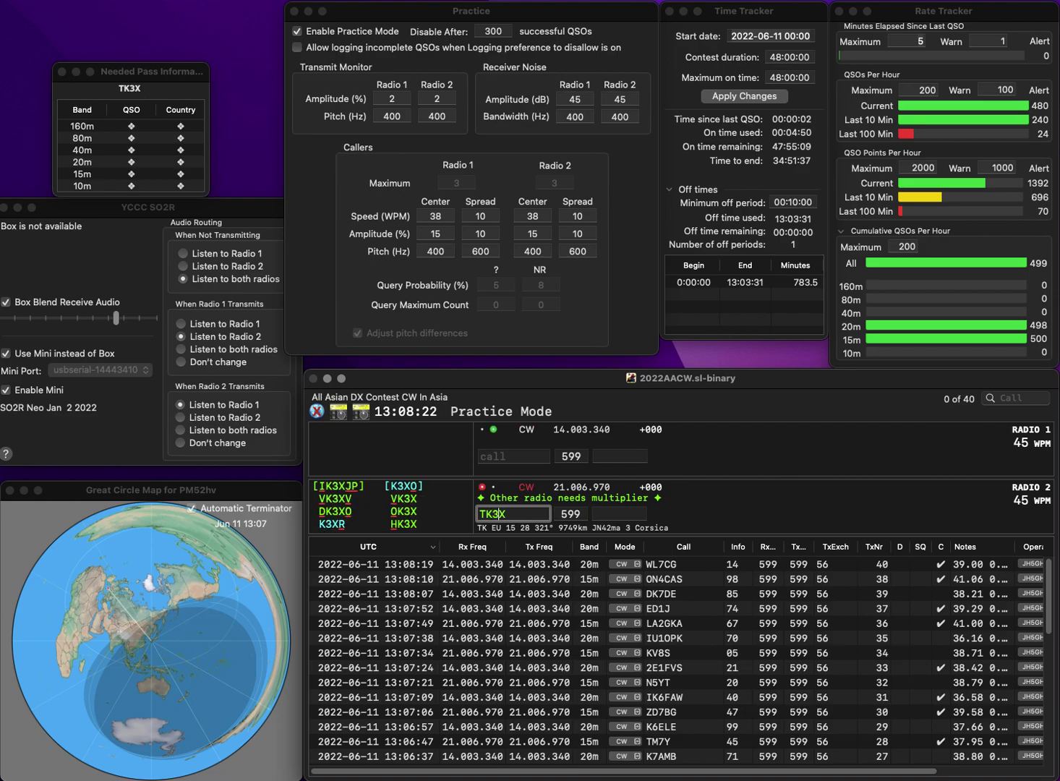
key(Return)
- Enter and answer the partial call E0C on Radio 1
text(E0)
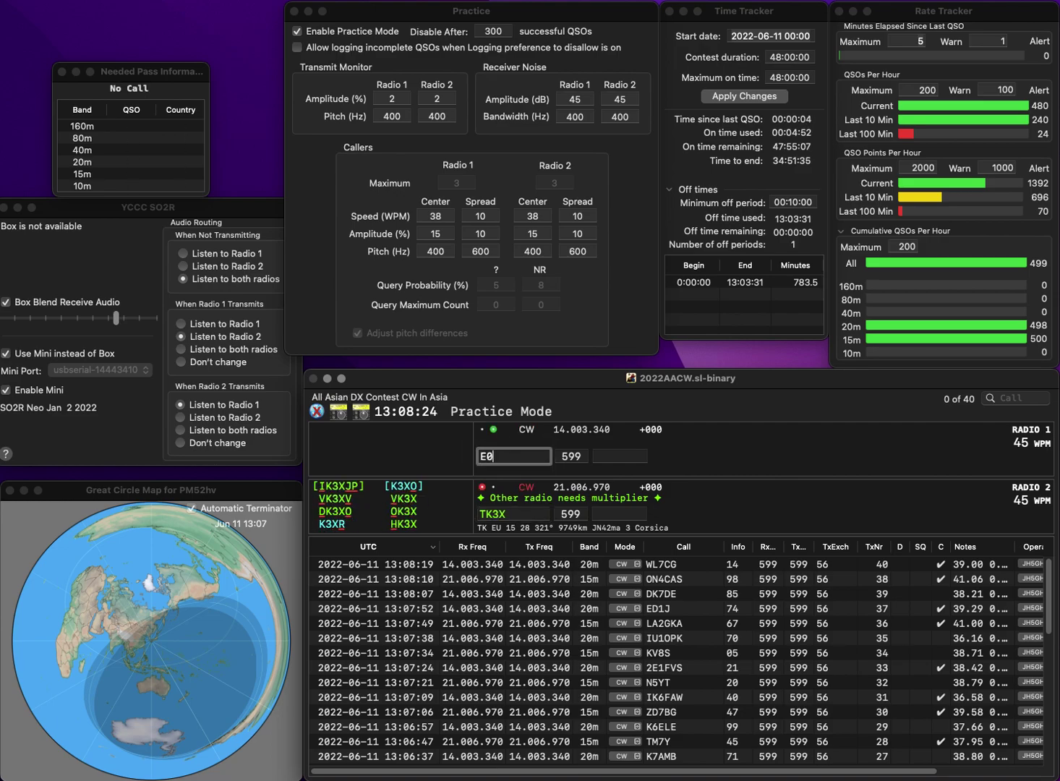
text(C)
key(Return)
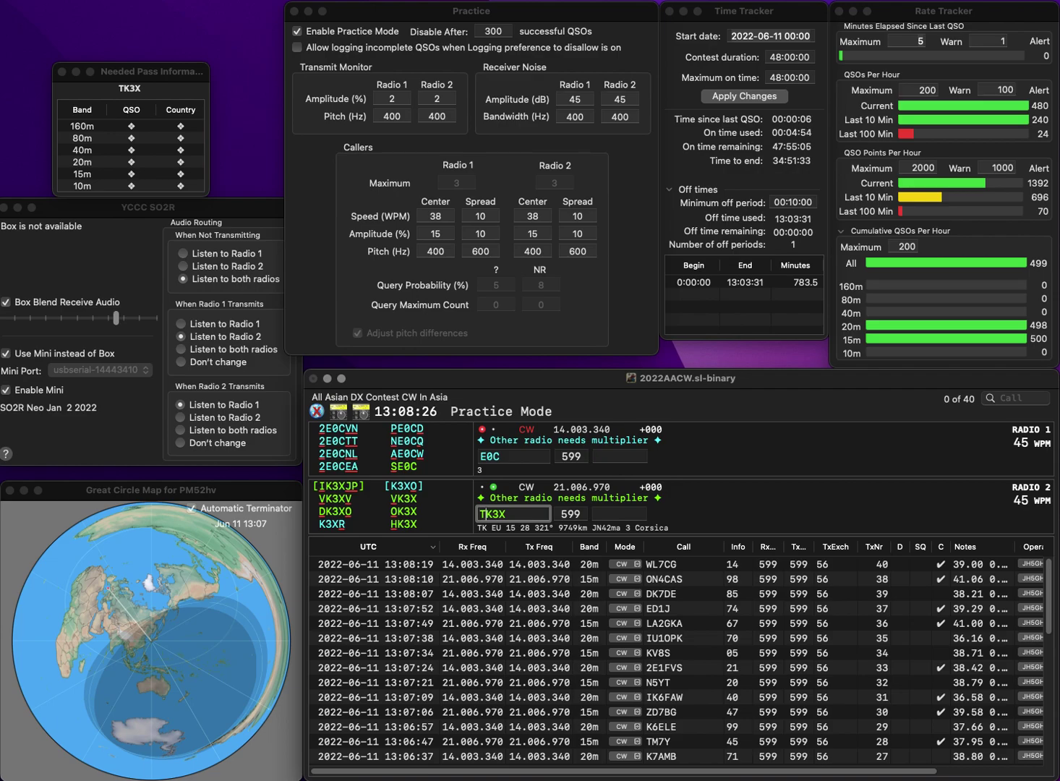
- Correct the call entered on Radio 2 to TX3X and answer the caller
key(BackSpace)
text(X)
key(space)
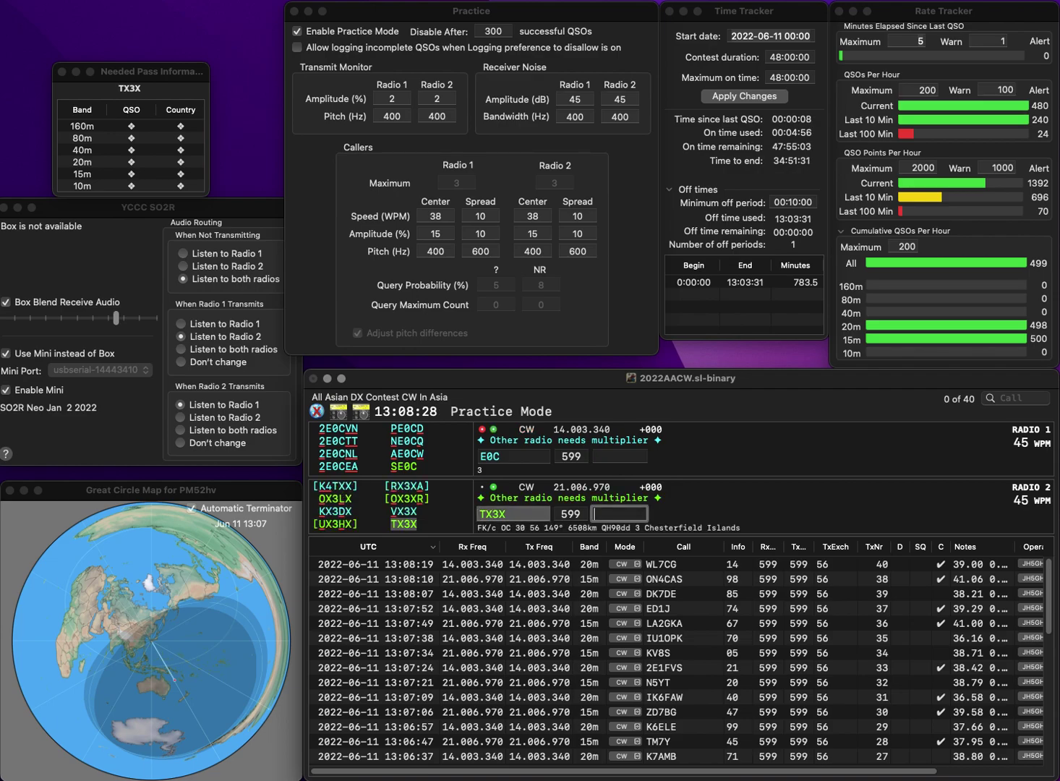
key(grave)
key(grave)
key(Return)
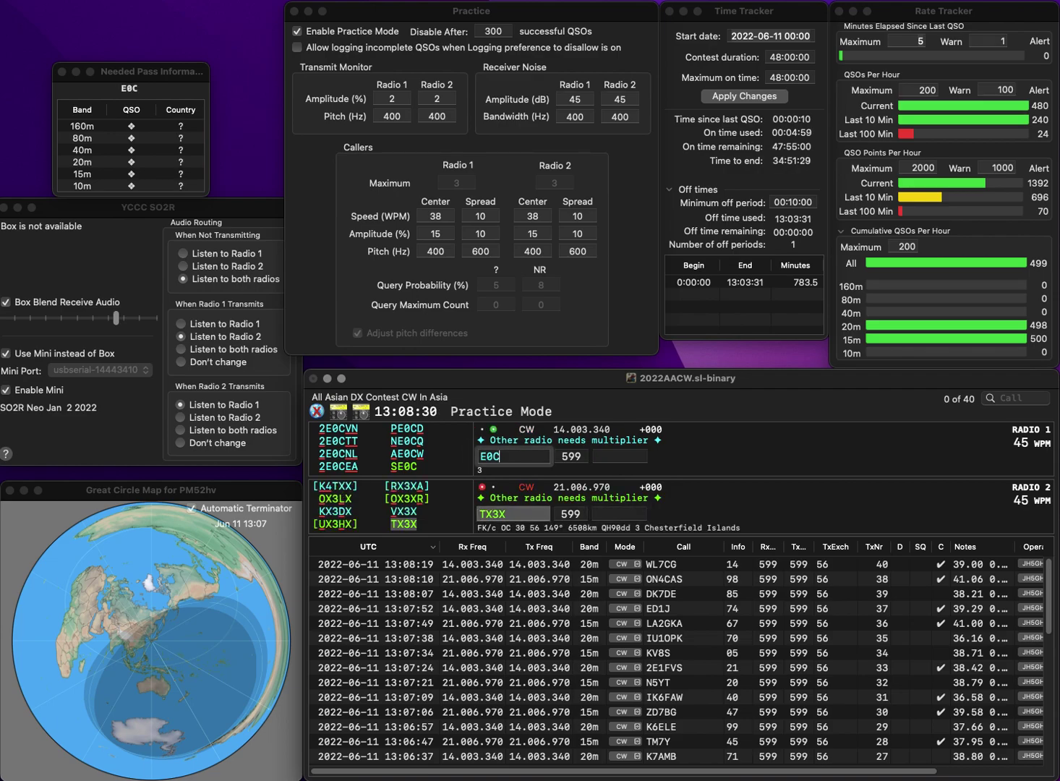
- Correct the call entered on Radio 1 to EI20C and answer the caller
key(super+k)
text(20CEI)
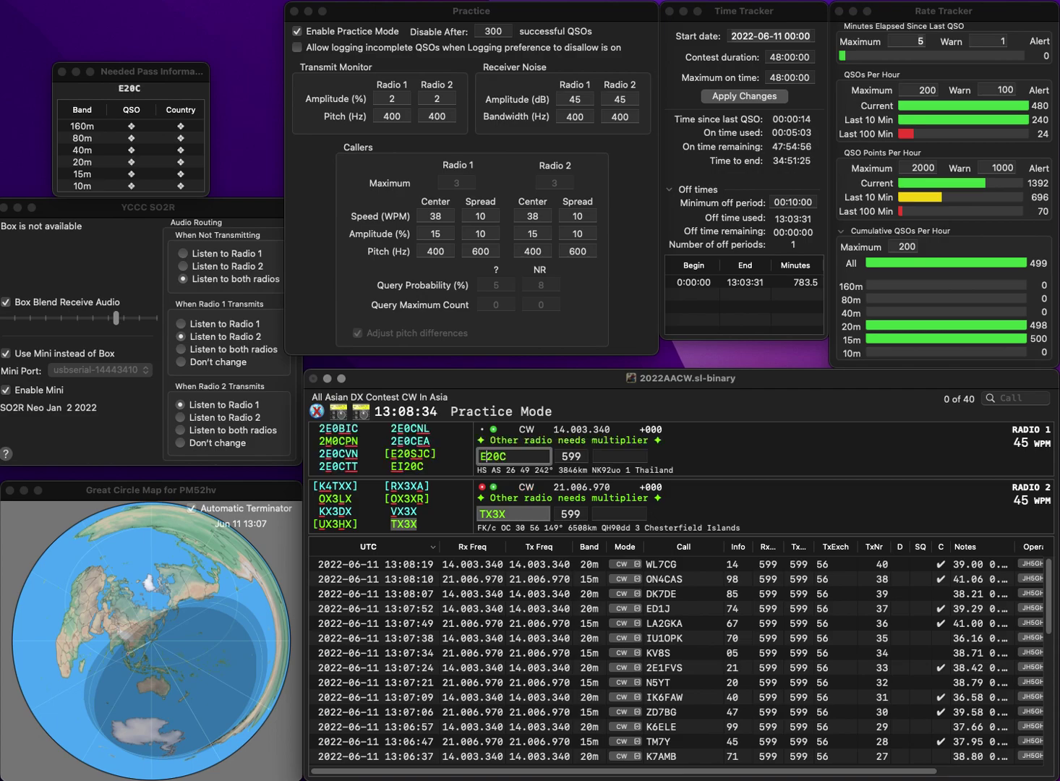
key(Return)
key(grave)
key(space)
text(2)
key(grave)
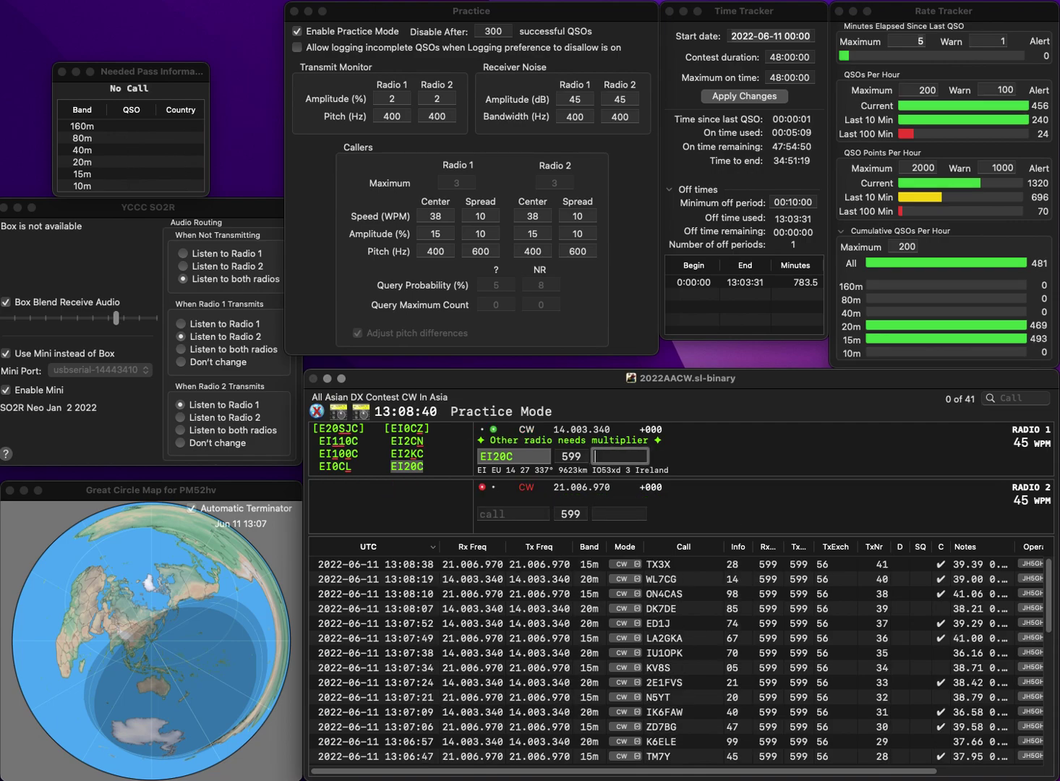
text(40)
key(Return)
text(DL0BX)
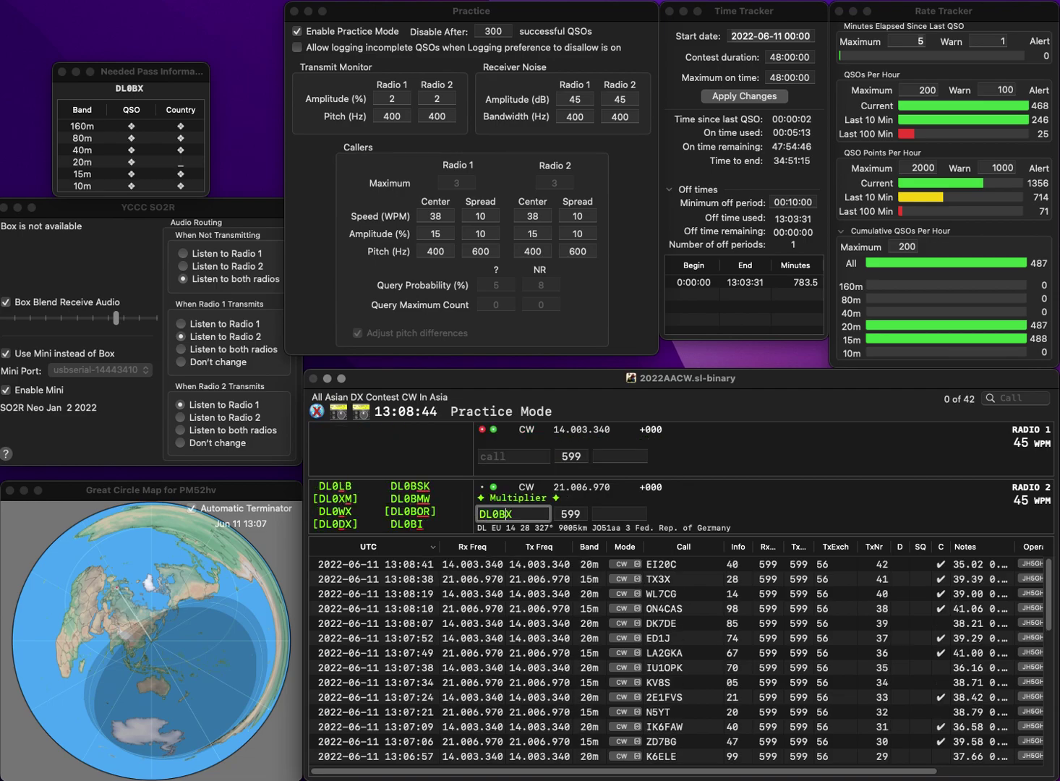
key(Delete)
key(Up)
key(Return)
key(Return)
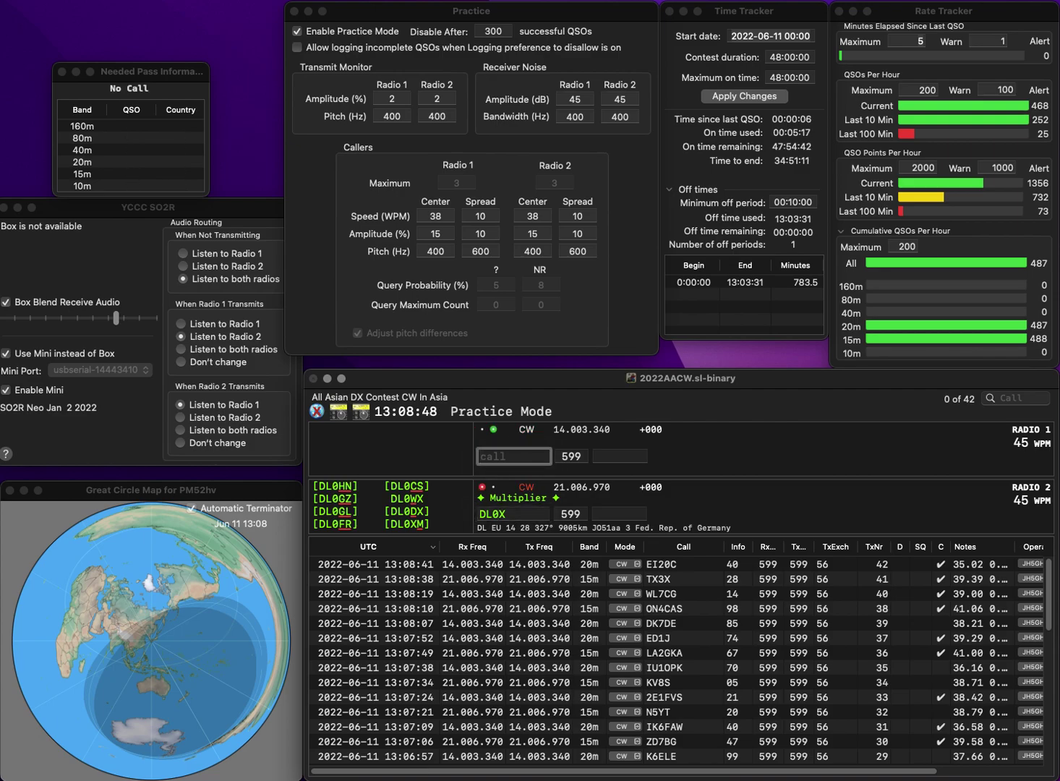
text(ZL2MF)
key(Return)
key(Delete)
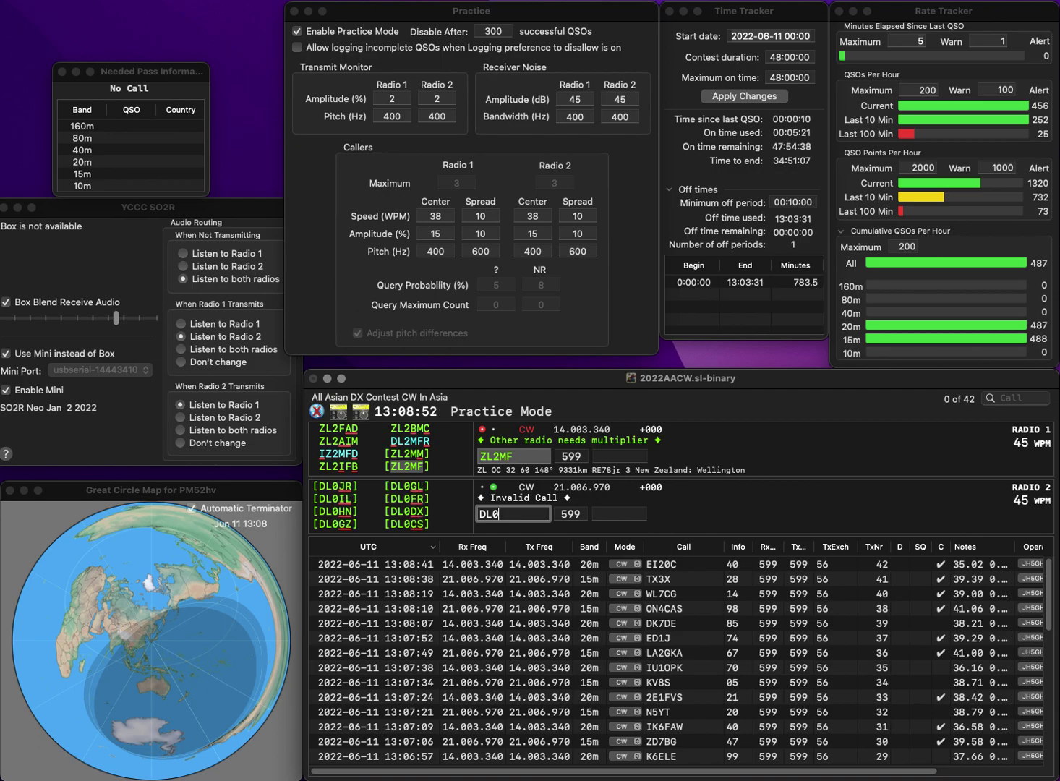
text(XM)
key(Return)
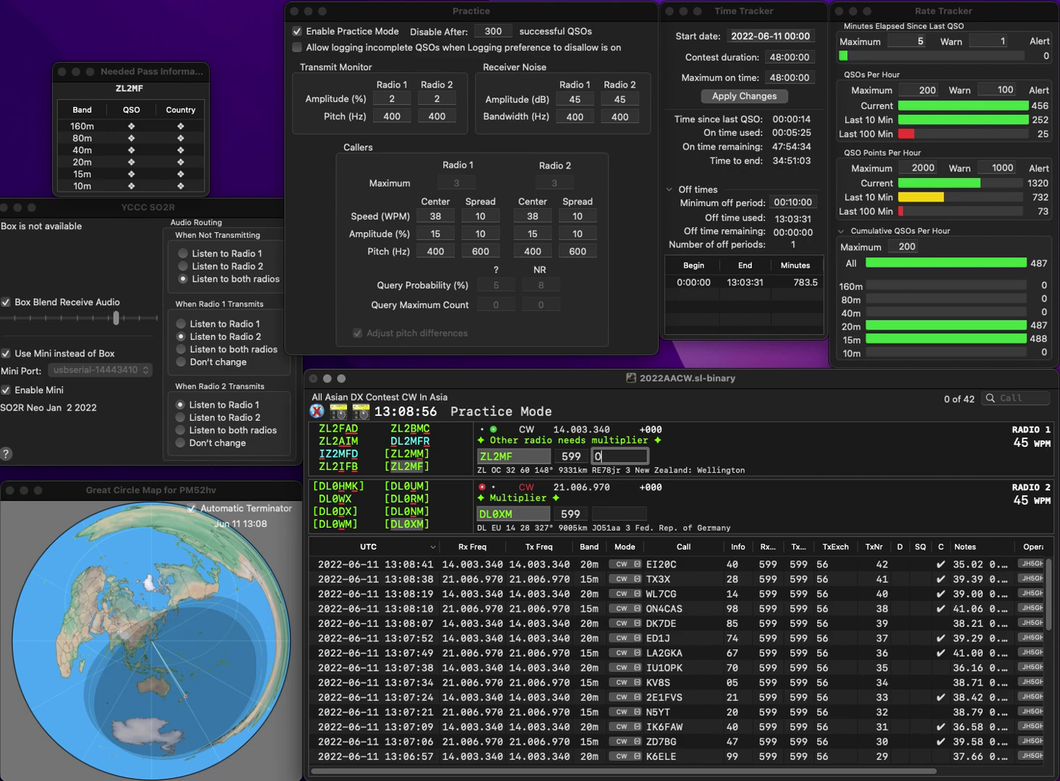
- Log ZL2MF on Radio 1 with received exchange 05 and DL0XM on Radio 2 with 89
text(05)
key(Return)
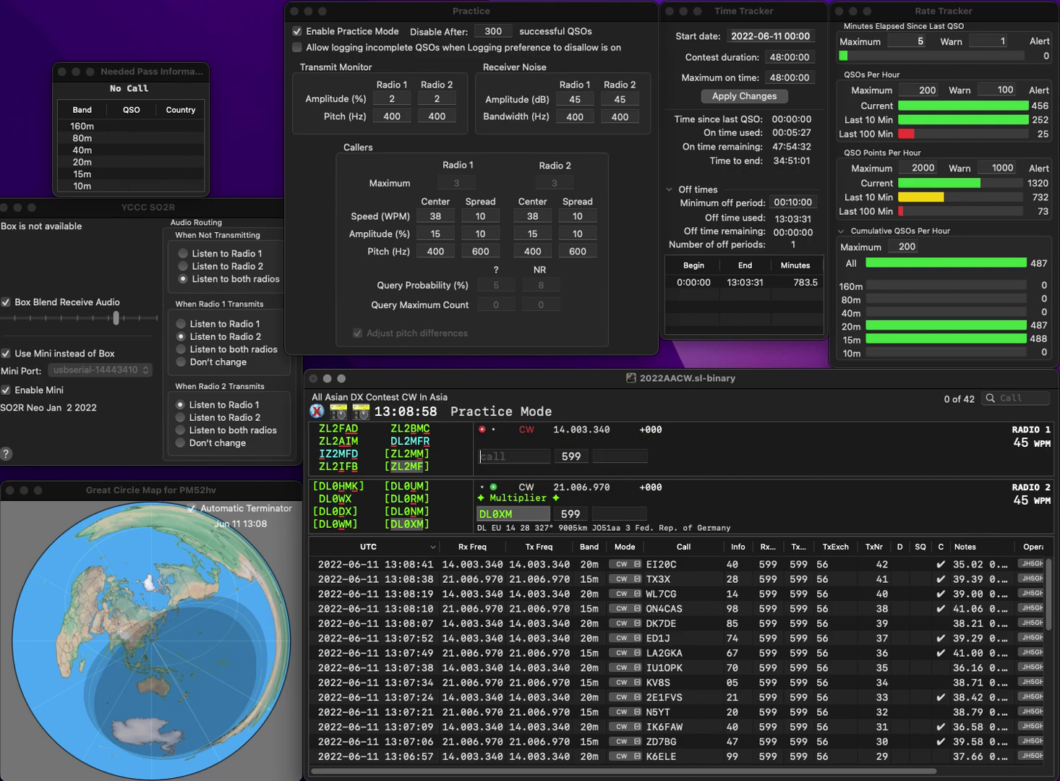
text(89)
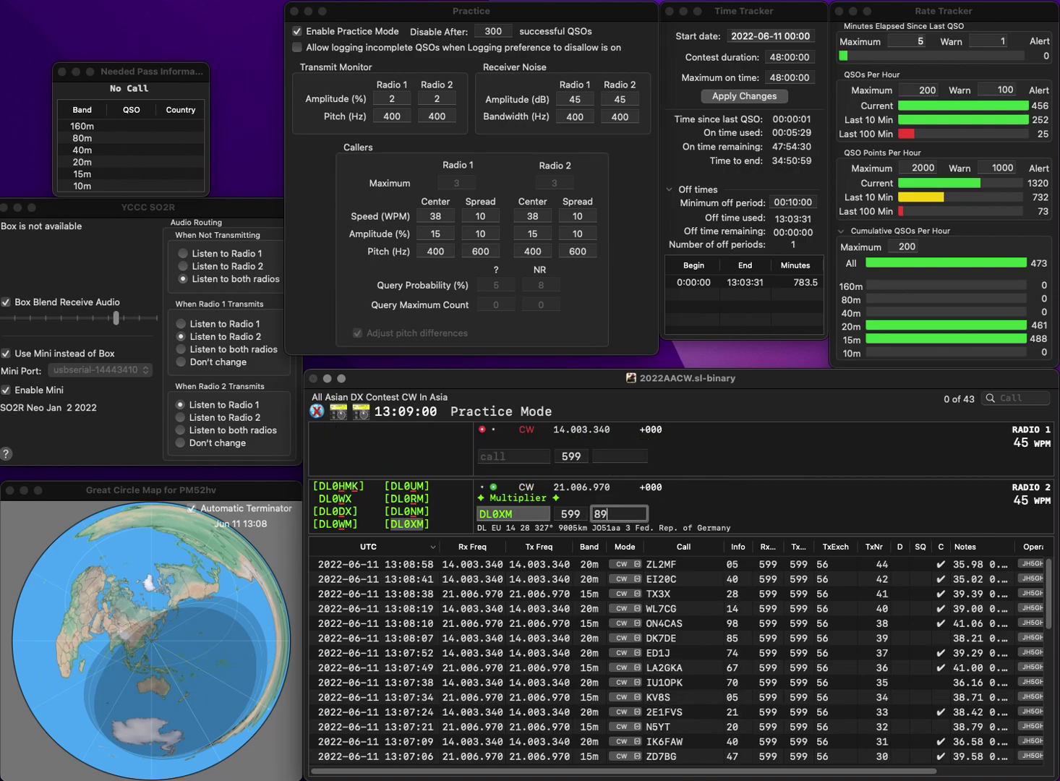
key(Return)
text(JA5WNH)
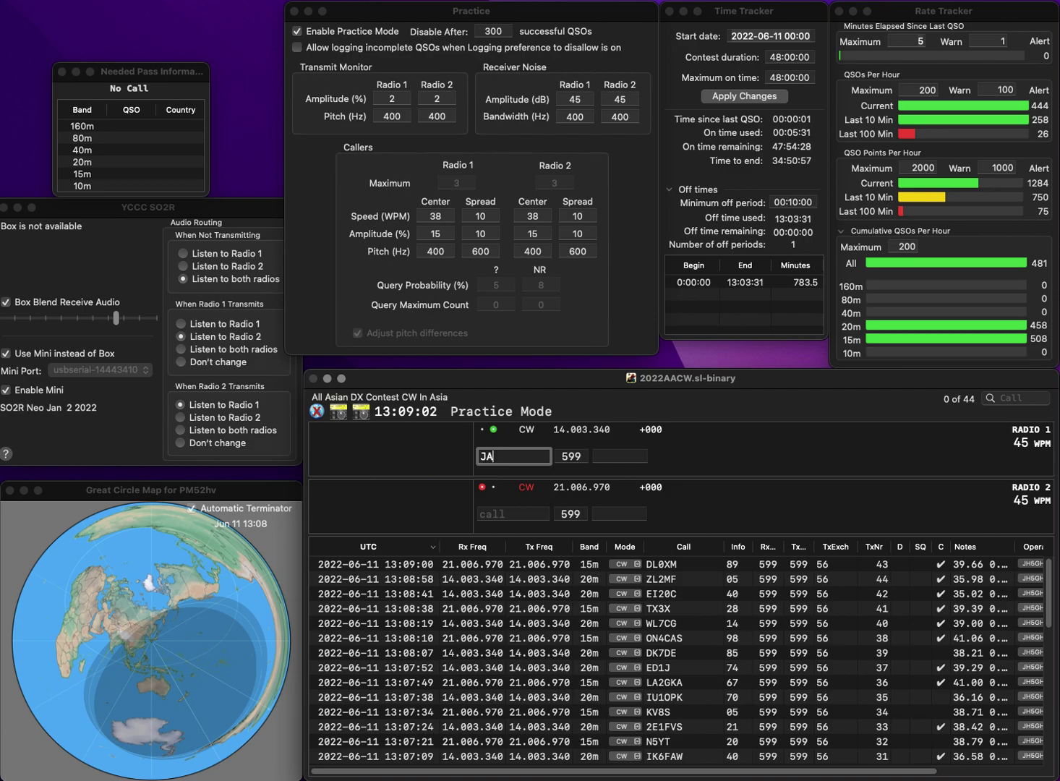
key(Return)
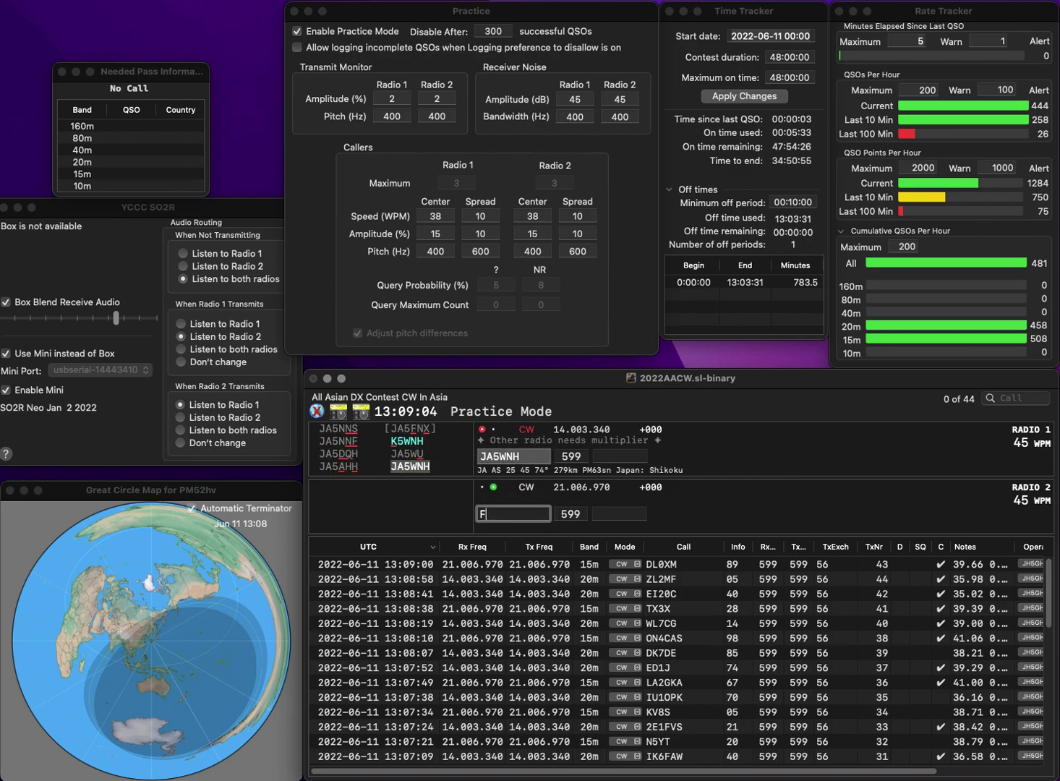
text(F9)
text(J)
key(Right)
key(Right)
text(L)
key(Left)
text(??)
key(Left)
key(BackSpace)
key(Return)
key(space)
text(7)
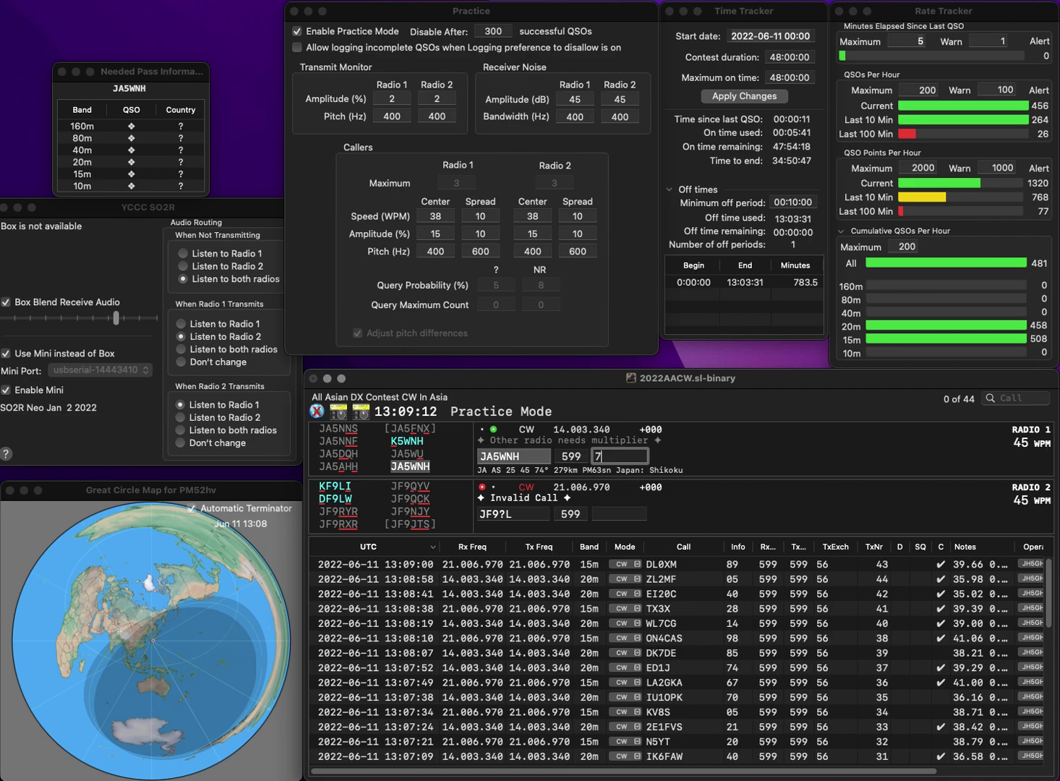
key(Return)
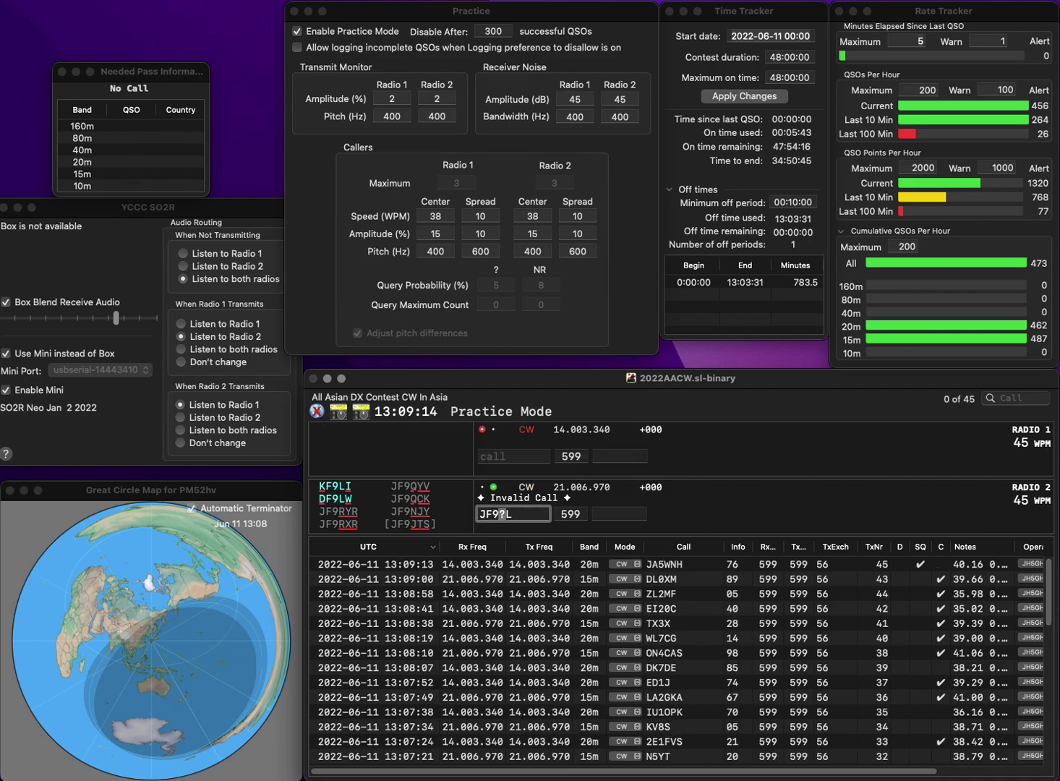
text(RX)
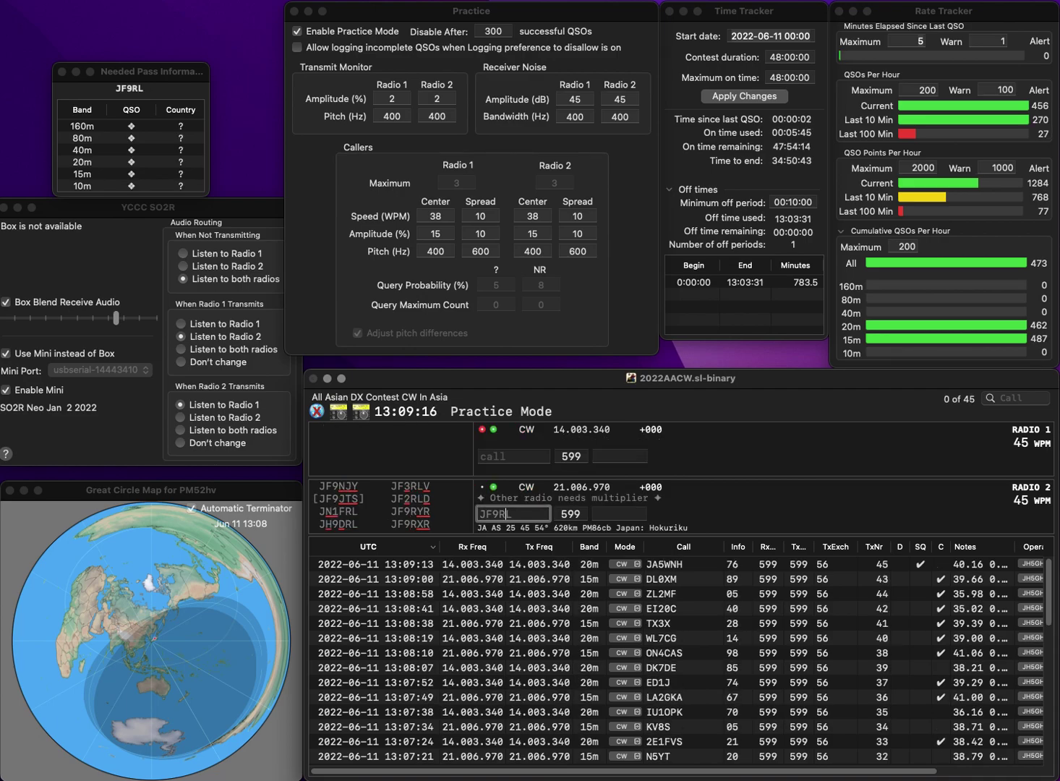
key(Delete)
text(R)
key(Return)
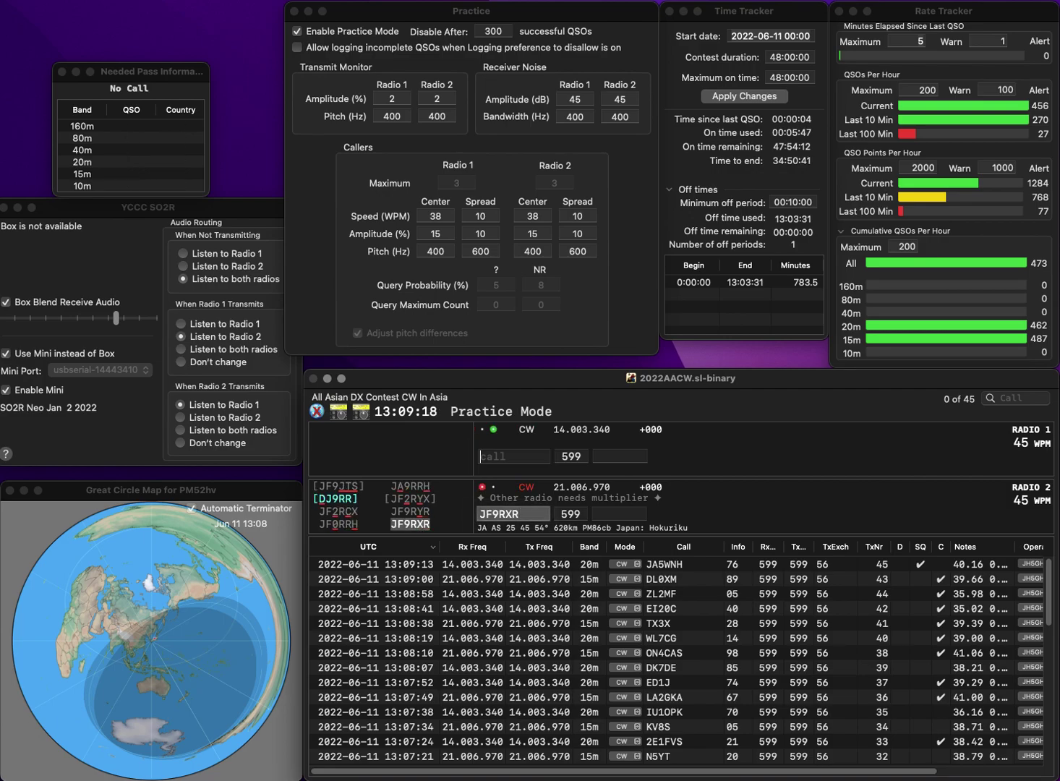
text(JLC)
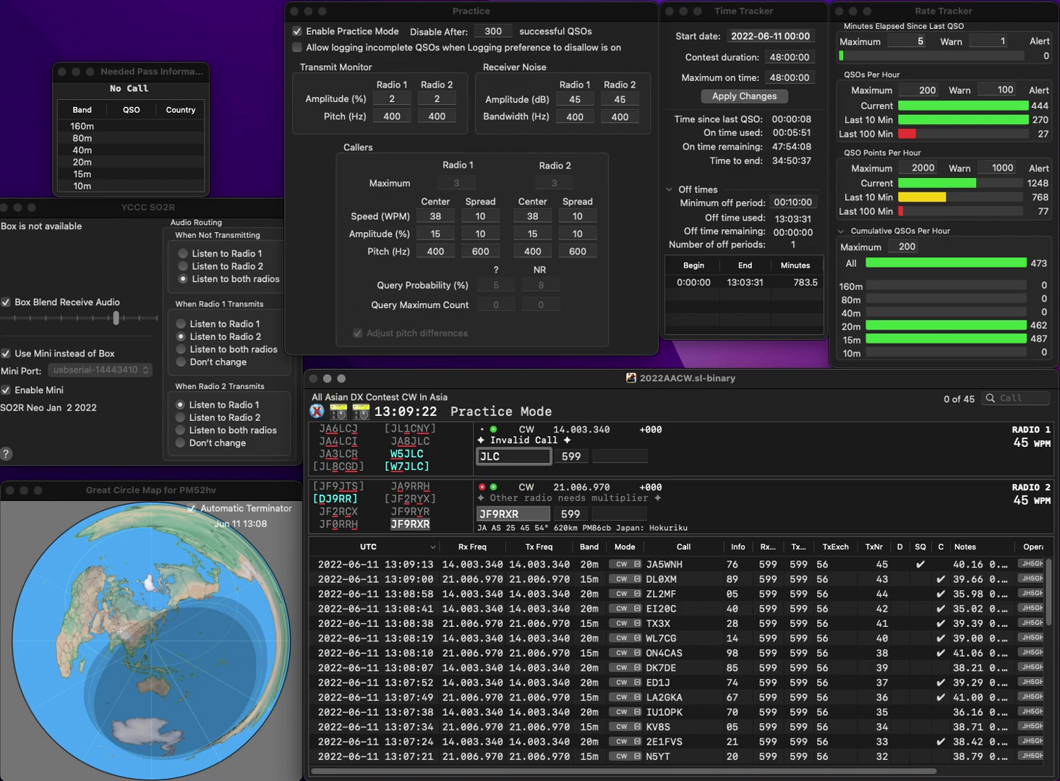
click(620, 514)
text(63)
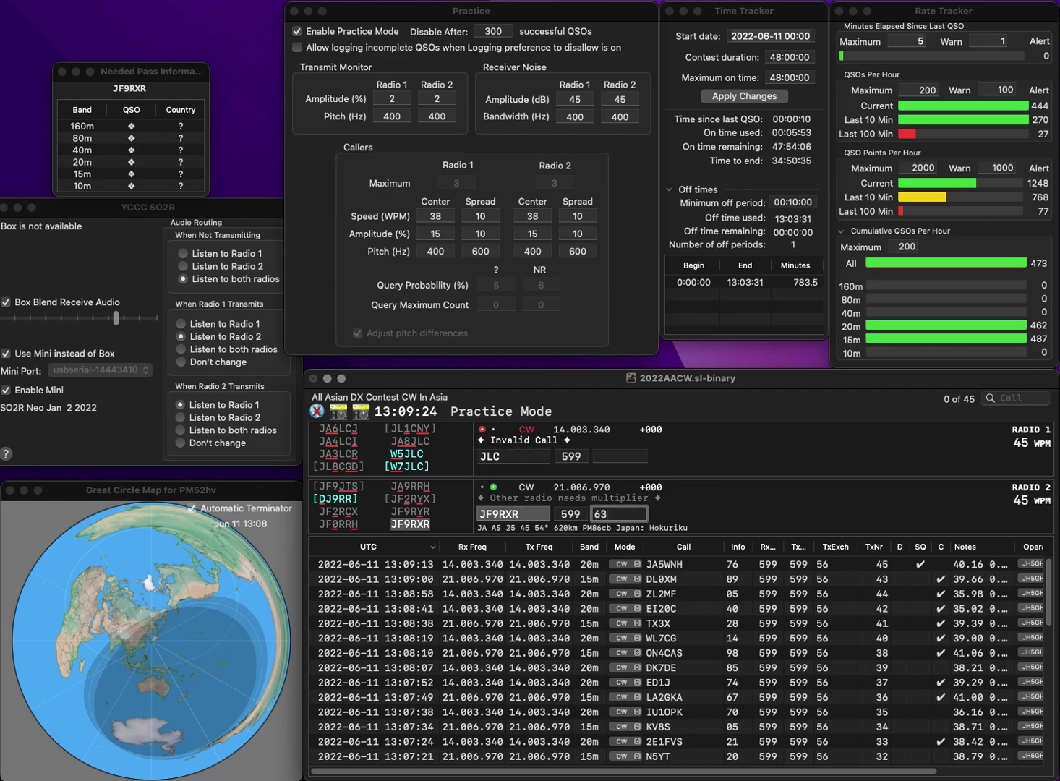
key(Return)
text(W7)
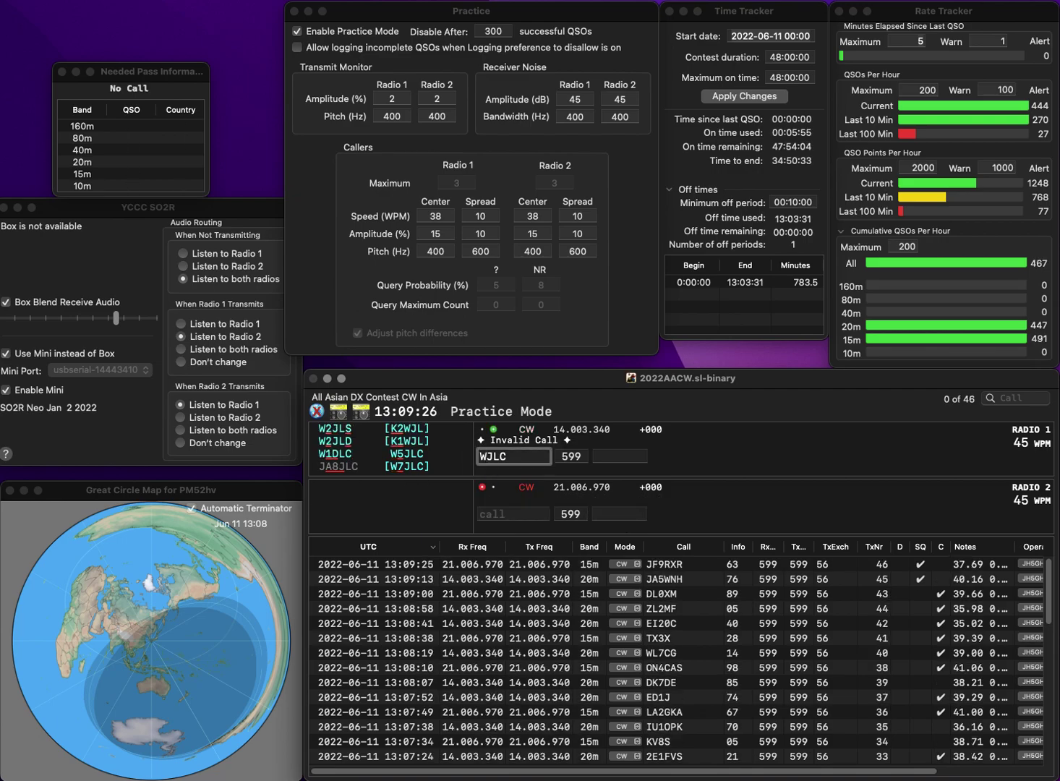
key(Return)
text(KK4OQ)
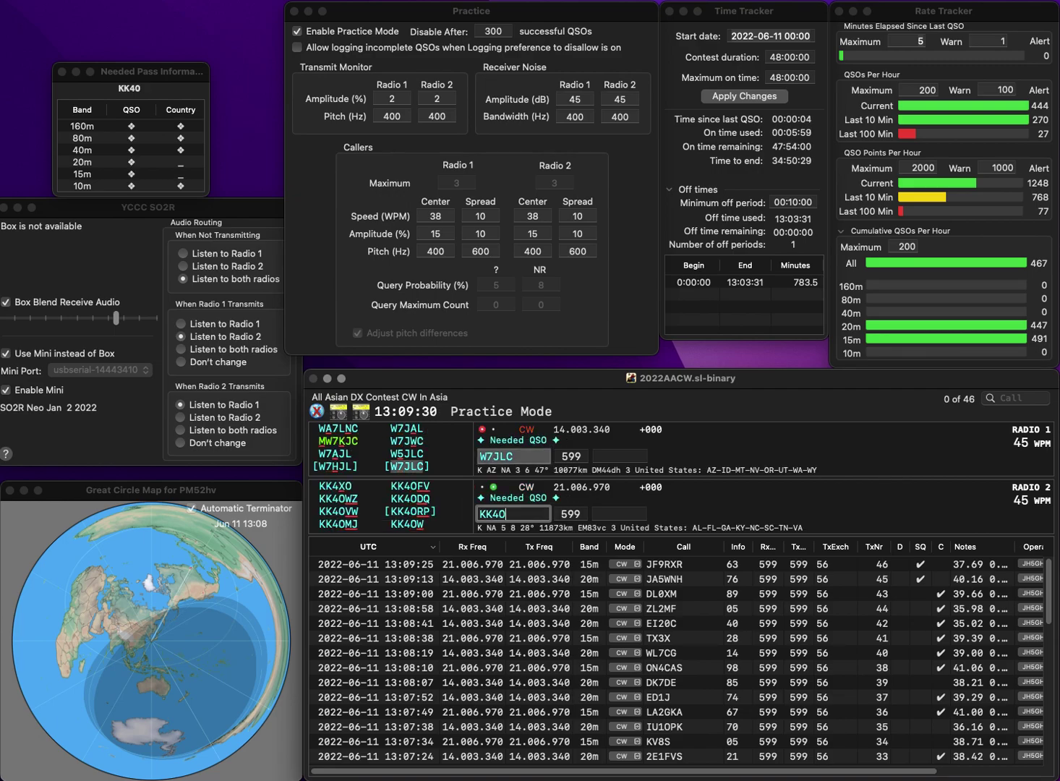
key(Return)
key(Tab)
key(space)
text(29)
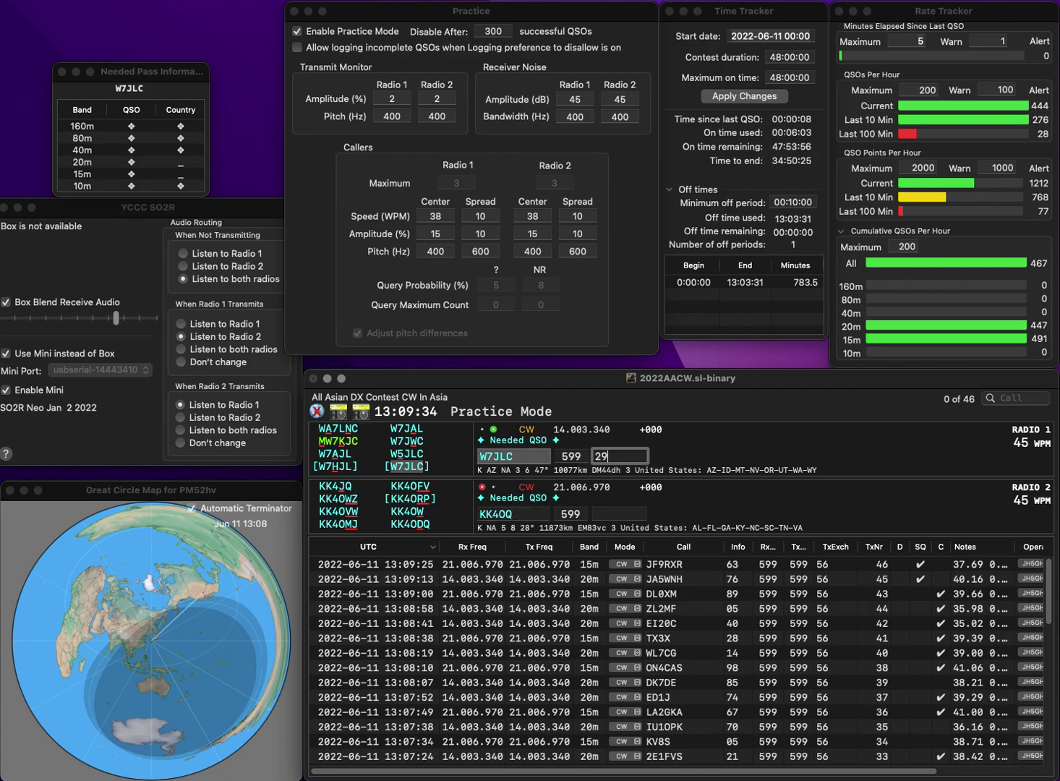
key(Return)
key(BackSpace)
text(5)
key(Return)
text(NI4E)
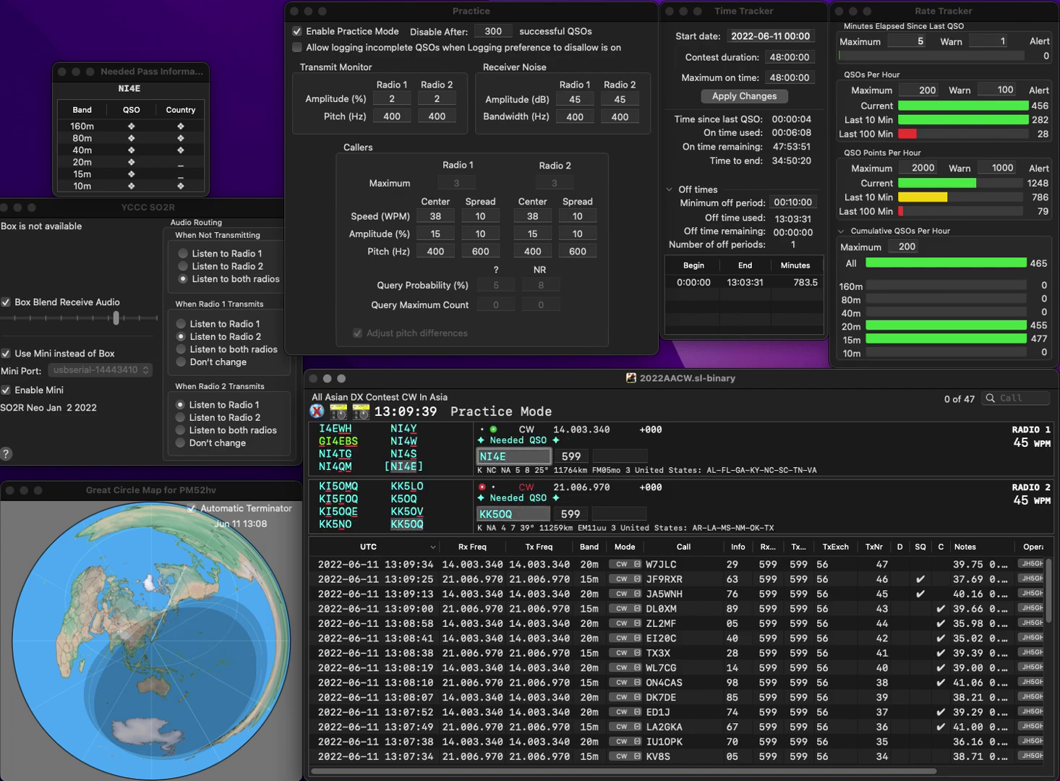
key(Return)
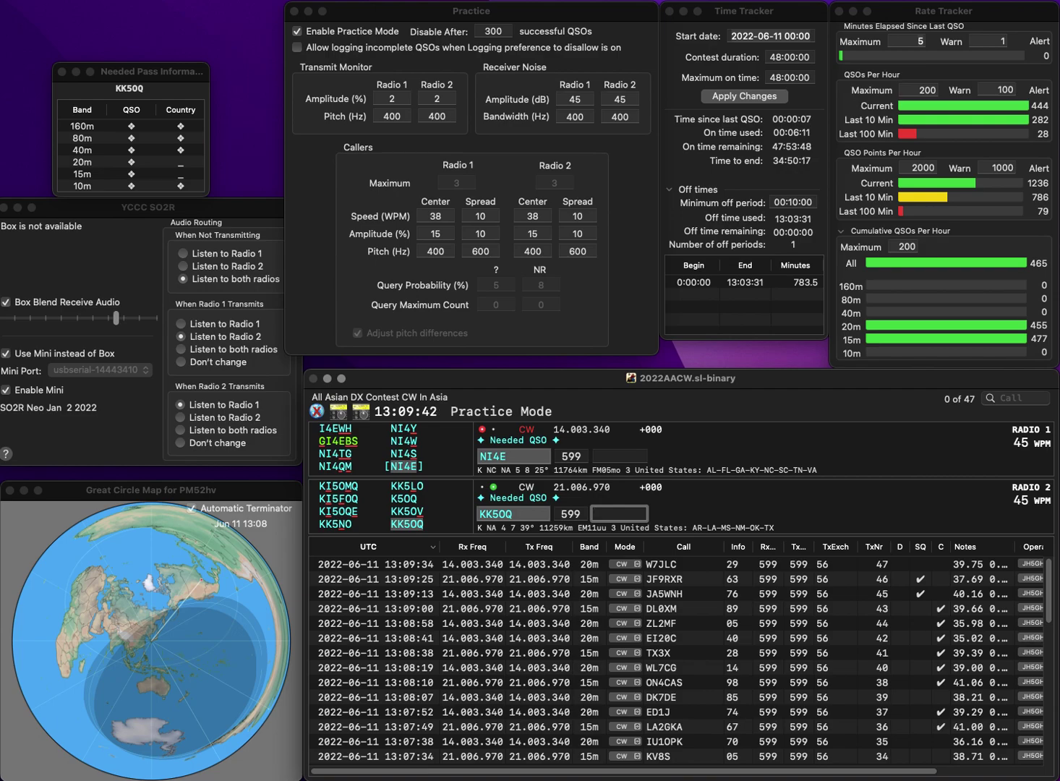
- Log KK5OQ on Radio 2 with received exchange 30 and NI4E on Radio 1 with 78
text(3)
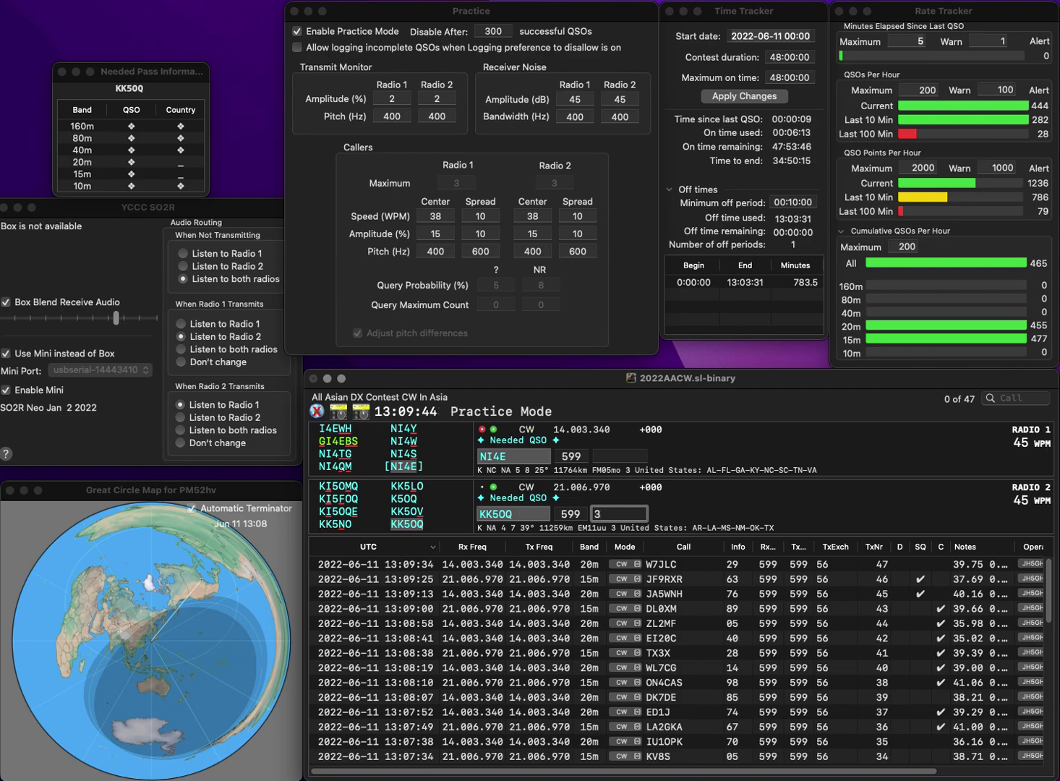
text(0)
key(Return)
text(78)
key(Return)
- Enter and answer EB1DMQ on Radio 2 and the partial call KBLAF on Radio 1
text(E)
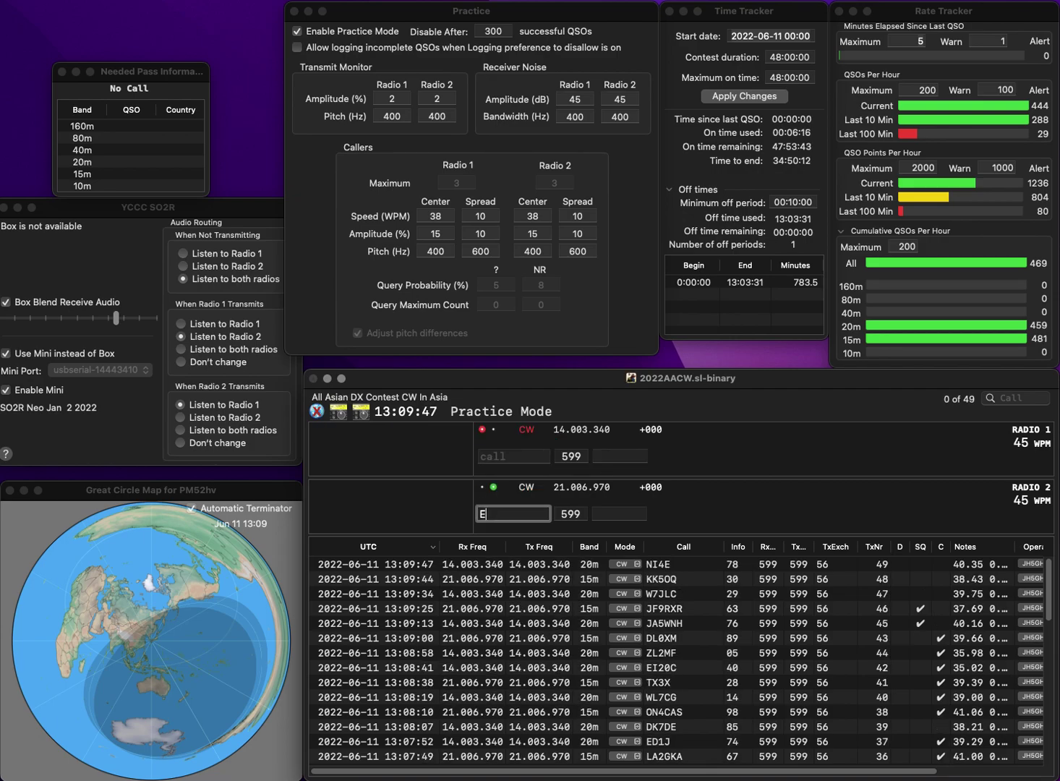
text(B1DMQ)
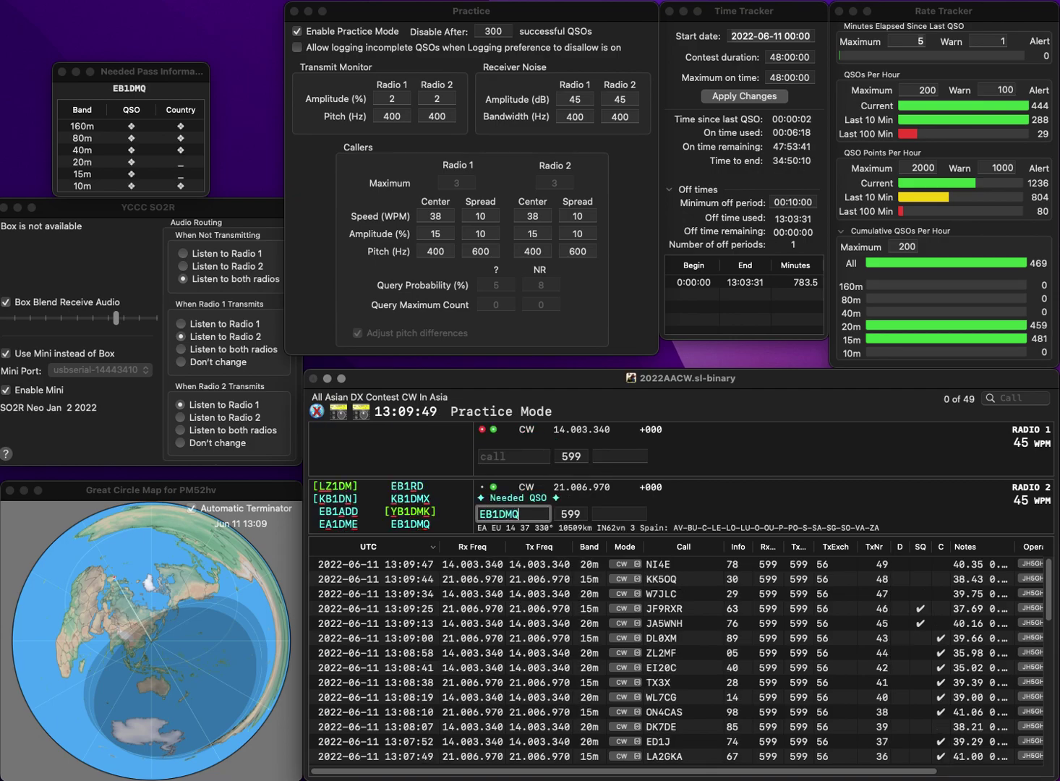
key(Return)
text(KDLAF)
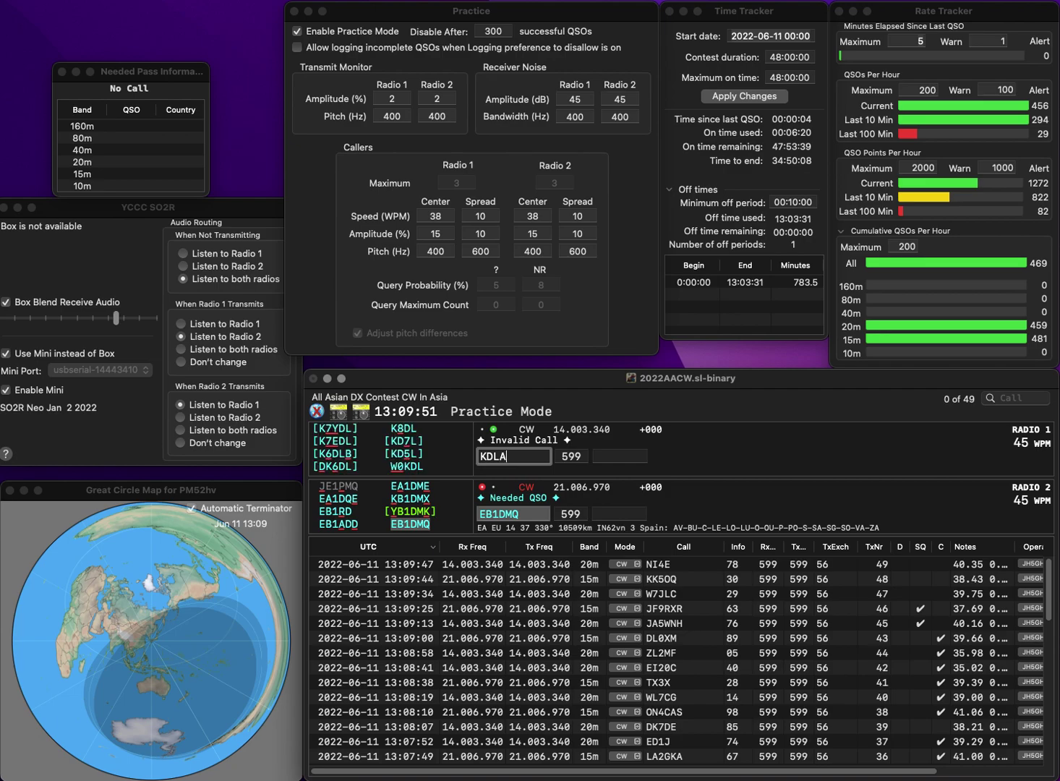
key(Delete)
text(B)
key(Return)
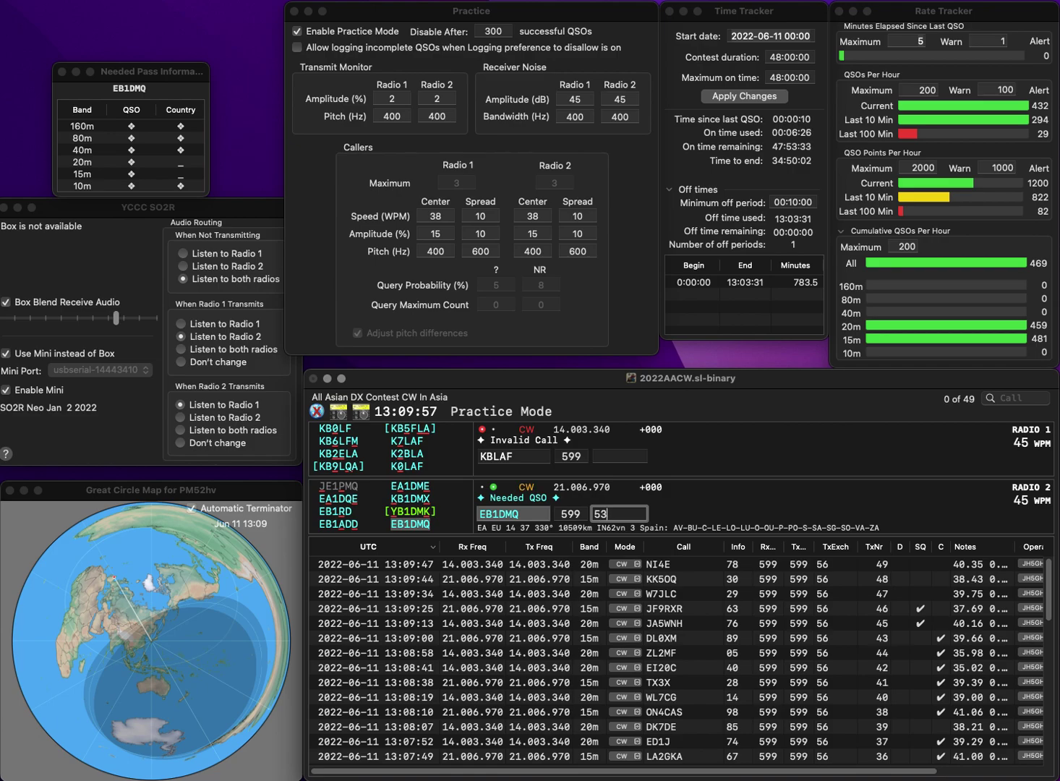
key(Return)
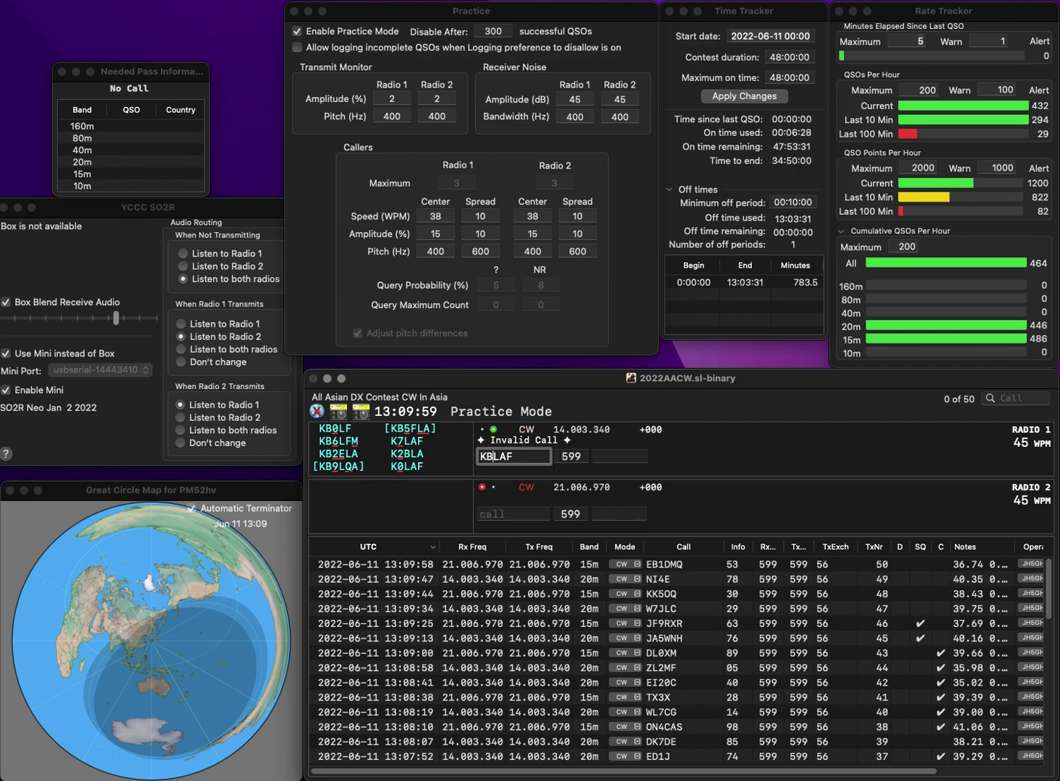
key(BackSpace)
key(Delete)
text(R)
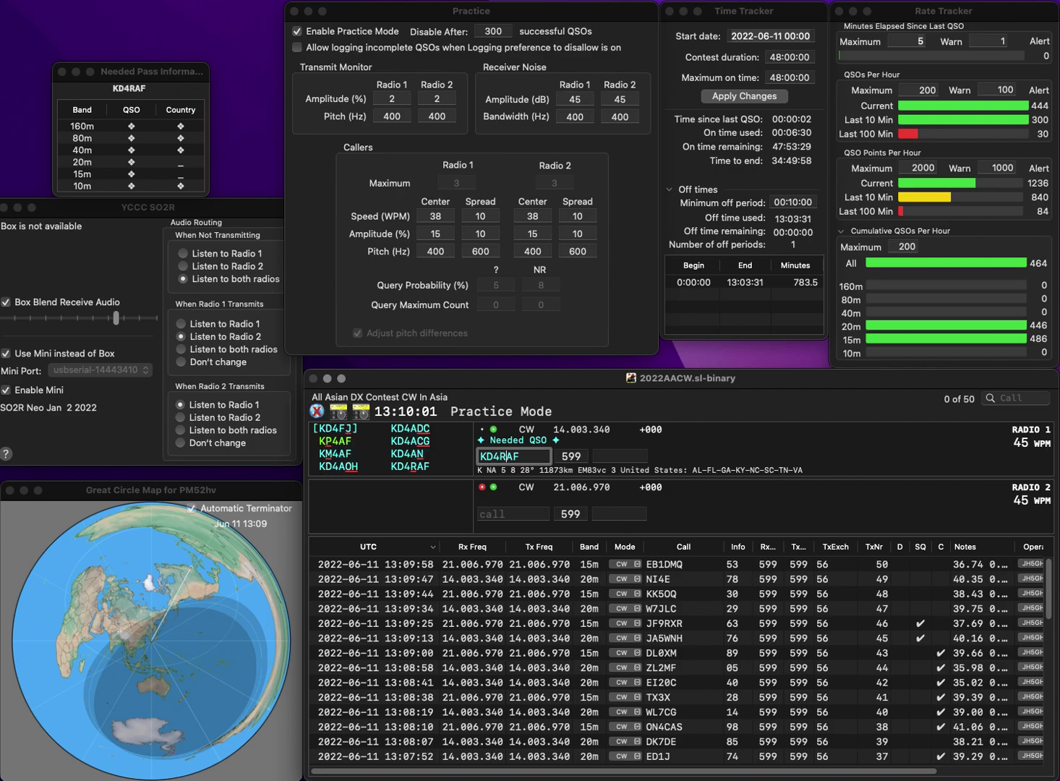
key(Return)
text(OK)
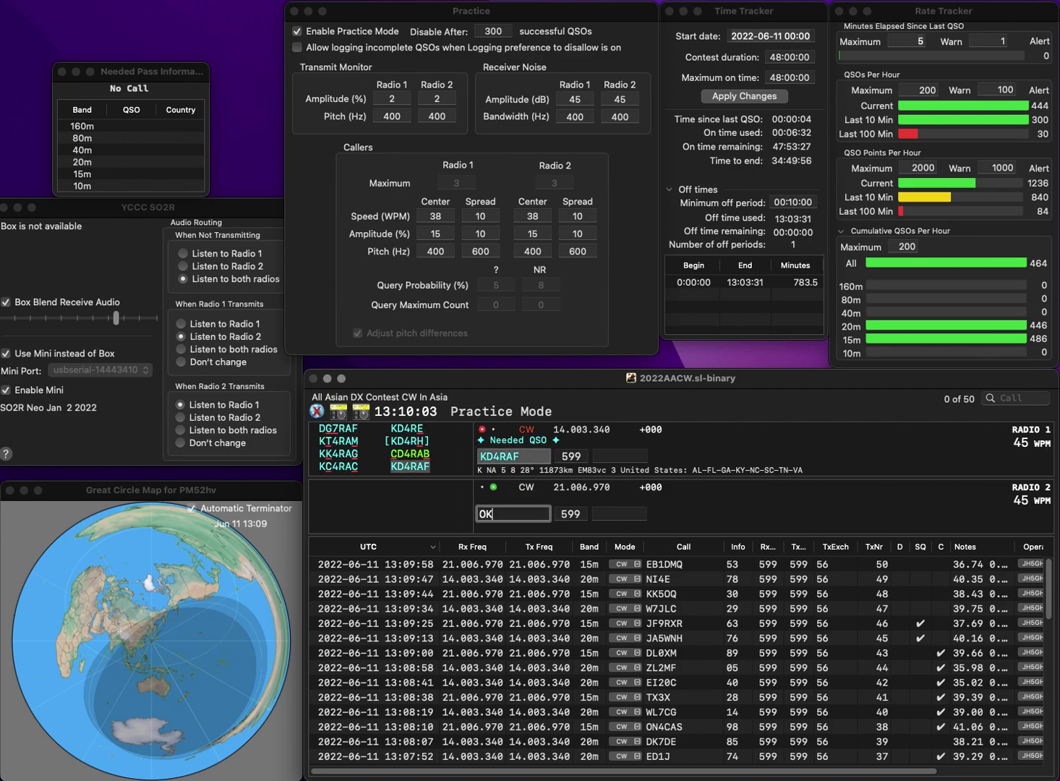
text(1SPS)
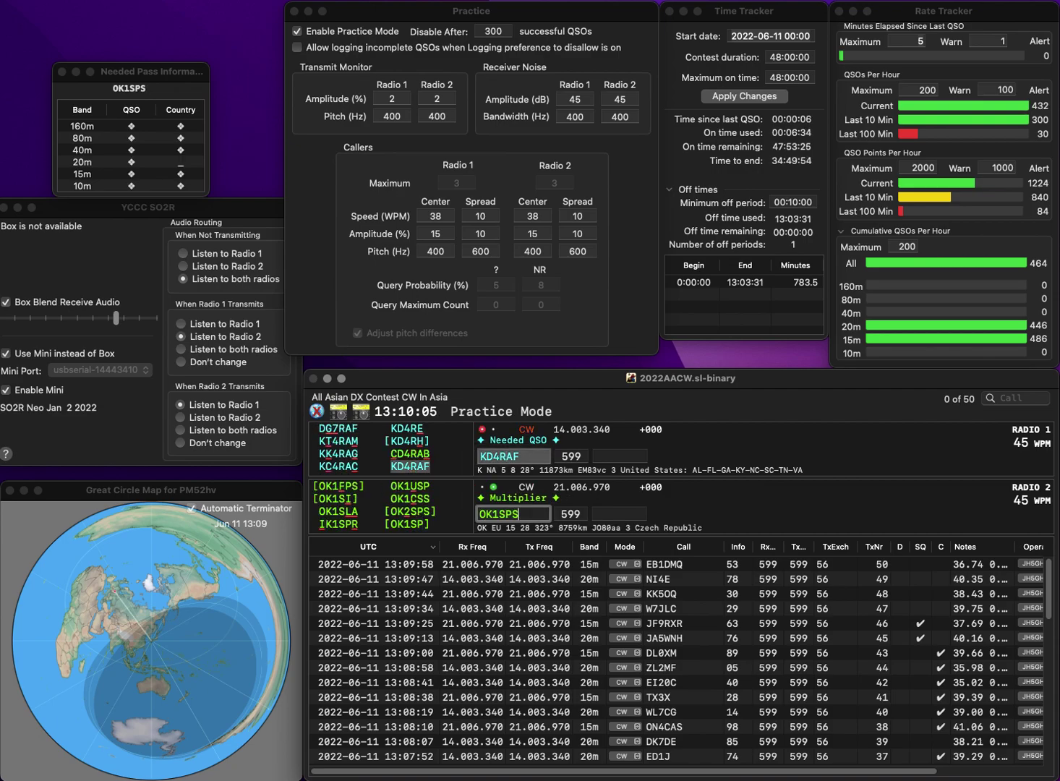
key(Return)
text(84)
key(Return)
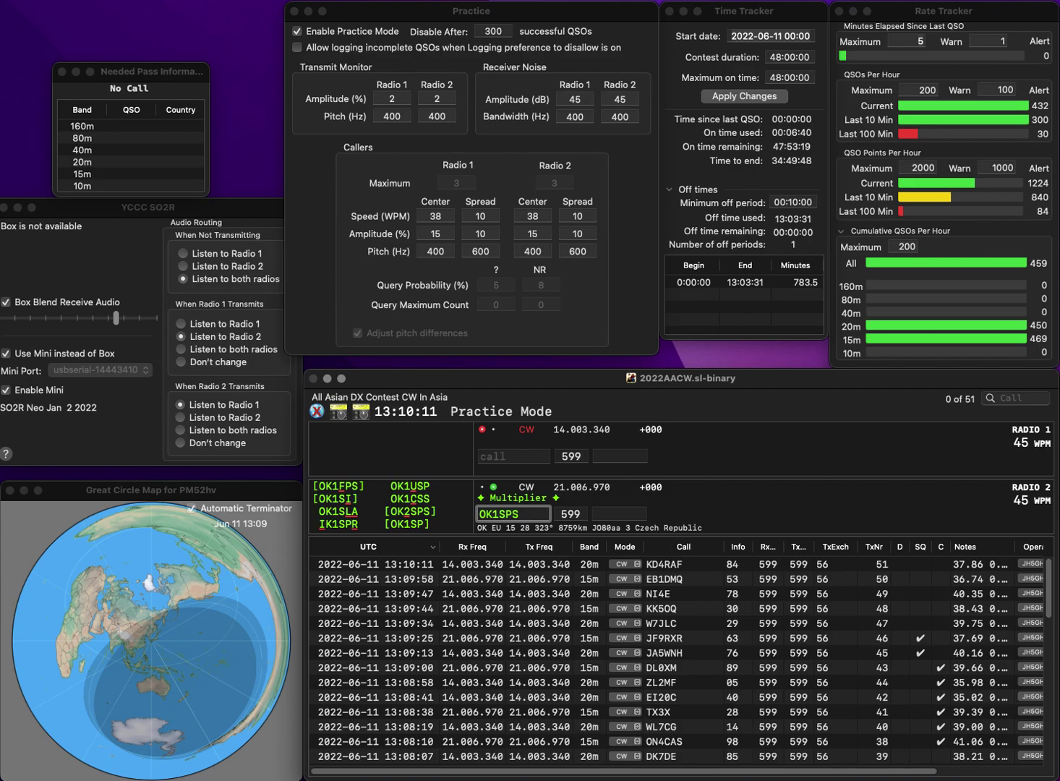
text(I)
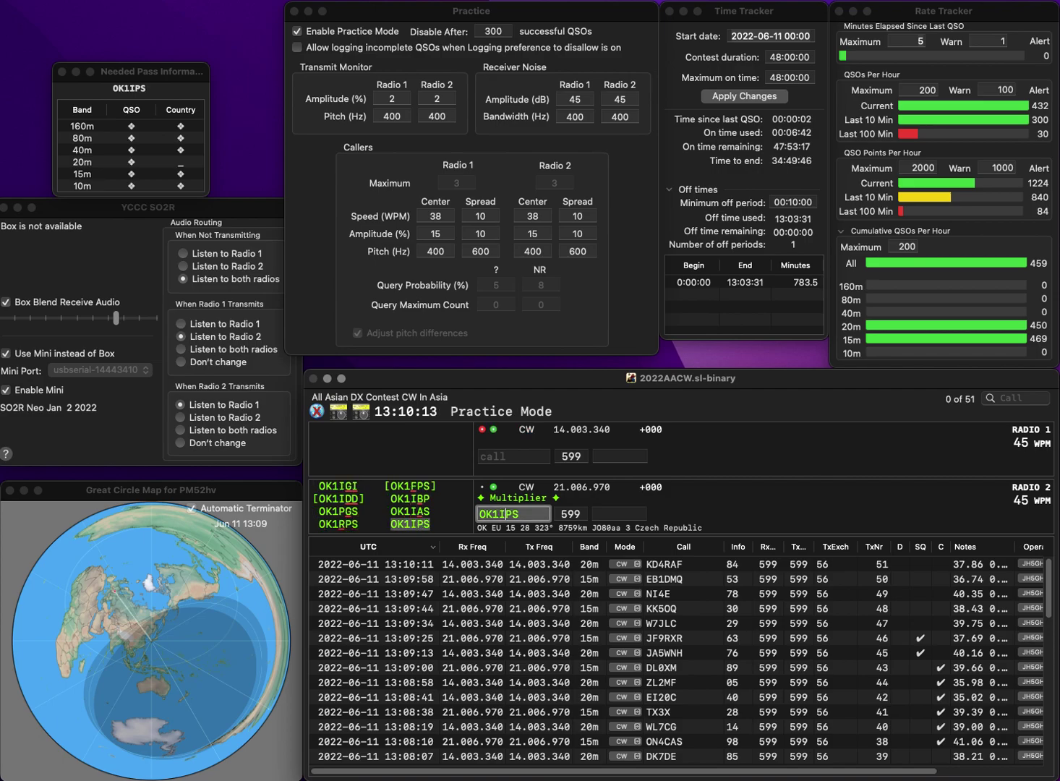
key(Return)
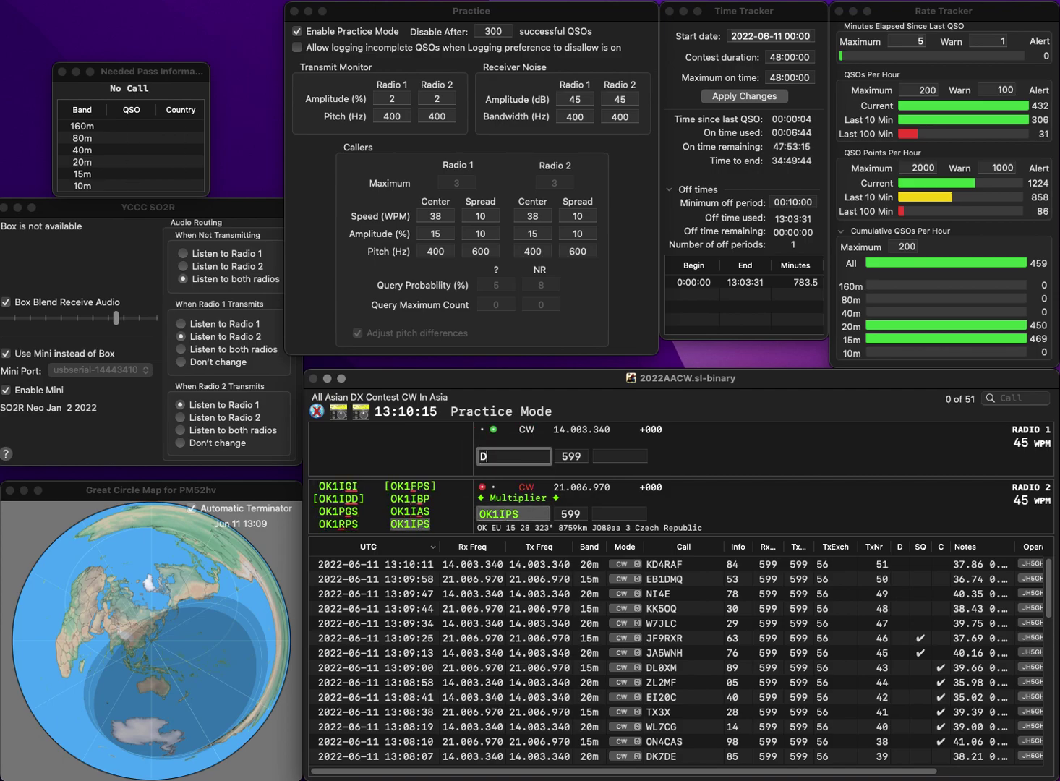
text(BD7NN)
key(Left)
key(Left)
key(Left)
text(D)
key(Return)
- Log OK1IPS on Radio 2 with received exchange 02 and BD7NN on Radio 1 with 85
click(619, 514)
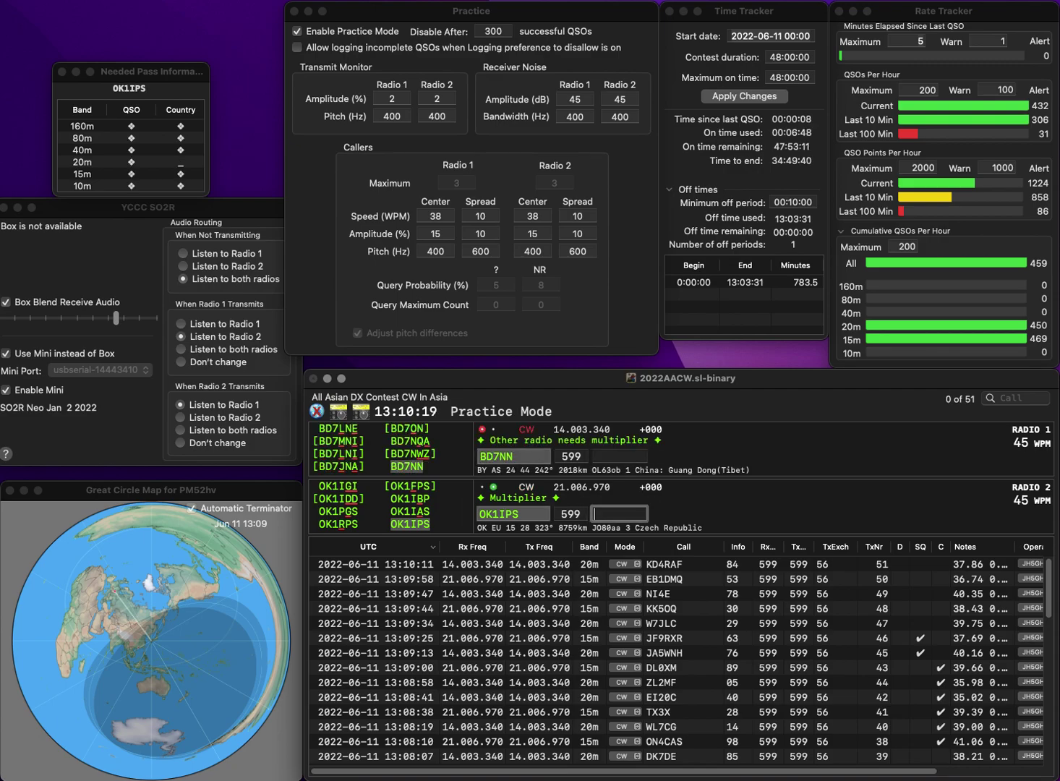
text(02)
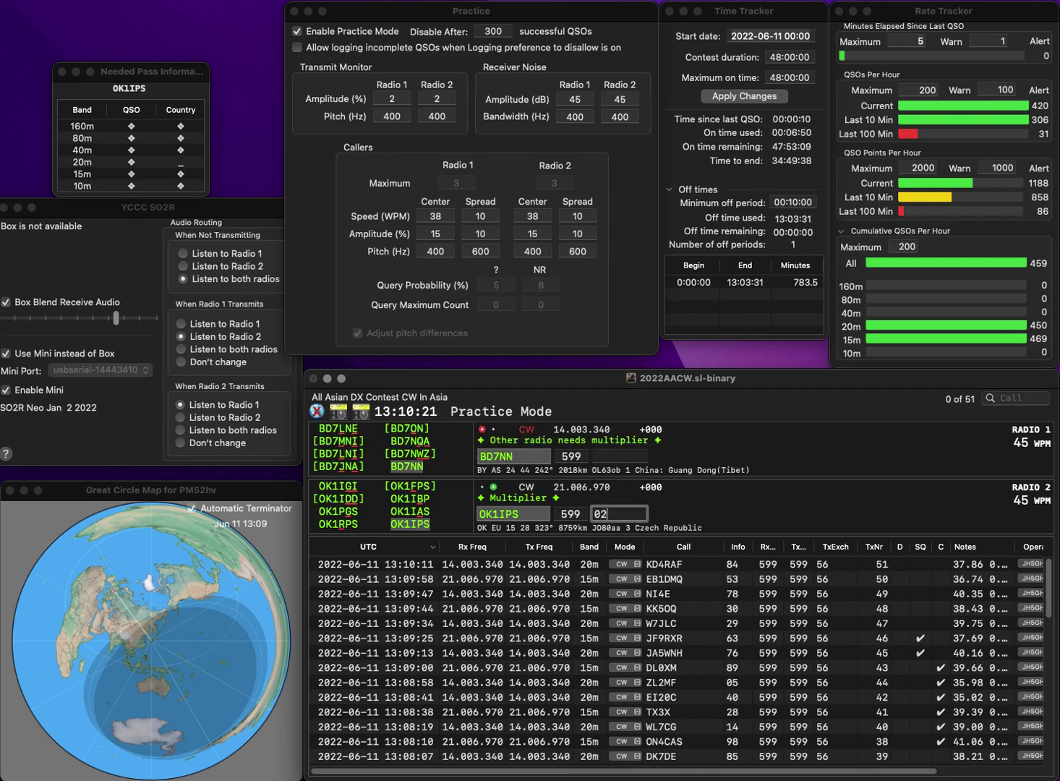
key(Return)
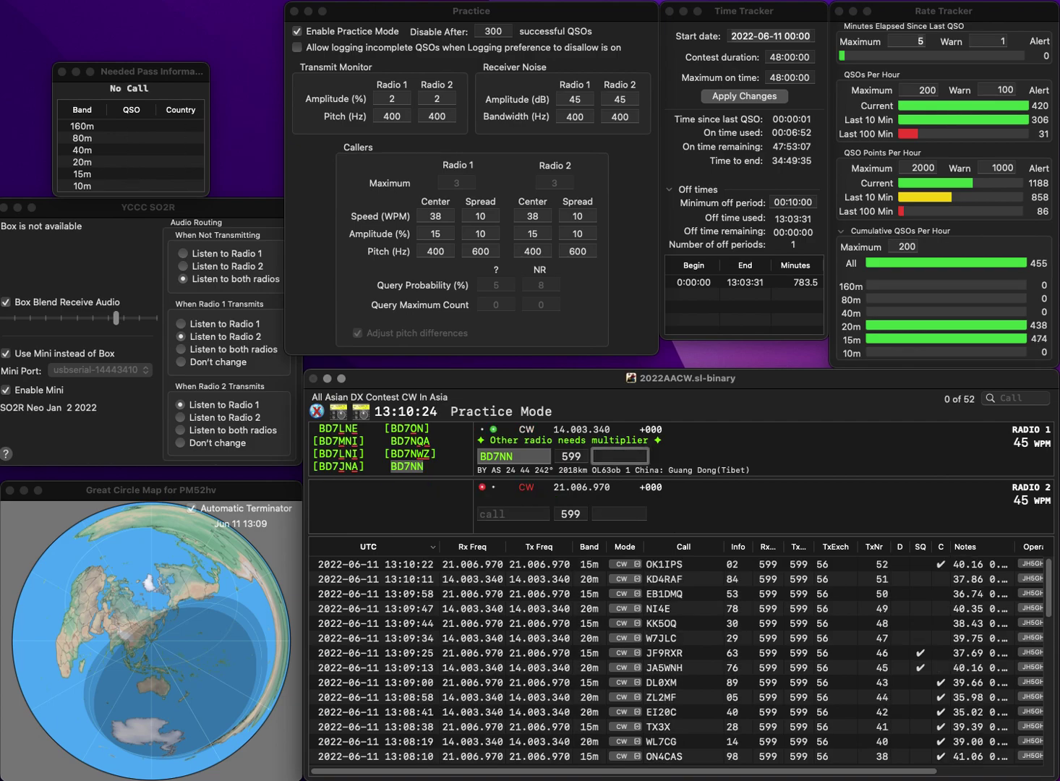
text(85)
key(Return)
- Enter and answer W1UR on Radio 2 and AE0JY on Radio 1
text(W1UR)
key(Return)
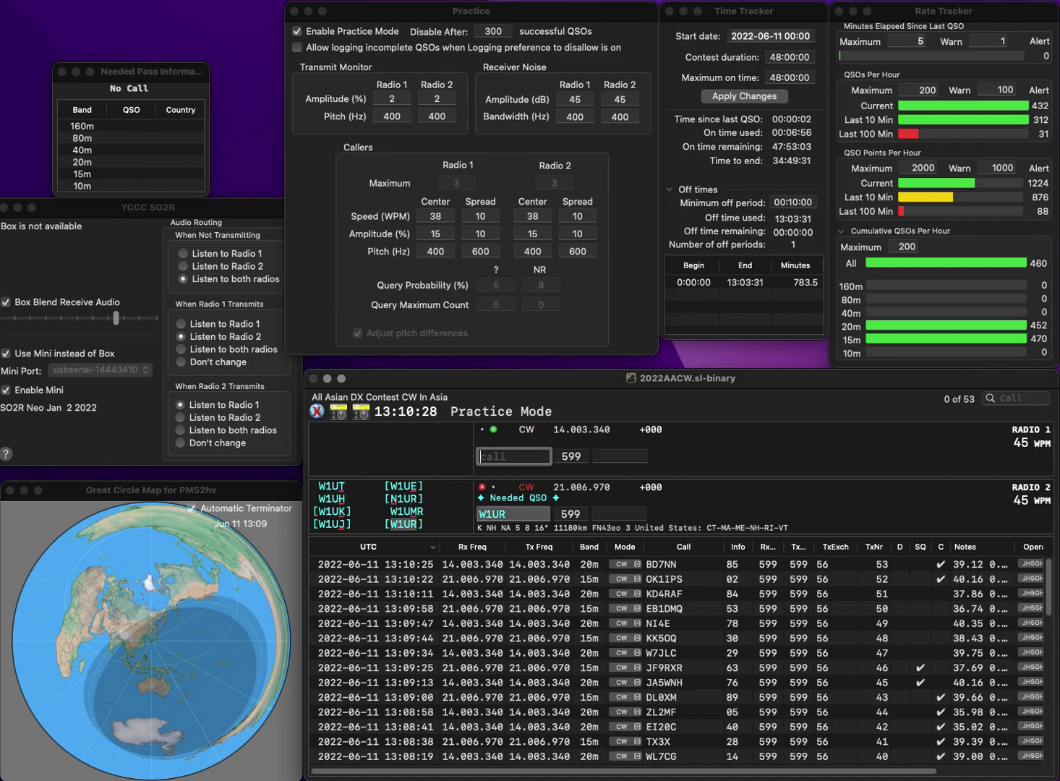
text(AE0)
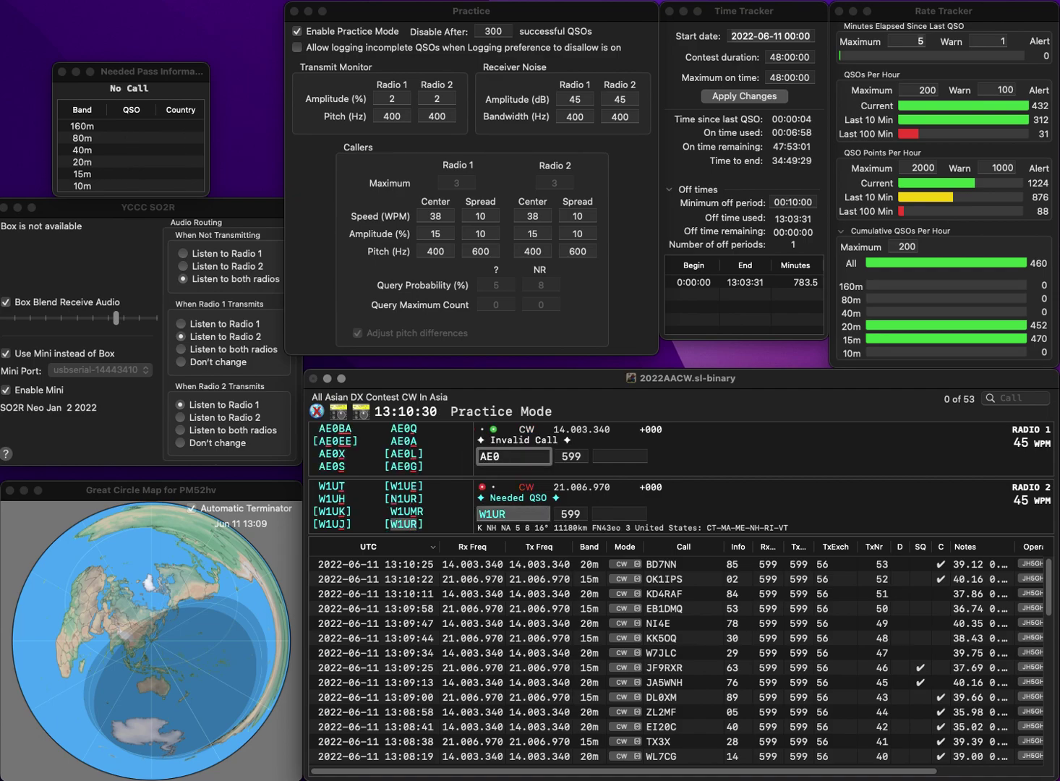
text(JY)
key(Return)
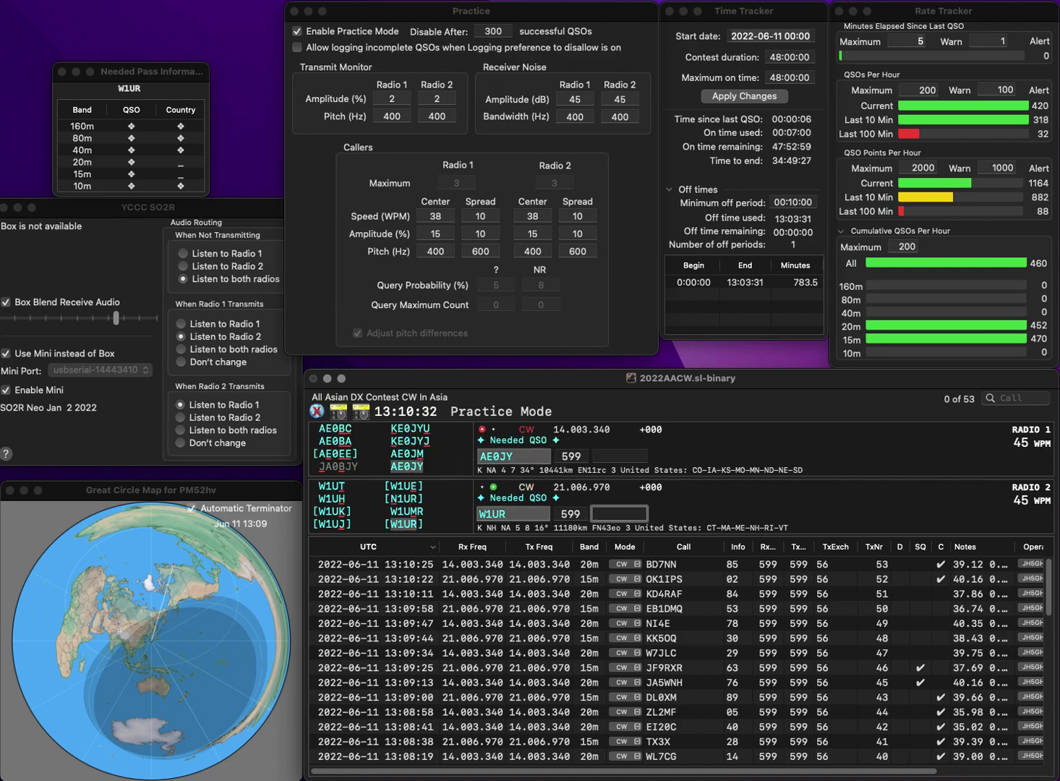
- Log W1UR on Radio 2 with received exchange 64 and AE0JY on Radio 1 with 71
text(64)
key(Return)
text(71)
key(Return)
text(K)
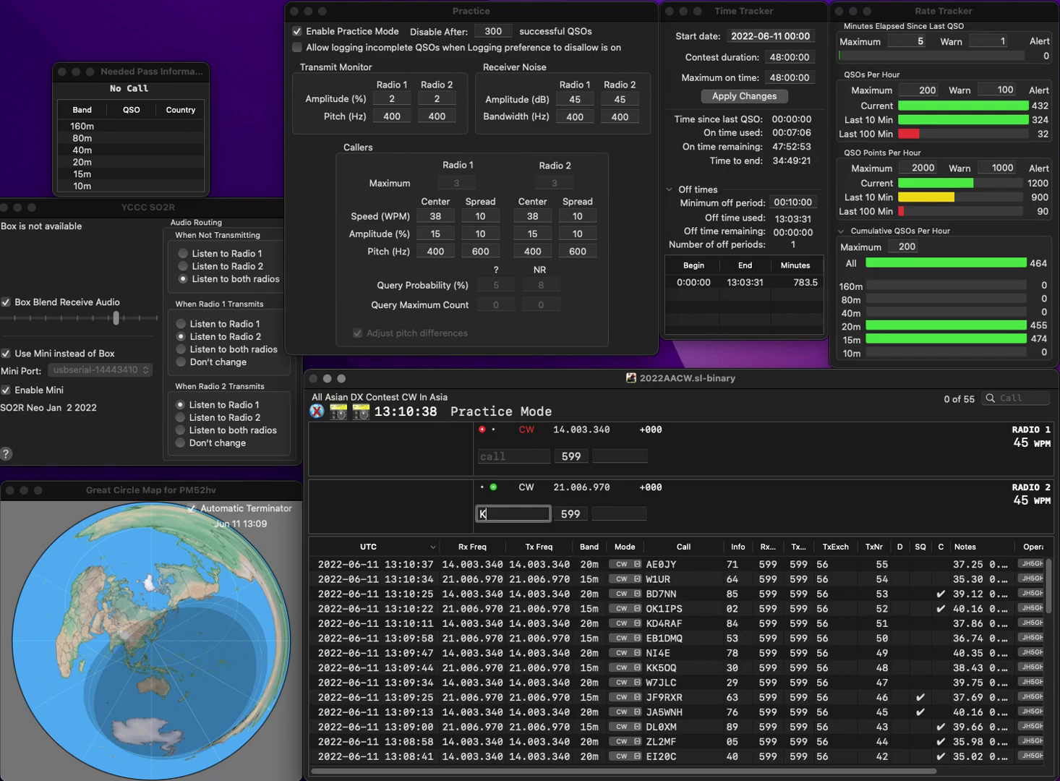
text(K6HPB)
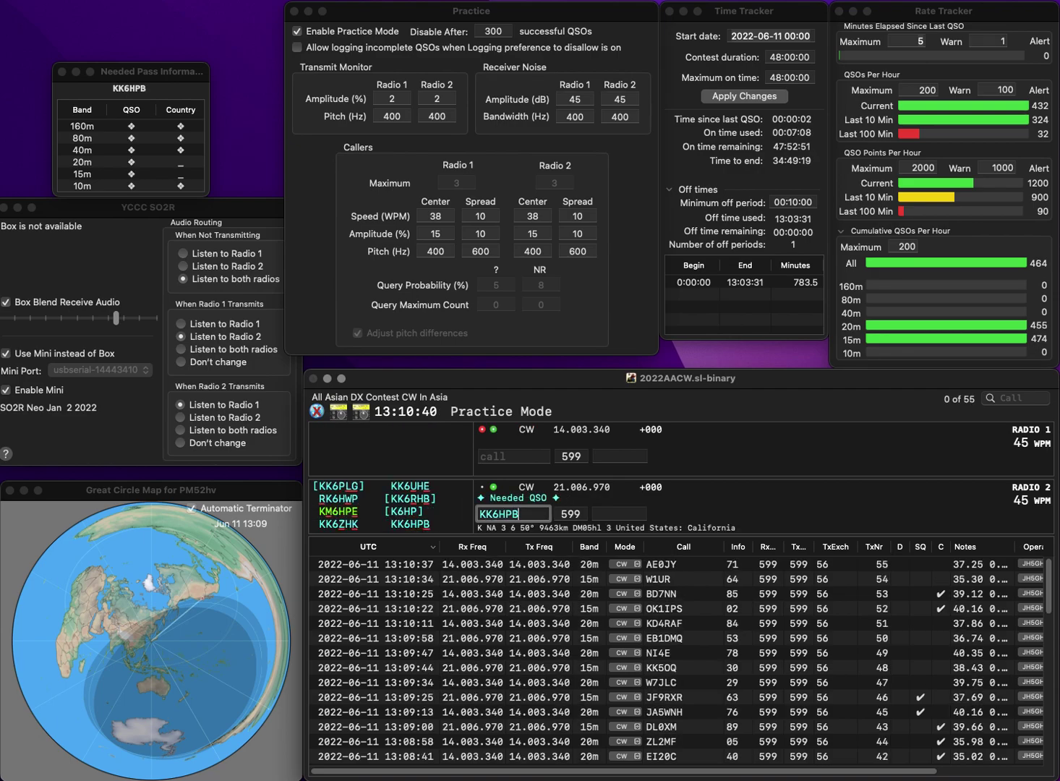
key(Return)
text(U8RLY)
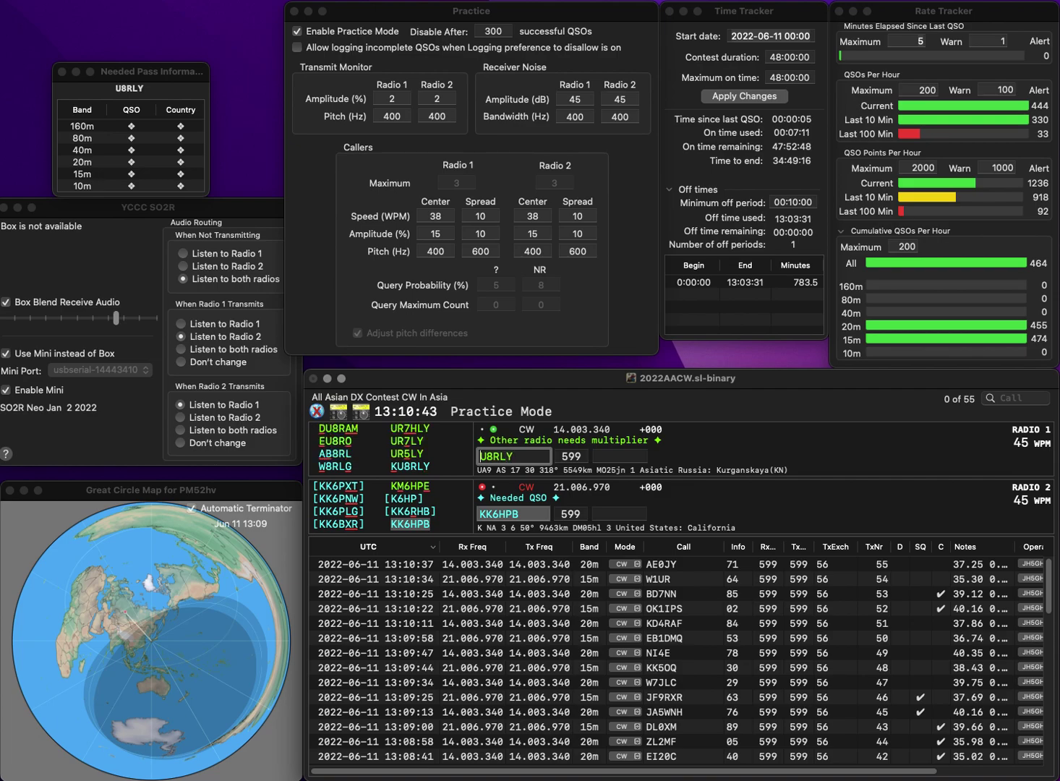
key(Home)
text(K)
key(Return)
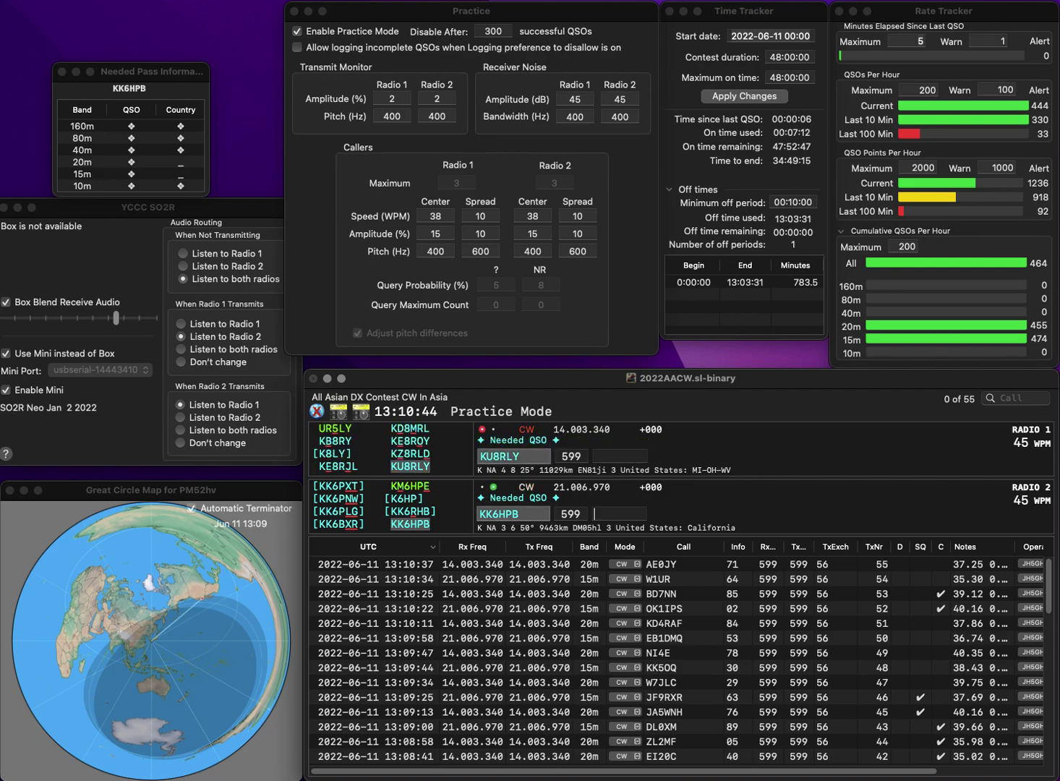
- Log KK6HPB on Radio 2 with received exchange 41 and KU8RLY on Radio 1 with 35
text(41)
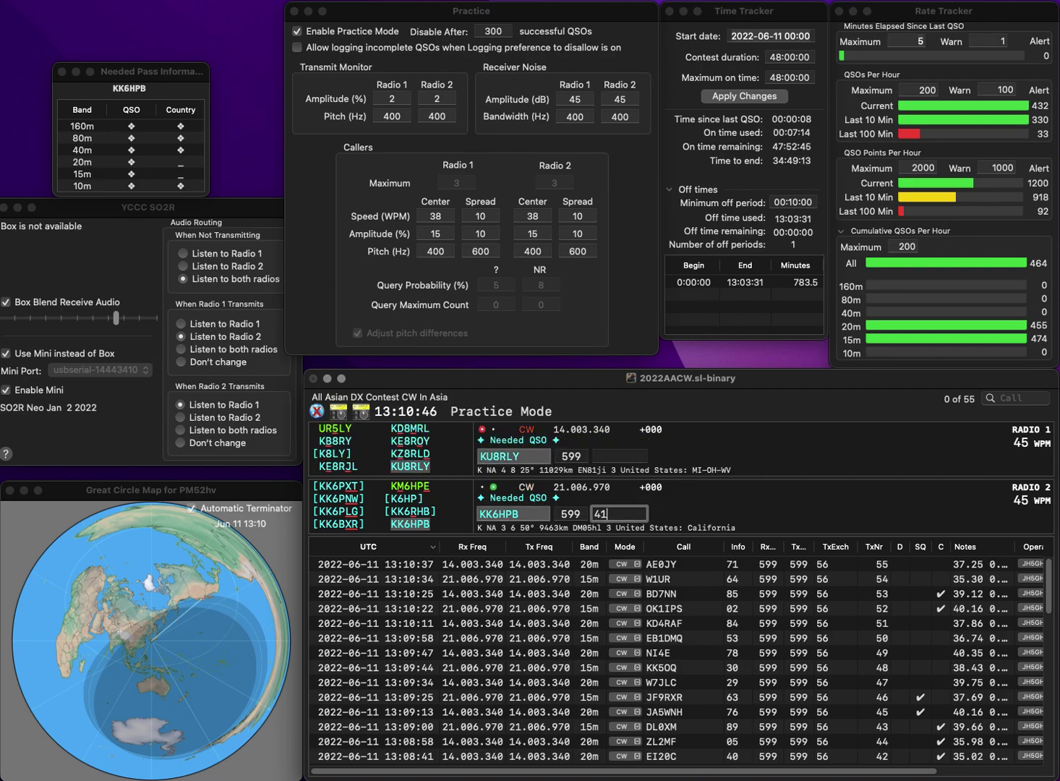
key(Return)
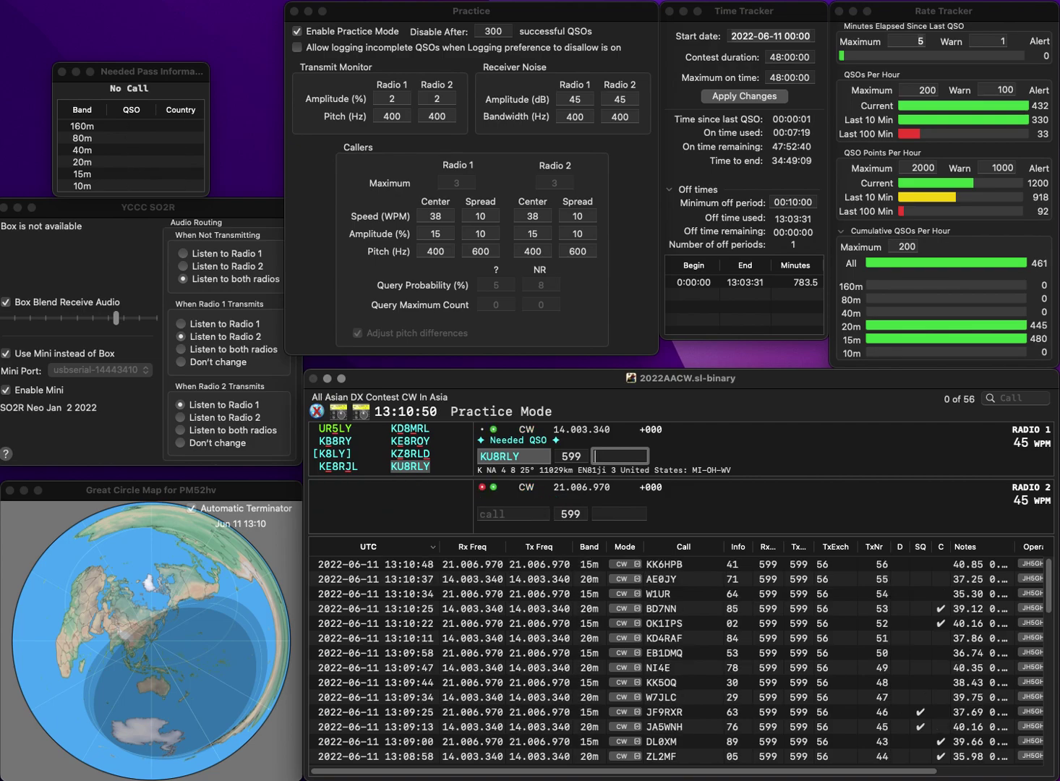
key(Return)
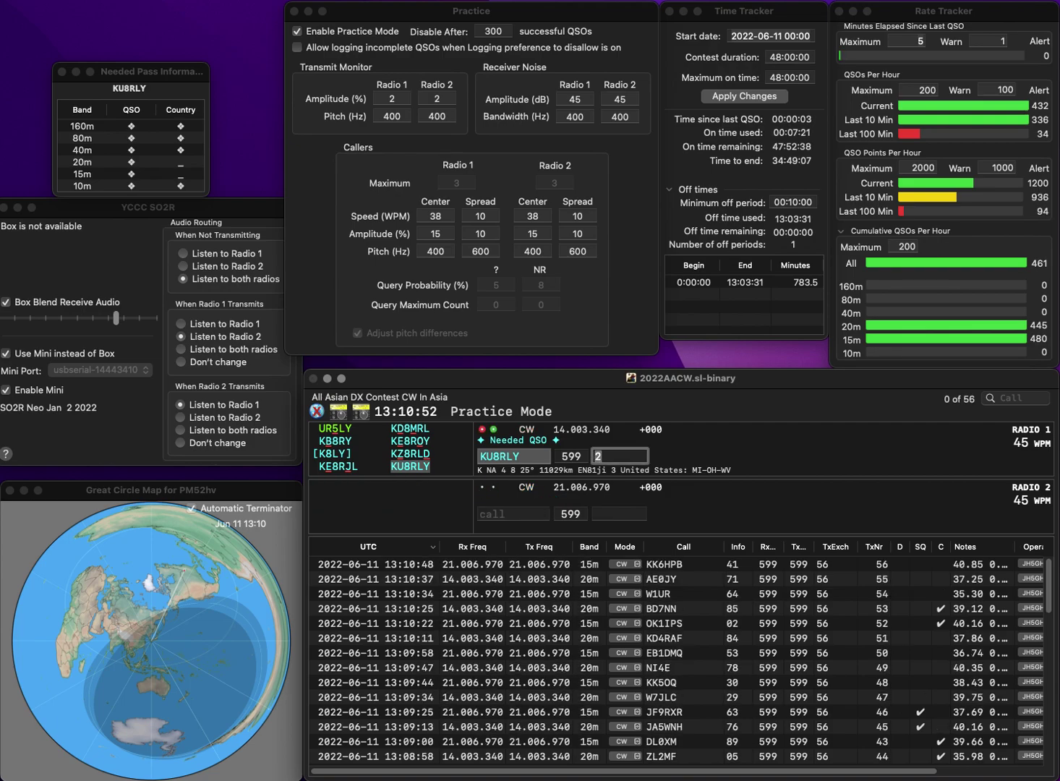
text(65)
key(Return)
text(NG9P)
key(Return)
text(UB8S)
key(Return)
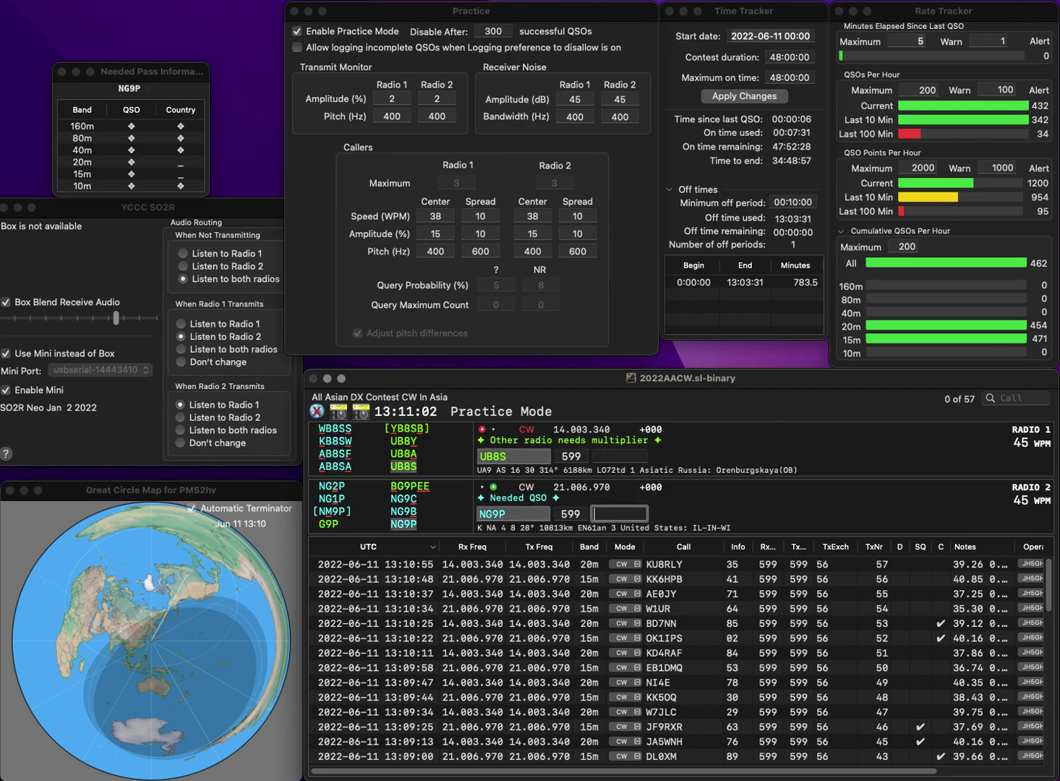
text(22)
key(Return)
text(70)
key(Return)
- Enter and answer G2B on Radio 2 and SV3YNB on Radio 1
text(G2B)
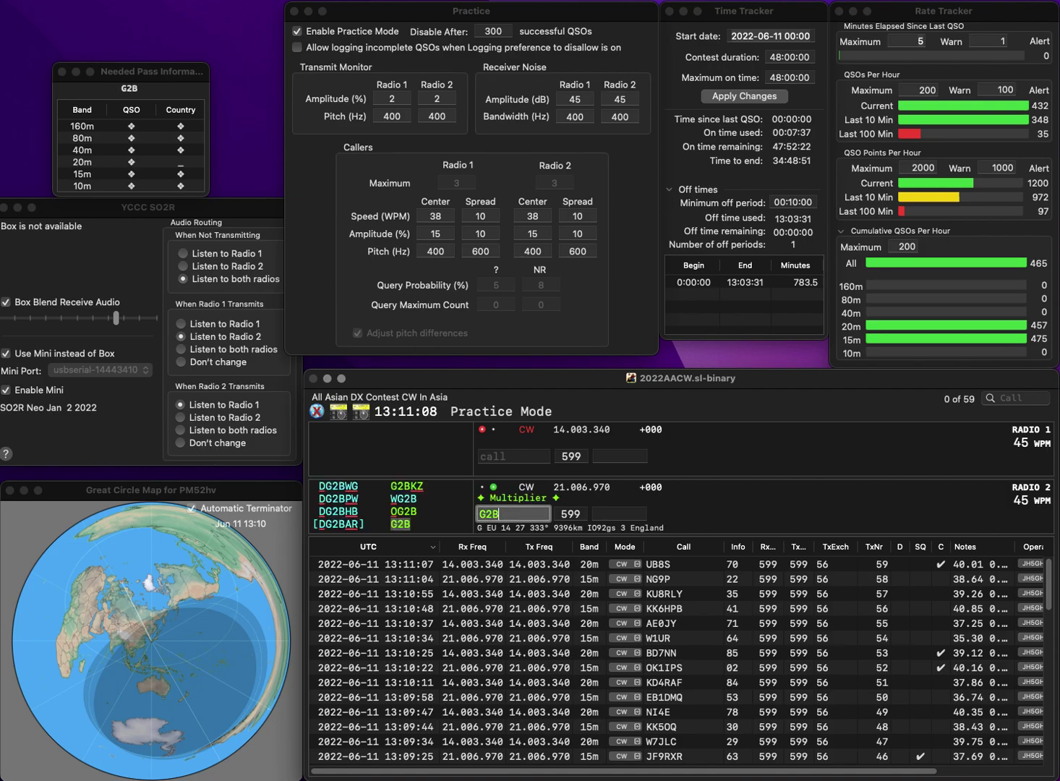
key(Return)
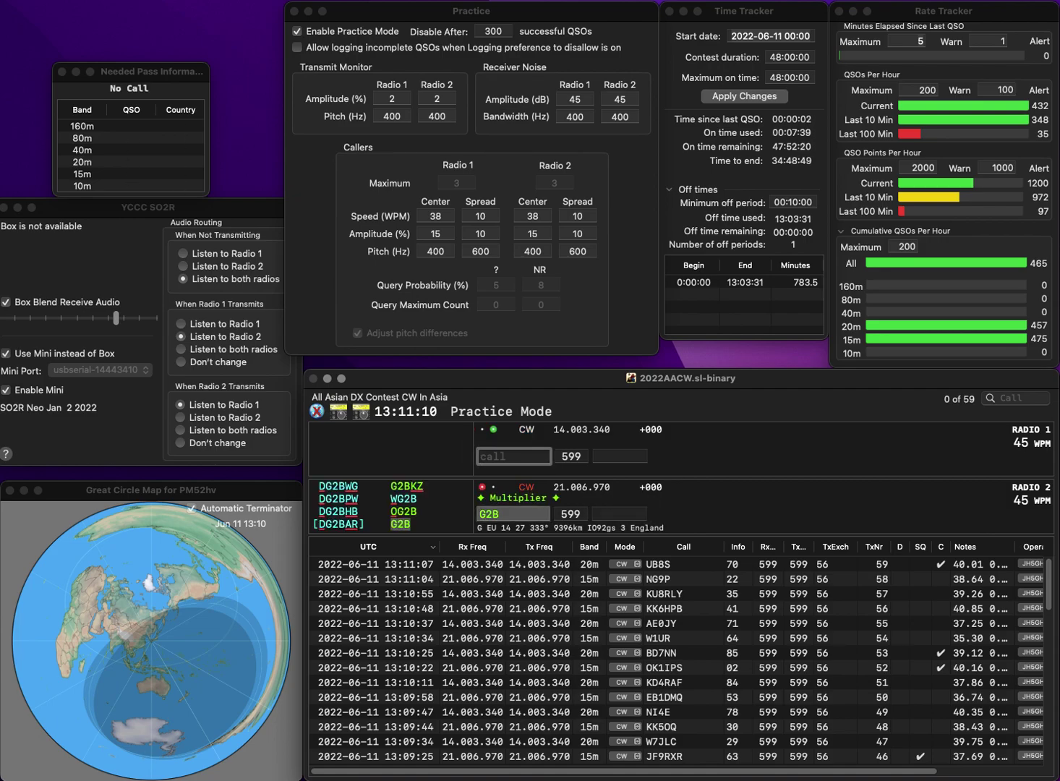
text(SV3)
text(YNB)
key(Home)
key(Right)
key(Right)
text(3)
key(Return)
key(space)
text(57)
key(Return)
key(Home)
key(Delete)
text(I)
key(backslash)
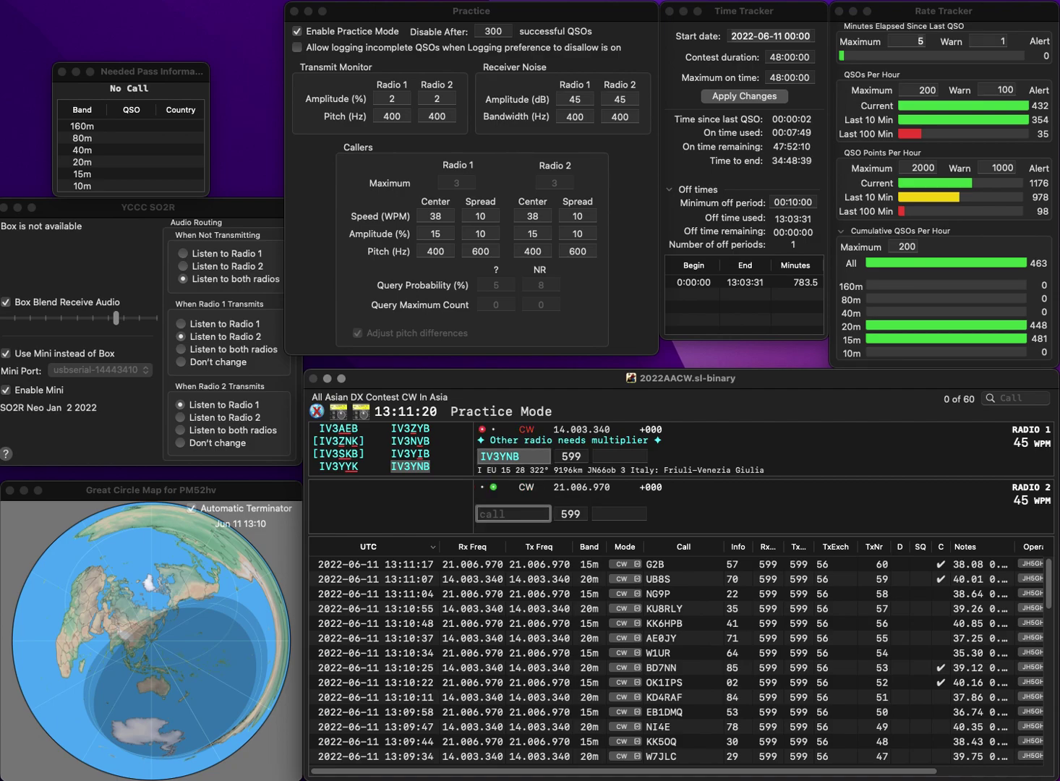
text(OH5NZ)
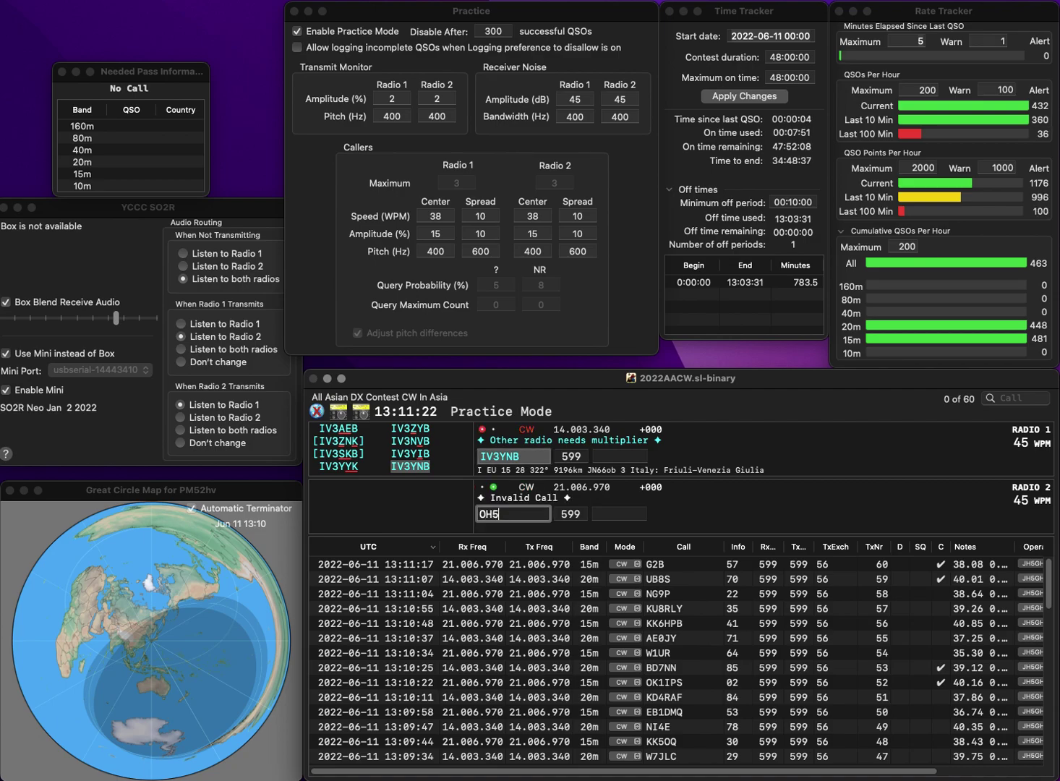
key(Return)
key(backslash)
key(space)
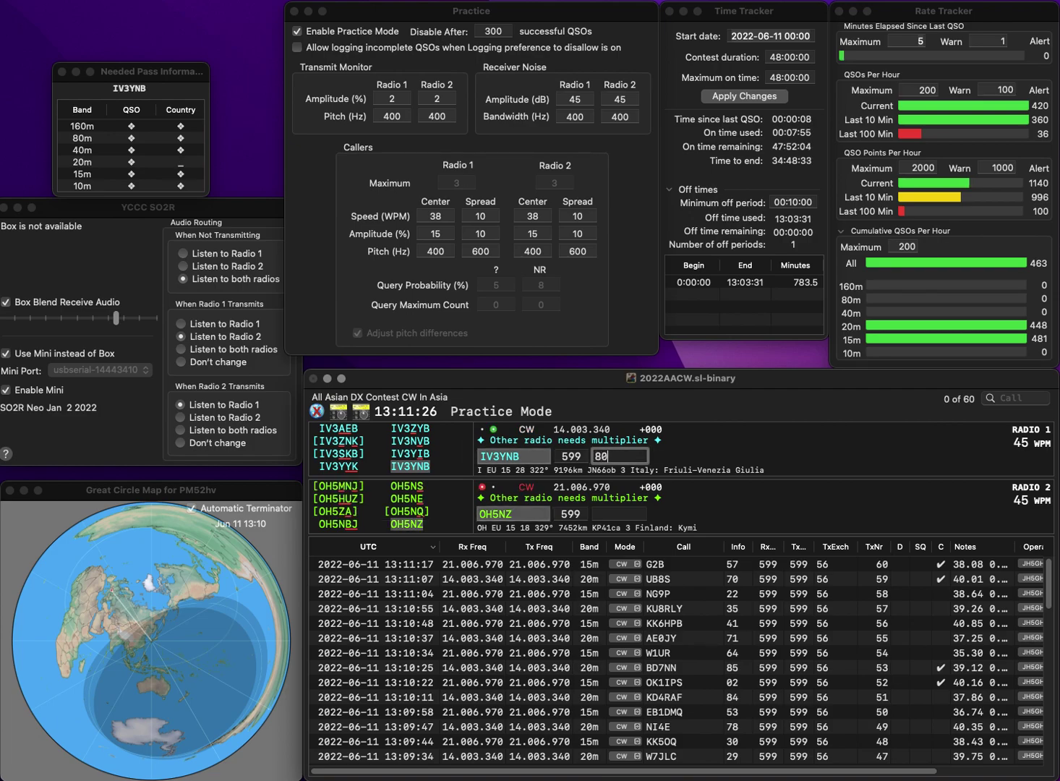
text(80)
key(Return)
text(70)
key(Return)
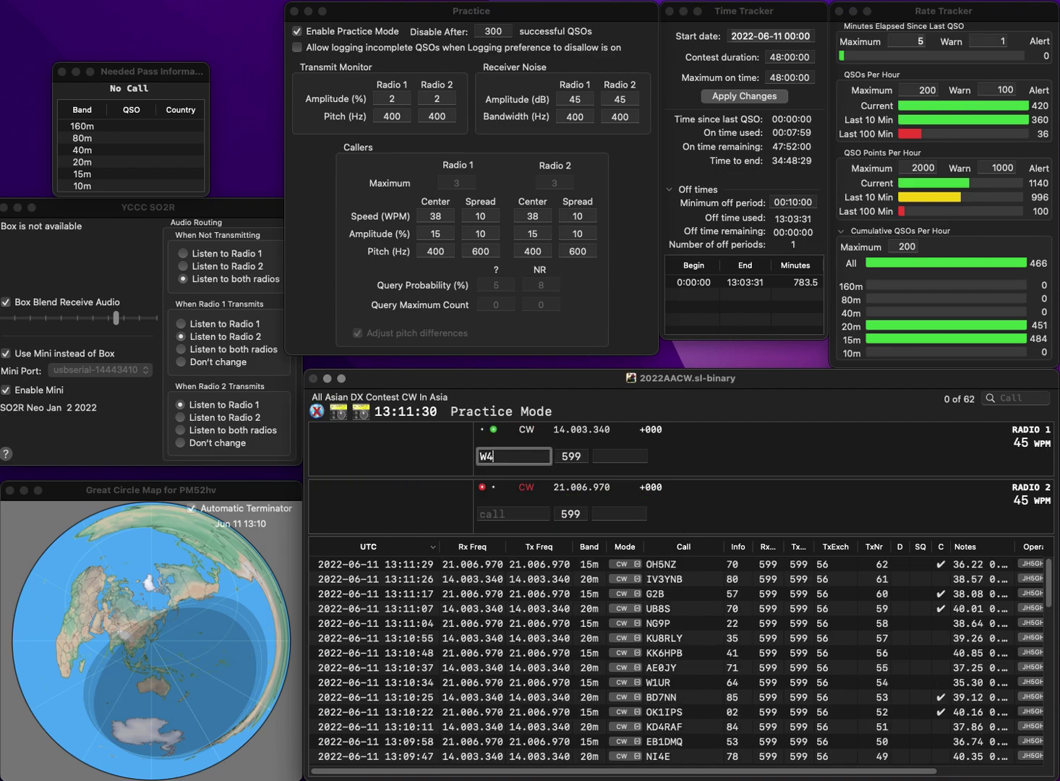
- Enter and answer W4OX on Radio 1 and JJ1ILX on Radio 2
text(W4OX)
key(Return)
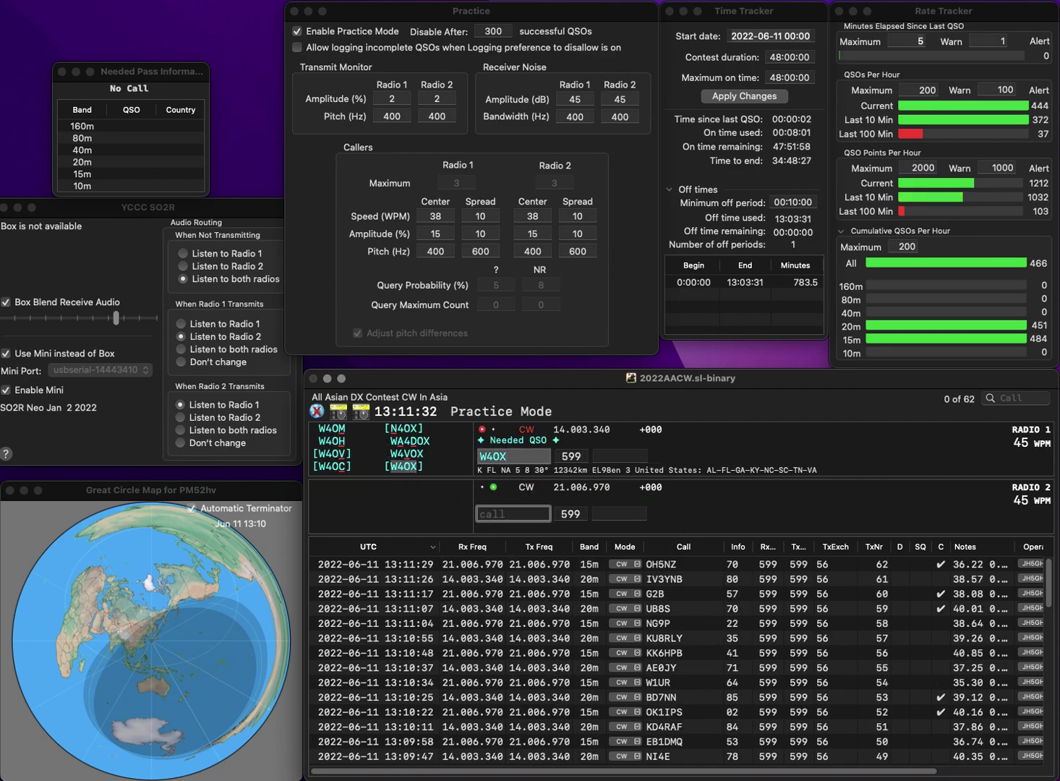
text(JJ1ILX)
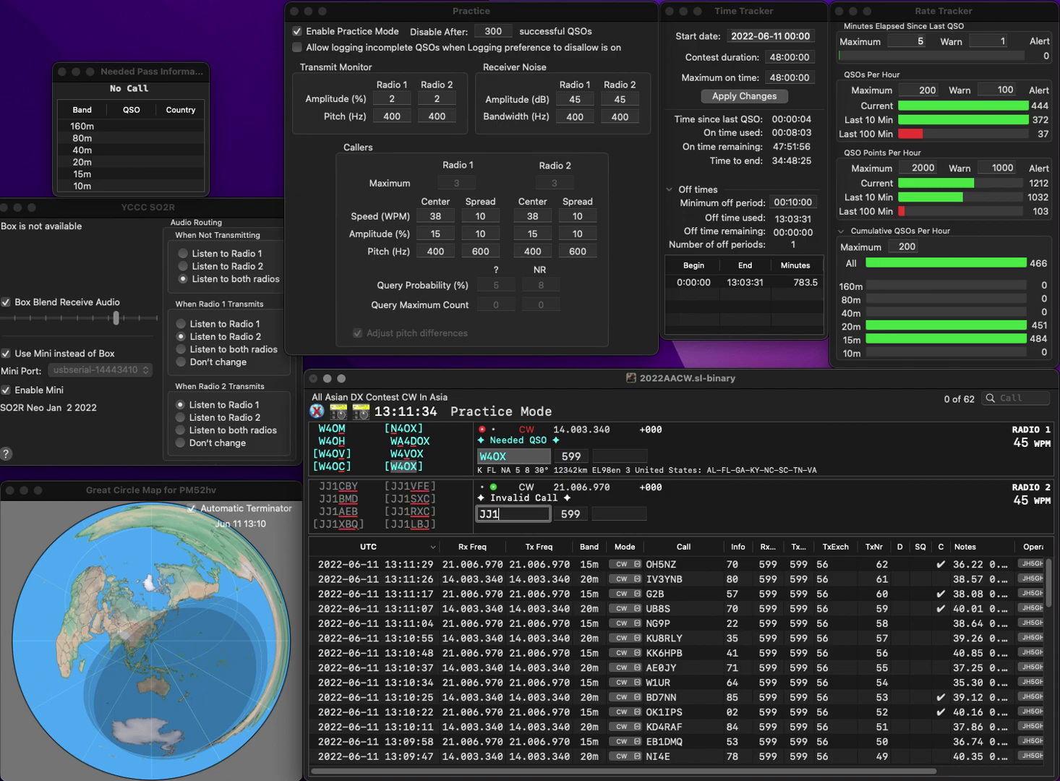
key(Return)
key(Tab)
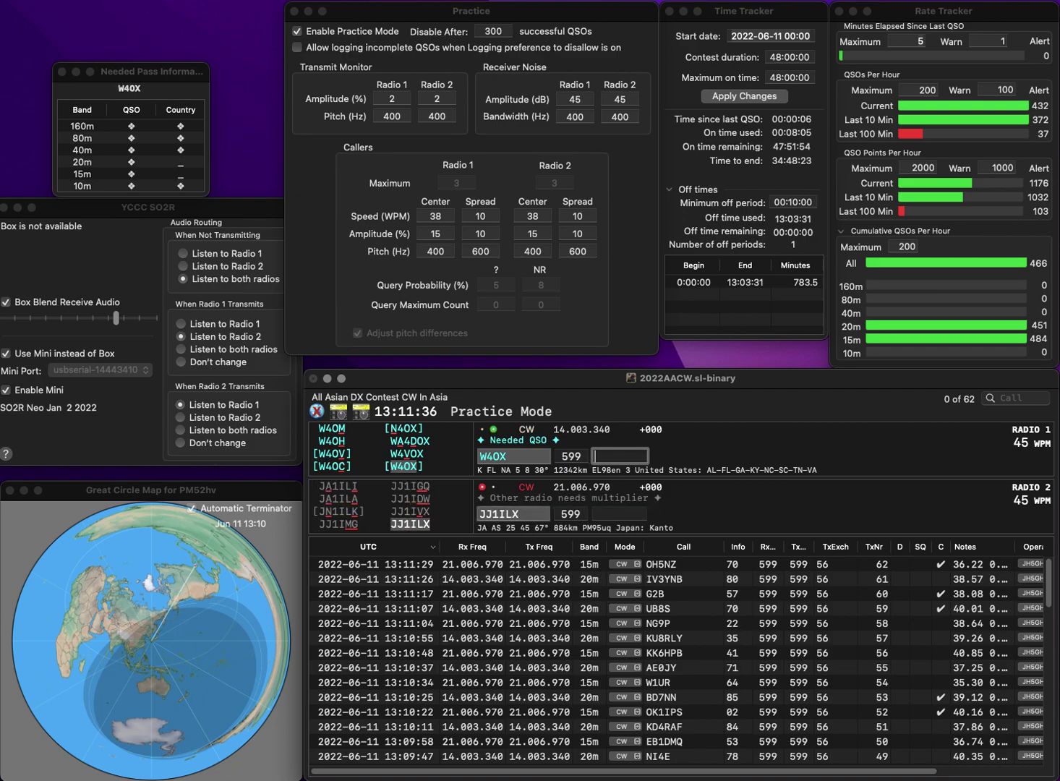
text(51)
key(grave)
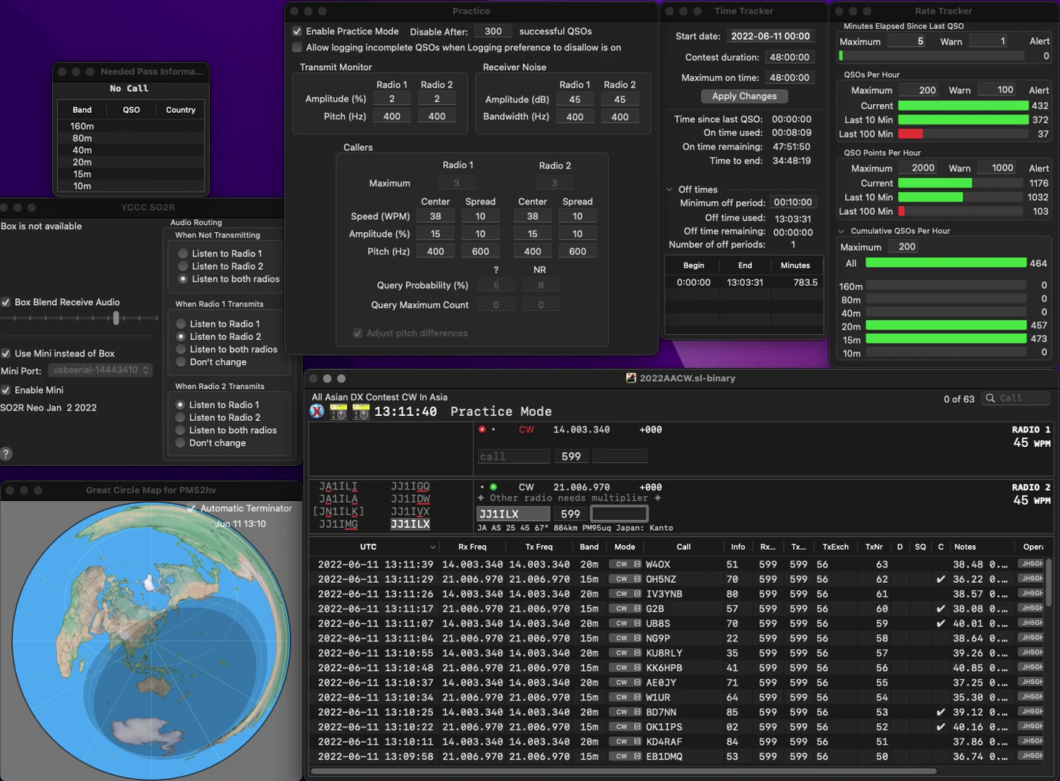
text(09)
key(Return)
- Enter and answer YU3RU on Radio 1 and the partial call U4CQ on Radio 2
text(3RU)
key(Left)
key(Left)
key(Left)
text(YU)
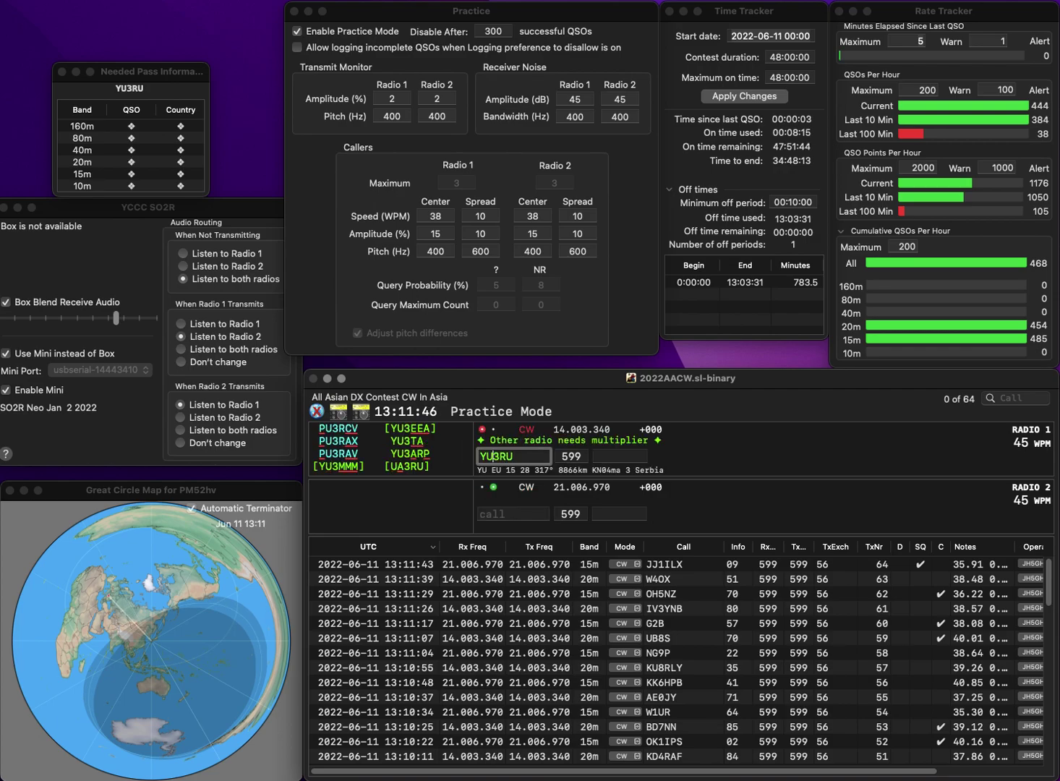
key(Return)
text(4CQ)
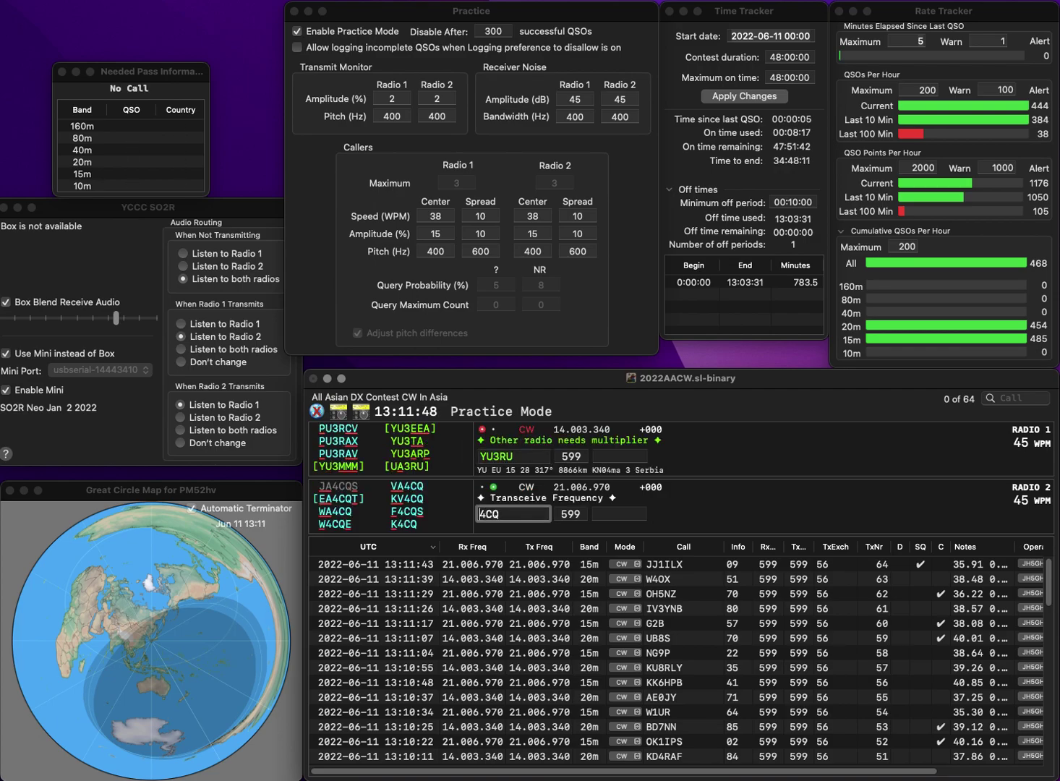
key(super+Left)
text(U)
key(Return)
key(BackSpace)
text(0)
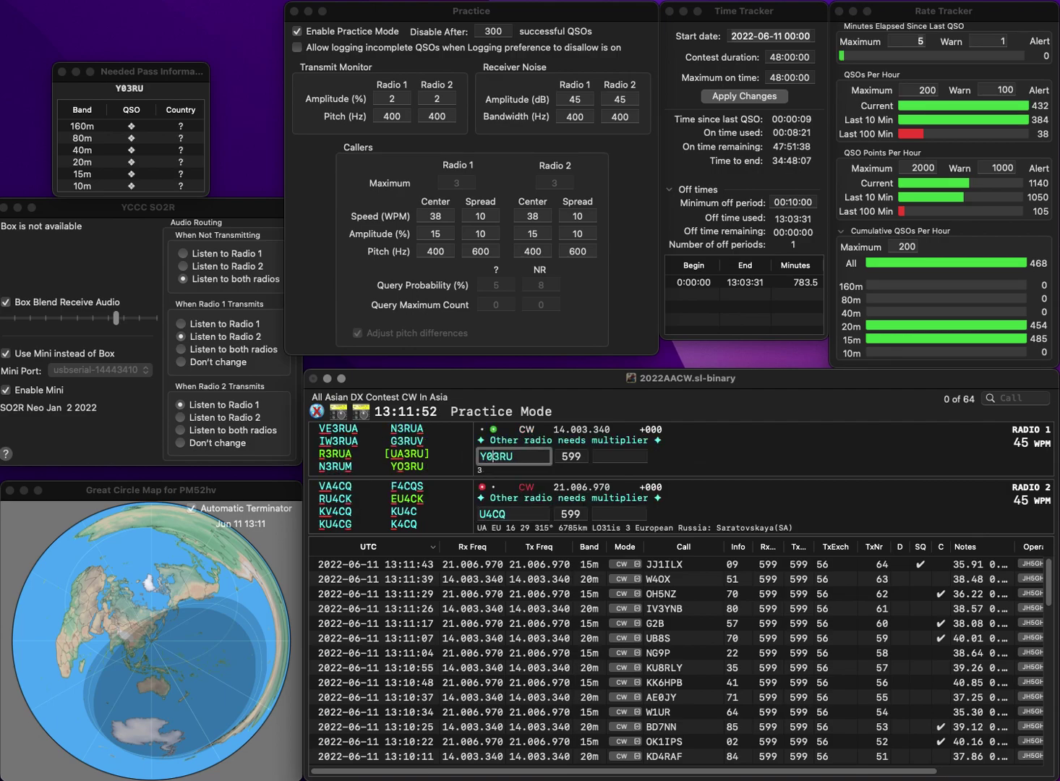
key(BackSpace)
text(O)
key(space)
text(00)
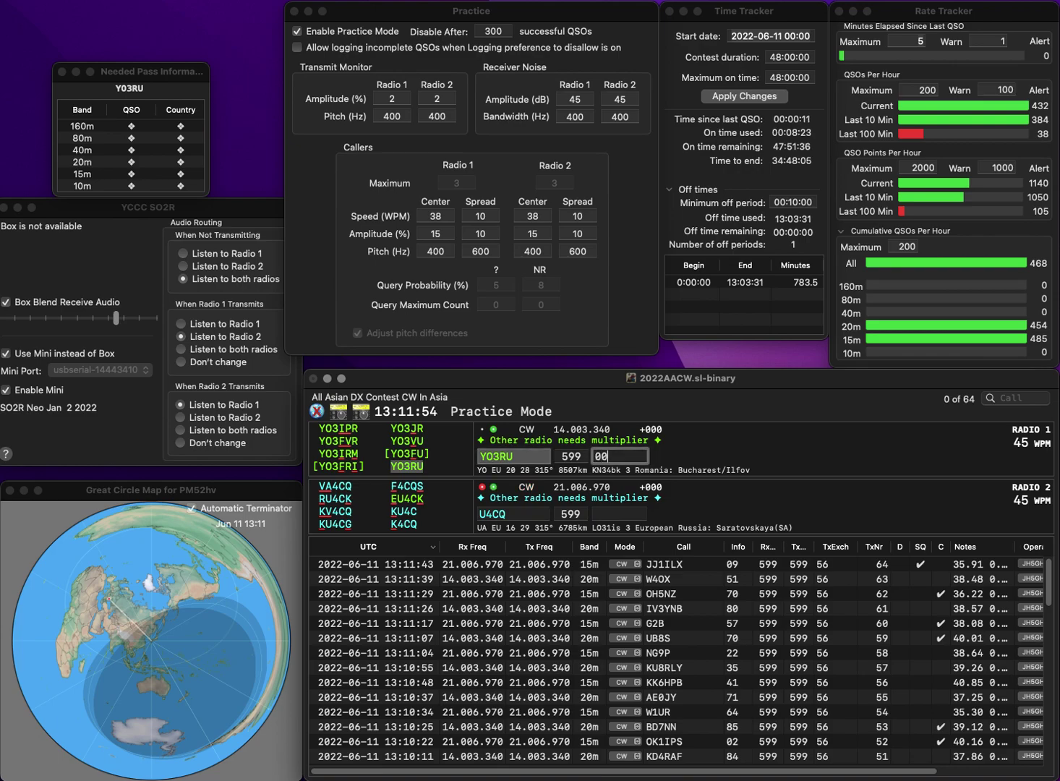
key(Return)
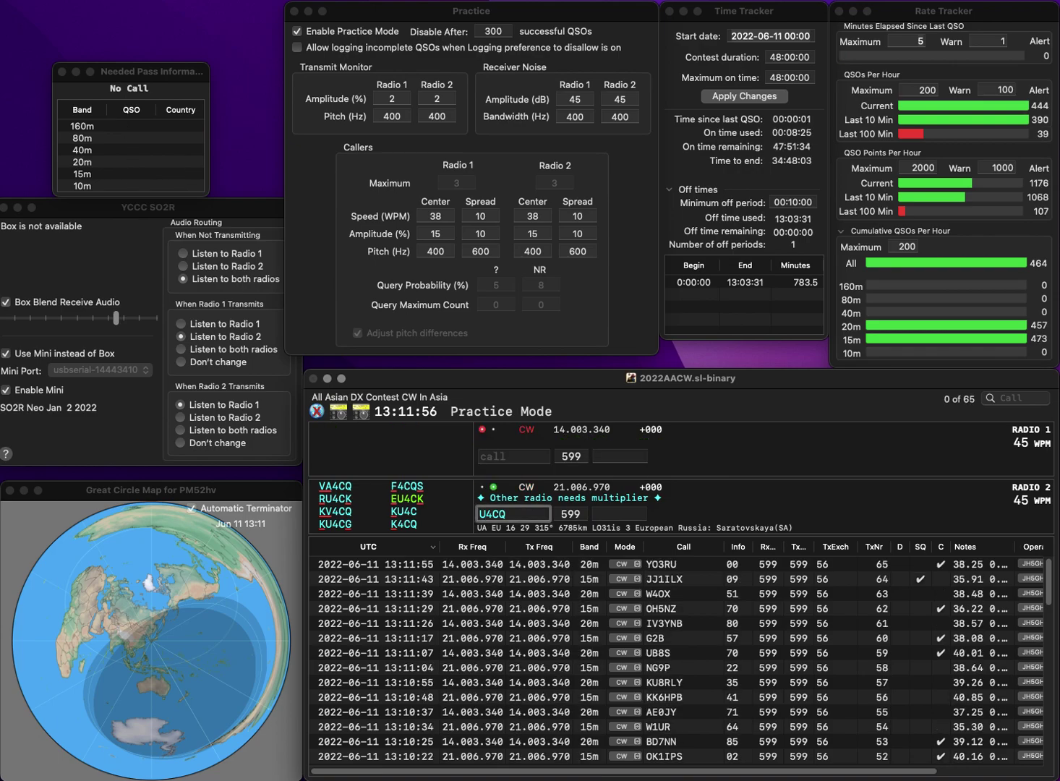
text(W)
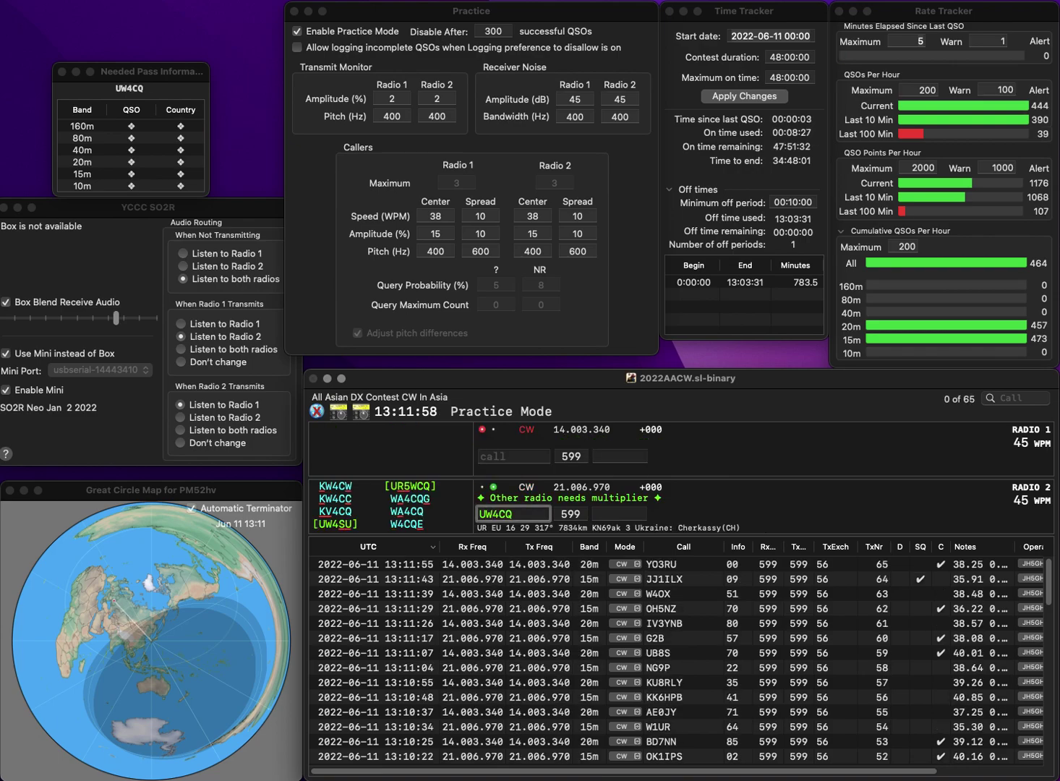
key(Delete)
text(A)
key(Return)
text(YUG)
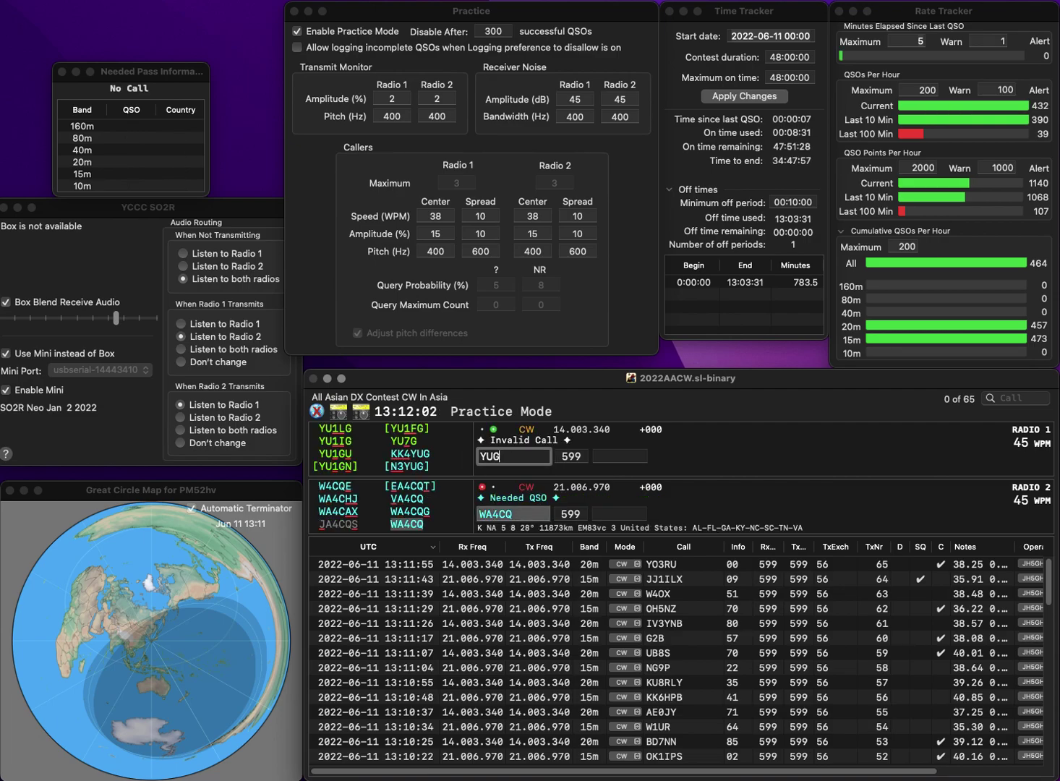
key(Return)
key(BackSpace)
text(V)
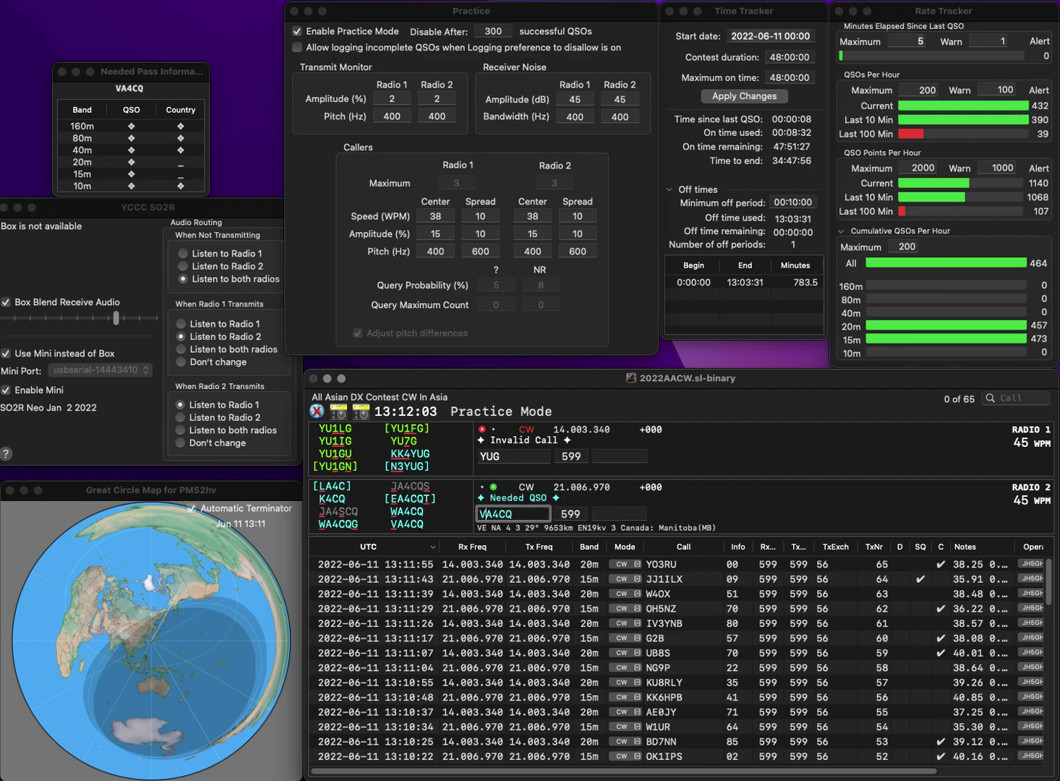
key(Return)
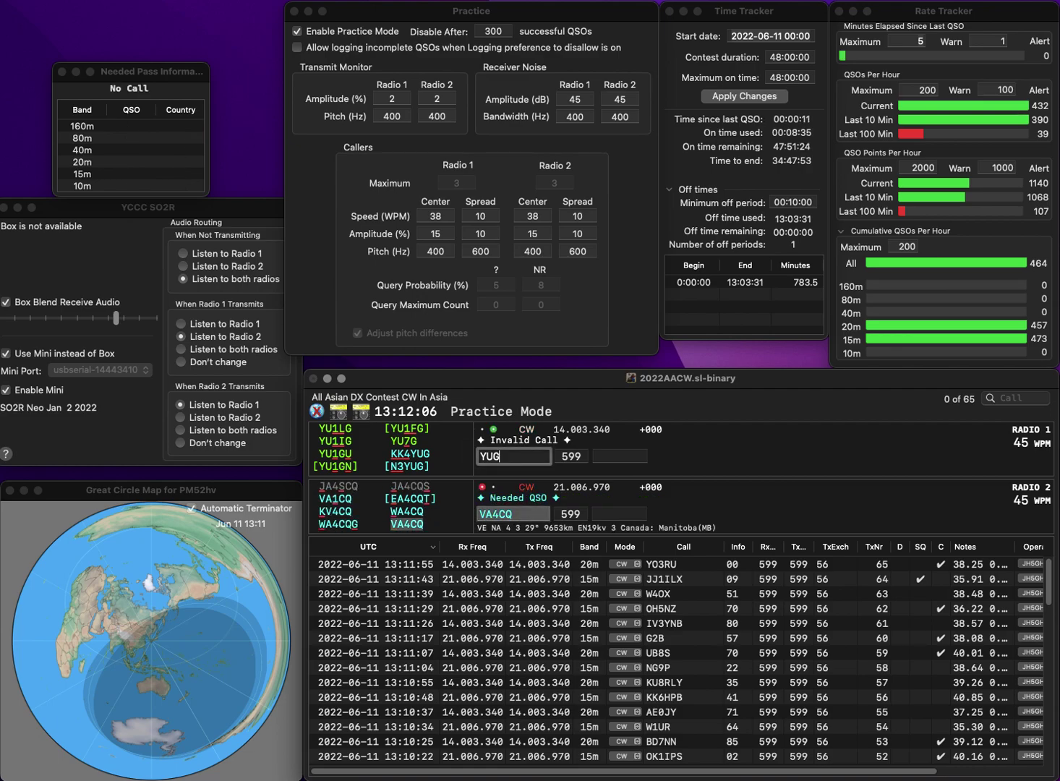
text(N3)
key(Return)
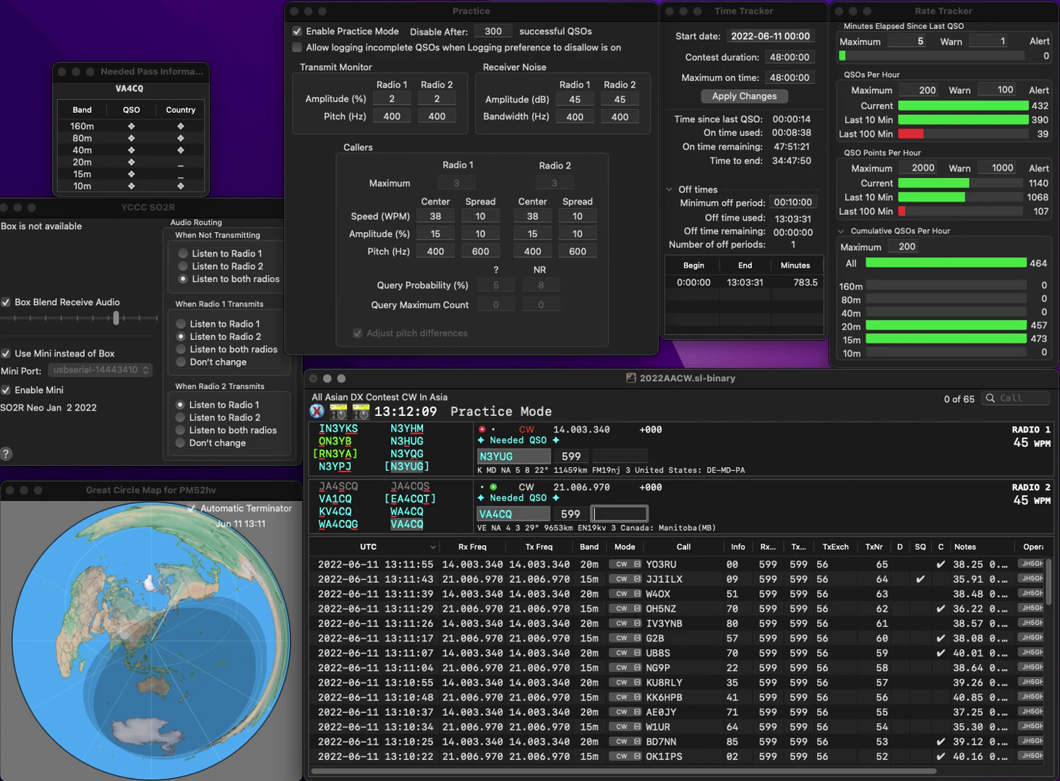
- Log VA4CQ on Radio 2 with received exchange 84 and N3YUG on Radio 1 with 92
text(84)
key(Return)
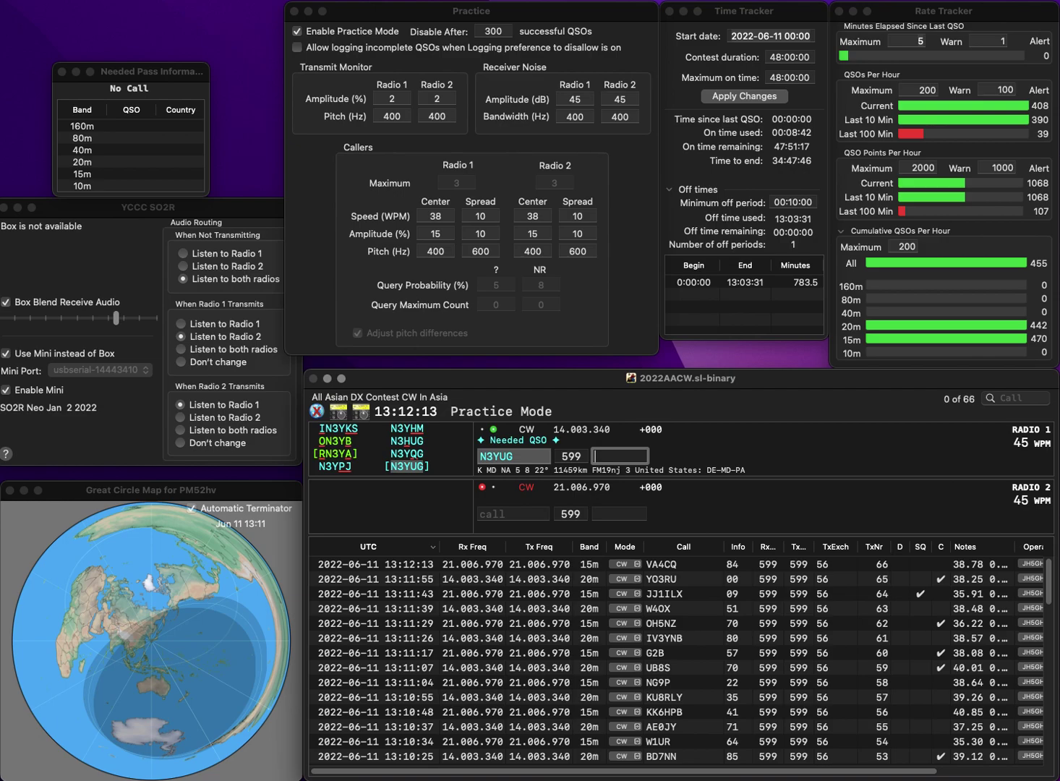
text(92)
key(Return)
- Enter and answer CN8WW on Radio 2 and KC3HMY on Radio 1
text(CN8WW)
key(Return)
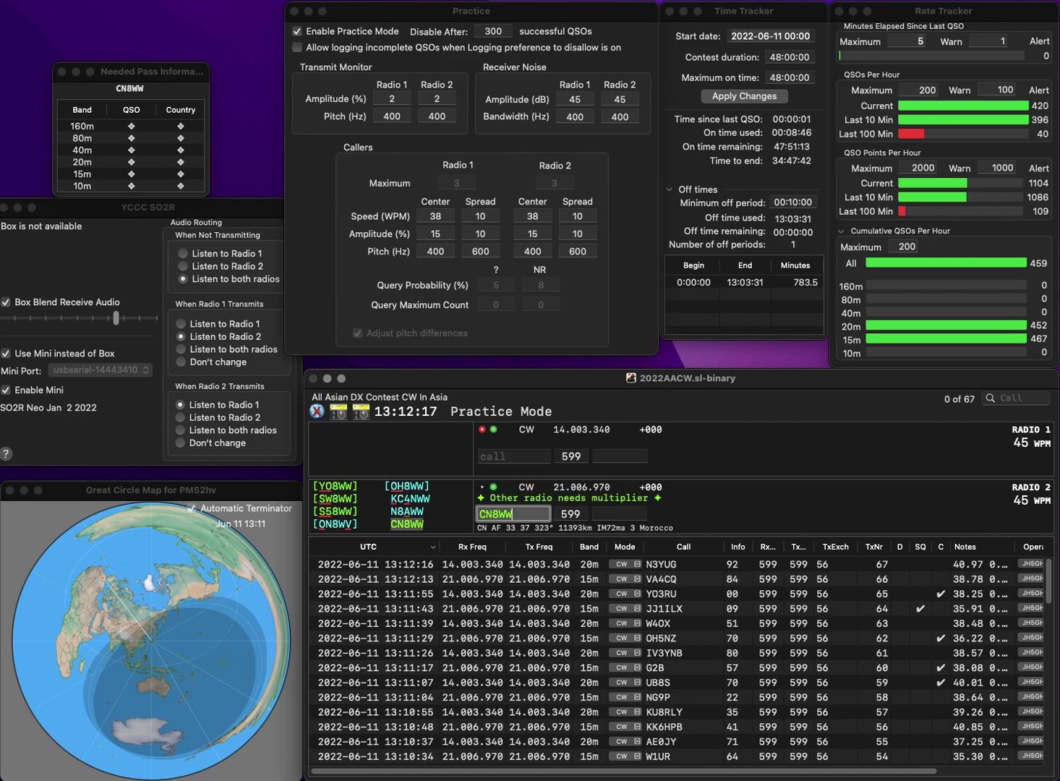
text(KC3)
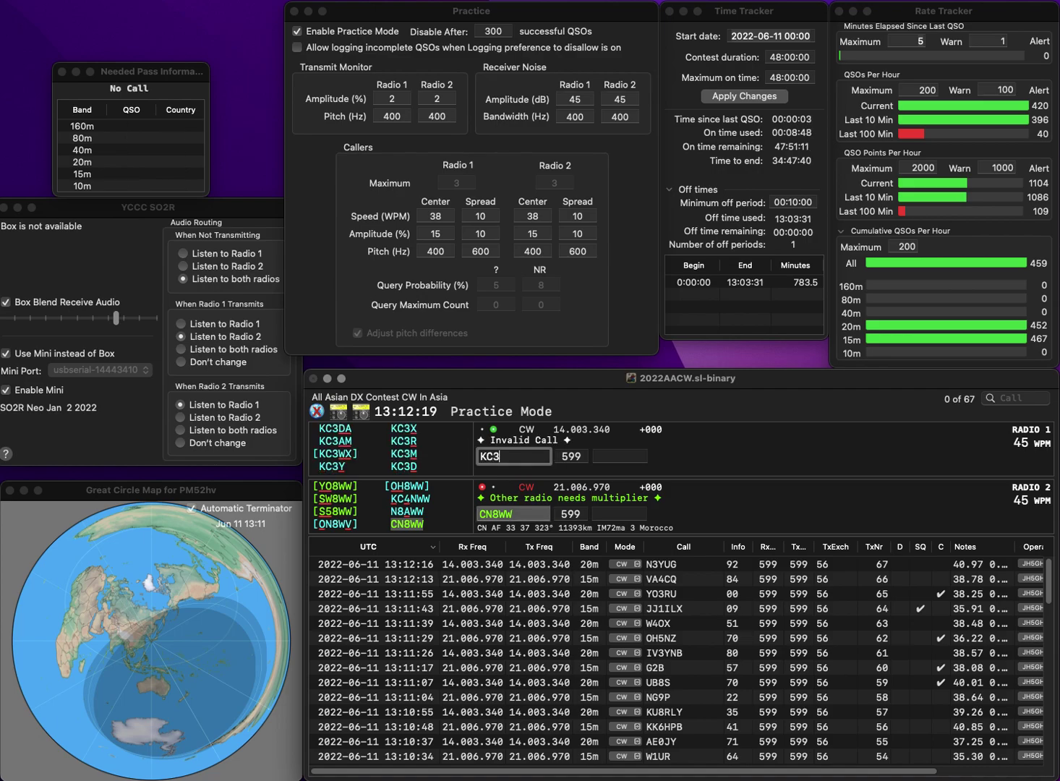
text(HMY)
key(Return)
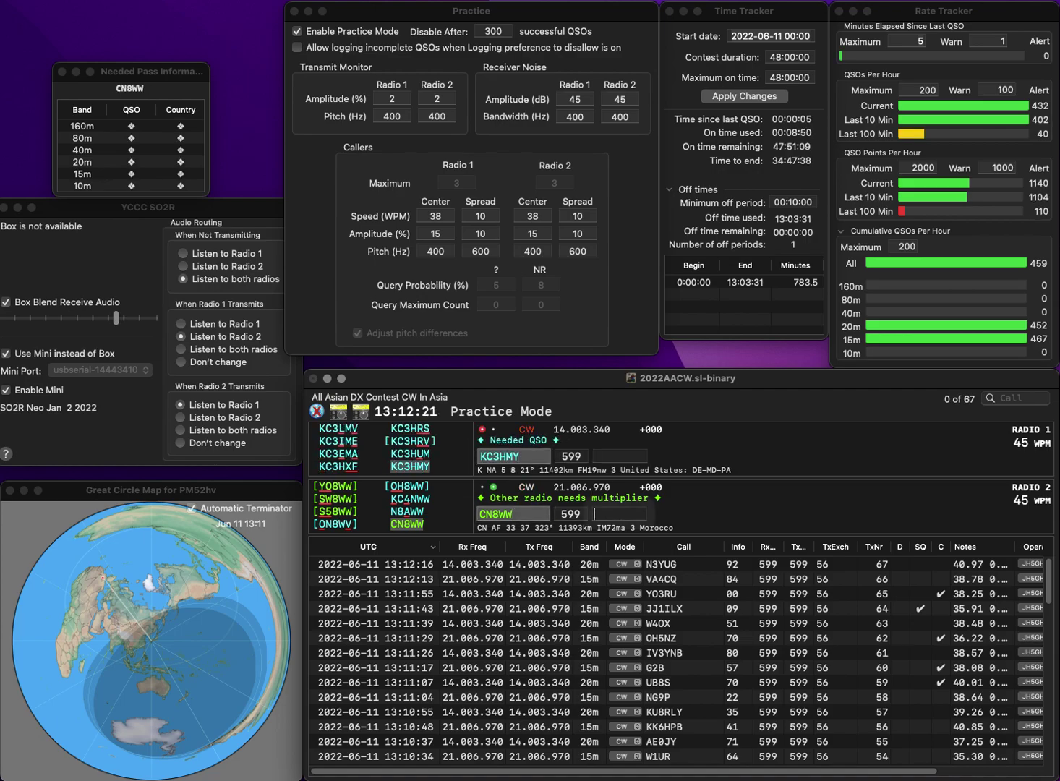
text(14)
key(Return)
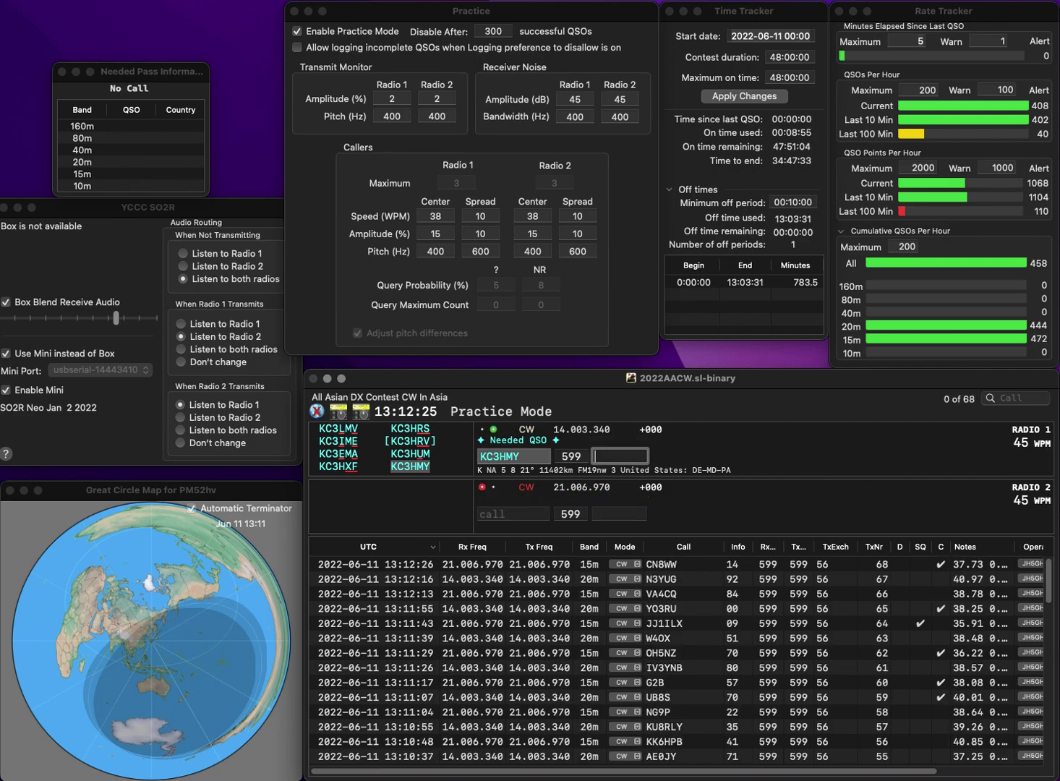
text(89)
key(Return)
text(SV2)
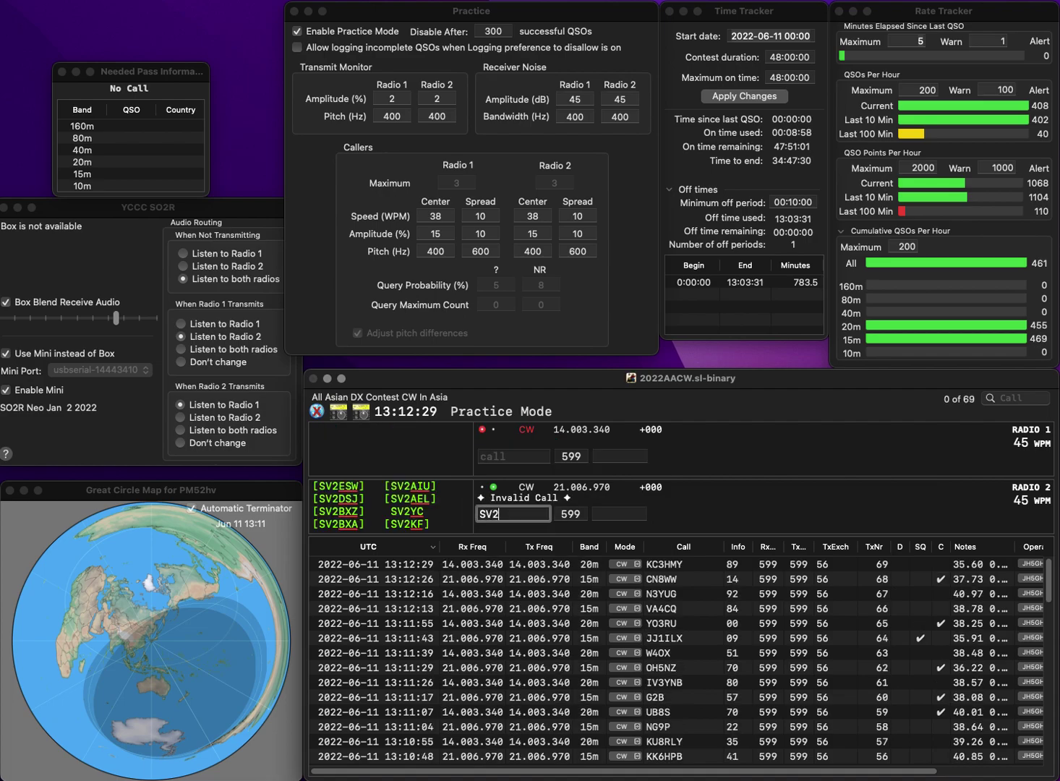
text(DPF)
key(BackSpace)
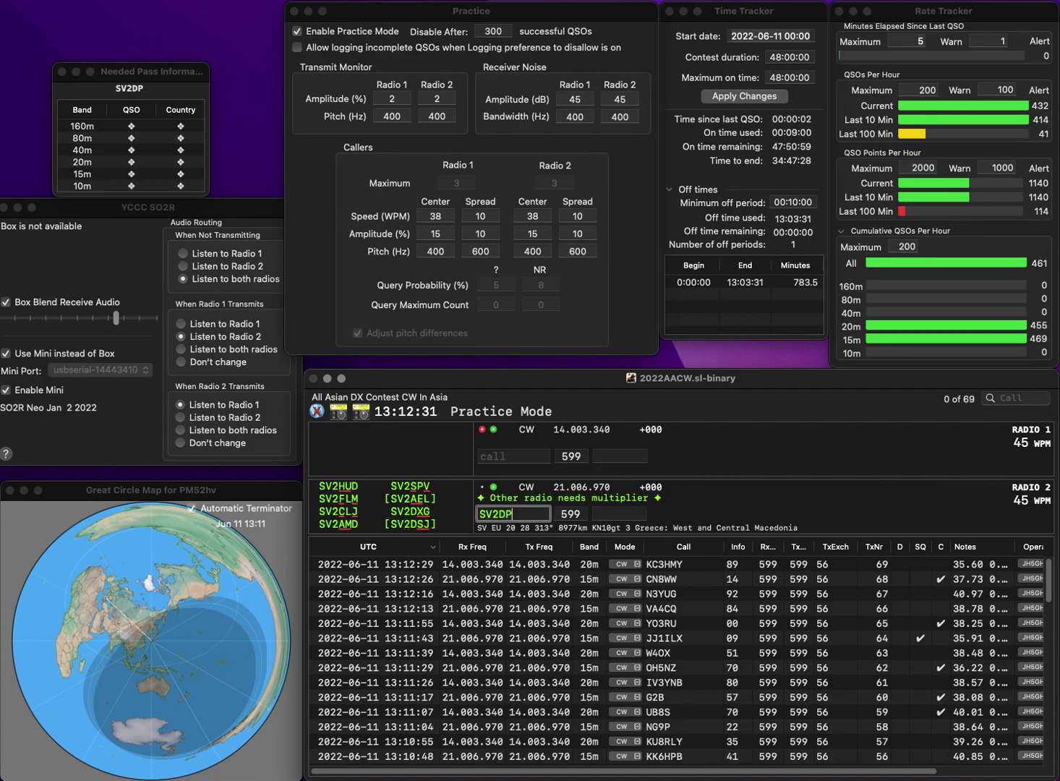
text(P)
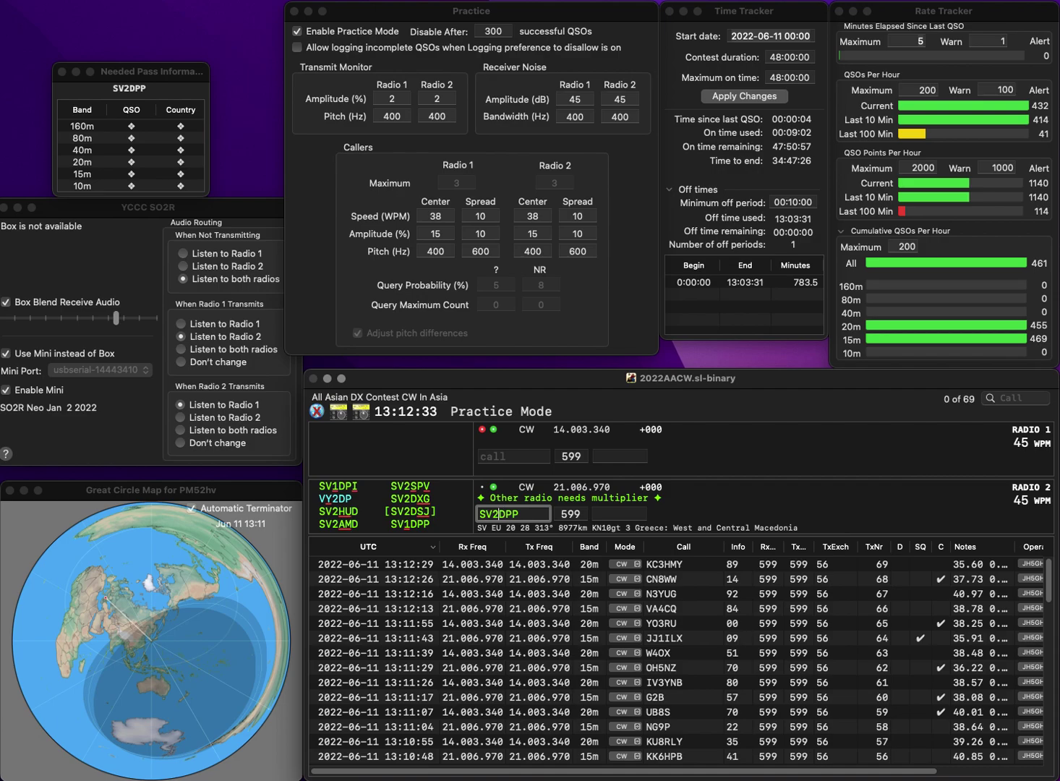
key(BackSpace)
text(1)
key(Return)
text(BHU)
key(space)
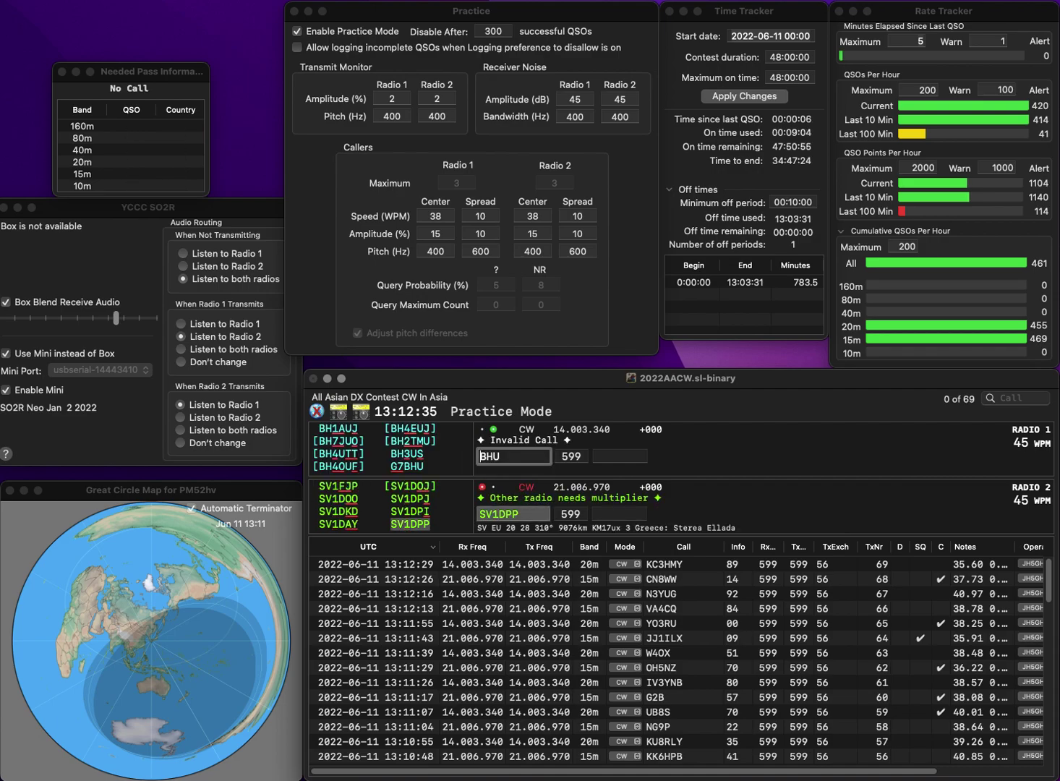
text(A)
key(Delete)
text(H6)
key(Return)
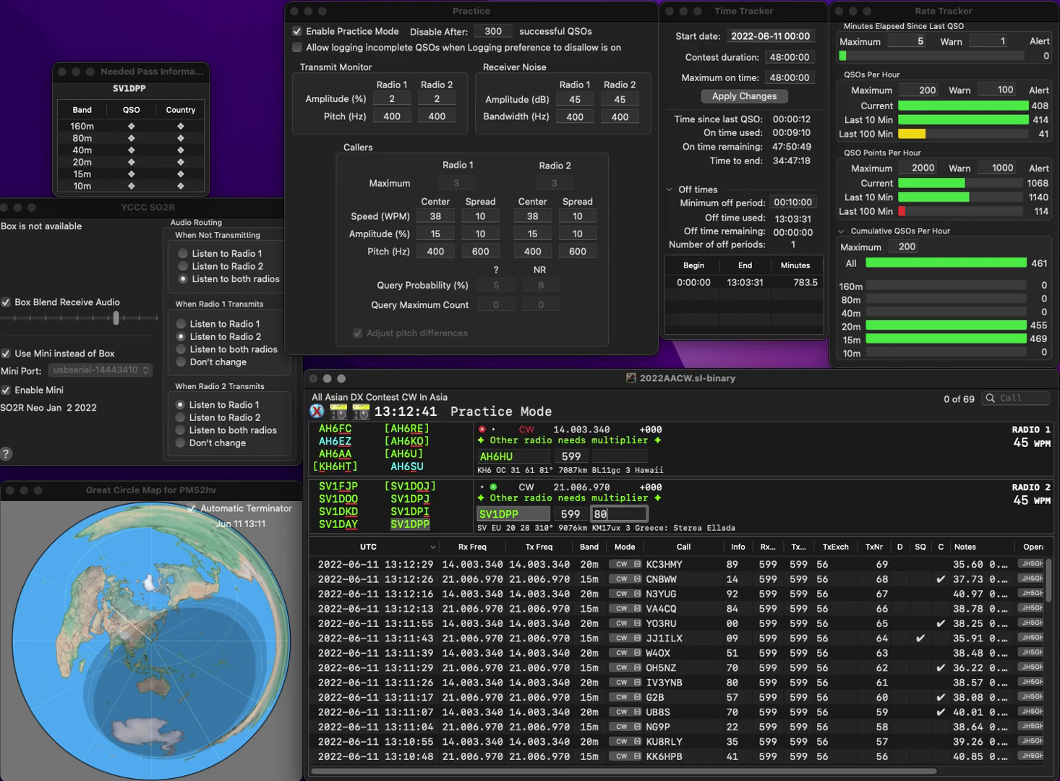
key(Return)
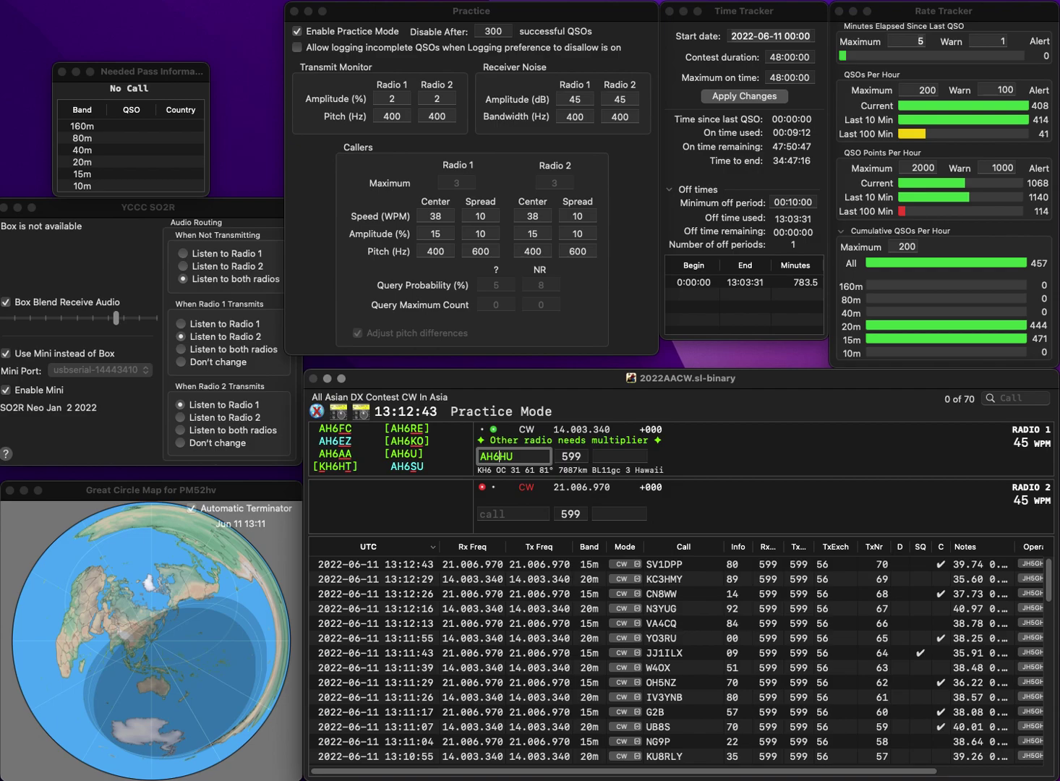
text(S)
key(Delete)
key(Return)
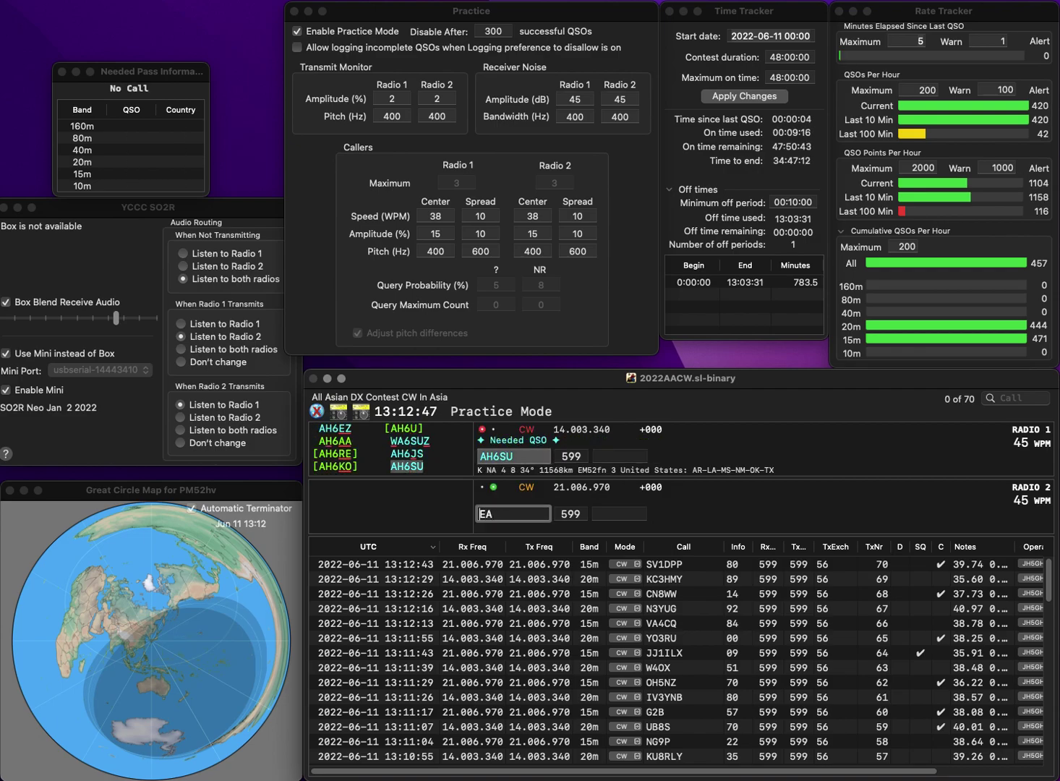
key(Return)
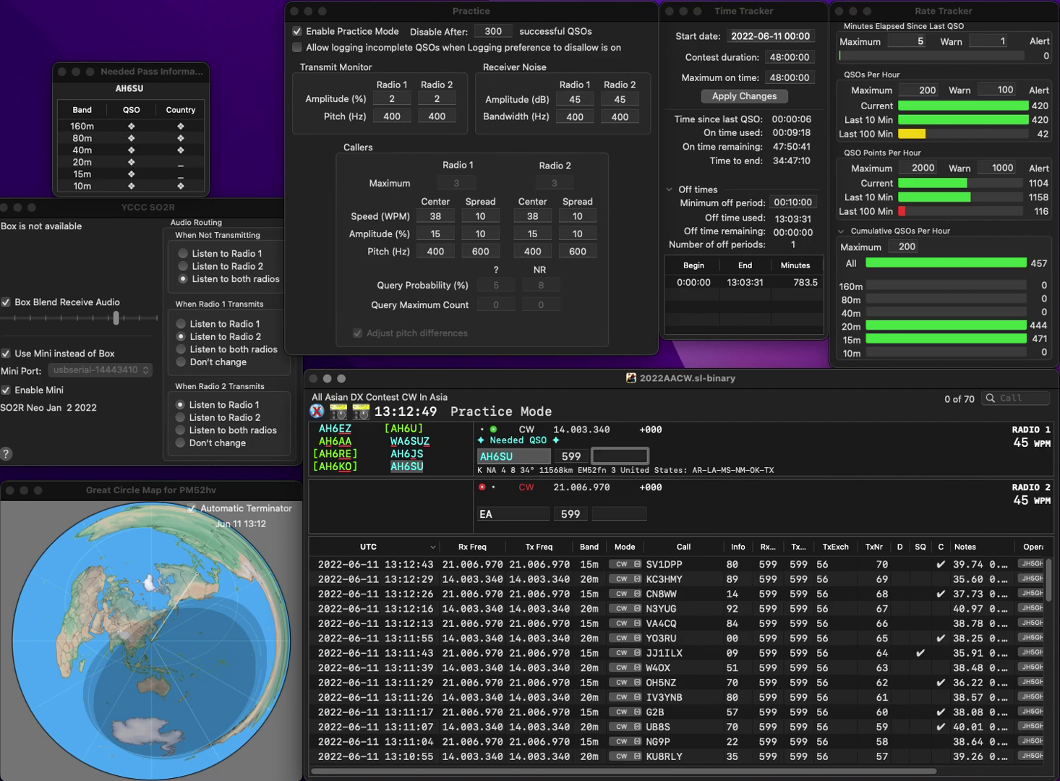
text(65)
key(Return)
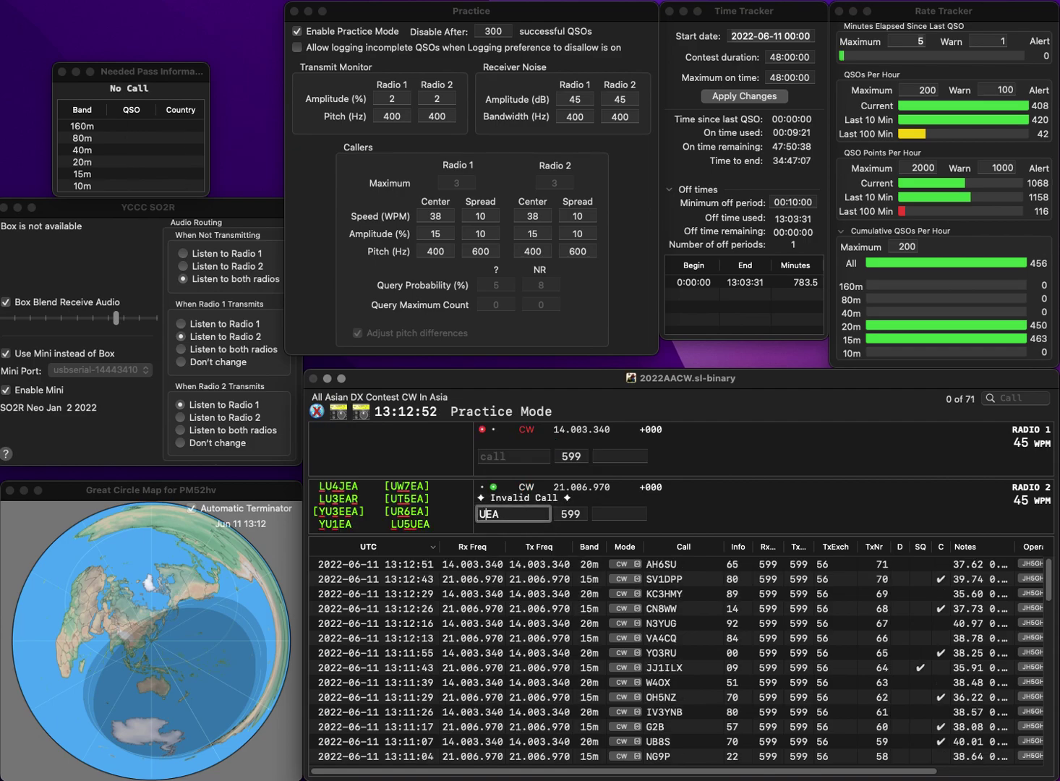
- Complete the Radio 2 call as UT5EA and enter N7RXL on Radio 1, answering both callers
text(U5)
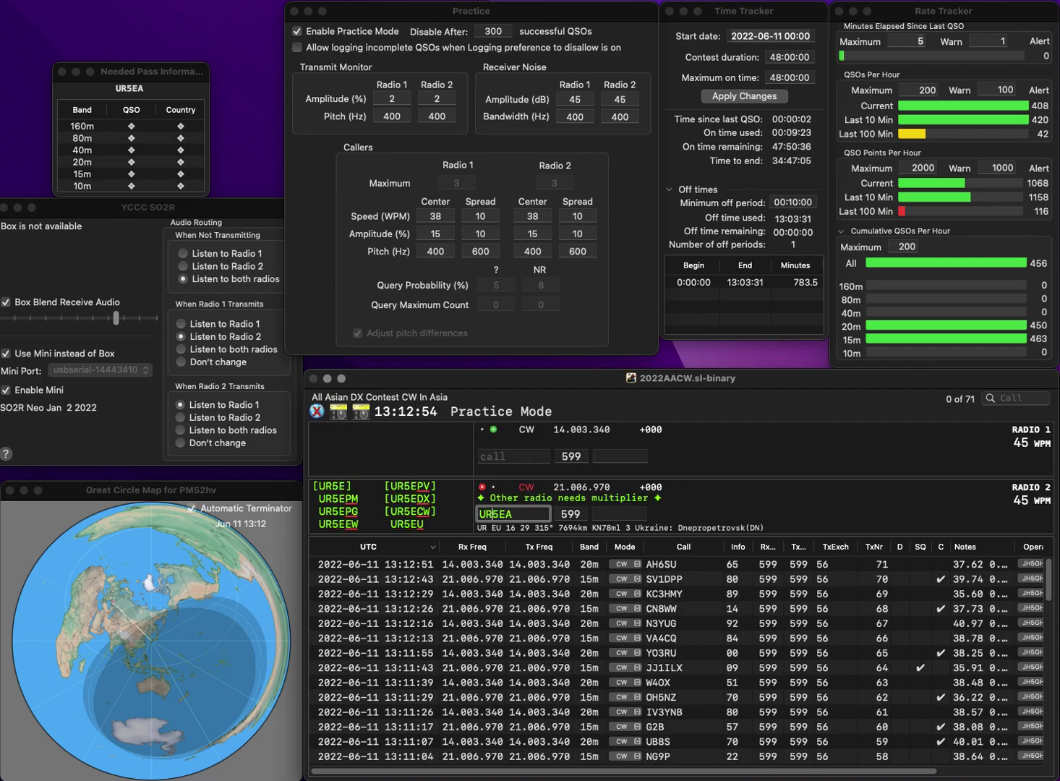
key(BackSpace)
text(T)
key(Return)
text(N7RXL)
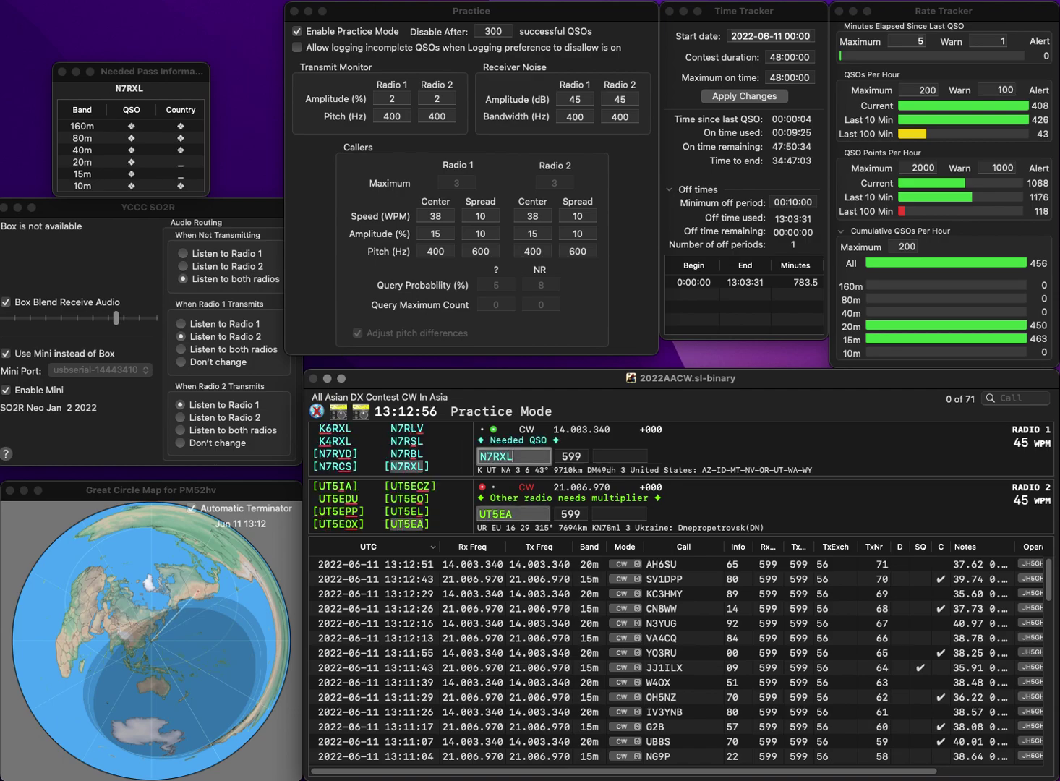
key(Return)
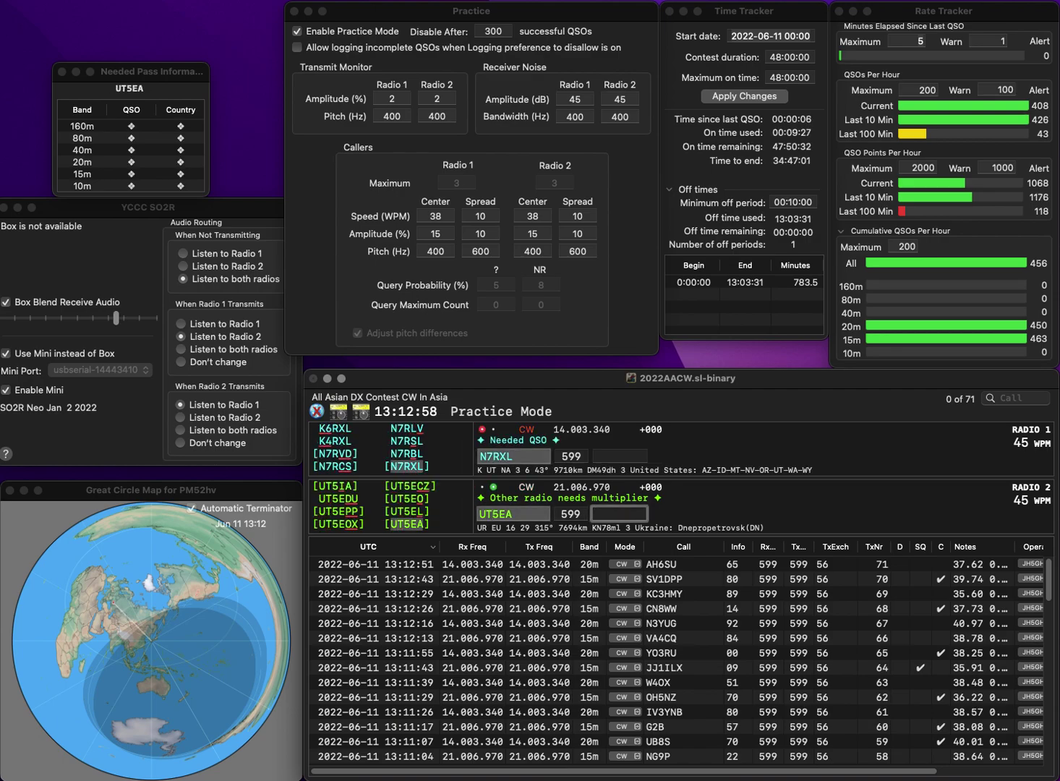
key(Return)
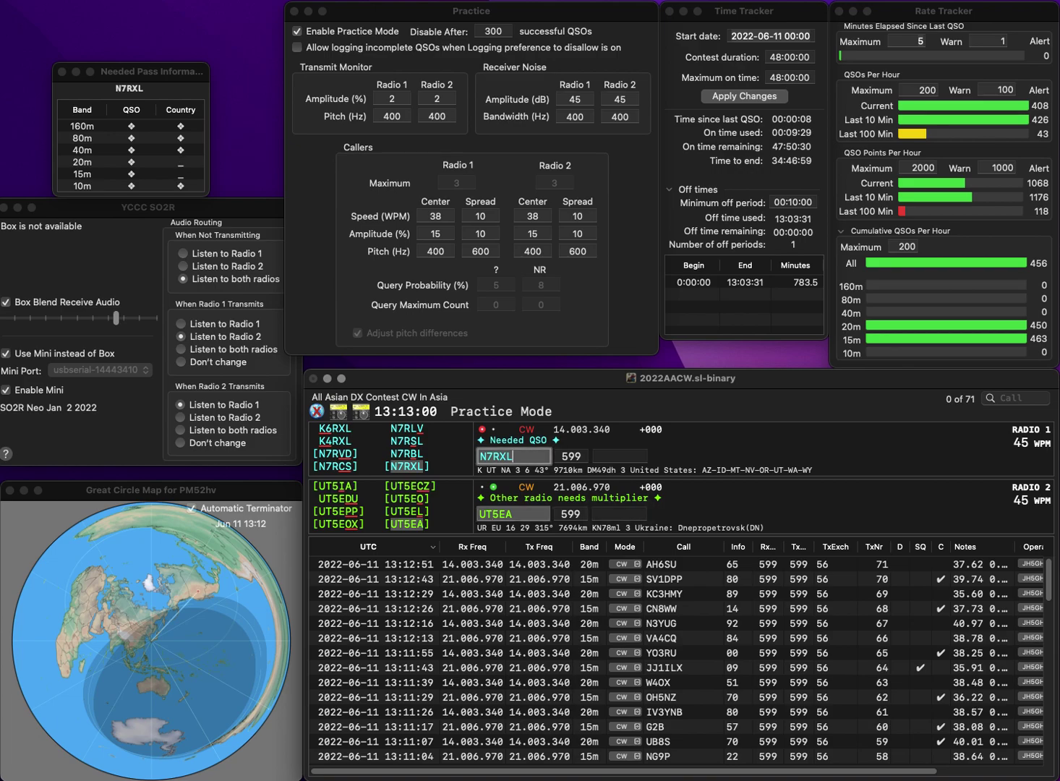
text(62)
key(Return)
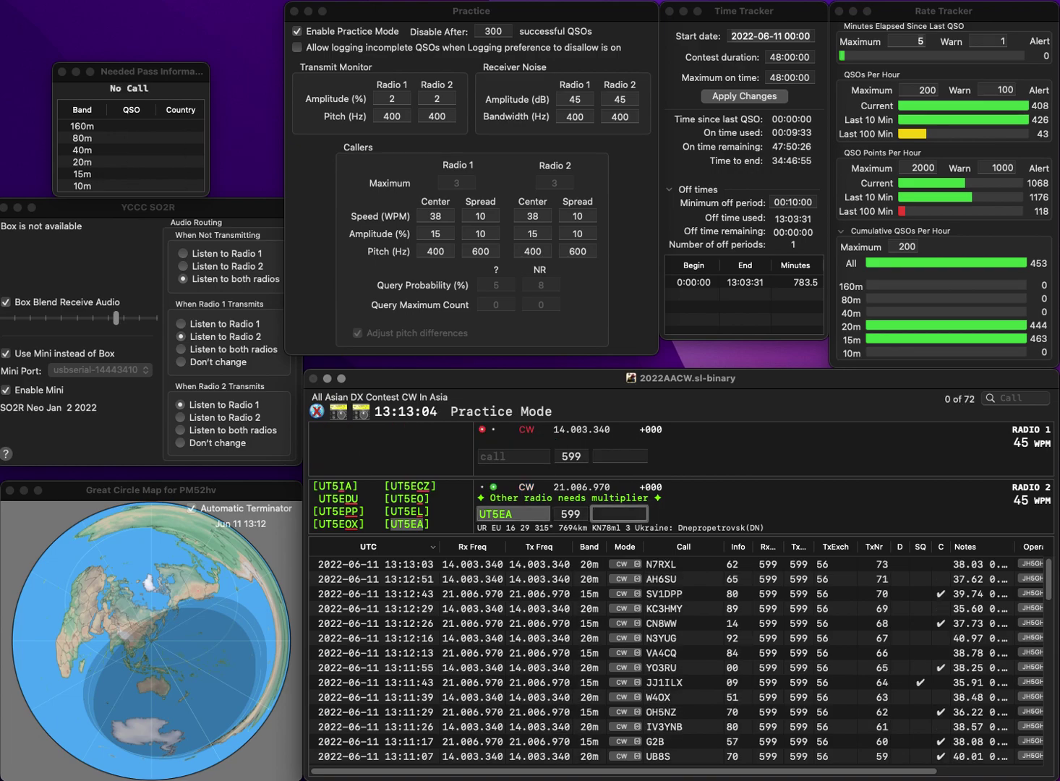
text(79)
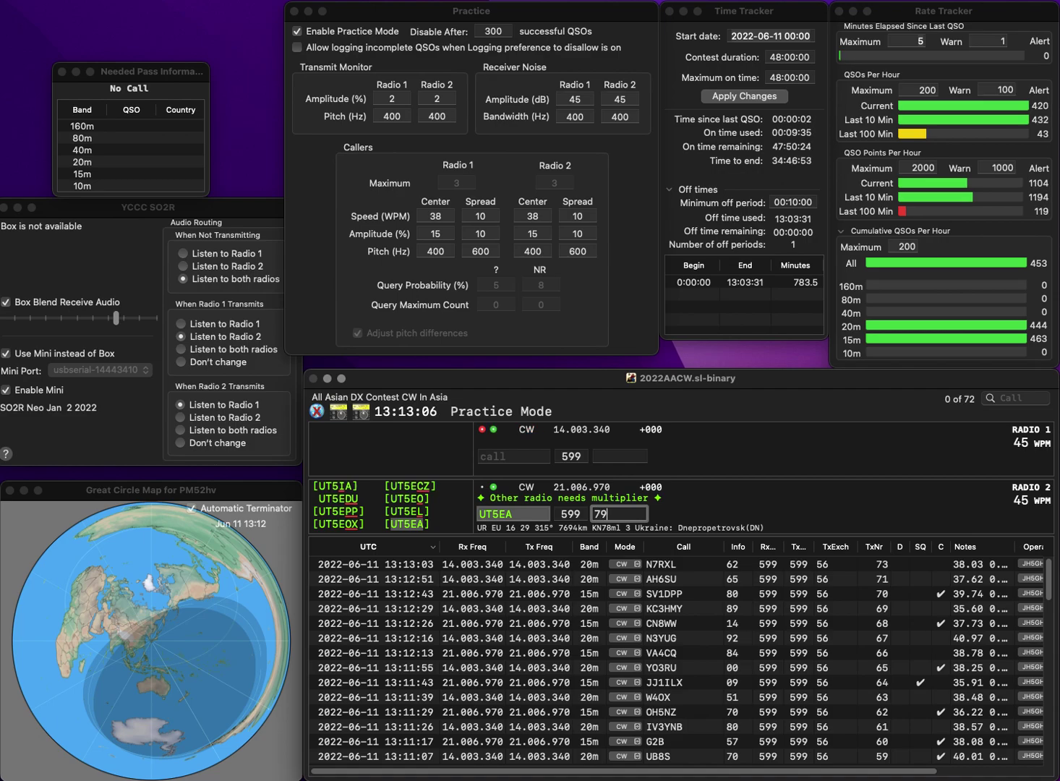
key(Return)
- Enter and answer EA6Y on Radio 1 and IS0DJA on Radio 2
text(EA6Y)
key(Return)
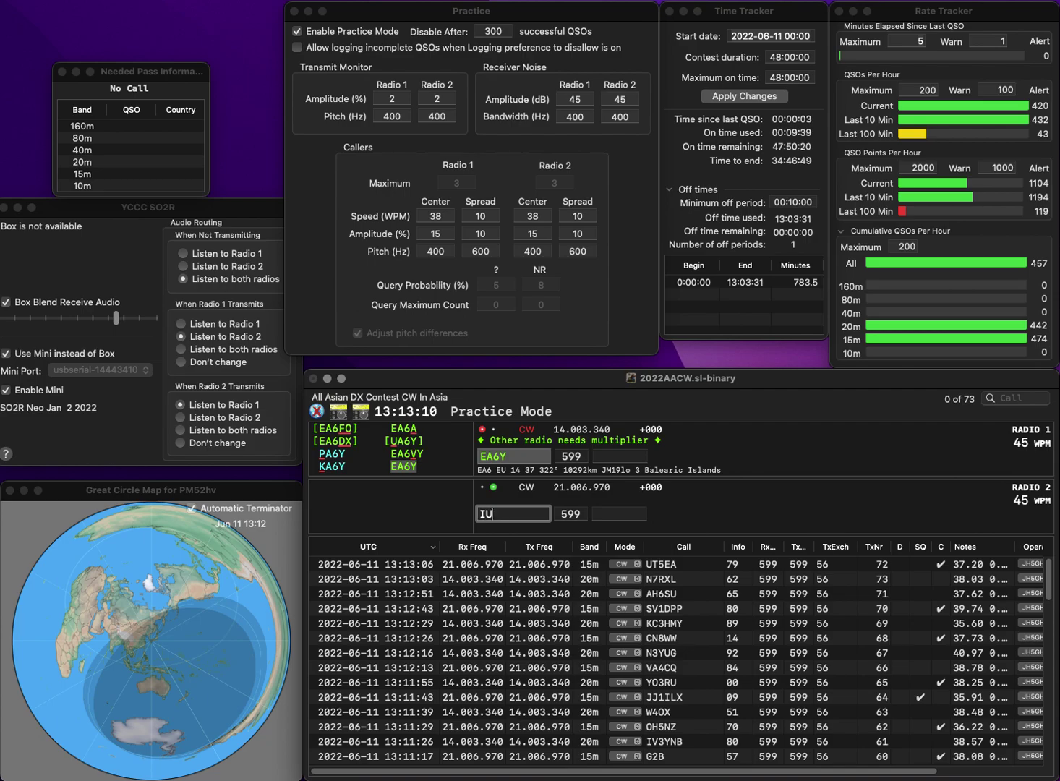
text(IDJA)
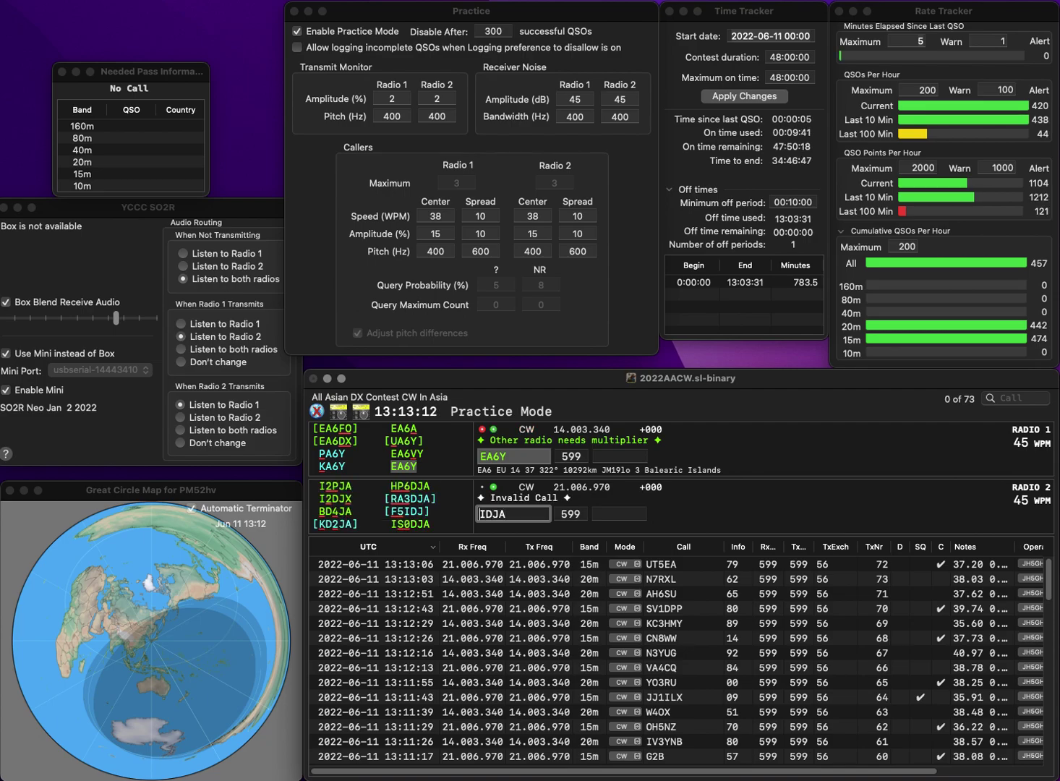
text(0)
key(Return)
text(5)
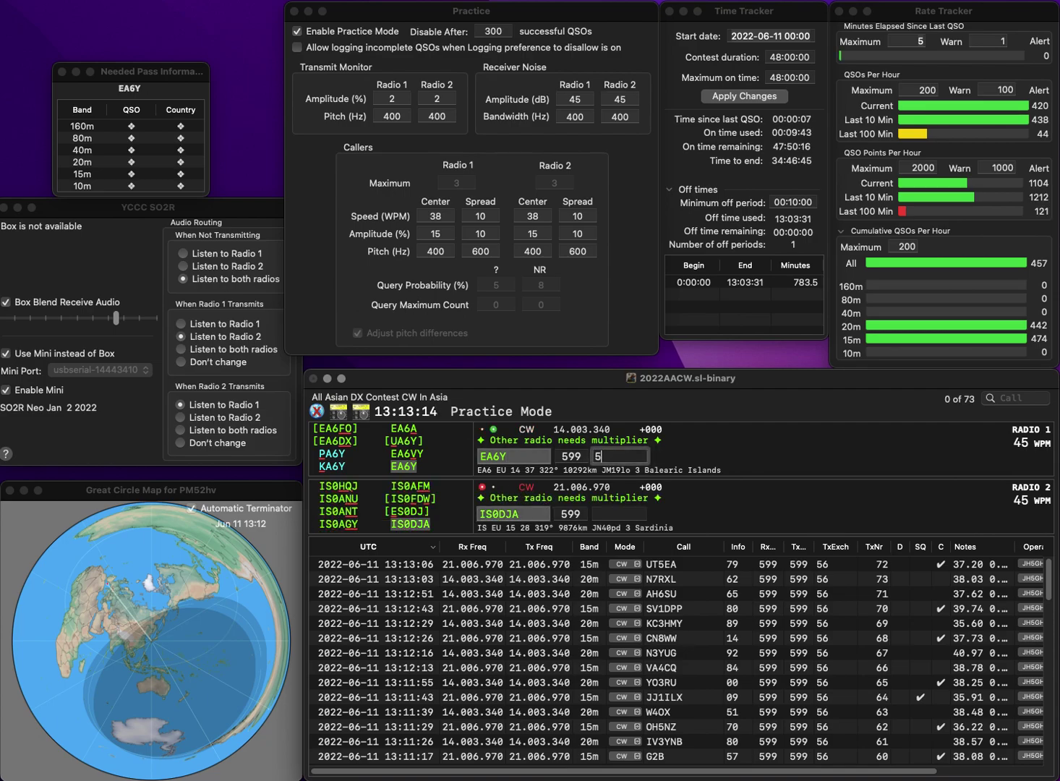
text(7)
key(Return)
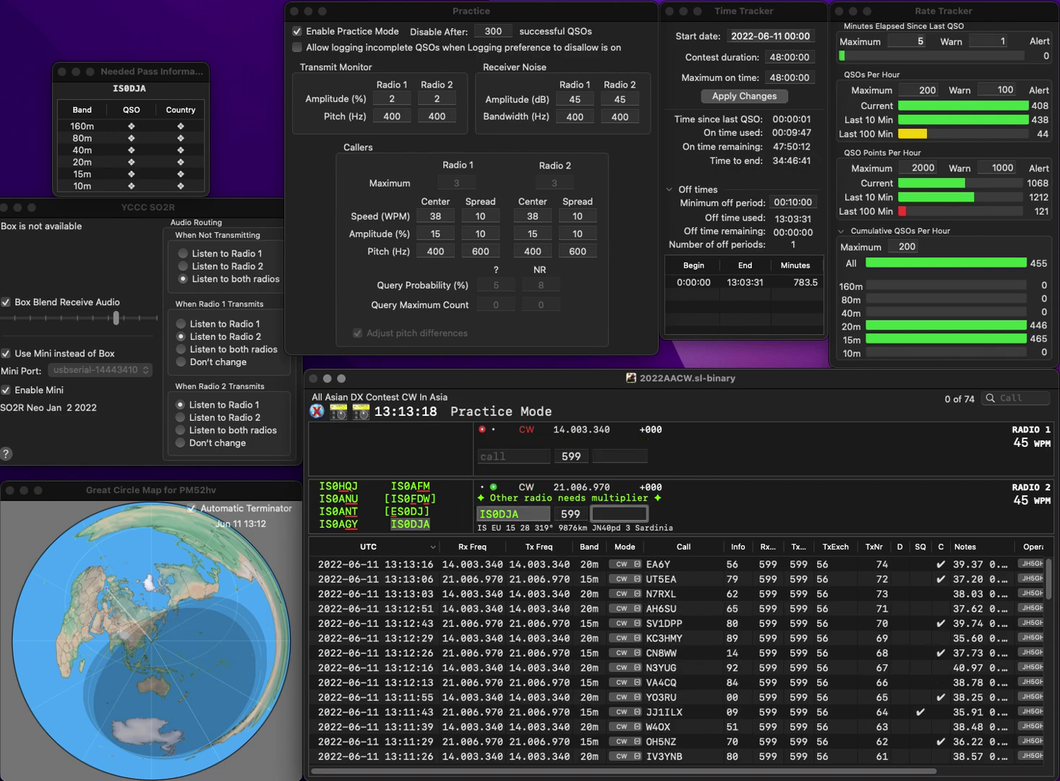
text(36)
key(Return)
text(VE3OU)
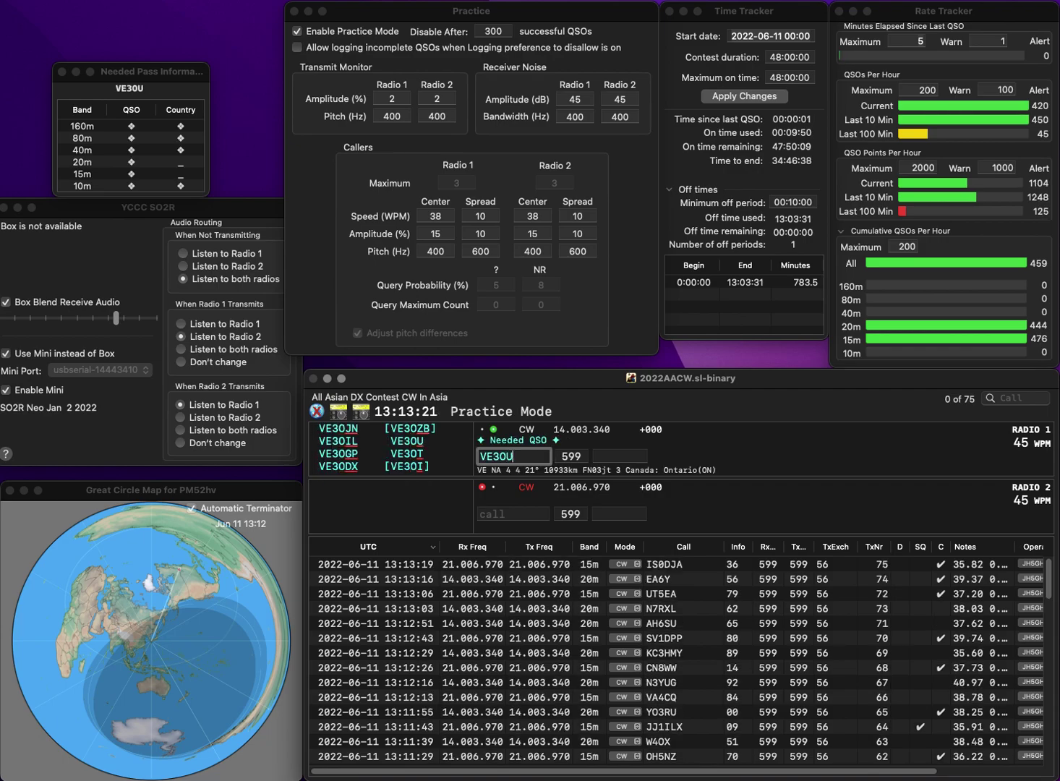
key(Return)
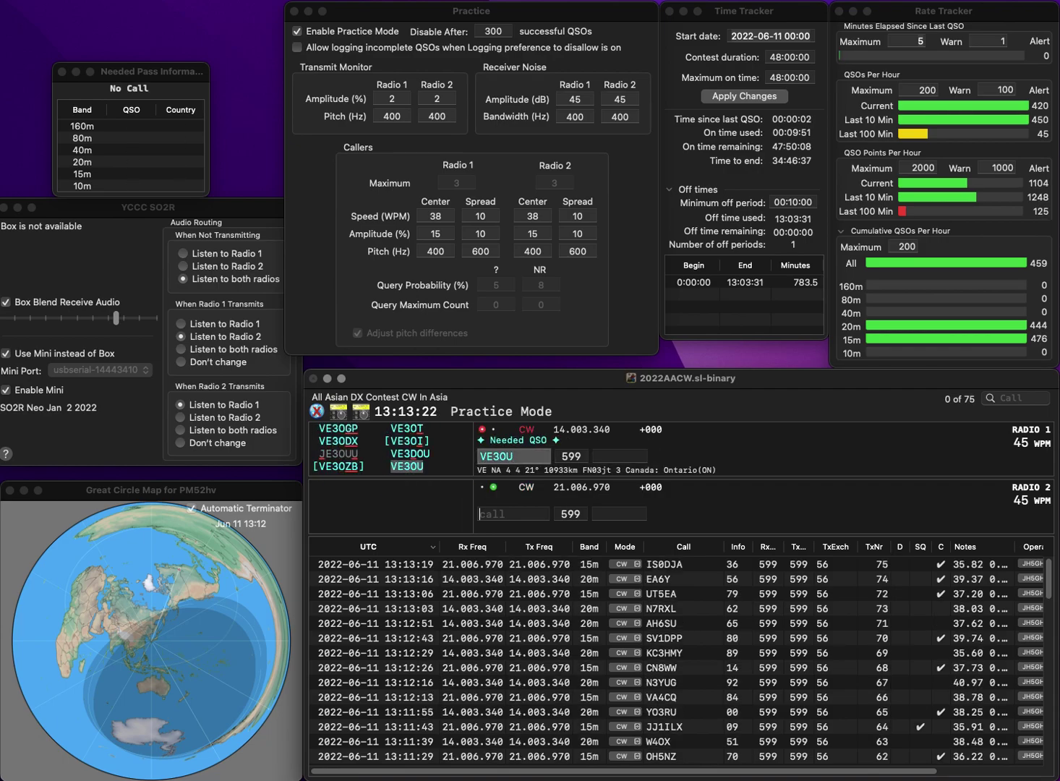
text(SV2GSP)
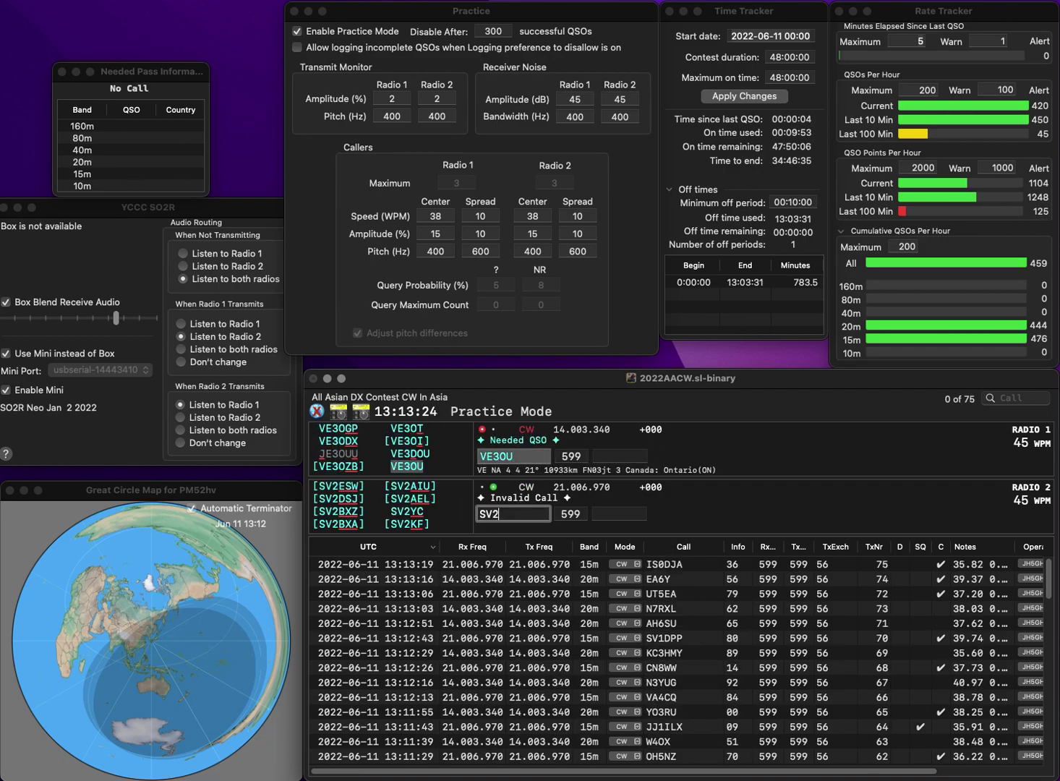
key(Left)
key(BackSpace)
text(1)
key(Return)
- Log VE3OU on Radio 1 with received exchange 64 and SV1GSP on Radio 2 with 02
key(space)
key(space)
text(64)
key(Return)
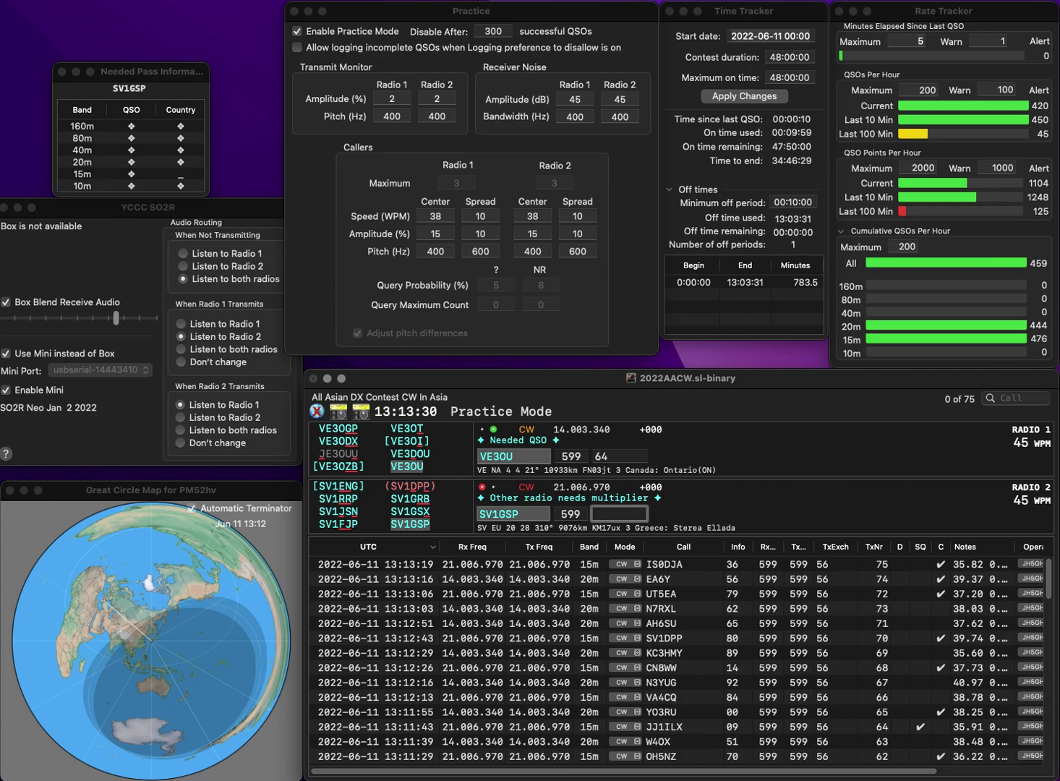
text(02)
key(Return)
text(KD)
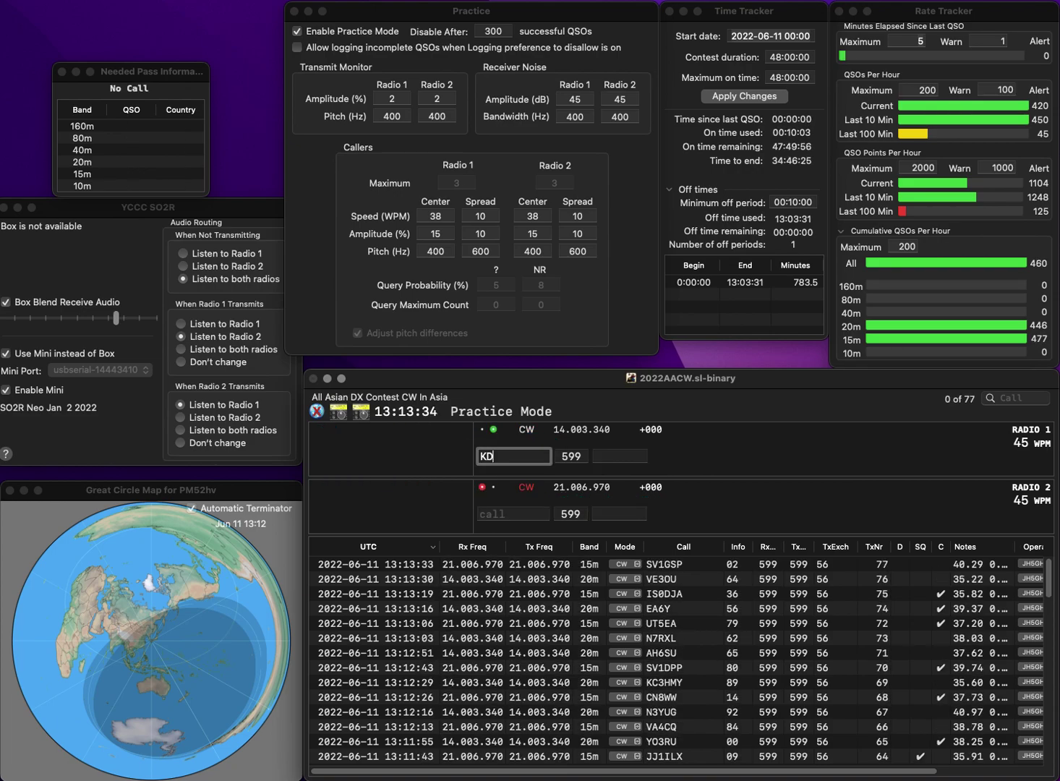
text(L3AMC)
key(Home)
key(Delete)
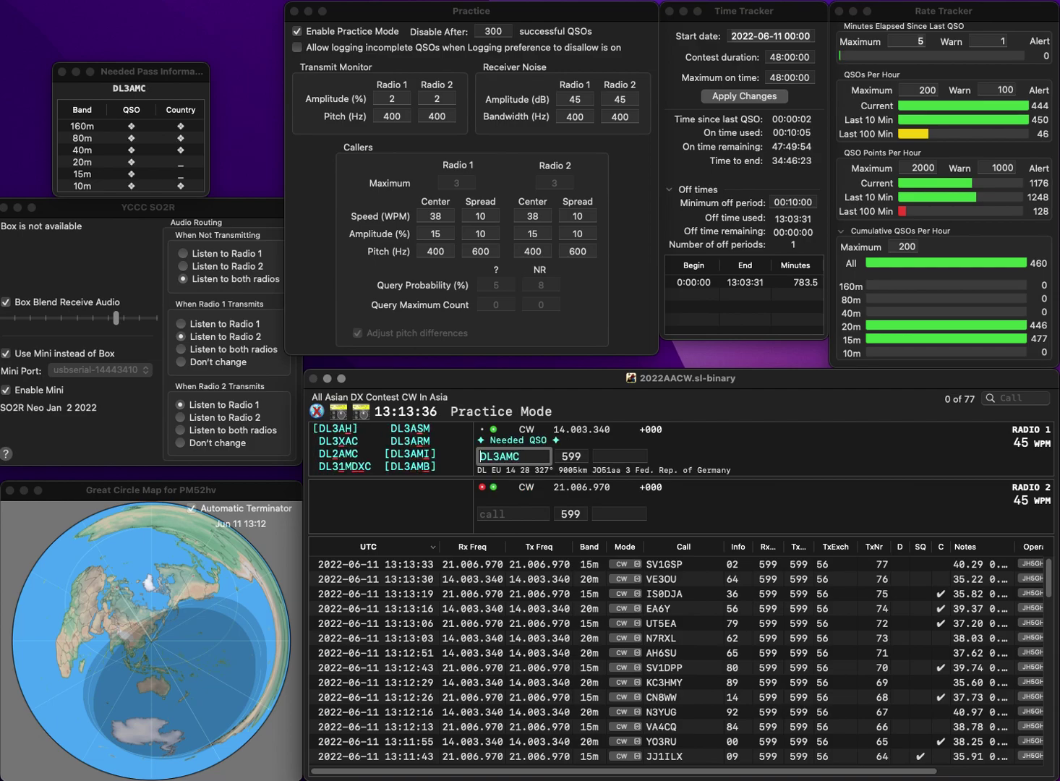
key(Return)
text(8XN)
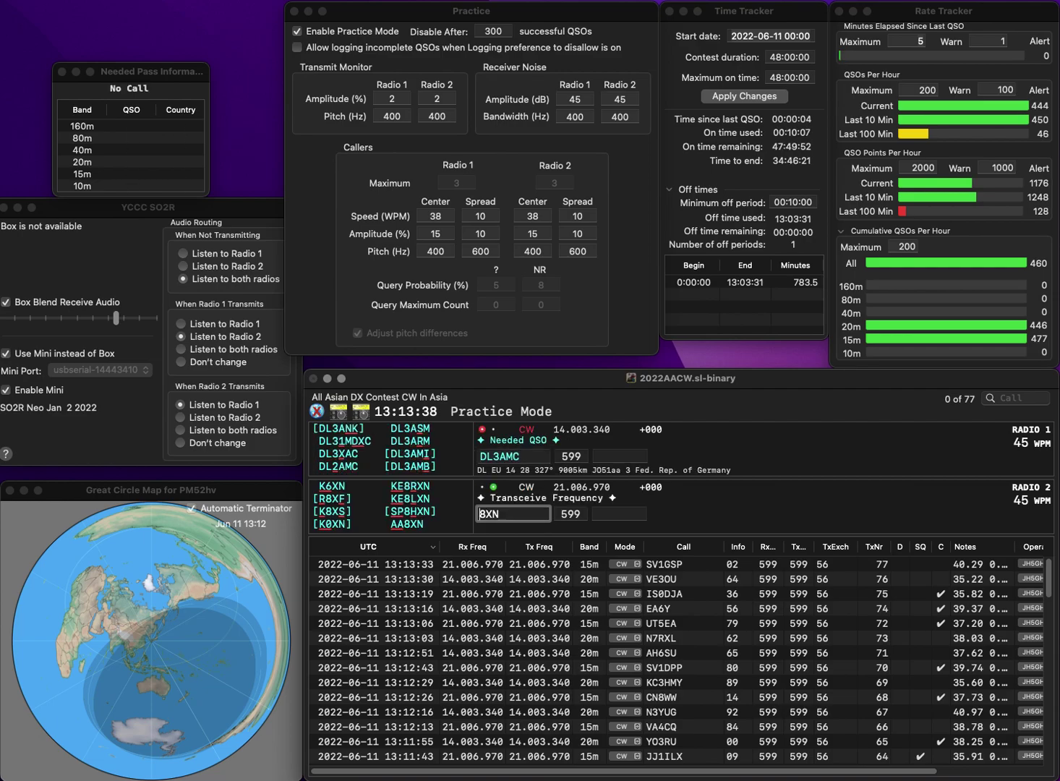
key(super+Left)
text(W)
key(Return)
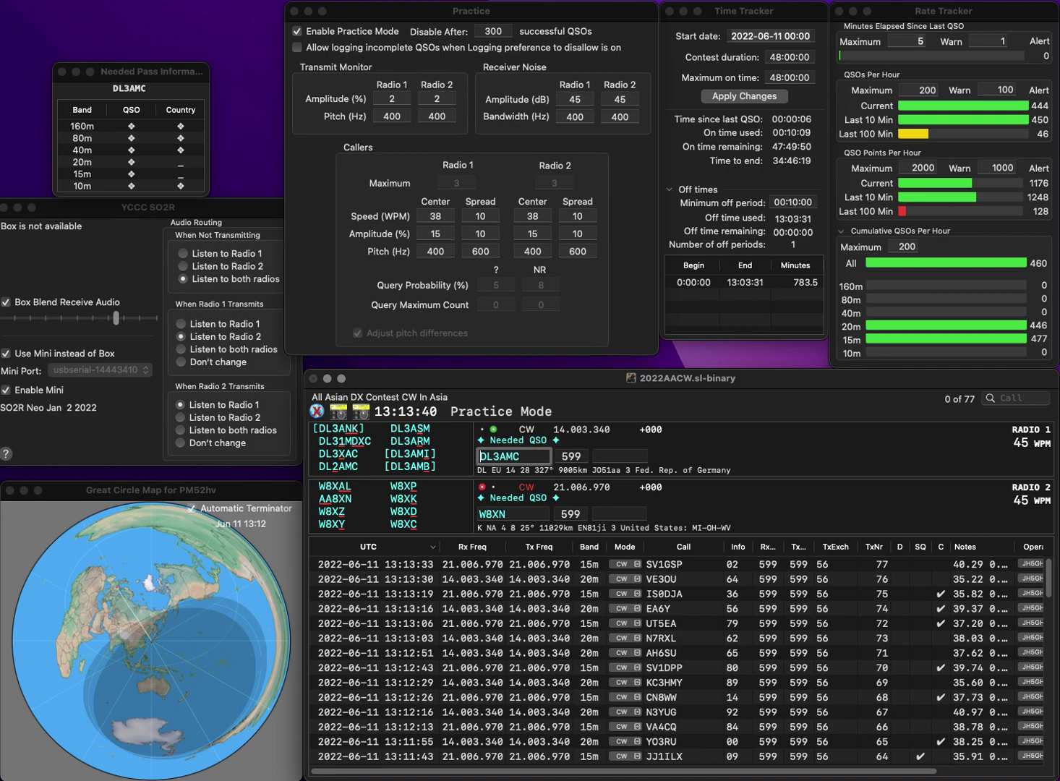
- Correct the calls to DL2AMC on Radio 1 and W8QN on Radio 2, and answer both stations
text(2)
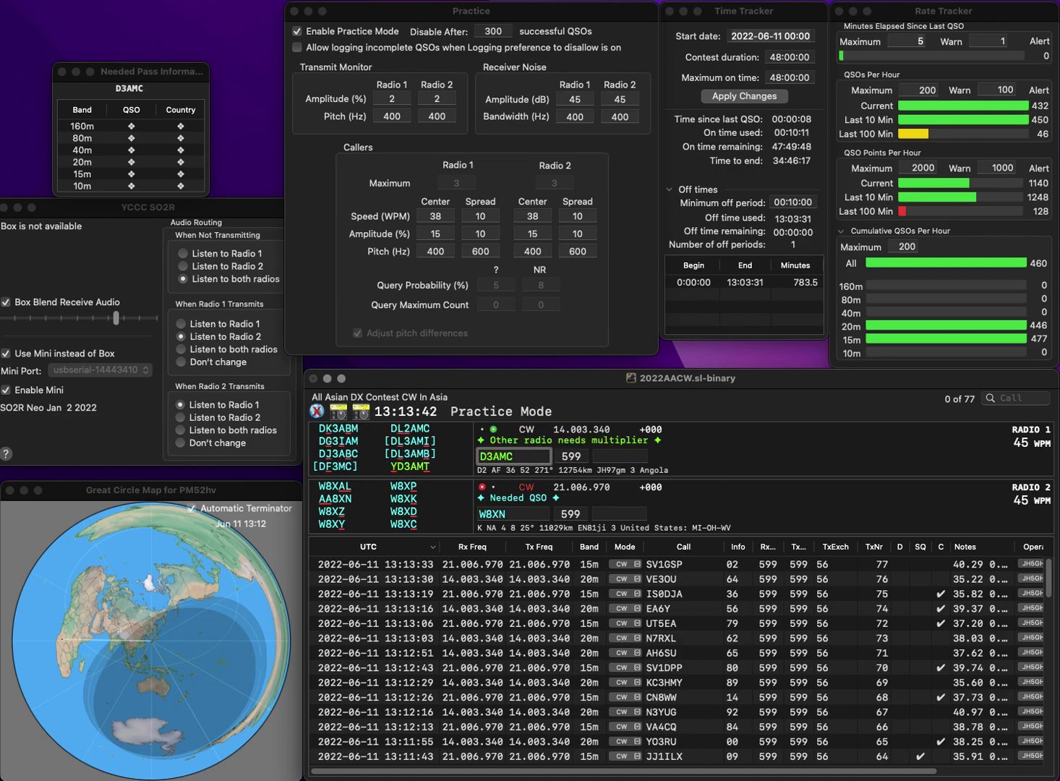
key(Delete)
key(Return)
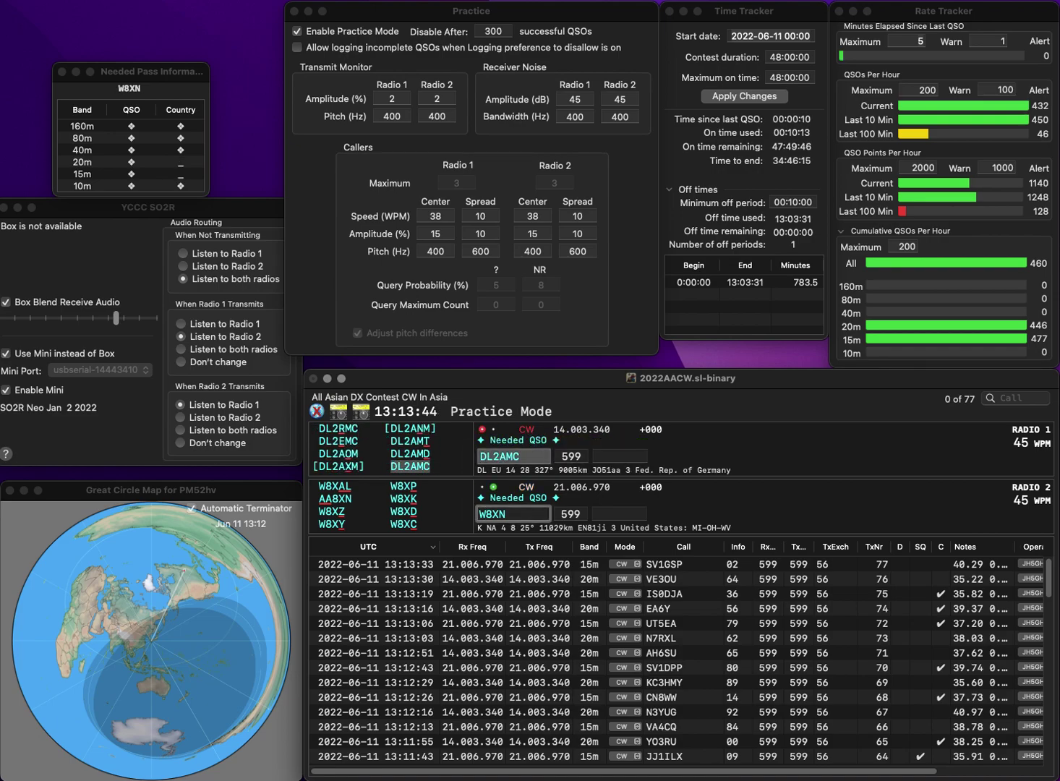
key(Delete)
text(Q)
key(Return)
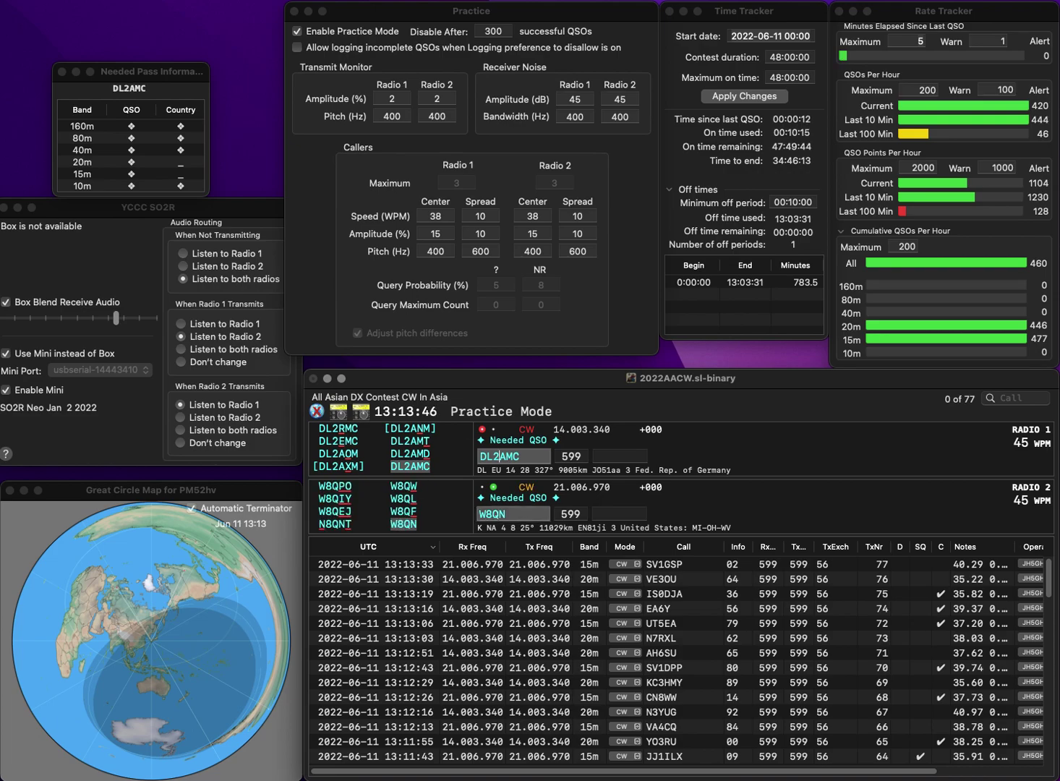
text(21)
key(Return)
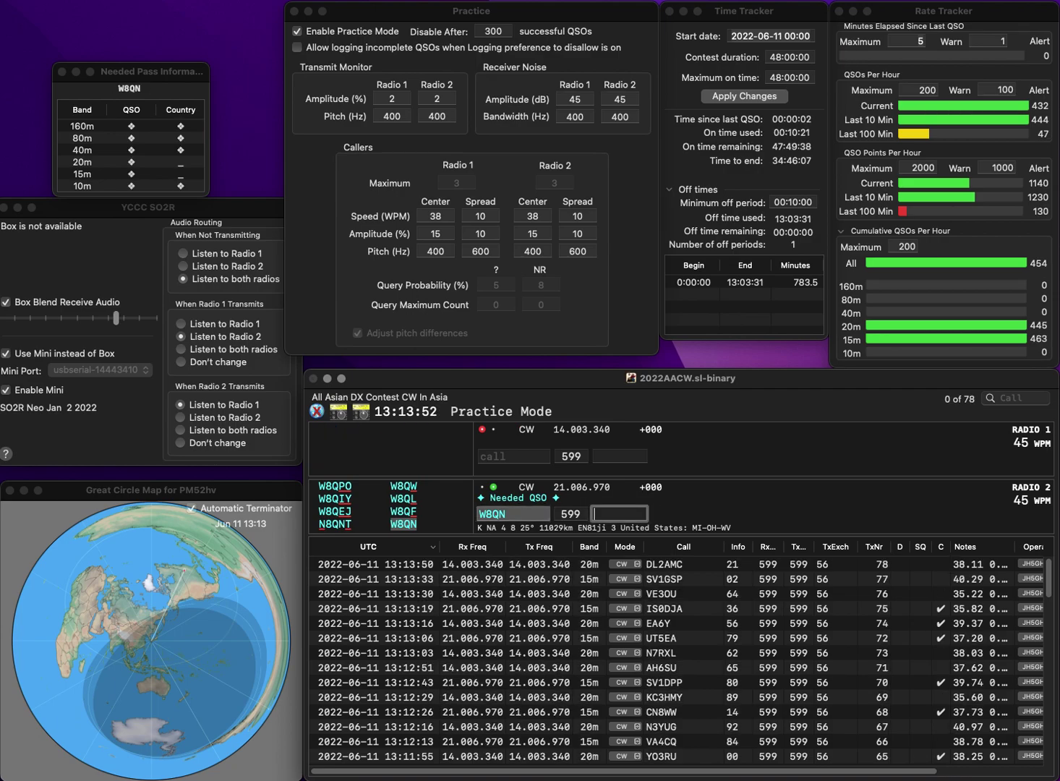
text(79)
key(Return)
text(VA7RYL)
key(Return)
text(SP)
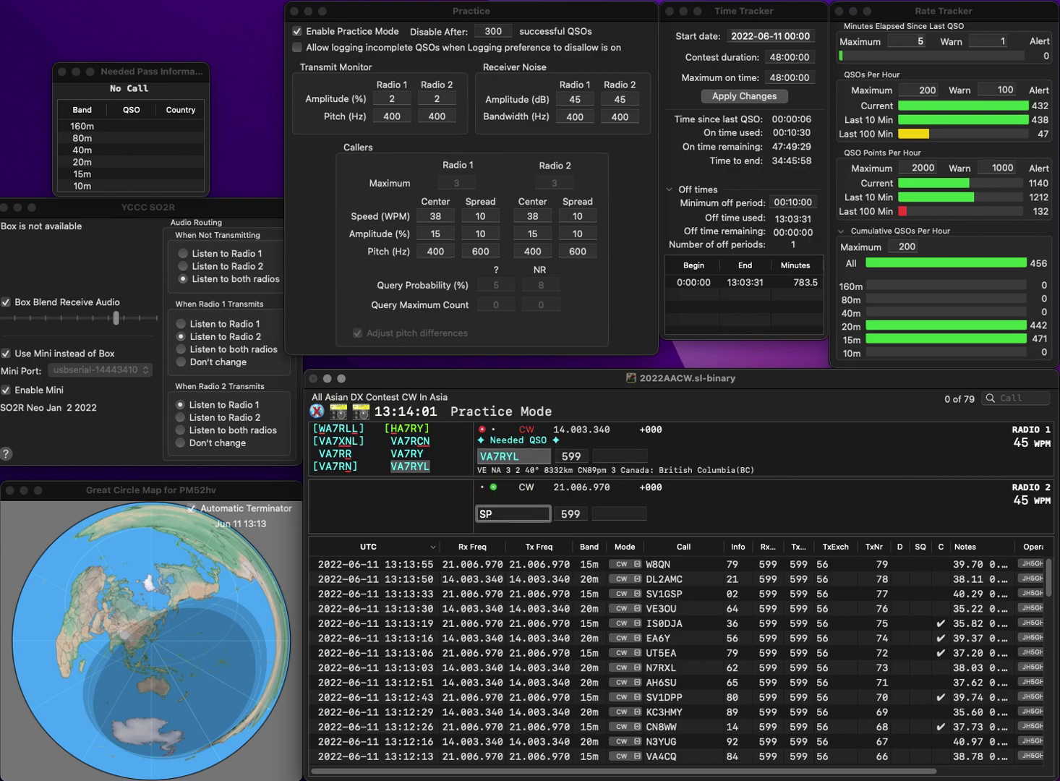
text(4CPB)
key(Return)
- Log VA7RYL on Radio 1 with received exchange 03 and SP4CPB on Radio 2 with 80
key(space)
text(03)
key(Return)
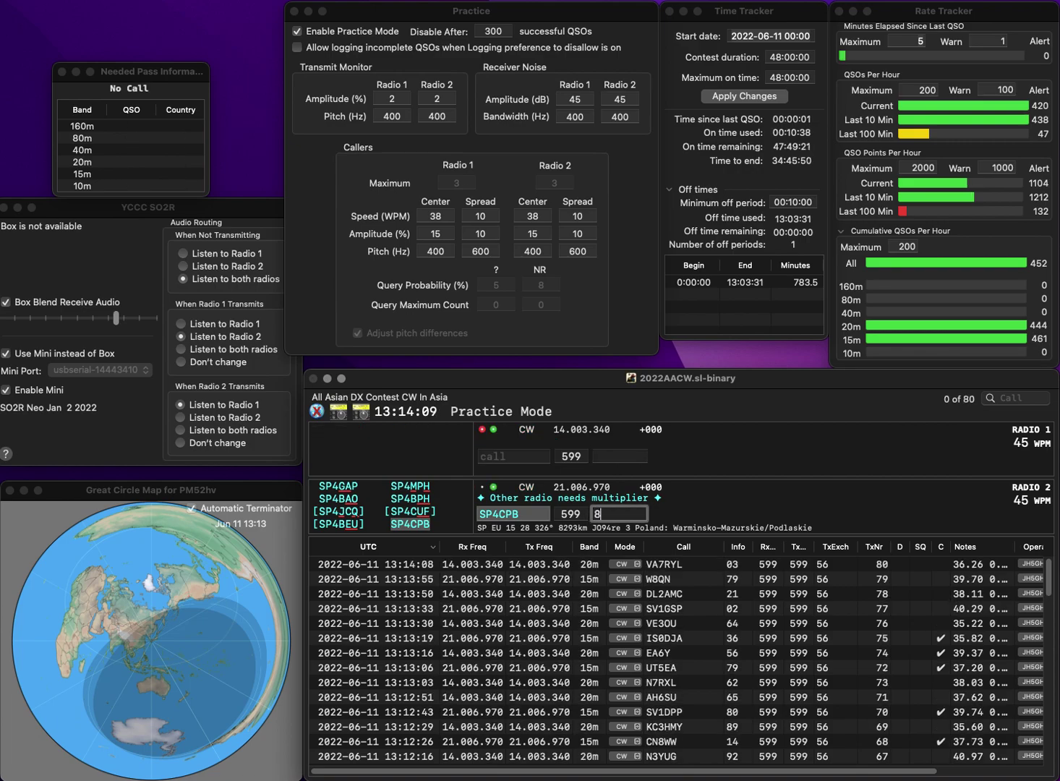
key(Return)
- Enter and send N4NCO on Radio 1 and the partial call 2MER on Radio 2
text(N)
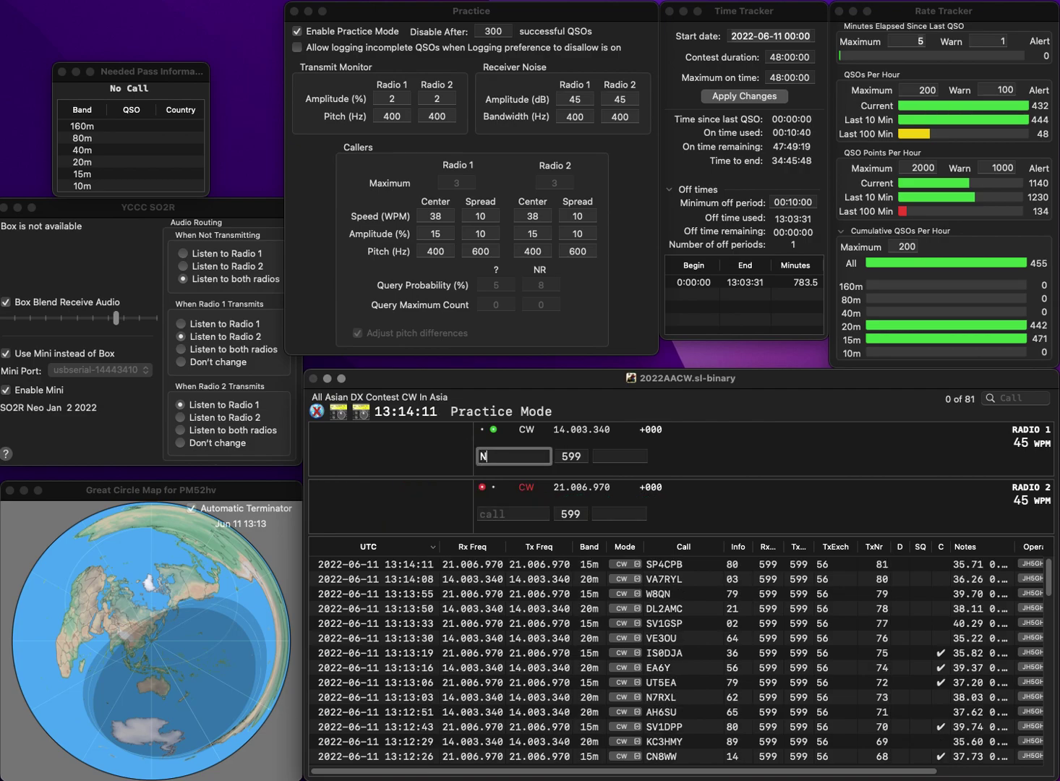
text(CON4NCO)
key(Return)
text(2M)
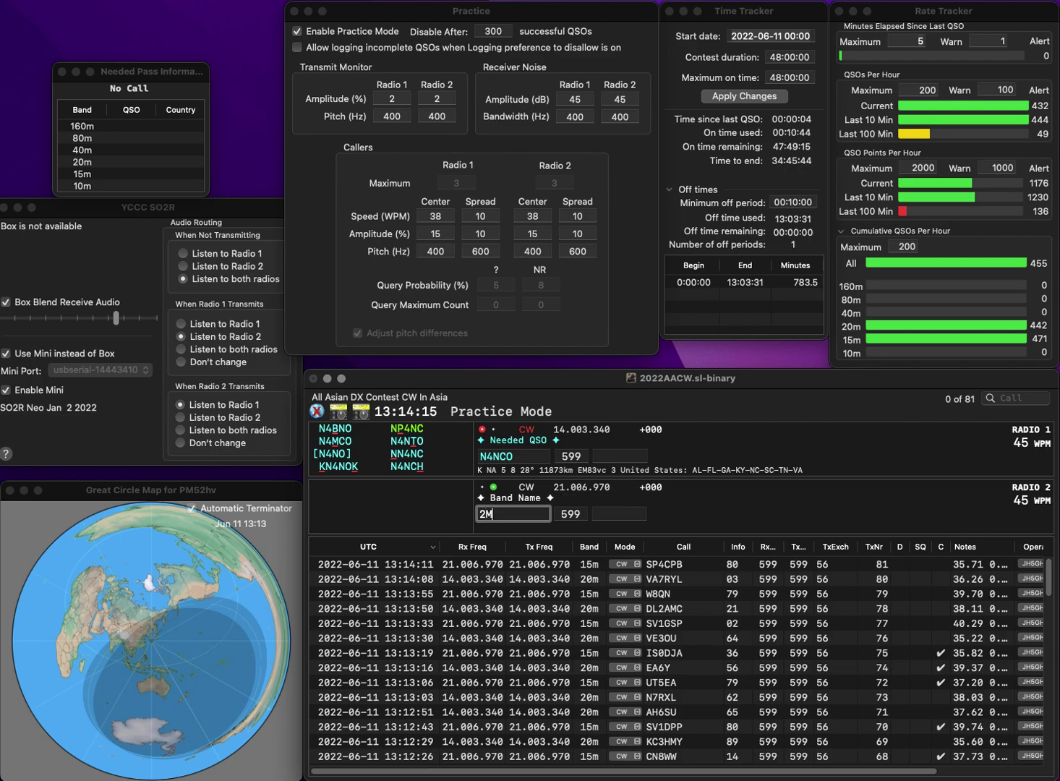
text(ER)
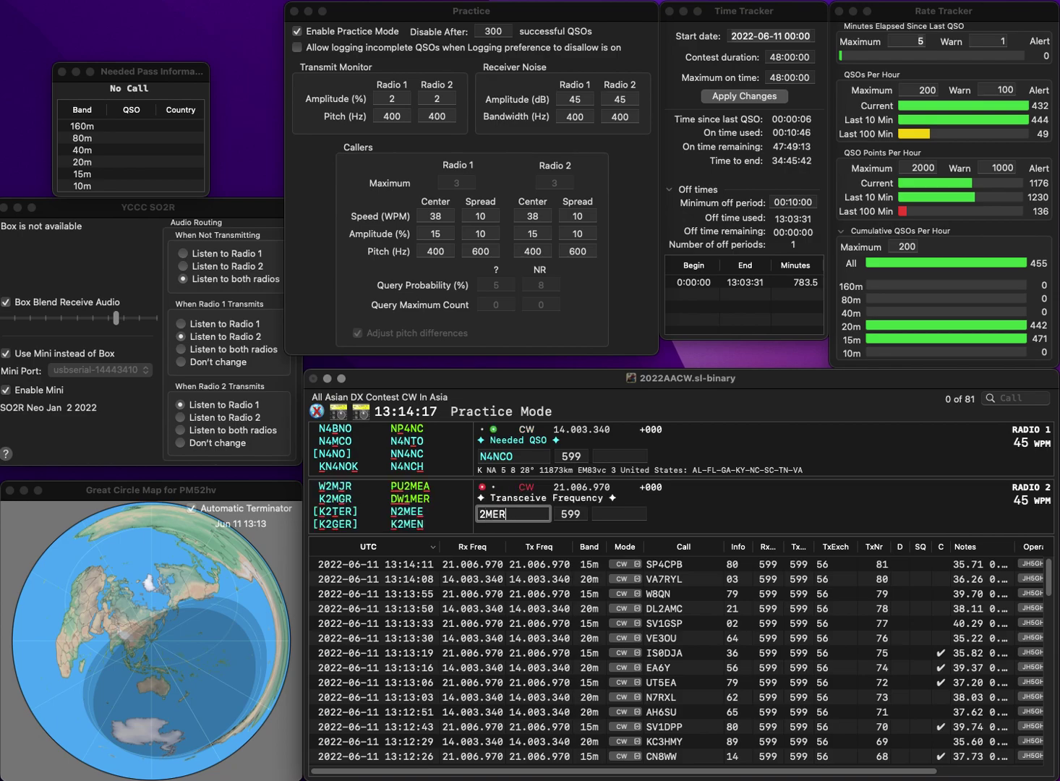
key(Return)
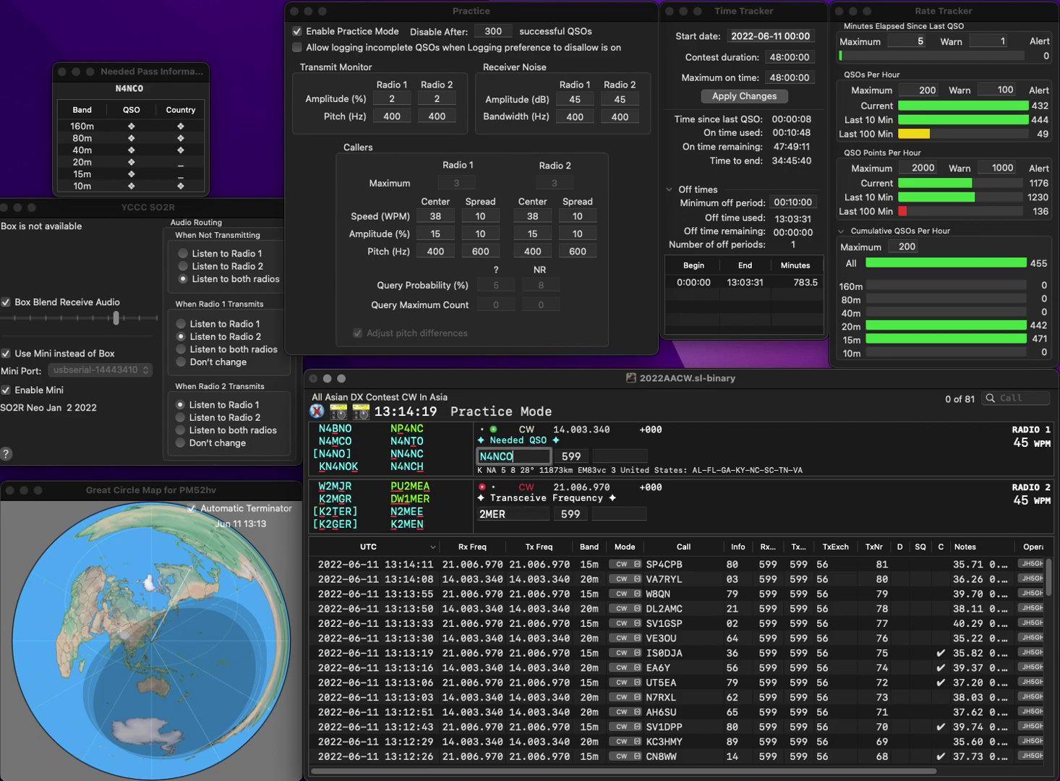
- Correct the Radio 1 call to K4NCO, complete the Radio 2 call as DM2MER, and answer both stations
key(Home)
text(K)
key(Delete)
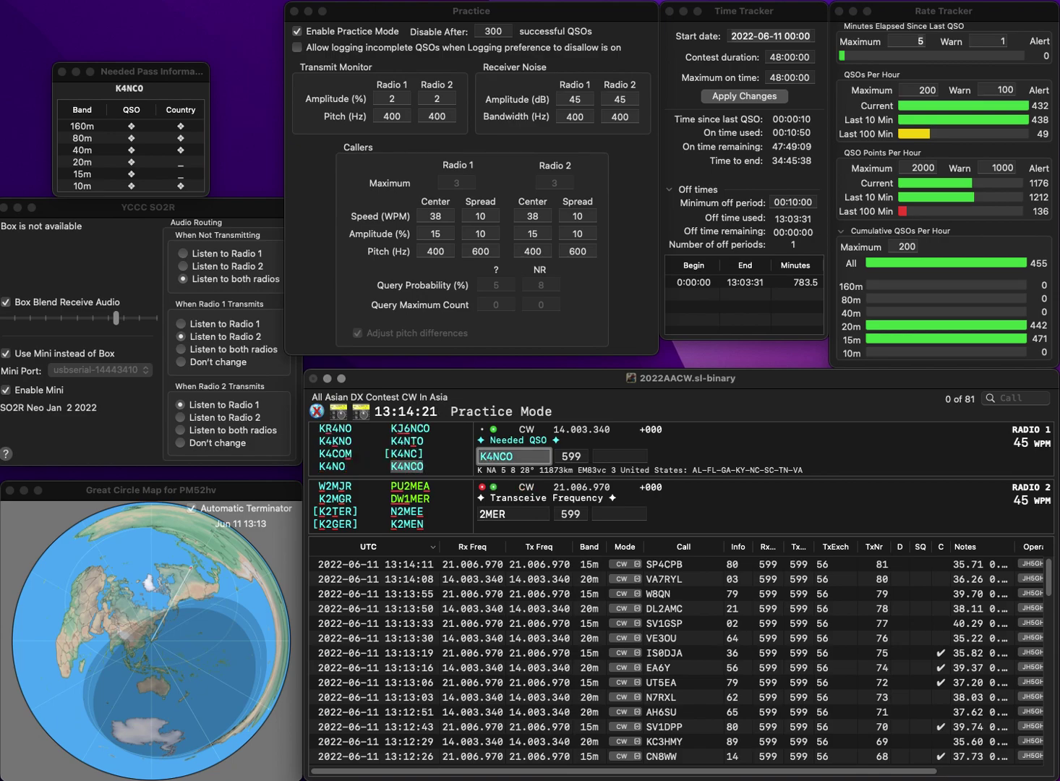
key(Return)
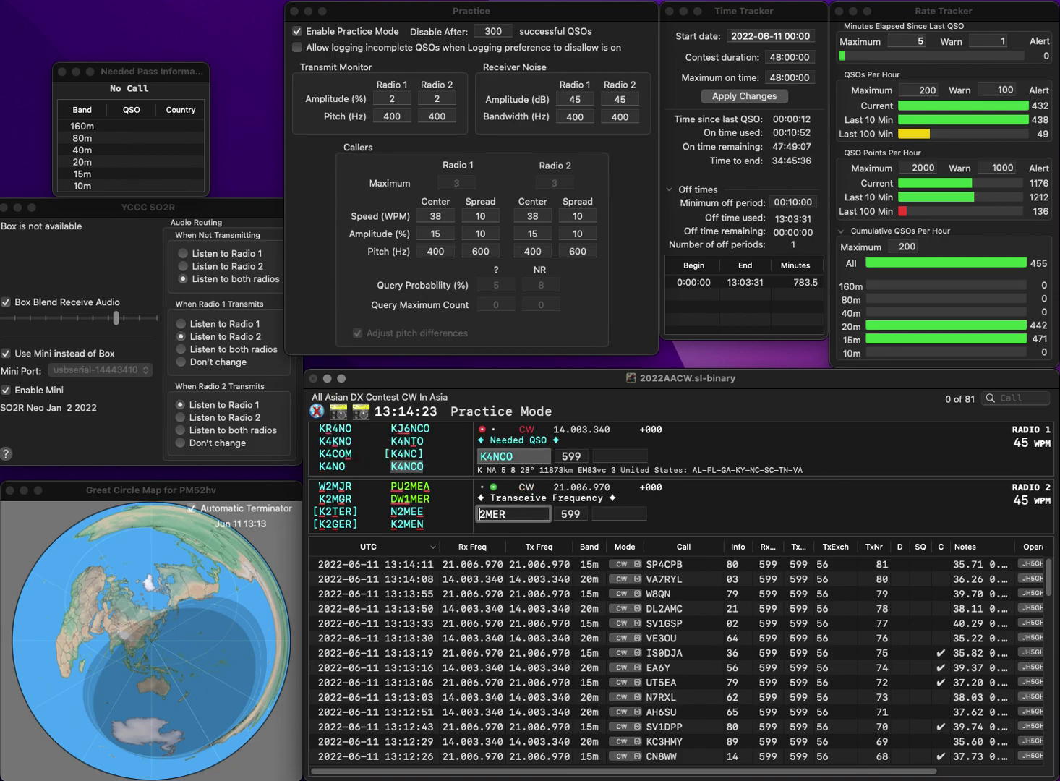
text(DM)
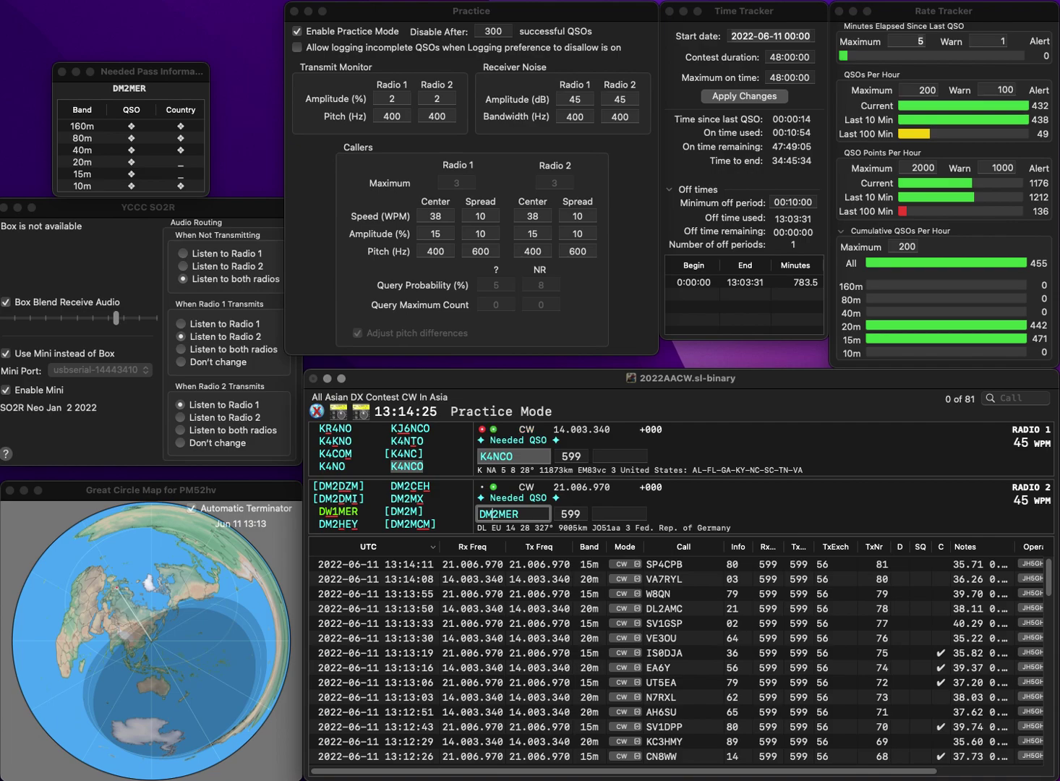
key(Return)
text(60)
key(Return)
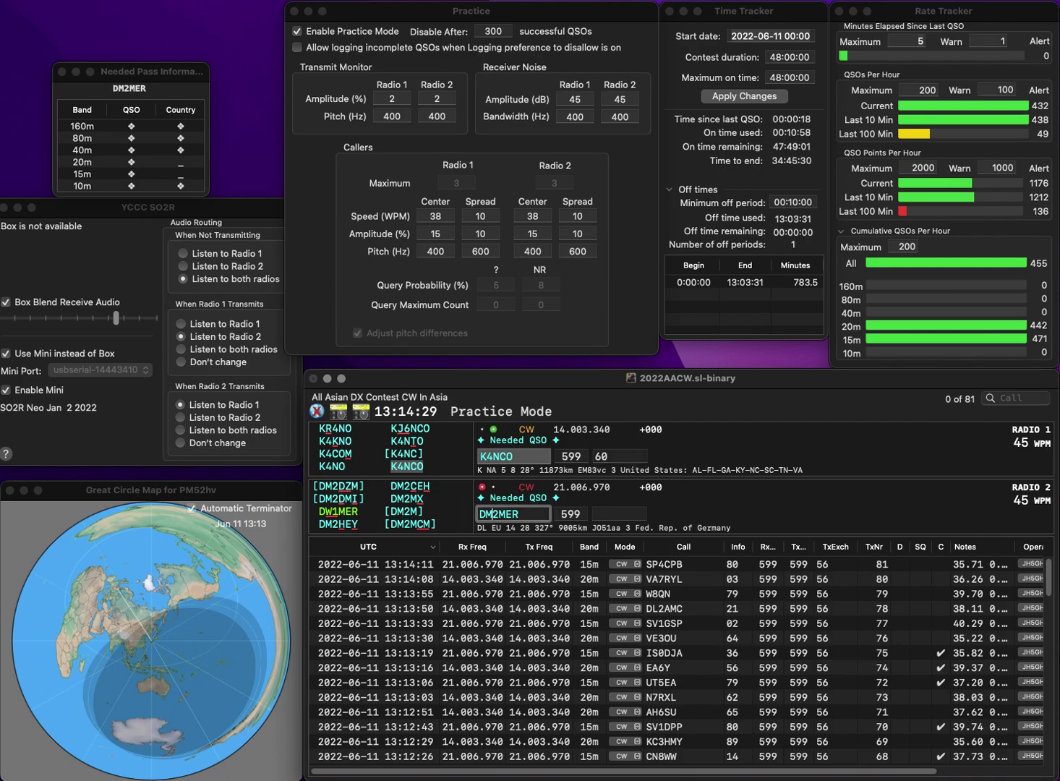
key(Left)
key(Left)
key(Left)
key(Left)
key(BackSpace)
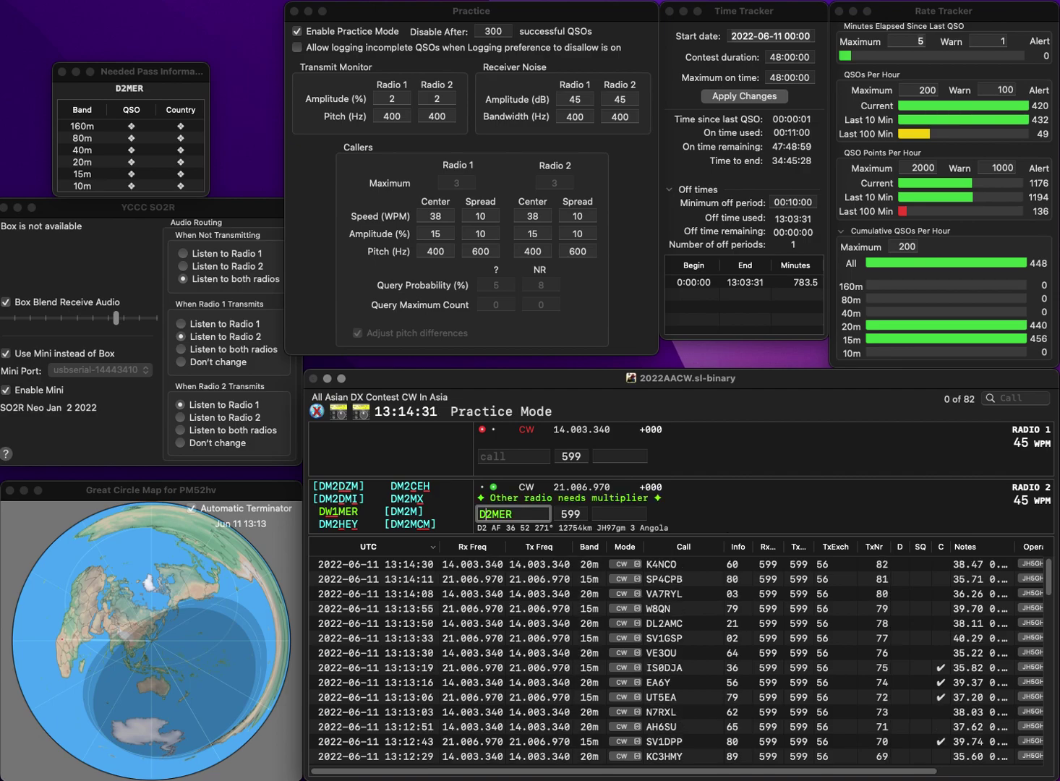
text(W)
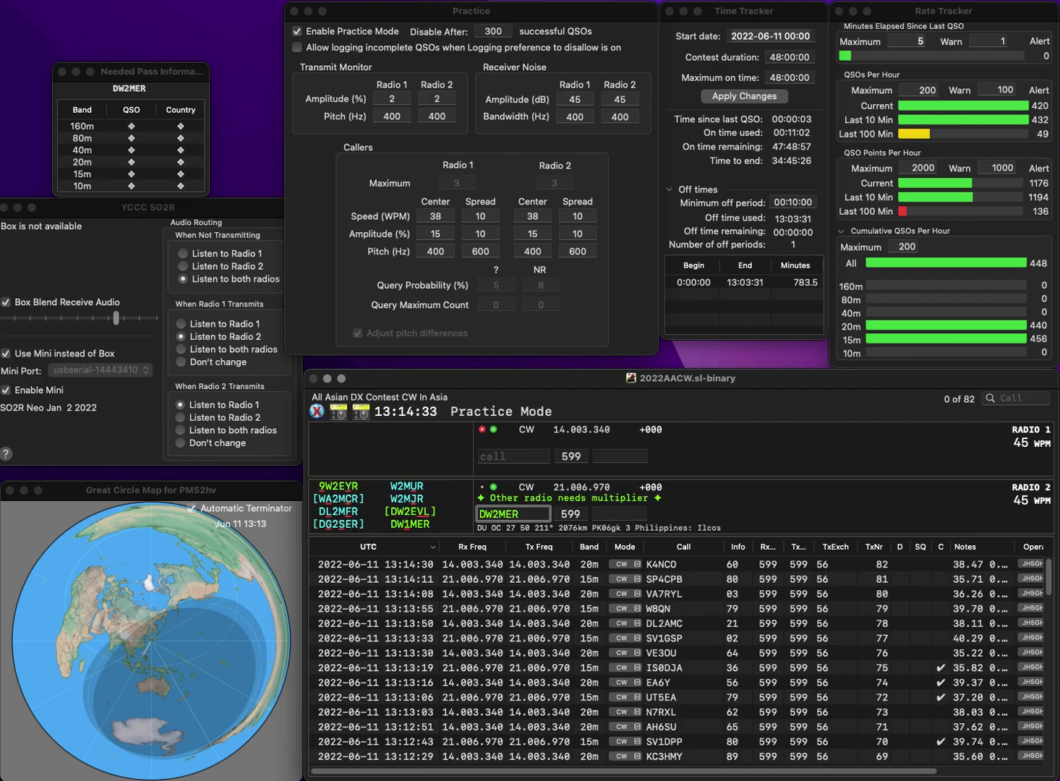
key(BackSpace)
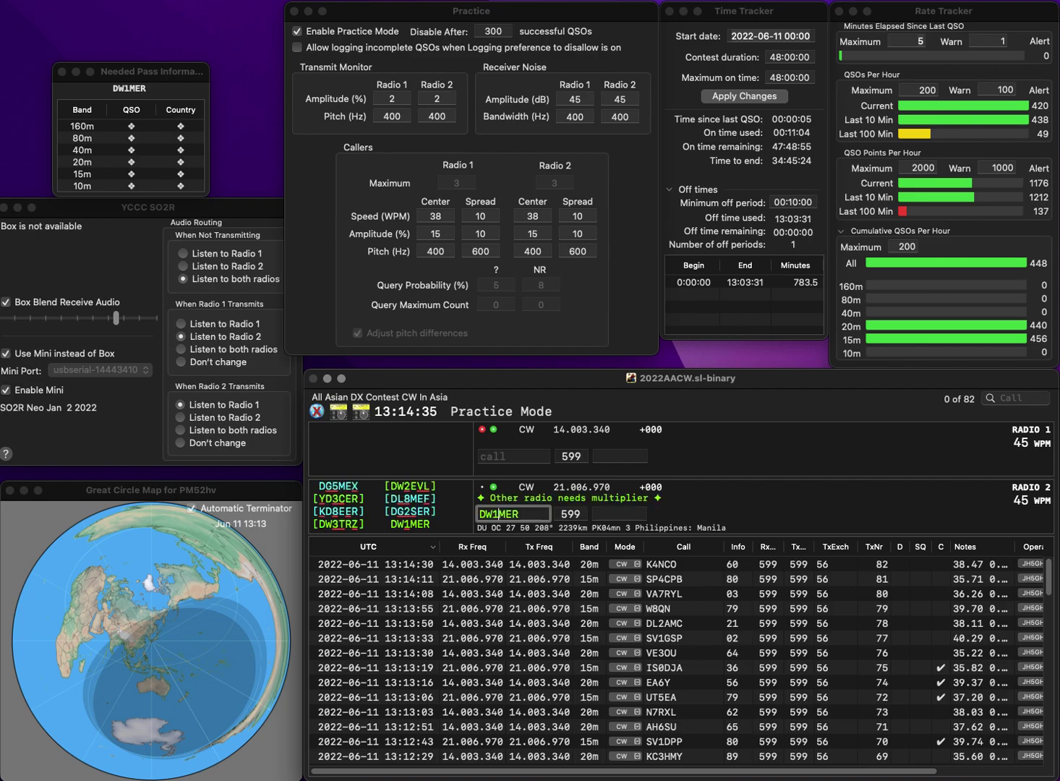
text(1)
key(Return)
text(S)
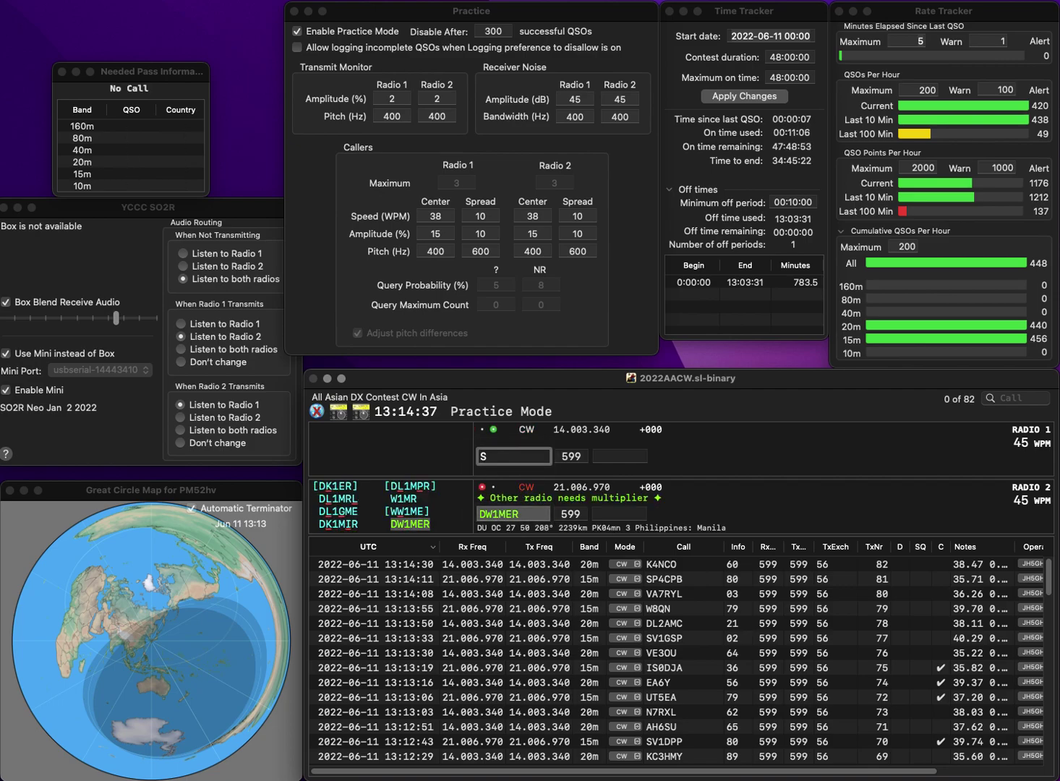
text(53ATT)
key(Return)
text(27)
key(Return)
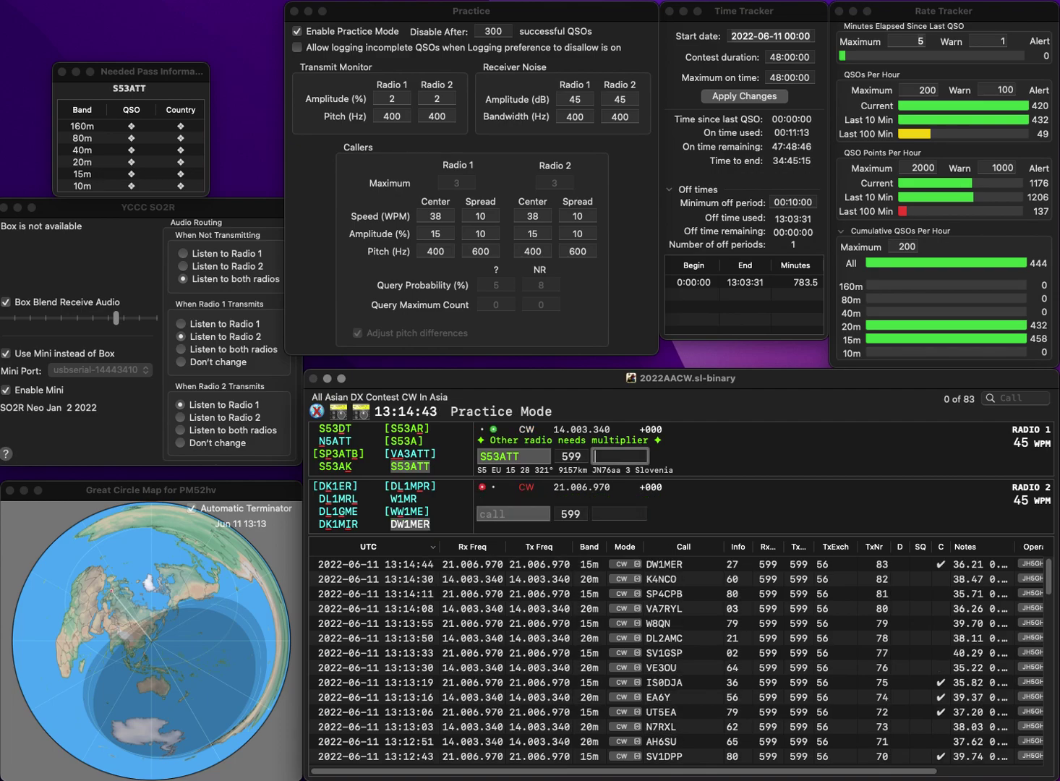
text(27)
key(Return)
text(AI6)
key(Return)
text(JA4ISJ)
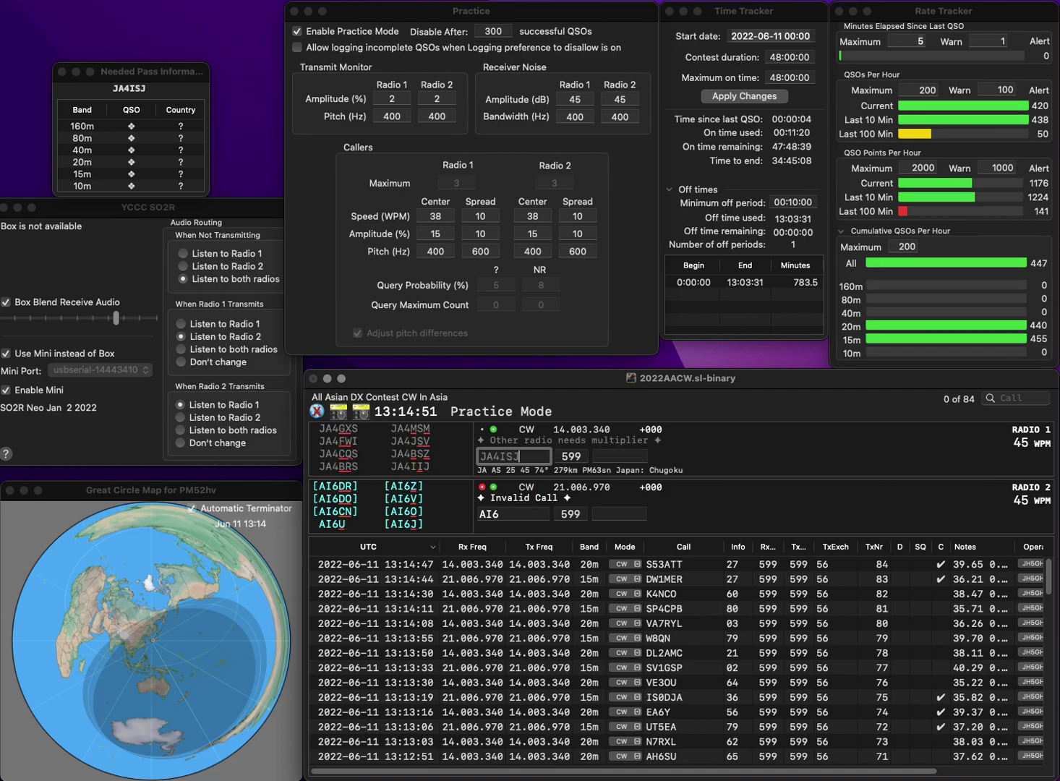
key(BackSpace)
text(I)
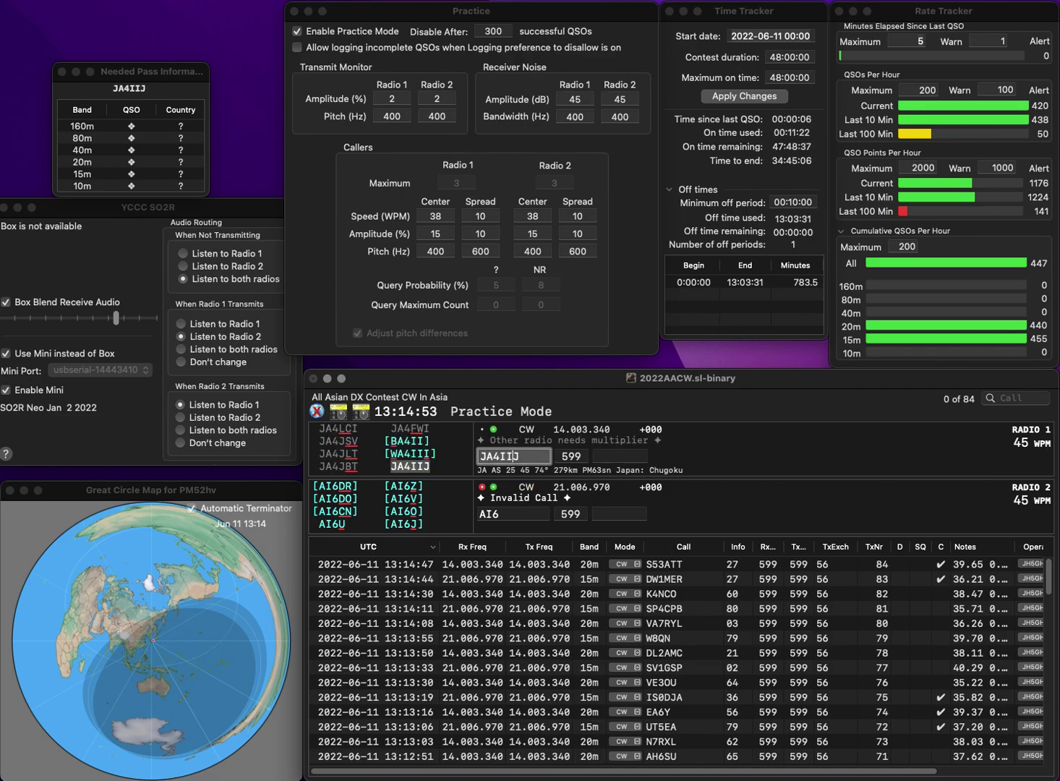
key(Return)
text(MC)
key(Return)
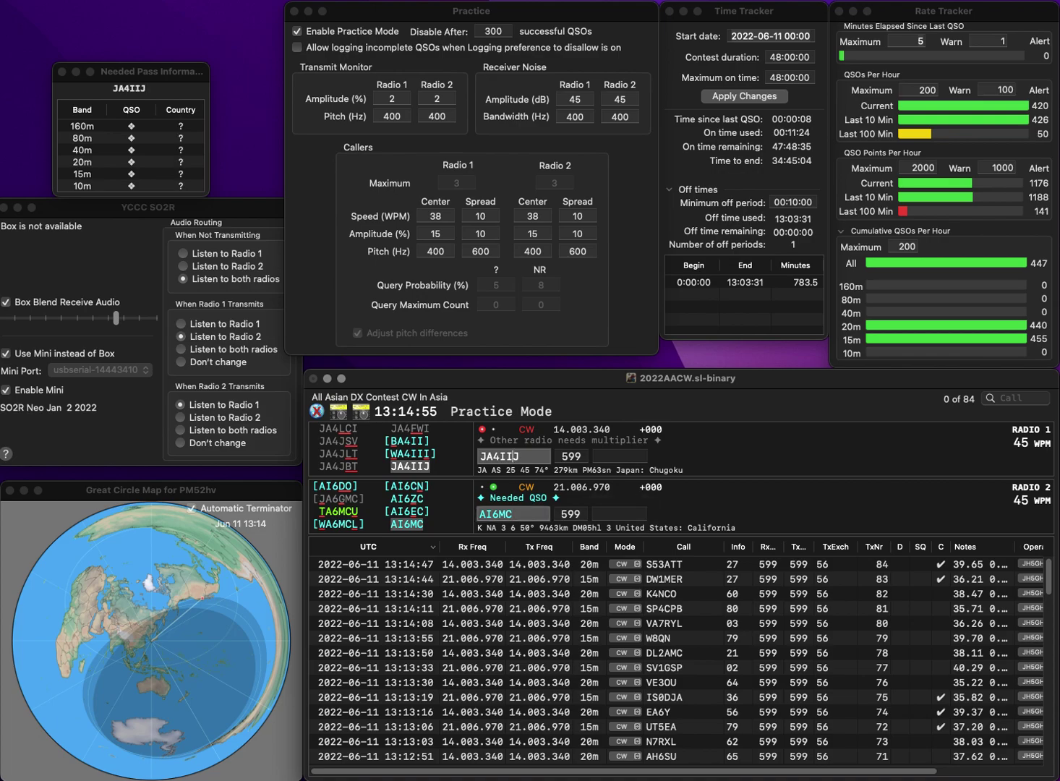
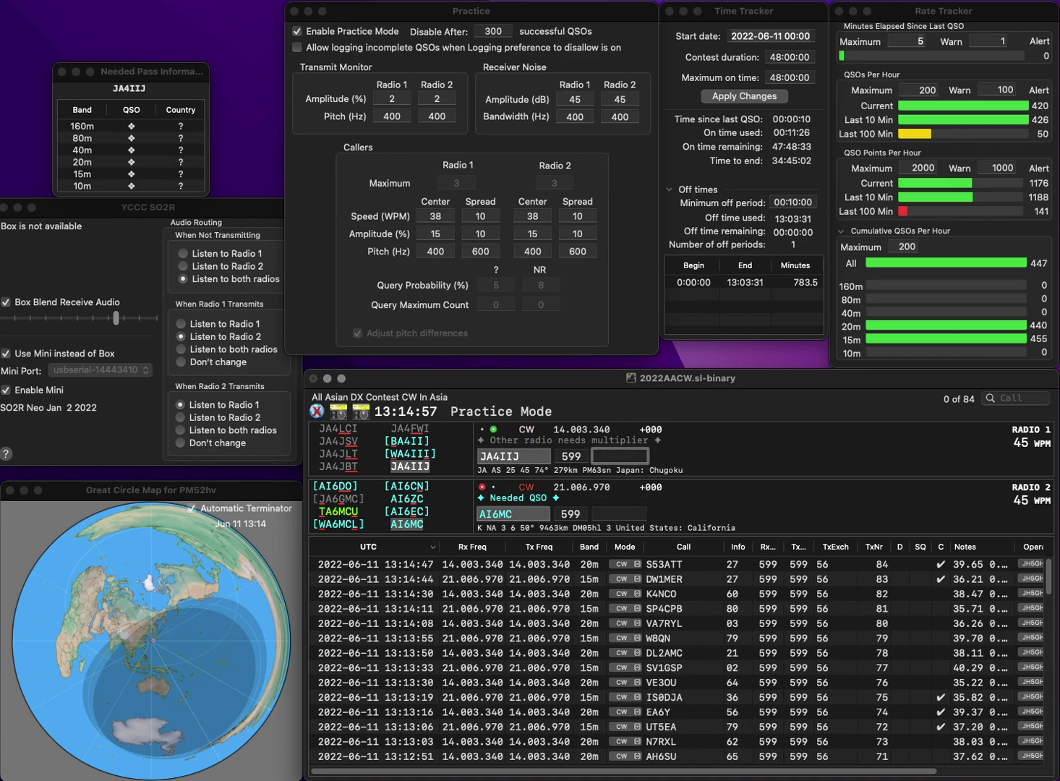
text(9)
key(Return)
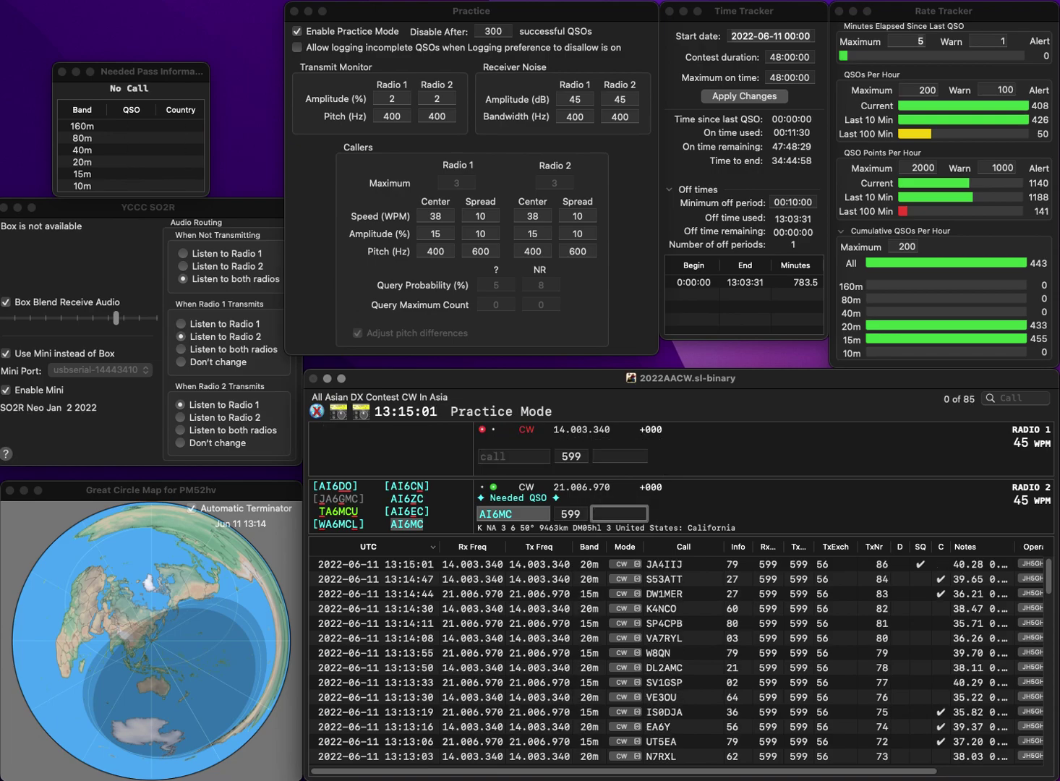
text(22)
key(Return)
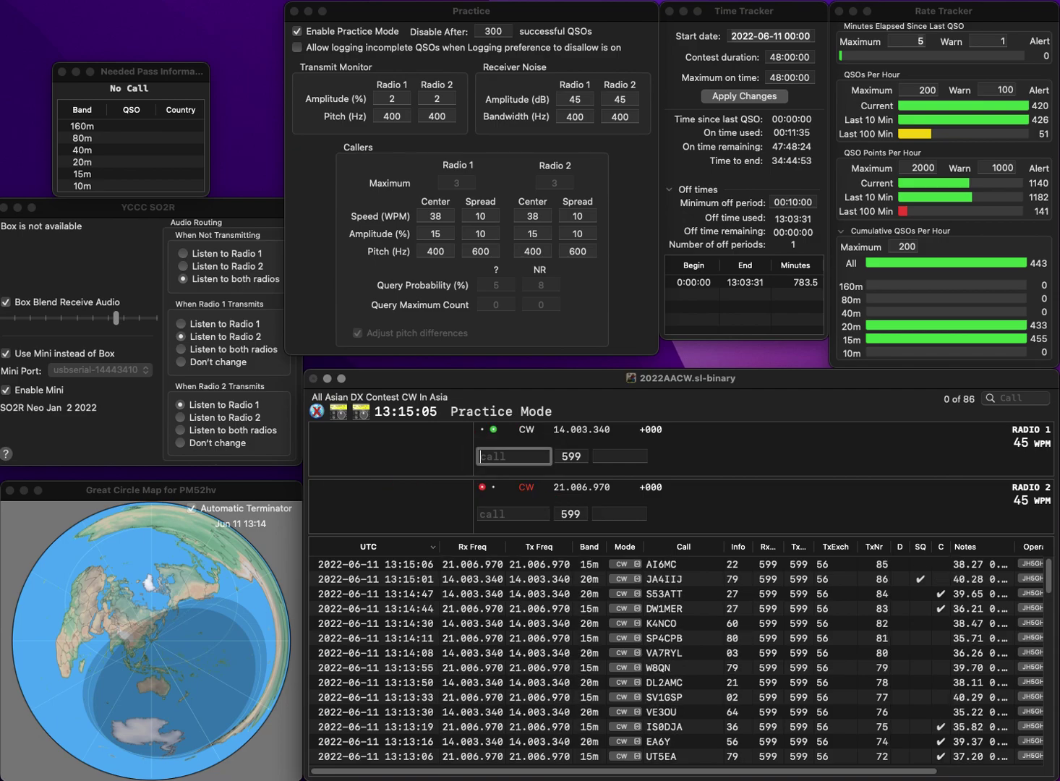
- Enter and answer K4RSA on Radio 1 and R2PA on Radio 2
text(K4RSA)
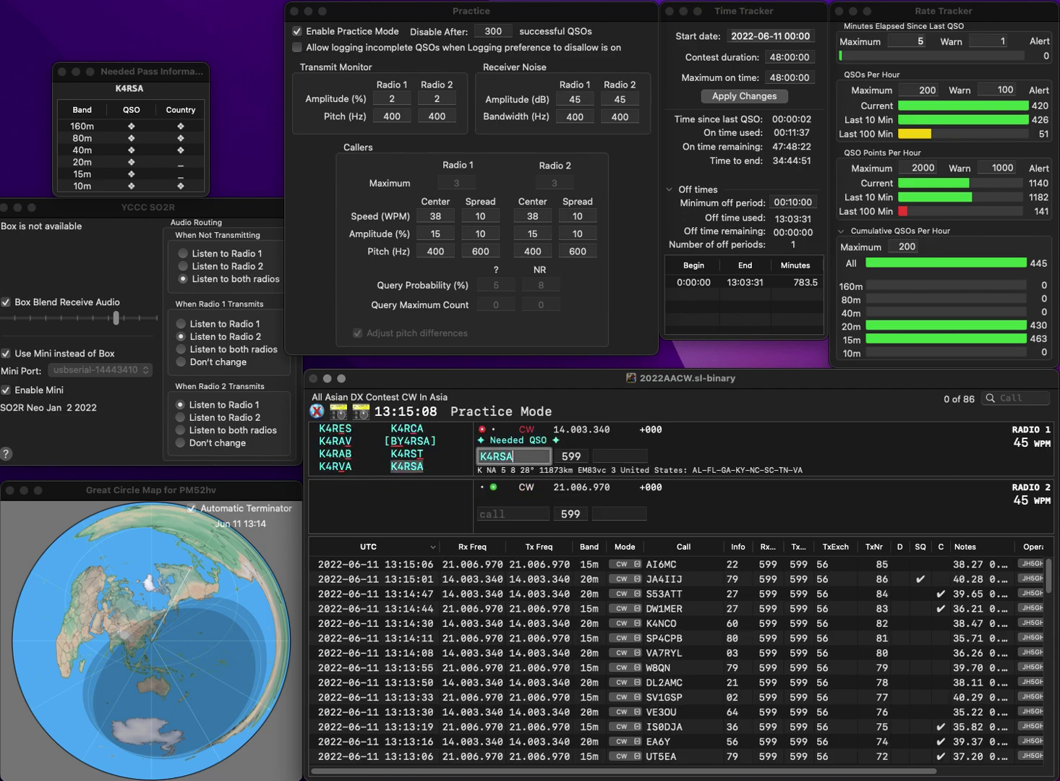
key(Return)
text(R2)
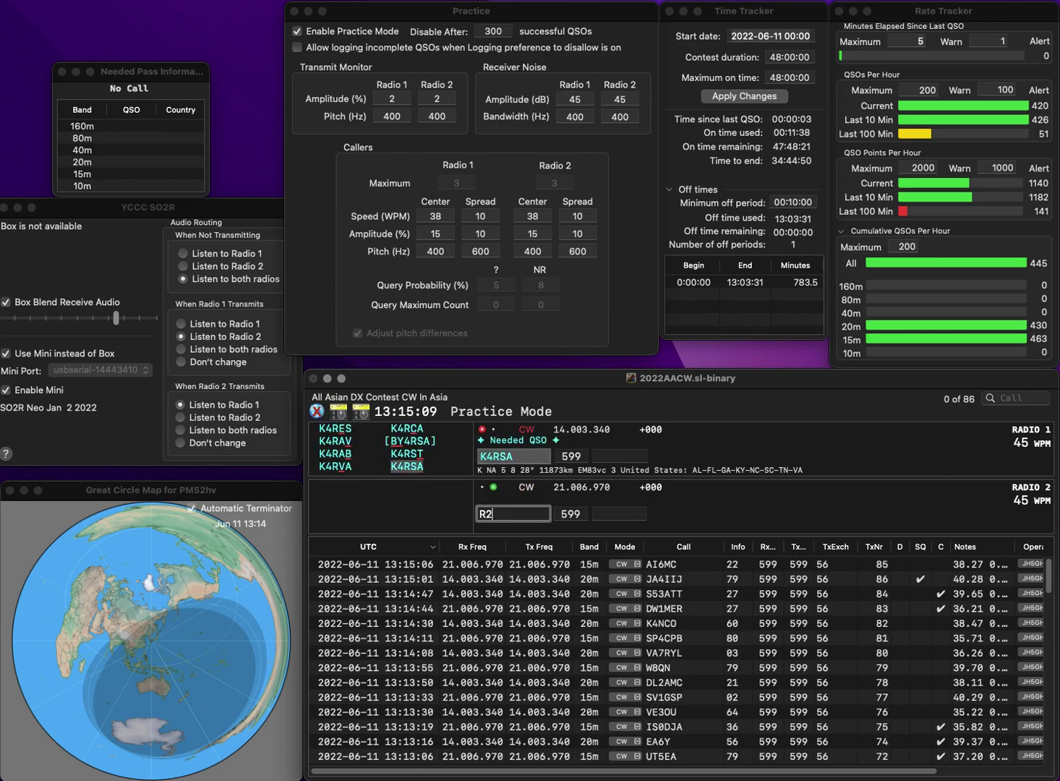
text(PA)
key(Return)
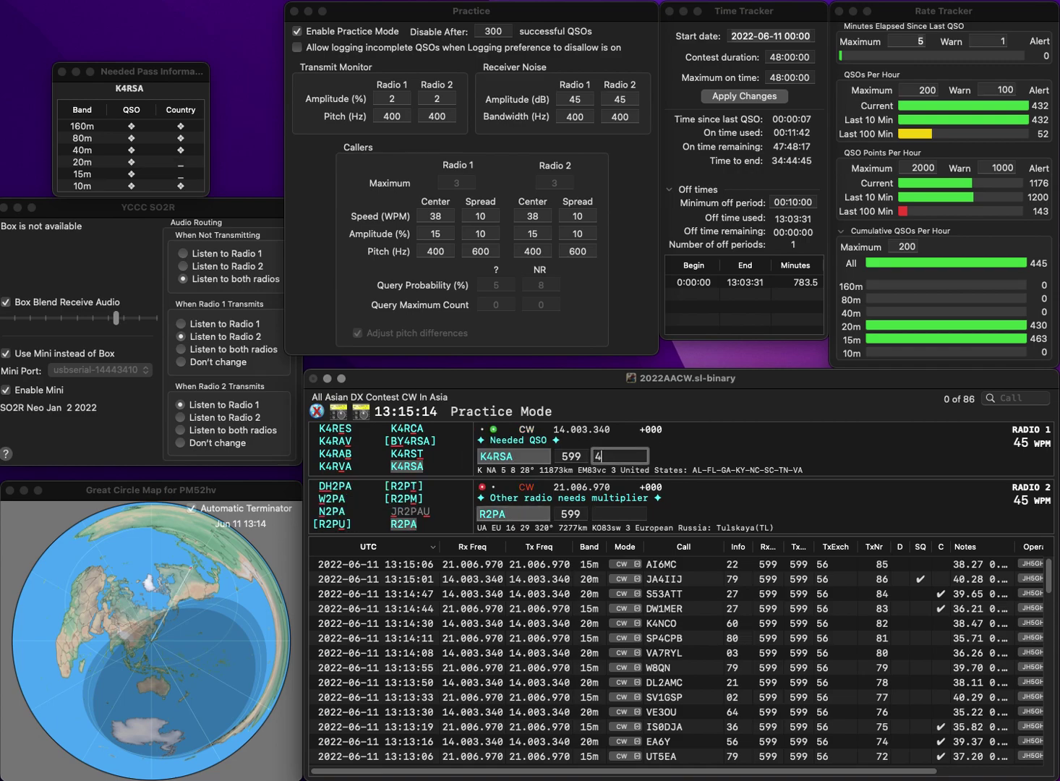
key(Return)
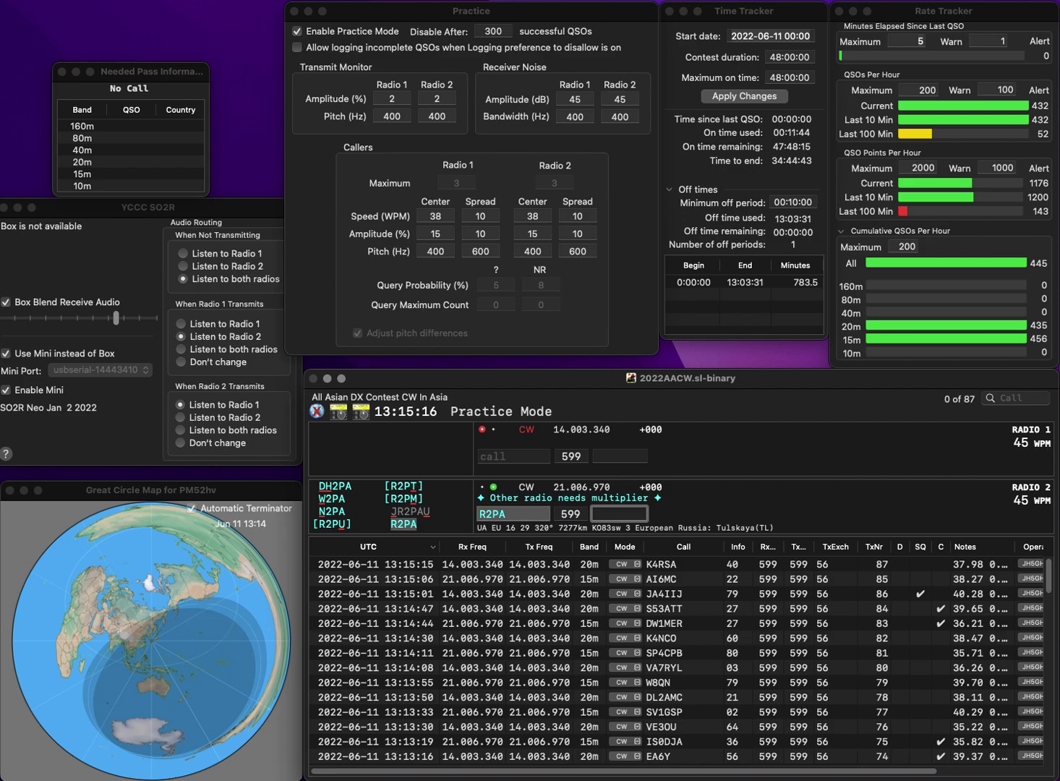
text(21)
key(Return)
text(8A)
key(Return)
text(US2E)
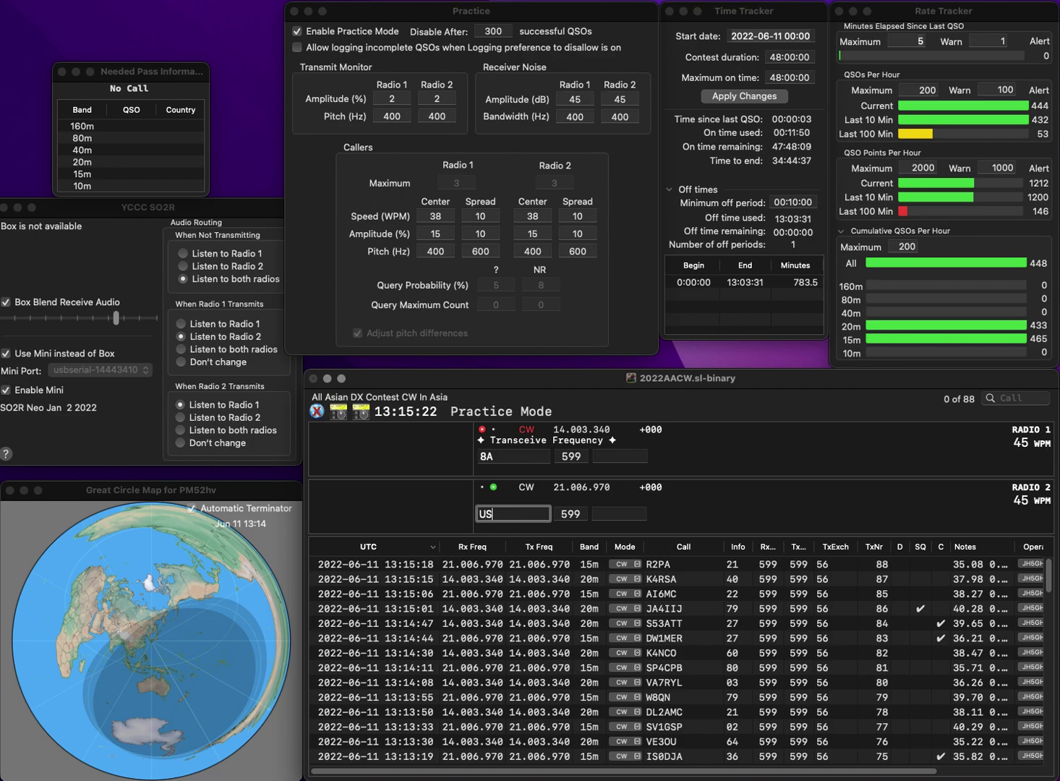
key(Return)
- Rework Radio 1's call into HB2A and send it, and log US2E on Radio 2 with received exchange 06
text(SB)
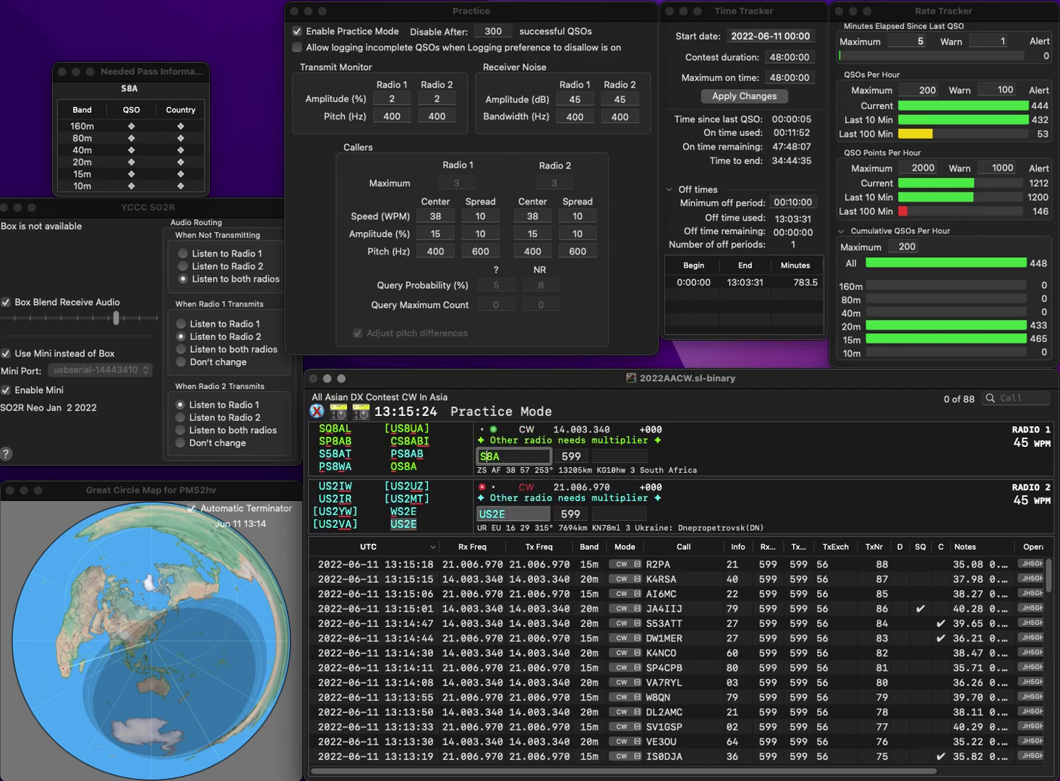
key(Delete)
text(H)
key(BackSpace)
key(BackSpace)
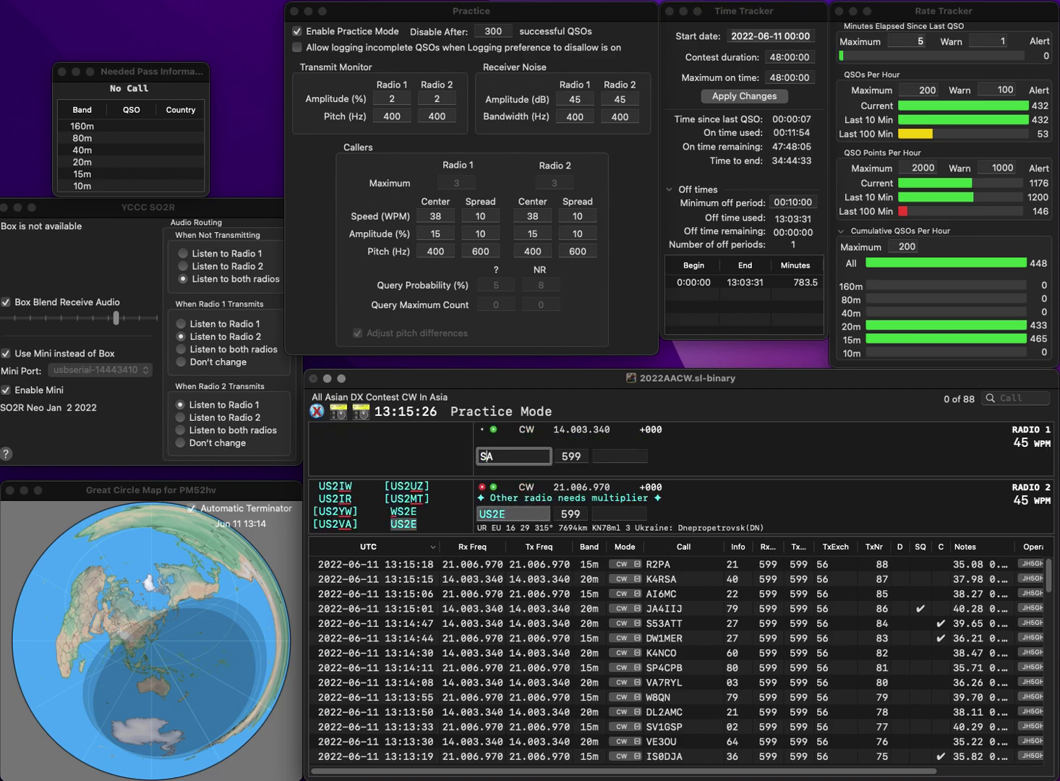
text(B2)
key(Return)
text(06)
key(Return)
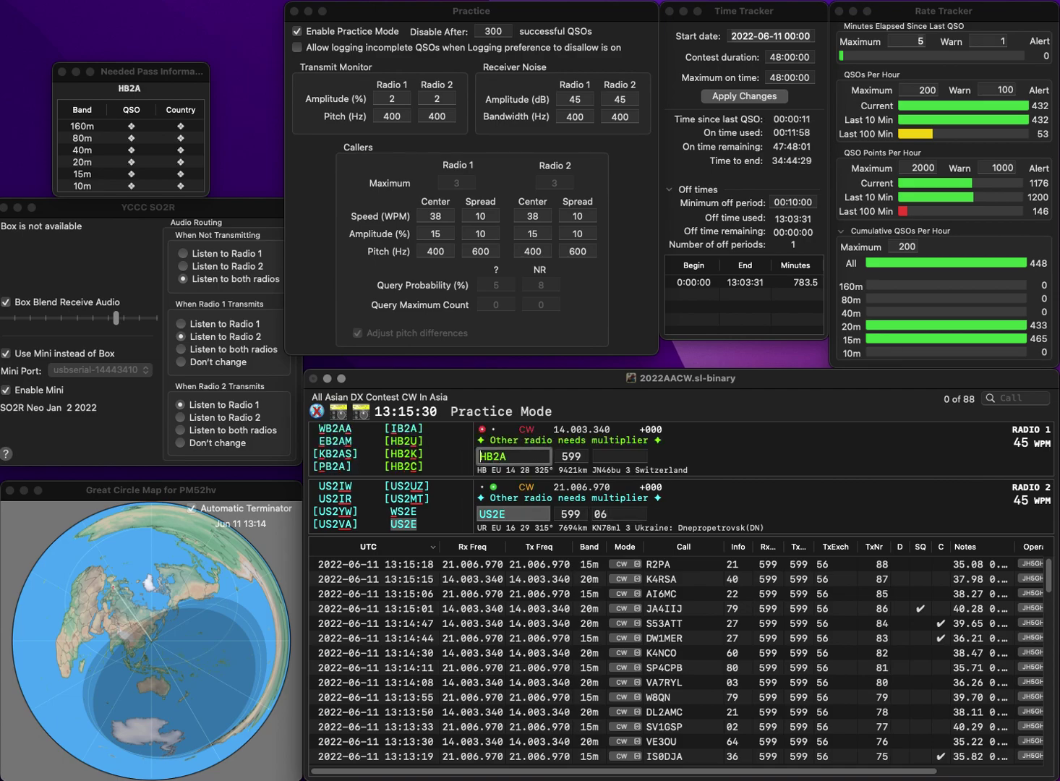
- Correct the call on Radio 1 to SB7A and answer it
text(S)
key(Delete)
key(Right)
key(Delete)
text(7)
key(Return)
- Enter the partial call 3EVL on Radio 2, complete it as EA3EVL and answer it
text(3EVL)
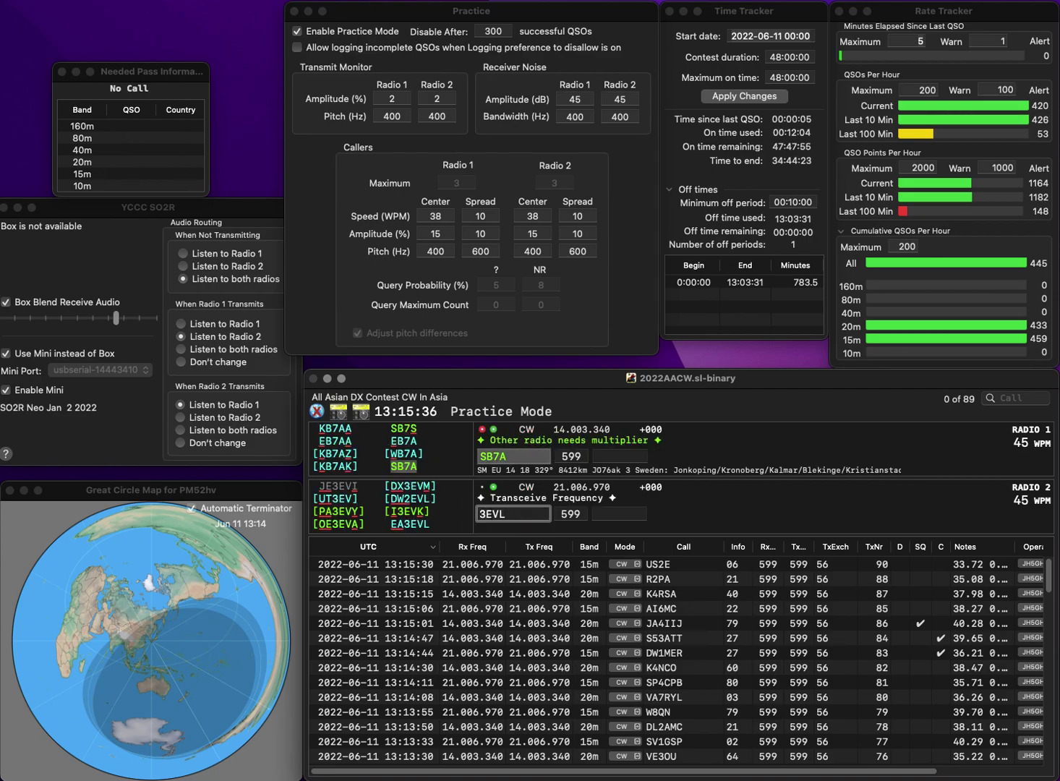
key(Home)
text(EA)
key(Return)
- Log SB7A on Radio 1 with received exchange 42 and EA3EVL on Radio 2 with 46
text(4)
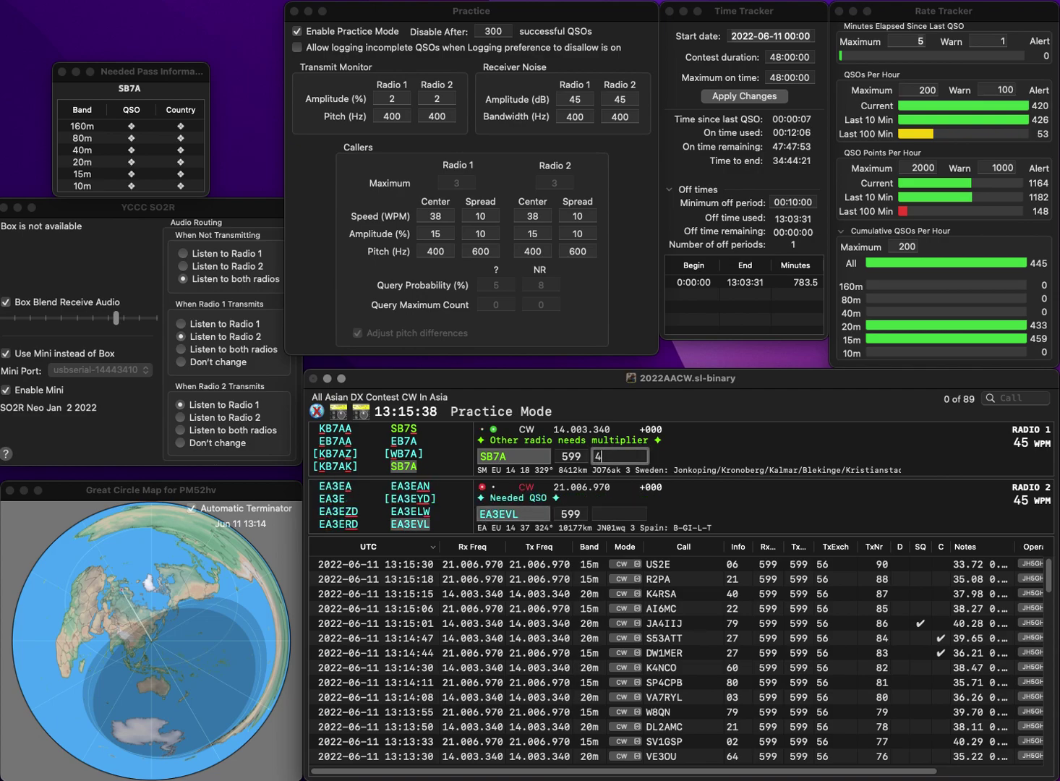
key(Return)
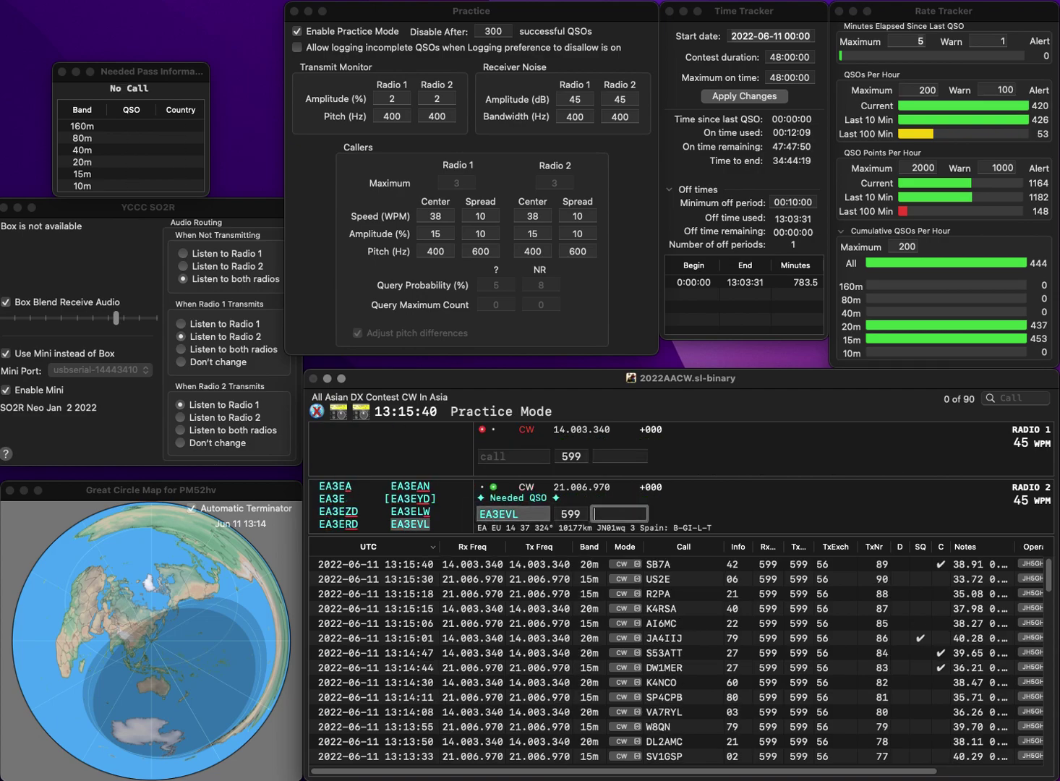
text(46)
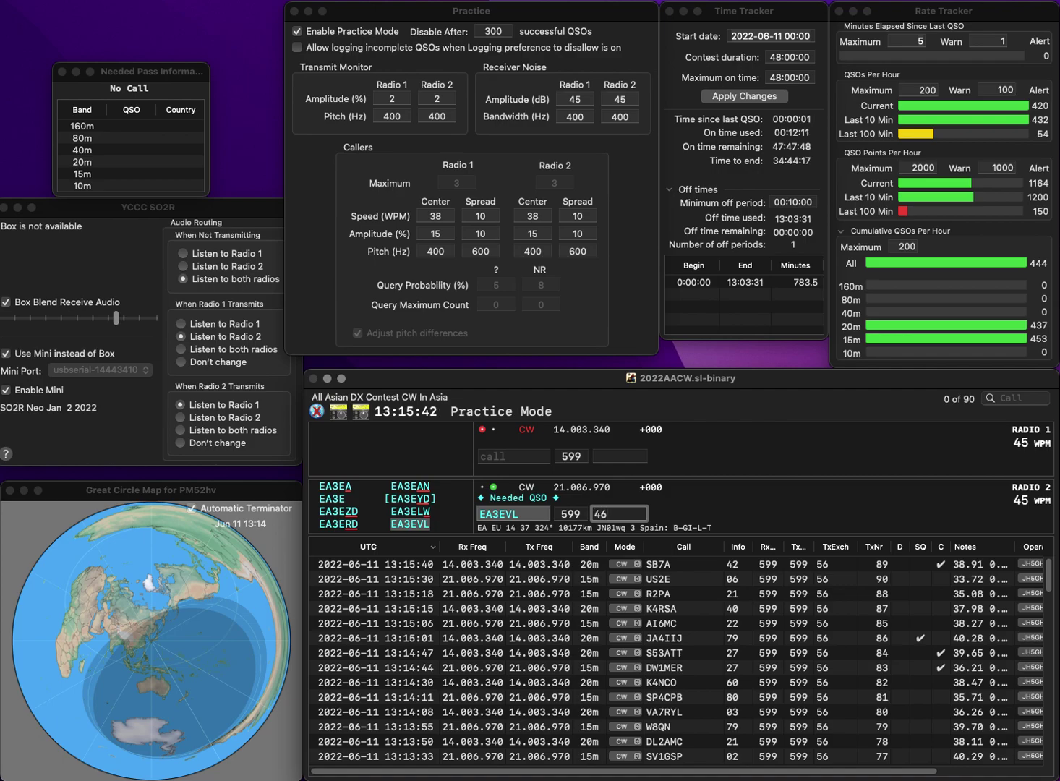
key(Return)
text(LX1FF)
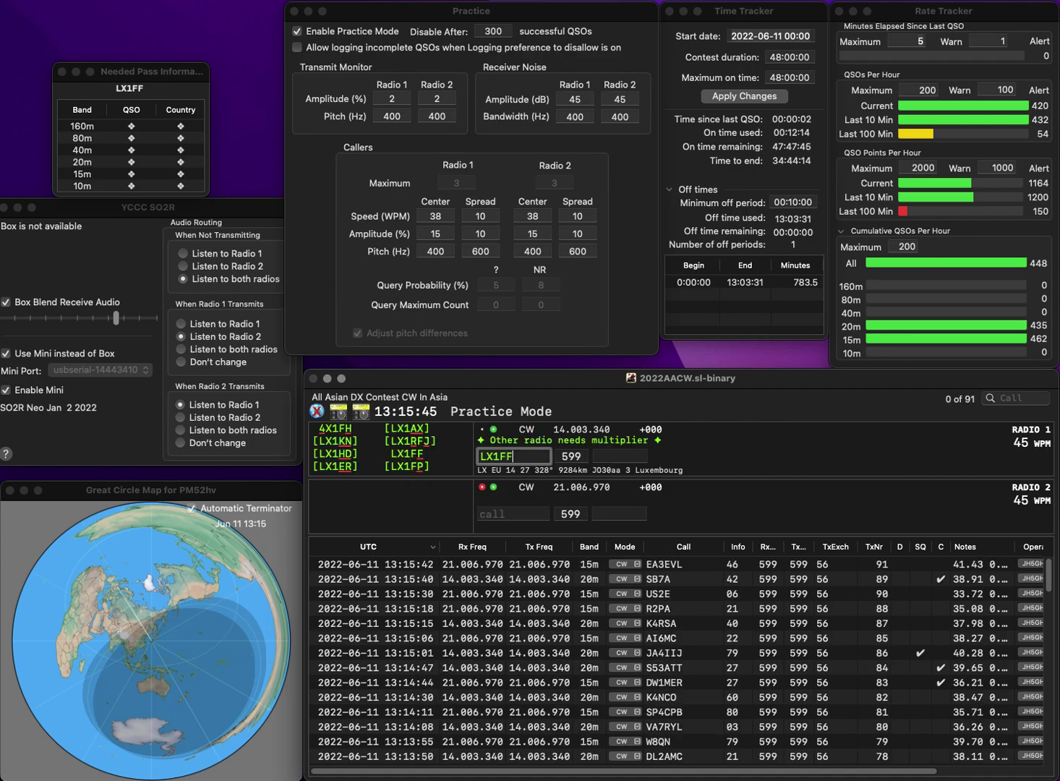
key(Return)
text(V)
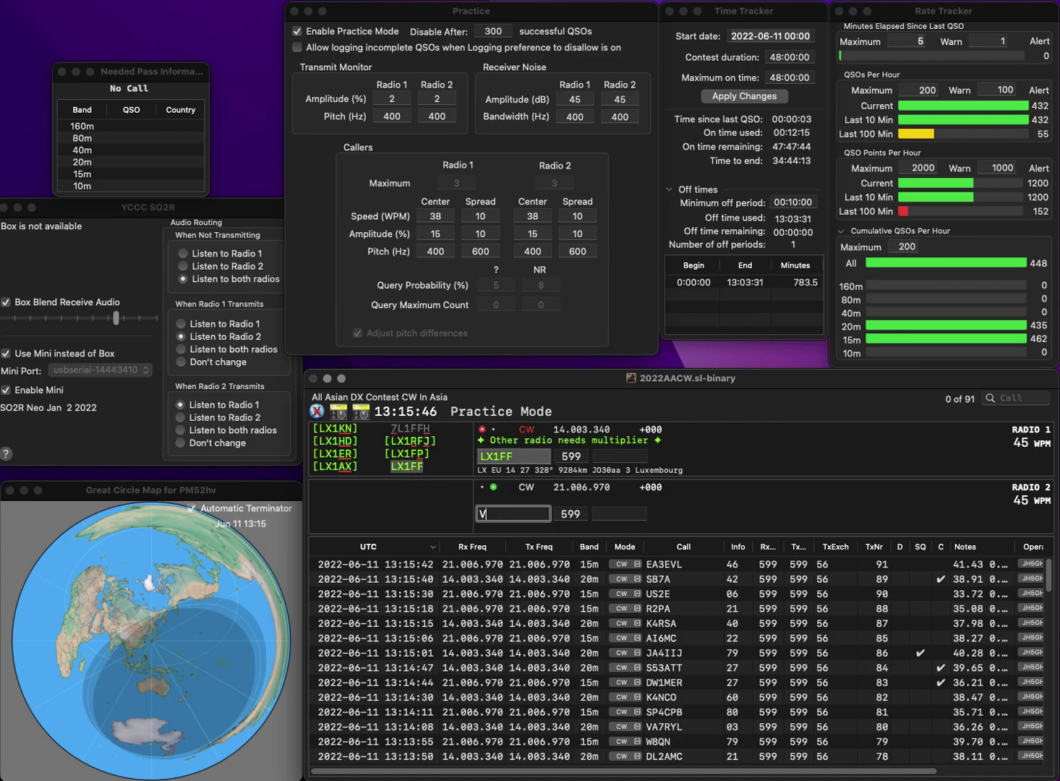
text(A3GKO)
key(Return)
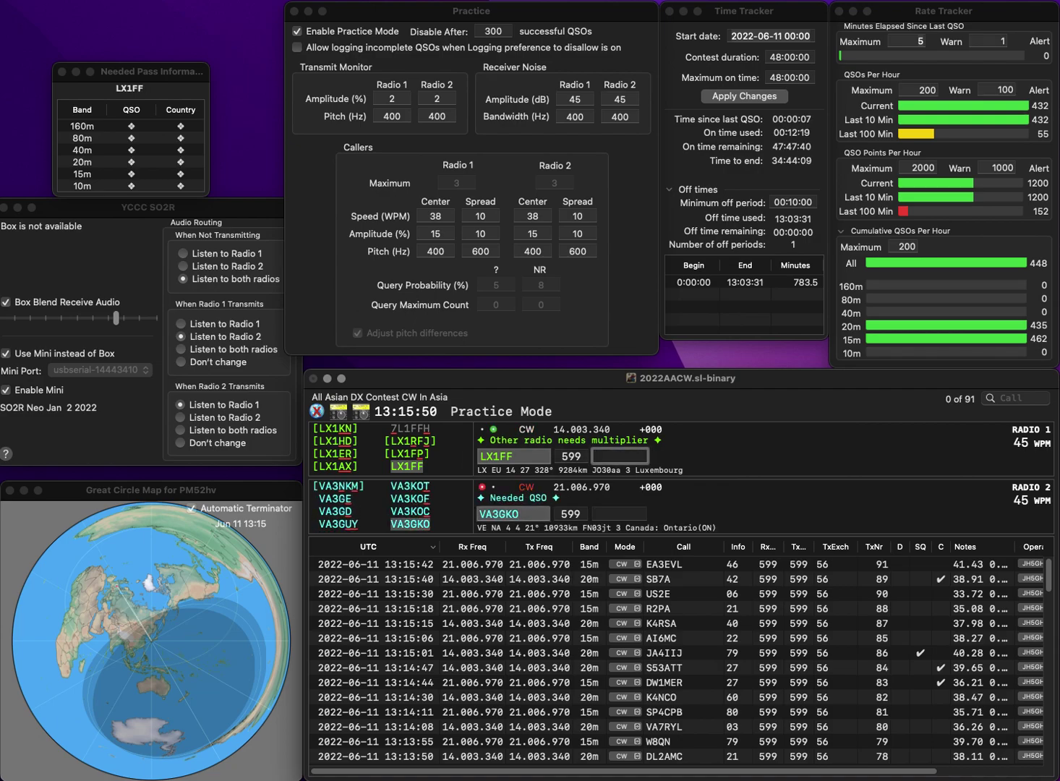
- Log LX1FF on Radio 1 with received exchange 28 and VA3GKO on Radio 2 with 07
text(28)
key(Return)
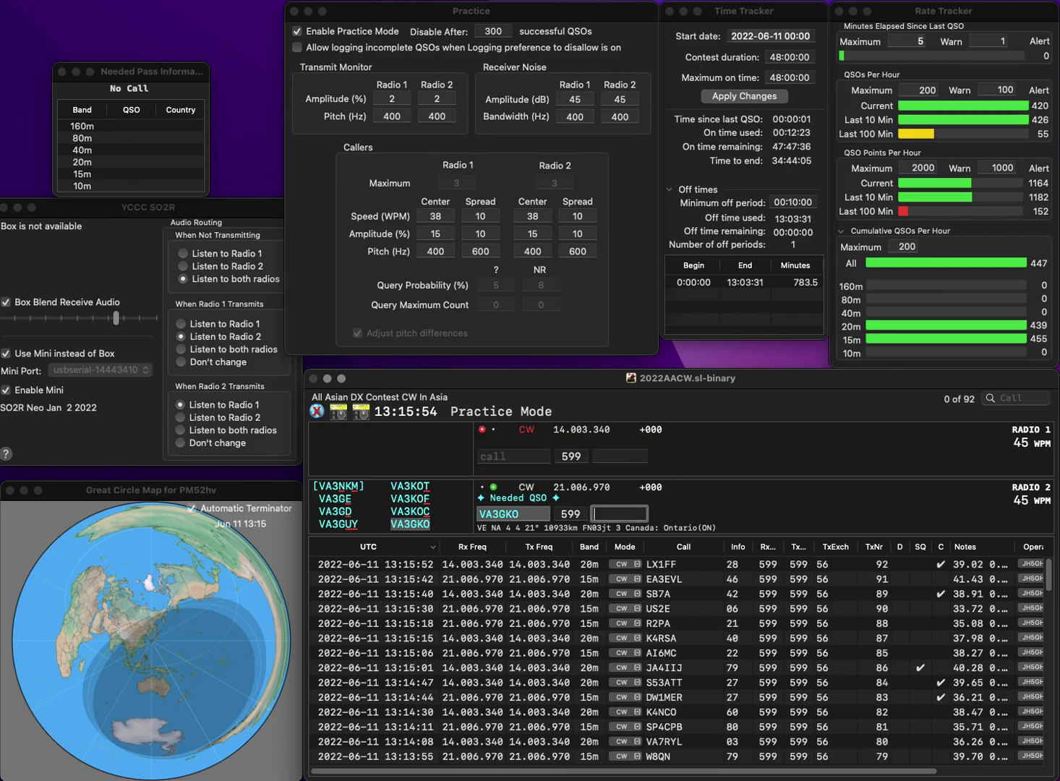
text(07)
key(Return)
text(KD0DUR)
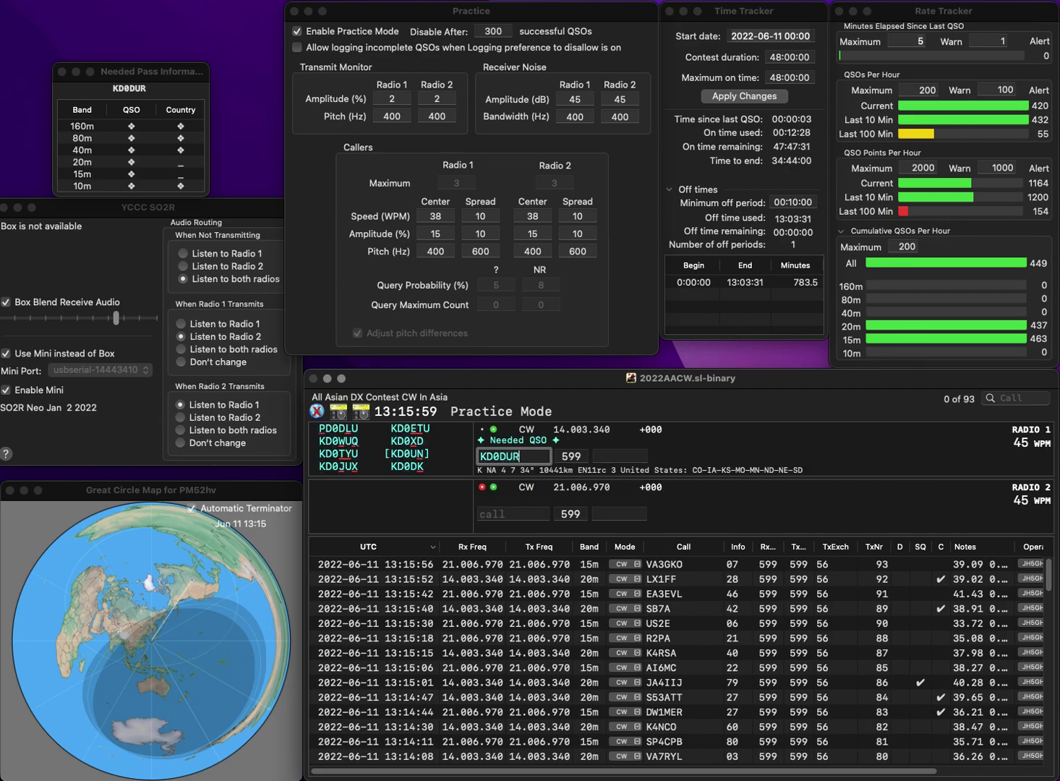
key(Return)
text(1)
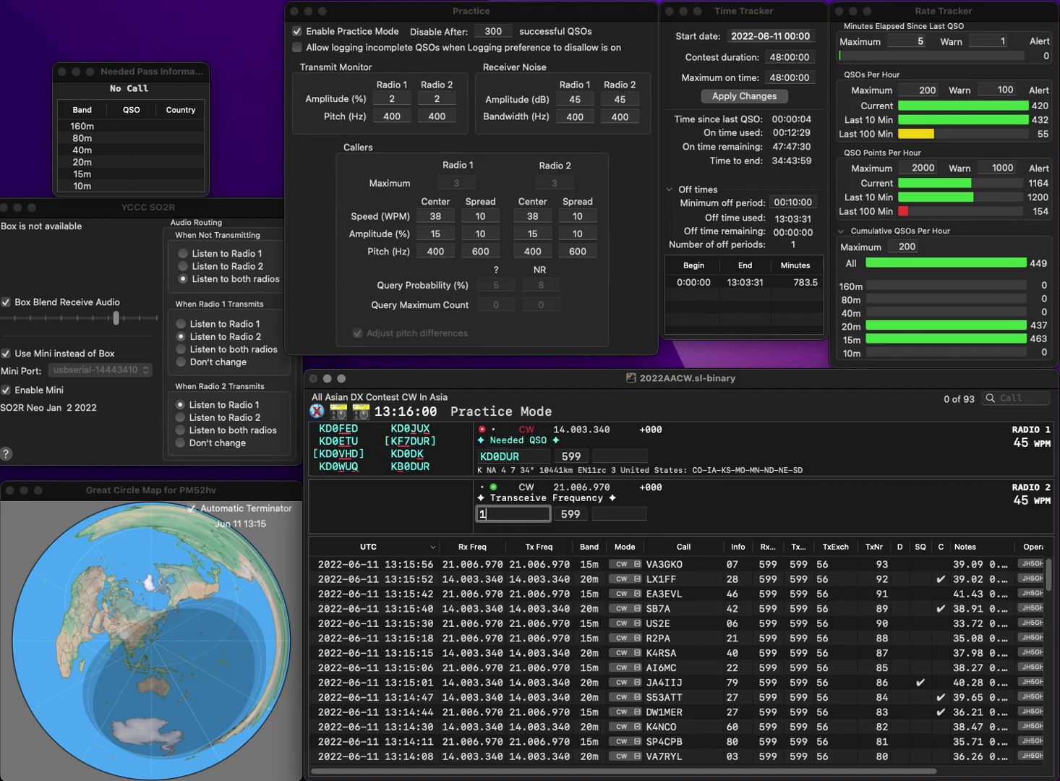
text(KHL)
key(Home)
text(OK)
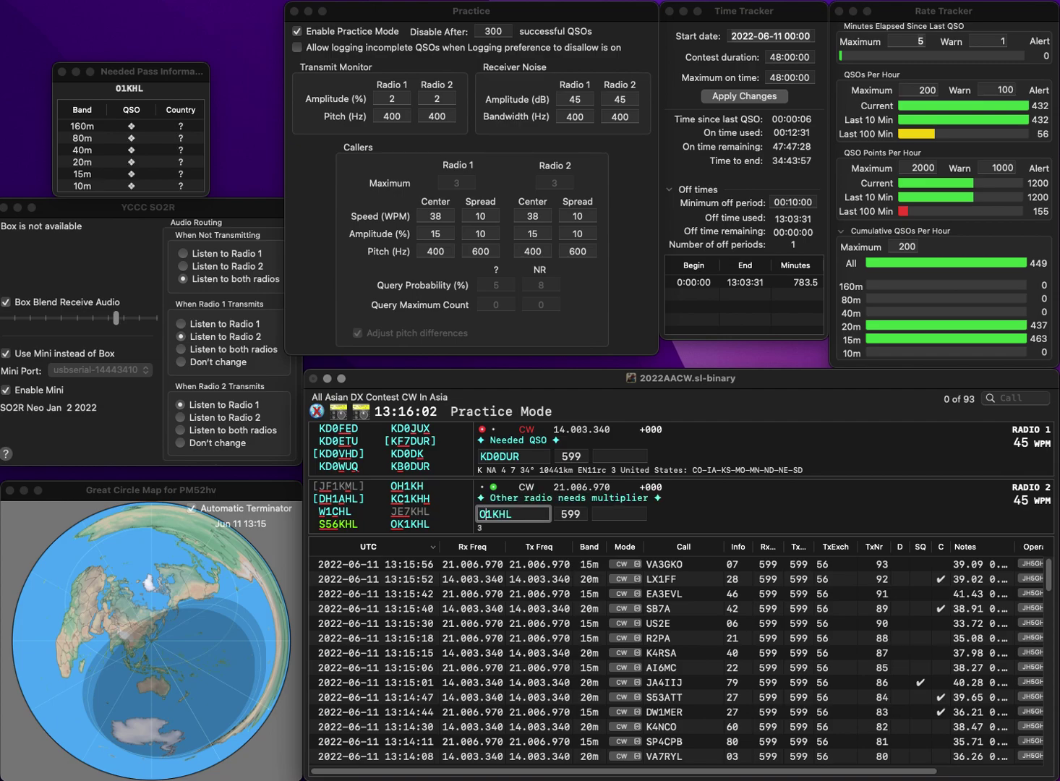
key(Return)
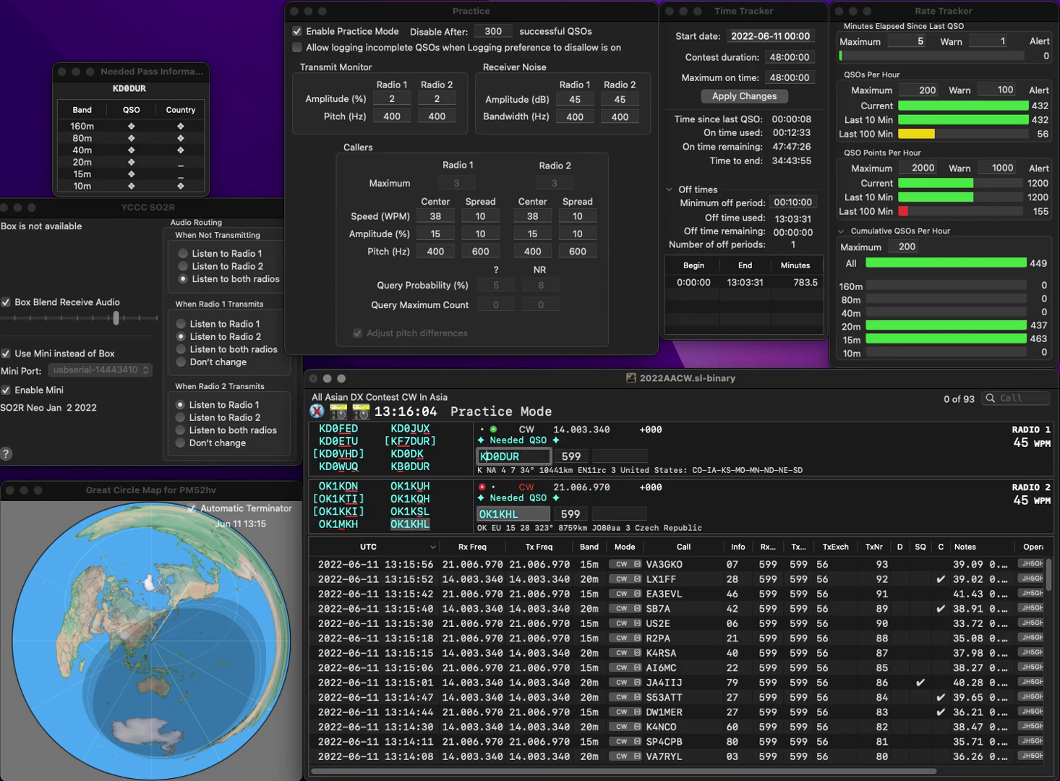
text(B)
key(Return)
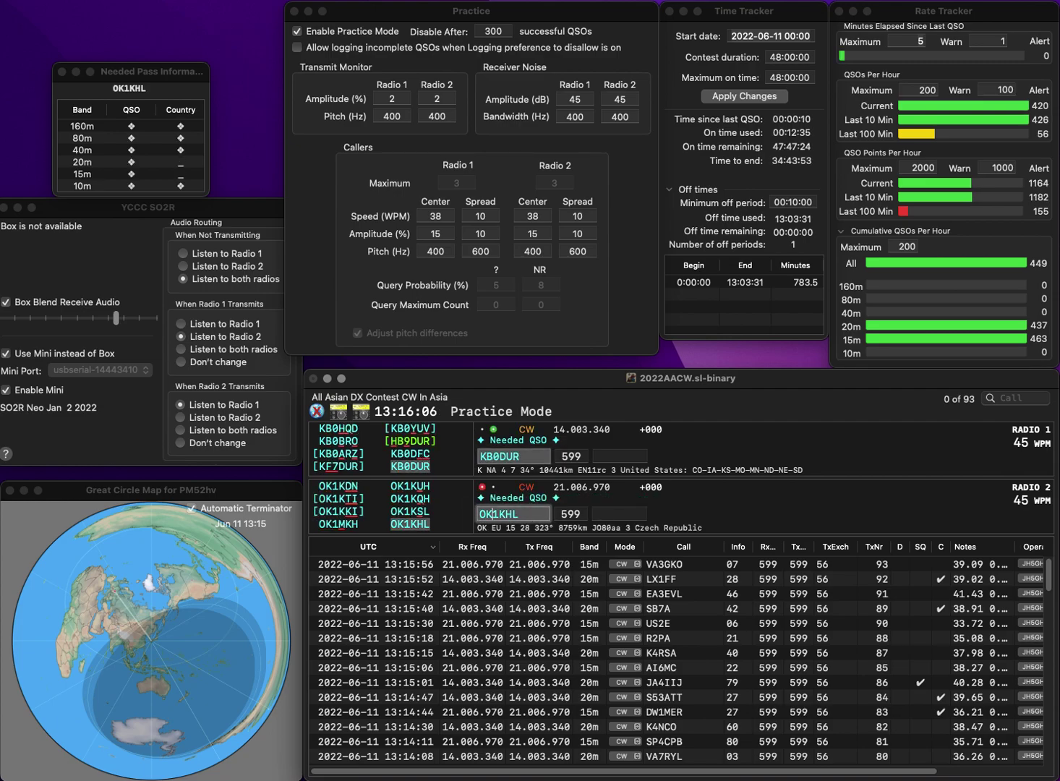
key(space)
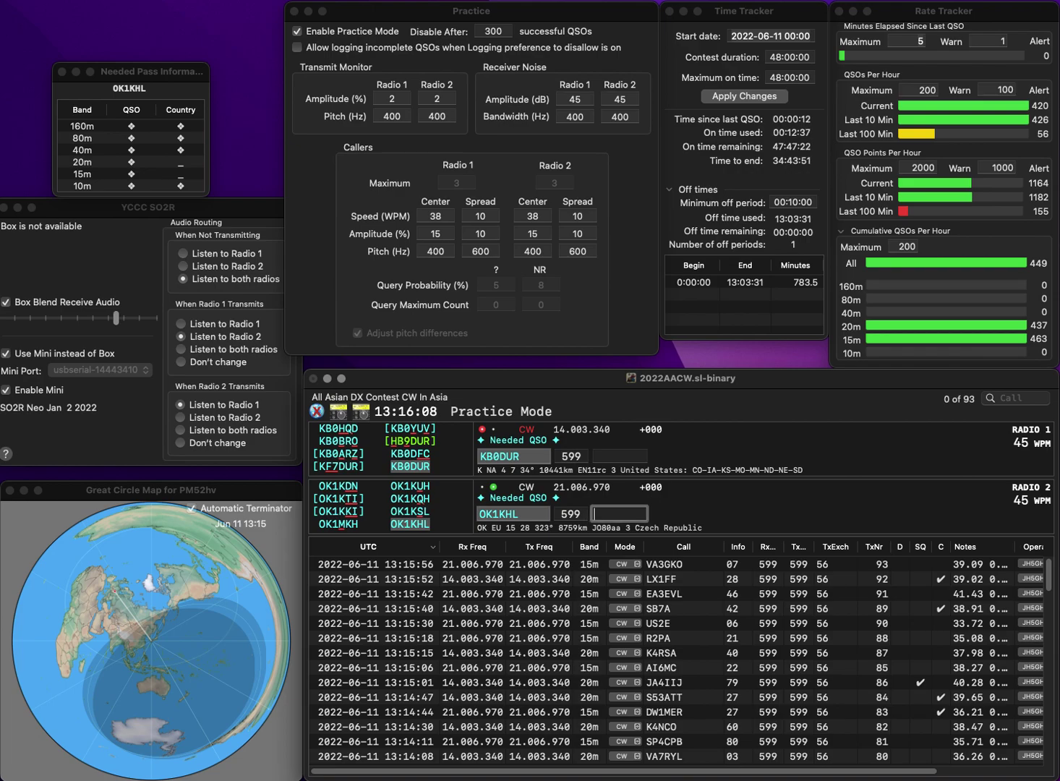
text(37)
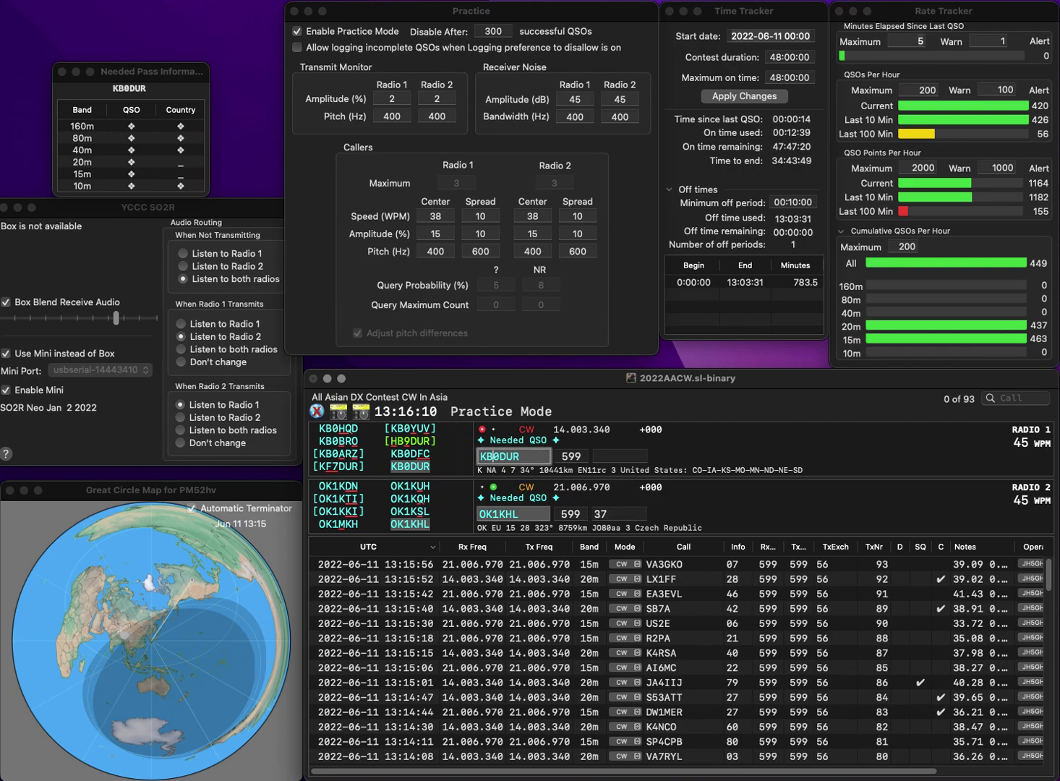
key(Return)
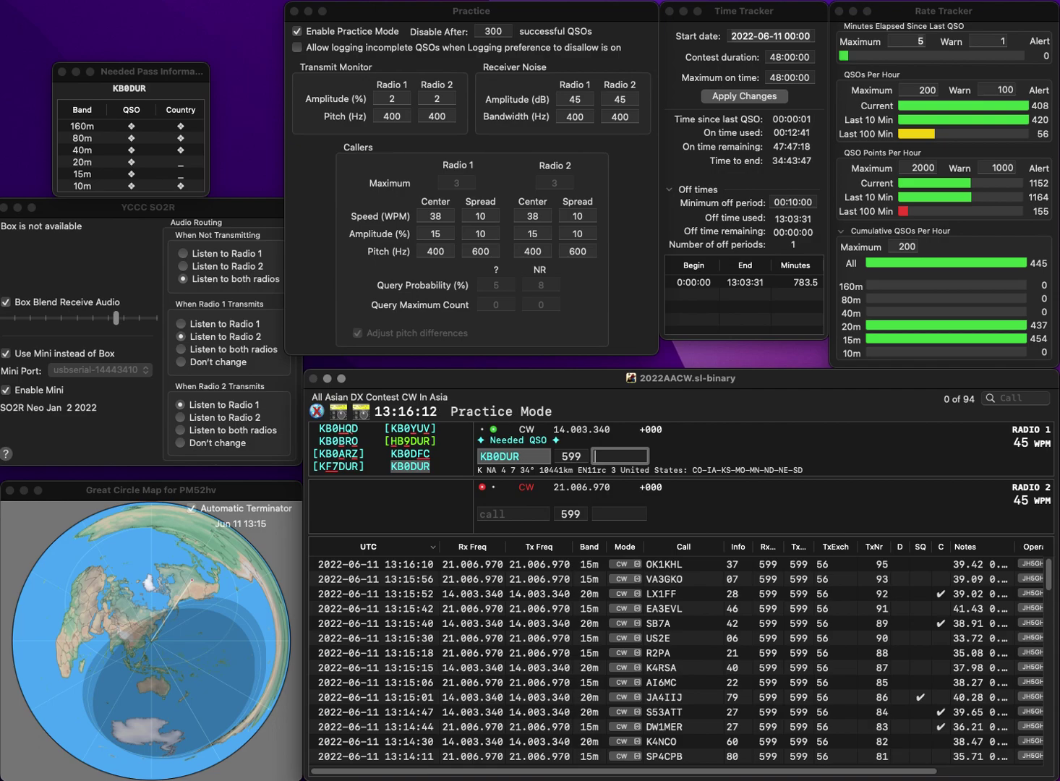
text(2)
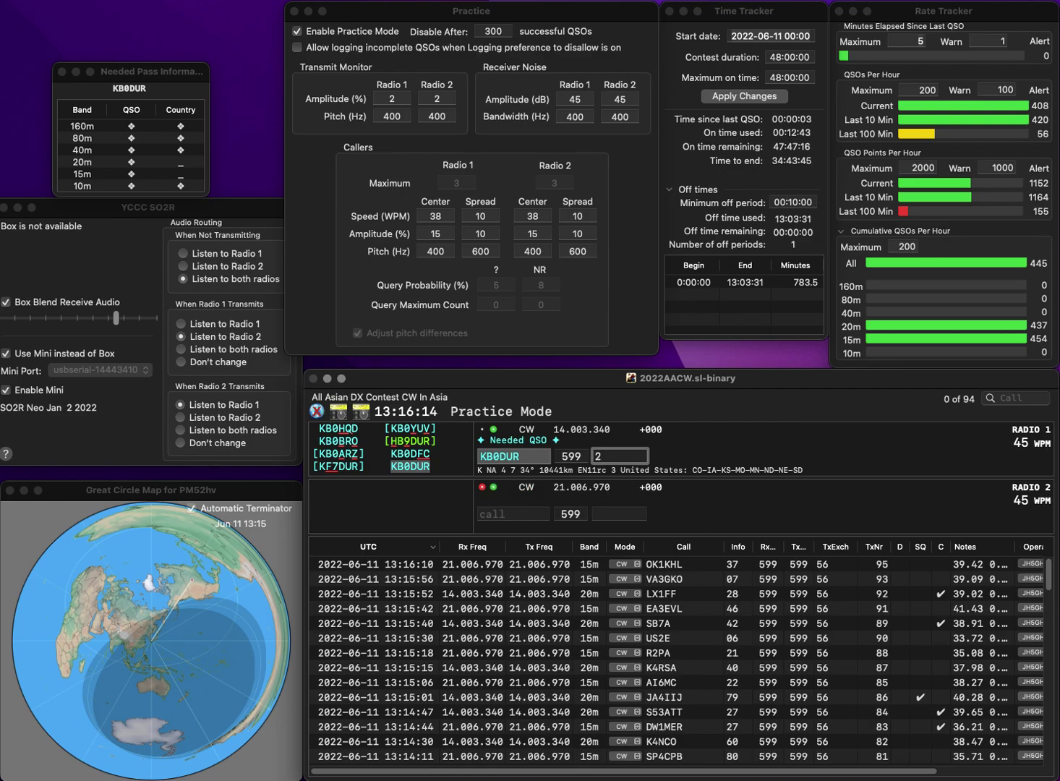
text(0)
key(Return)
- Query the partial call DA on Radio 2, replace it with M4A and answer that station
text(A)
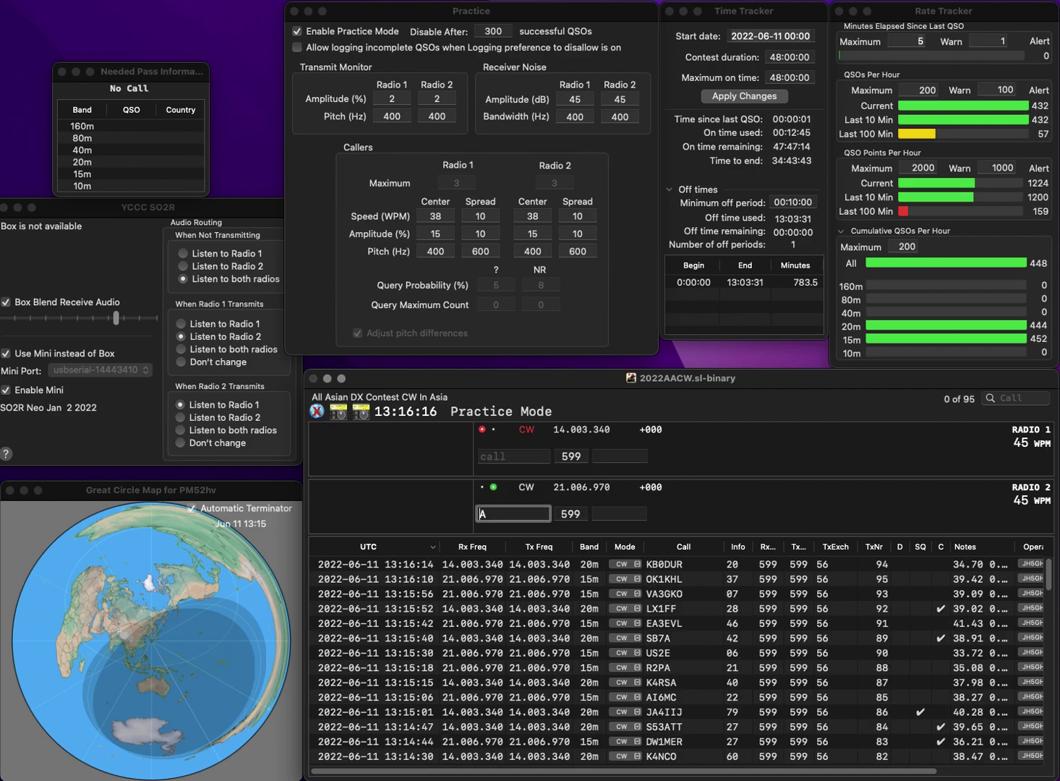
key(Return)
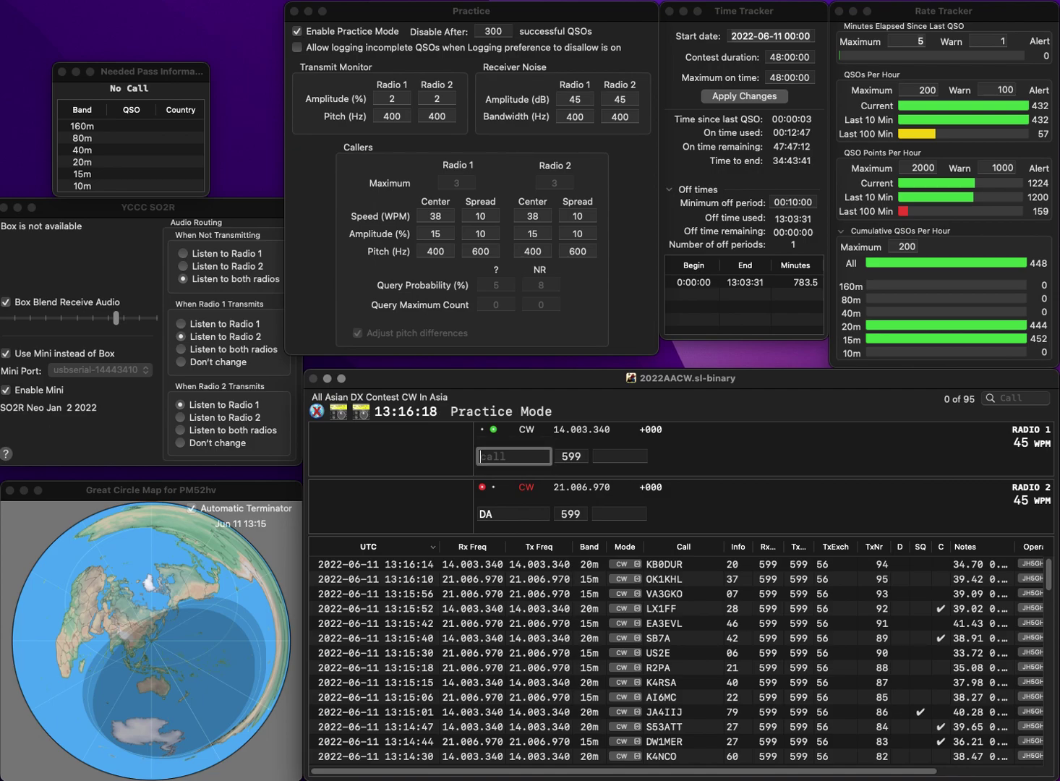
text(A70)
key(Return)
text(M4A)
key(Return)
key(Escape)
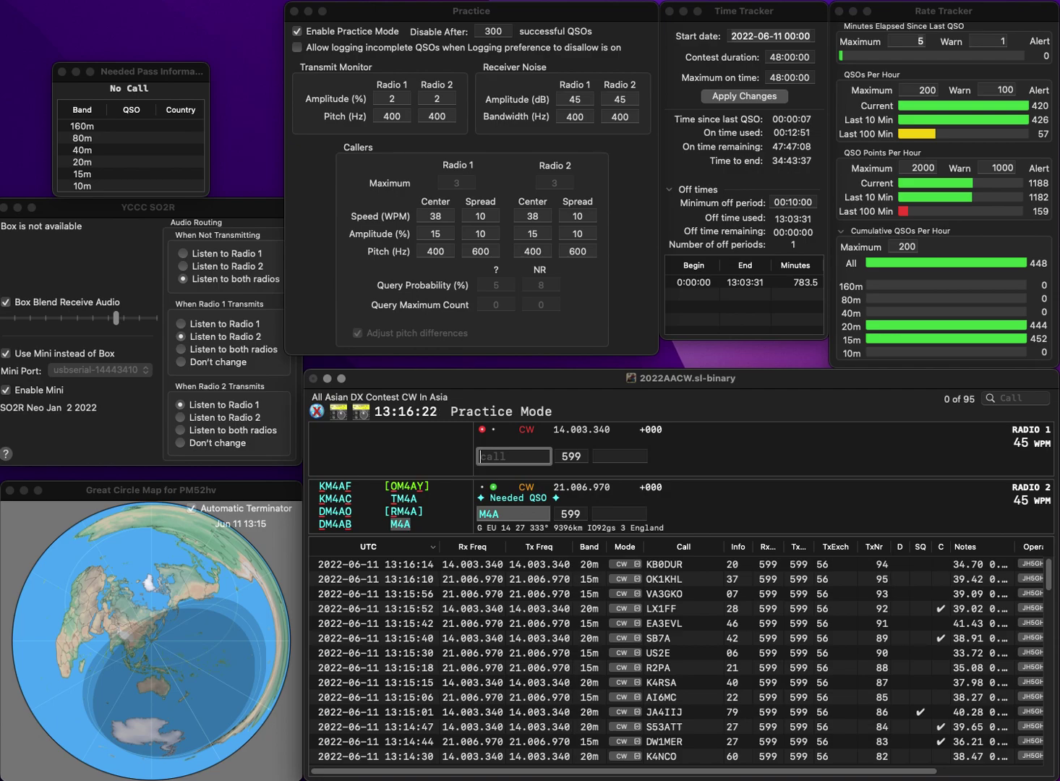
text(4A9)
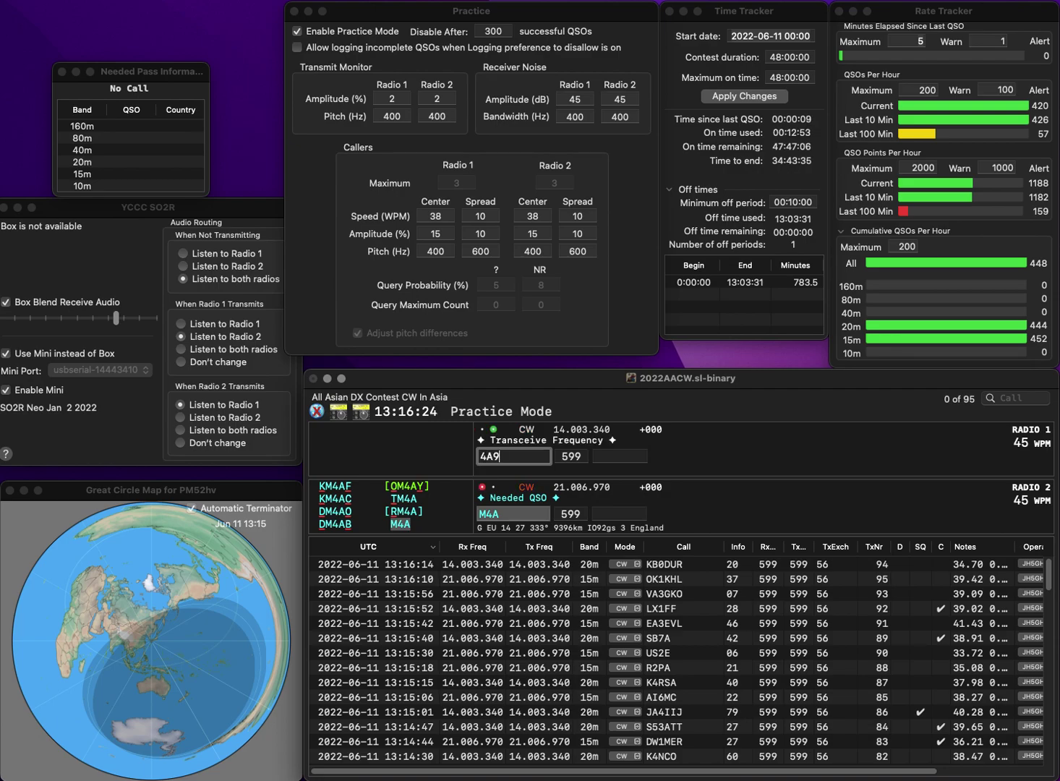
text(0OA)
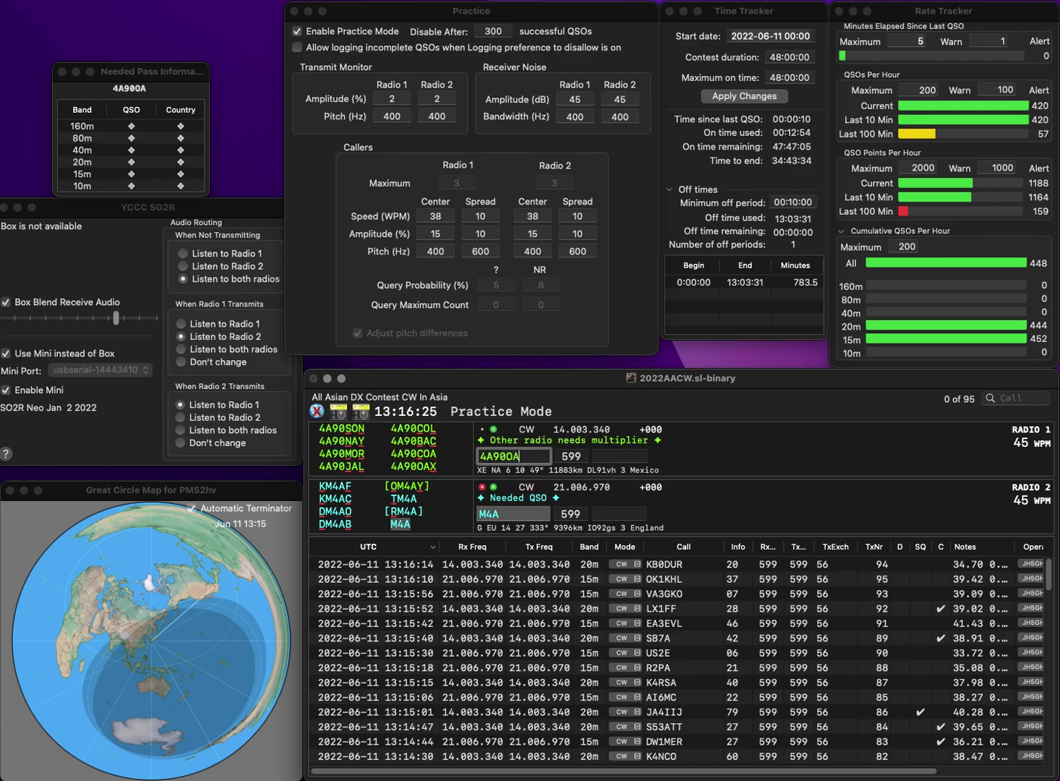
text(X)
key(Return)
- Log M4A on Radio 2 with received exchange 42 and 4A90OAX on Radio 1 with 24
text(42)
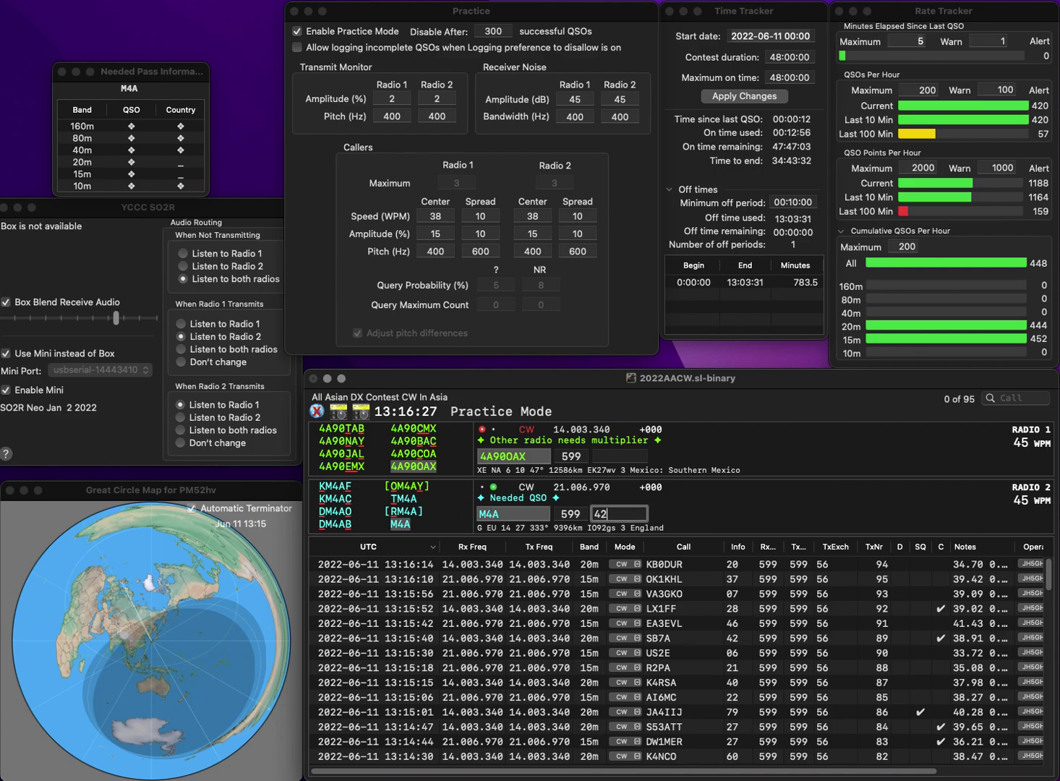
key(Return)
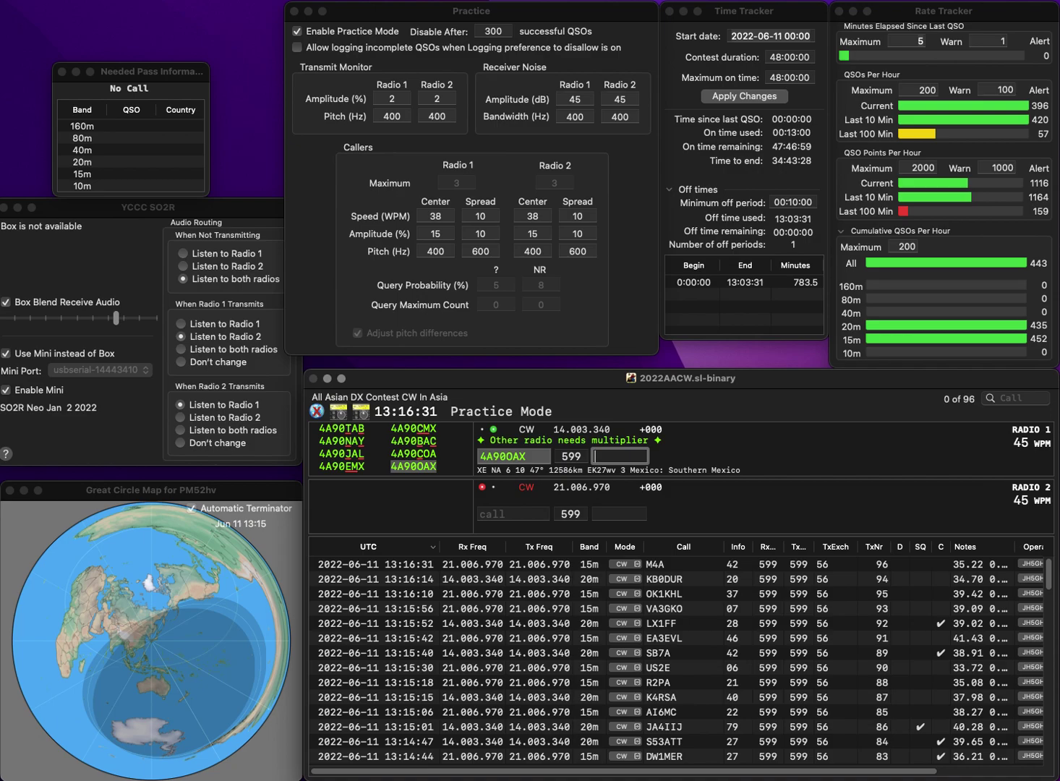
text(24)
key(Return)
text(EA1P)
key(Return)
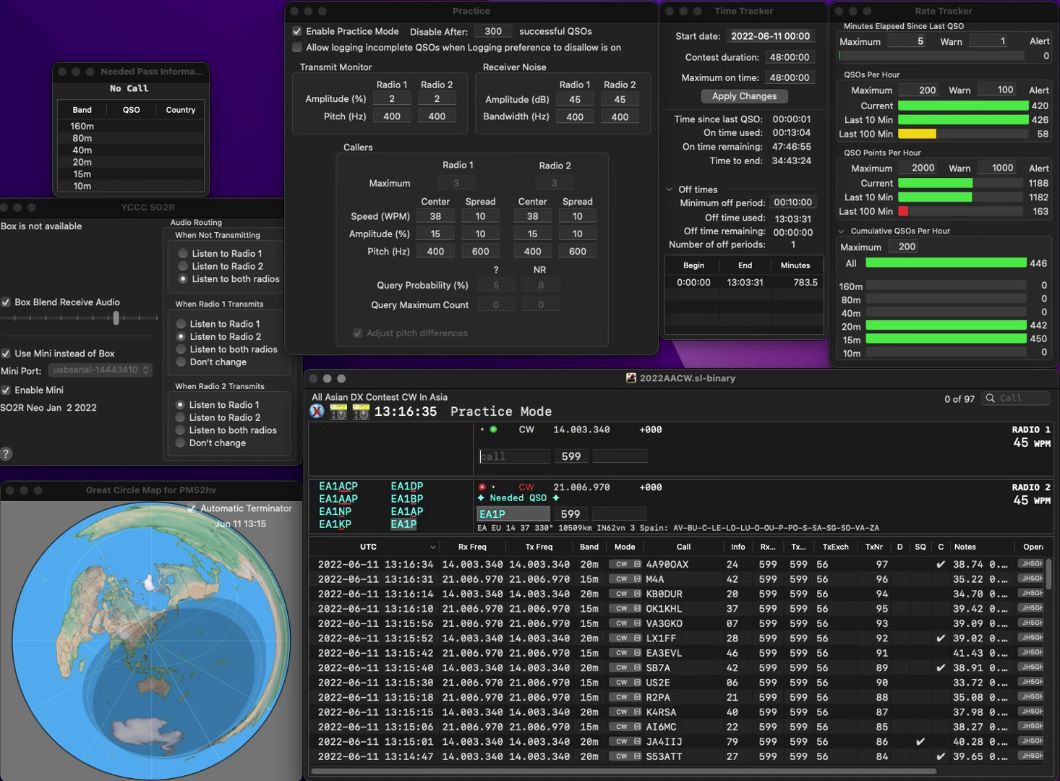
text(G8ZZK)
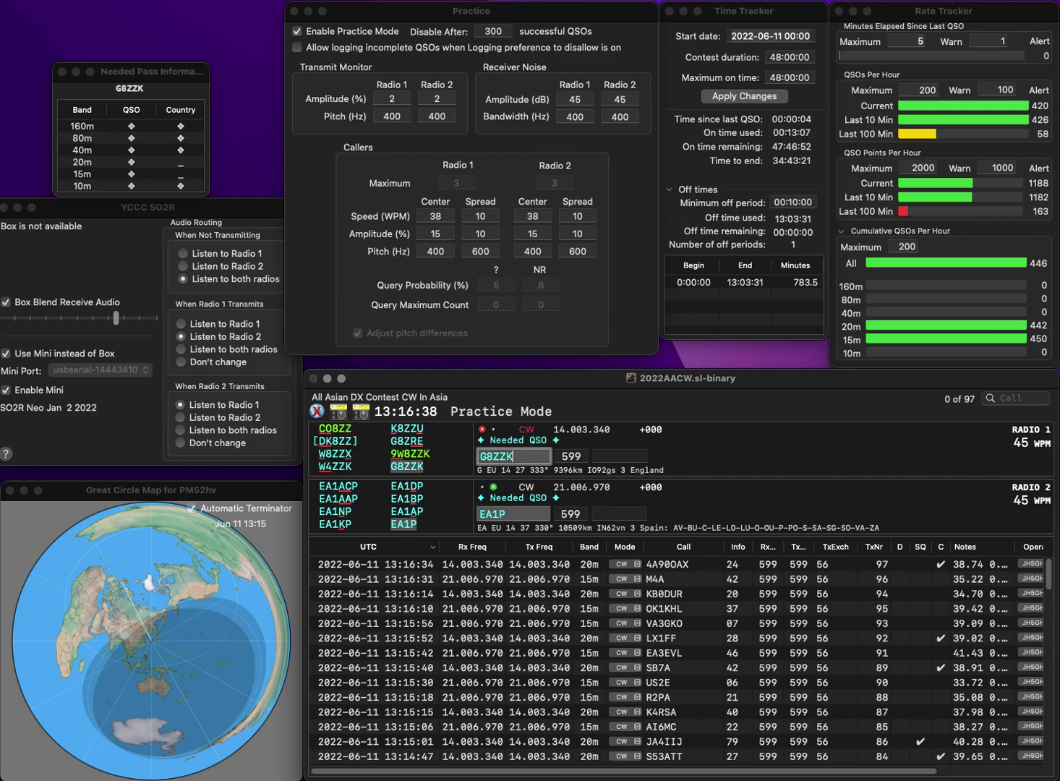
key(Return)
- Log EA1P on Radio 2 with received exchange 80 and G8ZZK on Radio 1 with 04
key(space)
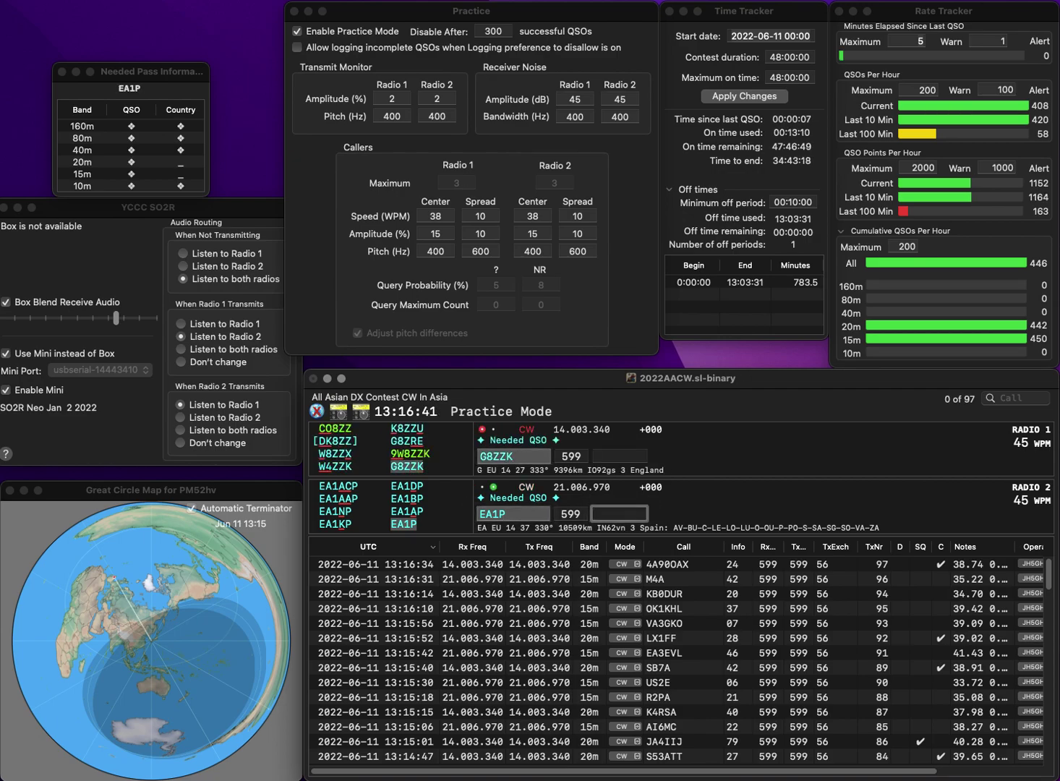
text(80)
key(Return)
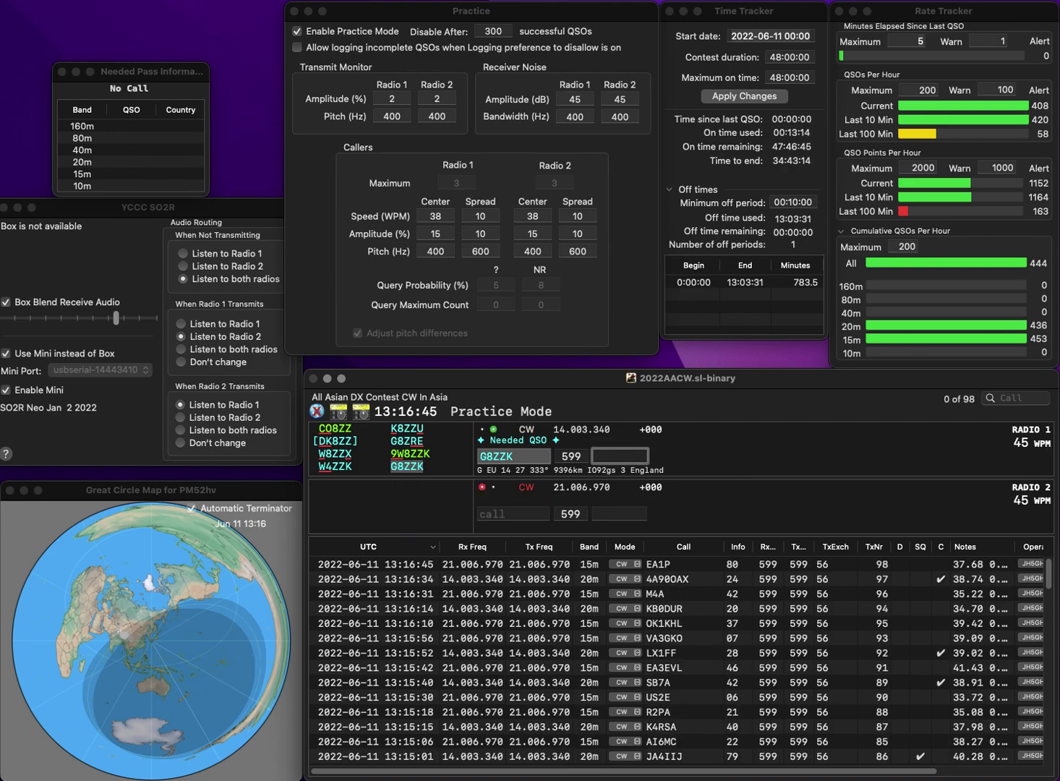
text(04)
key(Return)
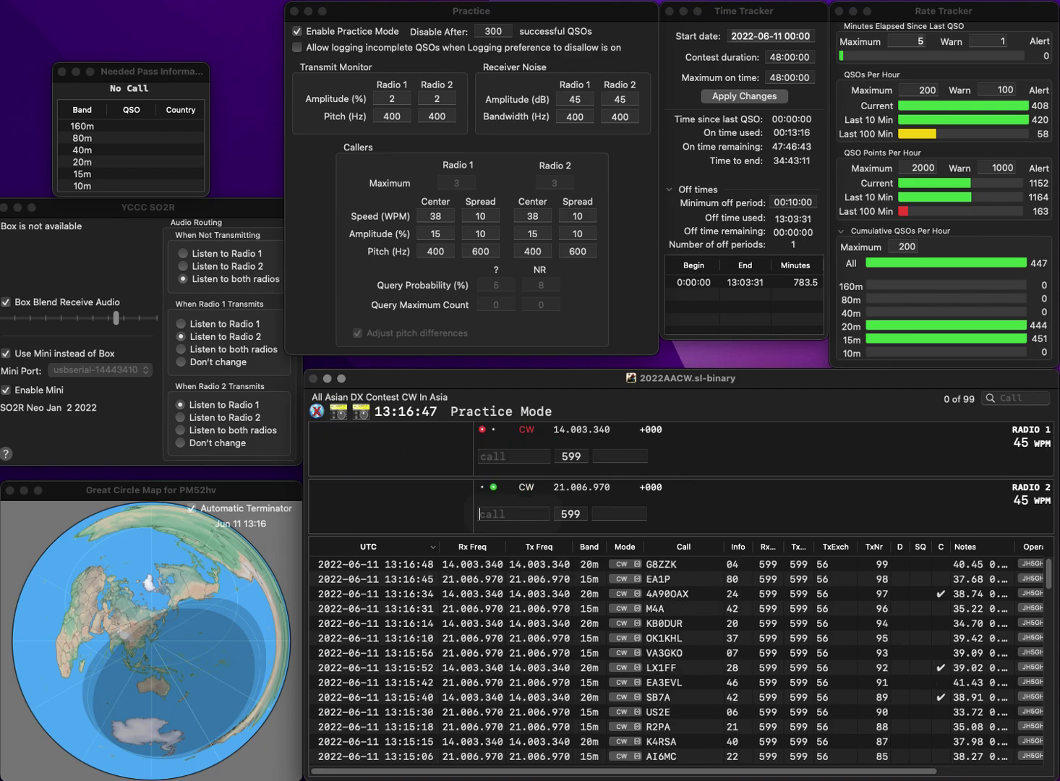
- Answer SM3M on Radio 2 and log it with received exchange 93, while querying the partial call 1Q on Radio 1
text(SM3M)
key(Return)
text(1)
key(Tab)
key(Tab)
key(Tab)
text(Q)
key(Return)
text(93)
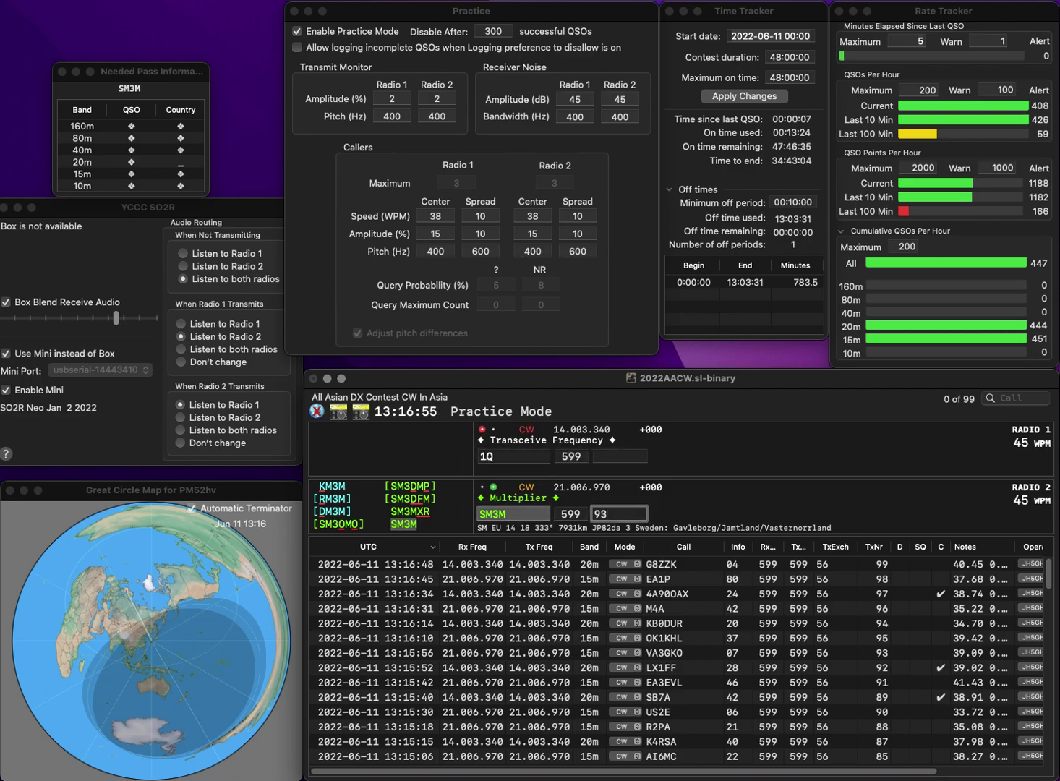
key(Return)
text(US)
key(Return)
text(MI0GDO)
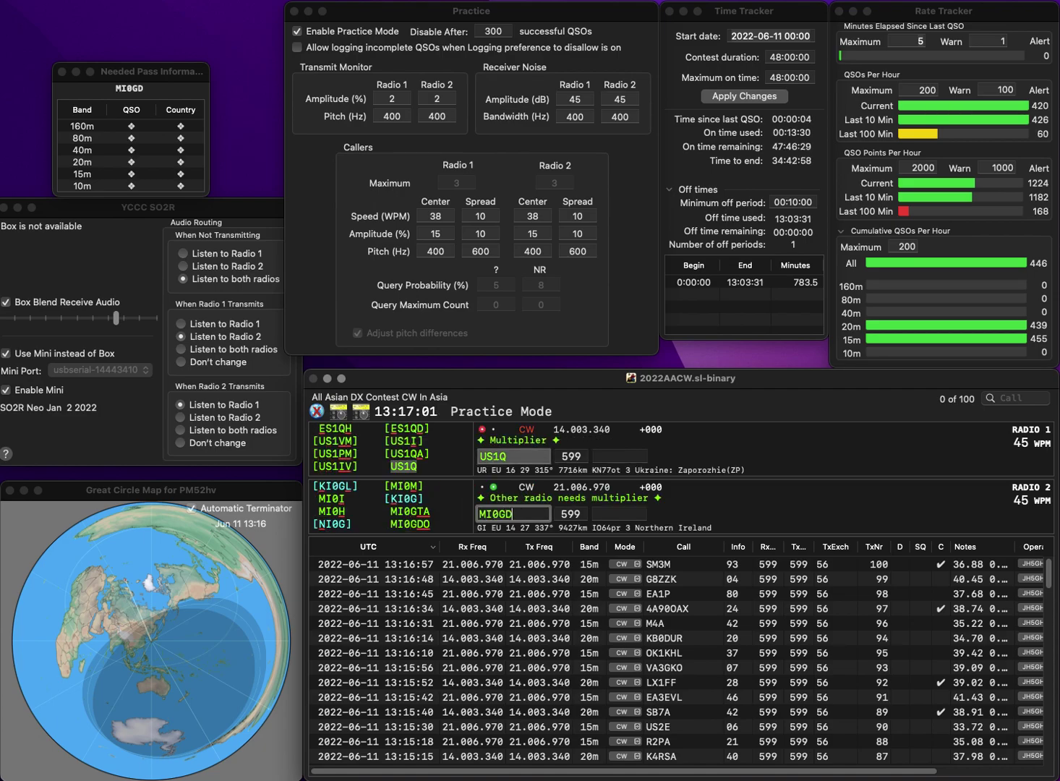
key(Return)
key(Tab)
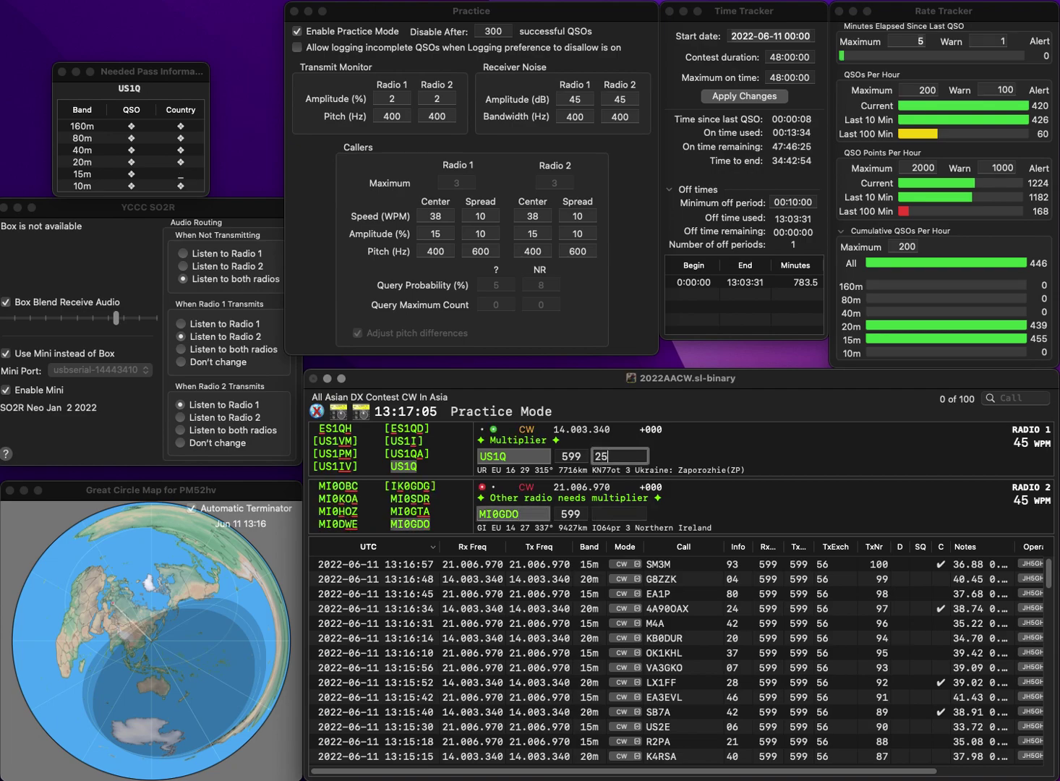
text(25)
key(Return)
text(6)
key(Return)
text(S)
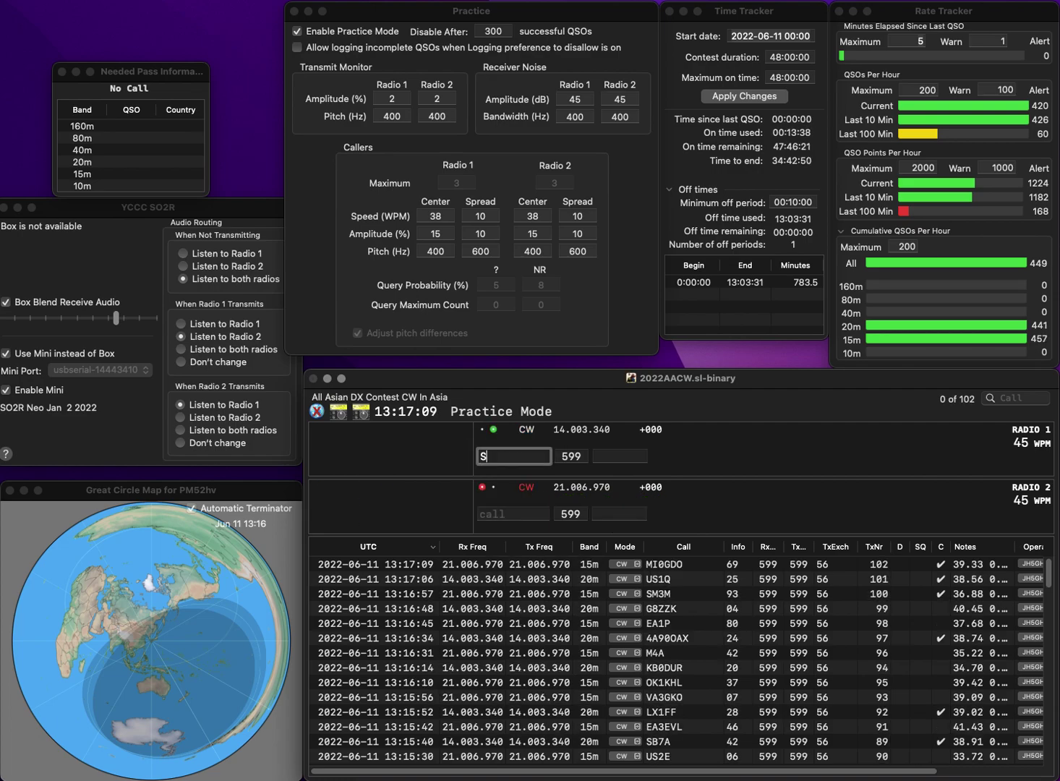
text(M6USS)
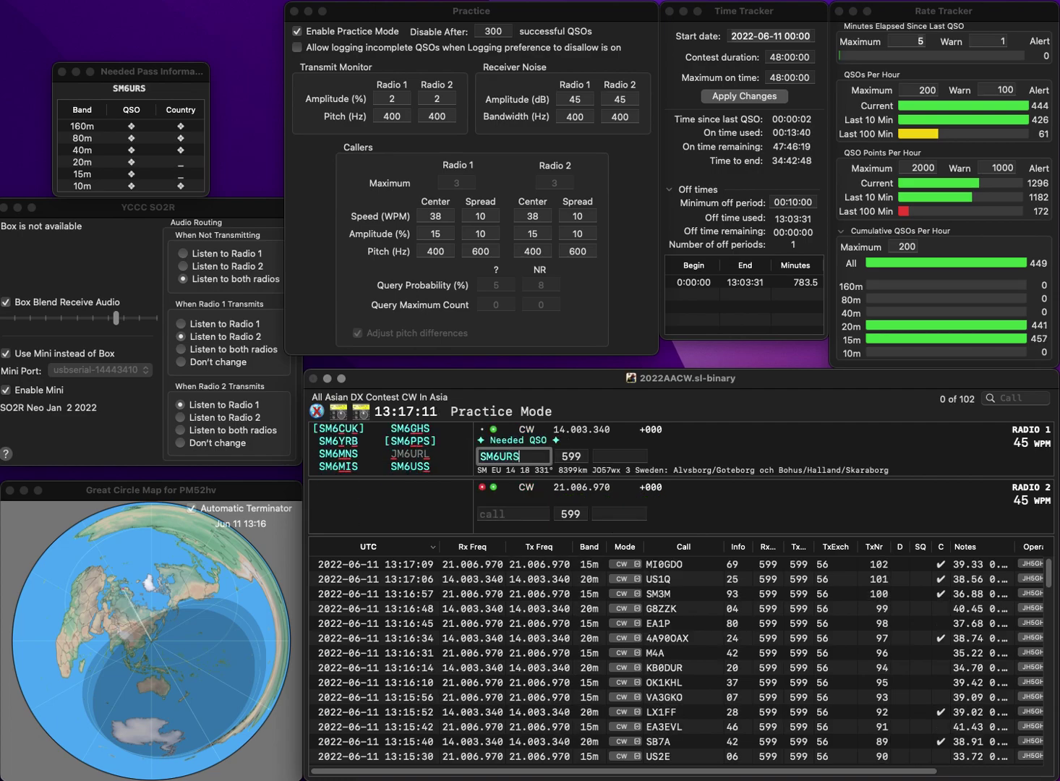
key(Return)
text(2T)
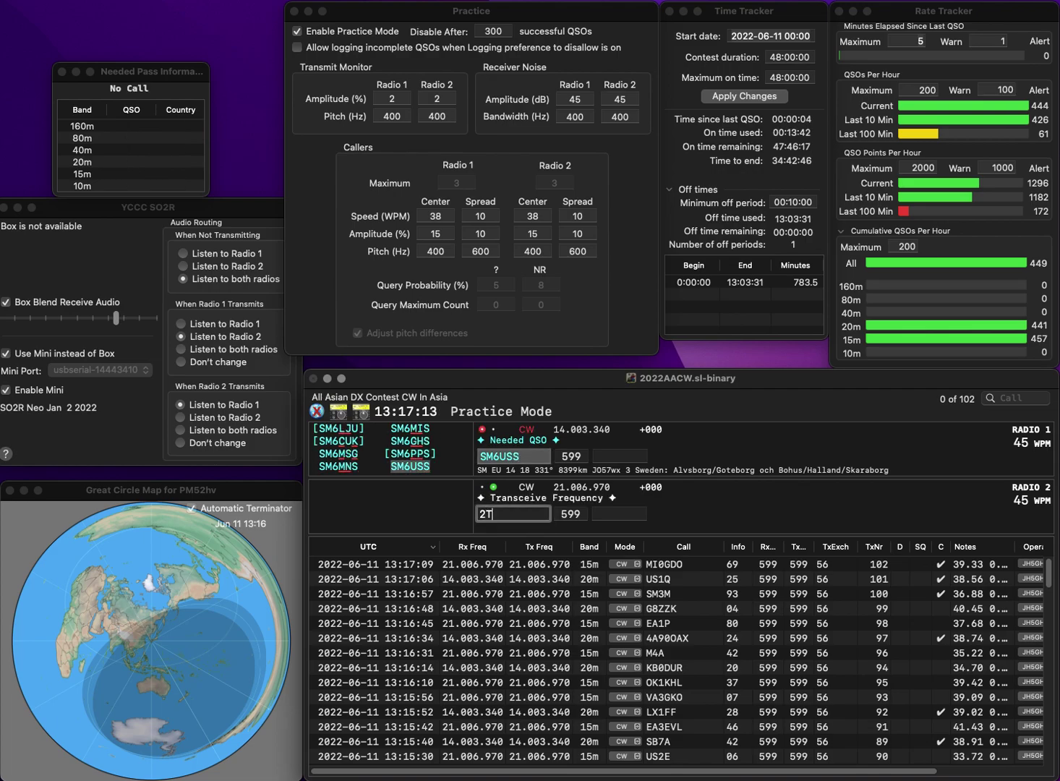
text(UA)
key(Home)
text(PY)
key(Return)
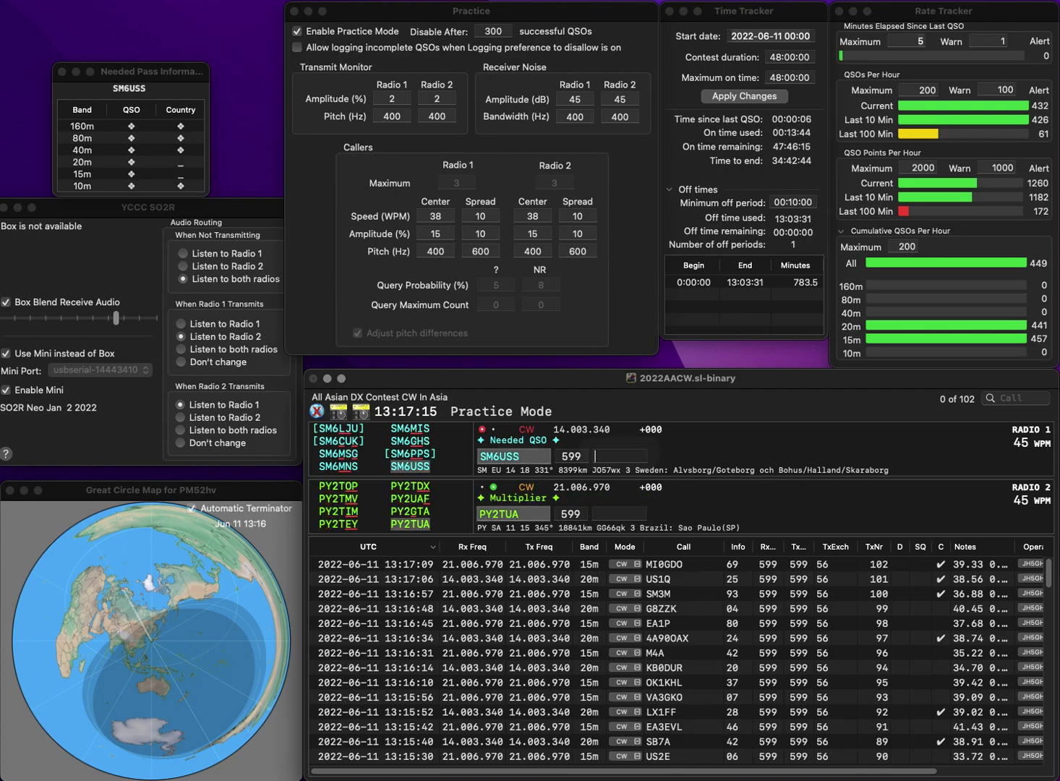
text(62)
key(Return)
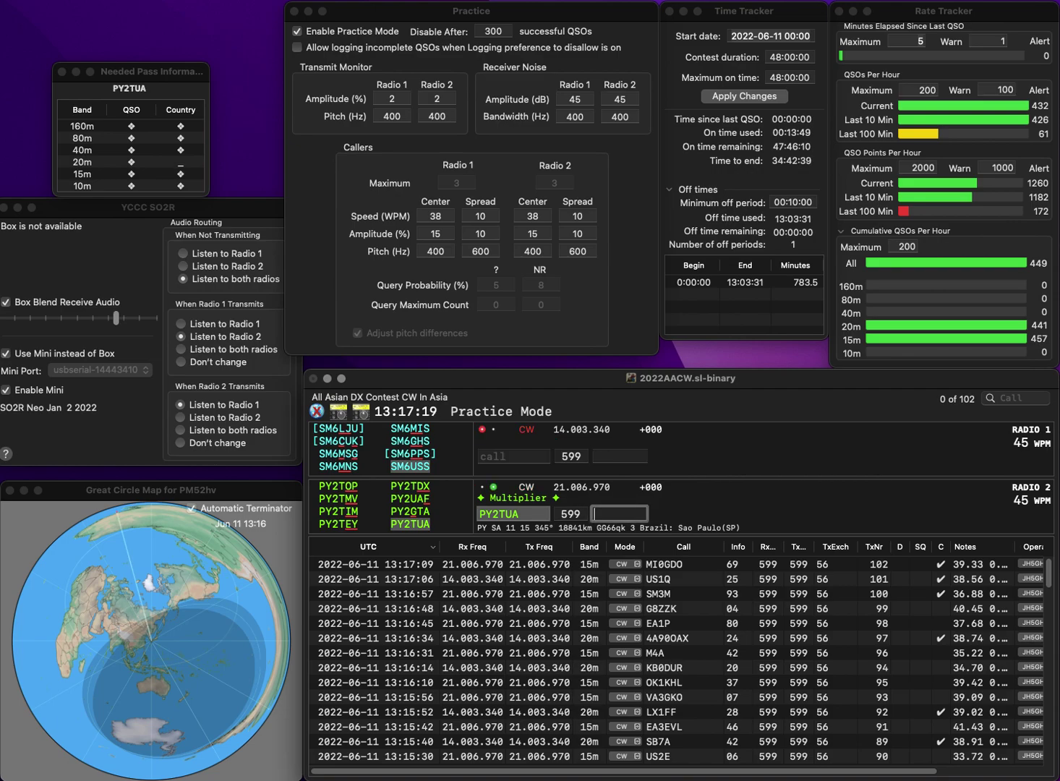
text(72)
key(Return)
- Answer PY2HBS on Radio 1 and DO3NPM on Radio 2, entering each call sign
text(PY)
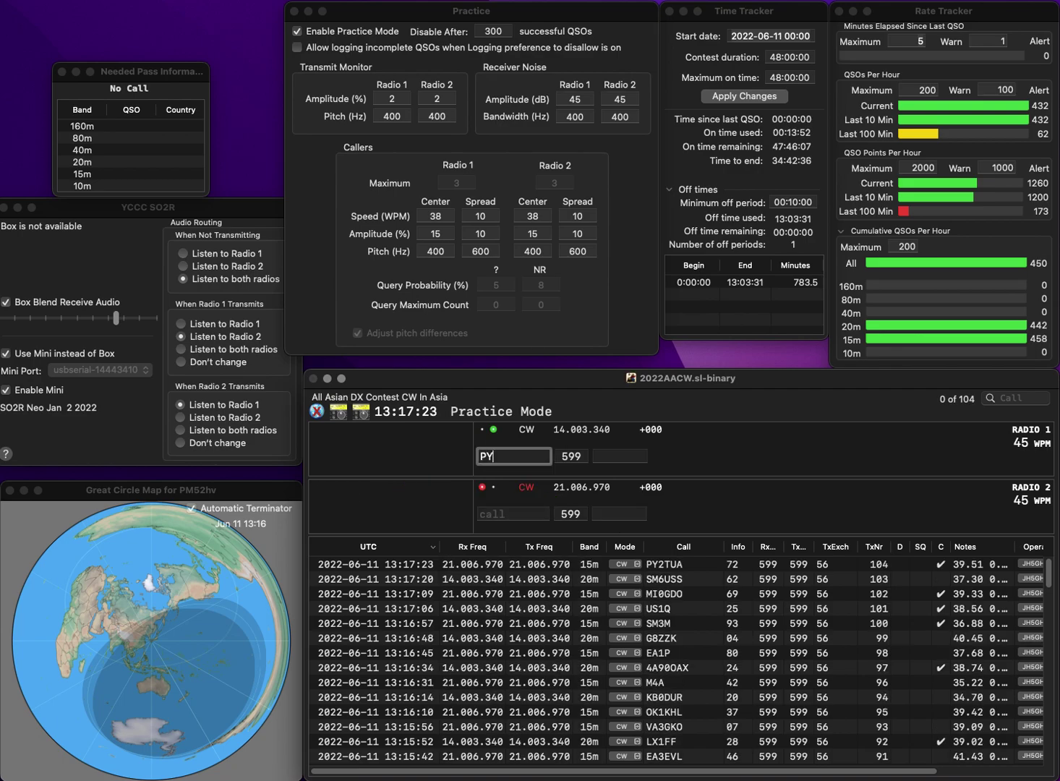
text(2HBS)
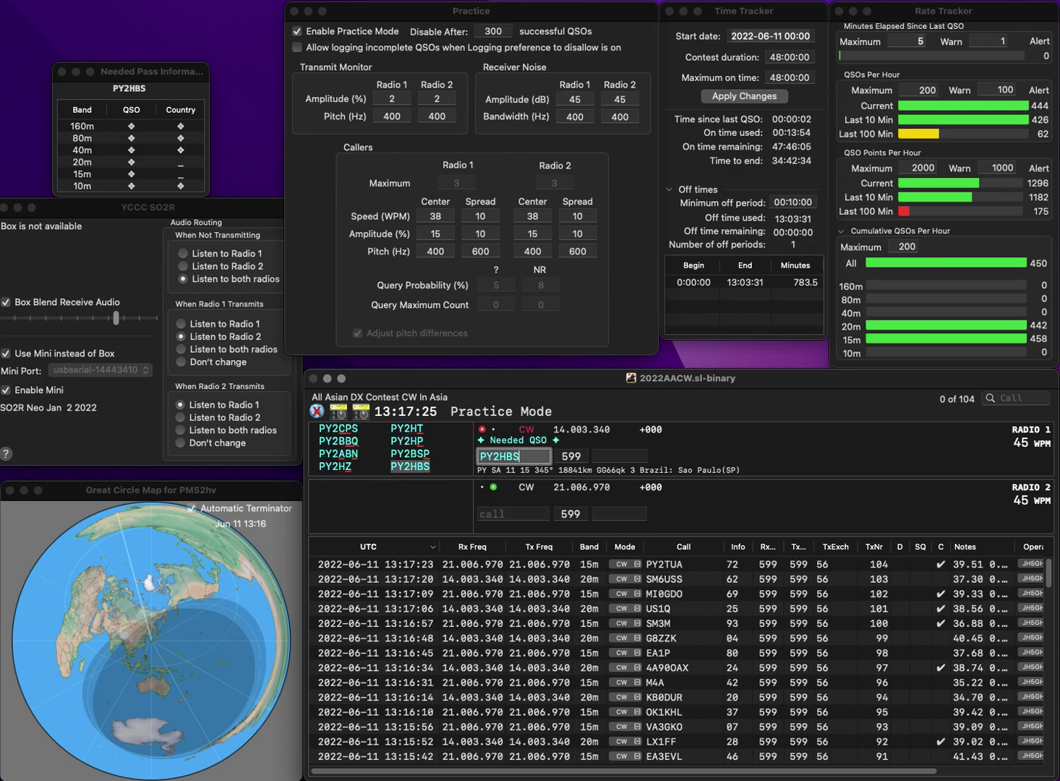
key(Return)
text(DO3NPM)
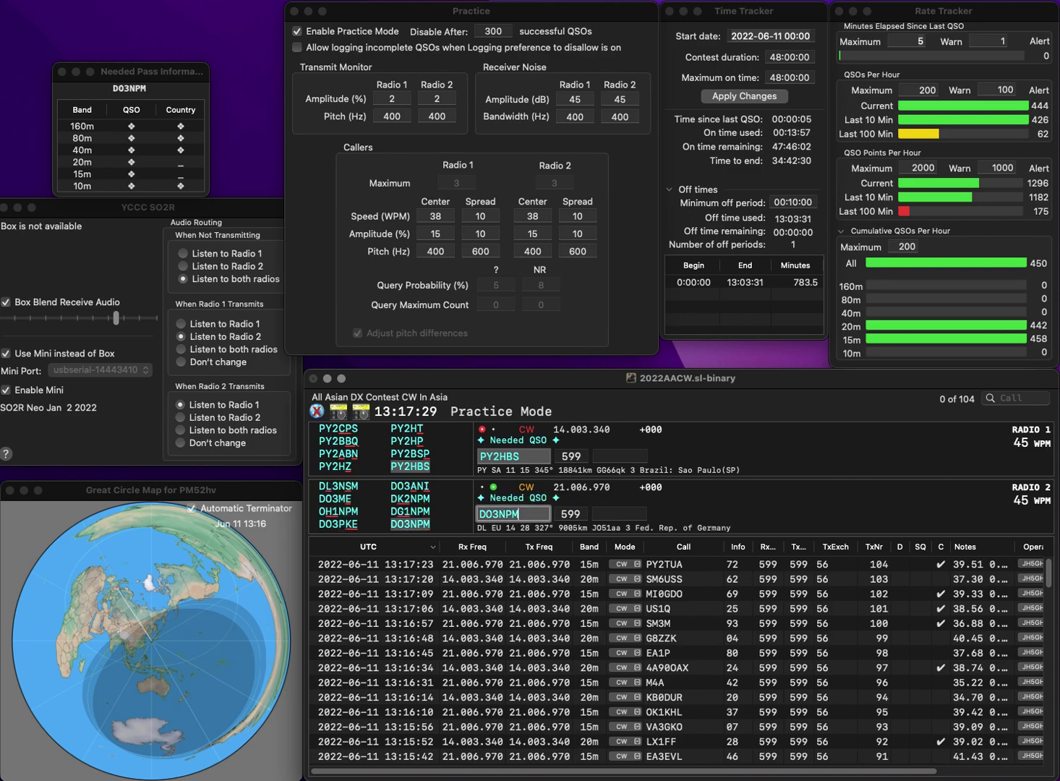
key(Return)
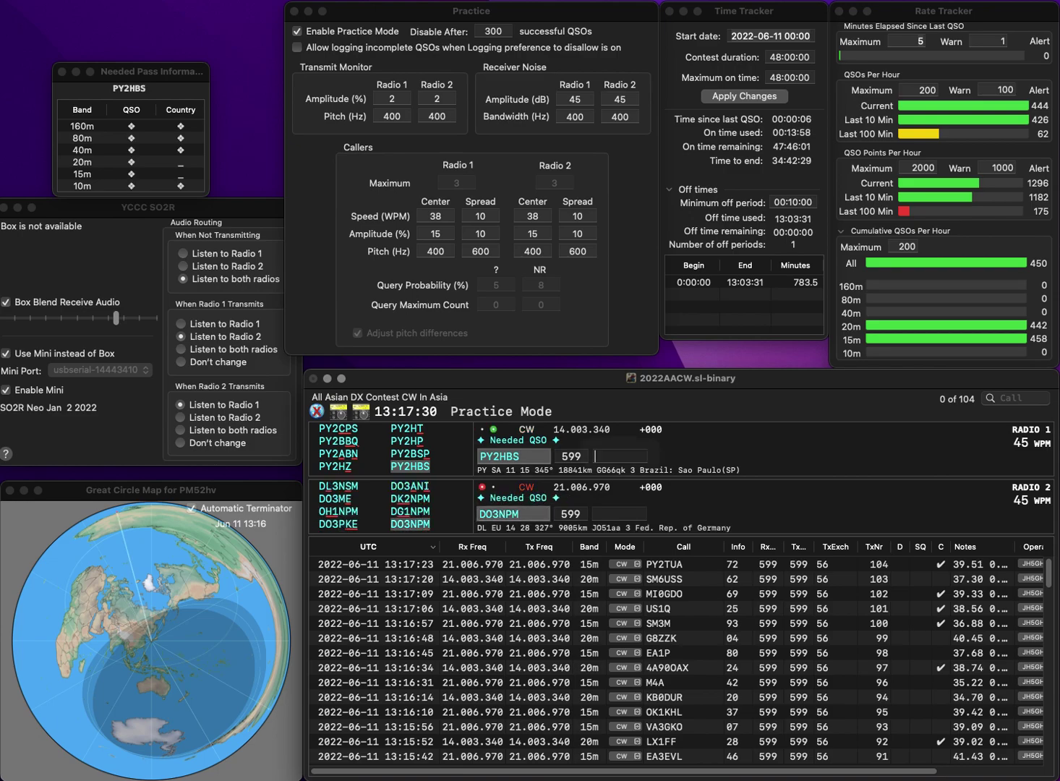
text(5)
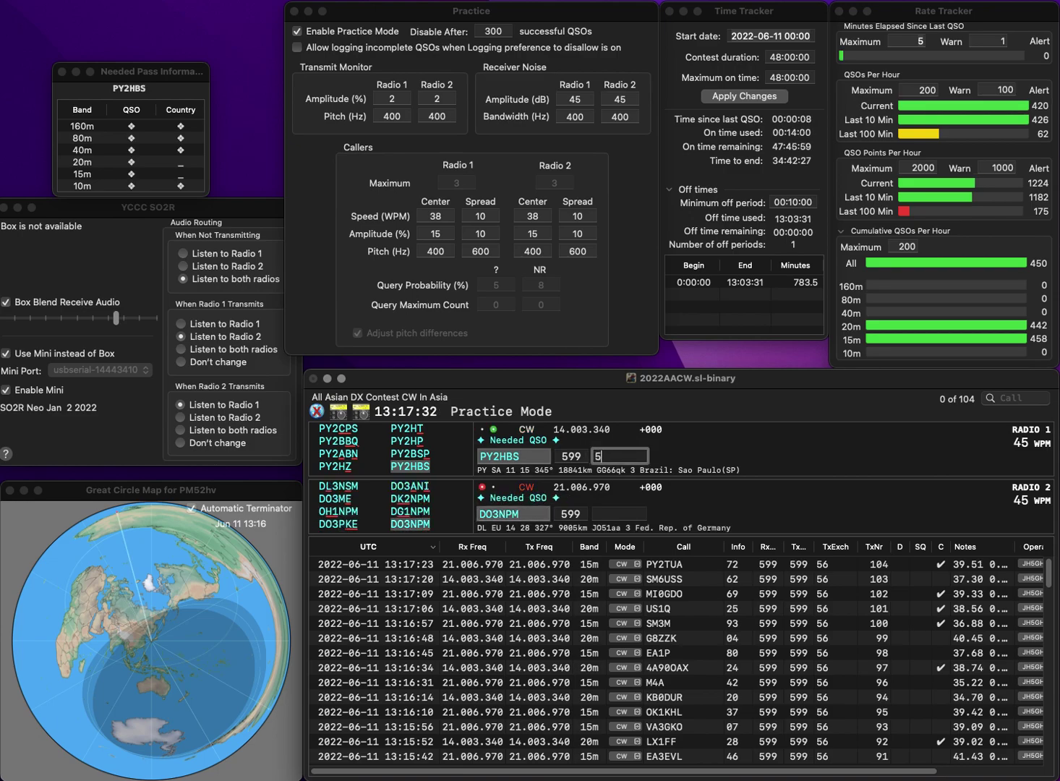
key(Return)
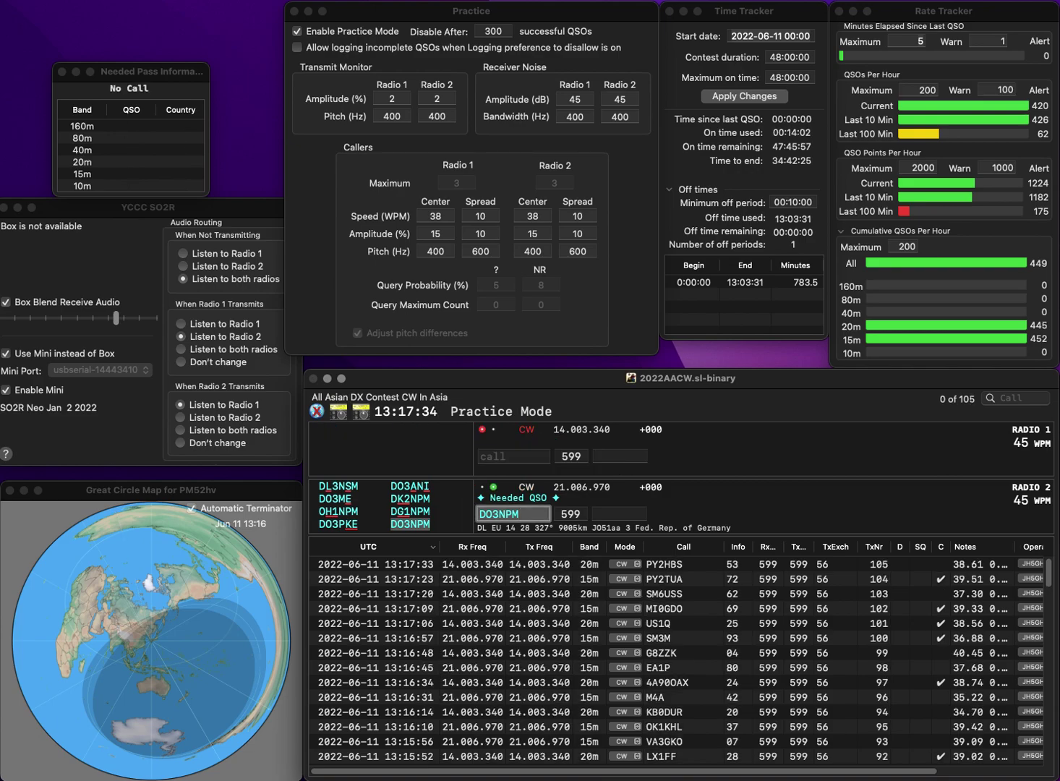
key(Tab)
text(42)
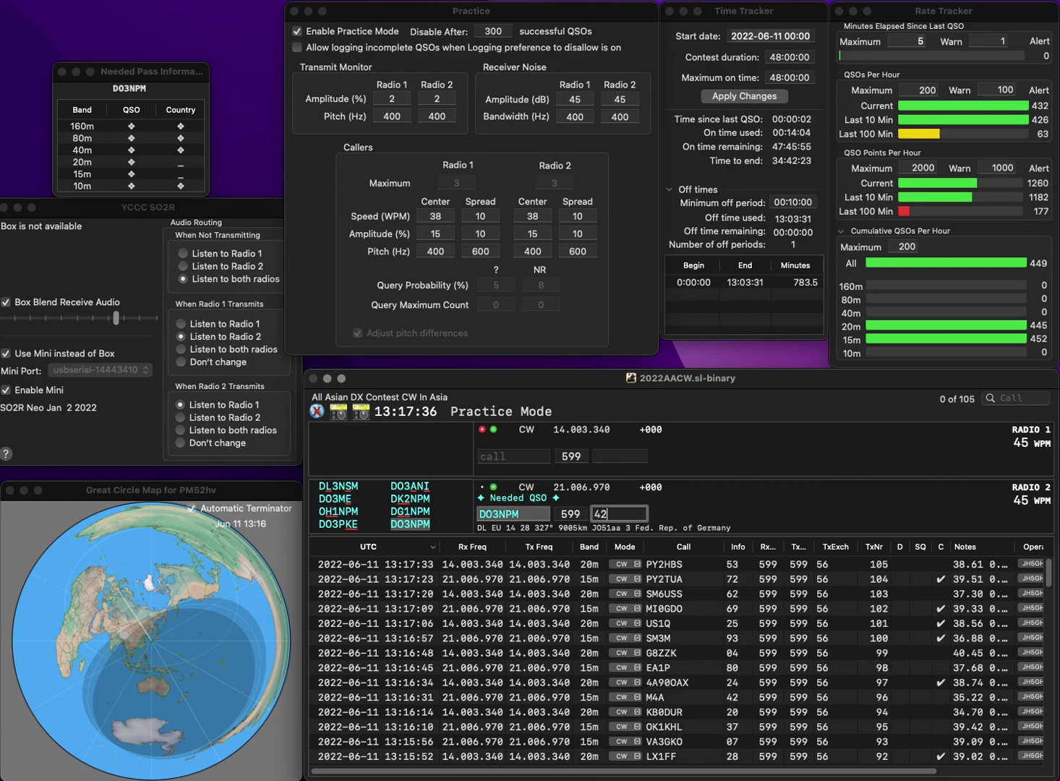
key(Return)
text(KC3MHQ)
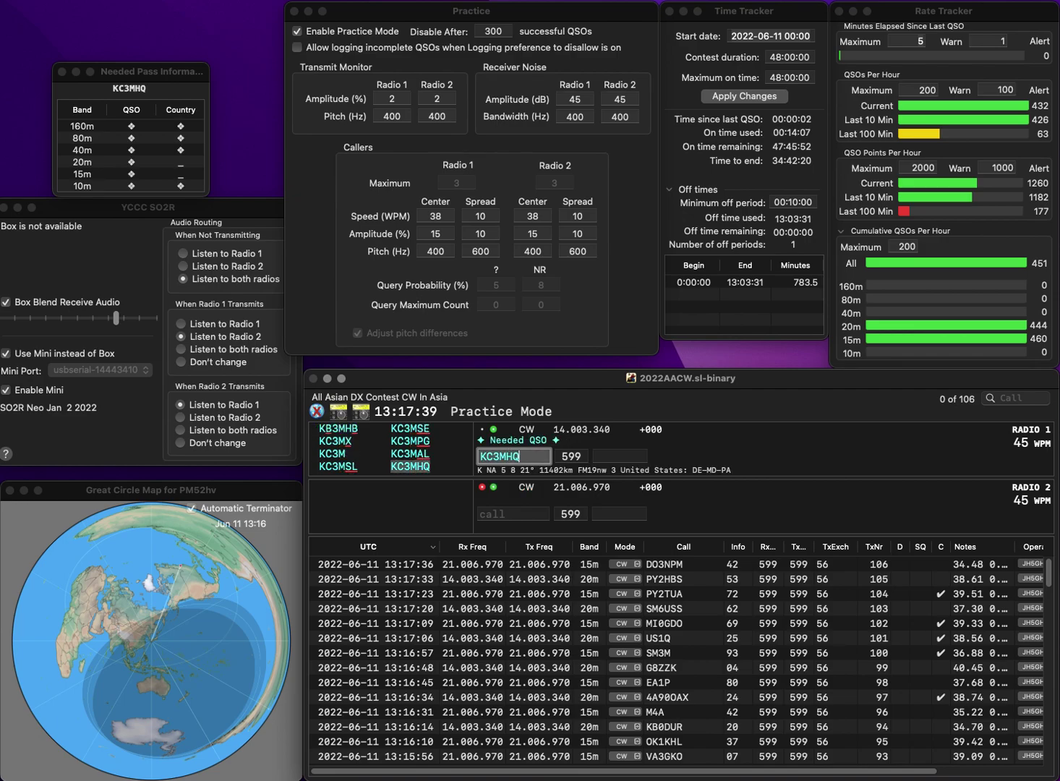
key(Return)
text(G0YL)
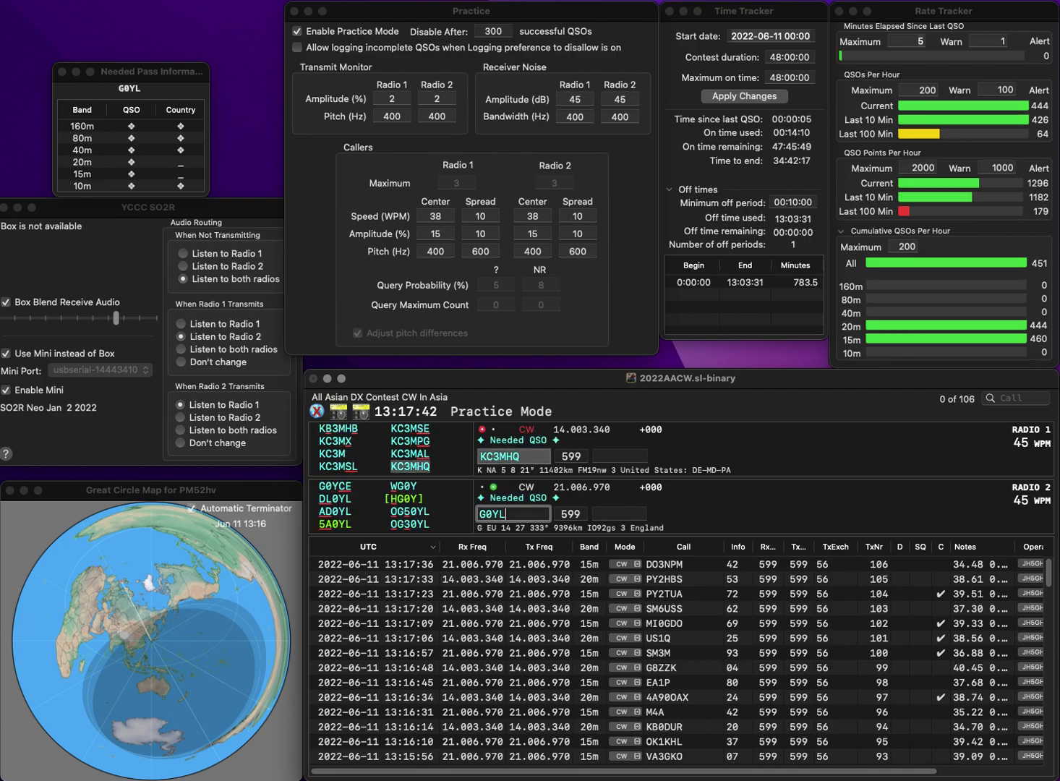
key(Return)
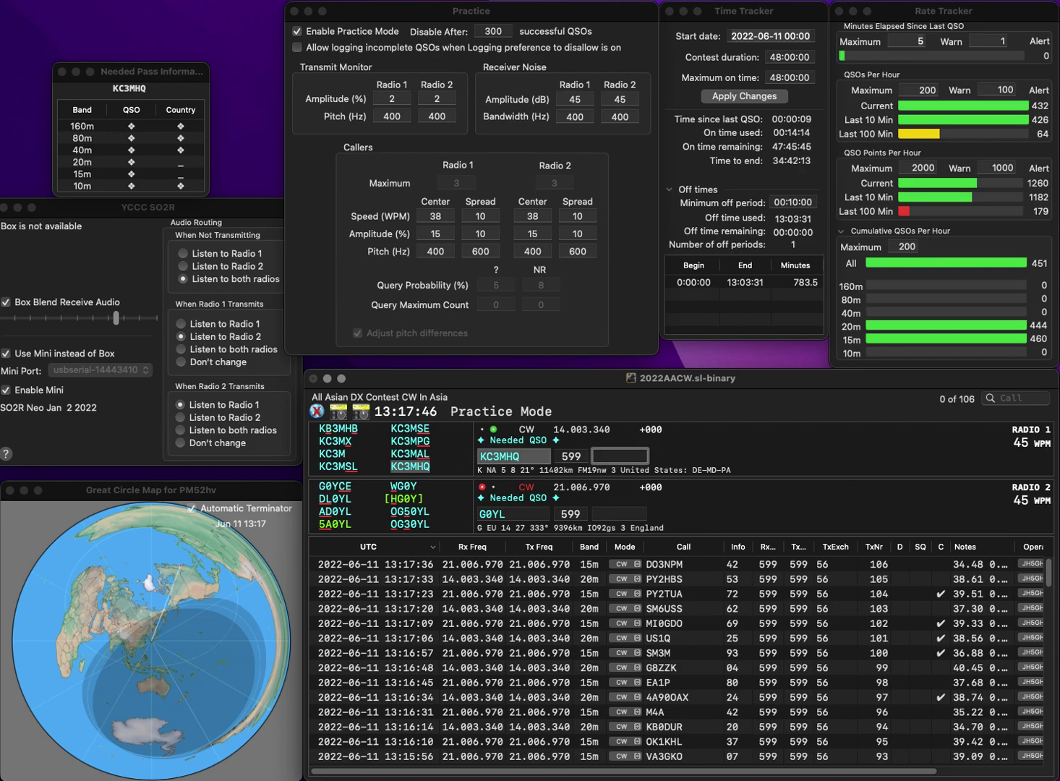
key(Return)
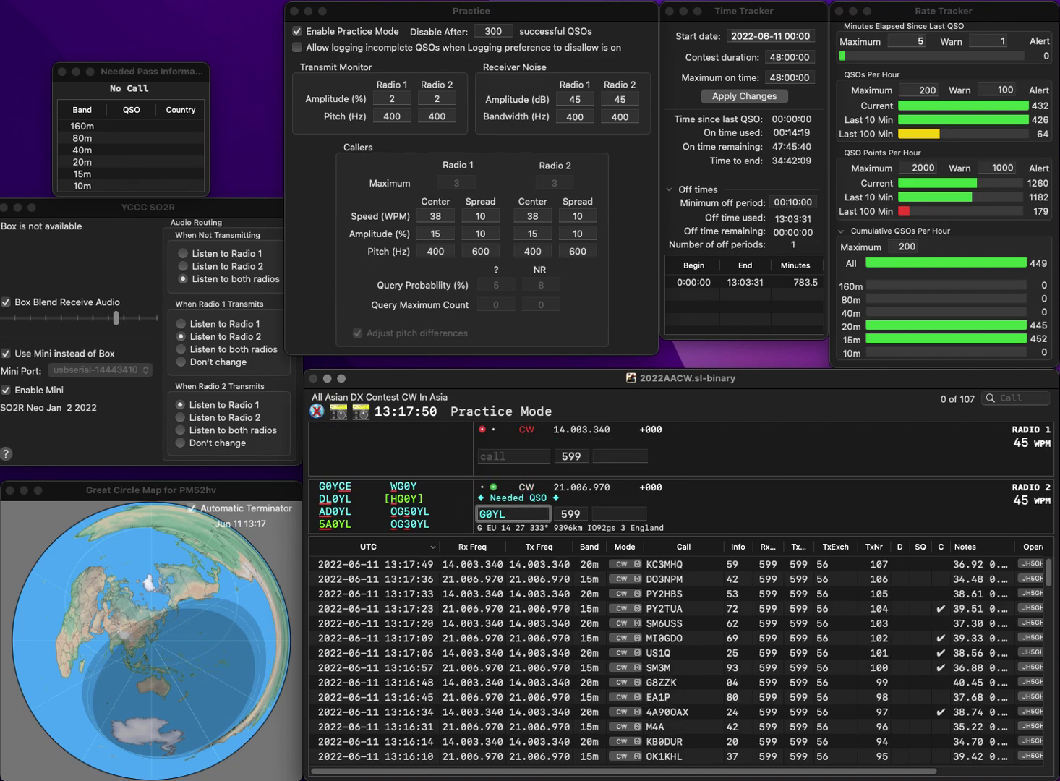
text(OG5)
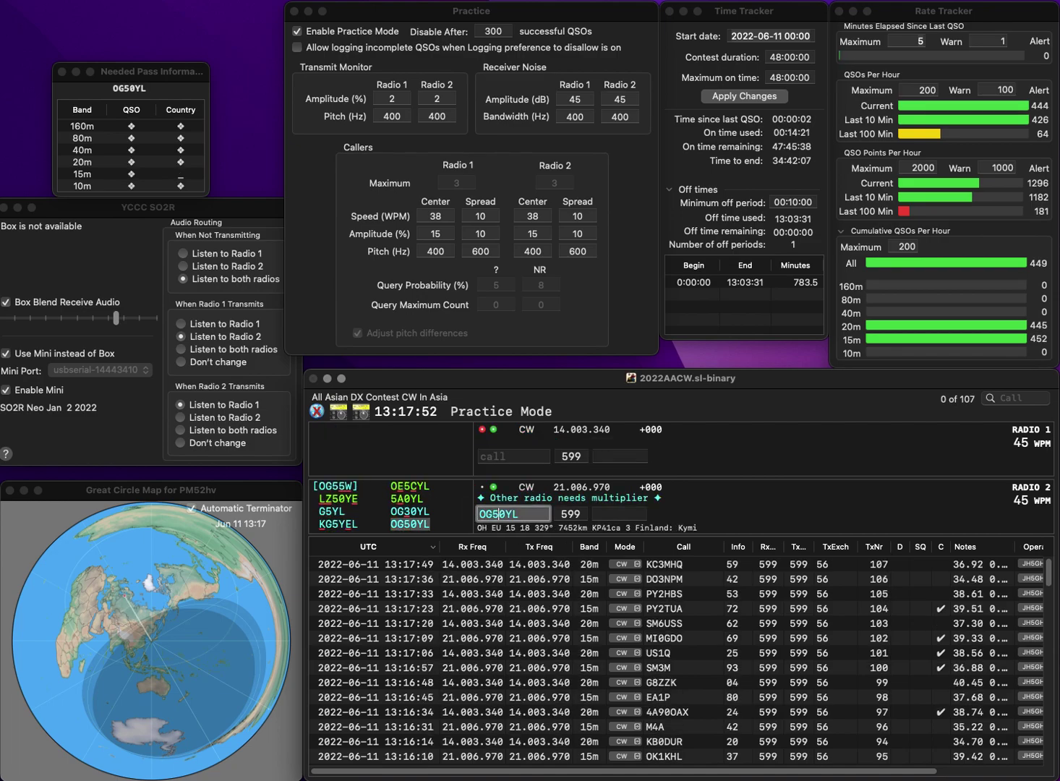
key(Return)
- Answer NV9J on Radio 1 and log it with received exchange 89, logging OG50YL on Radio 2 with exchange 14
text(NV9J)
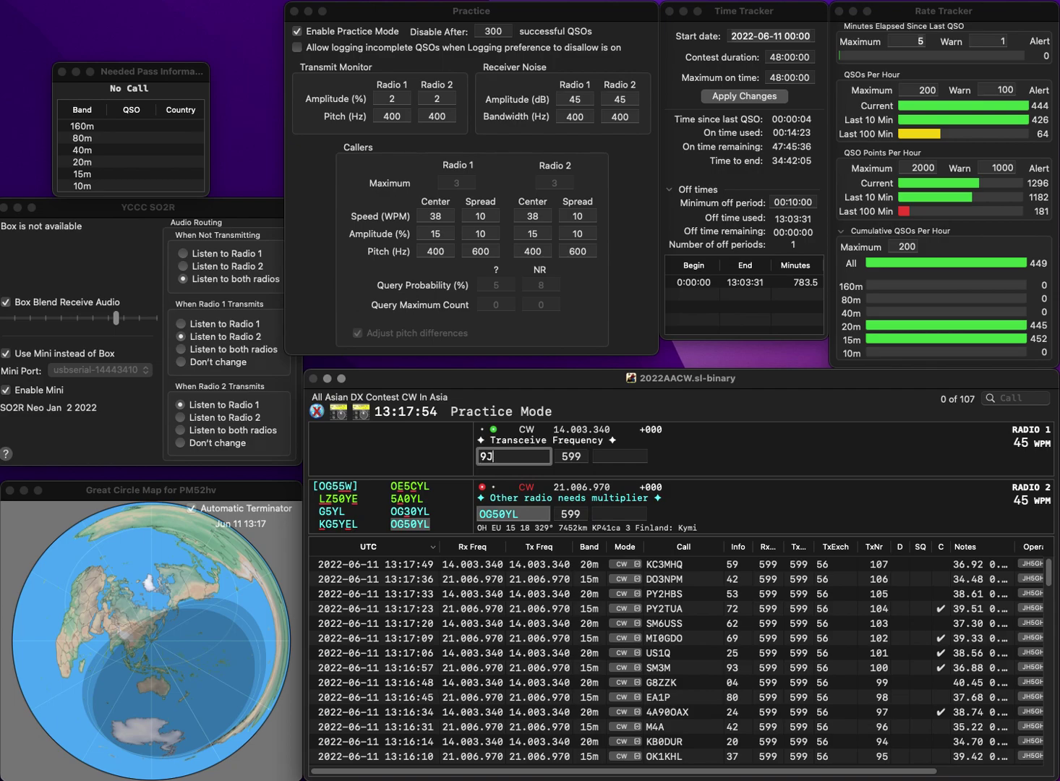
key(Return)
key(space)
text(14)
key(Return)
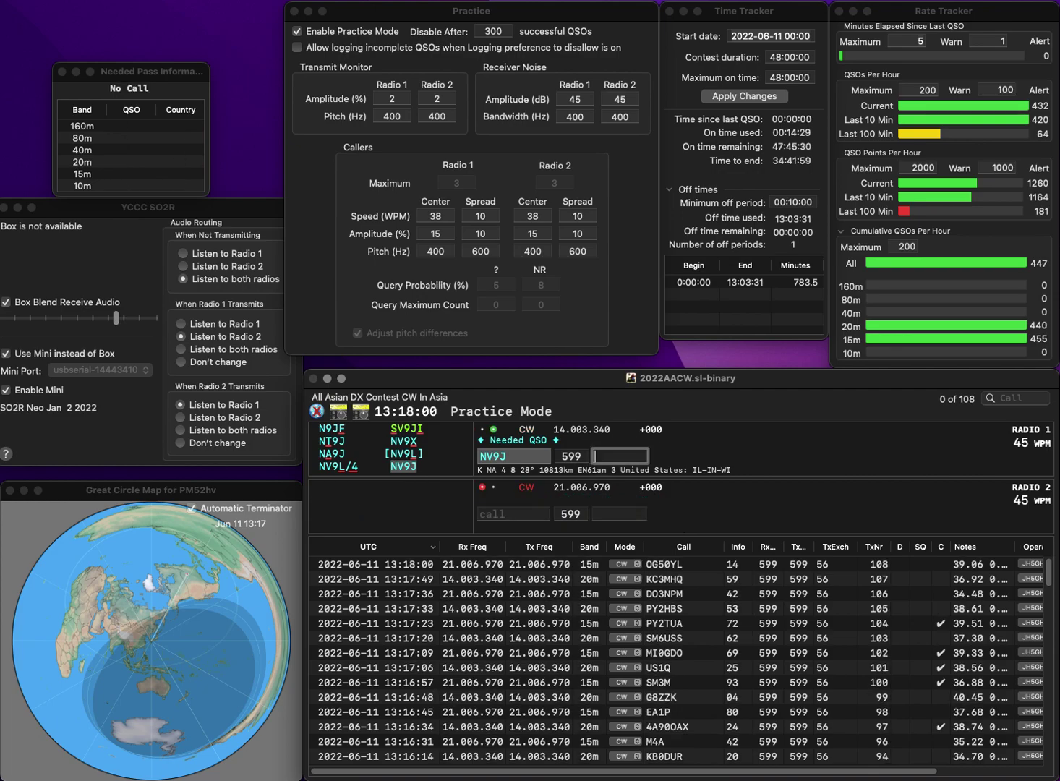
text(89)
key(Return)
- Answer the next caller on Radio 2 with the call sign 2M0BIC
text(M0)
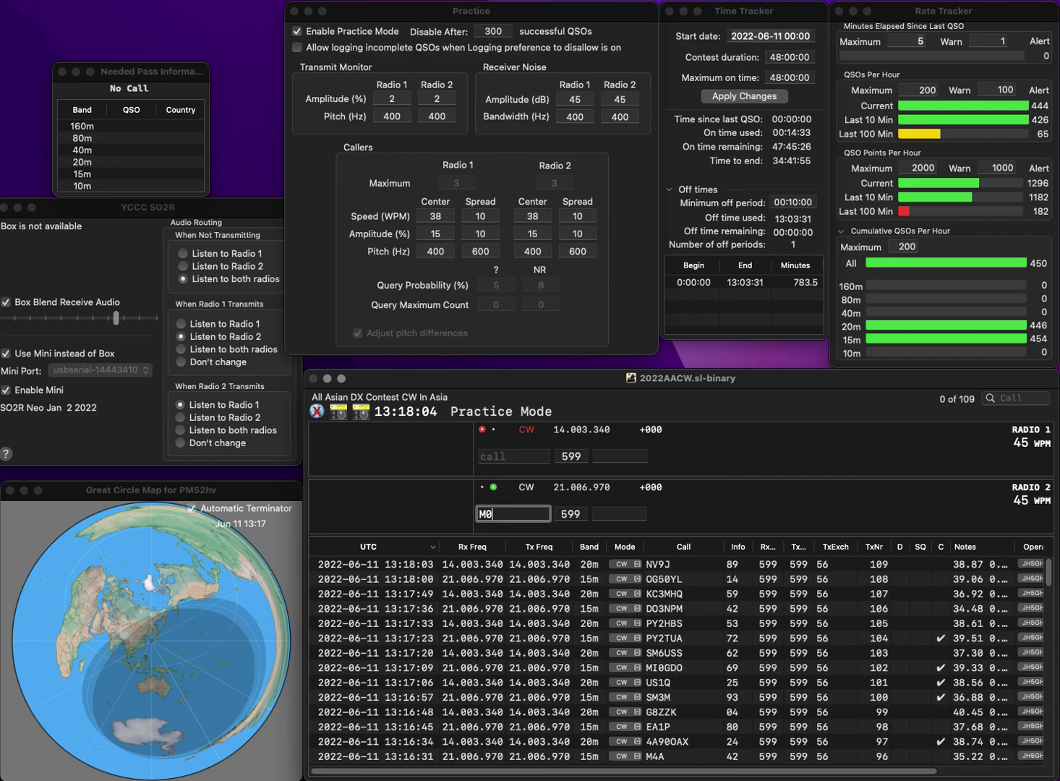
text(BIC)
key(Home)
text(2)
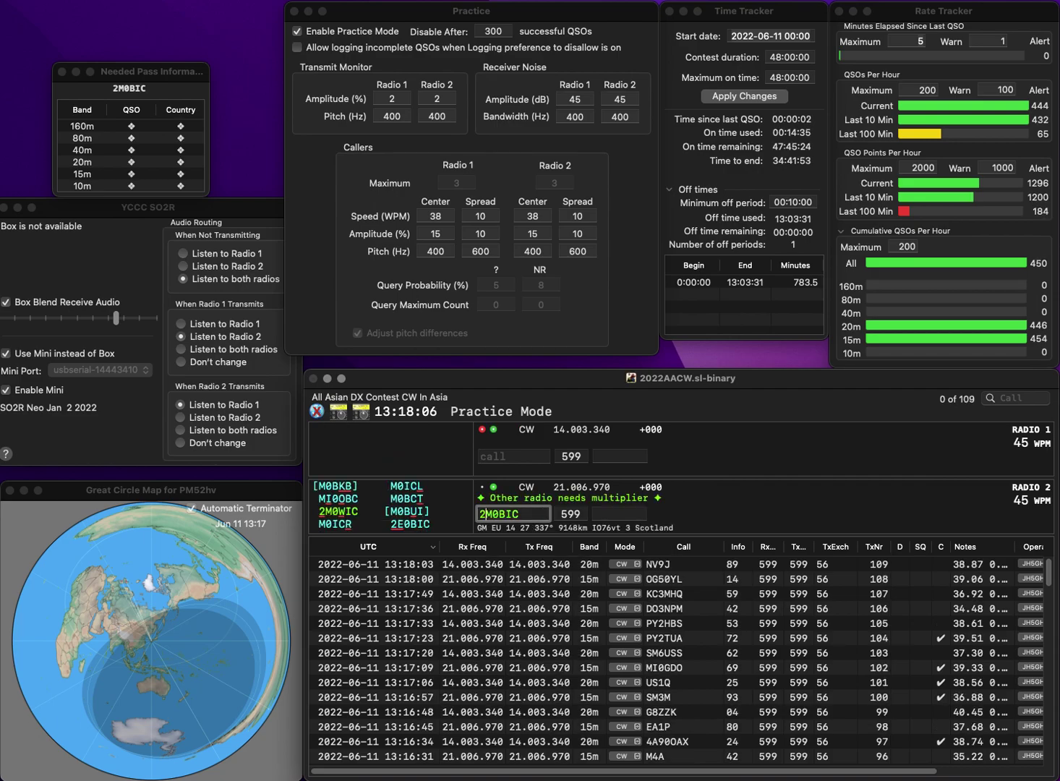
key(Return)
click(481, 456)
text(KJ)
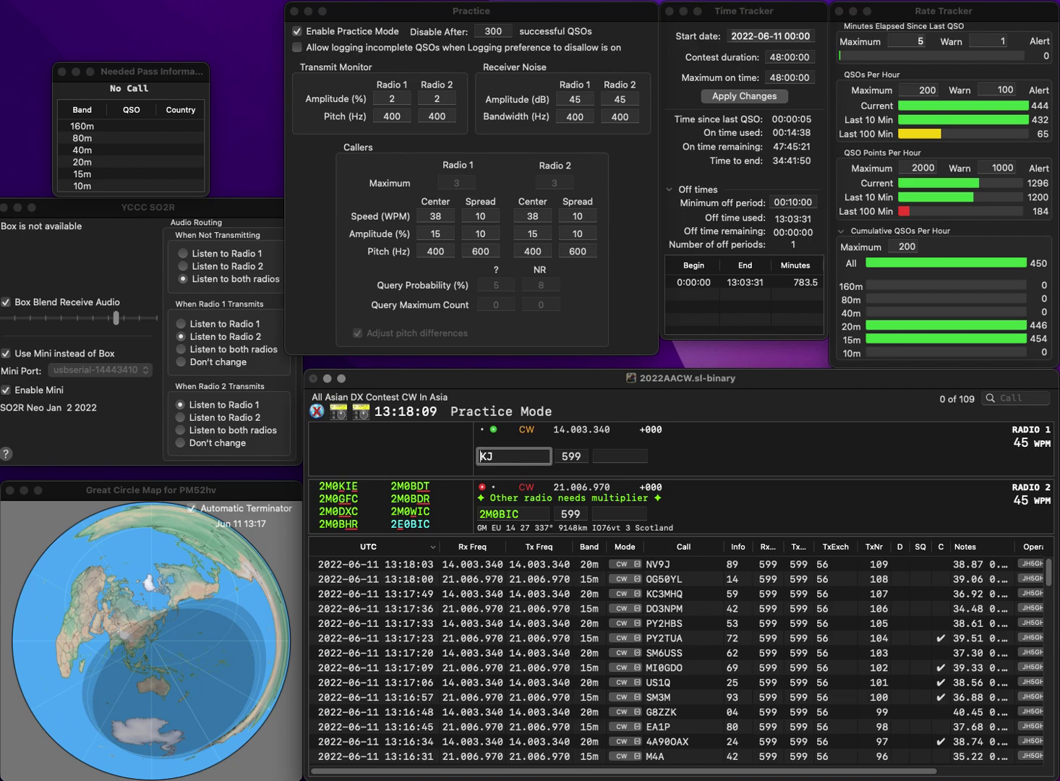
key(Return)
key(BackSpace)
text(E)
key(Return)
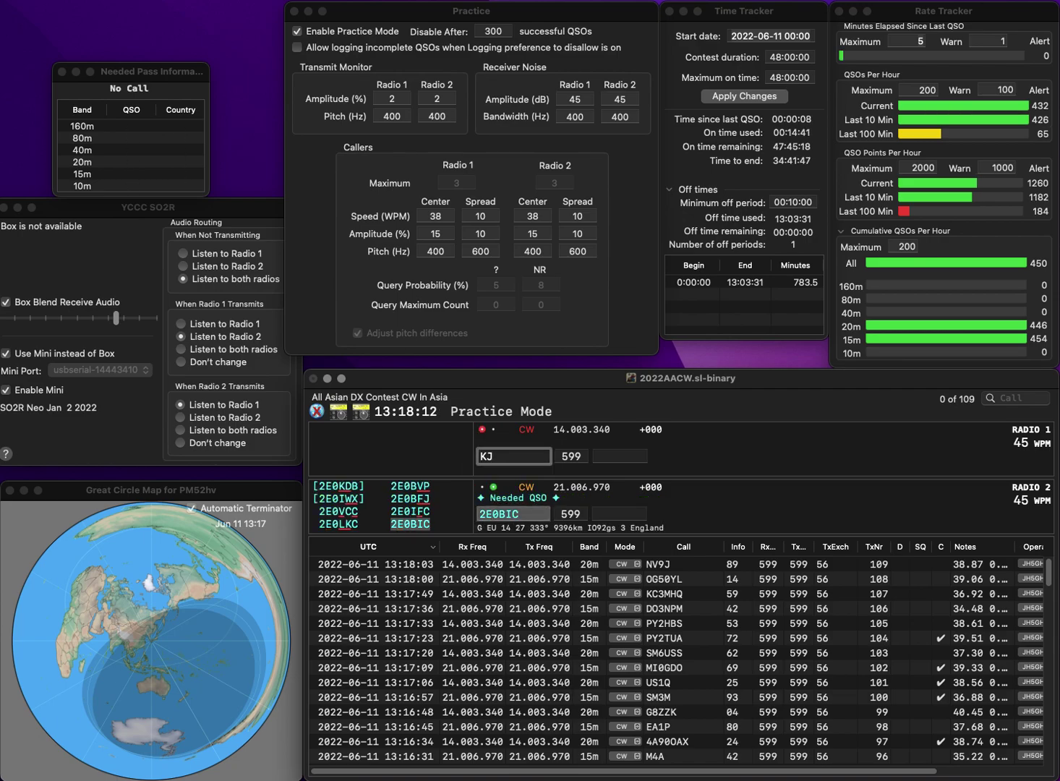
text(P4K)
key(Return)
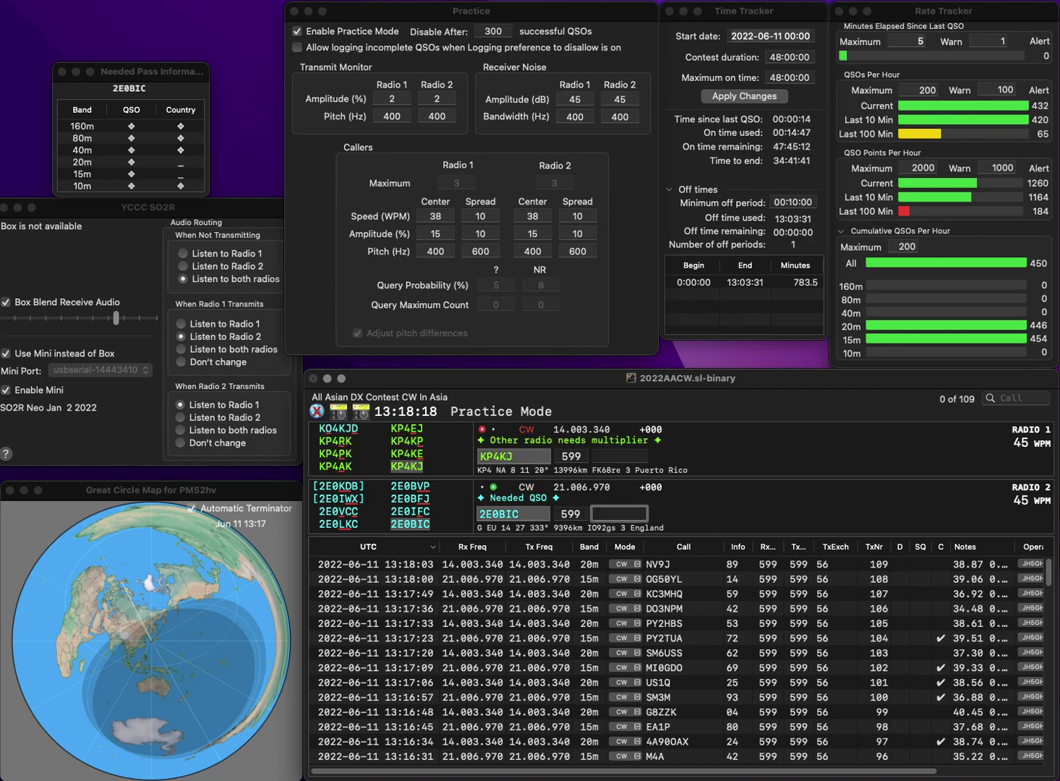
text(07)
key(Return)
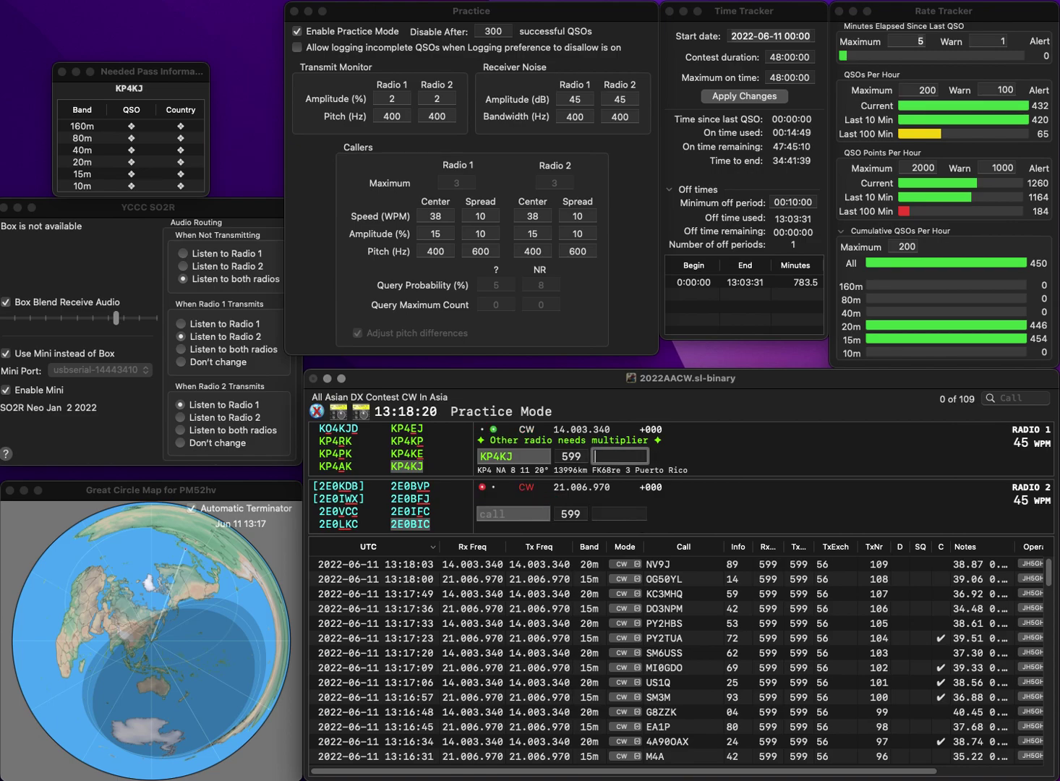
text(22)
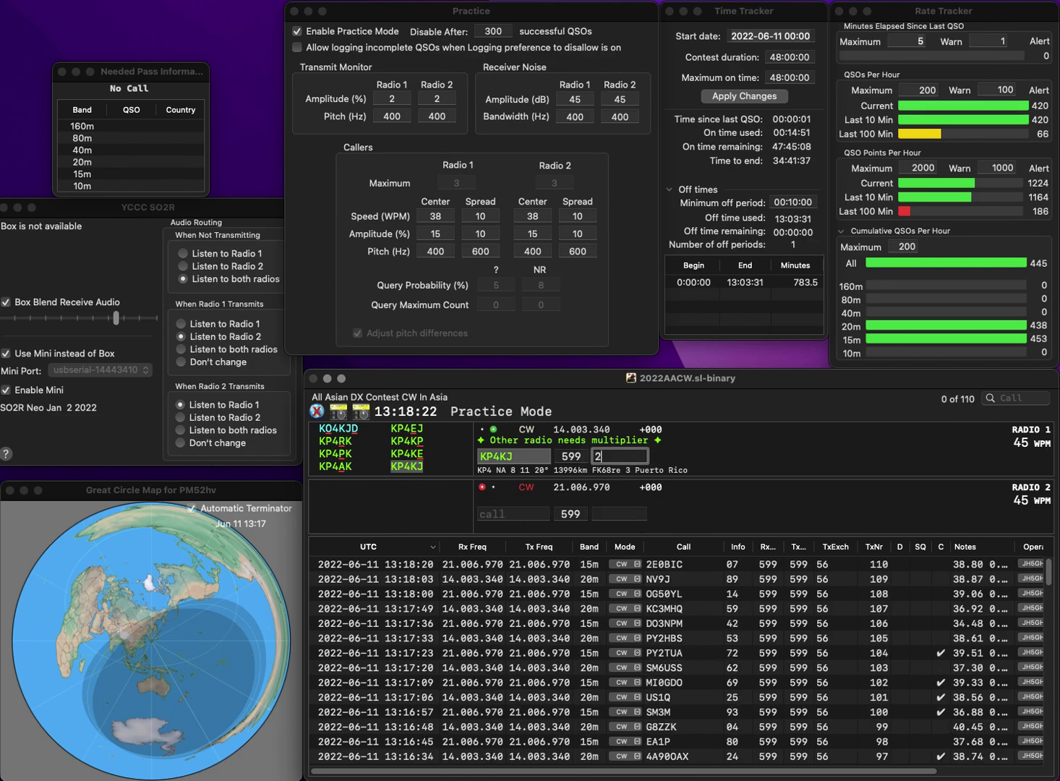
key(Return)
text(JH)
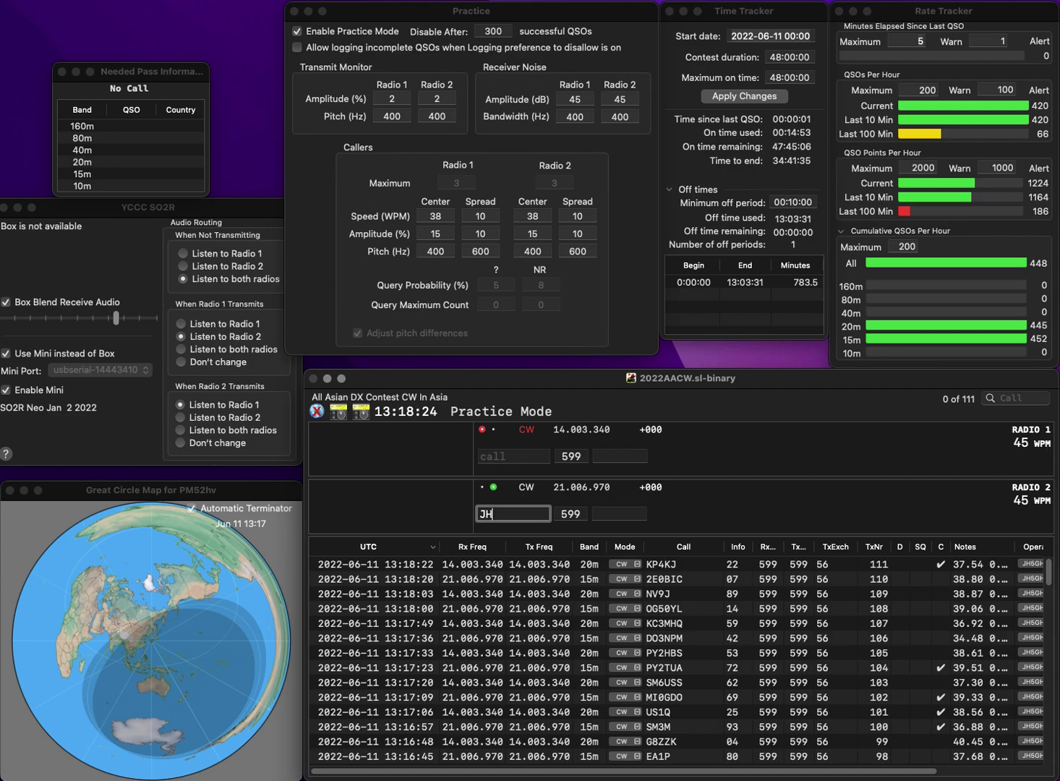
text(1FQW)
key(Return)
text(B3CAI)
key(Home)
text(W)
key(Return)
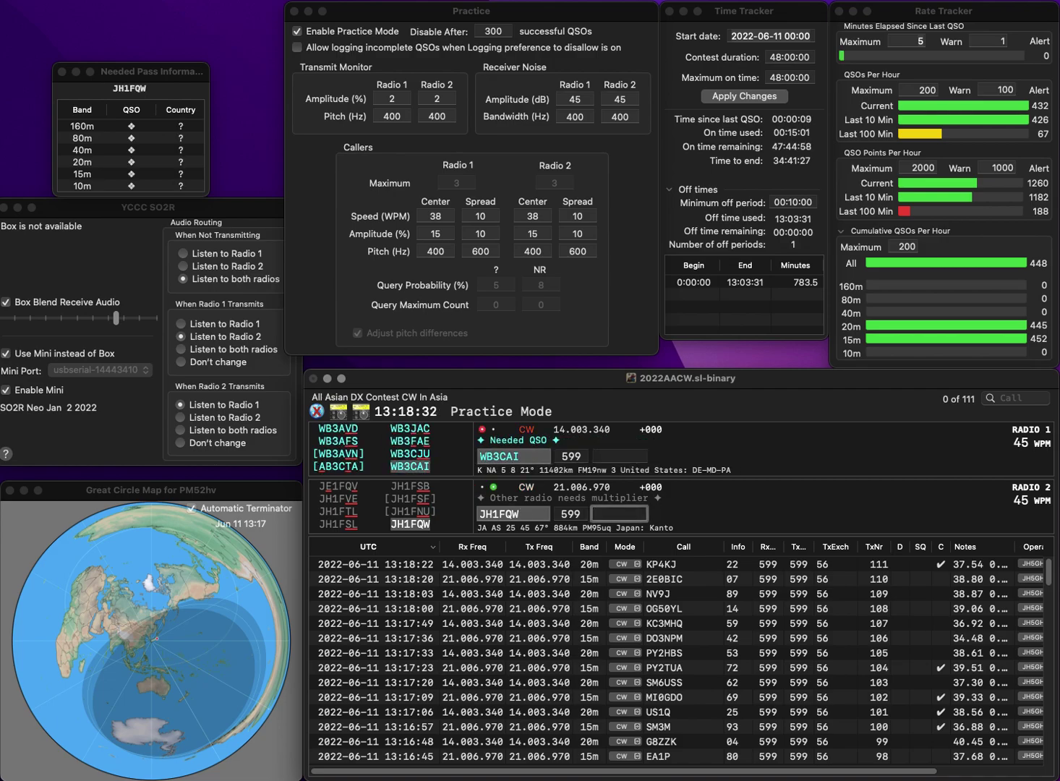
text(22)
key(Return)
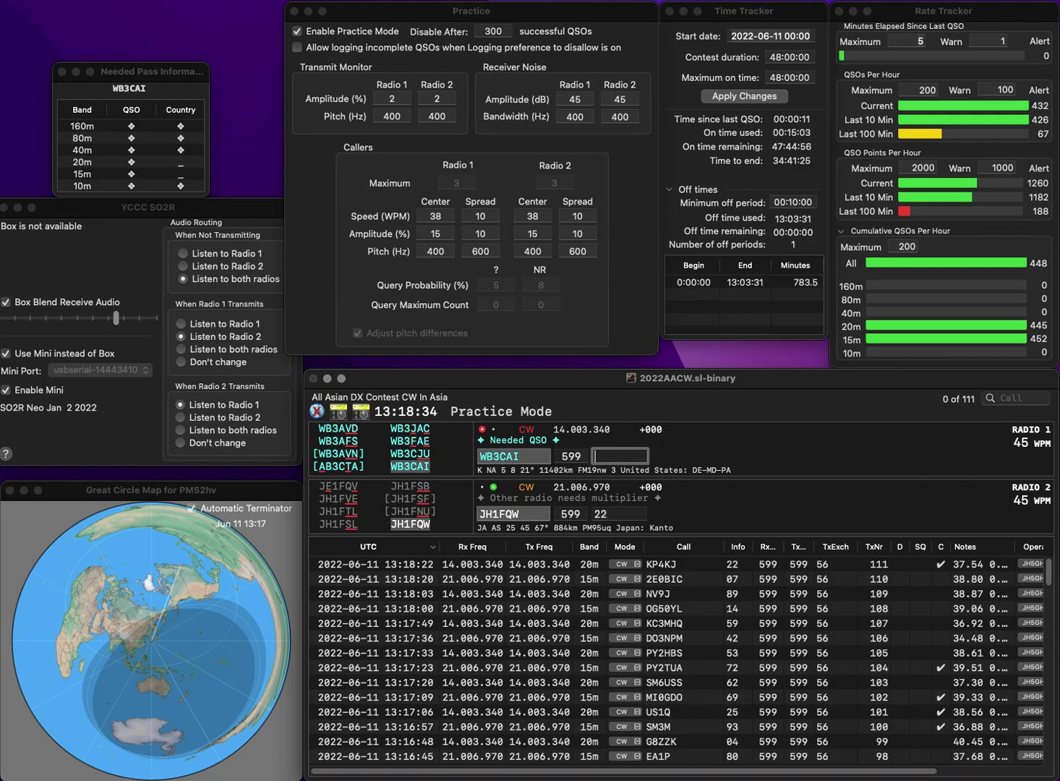
text(53)
key(Return)
- Answer the next caller on Radio 2 with the call sign 4Z1AK
text(VZ1AK)
key(Home)
key(Delete)
text(4)
key(Return)
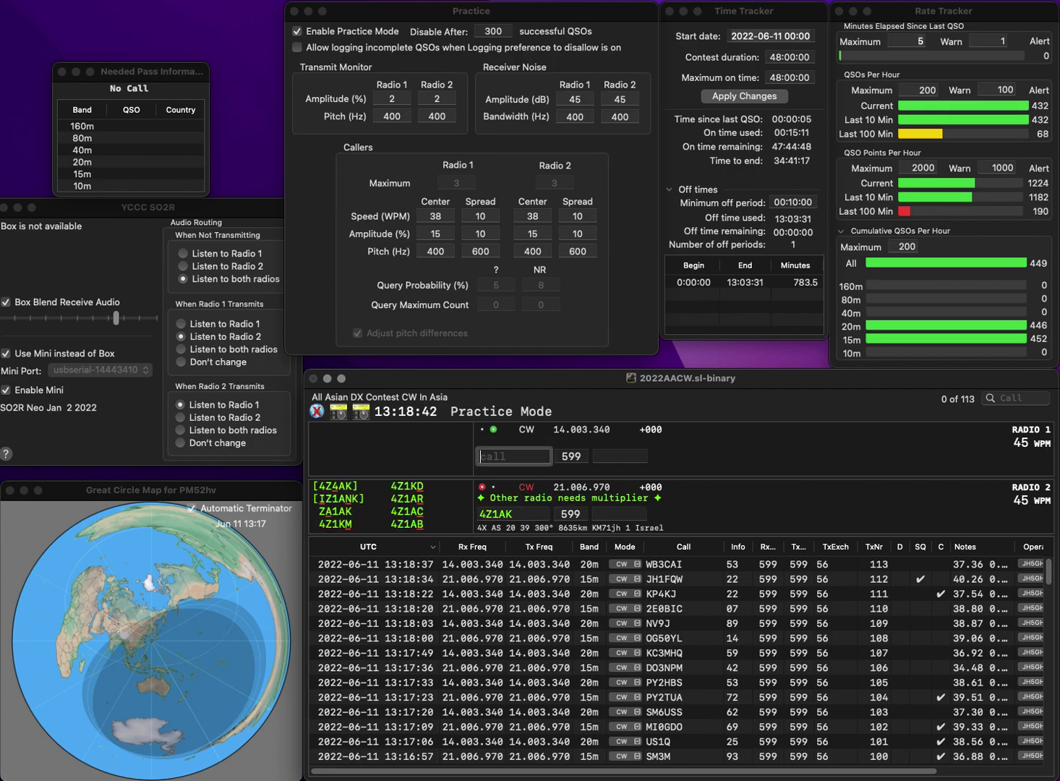
- Answer KB1ZHU on Radio 1 and correct the Radio 2 call sign to 4Z1AC
text(KB1ZHU)
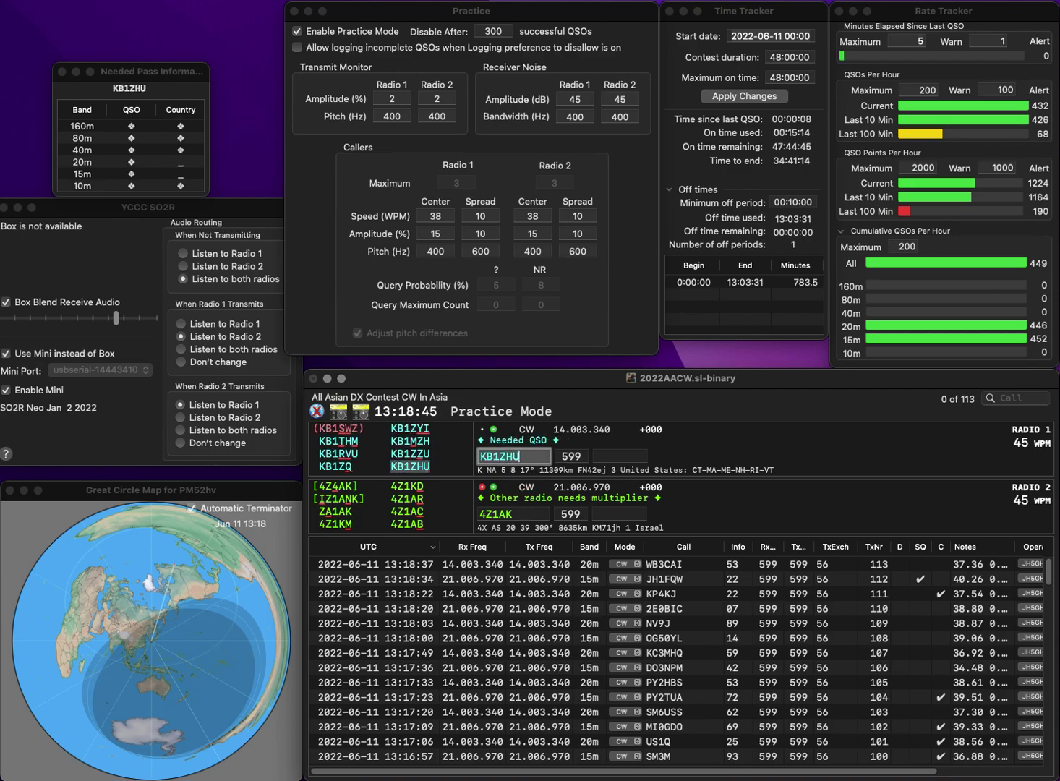
key(Return)
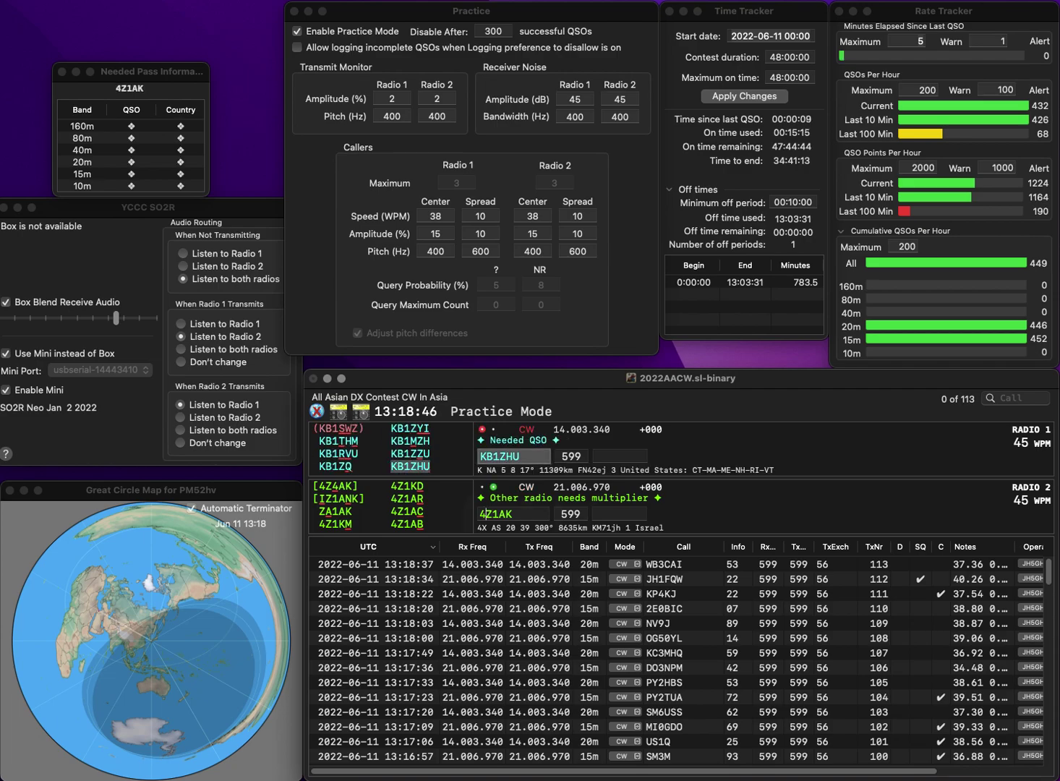
key(Right)
key(Right)
key(BackSpace)
text(C)
key(Return)
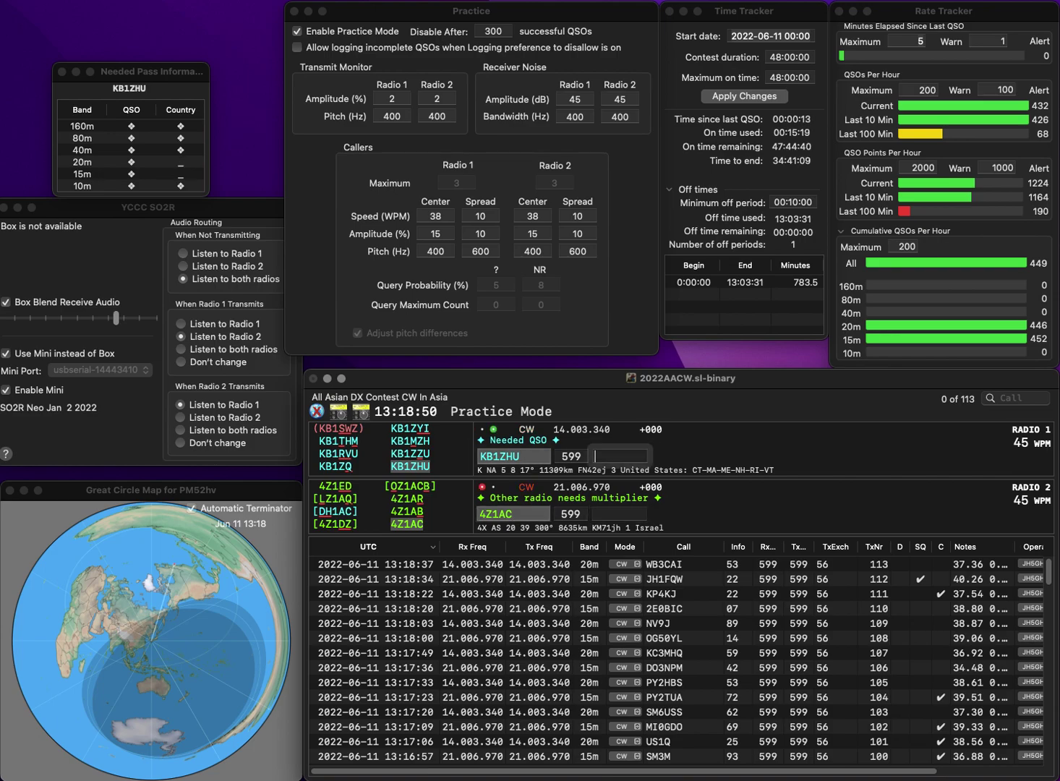
text(75)
key(Return)
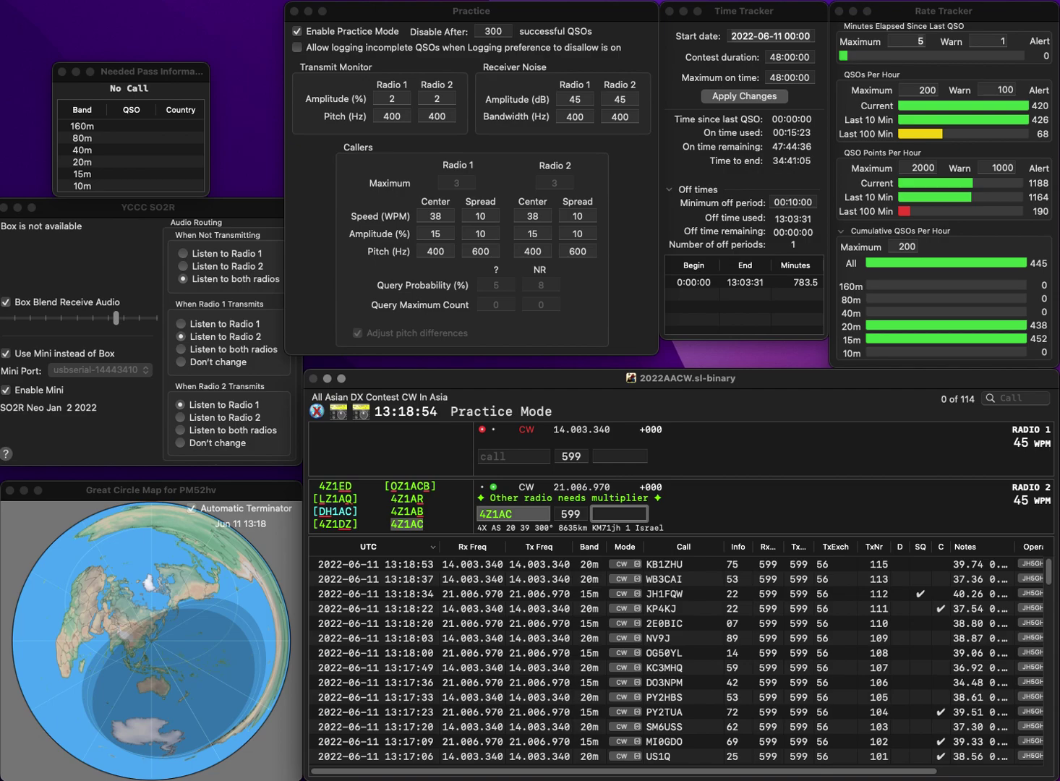
text(28)
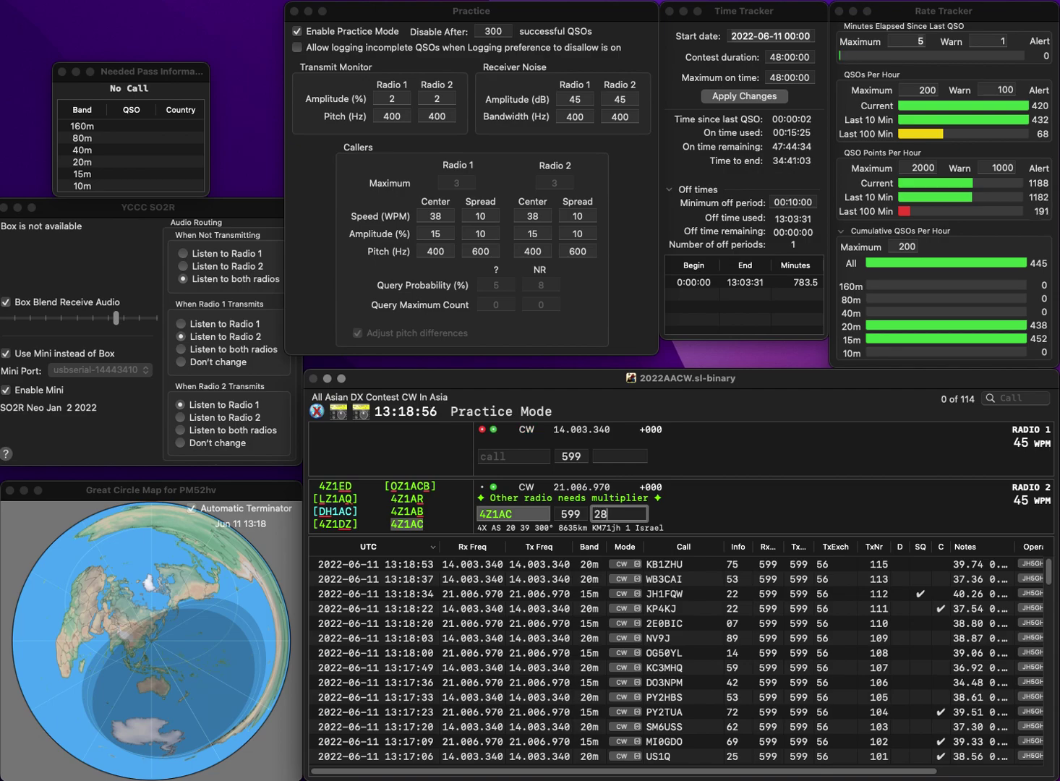
key(Return)
- Answer PY2TIM on Radio 1 and US0SY on Radio 2, entering each call sign
text(PY2TIM)
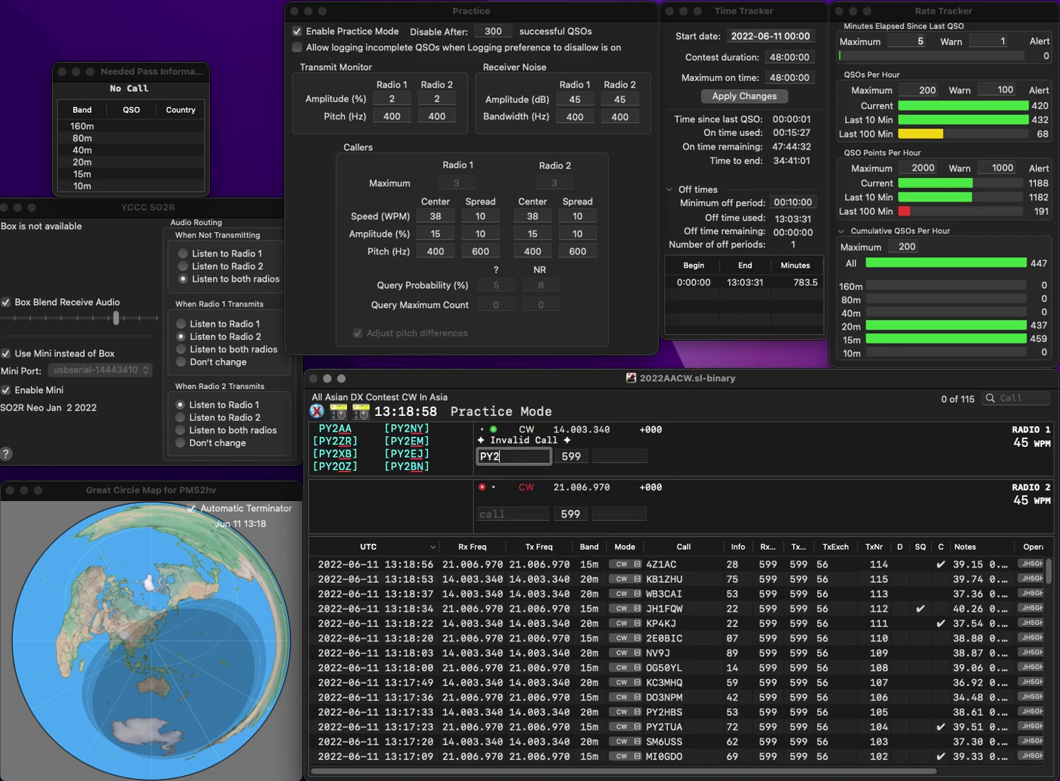
key(Return)
text(S0SY)
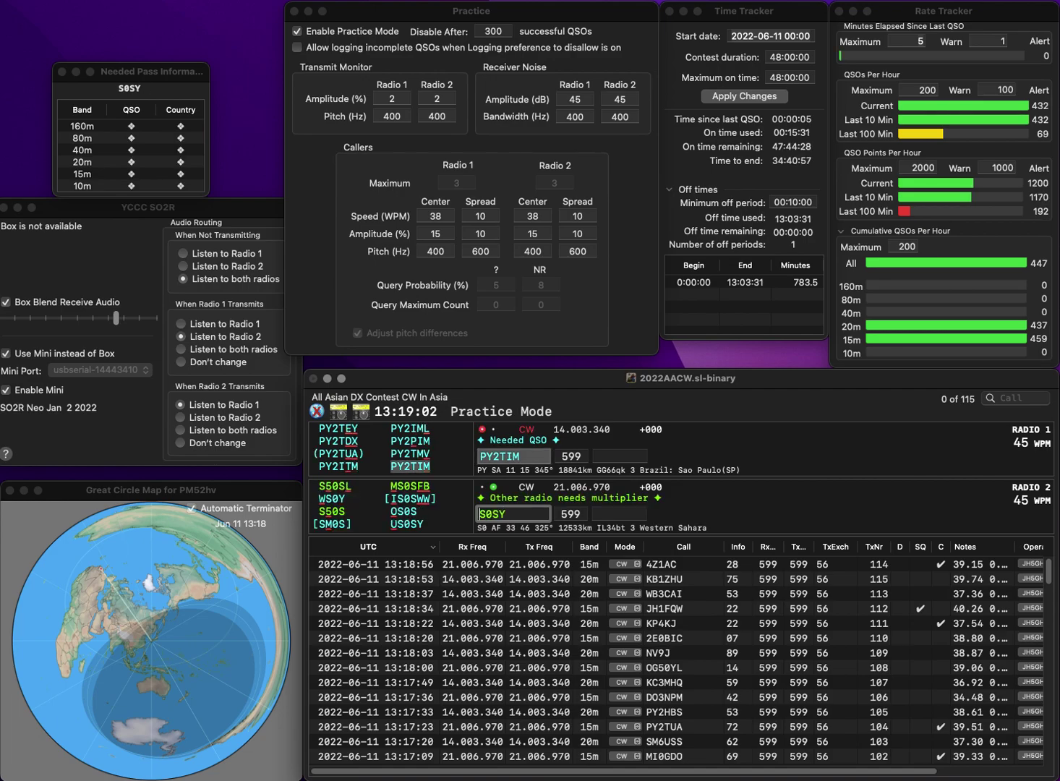
key(Home)
text(U)
key(Return)
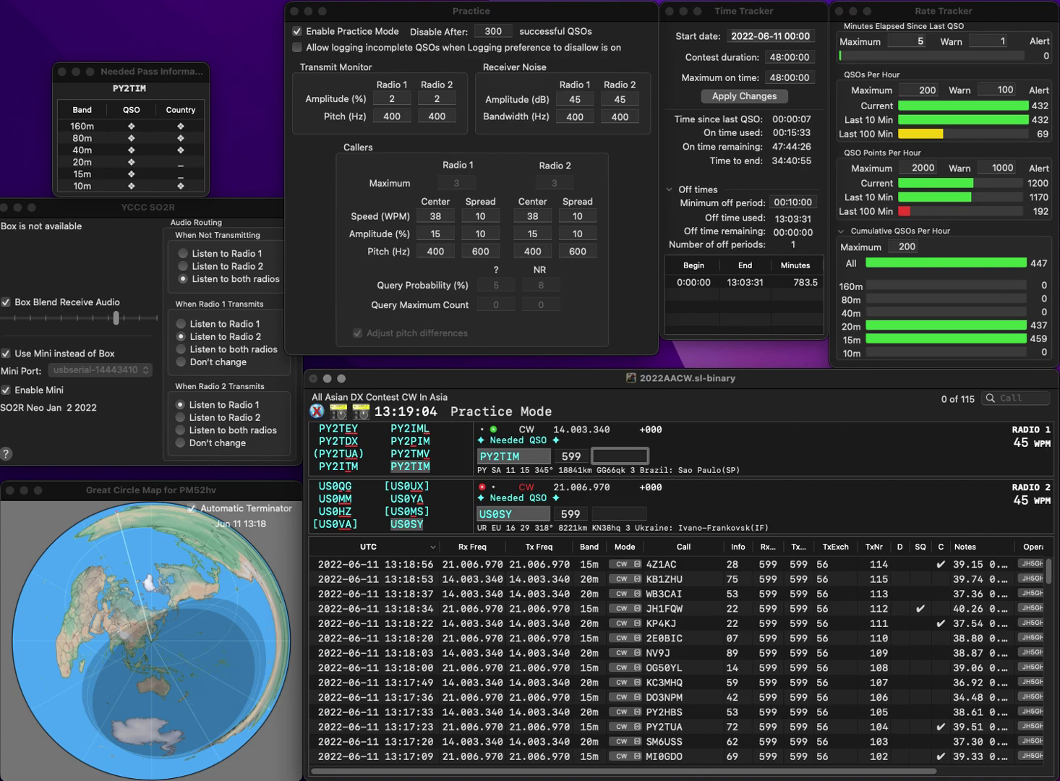
text(53)
key(Return)
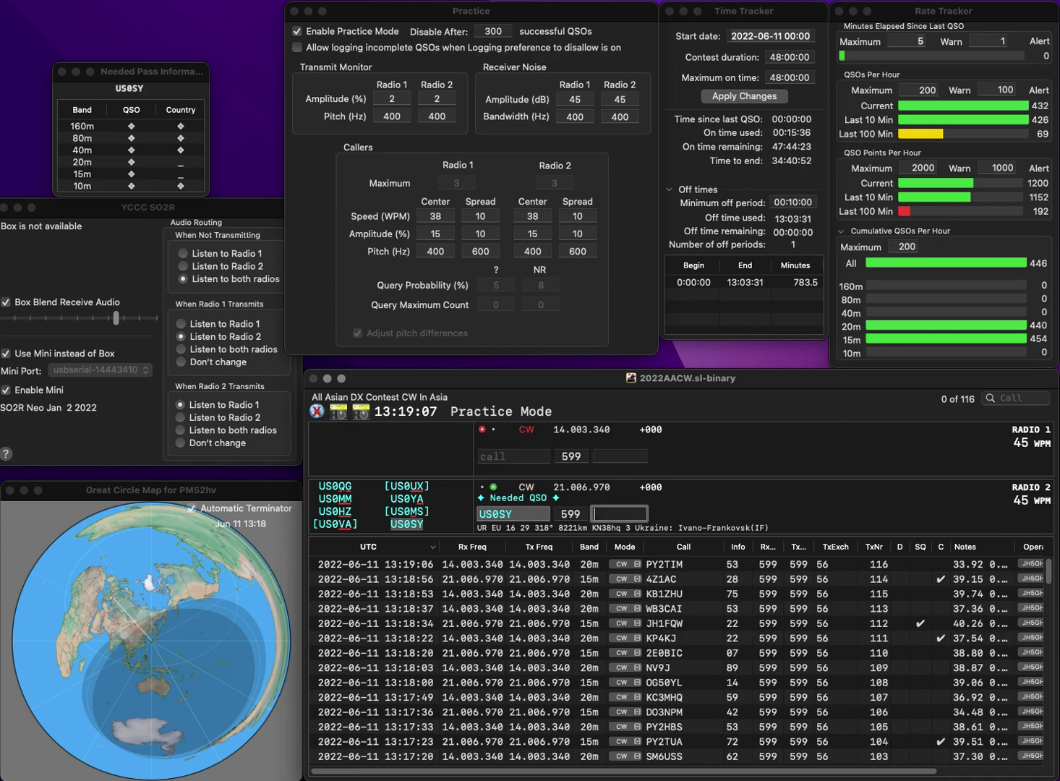
text(70)
key(Return)
text(OK1BHS)
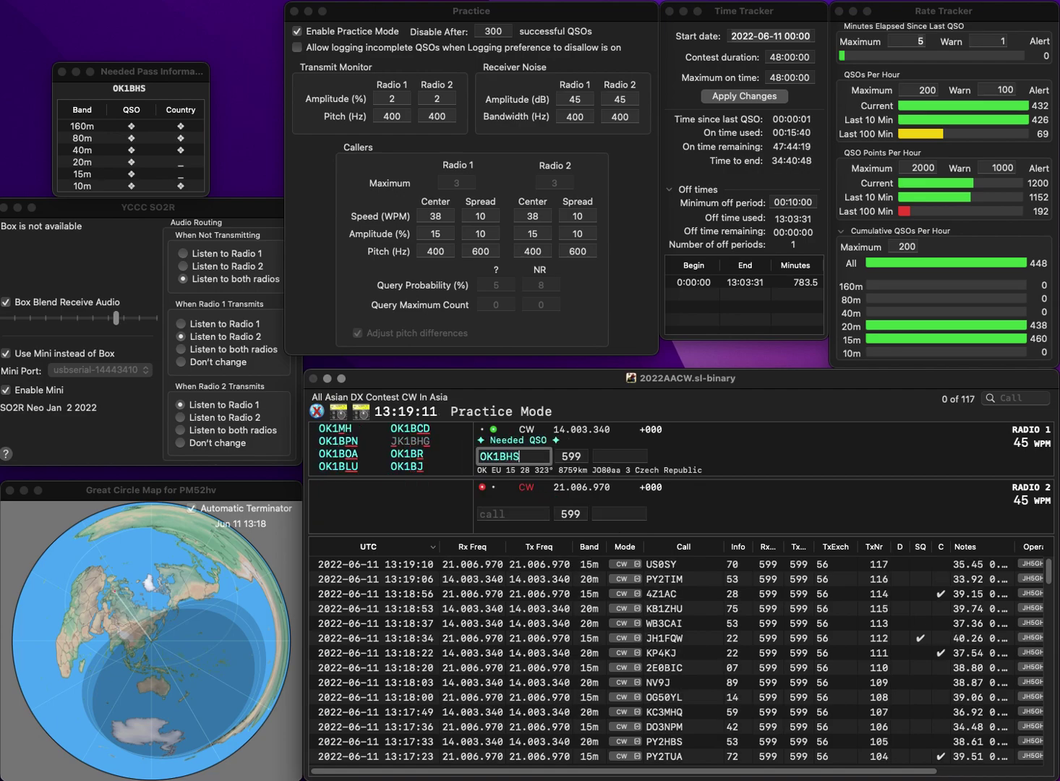
key(Up)
key(Right)
key(Right)
key(Delete)
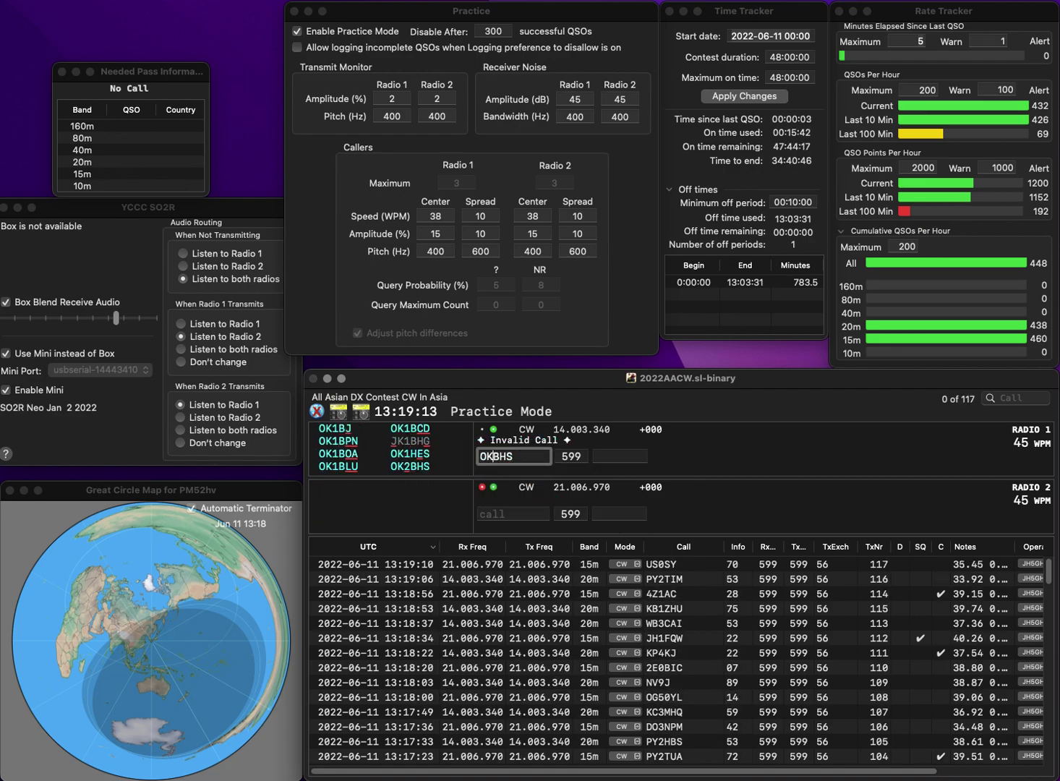
text(2)
key(Return)
key(Return)
text(K)
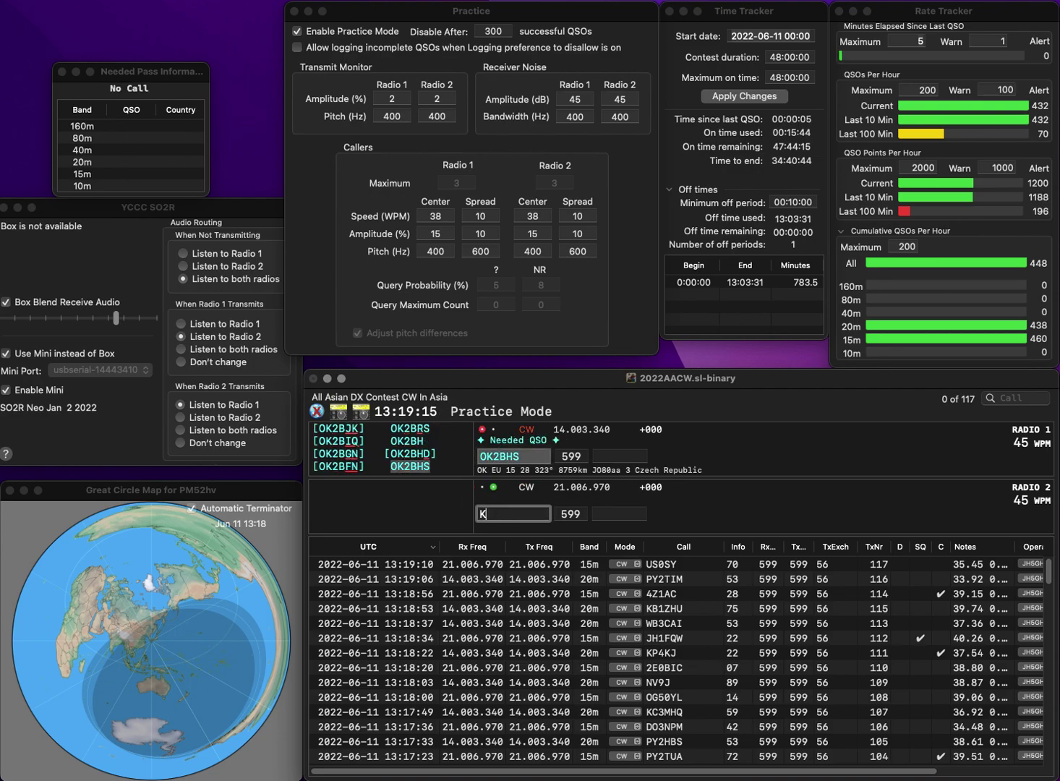
text(2MGR)
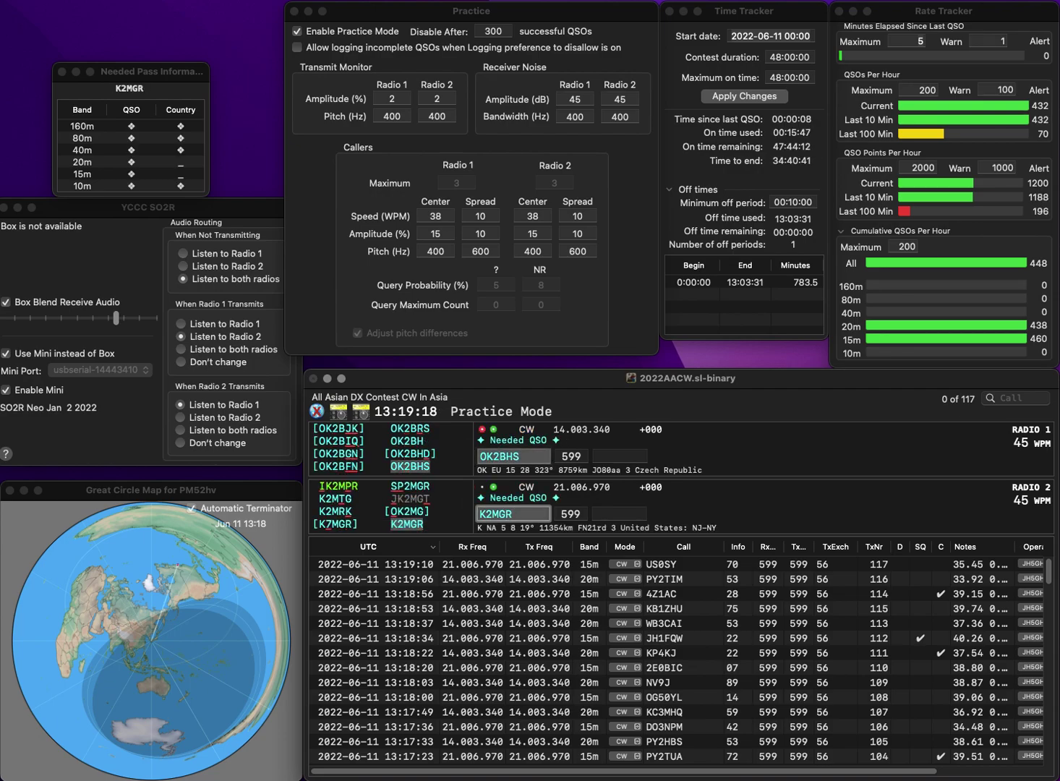
key(Return)
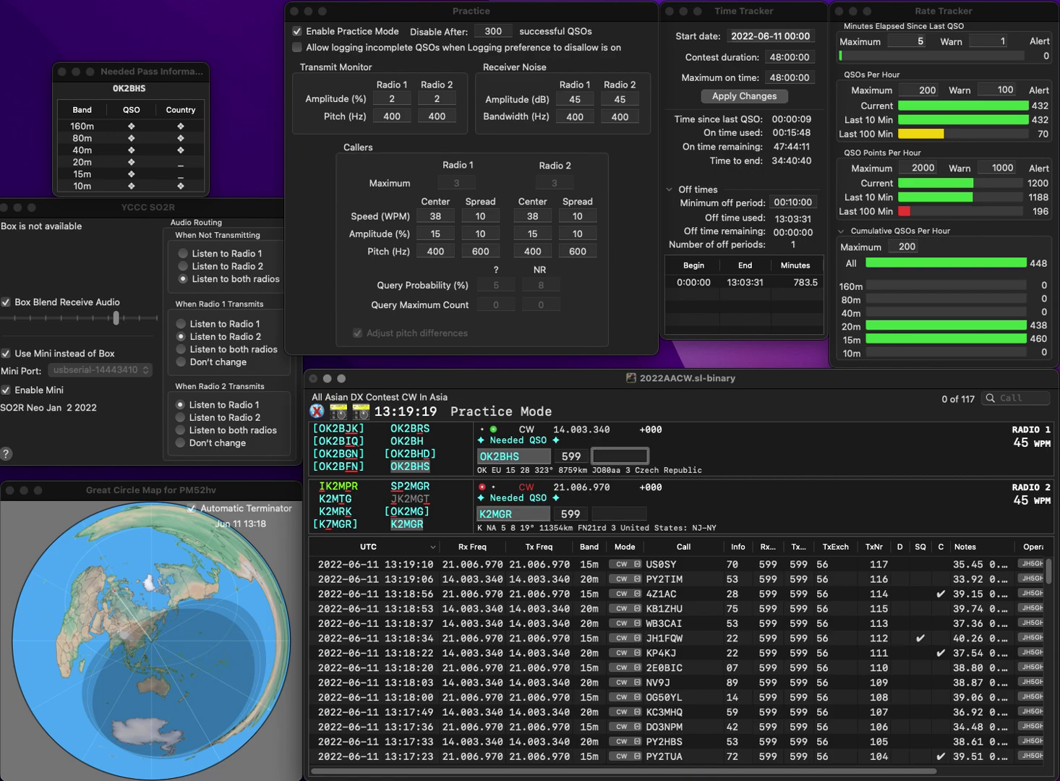
text(18)
key(Return)
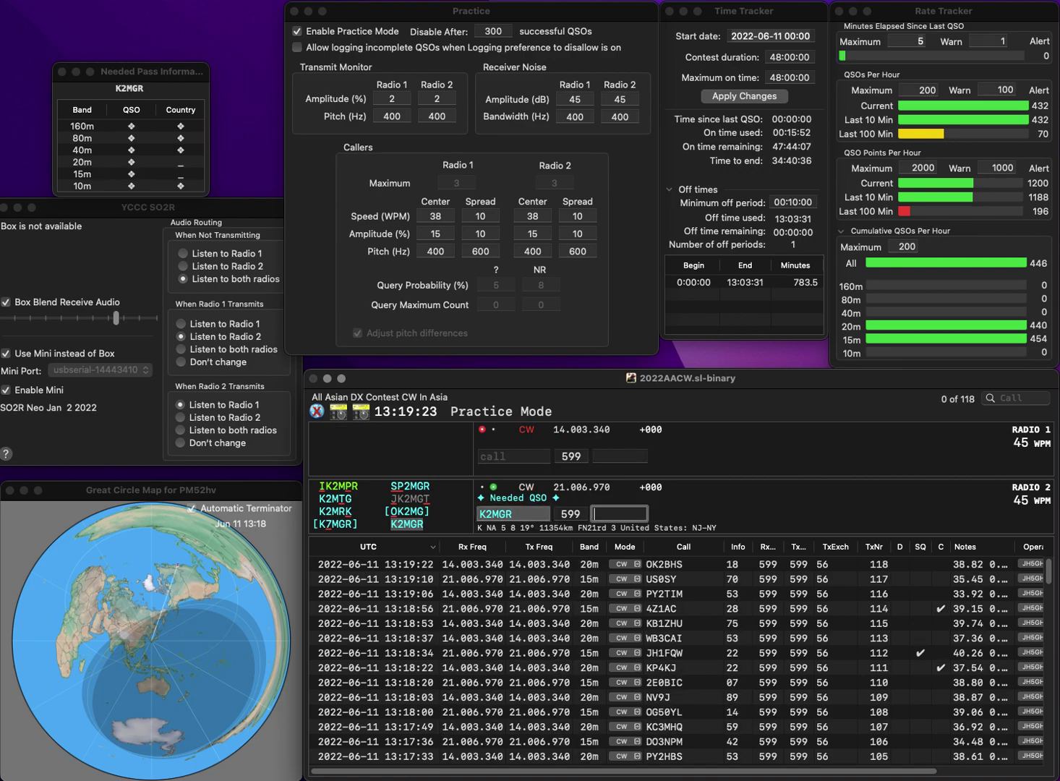
text(02)
key(Return)
text(7BG)
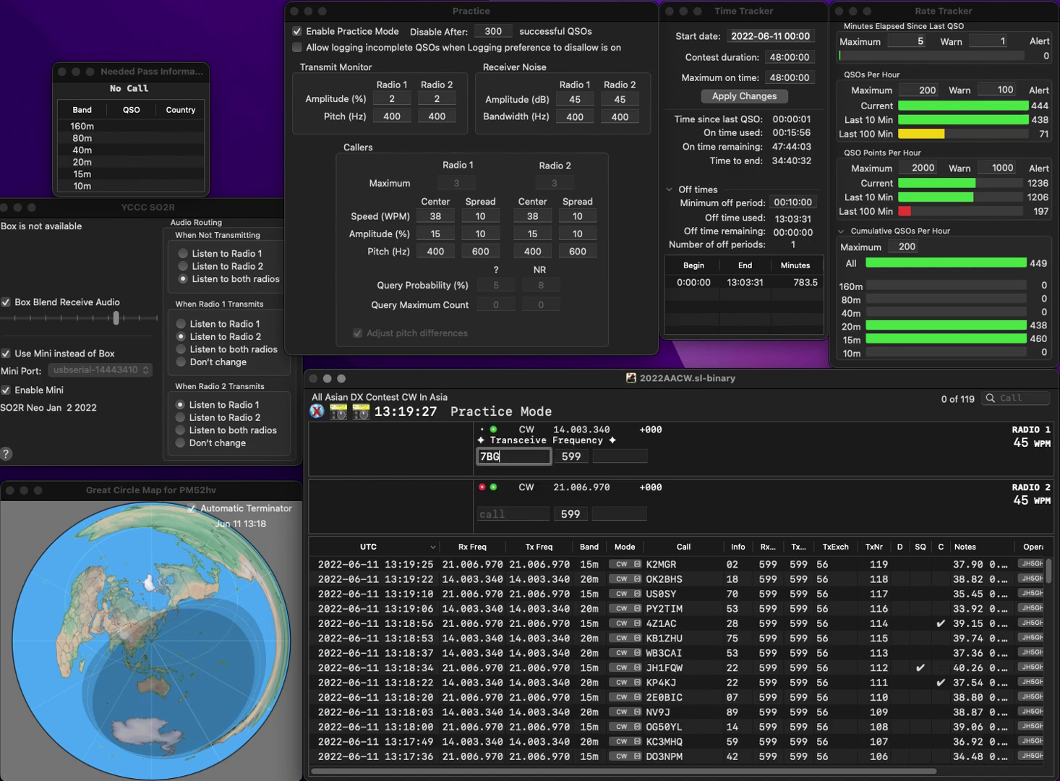
key(Return)
text(K9O)
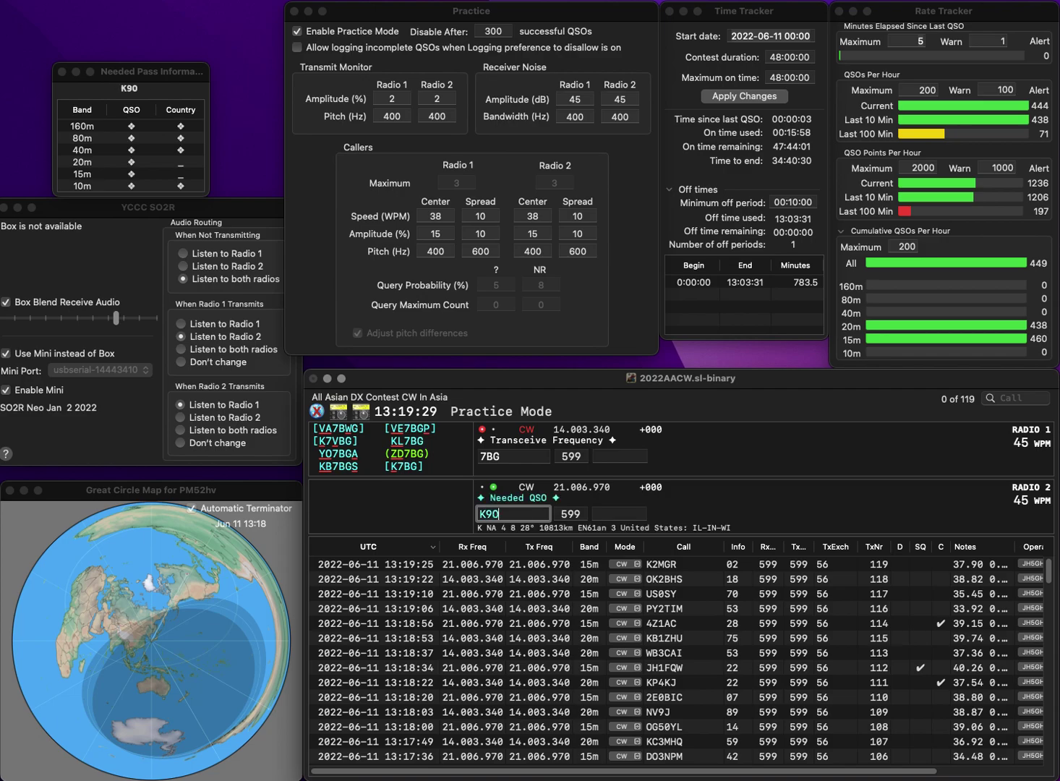
text(M)
key(Return)
text(VA7BDG)
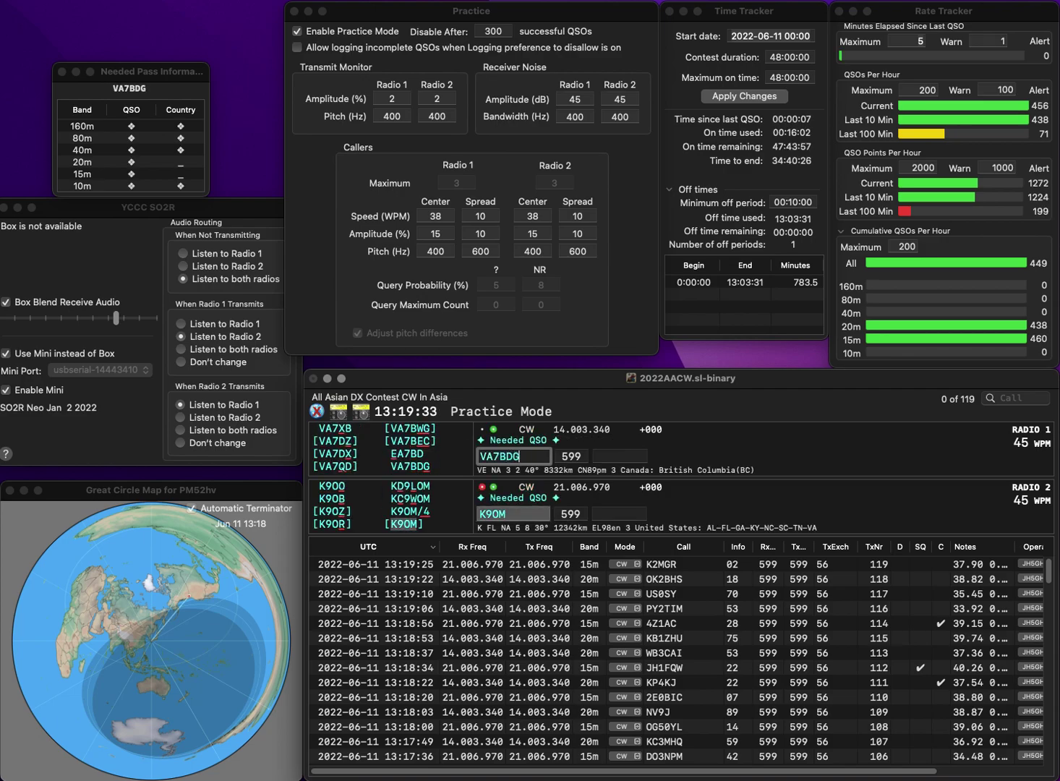
key(Return)
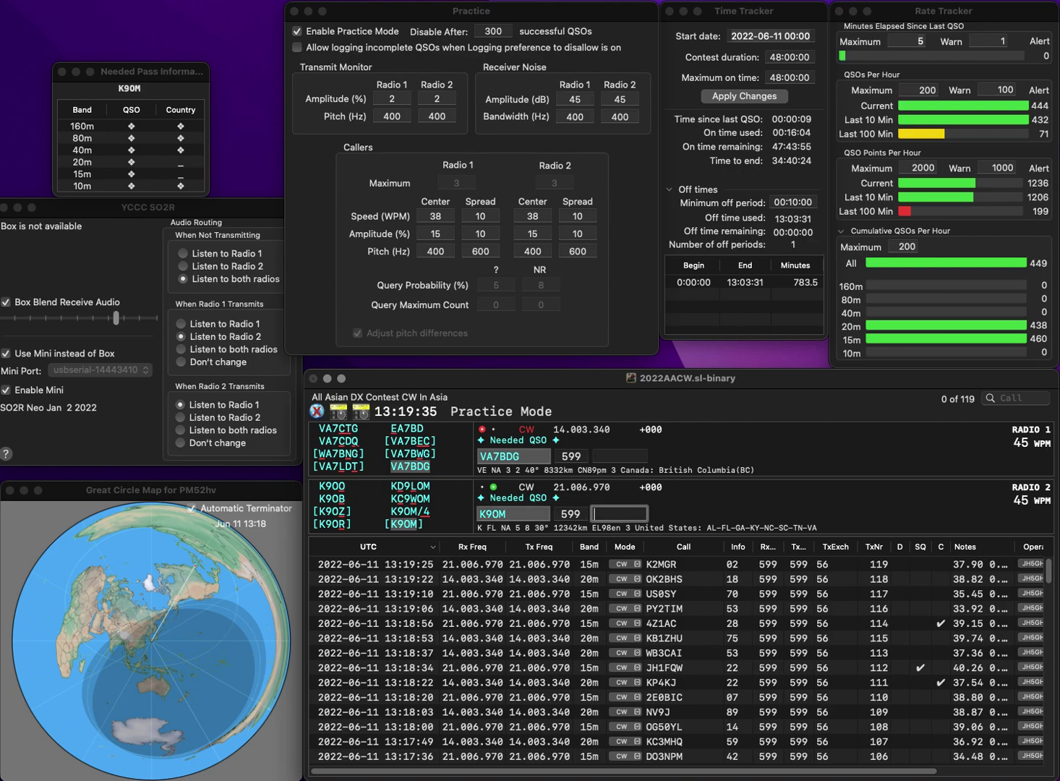
key(Return)
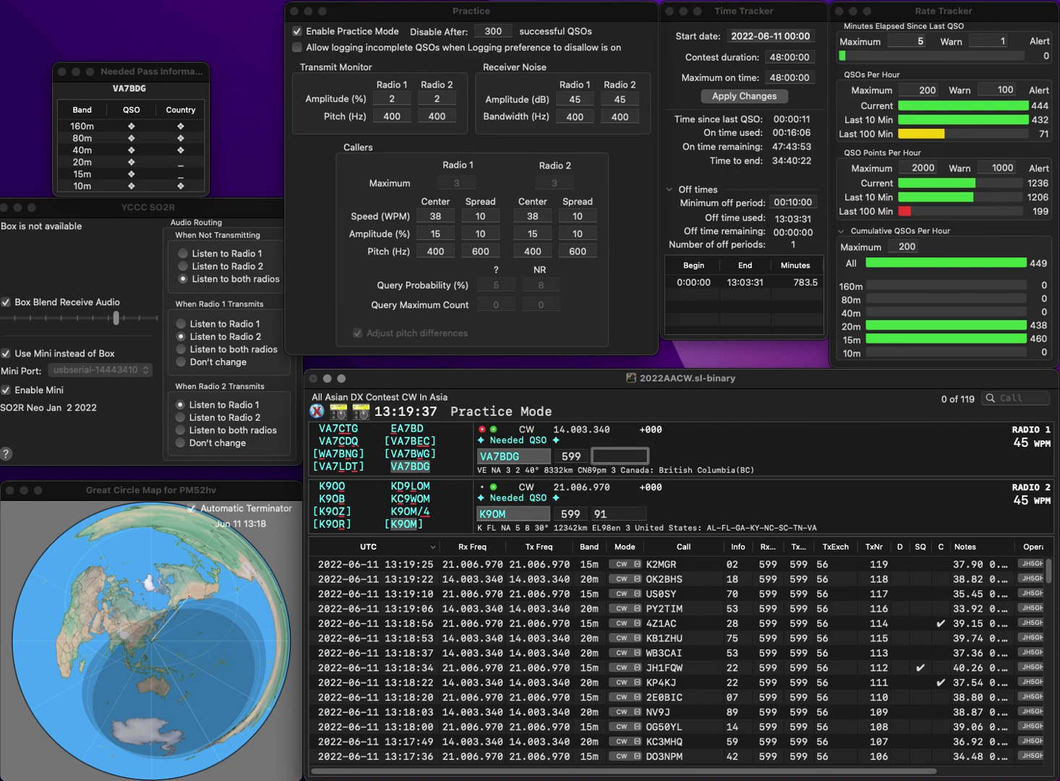
text(88)
key(Return)
text(OH3RF)
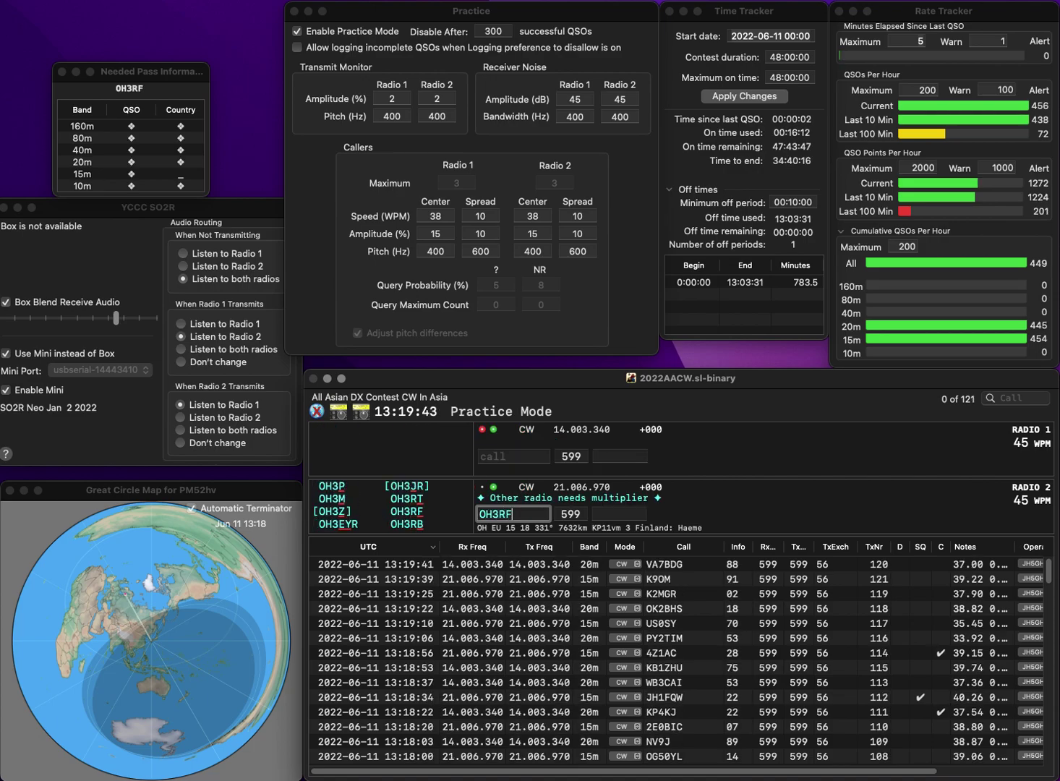
key(Return)
text(VR2UNG)
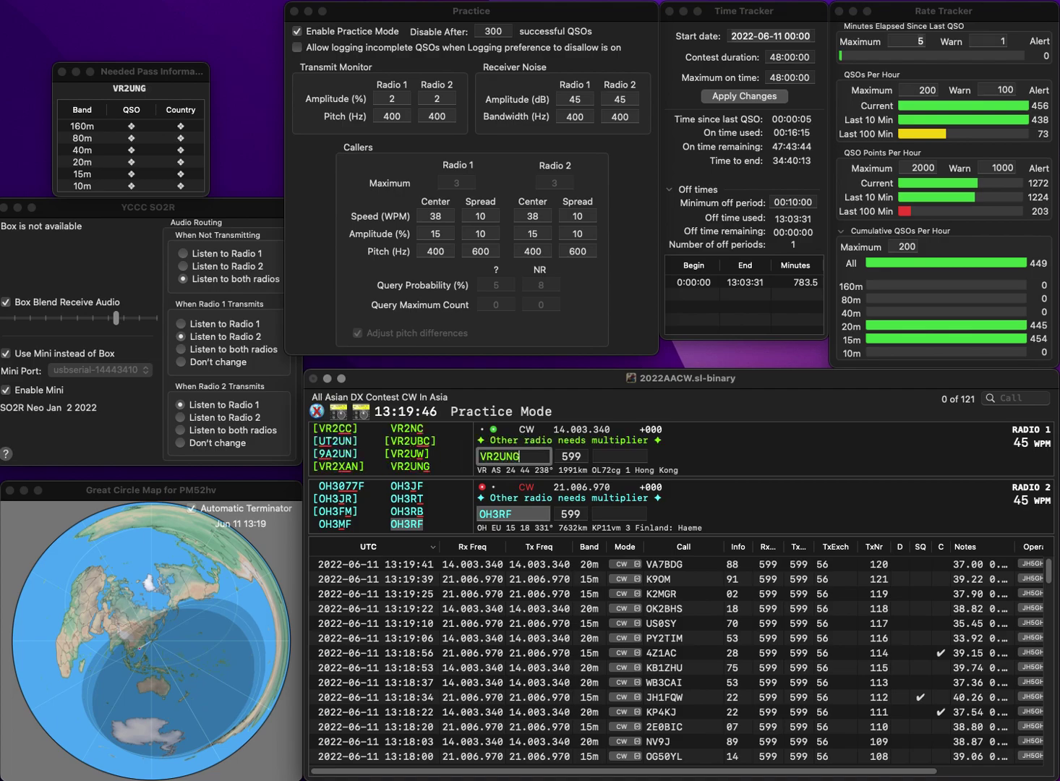
key(Return)
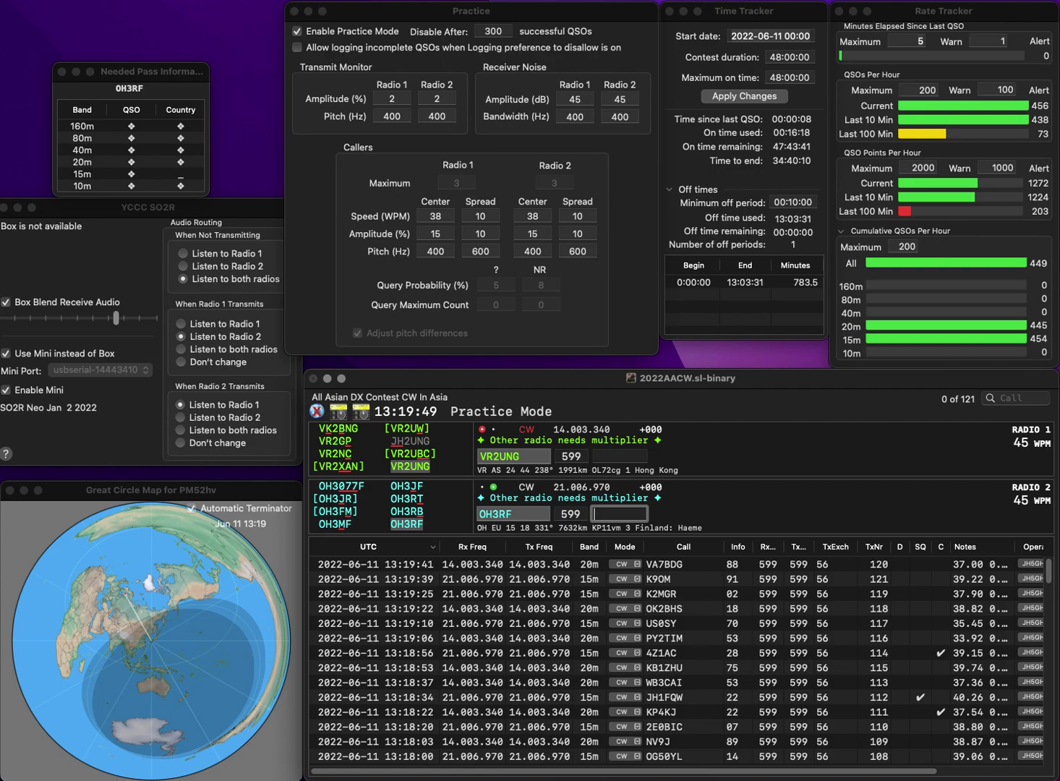
text(92)
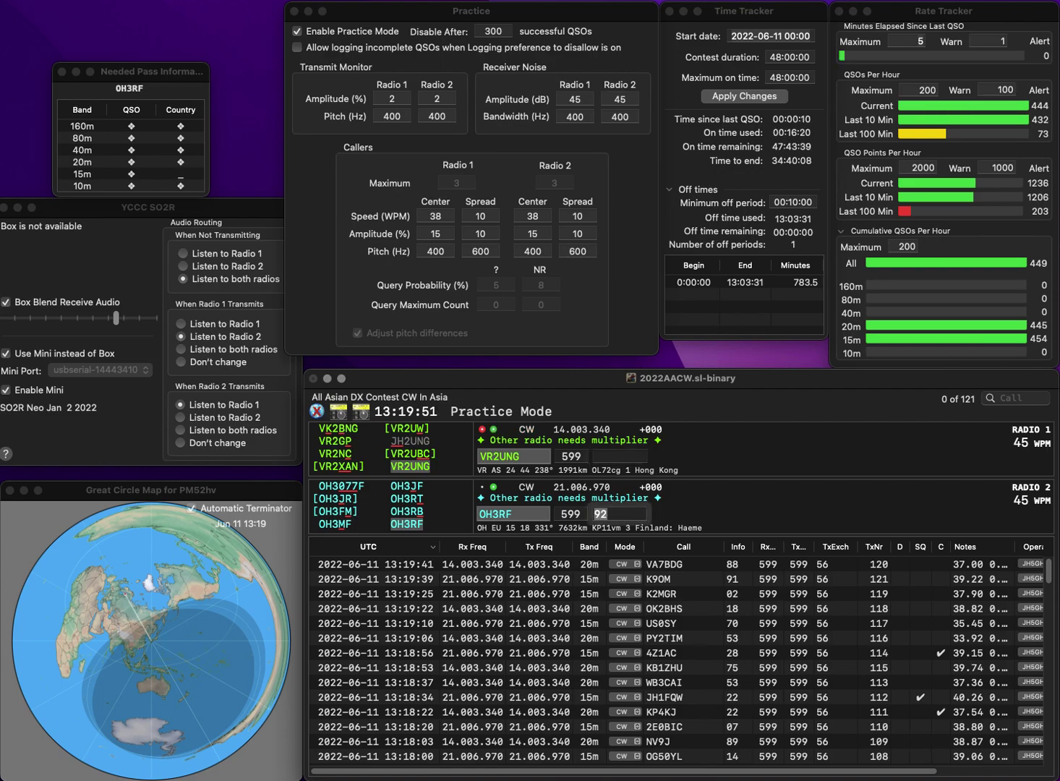
key(Return)
text(86)
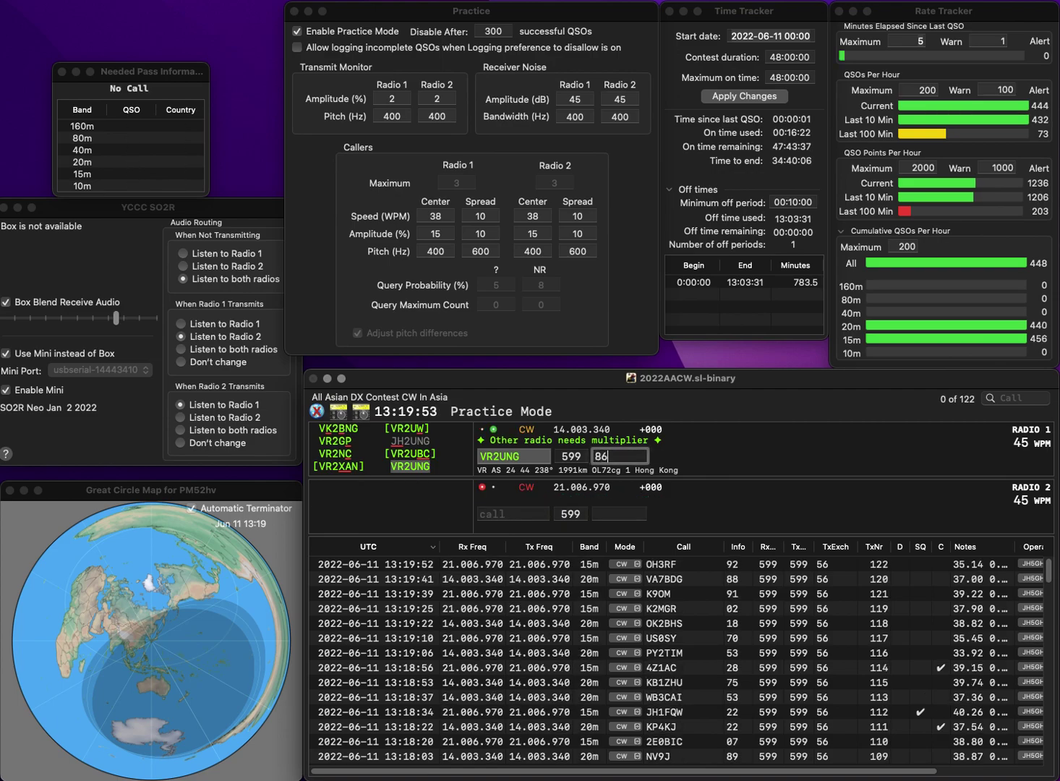
key(Return)
- Answer OM6ABF on Radio 2 and enter the partial call HMB for the caller on Radio 1
text(OM)
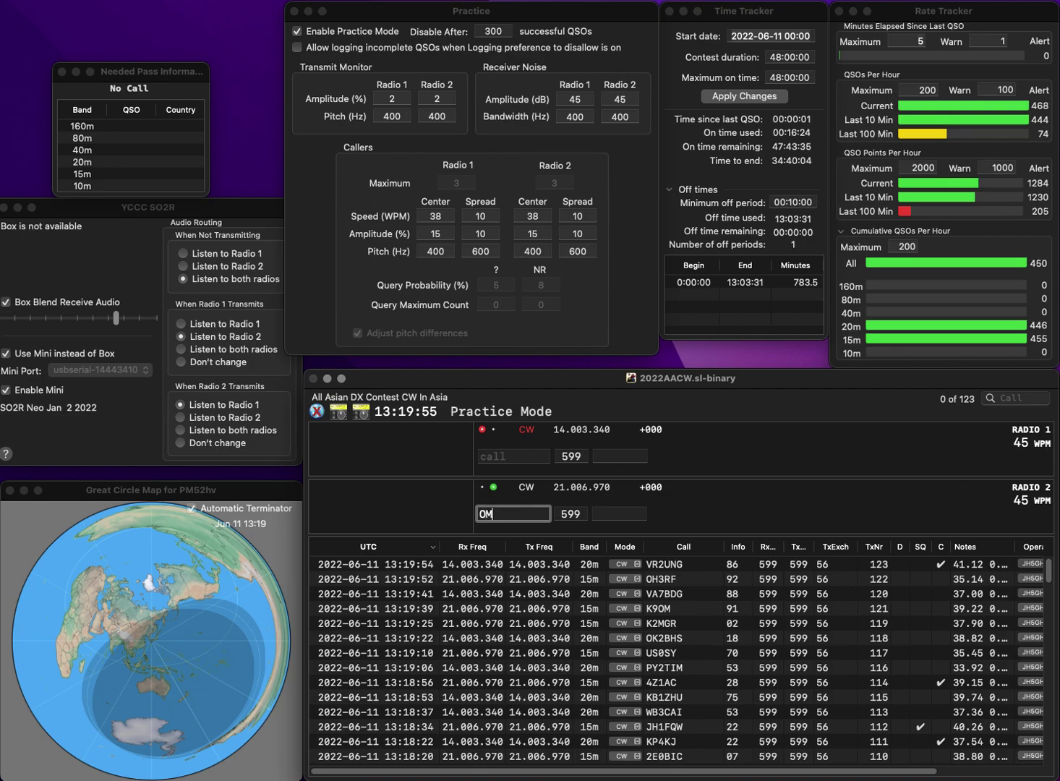
text(6AB)
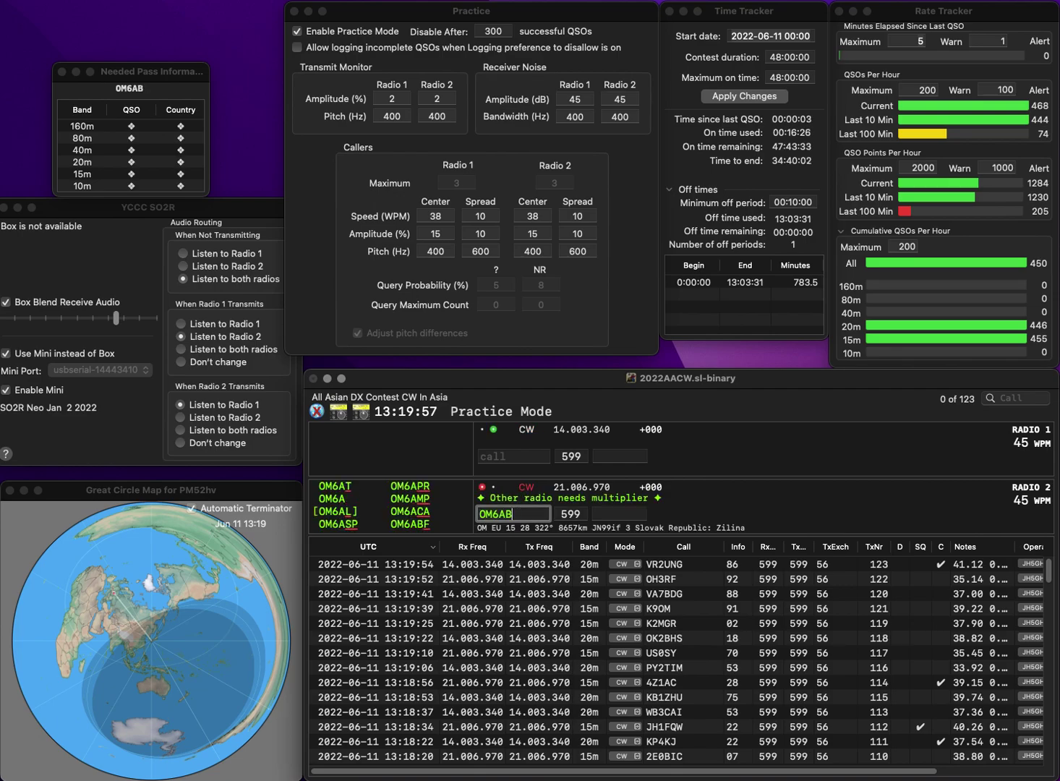
text(F)
key(Return)
text(HMB)
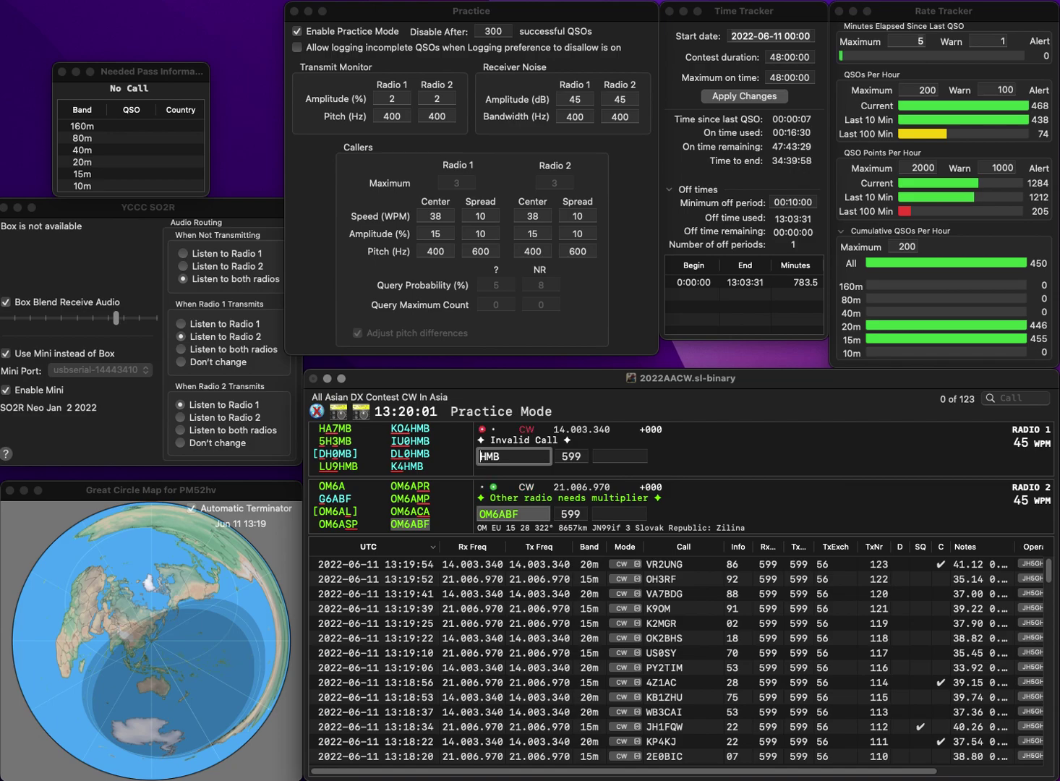
key(Tab)
text(0)
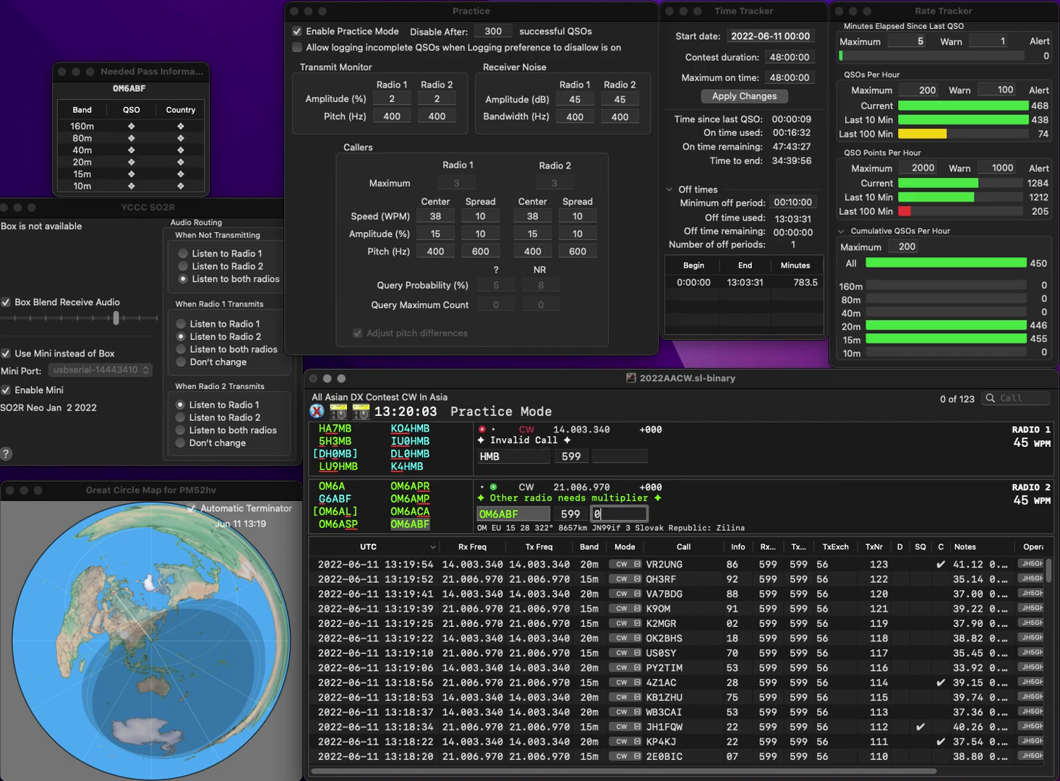
text(3)
key(Return)
text(KO4)
key(Return)
text(A)
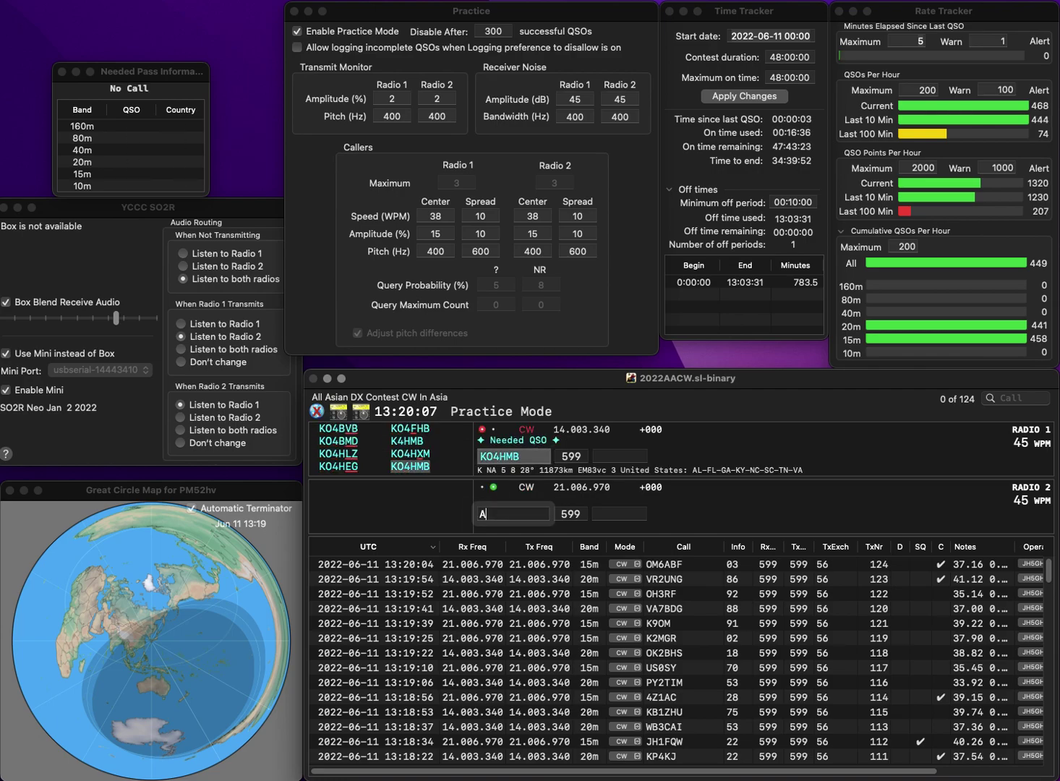
text(A7UN)
key(Return)
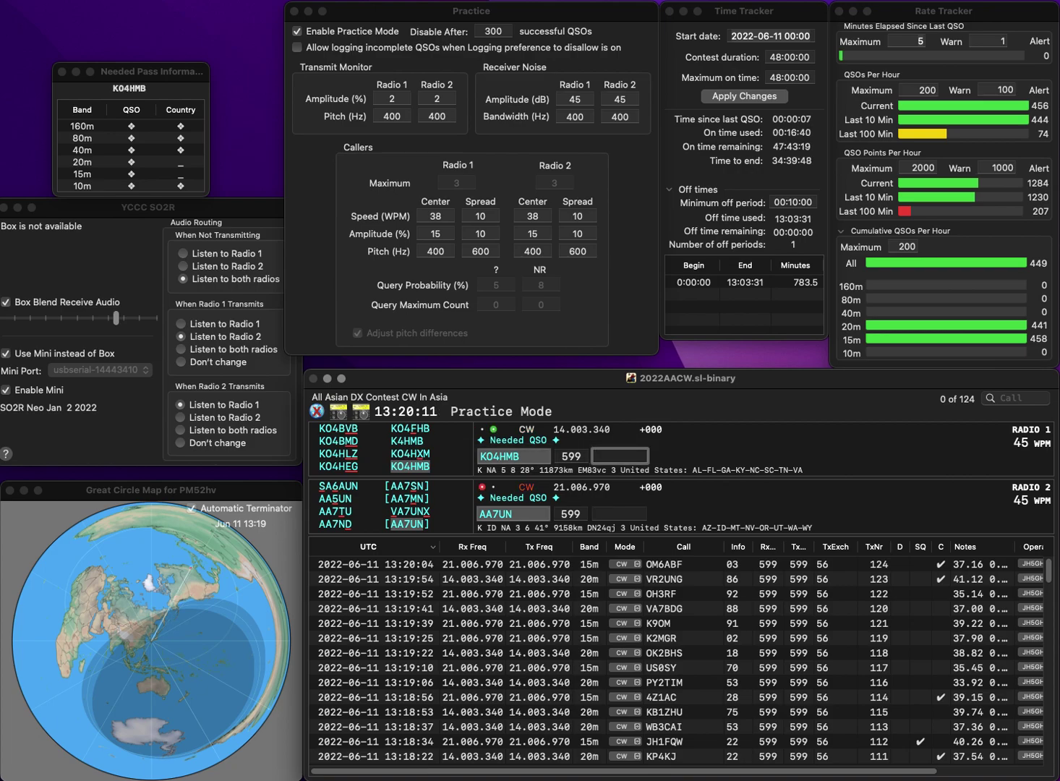
text(50)
key(Return)
text(77)
key(Return)
- Answer G1SSL on Radio 2 and DL6BBT on Radio 1, first sending the partial call DLBT on Radio 1
text(DLBT)
key(Return)
text(G1SS)
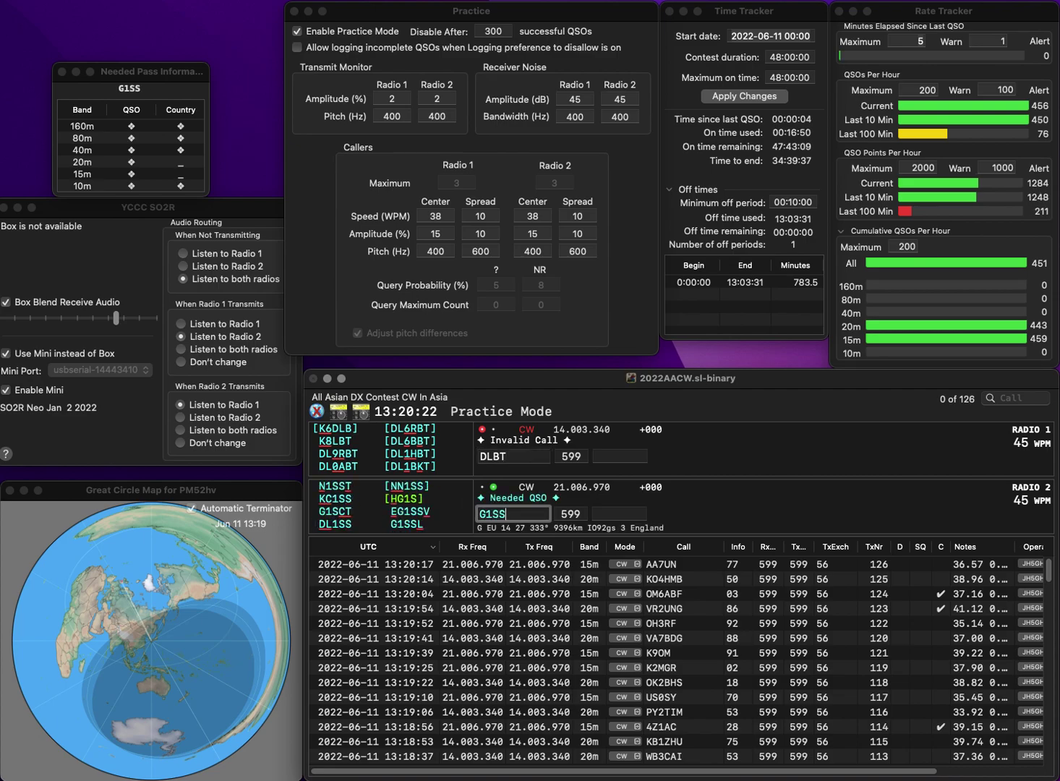
text(L)
key(Return)
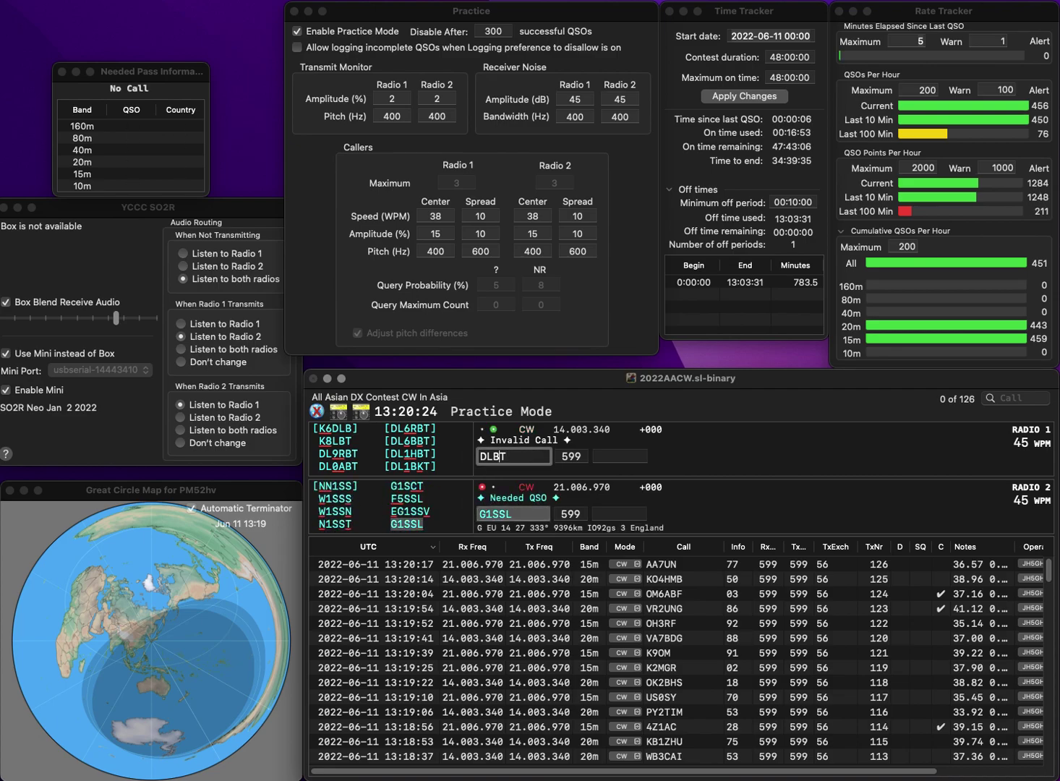
text(6B)
key(Return)
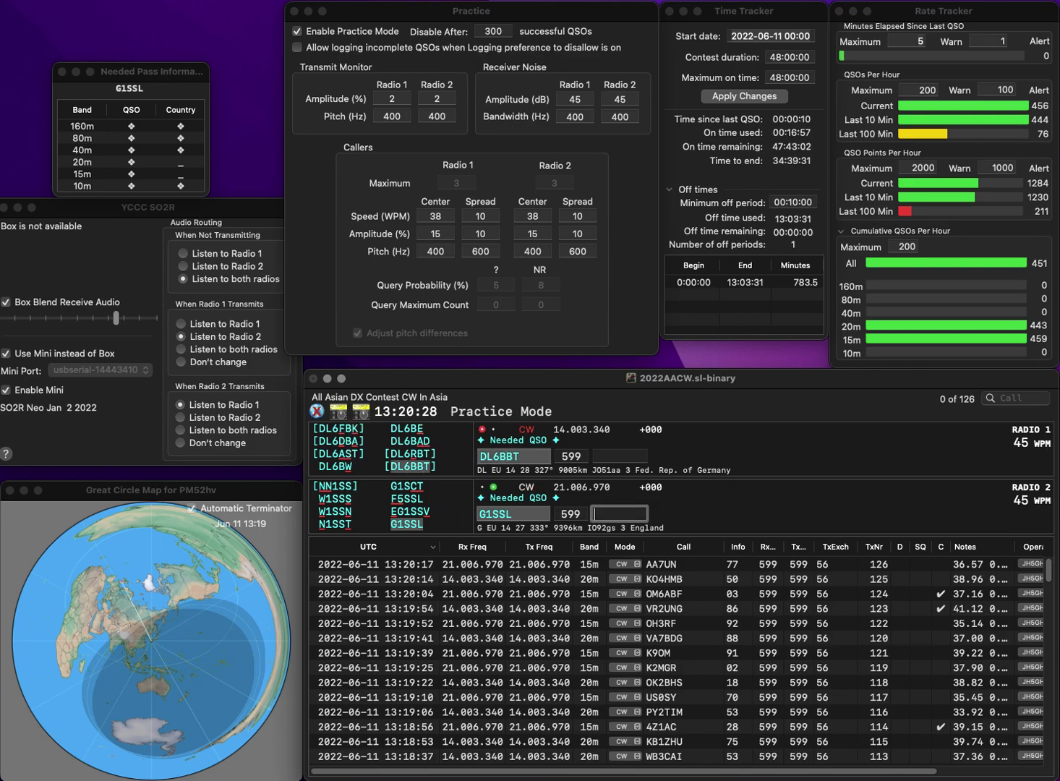
text(79)
key(Return)
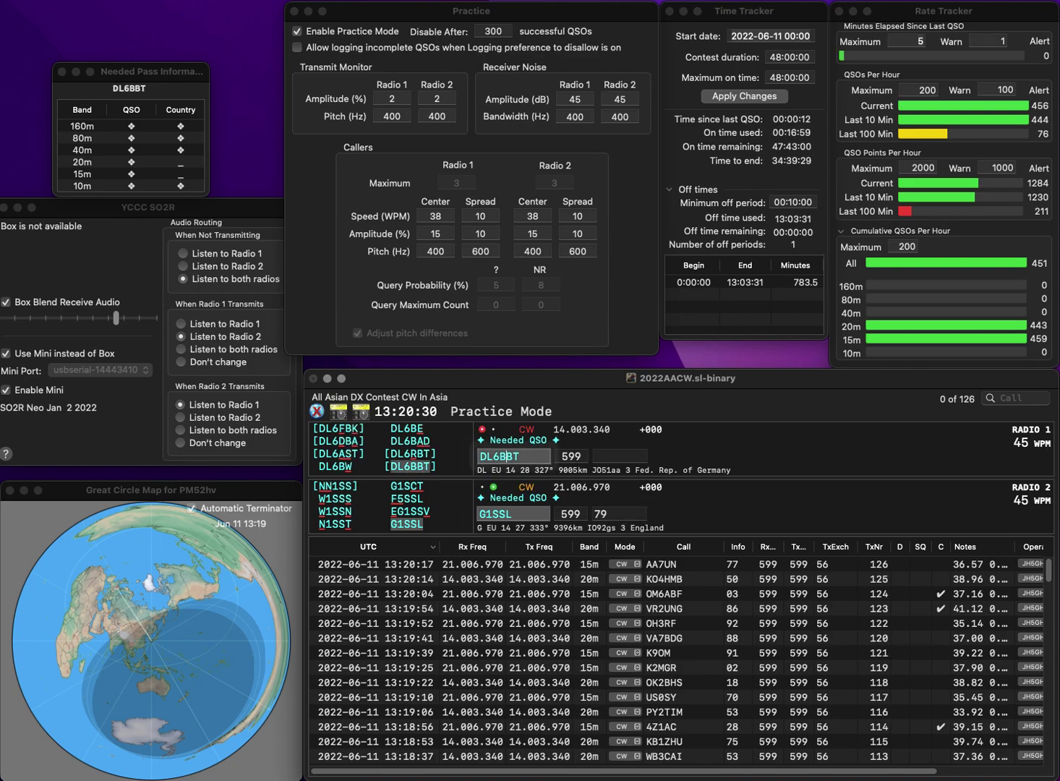
text(30)
key(Return)
text(A5JB)
key(BackSpace)
text(X)
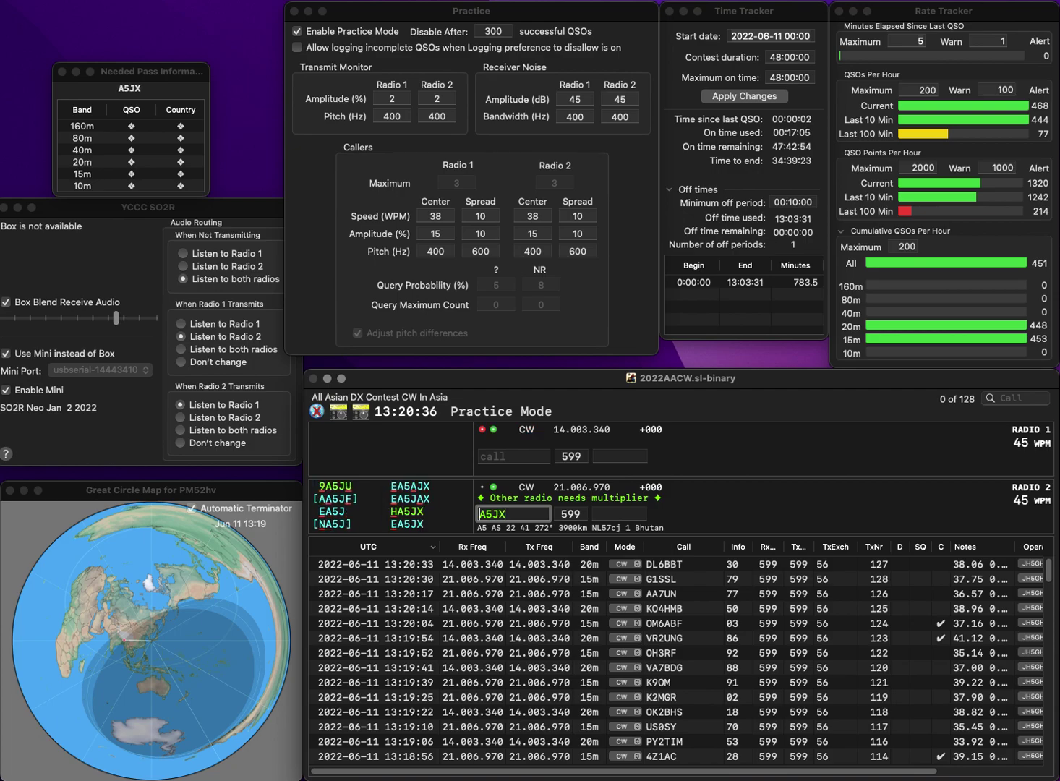
key(Home)
text(E)
key(Return)
text(JH7RSF)
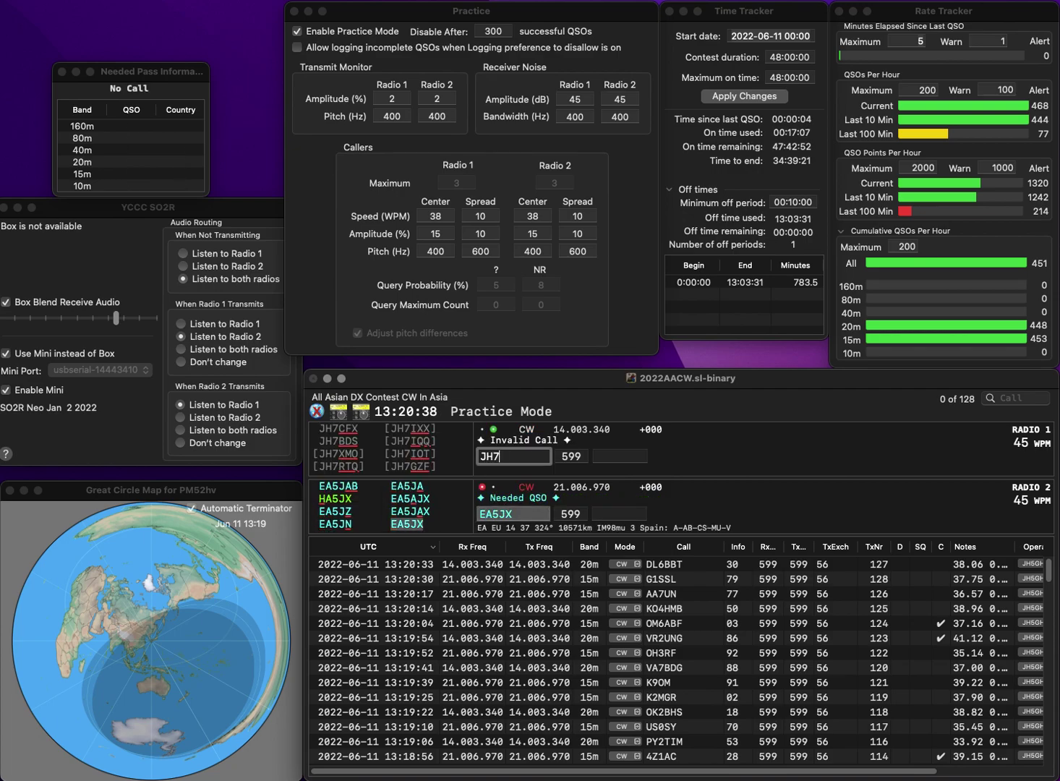
key(Return)
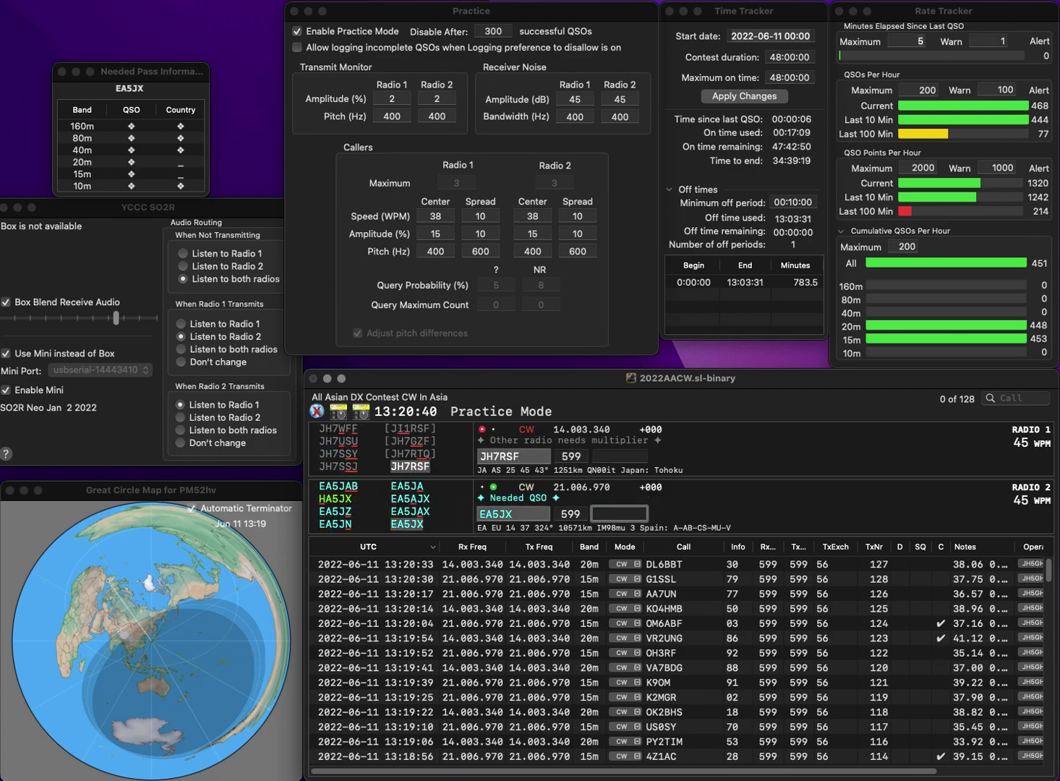
text(7)
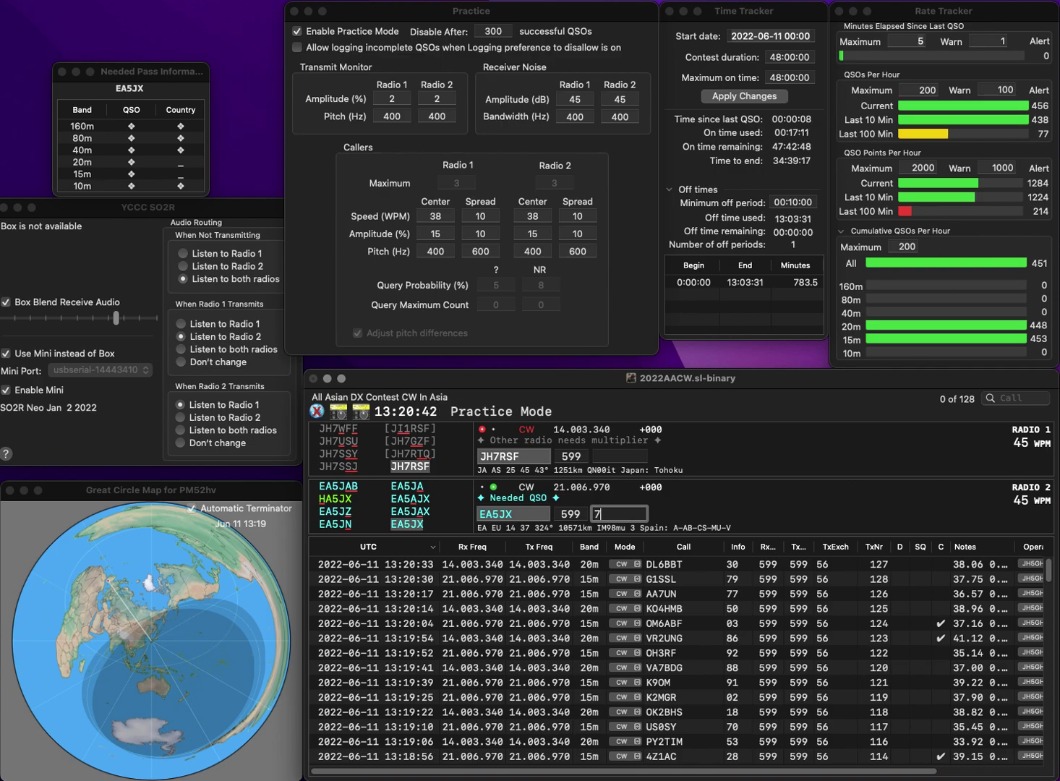
text(1)
key(Return)
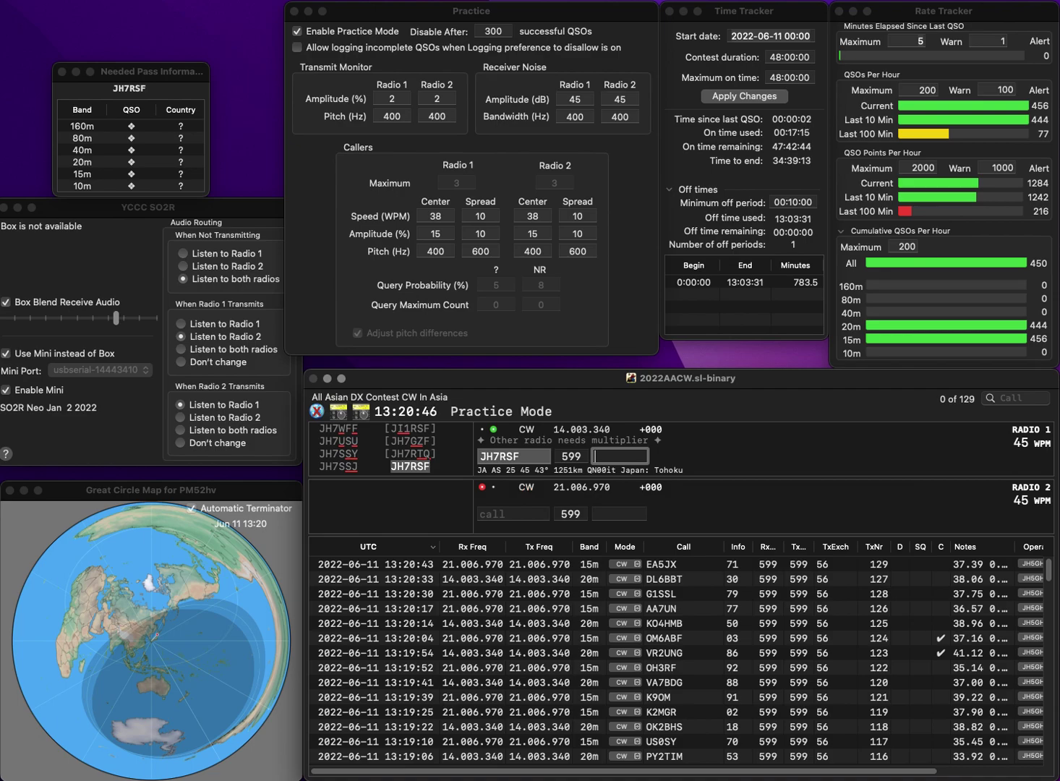
text(50)
key(Return)
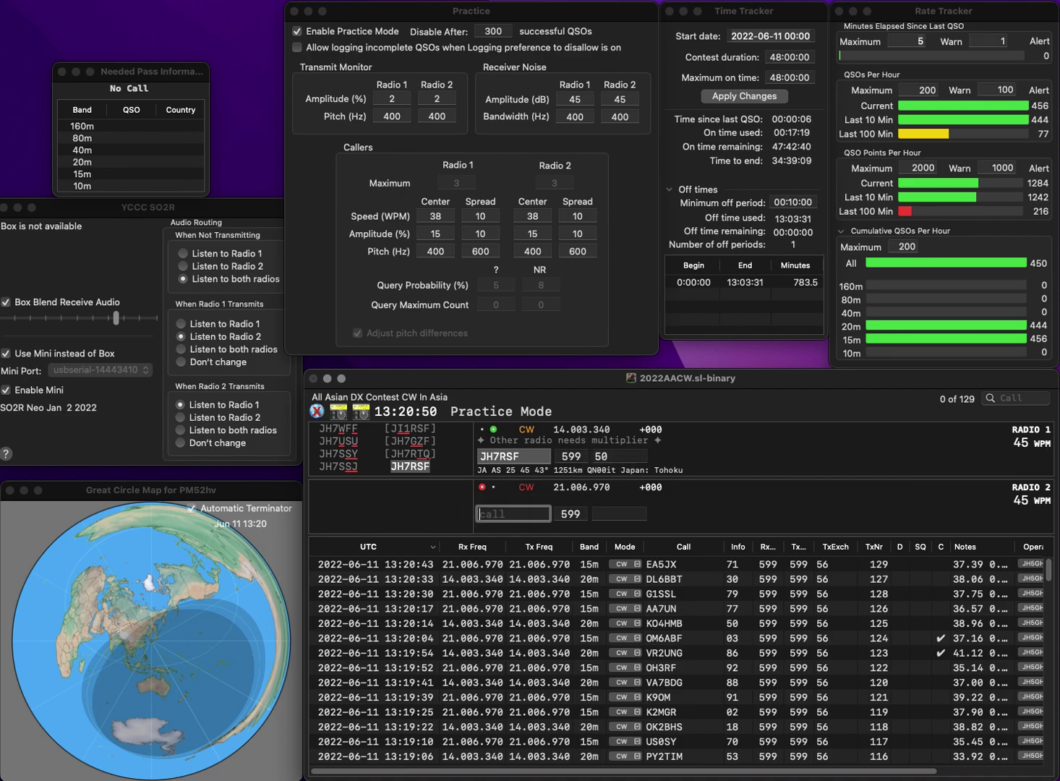
- Answer KX2S on Radio 2 and AH6T on Radio 1, entering each call sign
text(KX2S)
key(Return)
text(AH5T)
key(BackSpace)
text(6T)
key(Return)
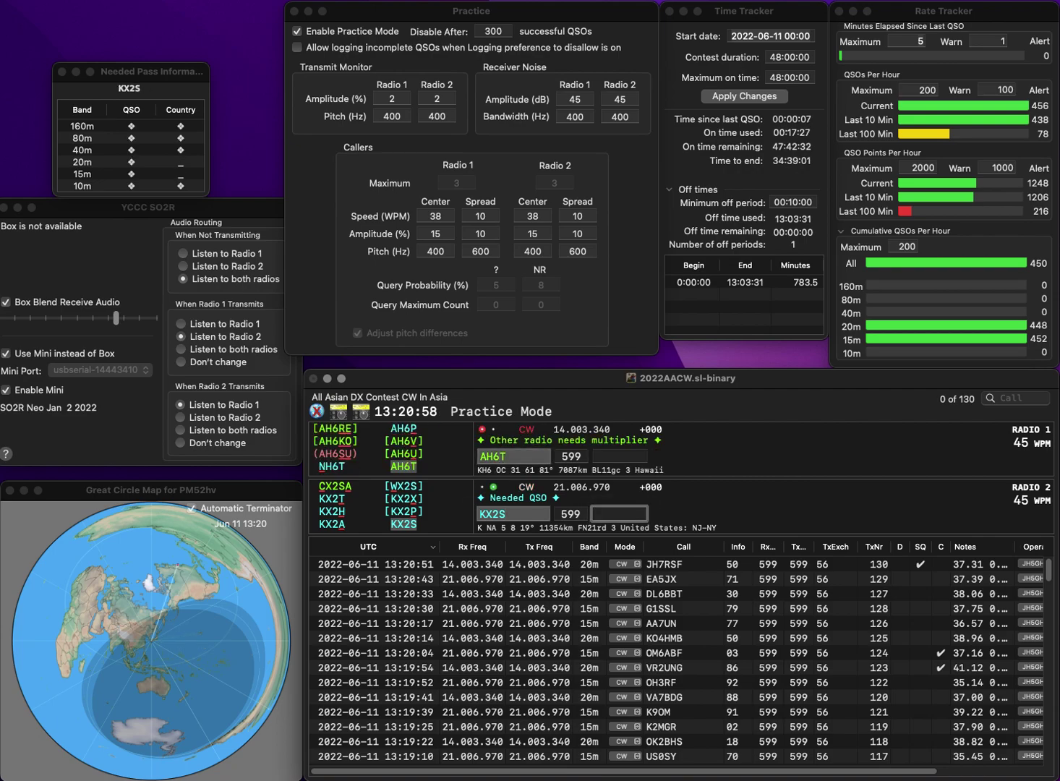
text(47)
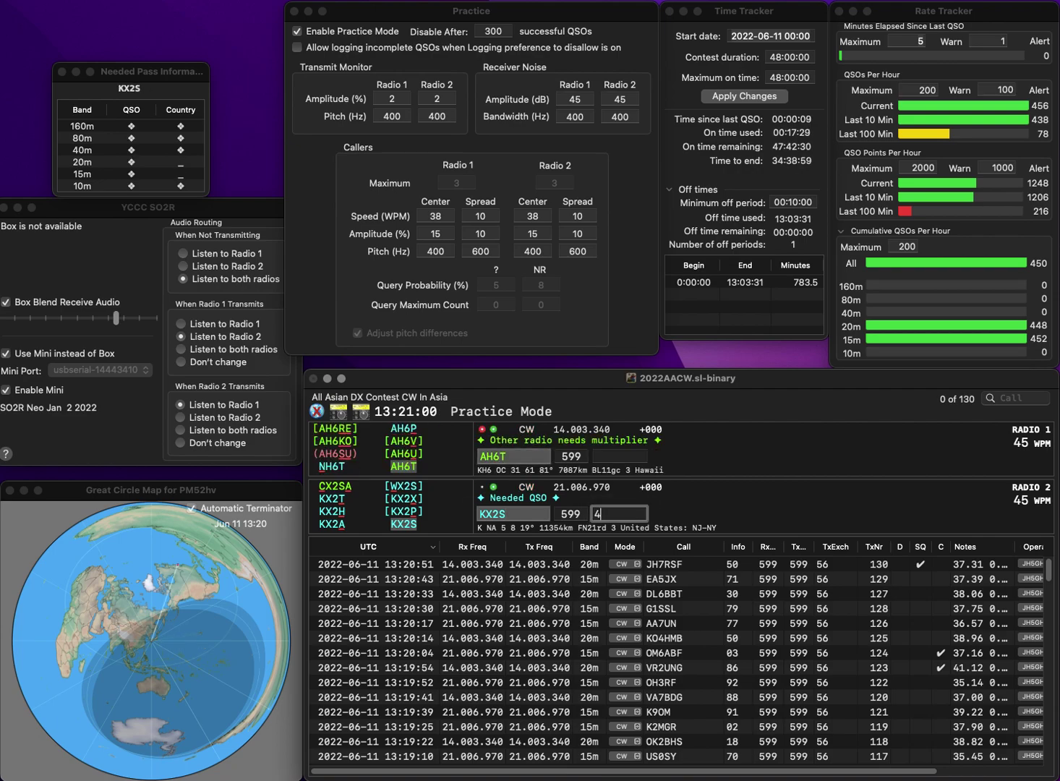
key(Return)
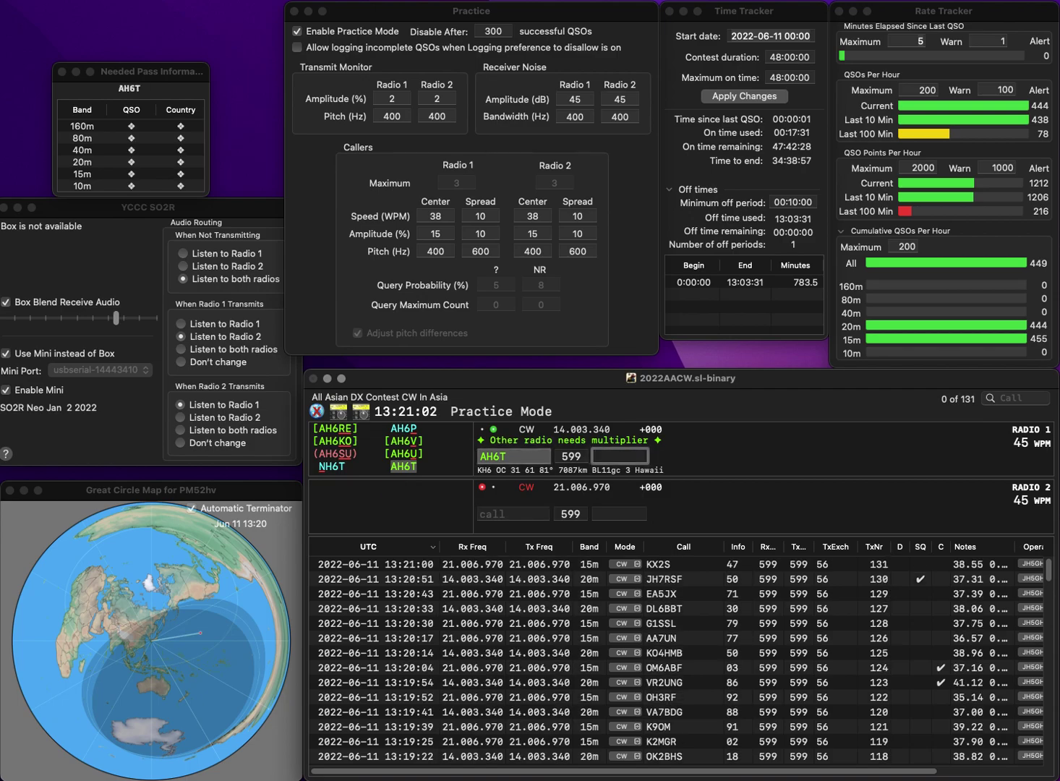
text(9)
key(Return)
- Answer VK1M on Radio 2, adding the missing V prefix, and KF2B on Radio 1
text(K1M)
key(Home)
text(V)
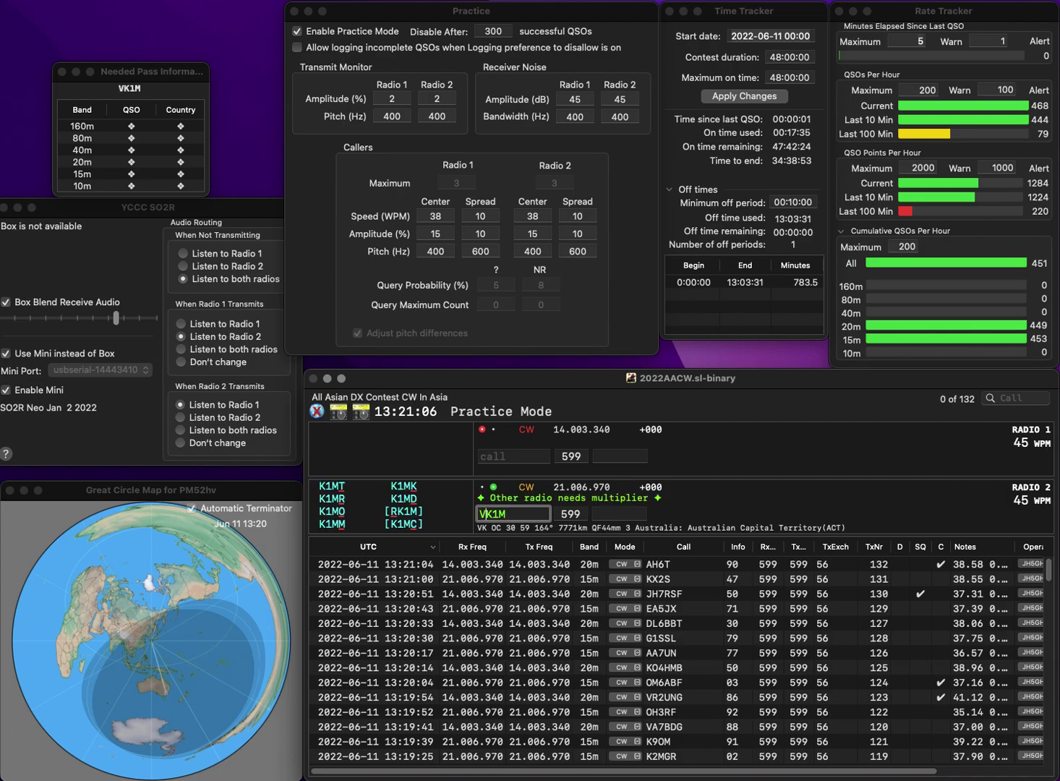
key(Return)
text(KF2B)
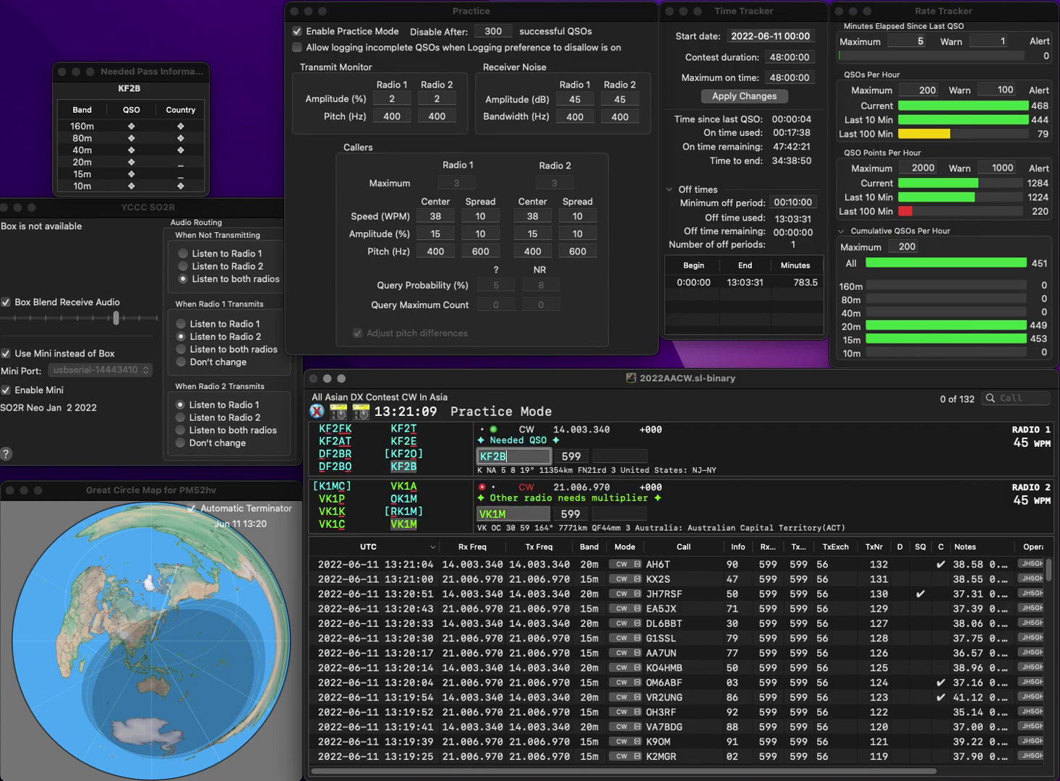
key(Return)
key(Tab)
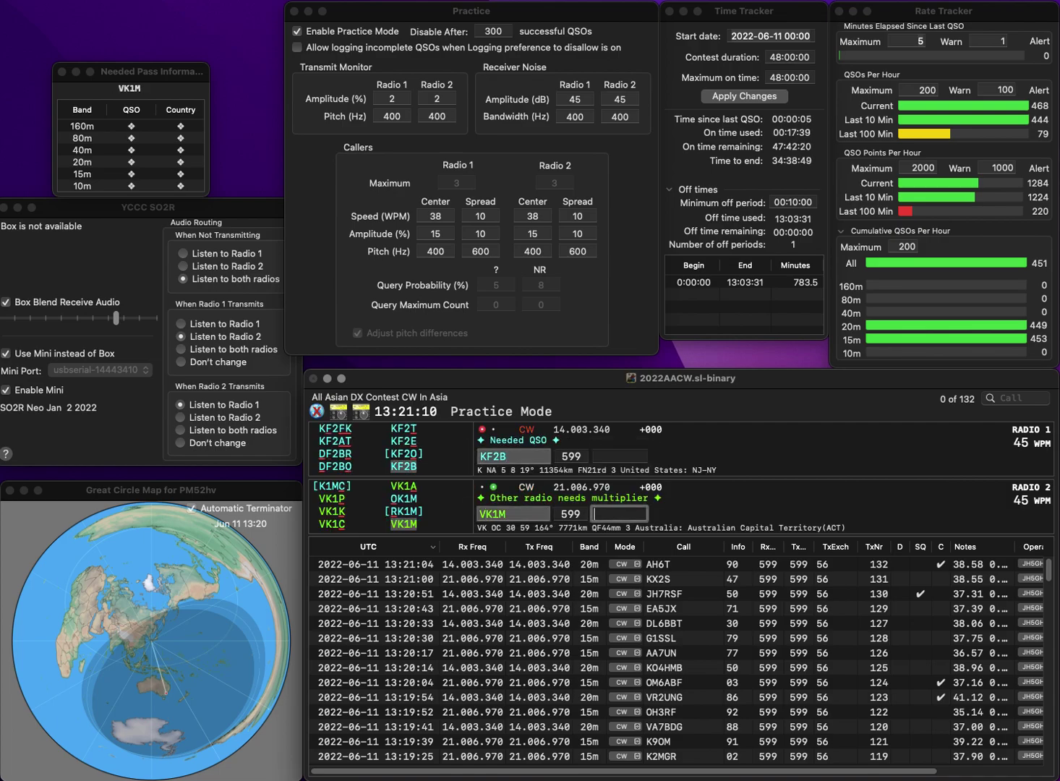
text(8)
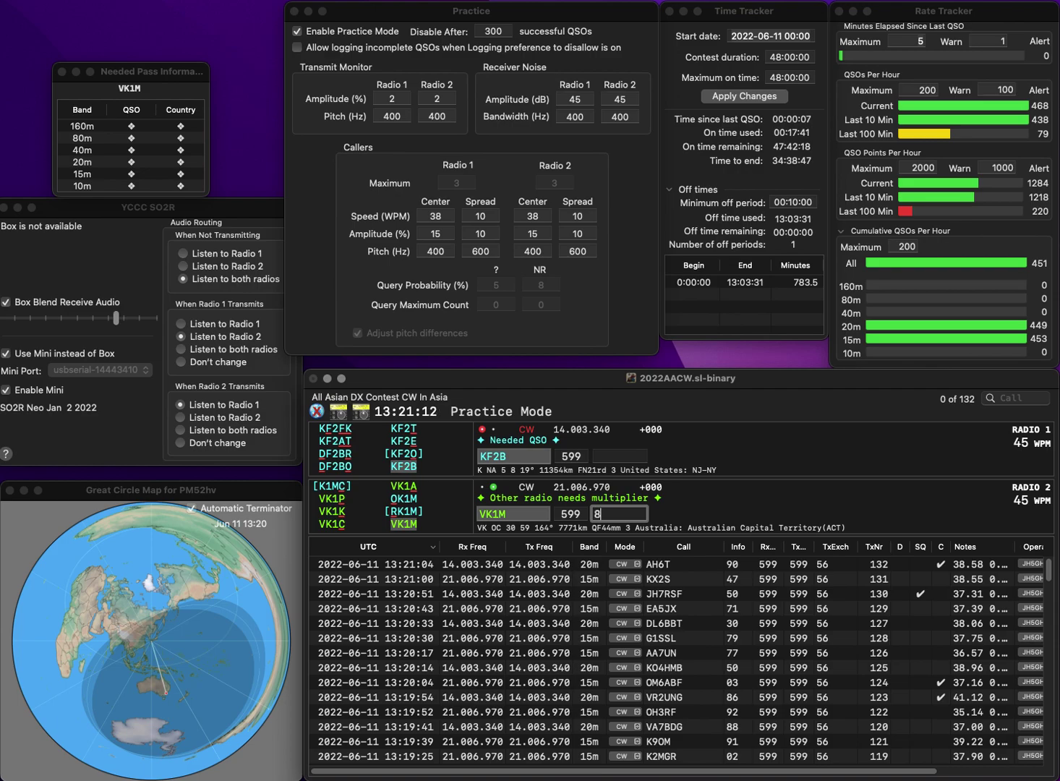
text(9)
key(Return)
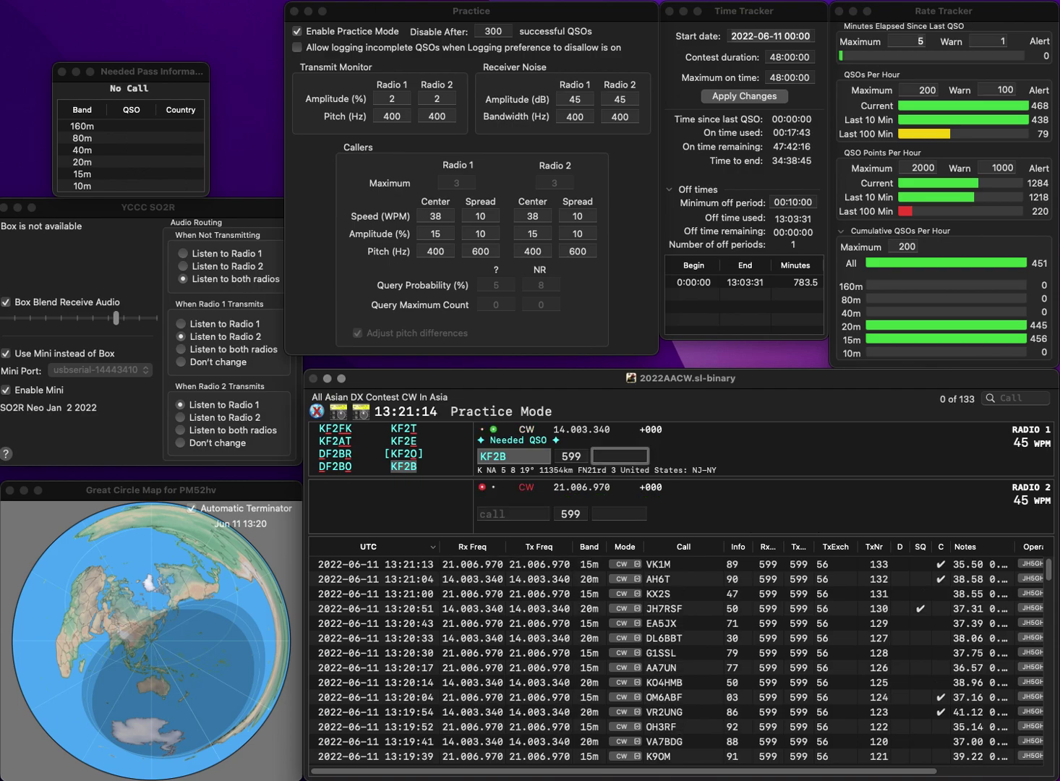
text(86)
key(Return)
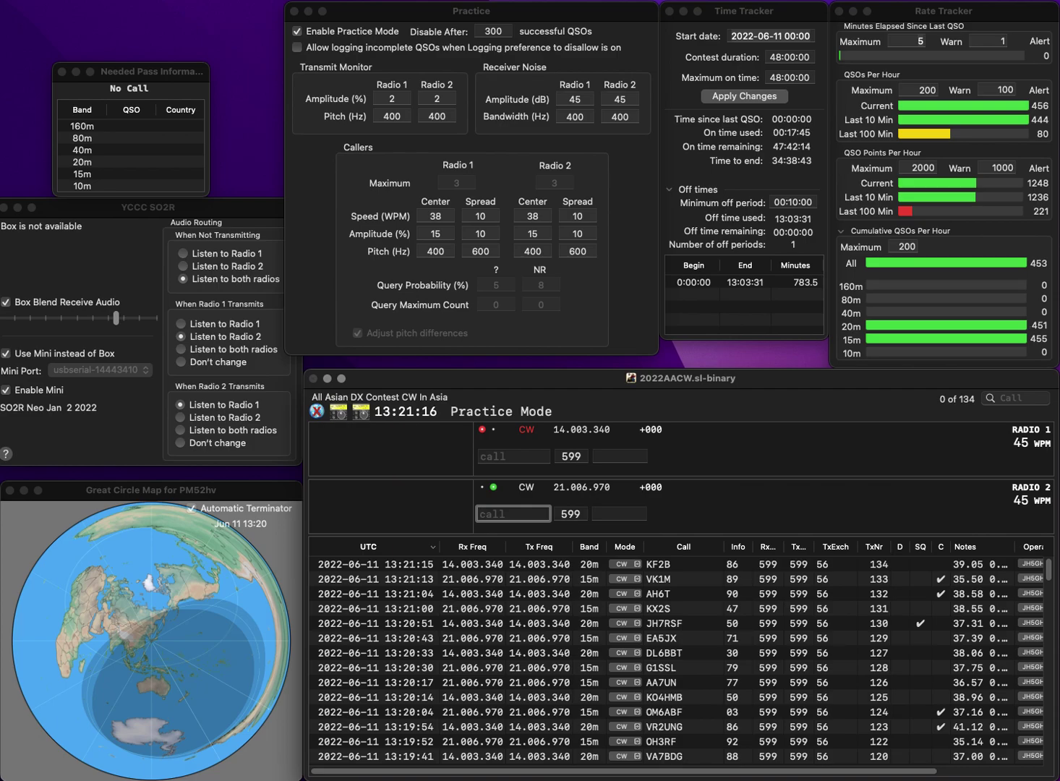
- Answer VK4COZ on Radio 2, correcting the first letter of the call to V, and N7MYA on Radio 1
text(UK4C)
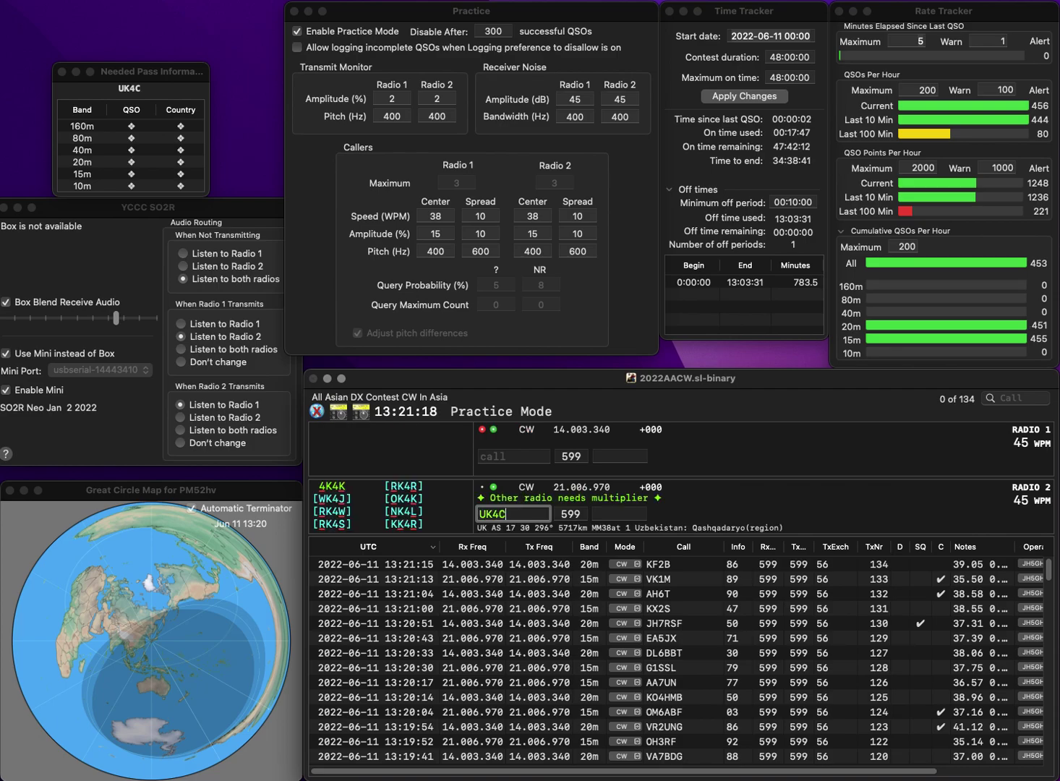
text(OZ)
key(Home)
key(Delete)
text(V)
key(Return)
key(Return)
key(Return)
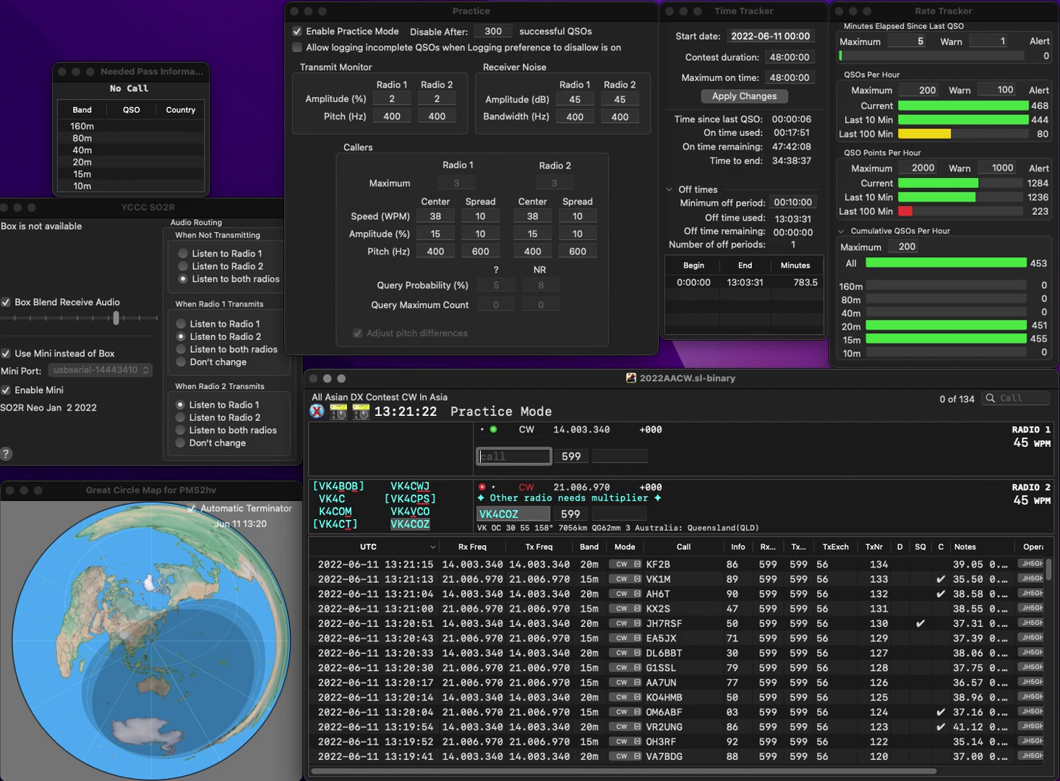
text(N7MYA)
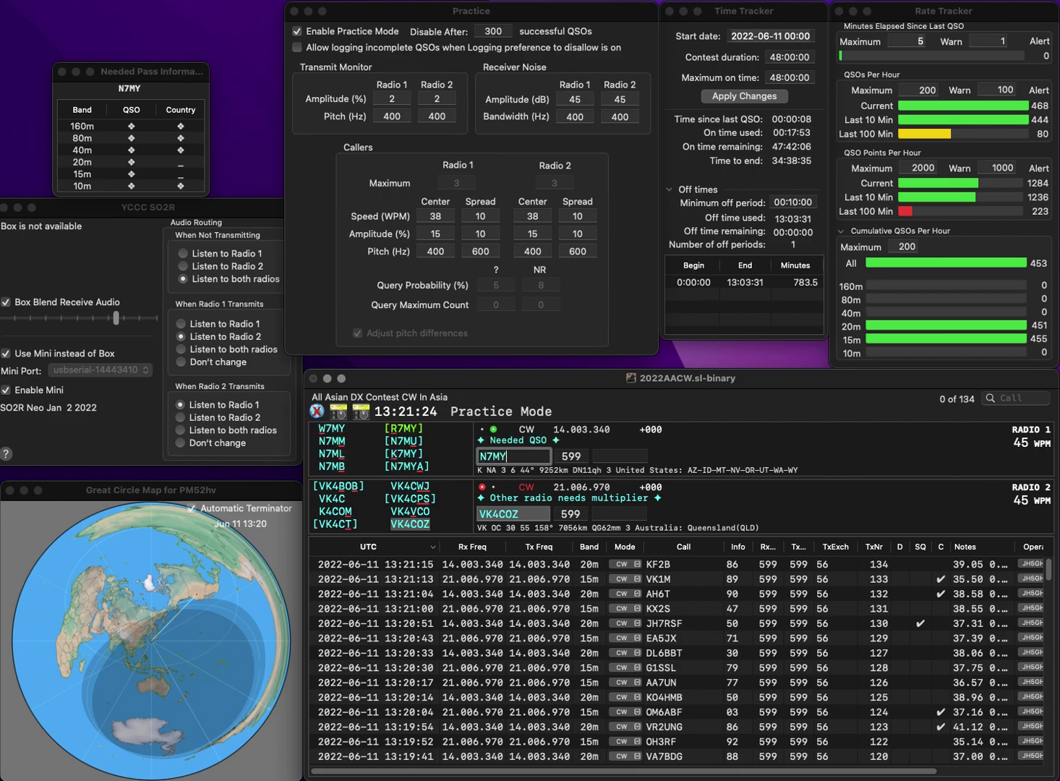
key(Return)
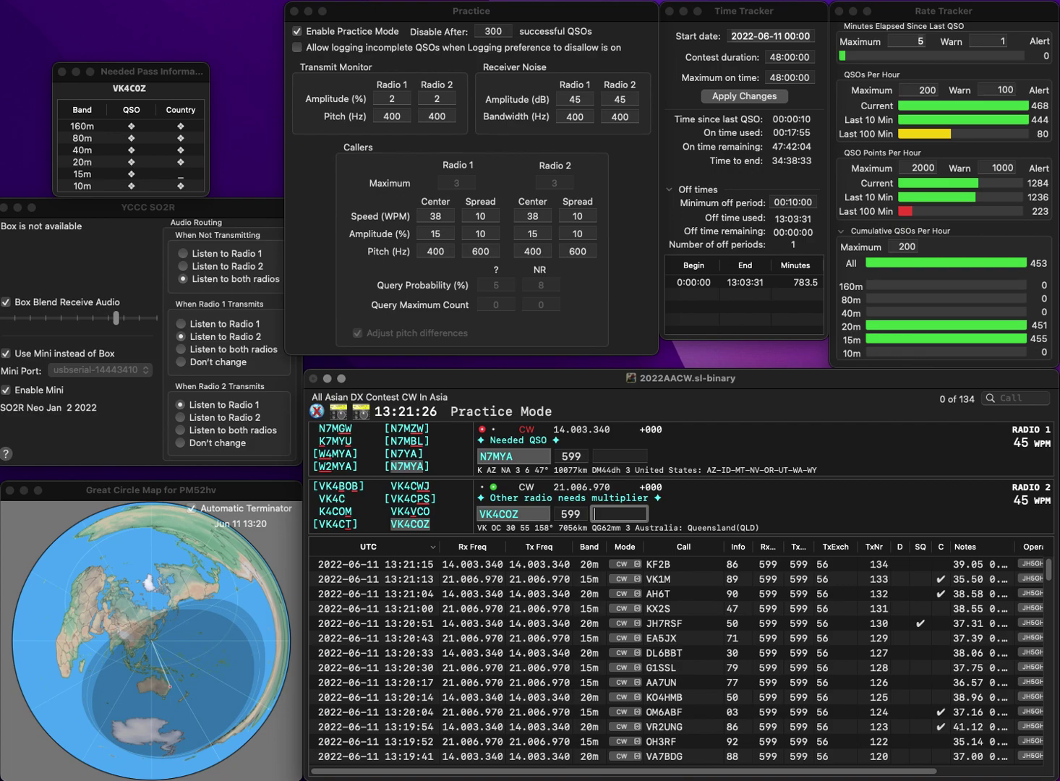
text(18)
key(Return)
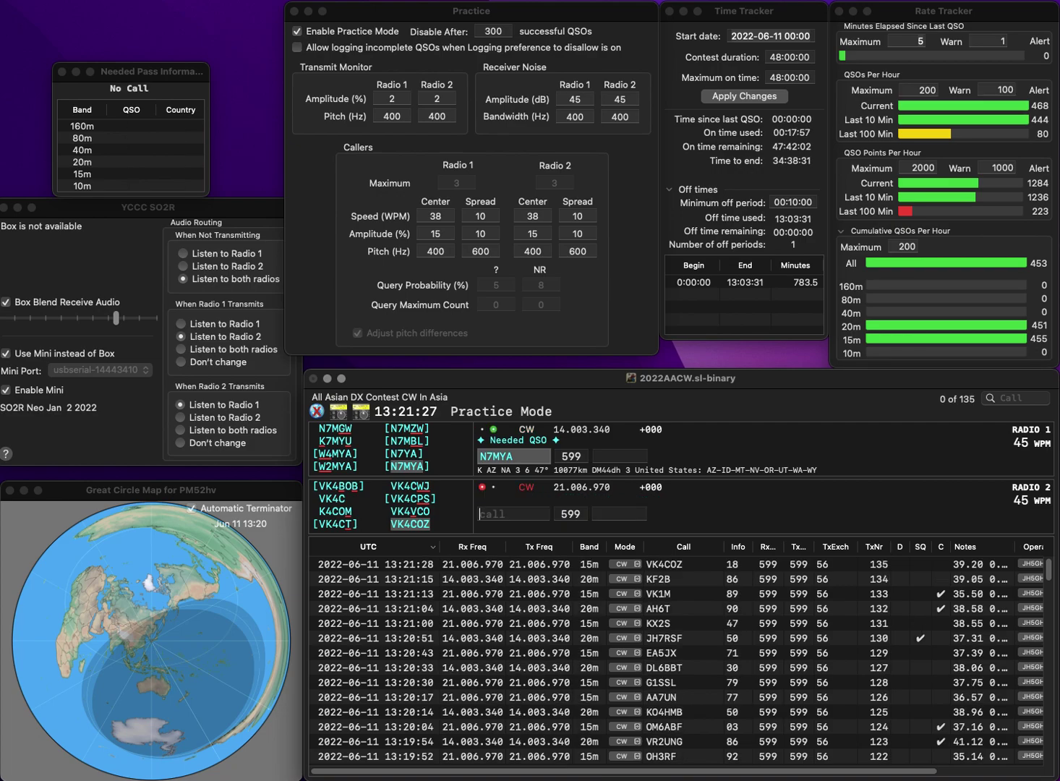
text(7)
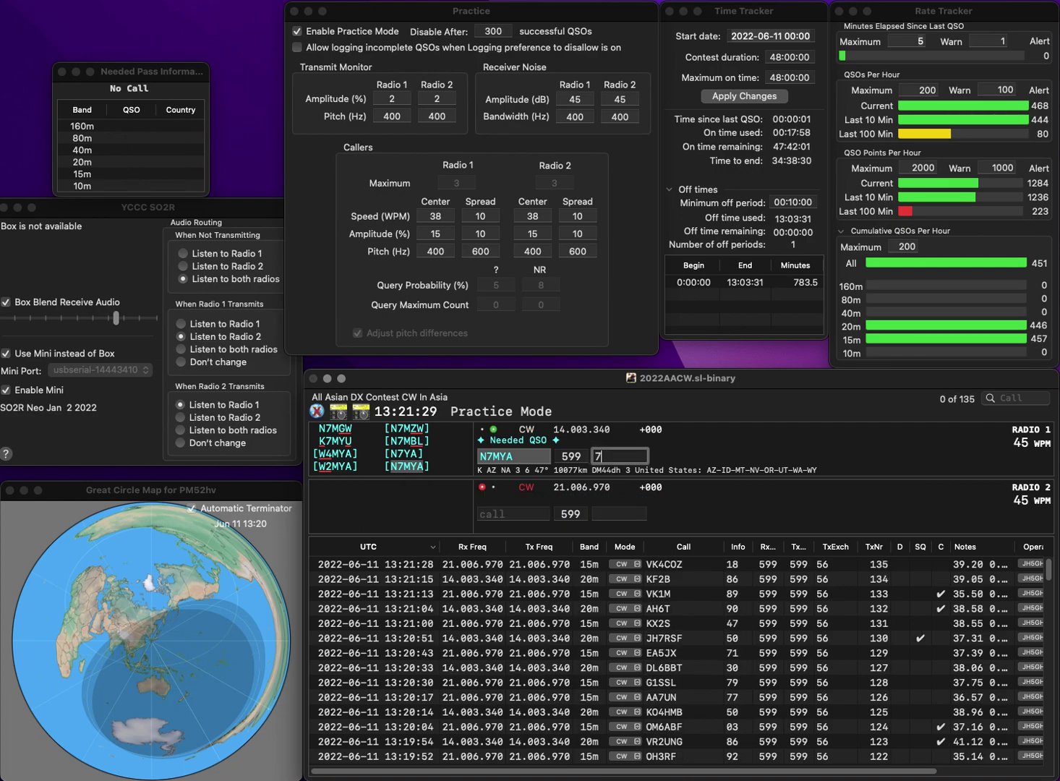
text(2)
key(Return)
- Answer K1TA on Radio 2 and NC6A on Radio 1, entering each call sign
text(K1)
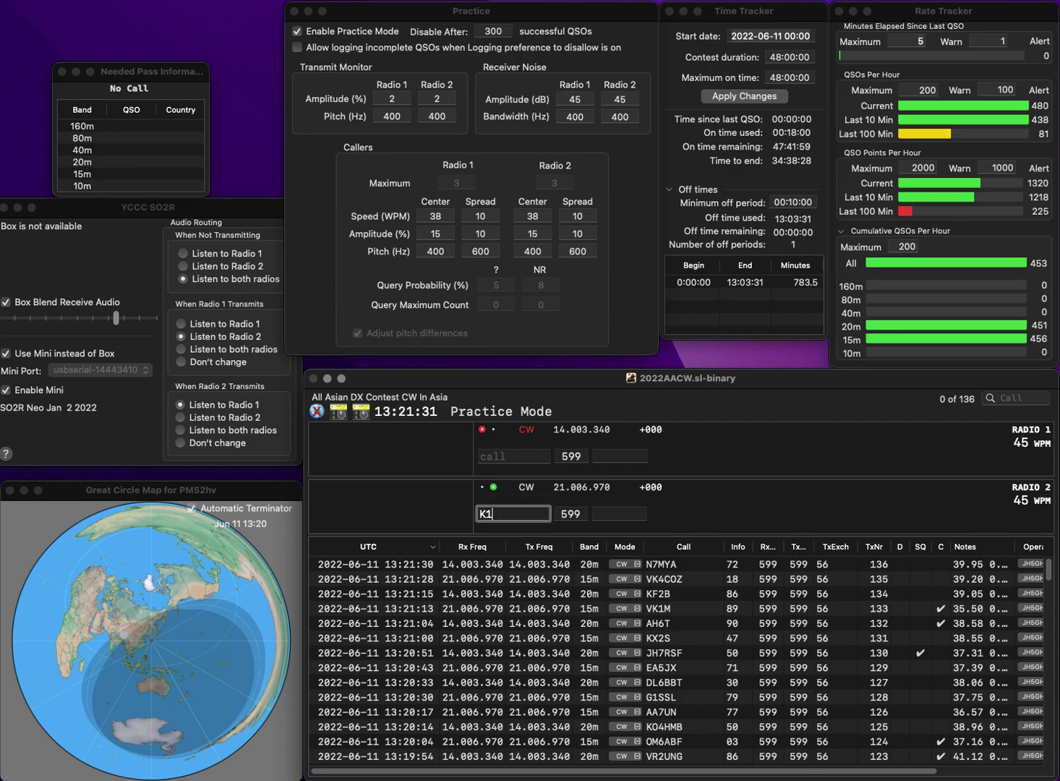
text(TA)
key(Return)
text(NC6A)
key(Return)
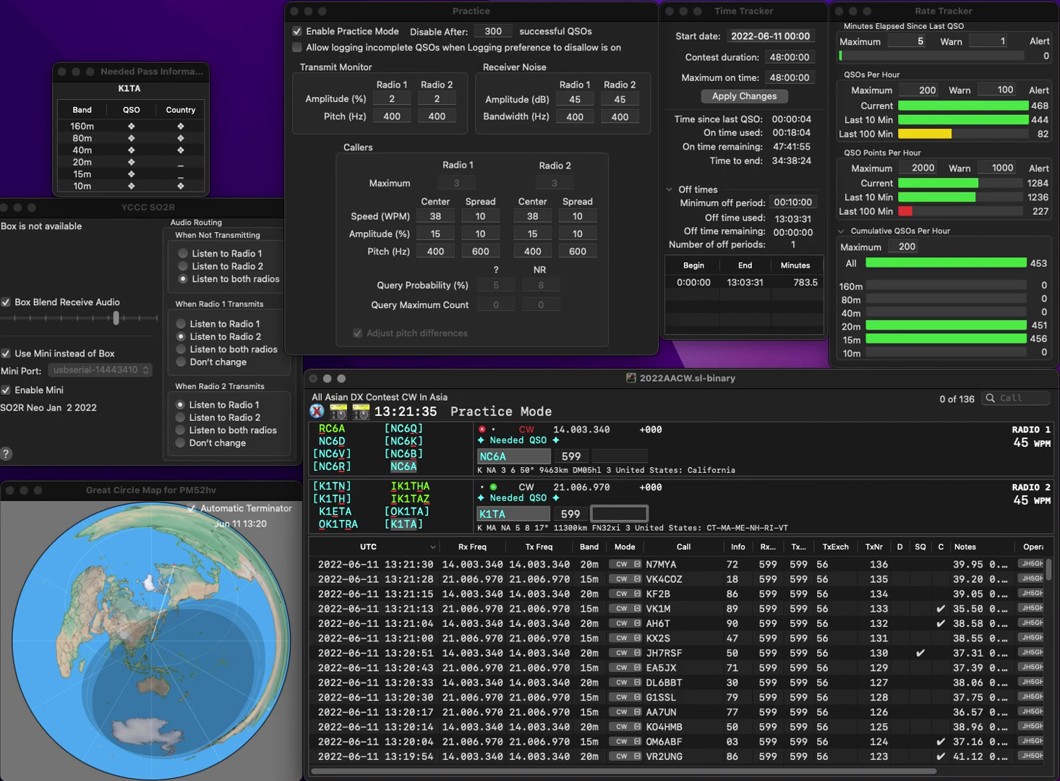
- Log K1TA with received exchange 45 and NC6A with received exchange 99
text(45)
key(Return)
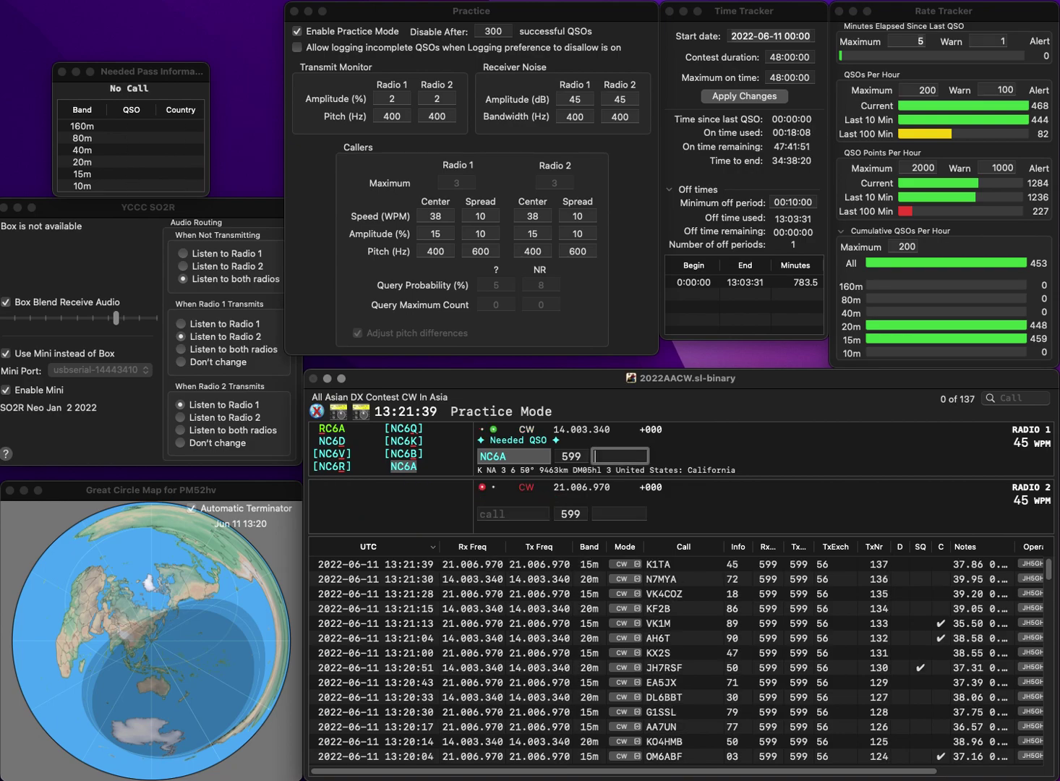
text(99)
key(Return)
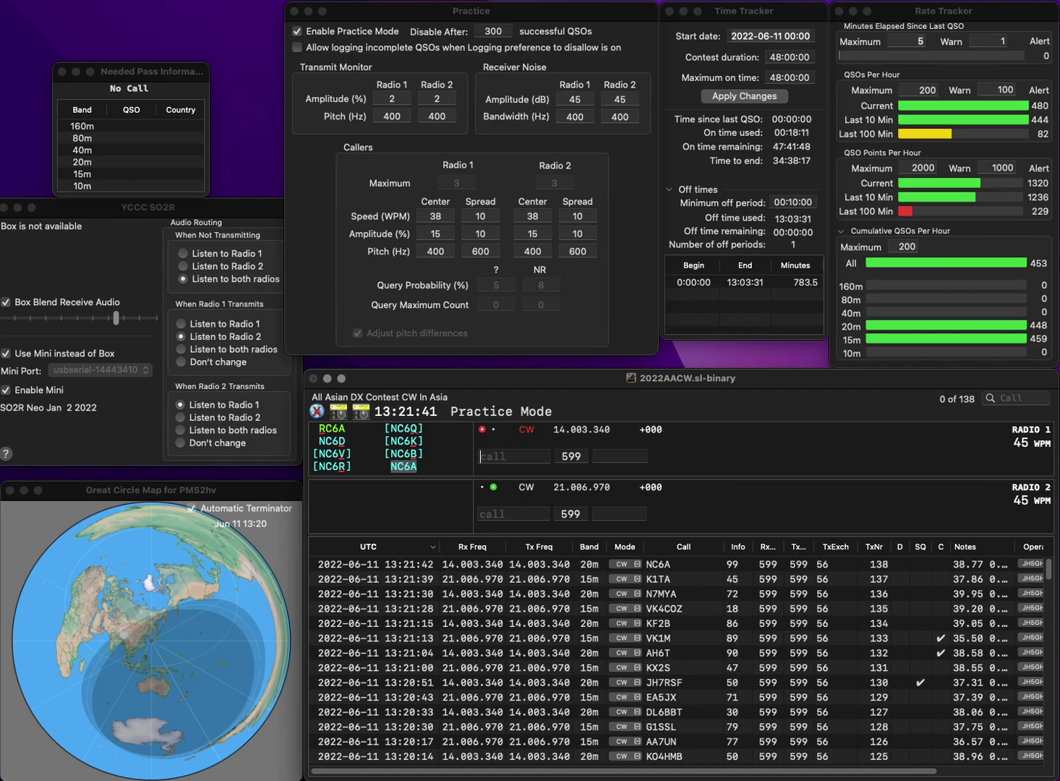
text(B7RJ)
key(ctrl+a)
text(K)
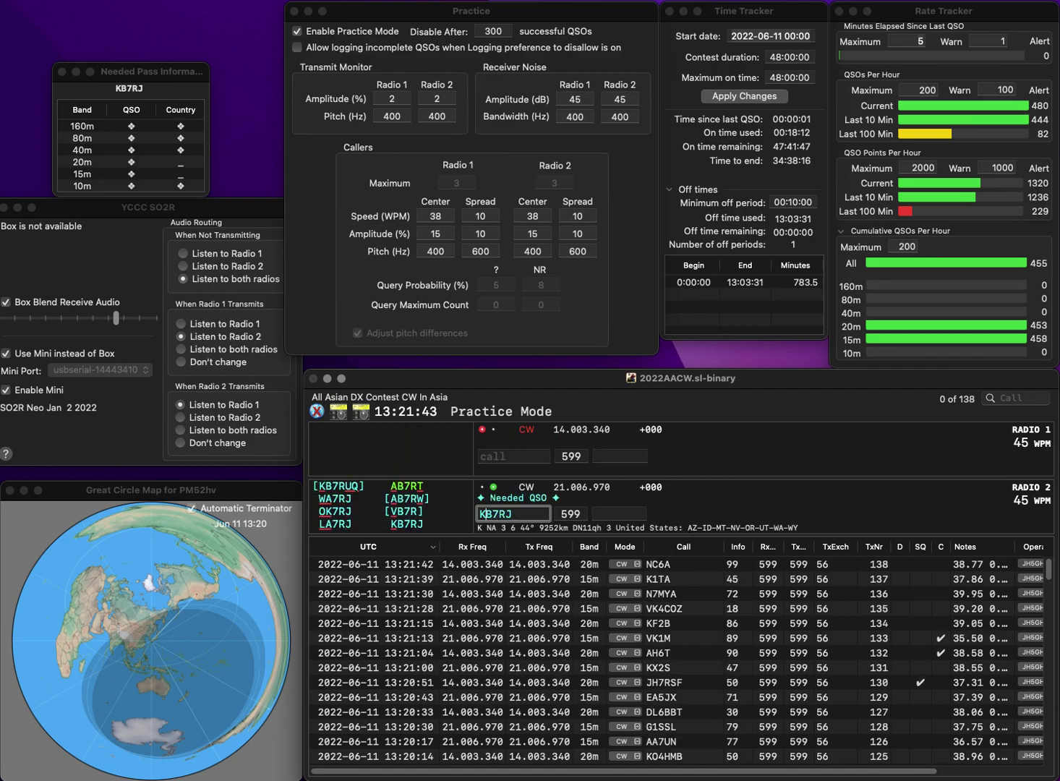
key(Return)
text(IZ1)
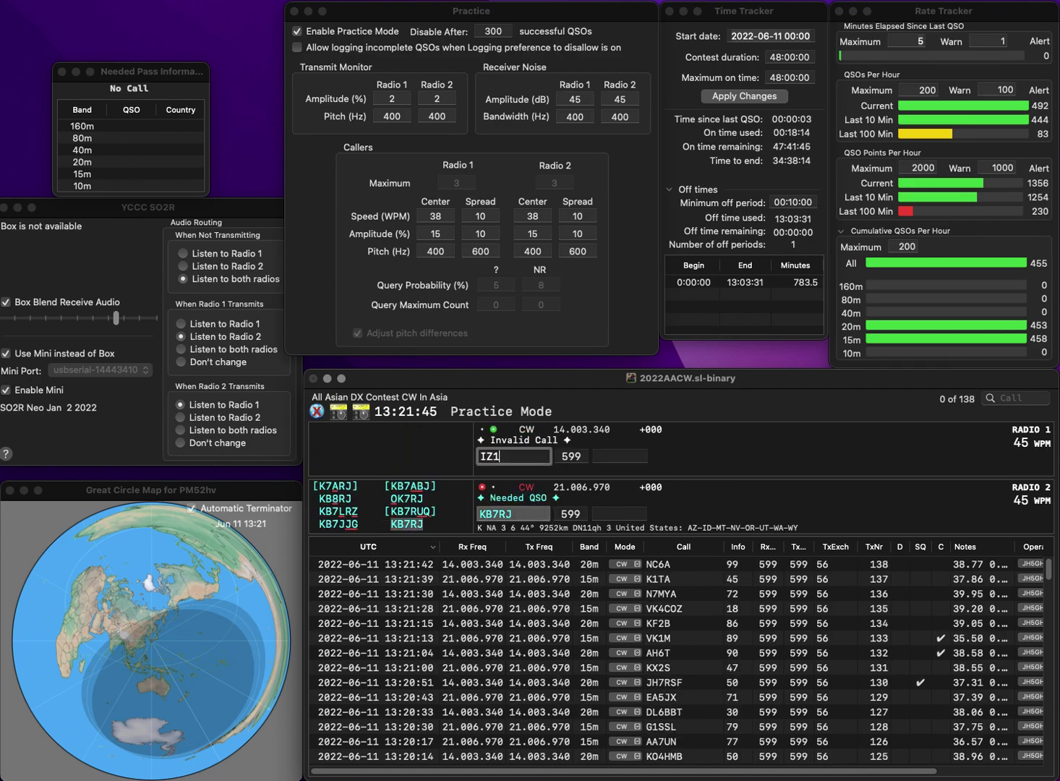
text(XGD)
key(Return)
key(Tab)
key(Tab)
text(17)
key(Return)
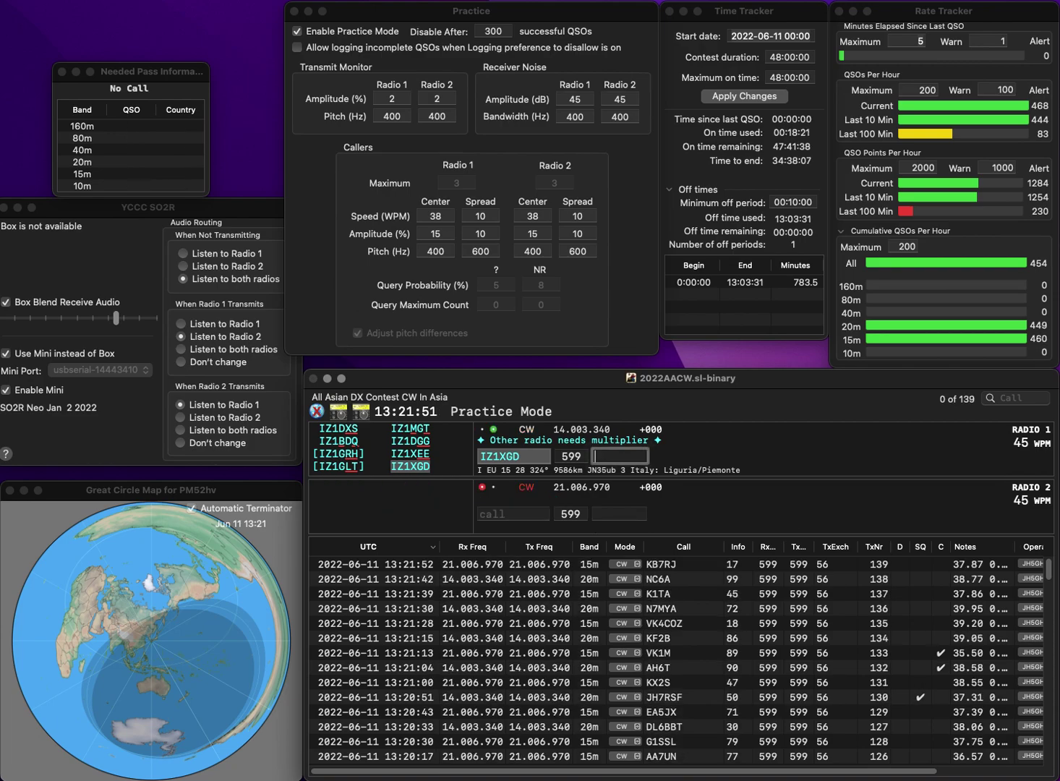
text(84)
key(Return)
text(VE7)
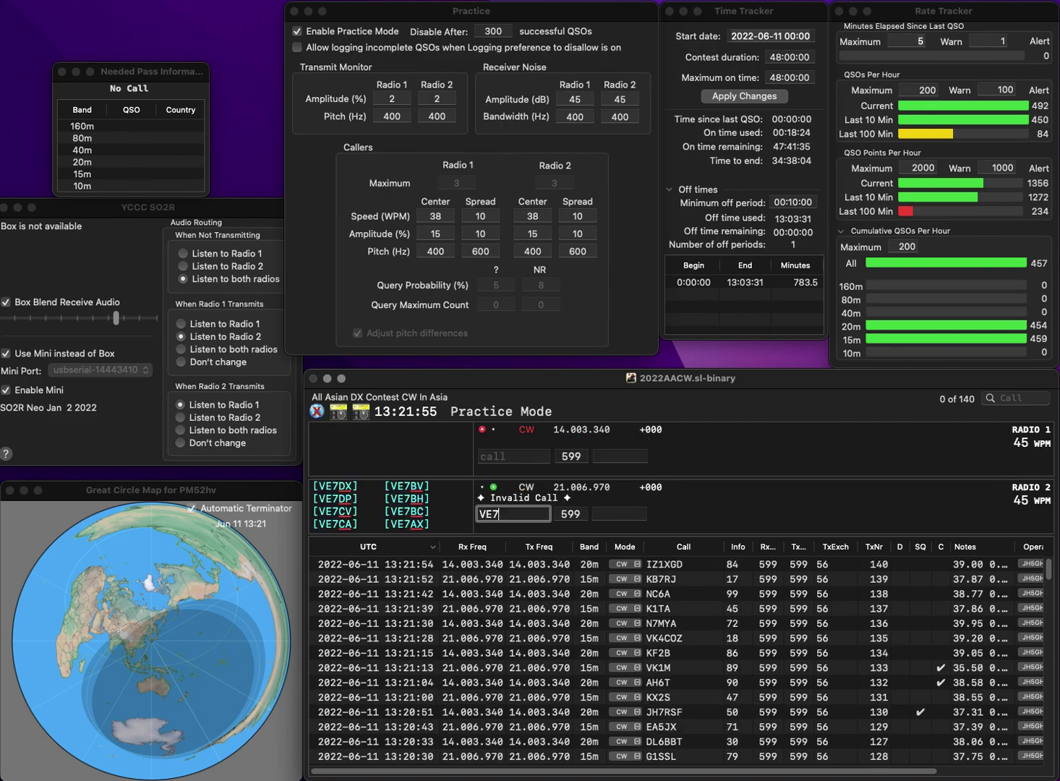
text(CYA)
key(Return)
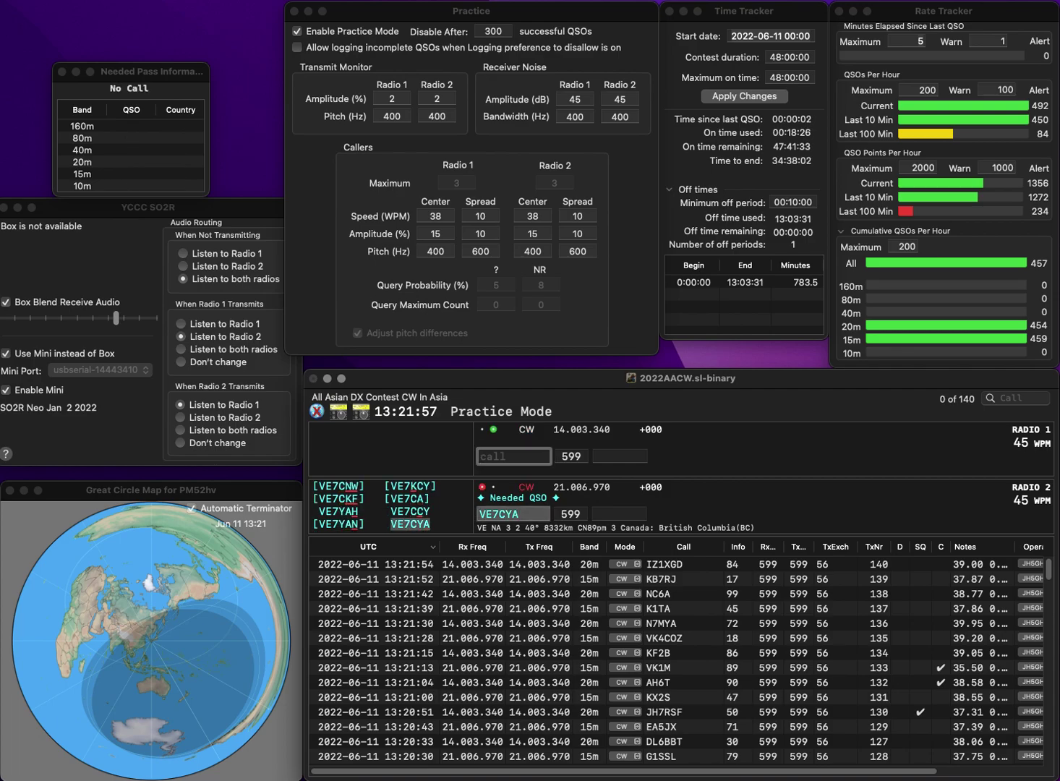
text(W5KV)
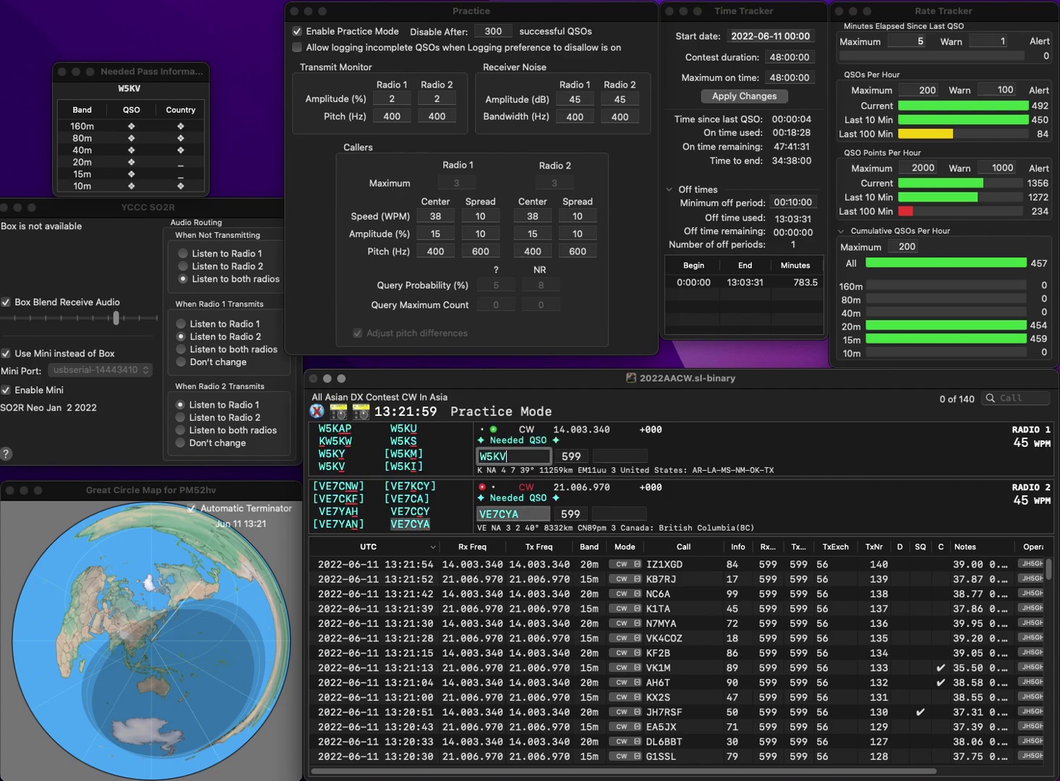
key(Return)
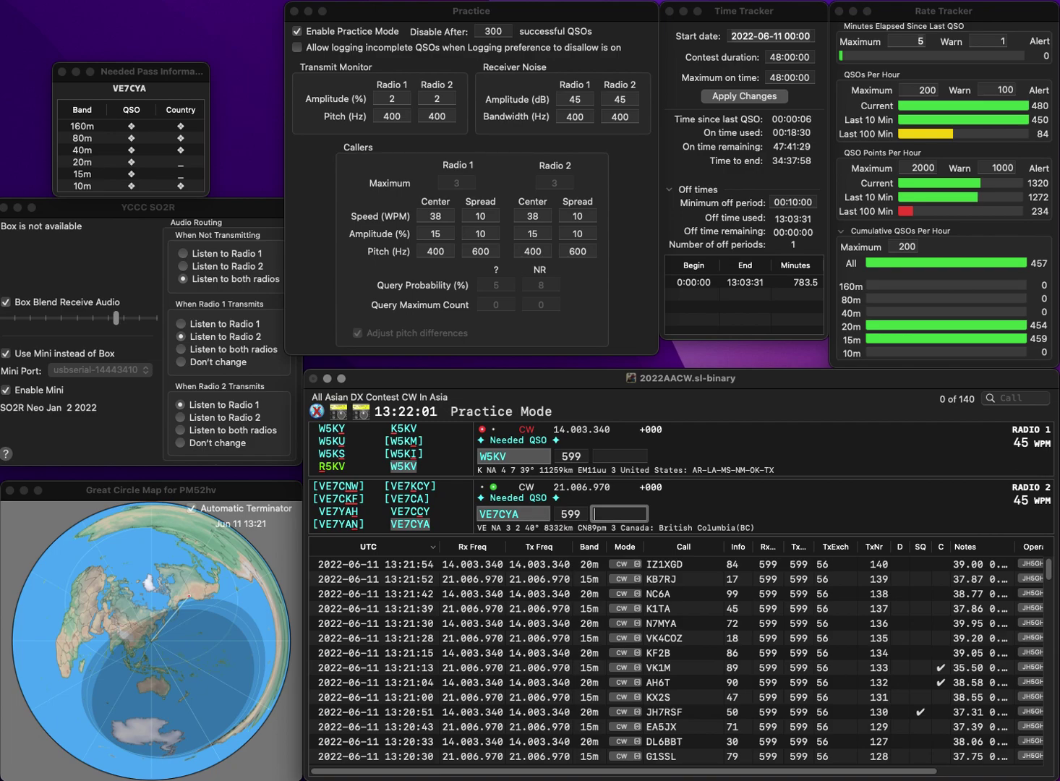
text(64)
key(Return)
text(53)
key(Return)
text(PT)
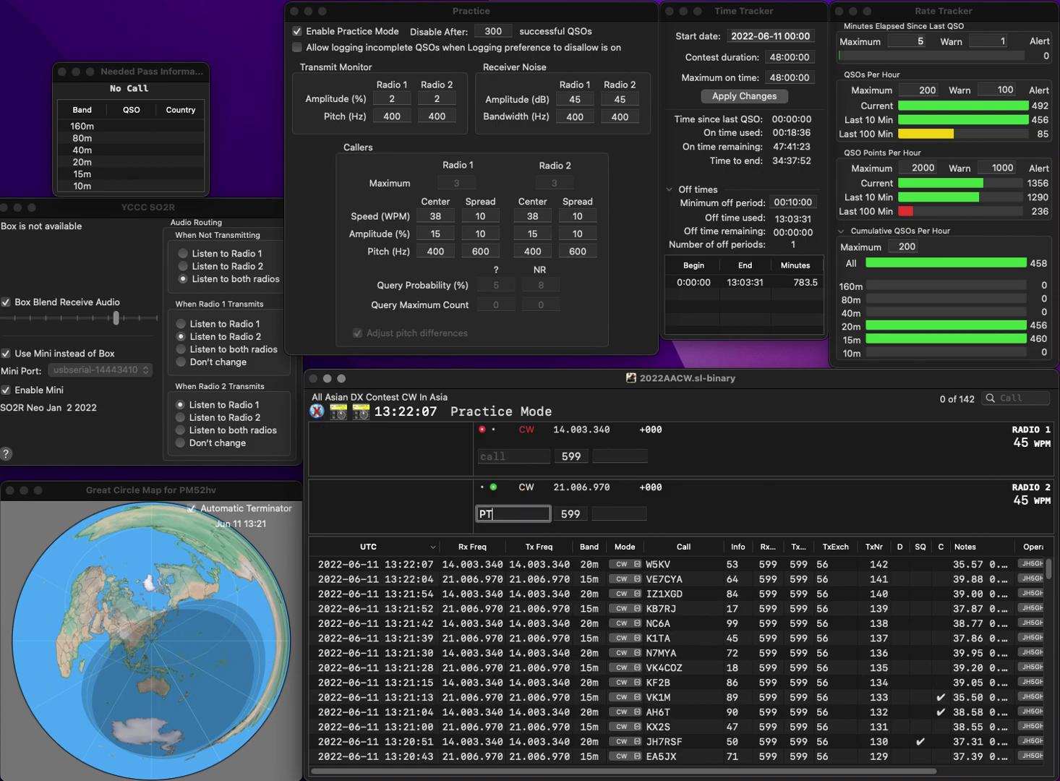
text(8DX)
key(Return)
text(KB0JHH)
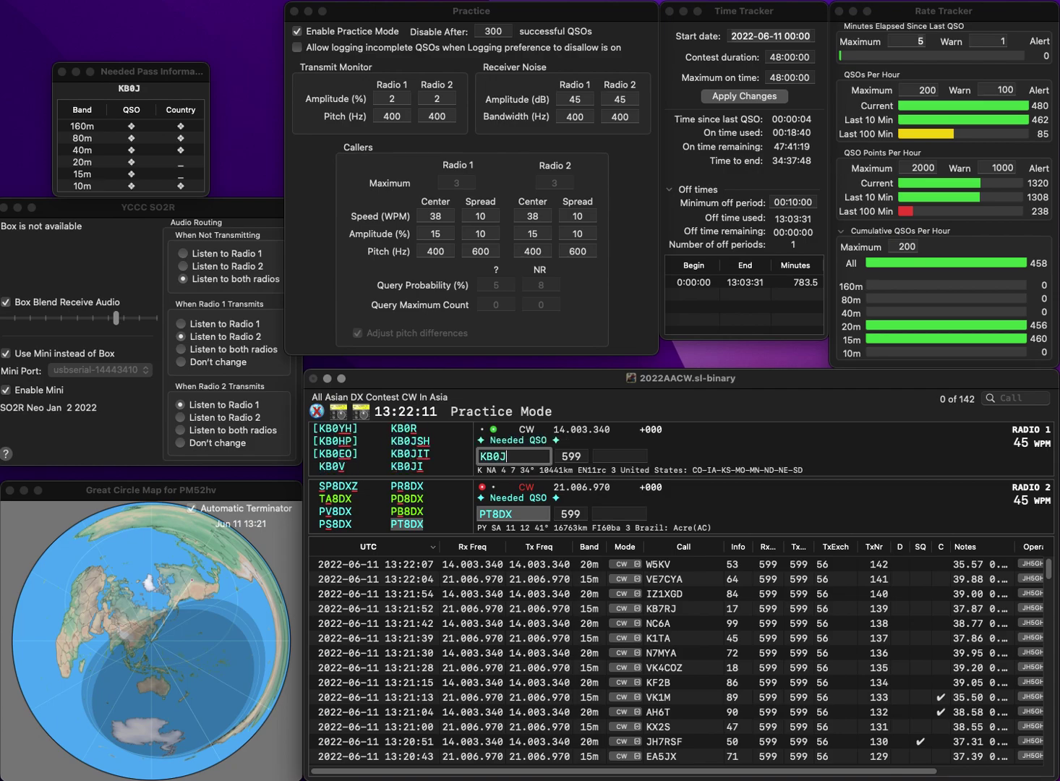
key(BackSpace)
key(BackSpace)
text(SH)
key(Return)
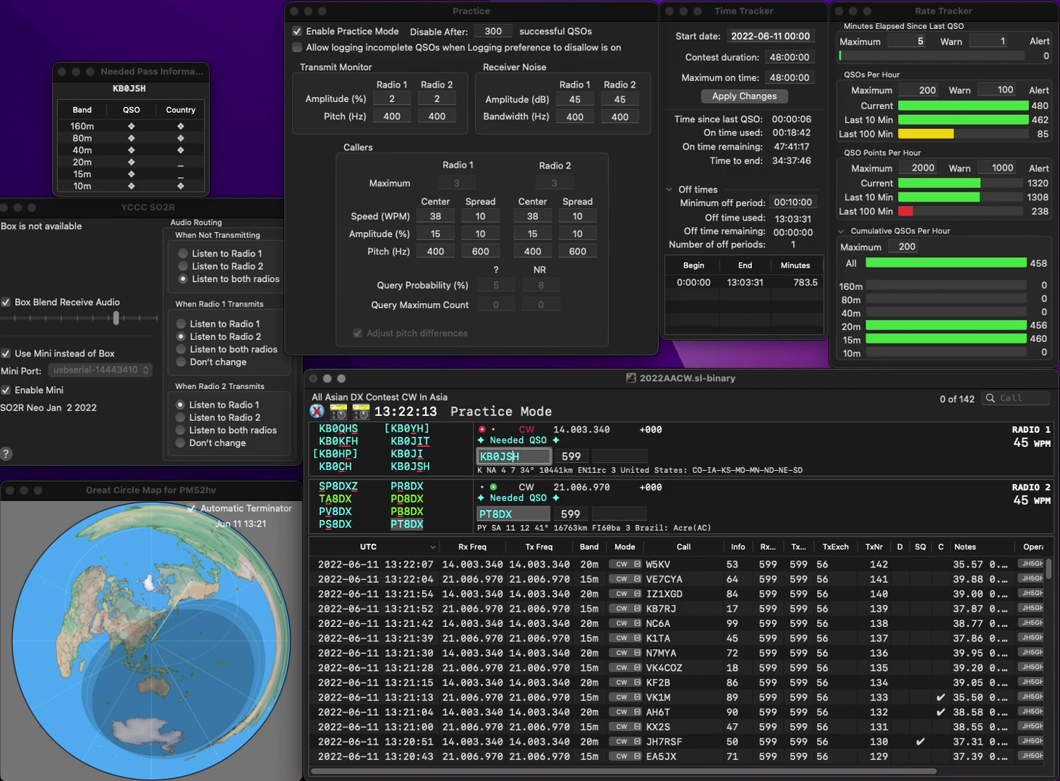
text(20)
key(Return)
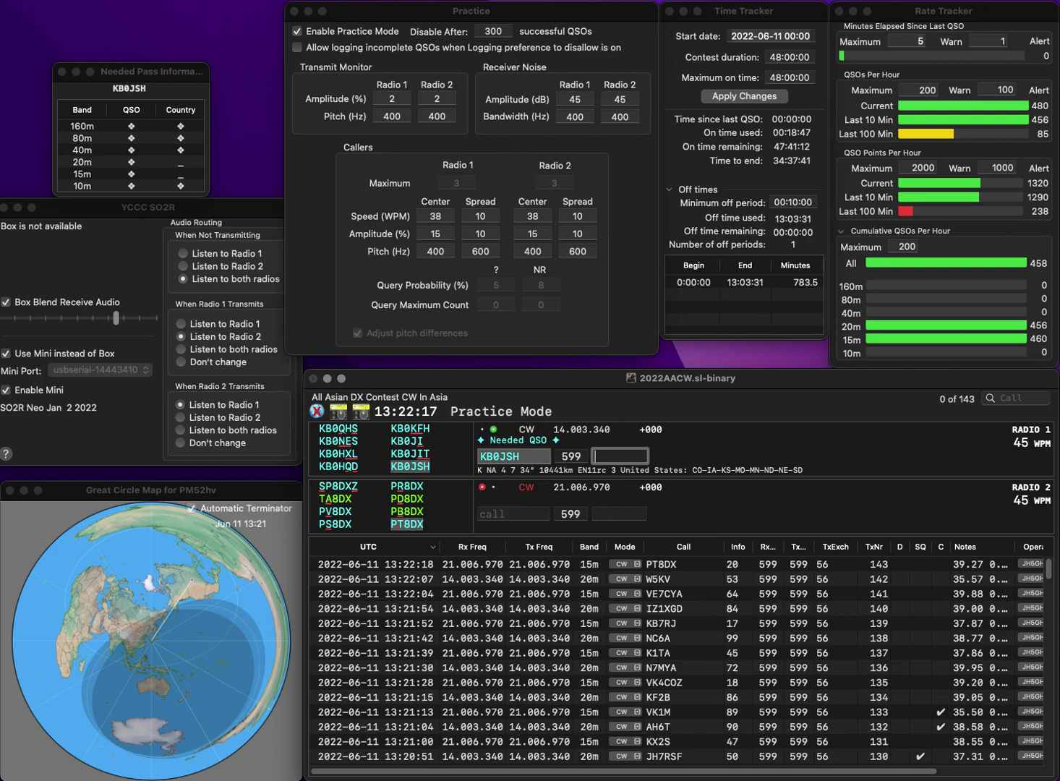
text(44)
key(Return)
- Answer K3XT on Radio 2 and DK8FD on Radio 1, entering each call sign
text(K3)
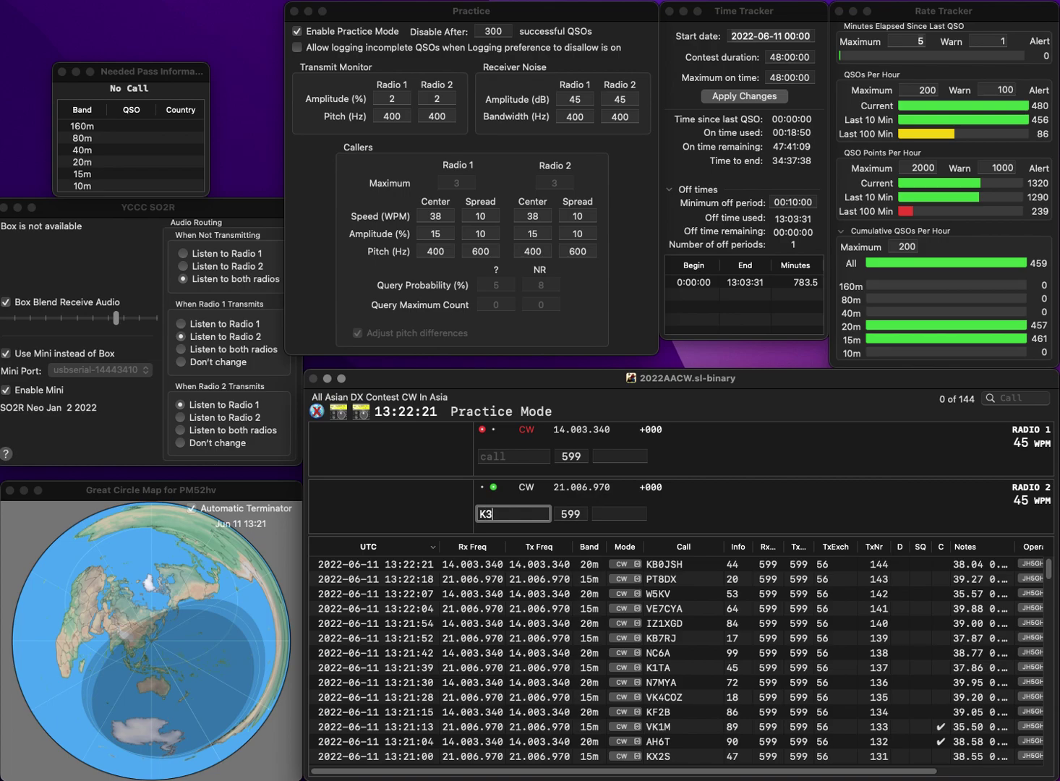
text(XT)
key(Return)
text(DK8FD)
key(Return)
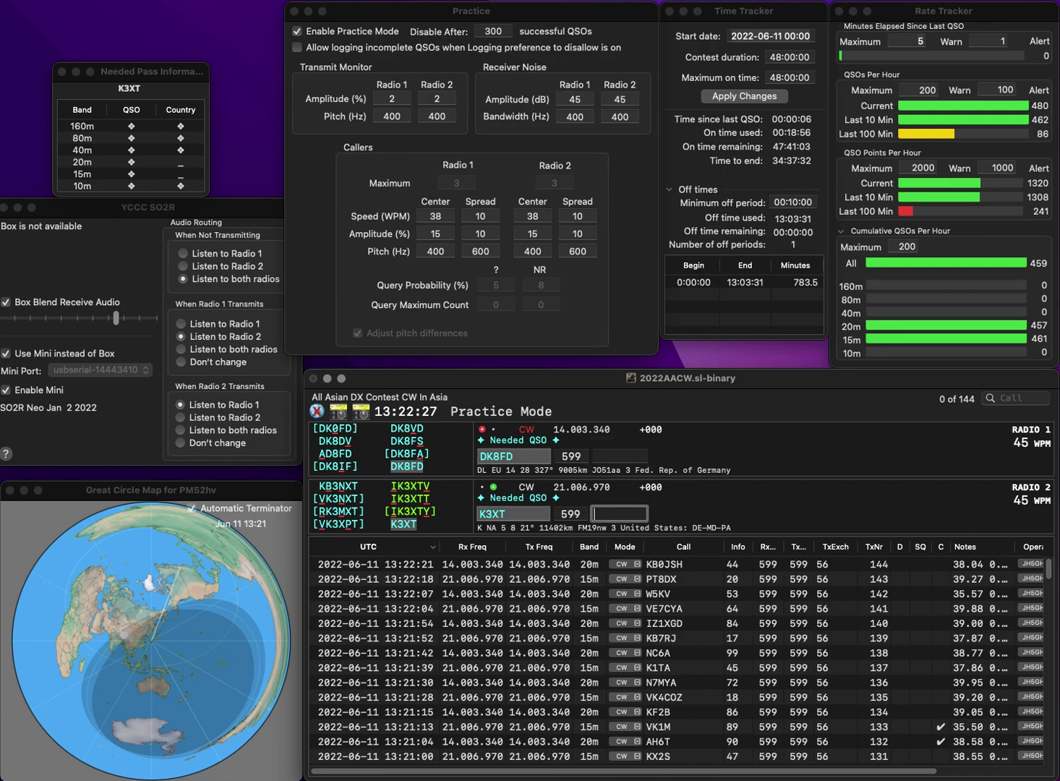
text(69)
key(Return)
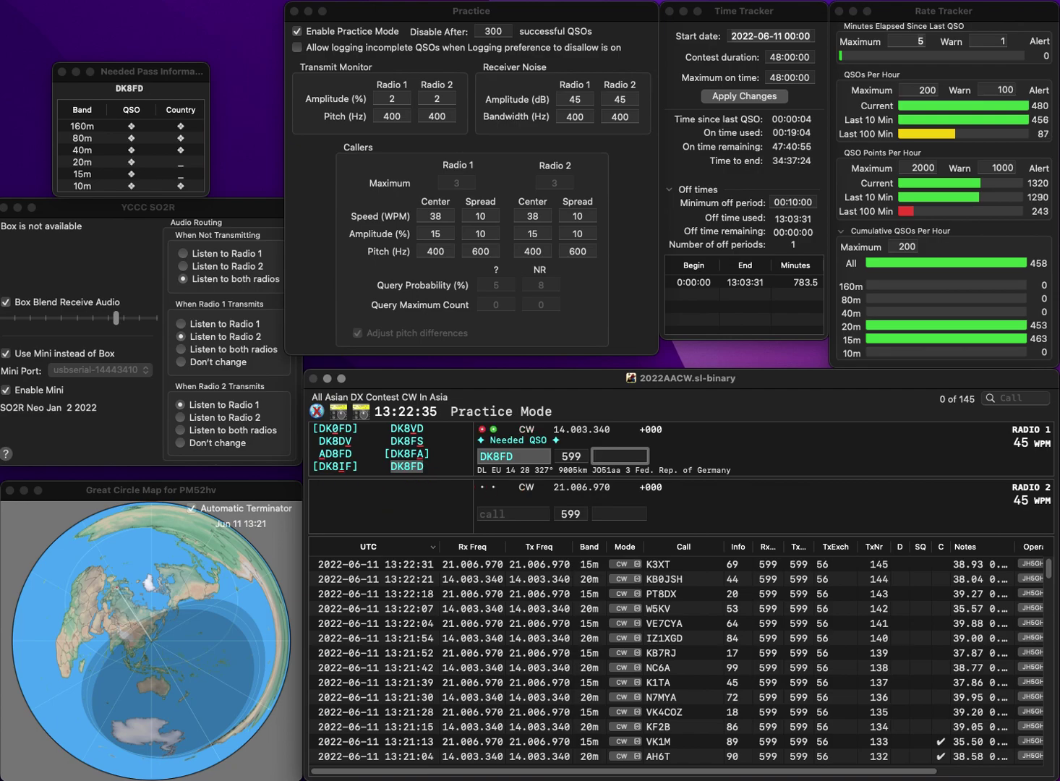
text(6)
key(Return)
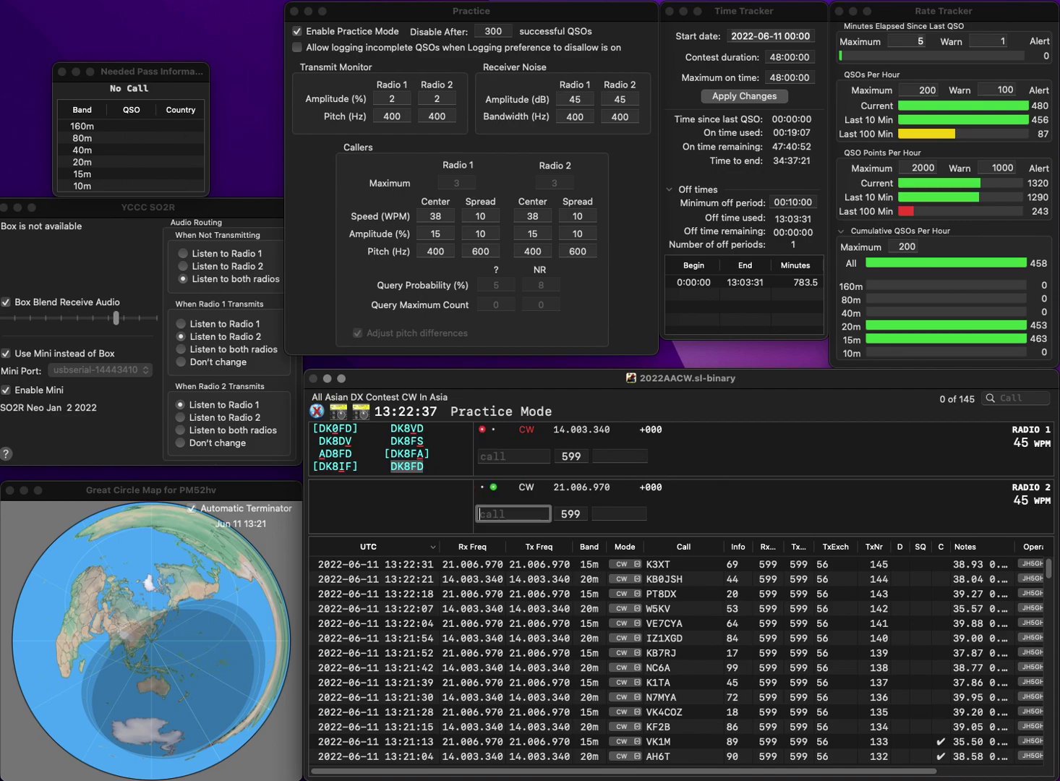
- Answer HL2APU on Radio 2 and EA3CFV on Radio 1, entering each call sign
text(HL2APU)
key(backslash)
key(Return)
key(Return)
text(EA3CFV)
key(Return)
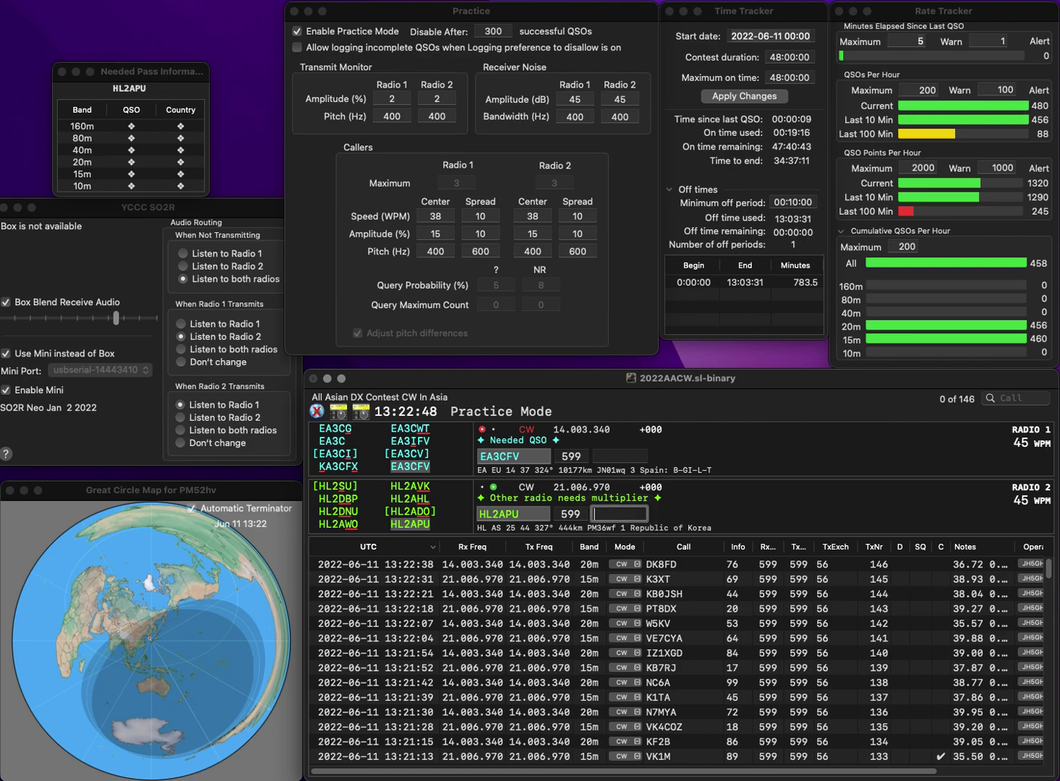
text(73)
key(Return)
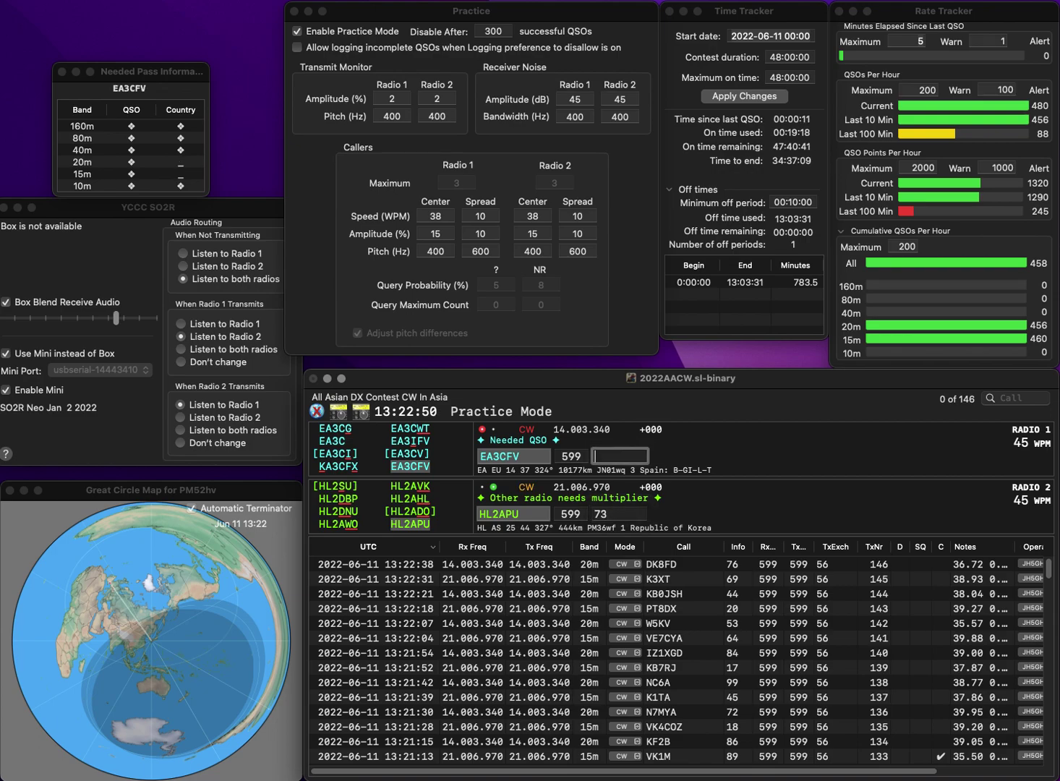
text(14)
key(Return)
text(4)
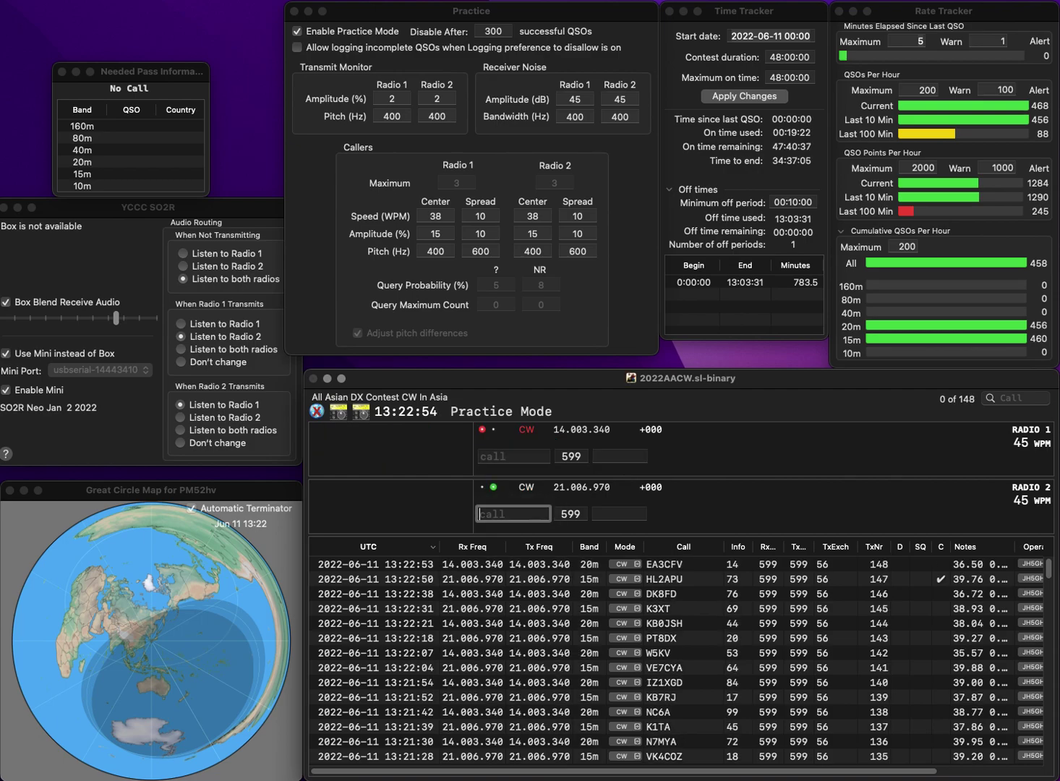
text(W)
key(Left)
key(Left)
text(N)
key(Return)
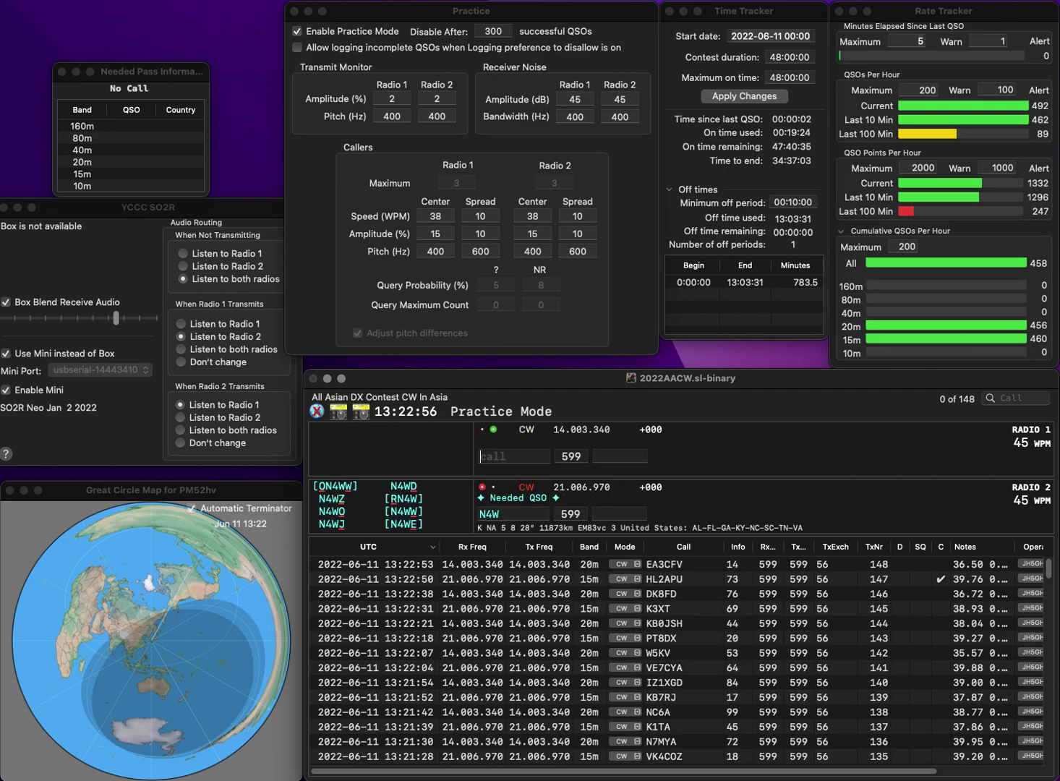
text(KB3GTN)
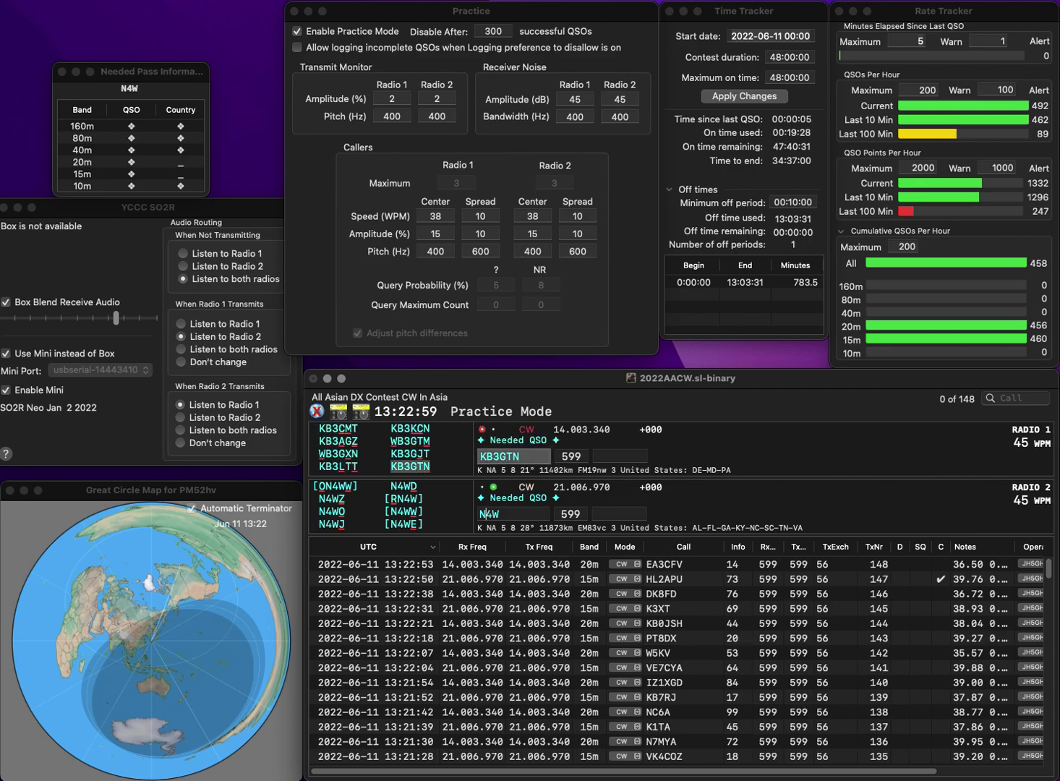
key(Return)
text(I)
key(Return)
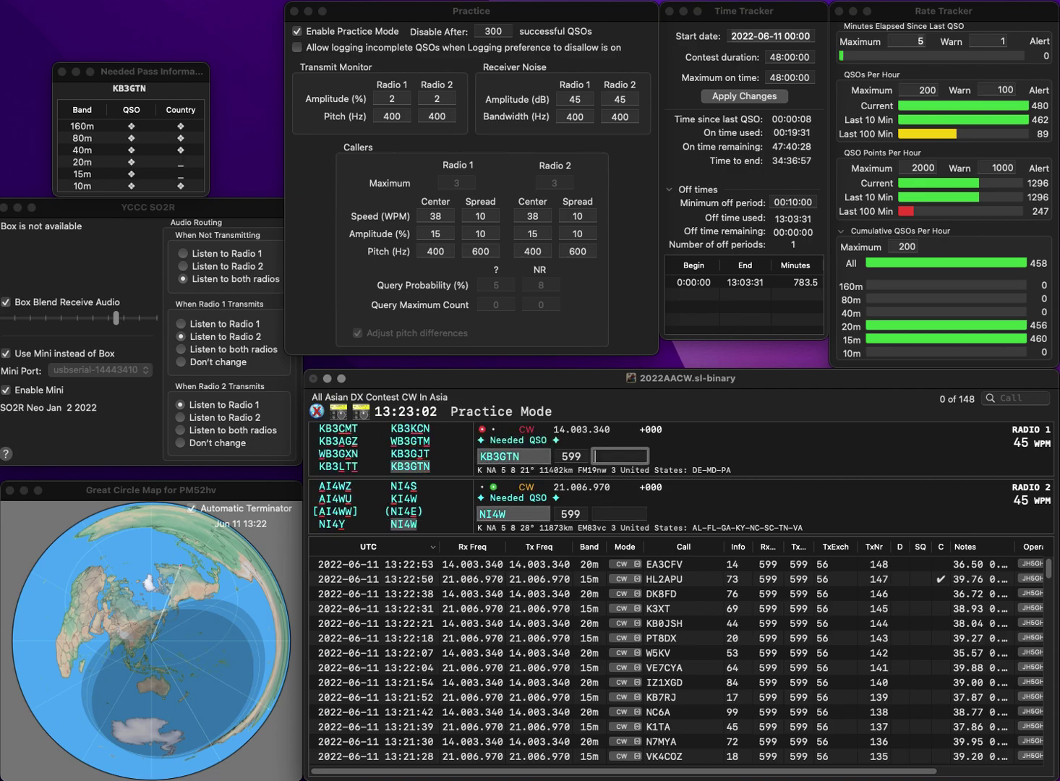
text(68)
key(Return)
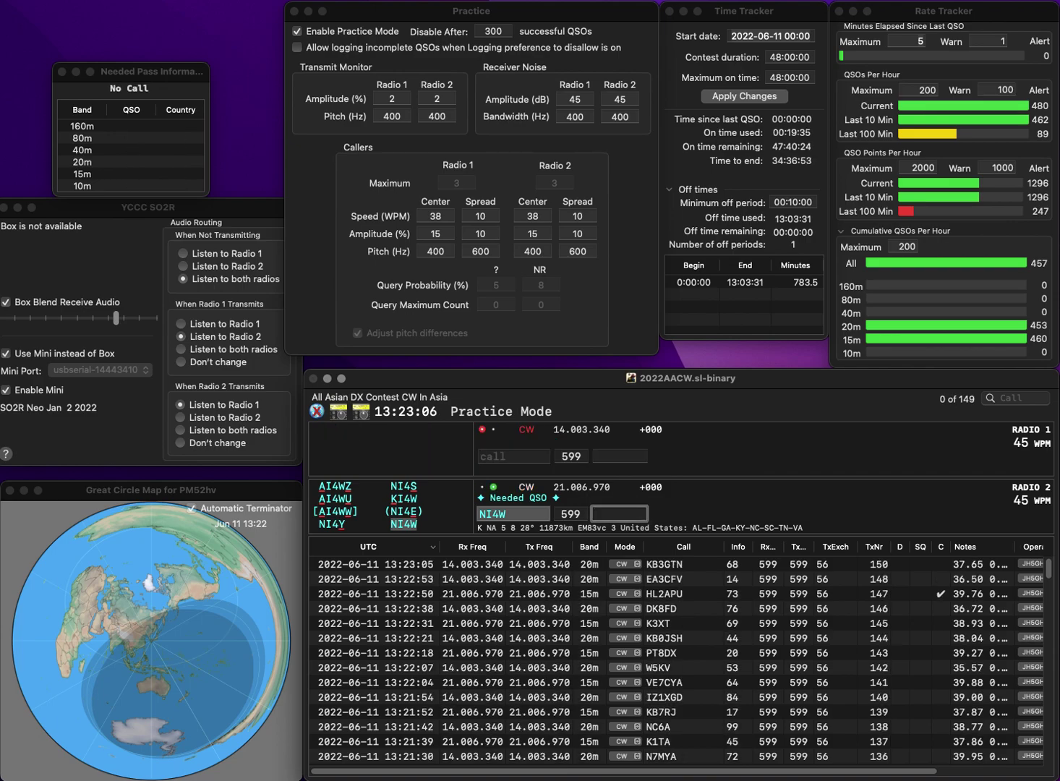
key(space)
key(Left)
key(Left)
key(Left)
key(BackSpace)
text(K)
key(Return)
key(Return)
key(Return)
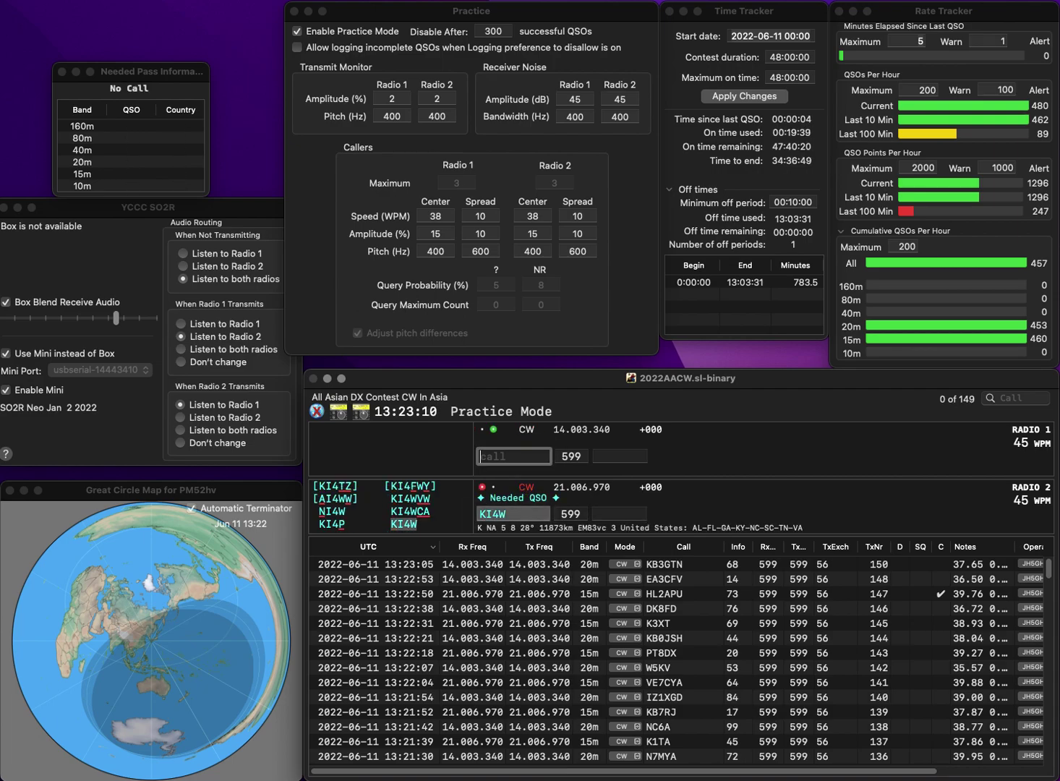
- Answer the Radio 1 caller with the partial call 8ITK and log KI4W with received exchange 99
text(8ITK)
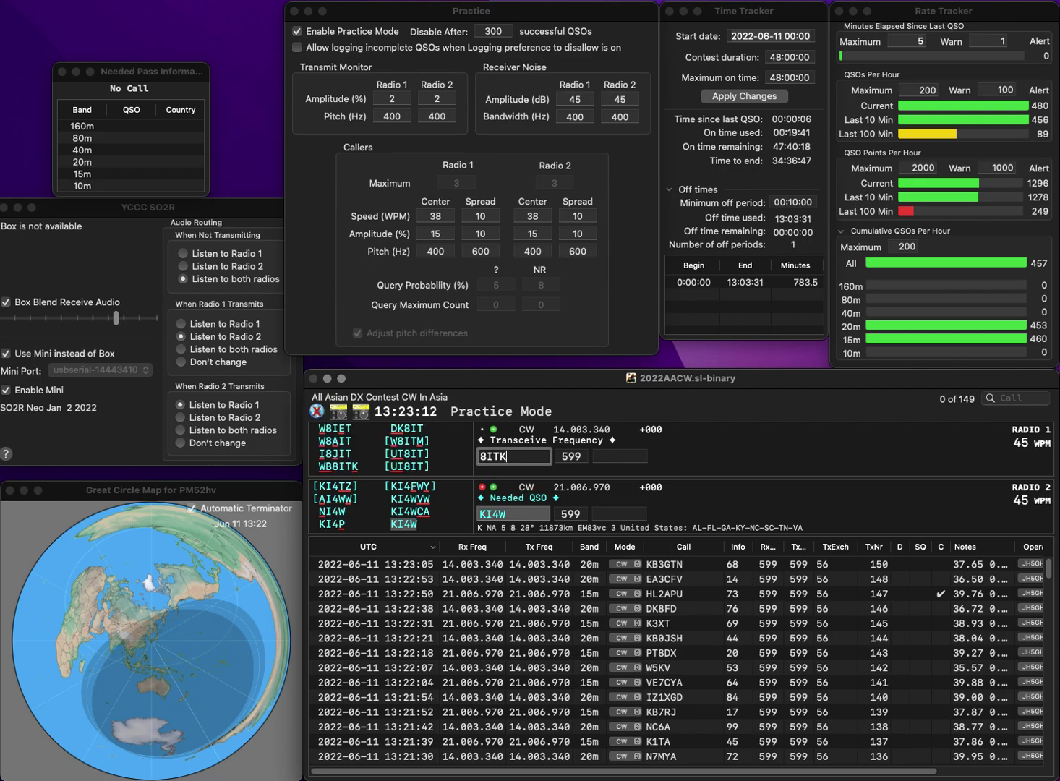
key(Return)
key(space)
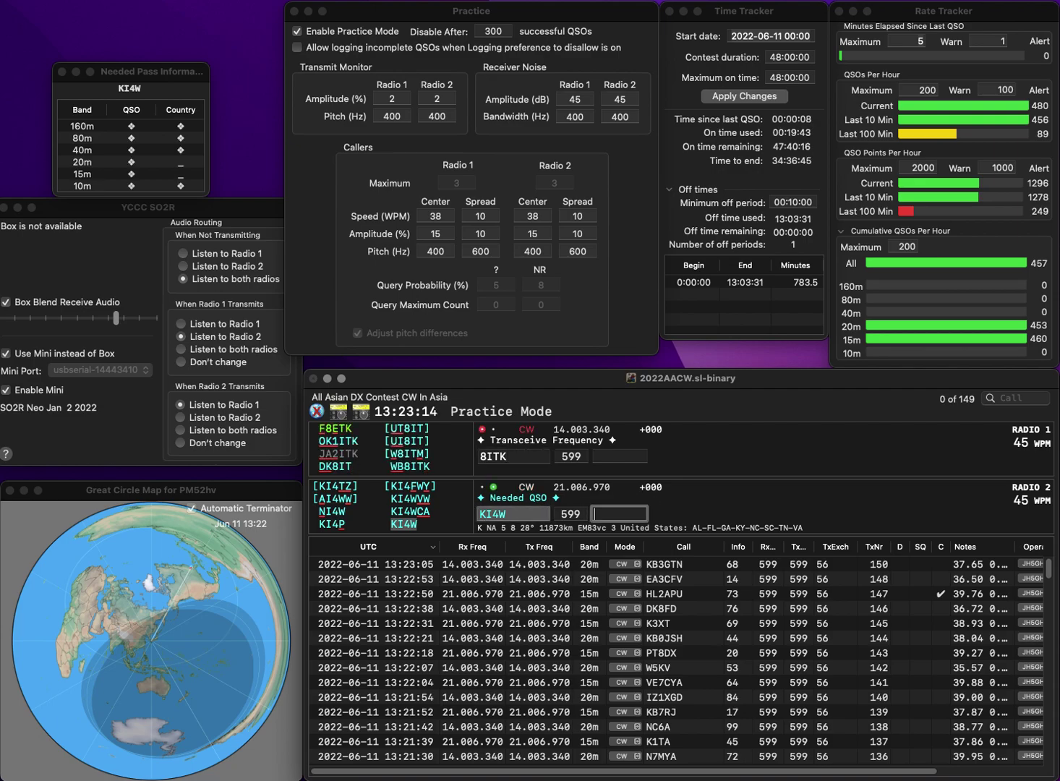
key(Return)
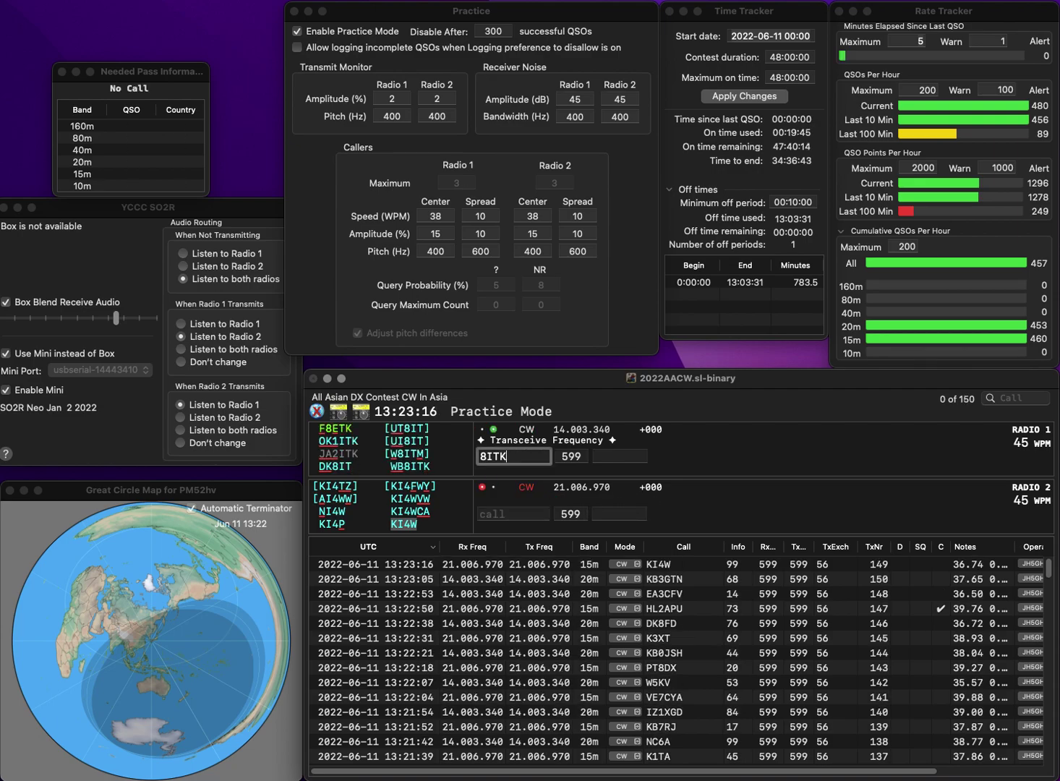
text(WB)
key(Return)
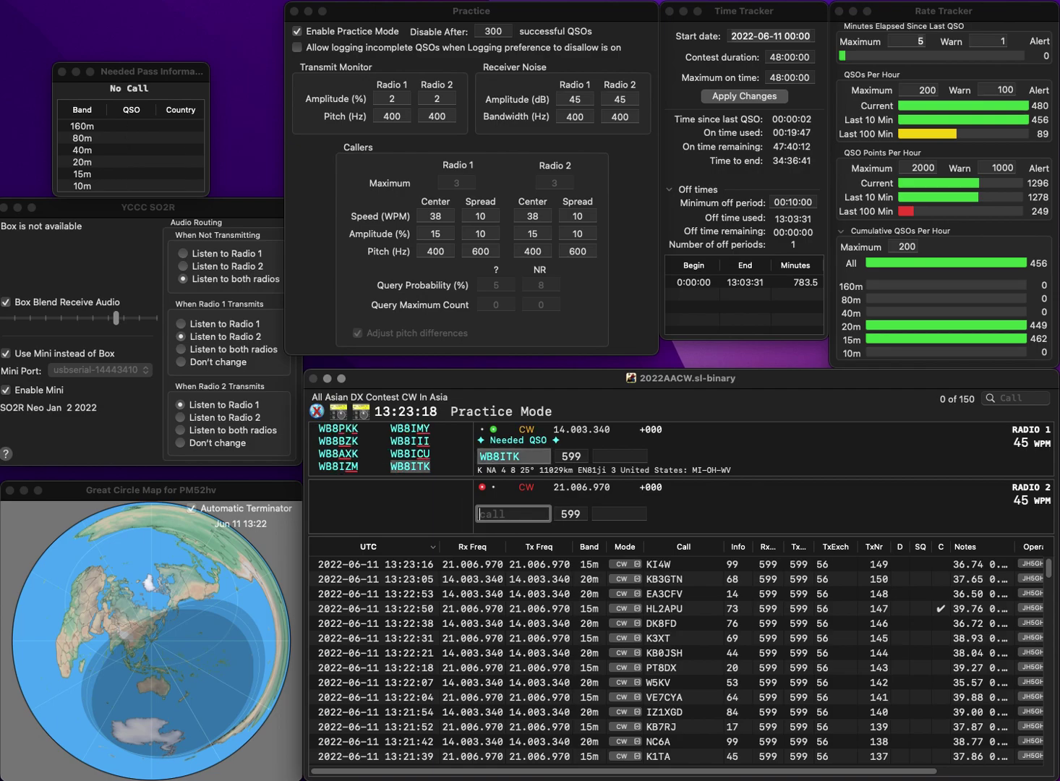
text(N1KDO)
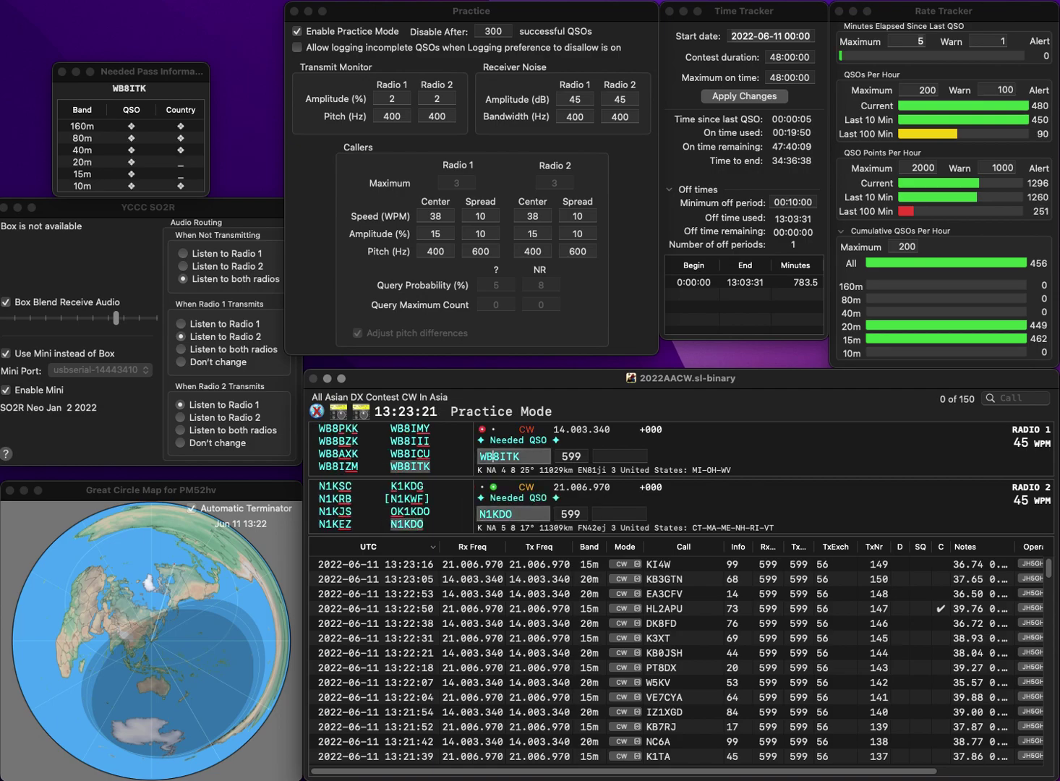
key(space)
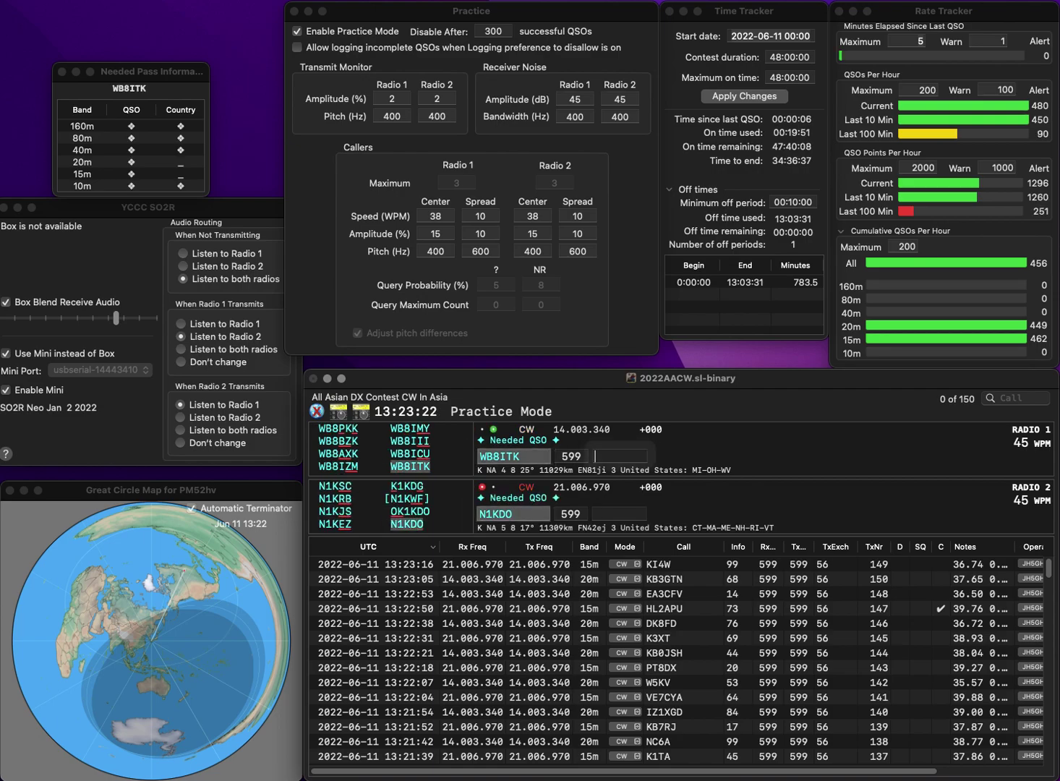
text(74)
key(Return)
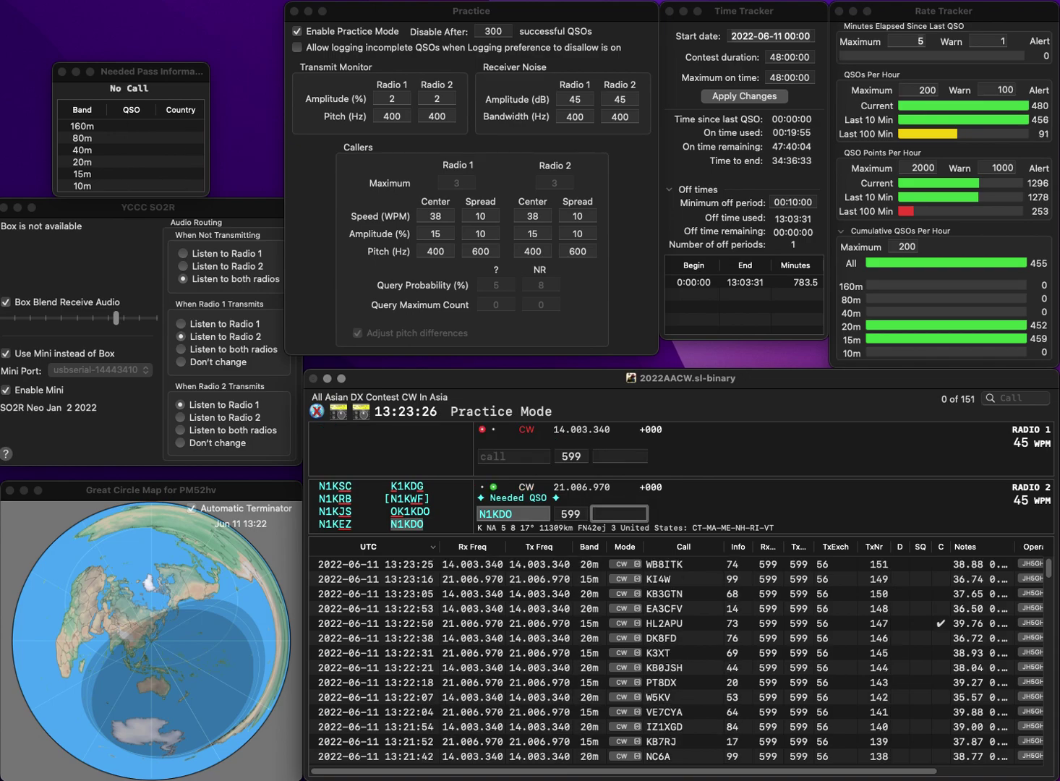
text(2)
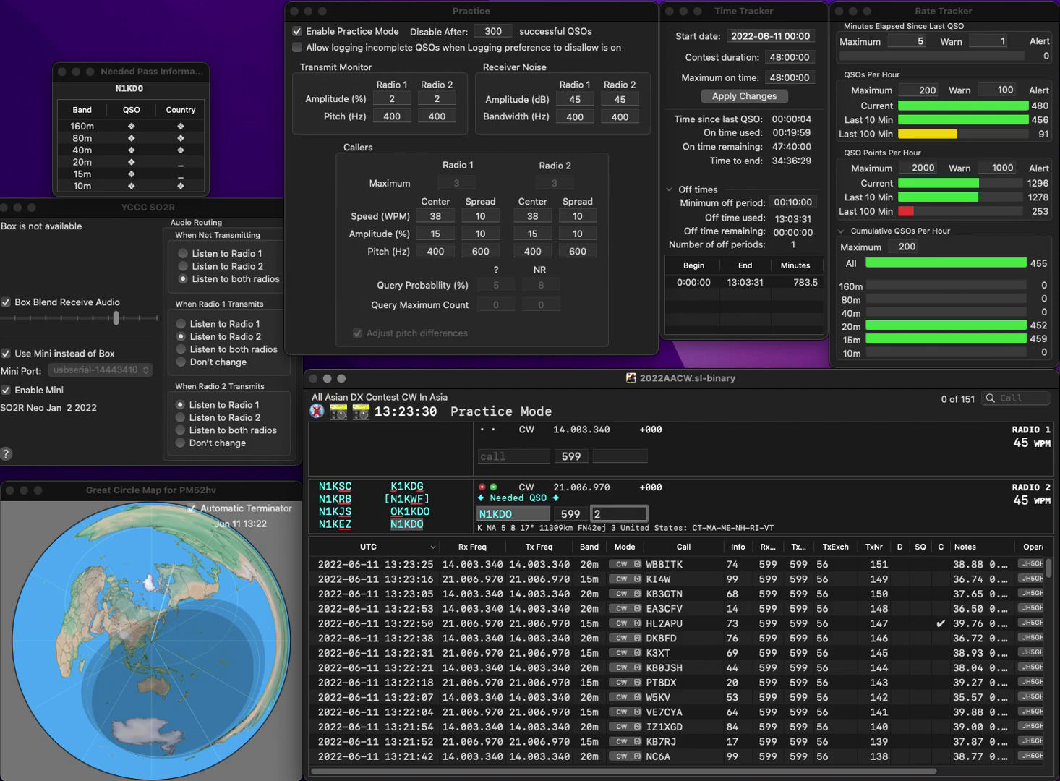
text(2)
key(Return)
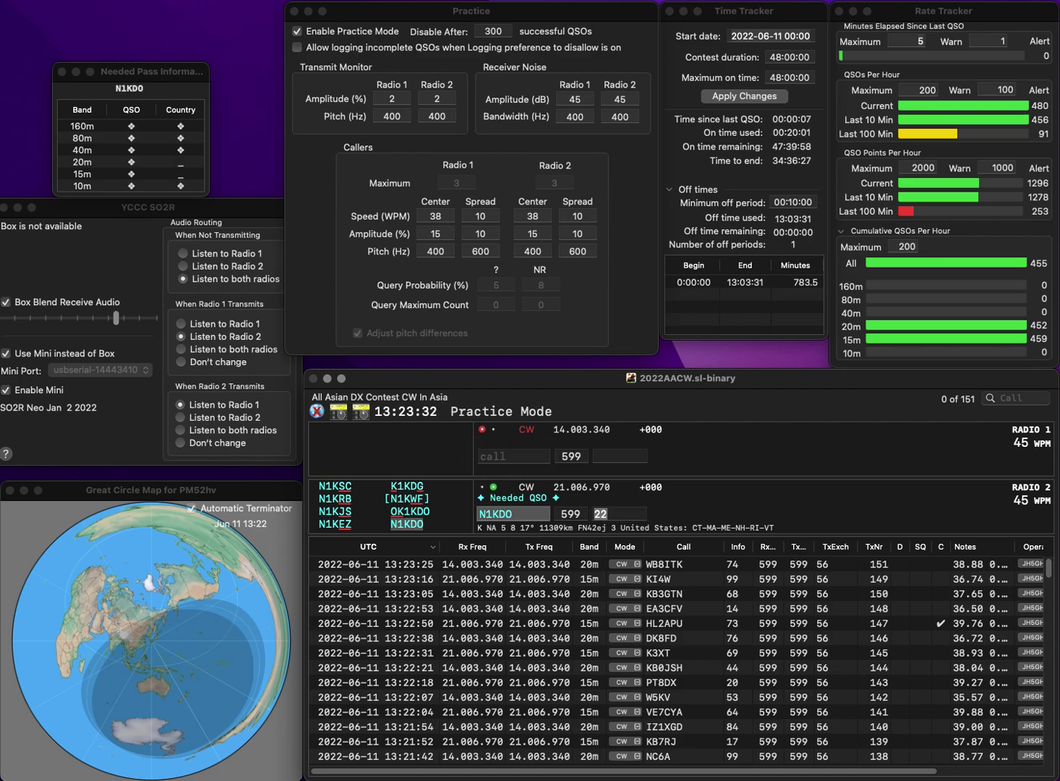
- Answer JR3XKF on Radio 1 and KC1C on Radio 2, adding the K prefix to the Radio 2 call
text(JR3XKF)
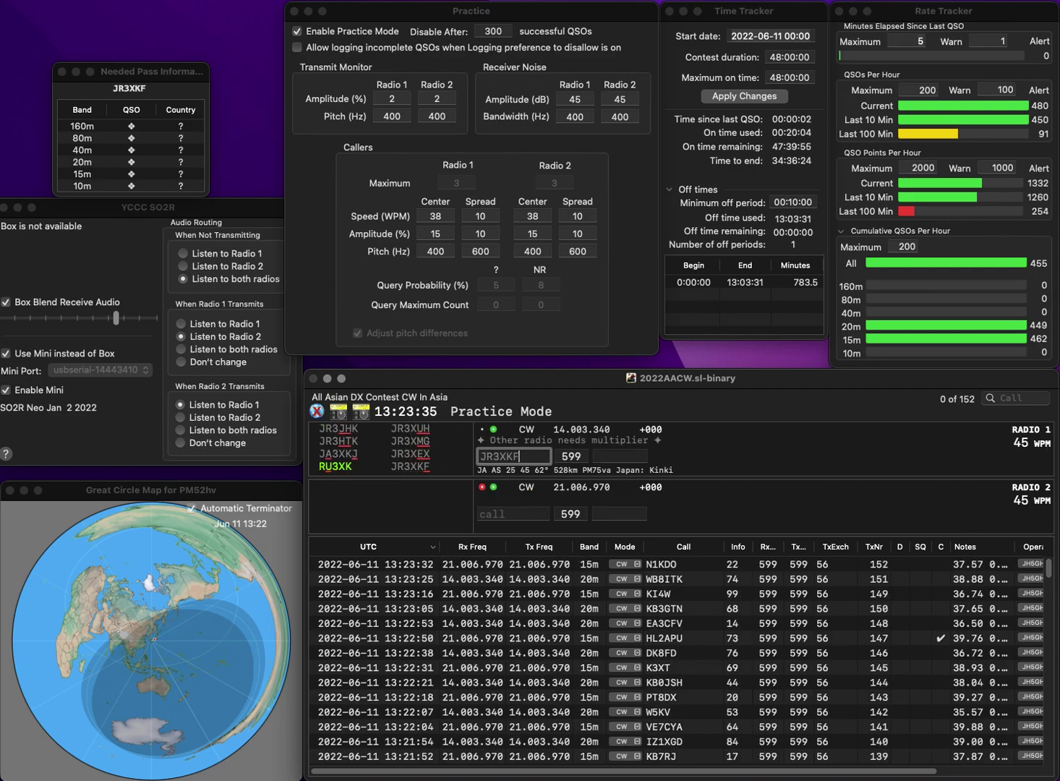
key(Return)
text(C1C)
key(ctrl+a)
text(K)
key(Return)
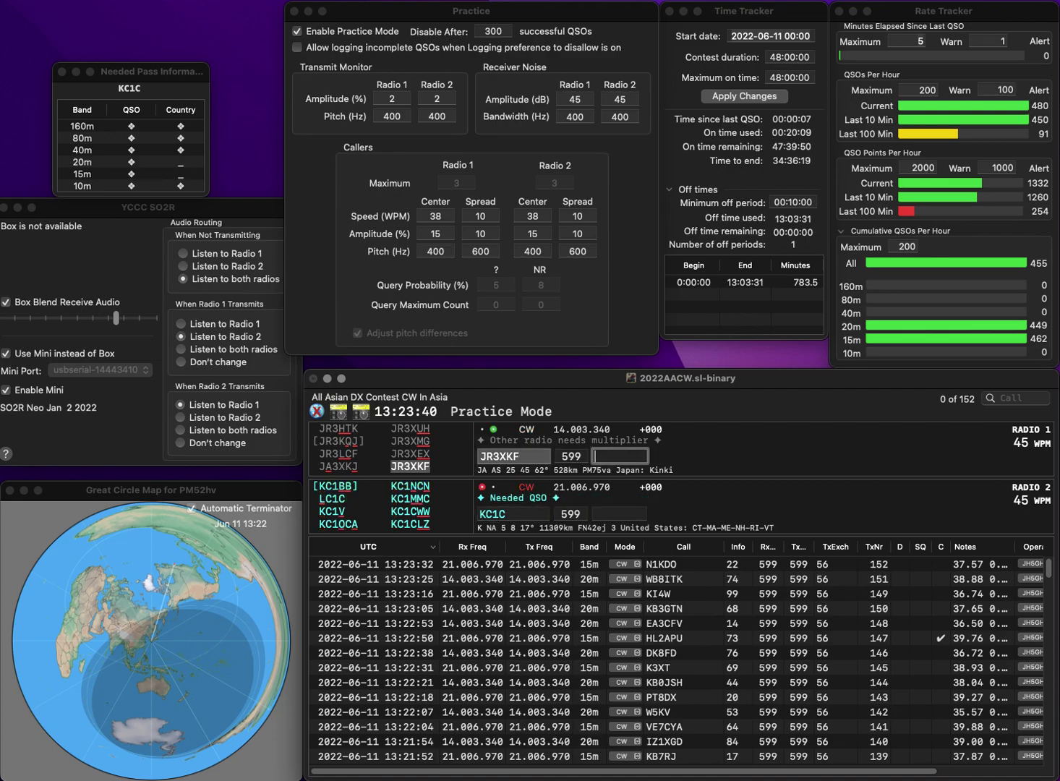
- Log JR3XKF with received exchange 94 and change the Radio 2 call to KB1C
text(94)
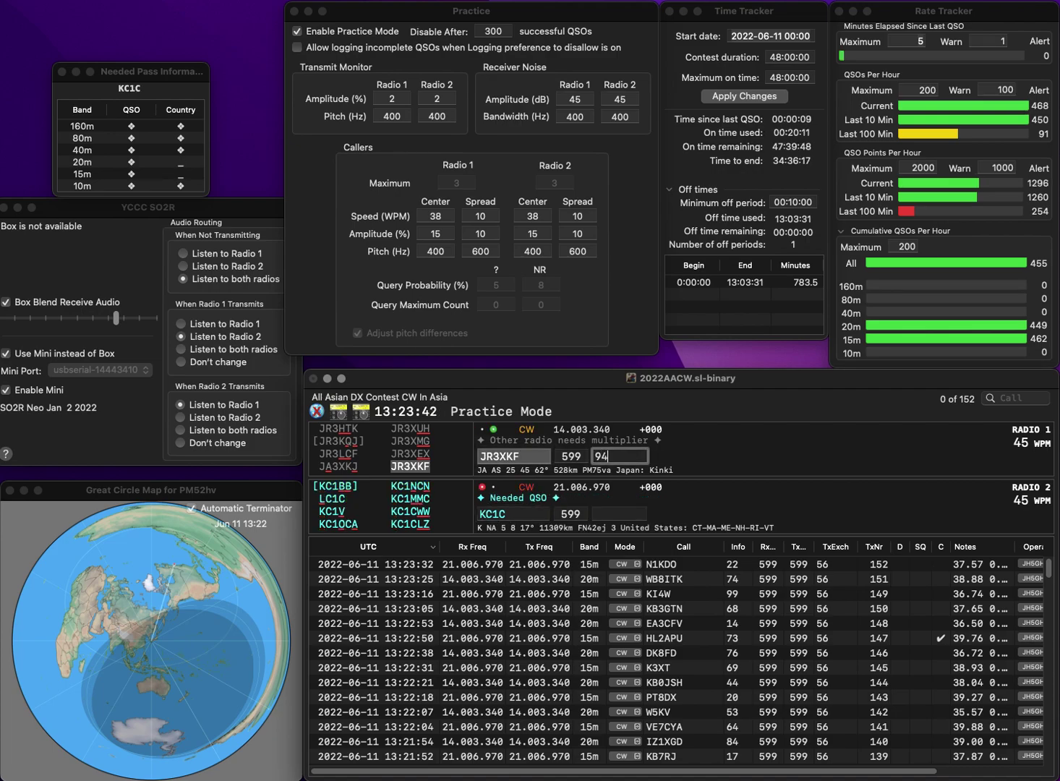
key(Return)
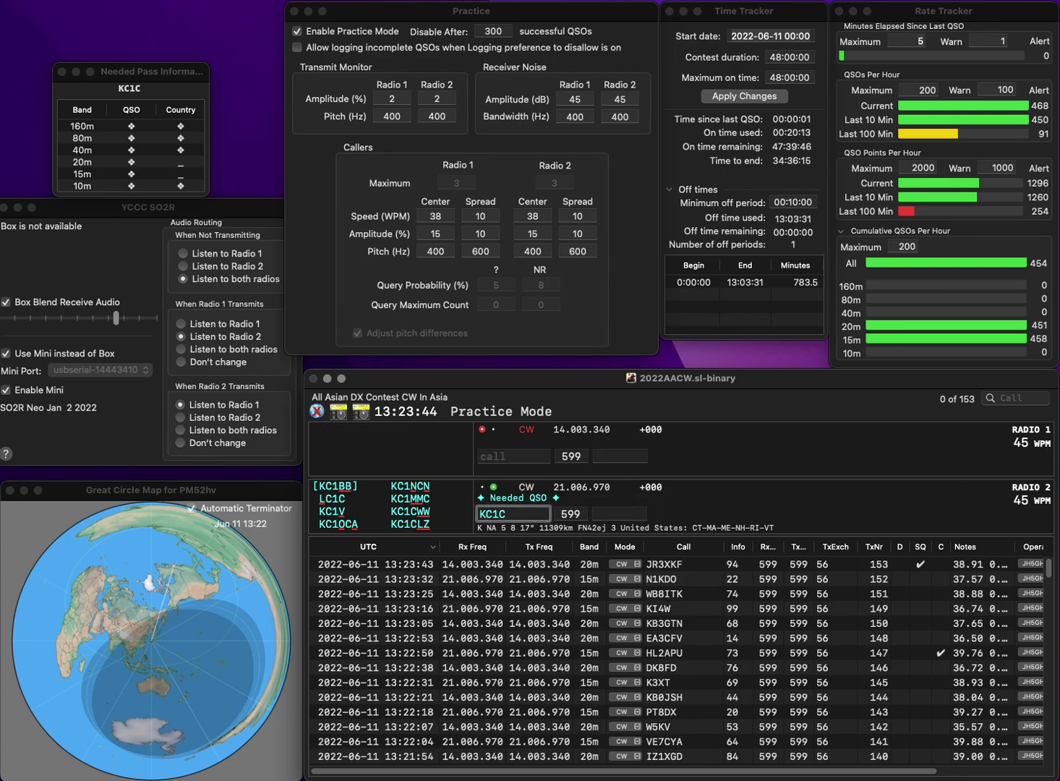
text(B)
key(Delete)
key(Return)
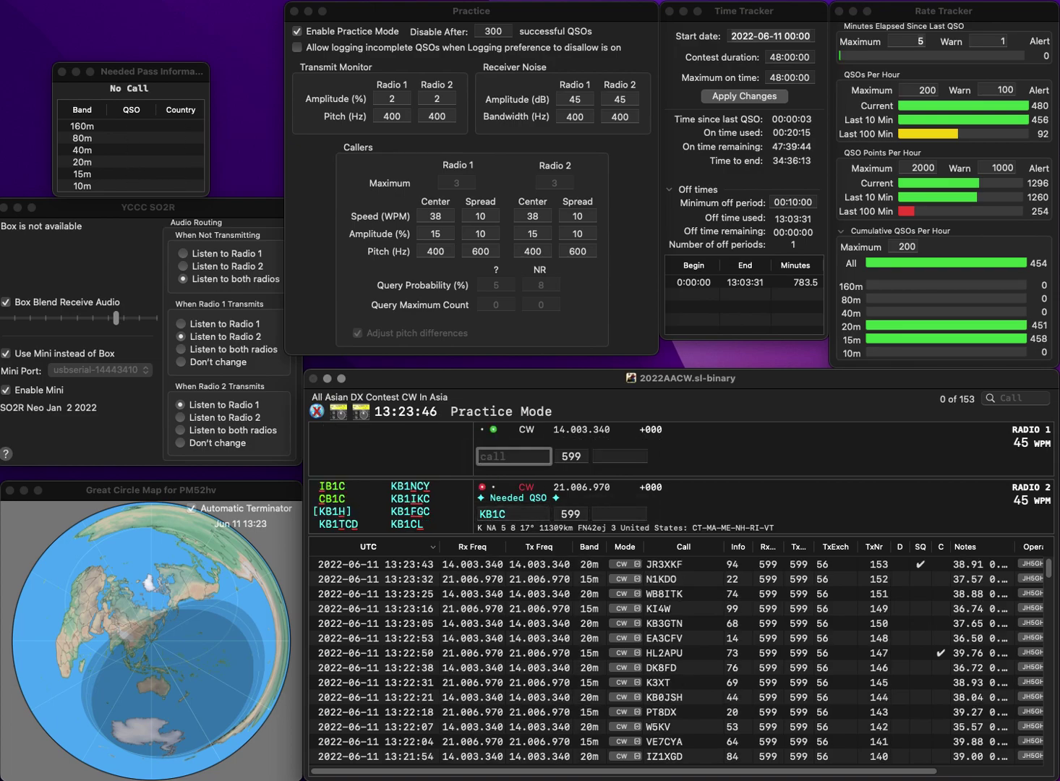
- Answer the Radio 1 caller with the partial call WTYM and correct the Radio 2 call to CB1C
text(WTYM)
key(Return)
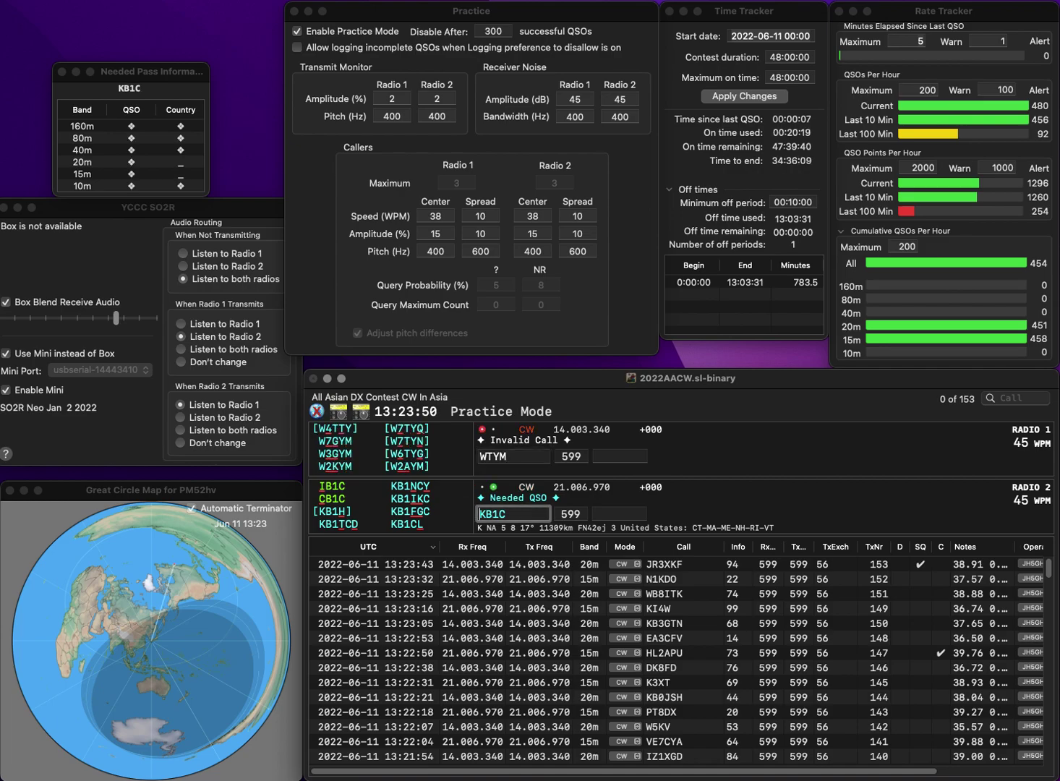
key(Left)
key(BackSpace)
text(C)
key(Return)
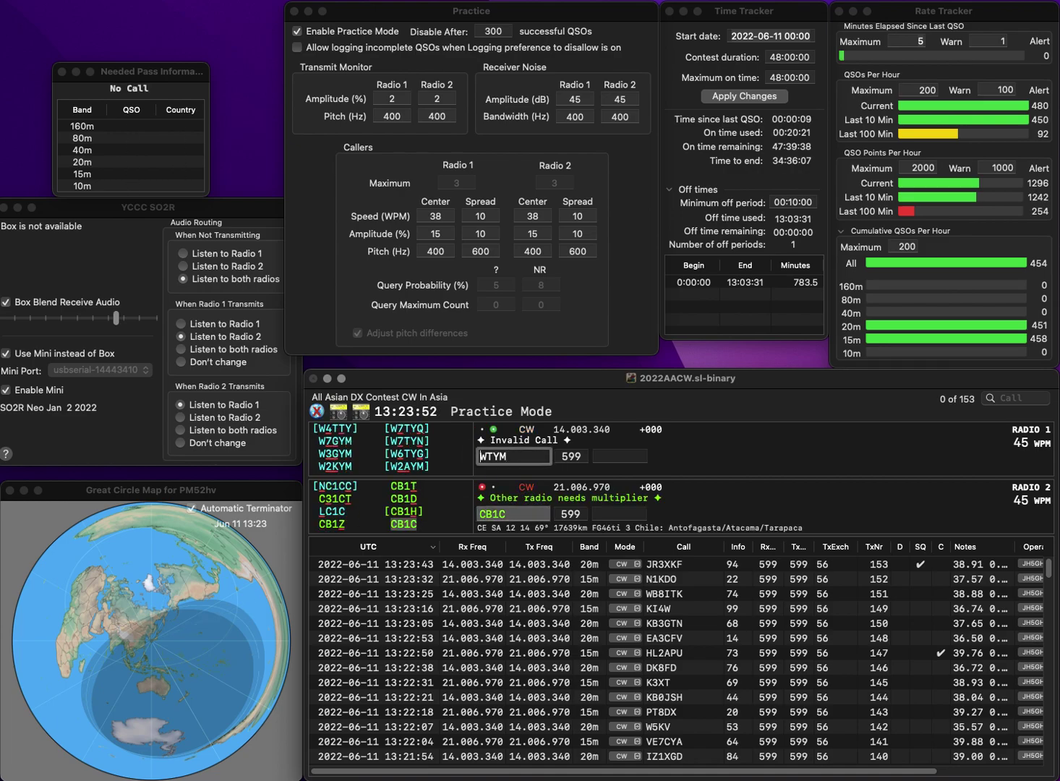
- Change the Radio 1 call to PT1YM and log CB1C with received exchange 09
key(BackSpace)
text(P)
key(Right)
text(2)
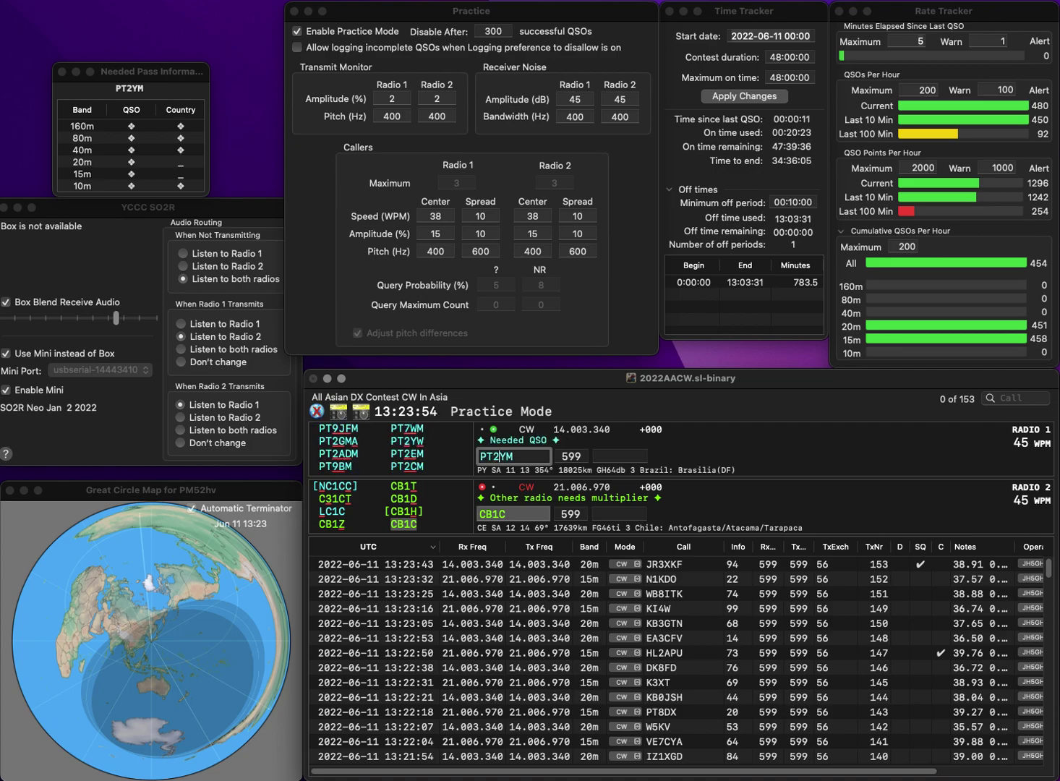
key(BackSpace)
text(1)
key(Return)
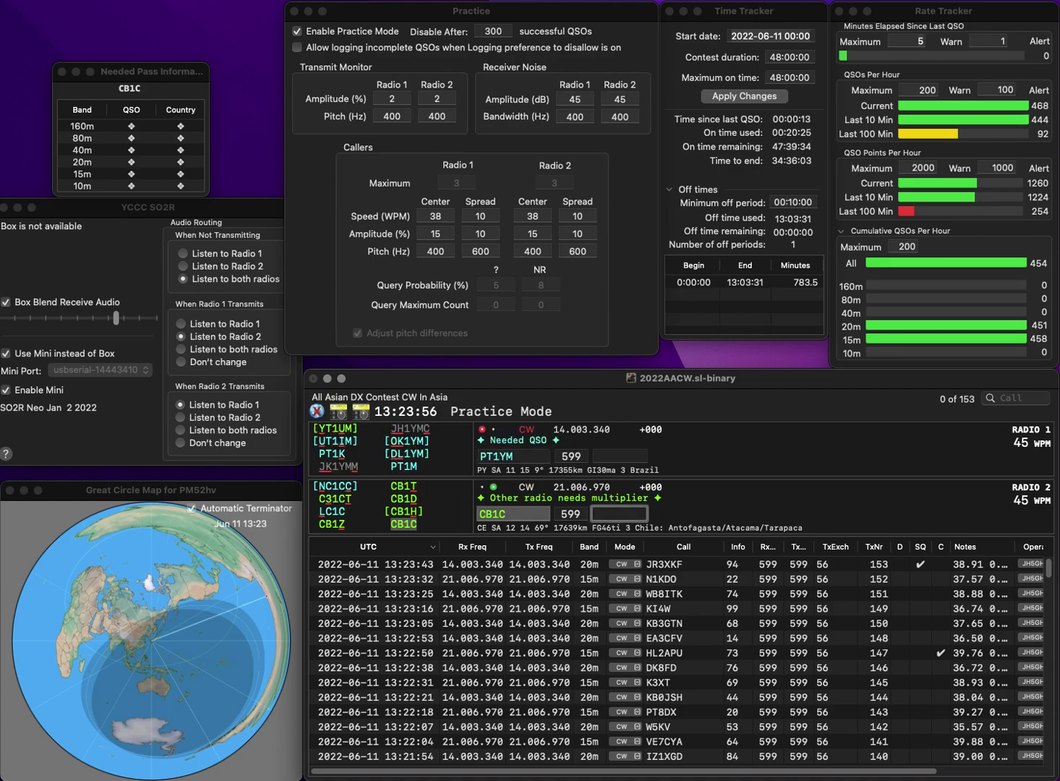
key(Return)
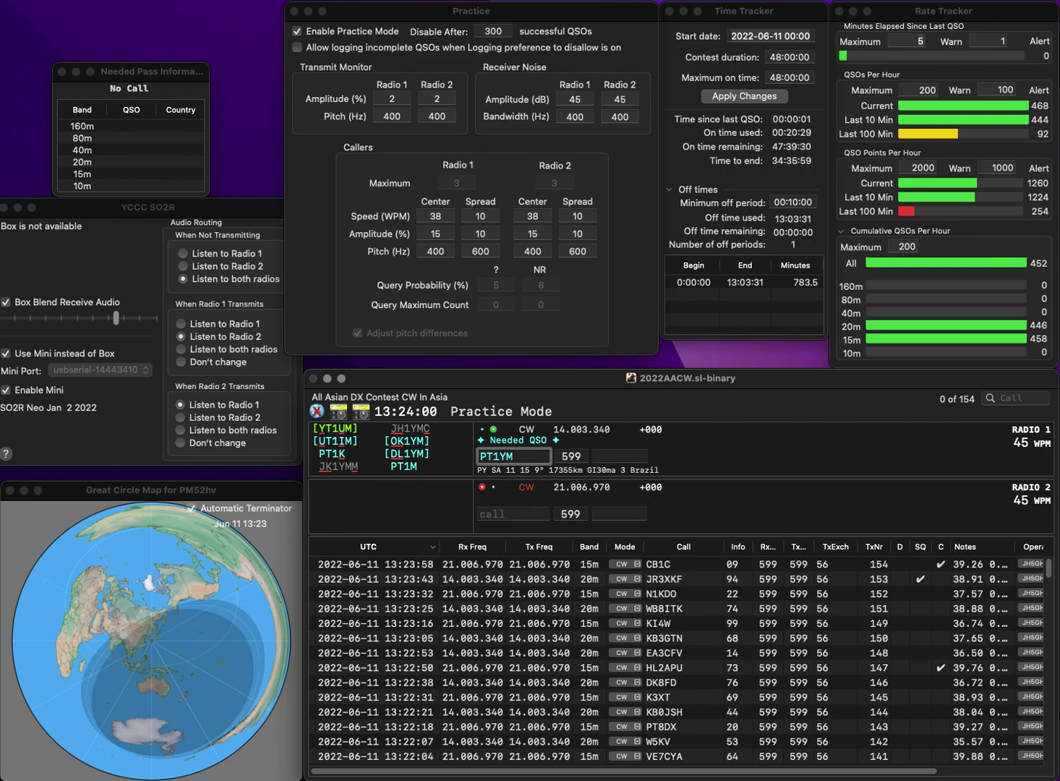
key(Delete)
text(2C)
key(Delete)
key(Return)
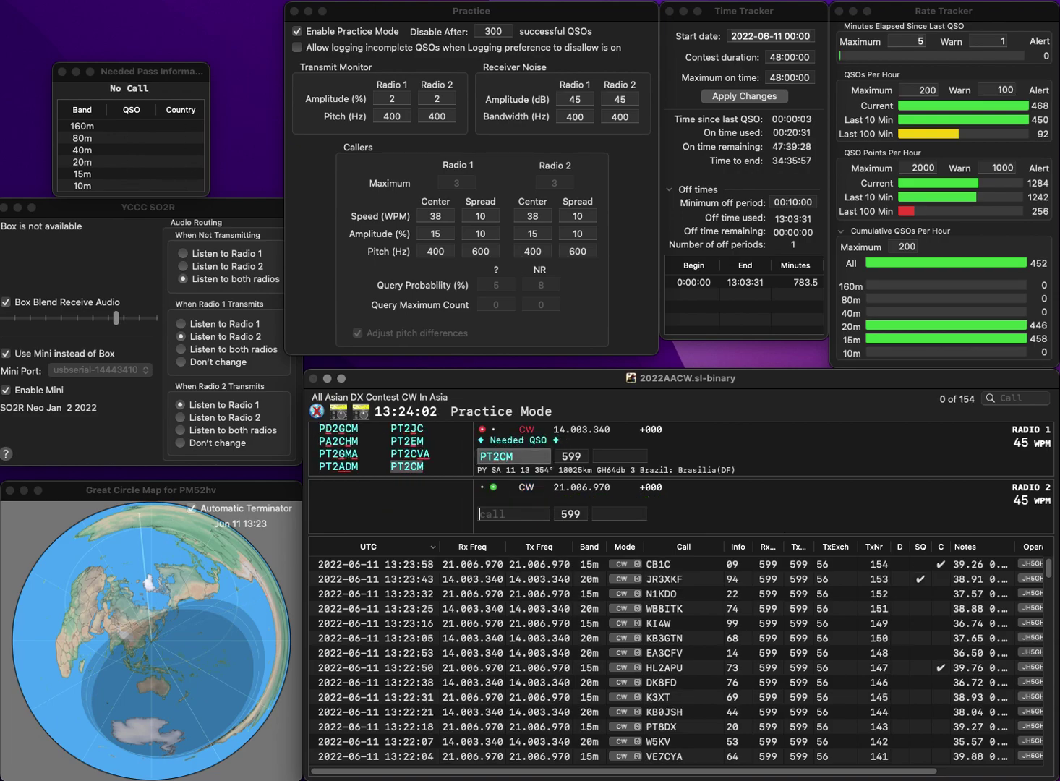
text(1EXY)
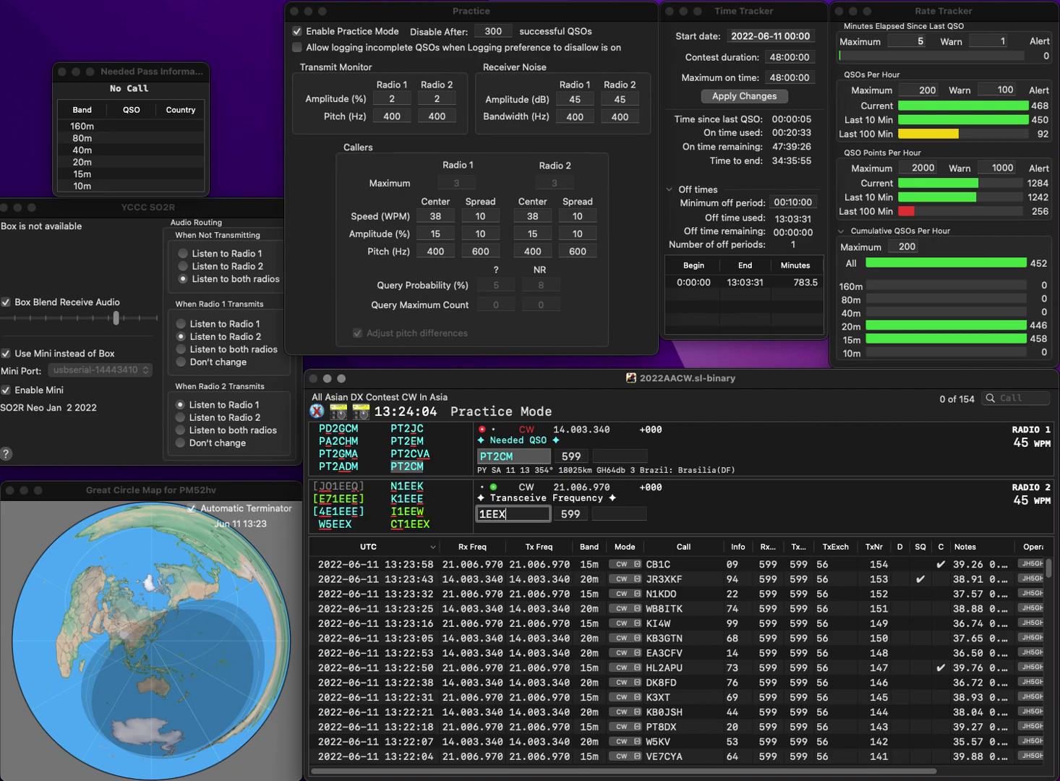
text(YU)
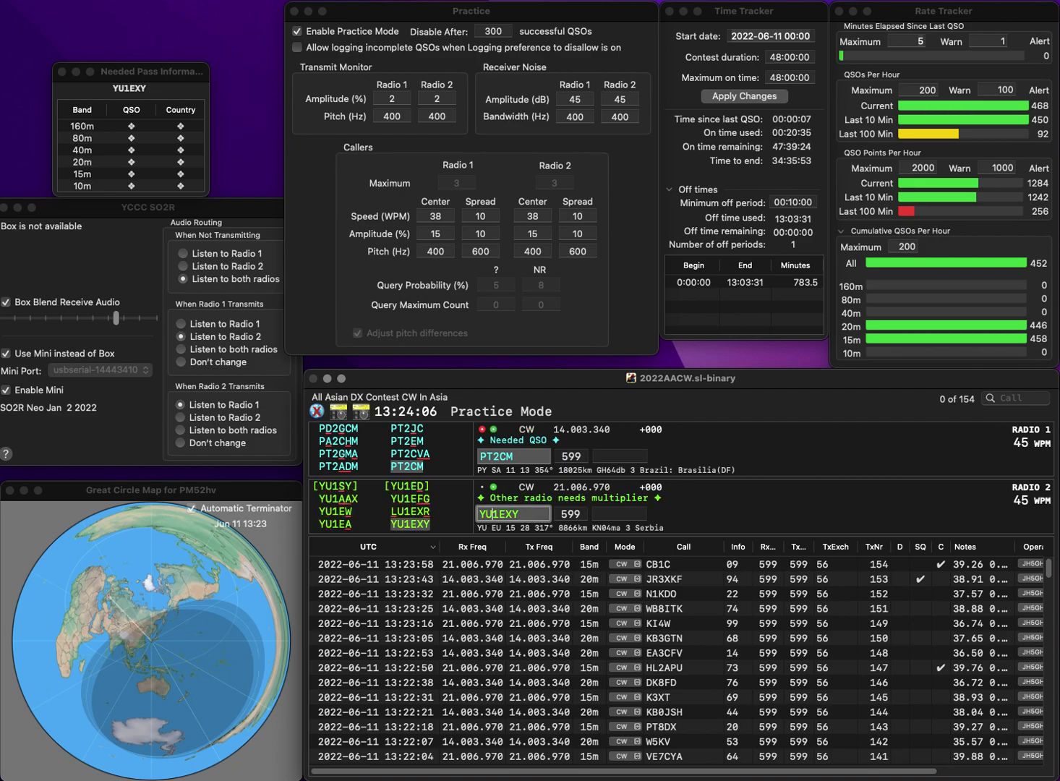
key(Return)
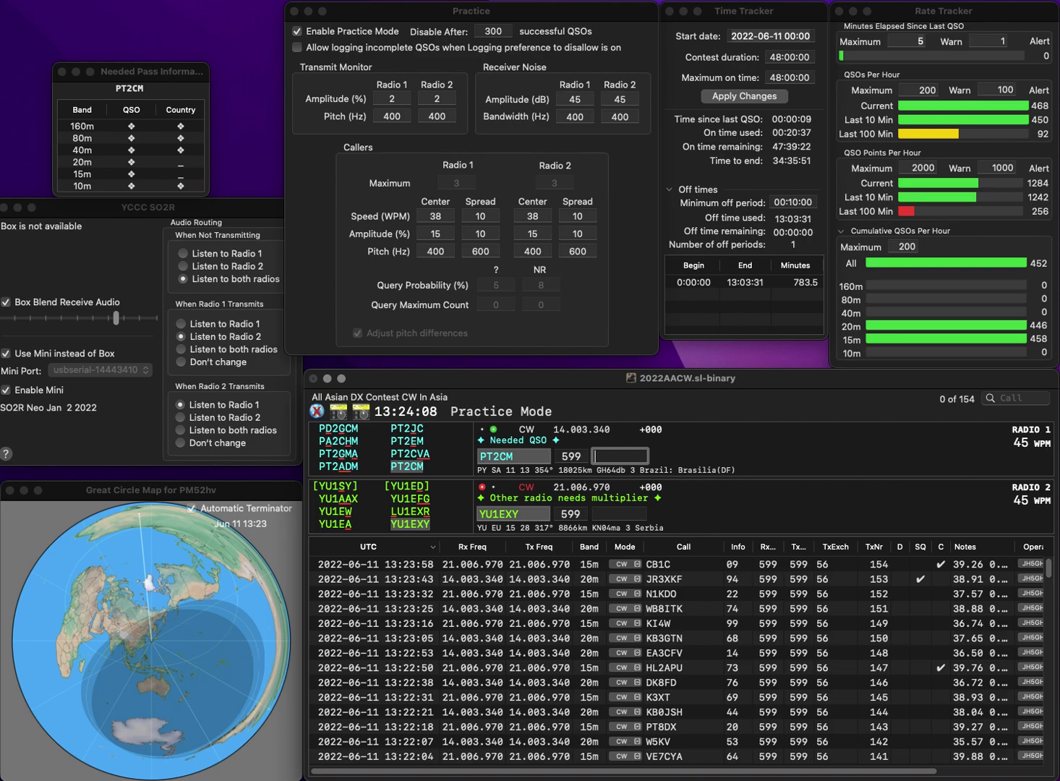
text(78)
key(Return)
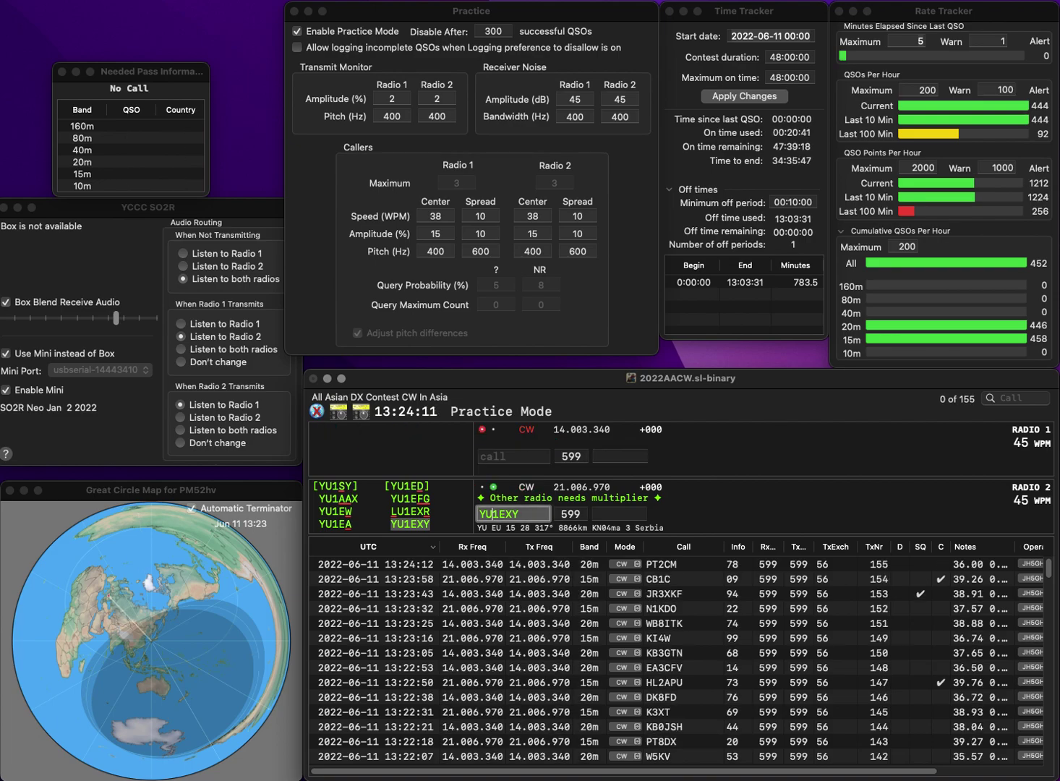
text(96)
key(Return)
text(OK1)
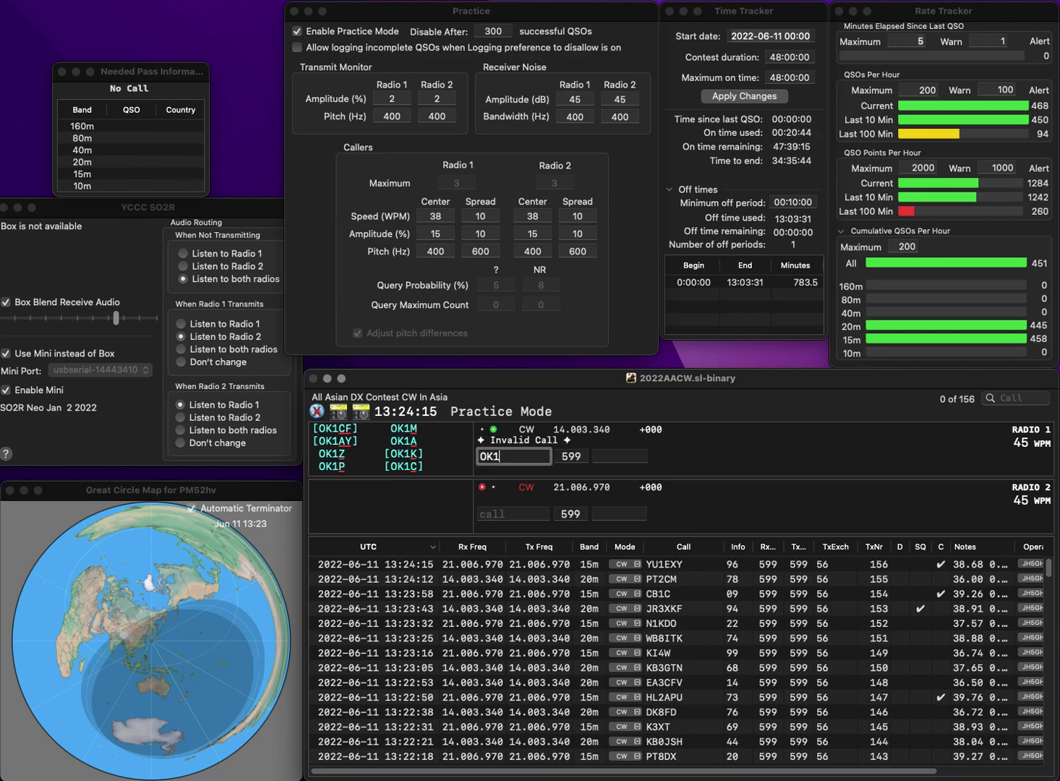
text(DPN)
key(Return)
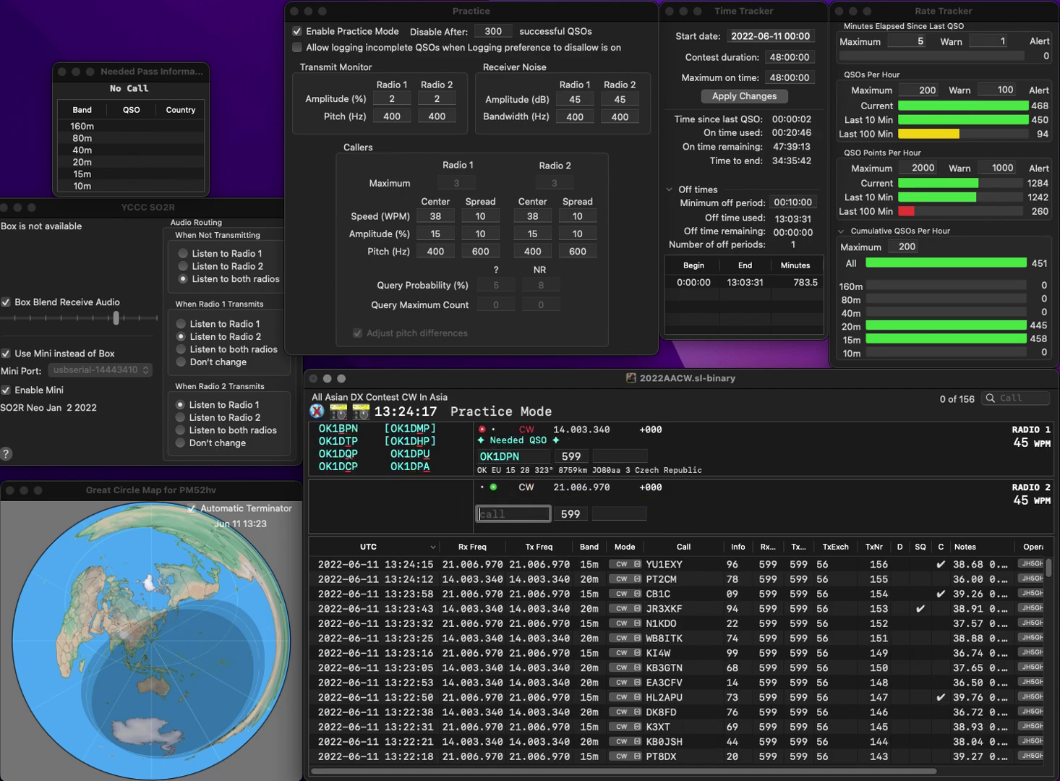
text(DQ3)
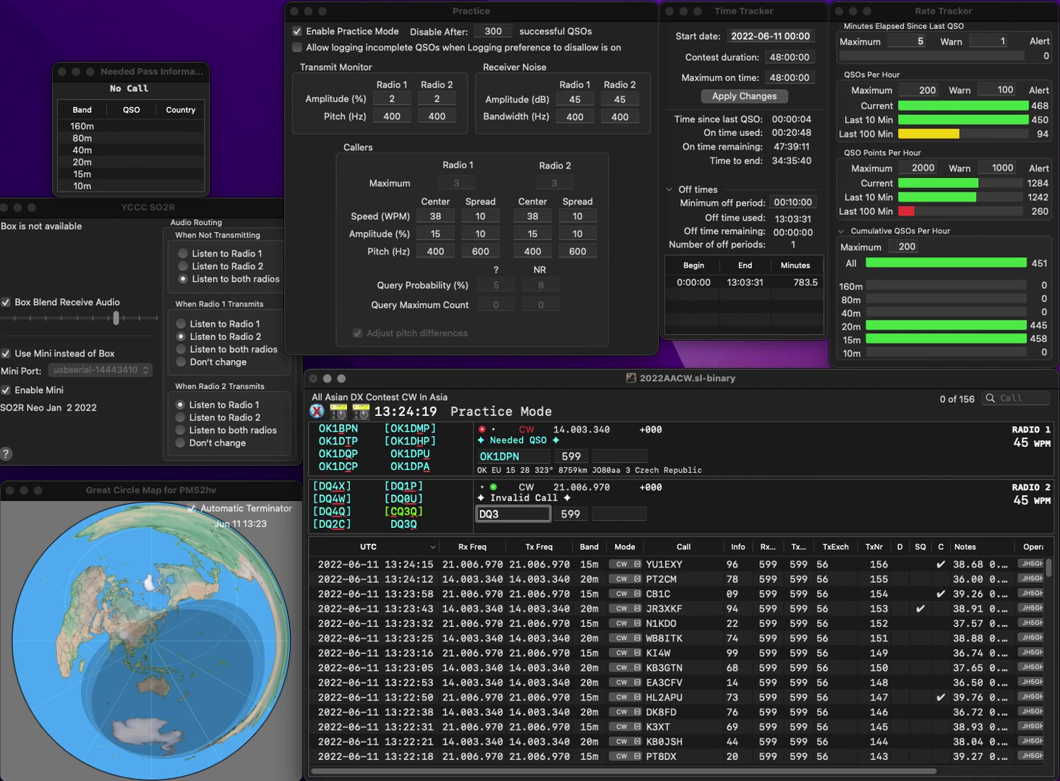
text(Q)
key(Return)
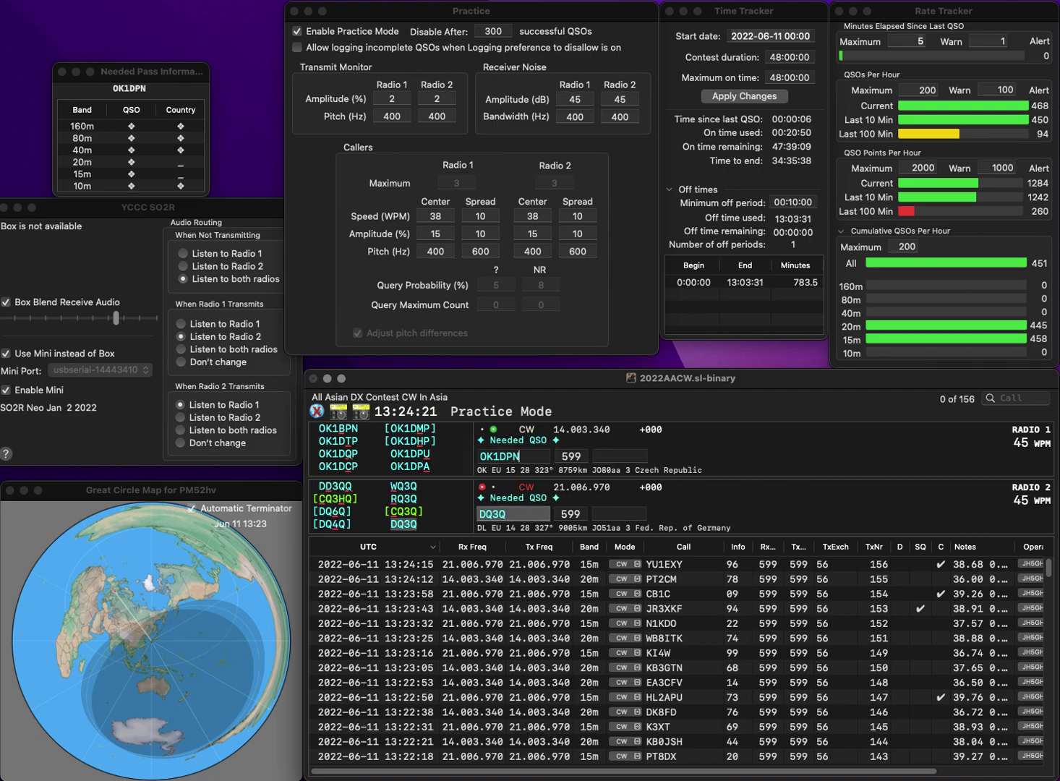
key(Right)
key(Right)
key(Right)
key(Right)
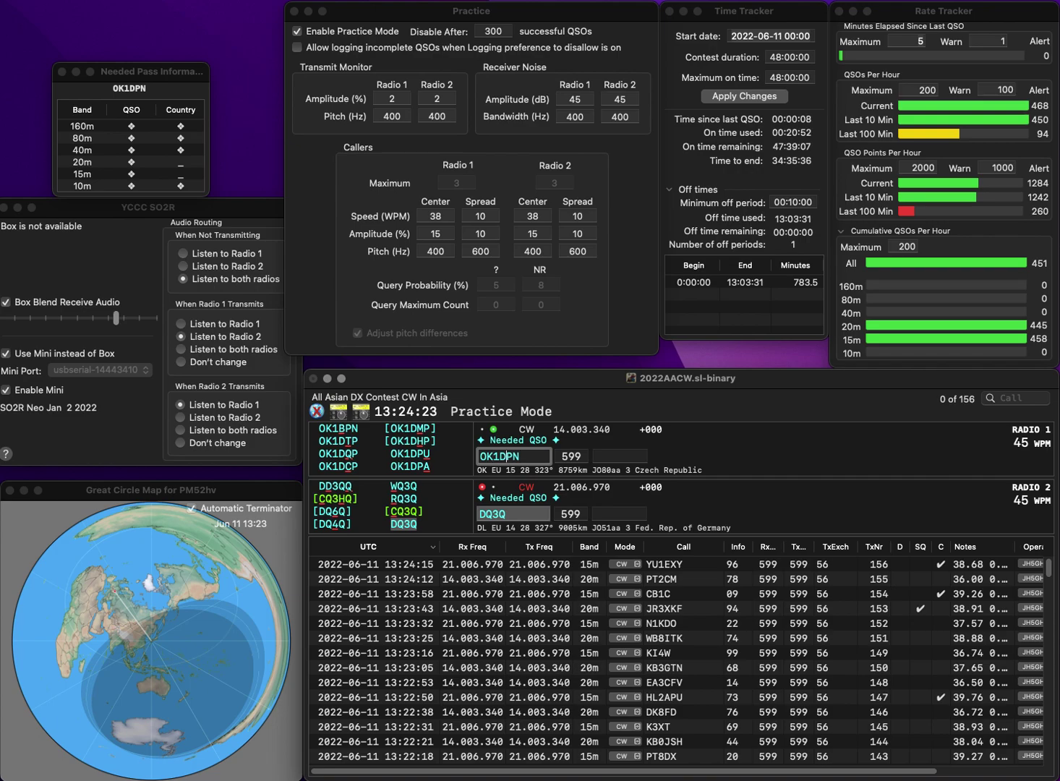
key(BackSpace)
text(B)
key(Return)
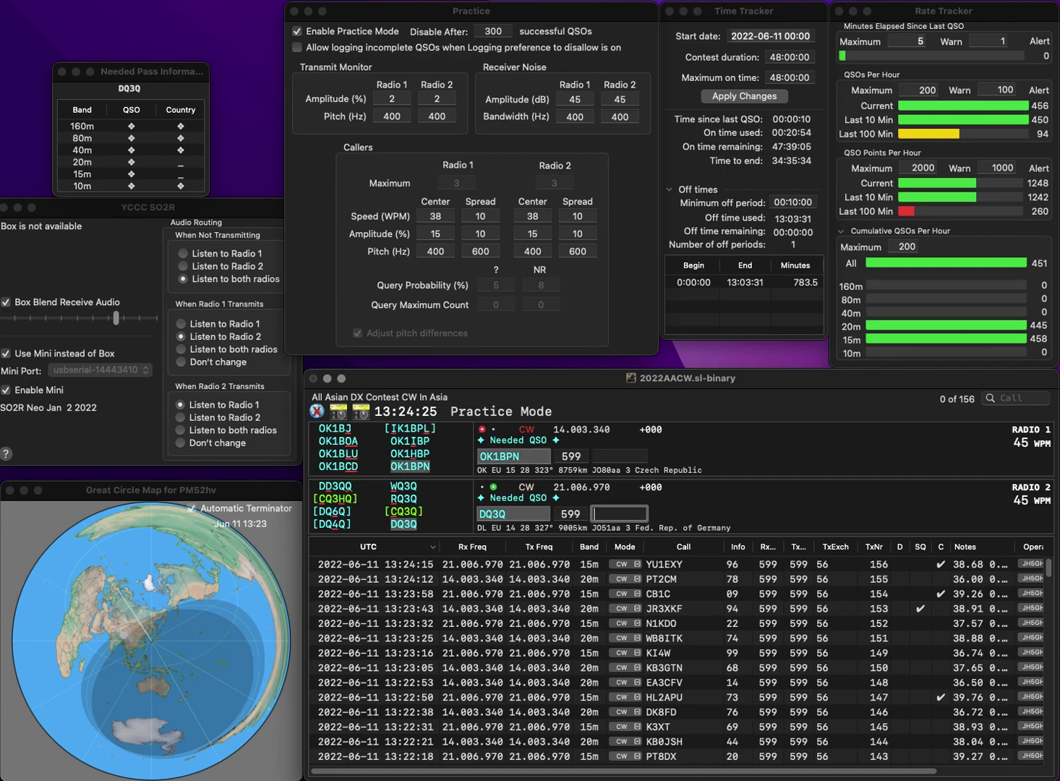
- Correct the Radio 2 call to DQ4Q and send it to the caller
key(space)
key(Left)
key(BackSpace)
text(4)
key(Return)
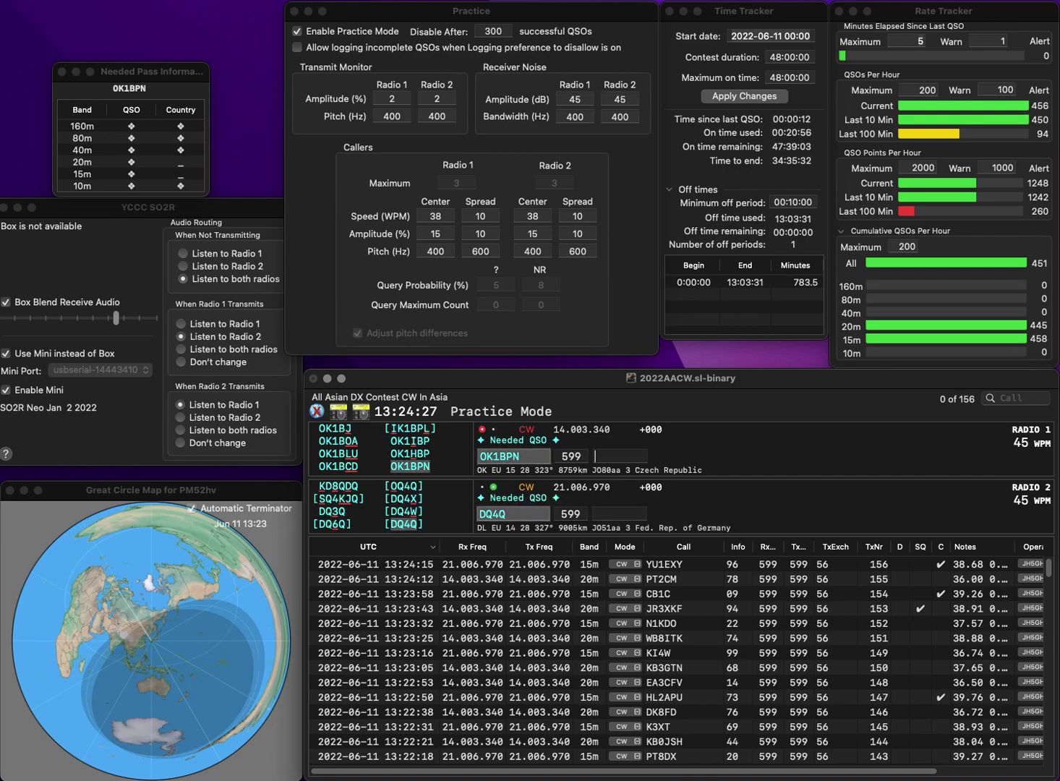
key(Tab)
text(41)
key(Return)
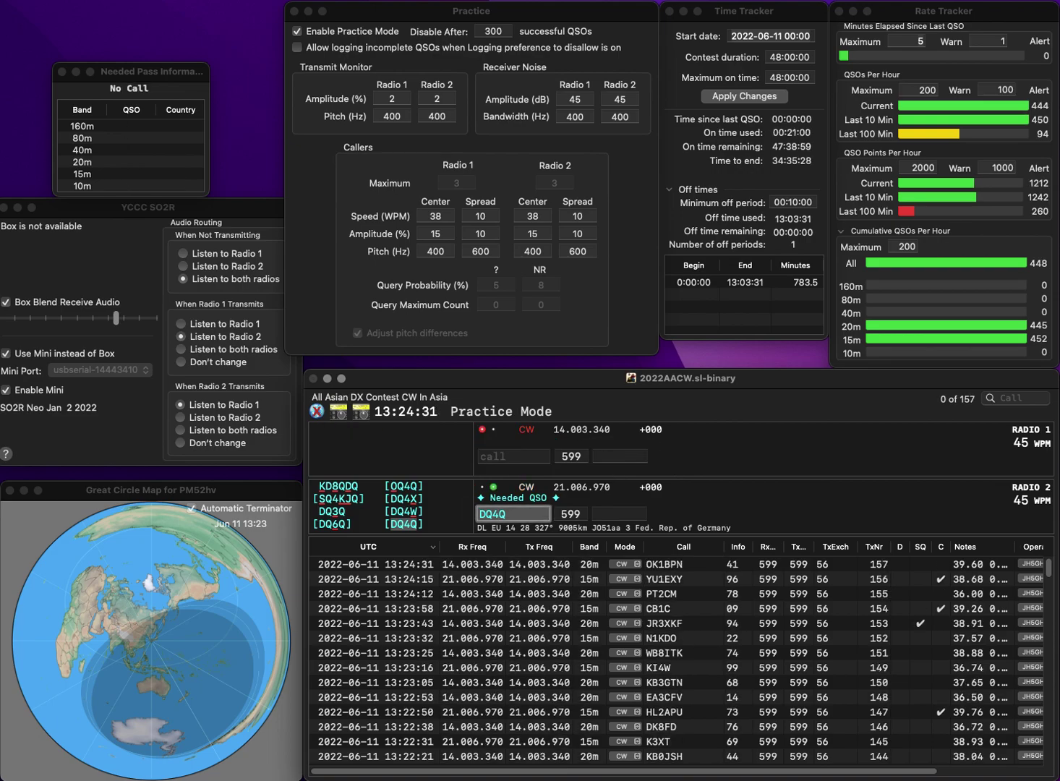
key(Tab)
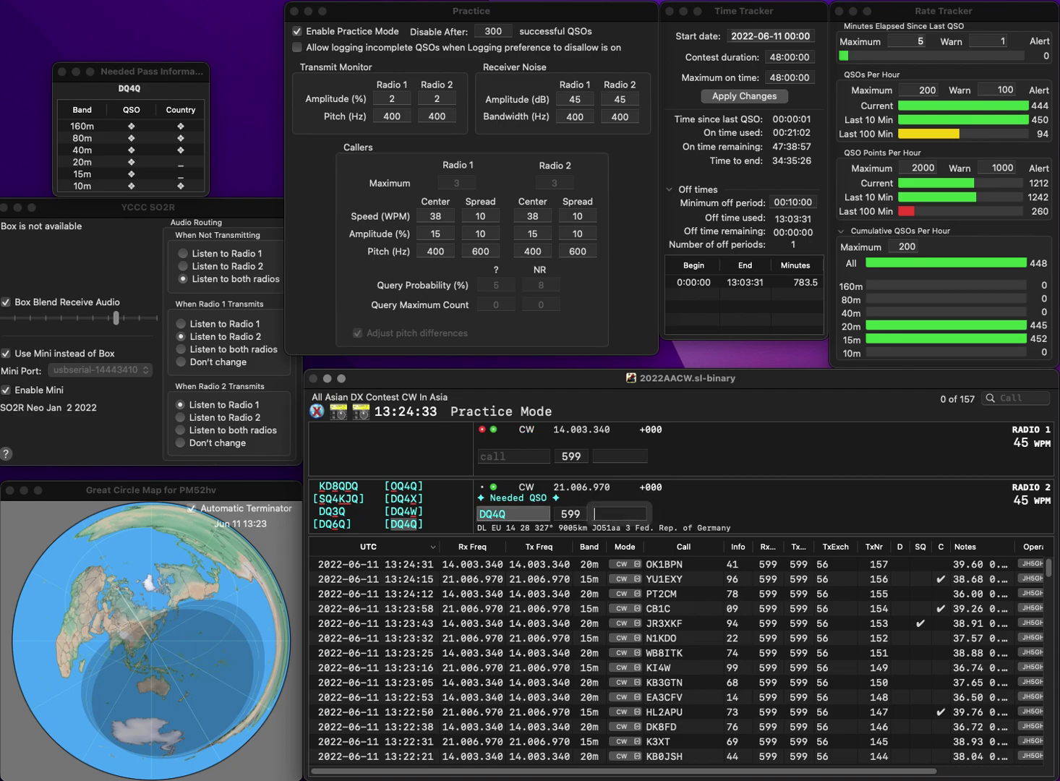
text(73)
key(Return)
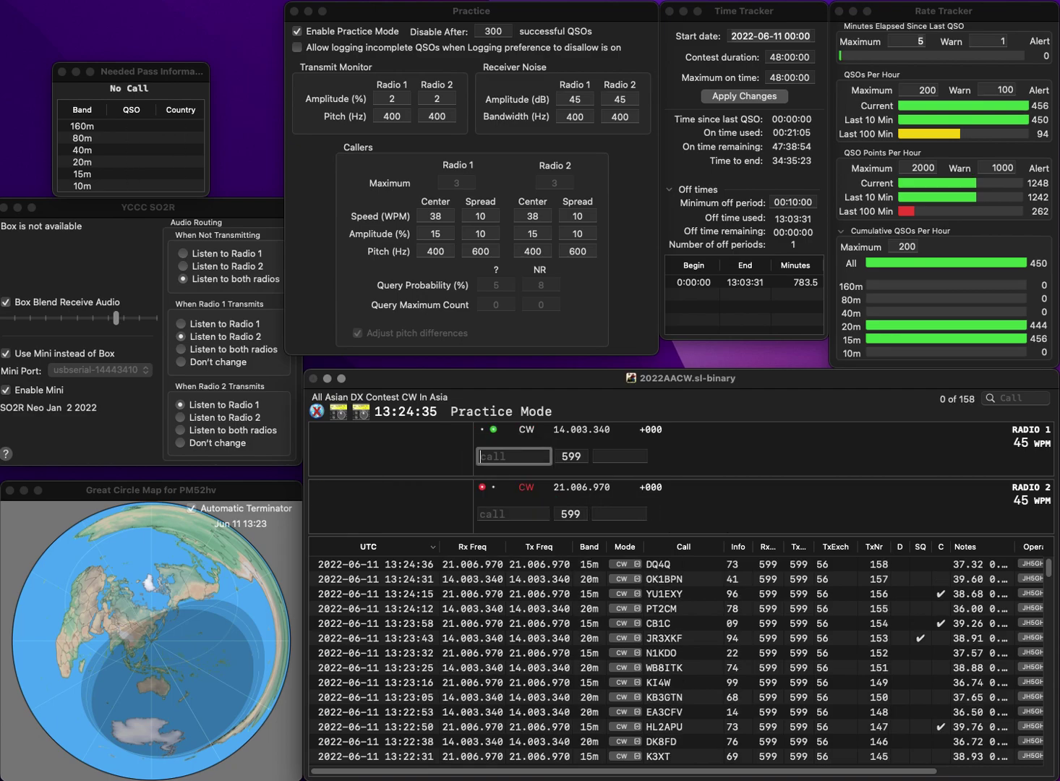
- Answer W9KM on Radio 1 and the Radio 2 caller with the partial call IS0
text(W9KM)
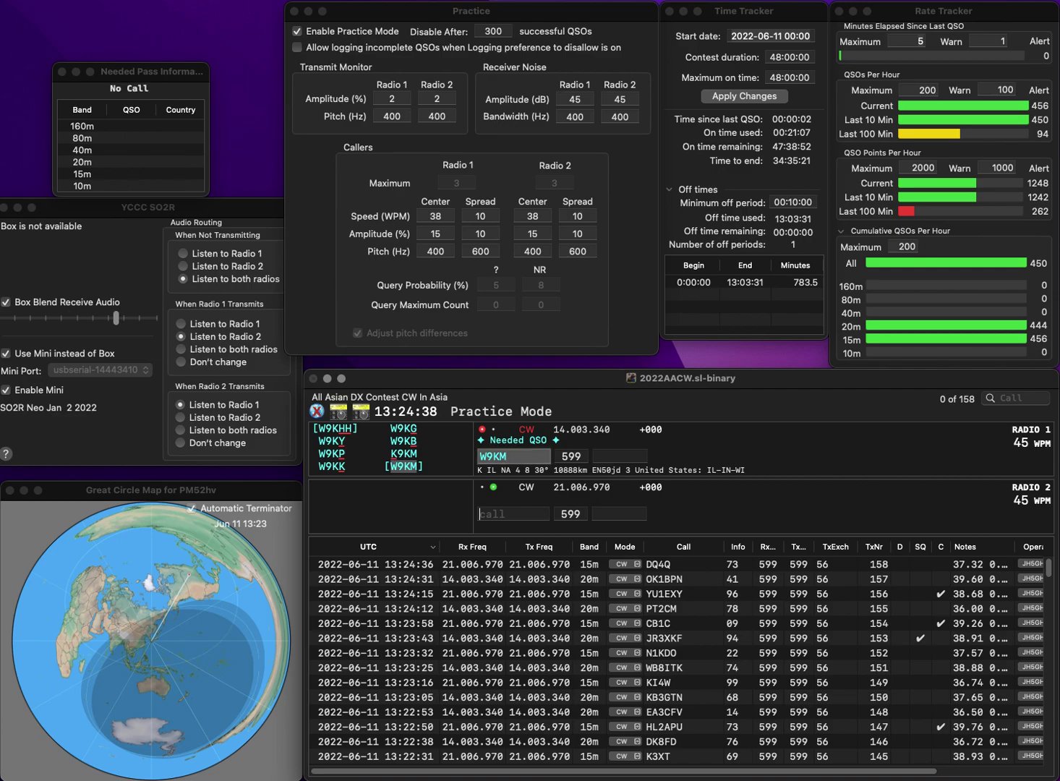
key(Return)
text(IS0)
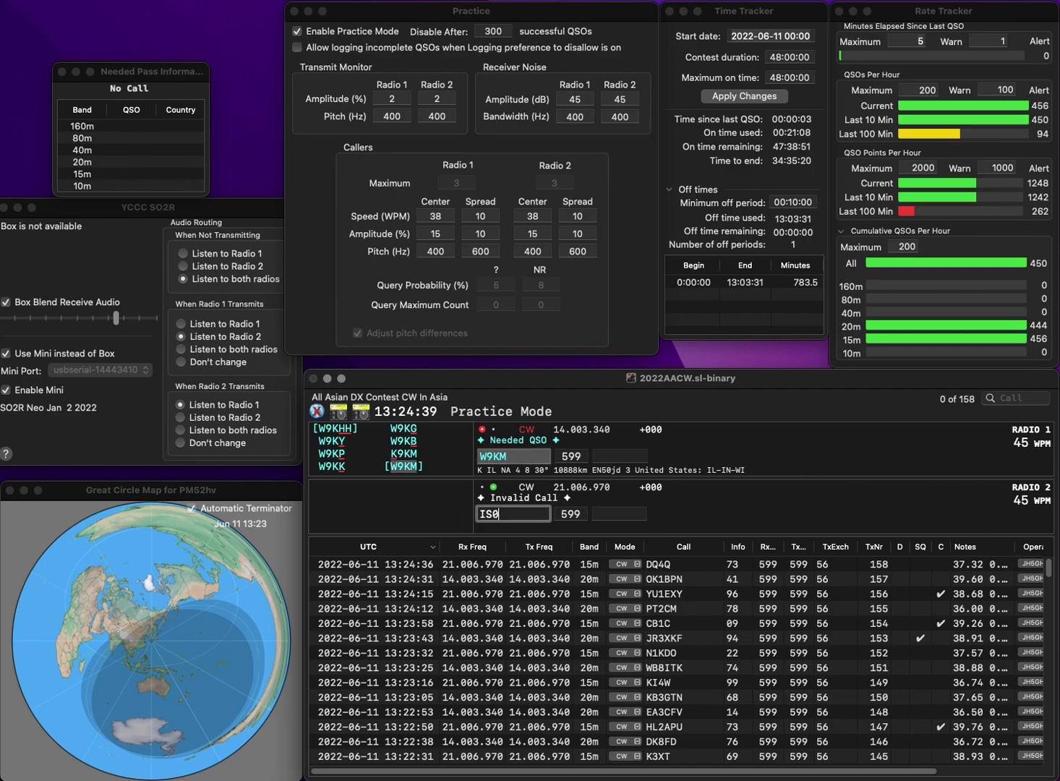
key(Return)
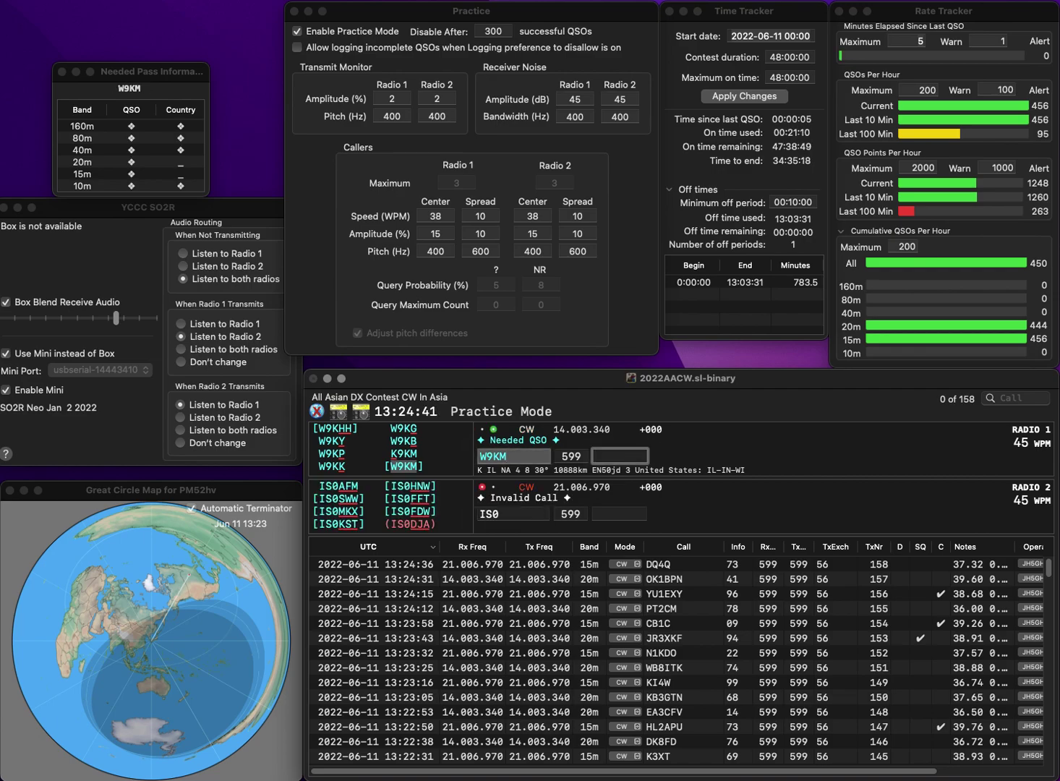
- Log W9KM with received exchange 07 and answer the Radio 2 caller with the partial call IJK
text(07)
key(Return)
key(BackSpace)
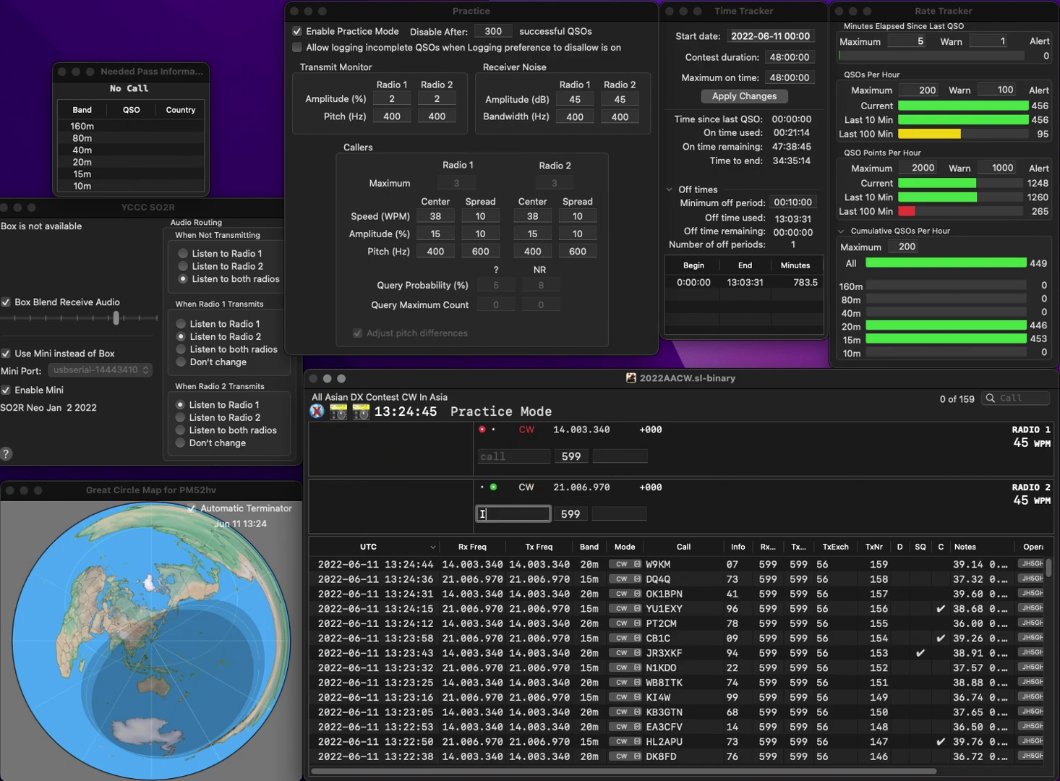
text(K)
key(Return)
- Answer the Radio 1 caller with the partial call ZCT
text(YH)
text(Z)
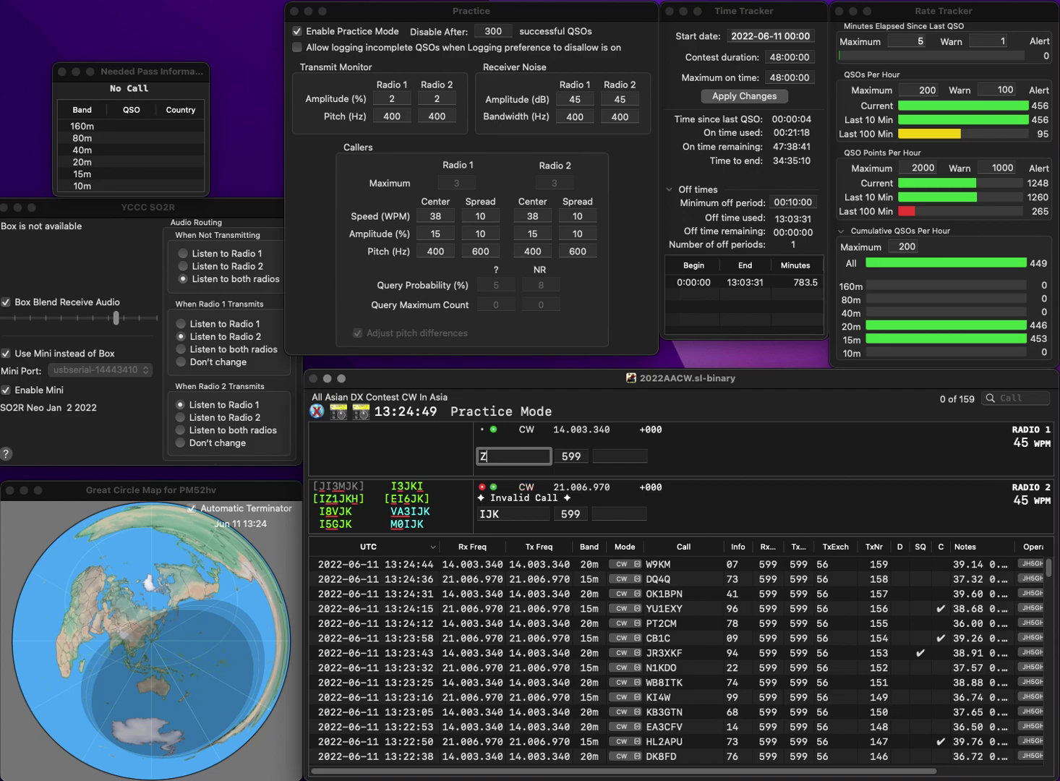
text(CT)
key(Return)
- Complete the partial Radio 2 call as I5GJK and send it to the caller
text(4G)
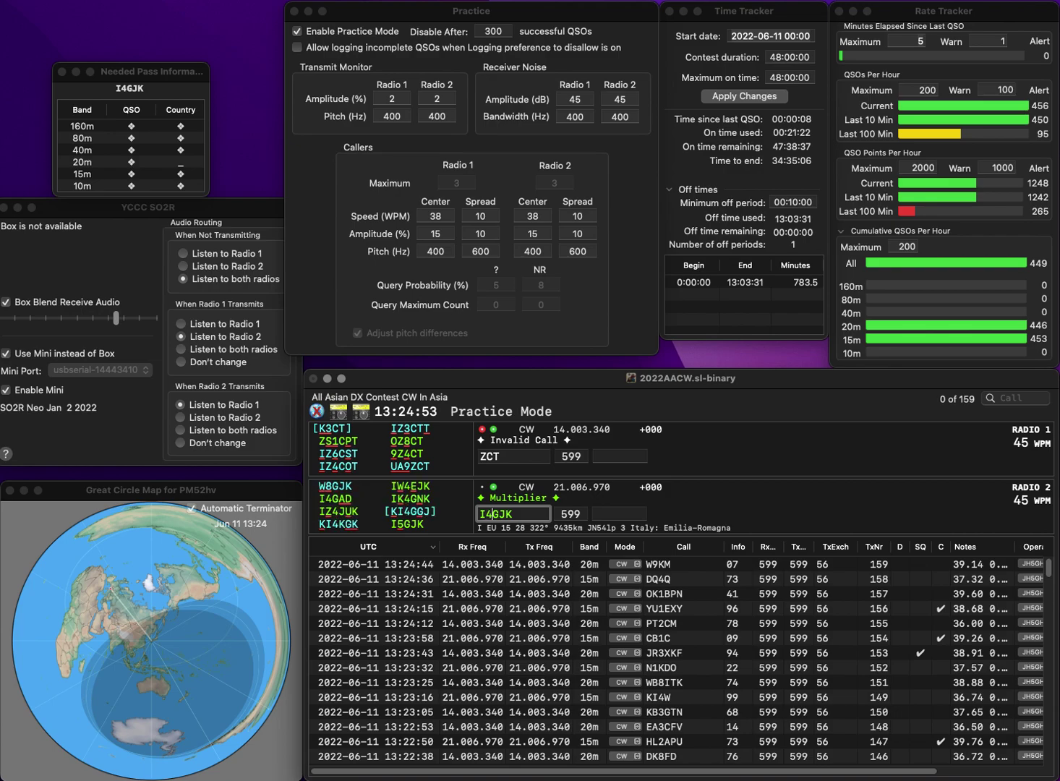
text(5)
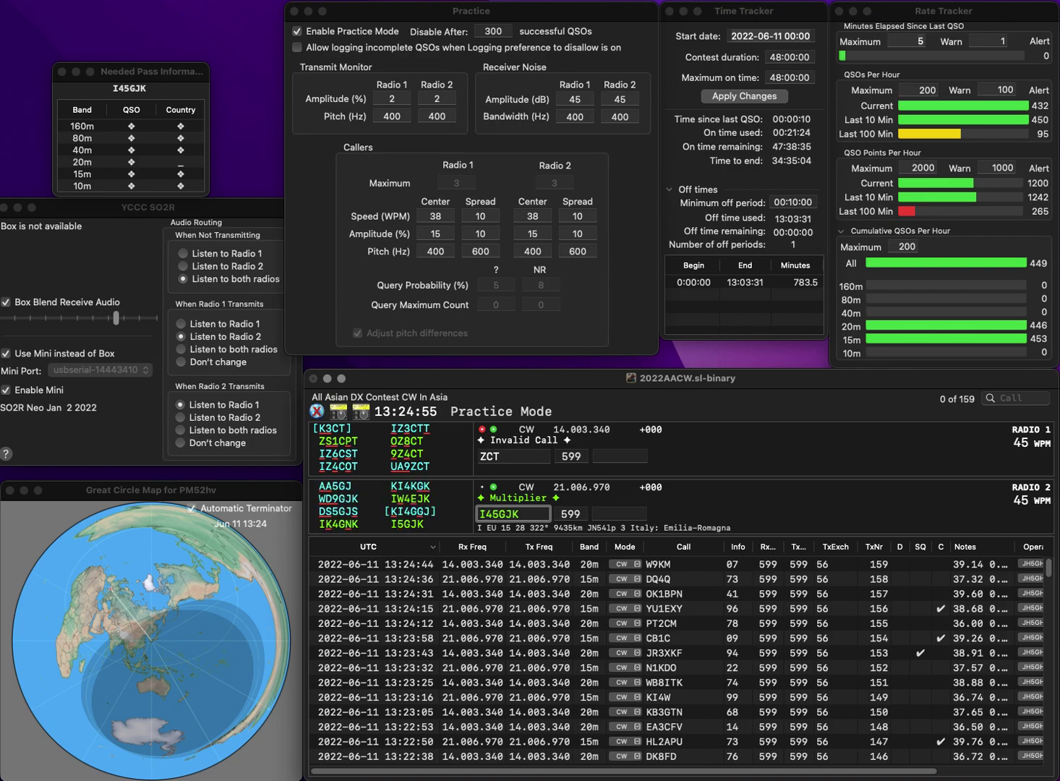
key(BackSpace)
key(backslash)
key(backslash)
key(backslash)
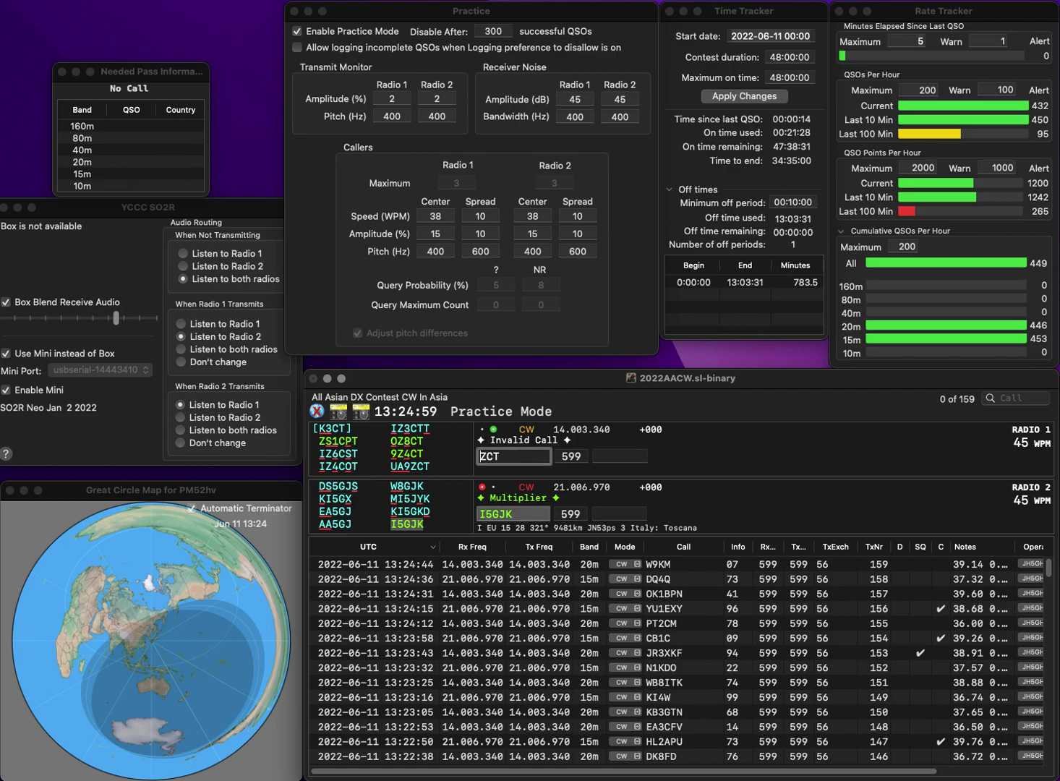
key(backslash)
text(5Z4)
key(backslash)
key(space)
text(78)
key(Return)
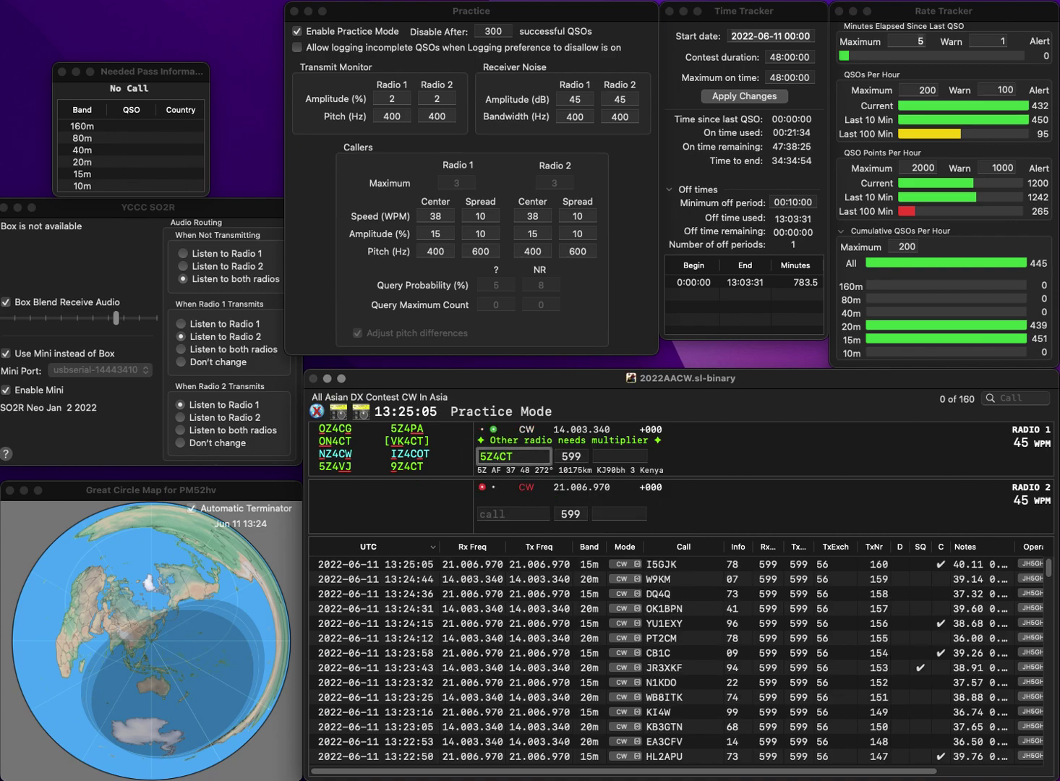
key(Delete)
text(9)
key(Return)
text(KN0R)
key(Return)
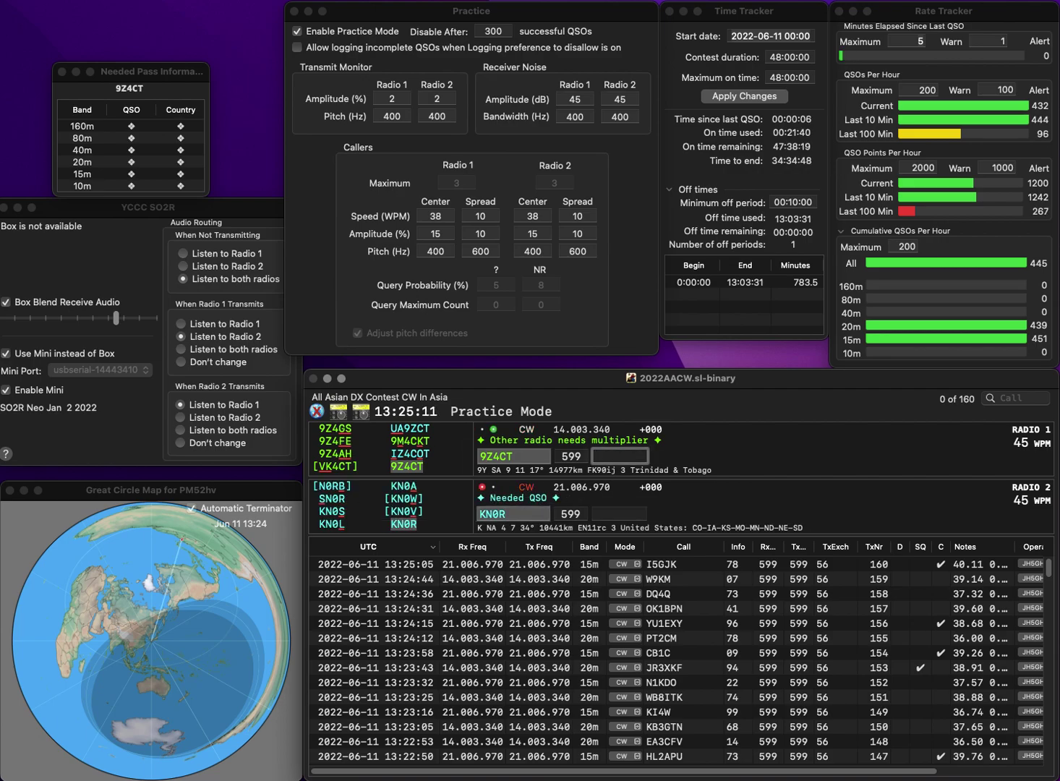
text(0)
key(Return)
text(68)
key(Return)
text(0)
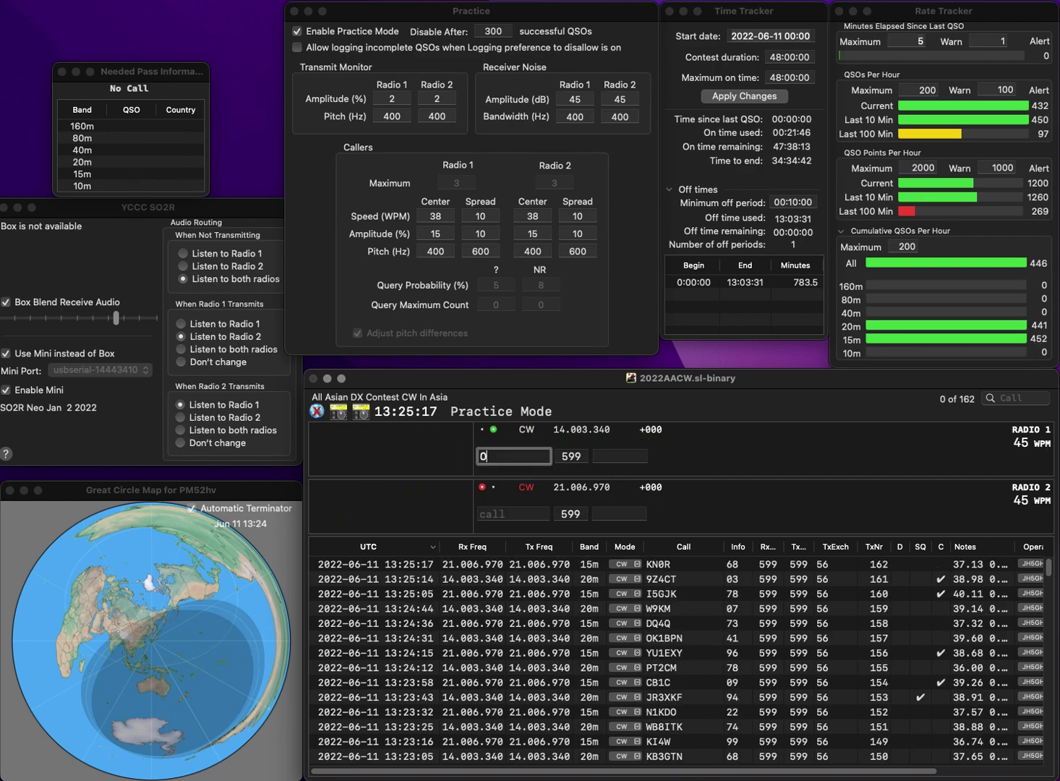
text(4FSZ)
key(Home)
text(Y)
key(BackSpace)
text(K)
key(Return)
text(N)
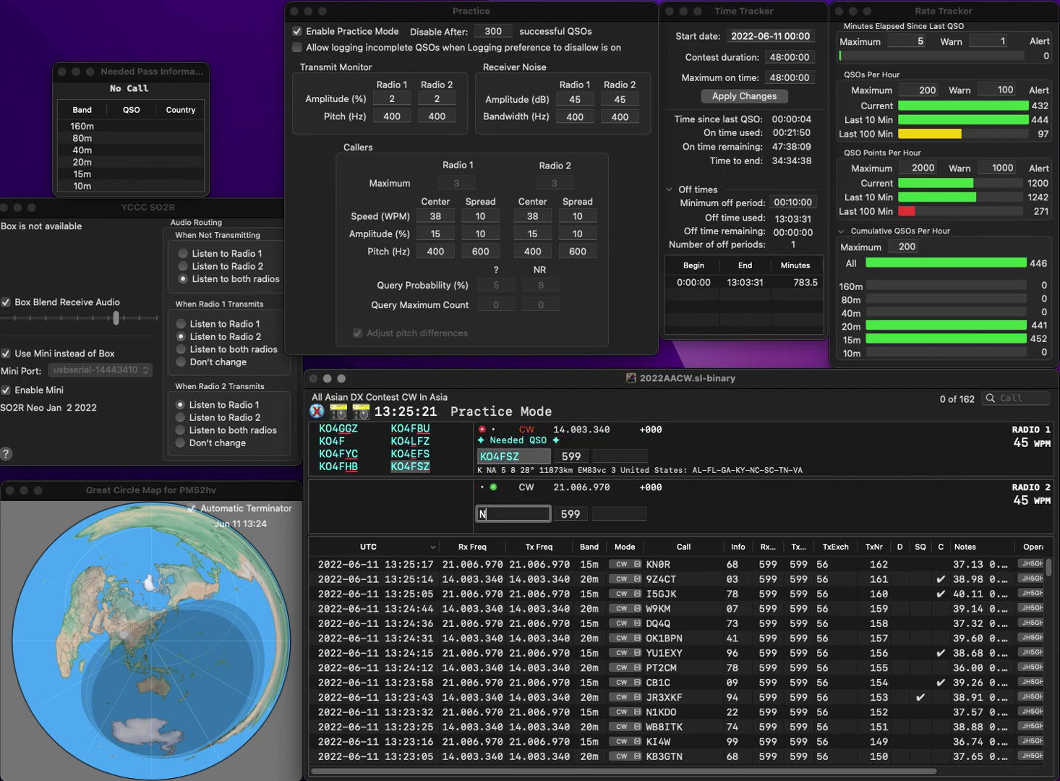
text(D0MM)
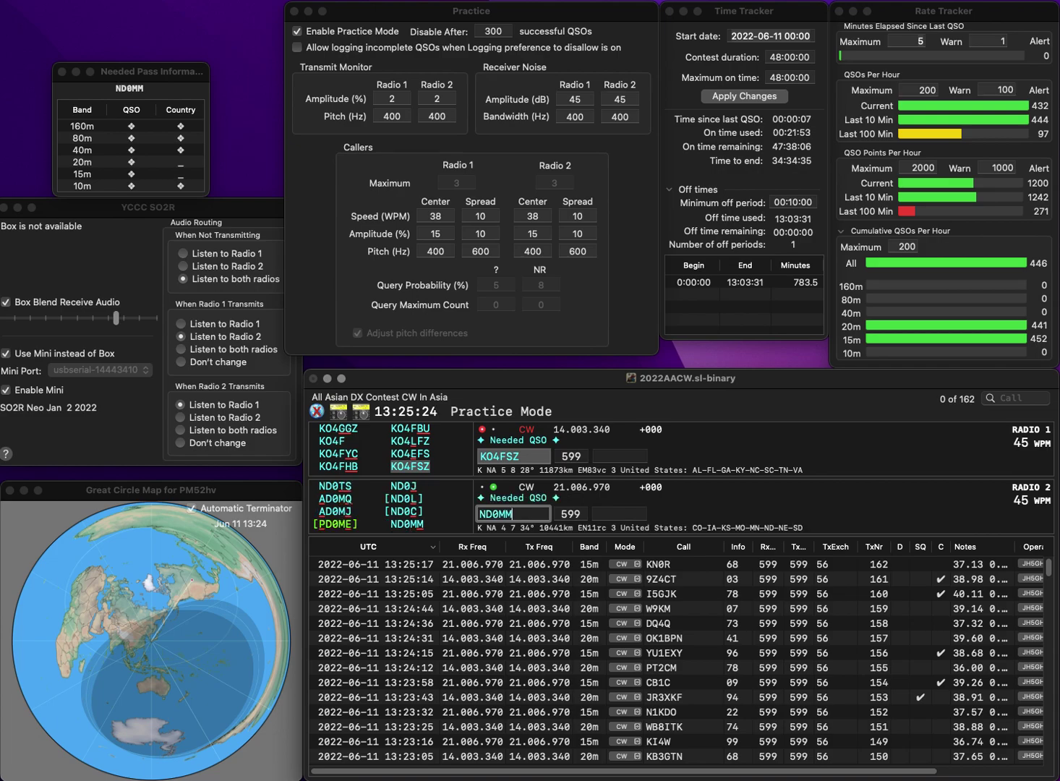
key(Return)
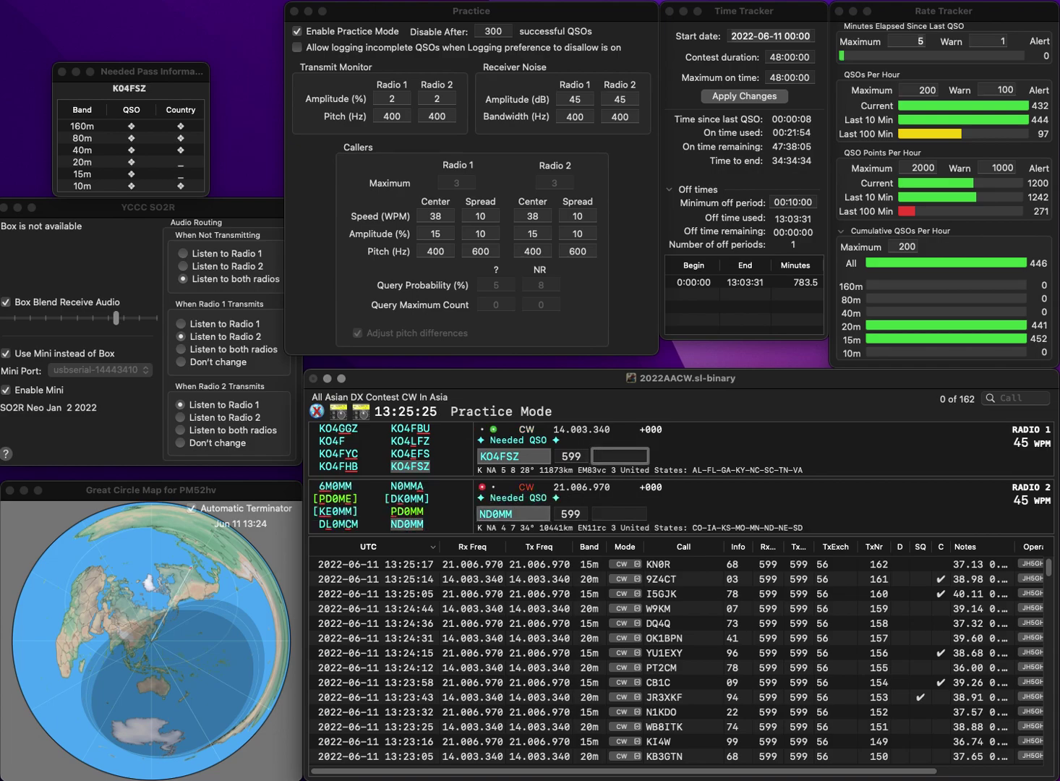
text(72)
key(Return)
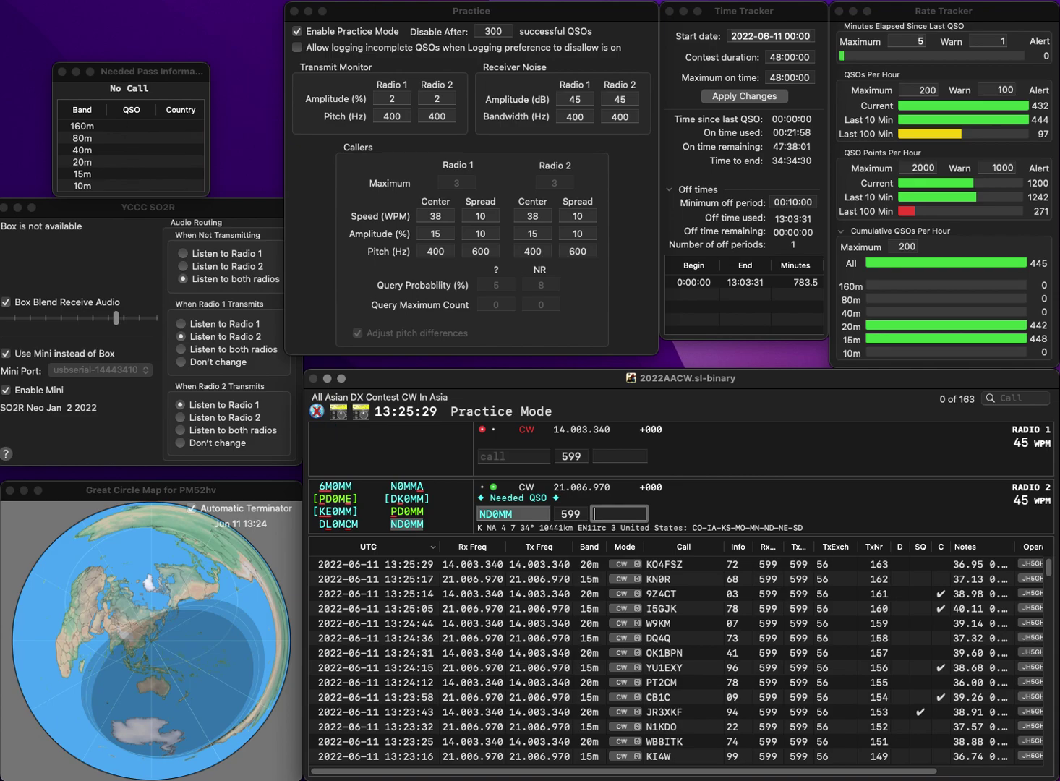
text(61)
key(Return)
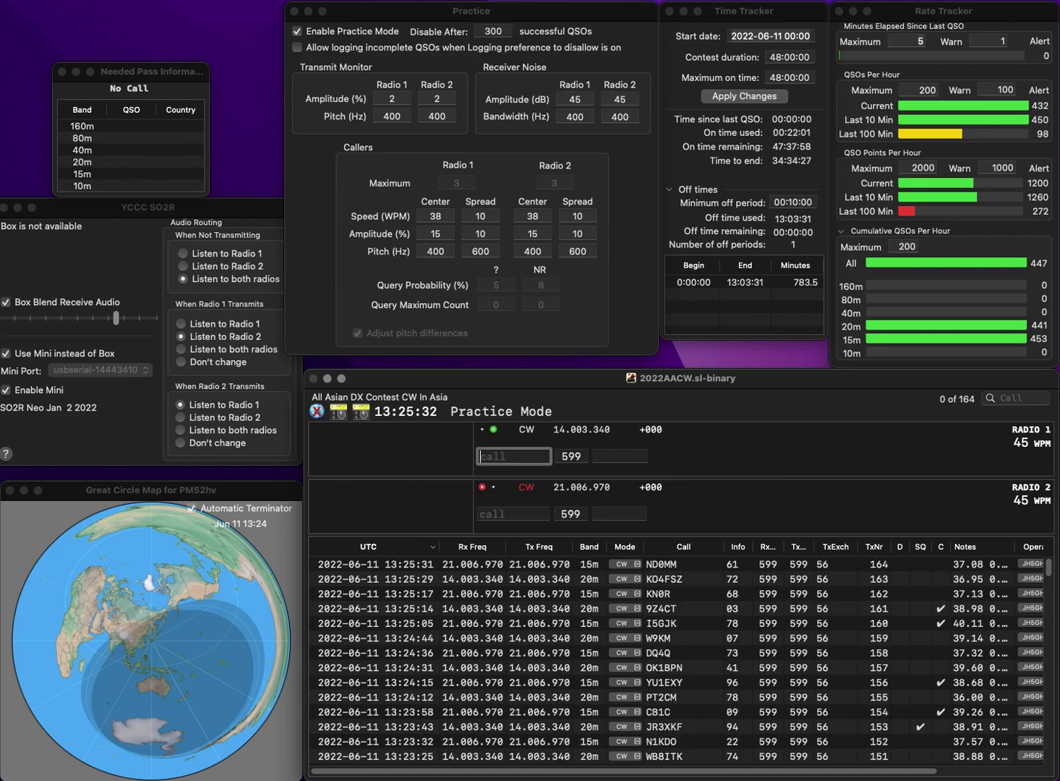
text(YO4CAI)
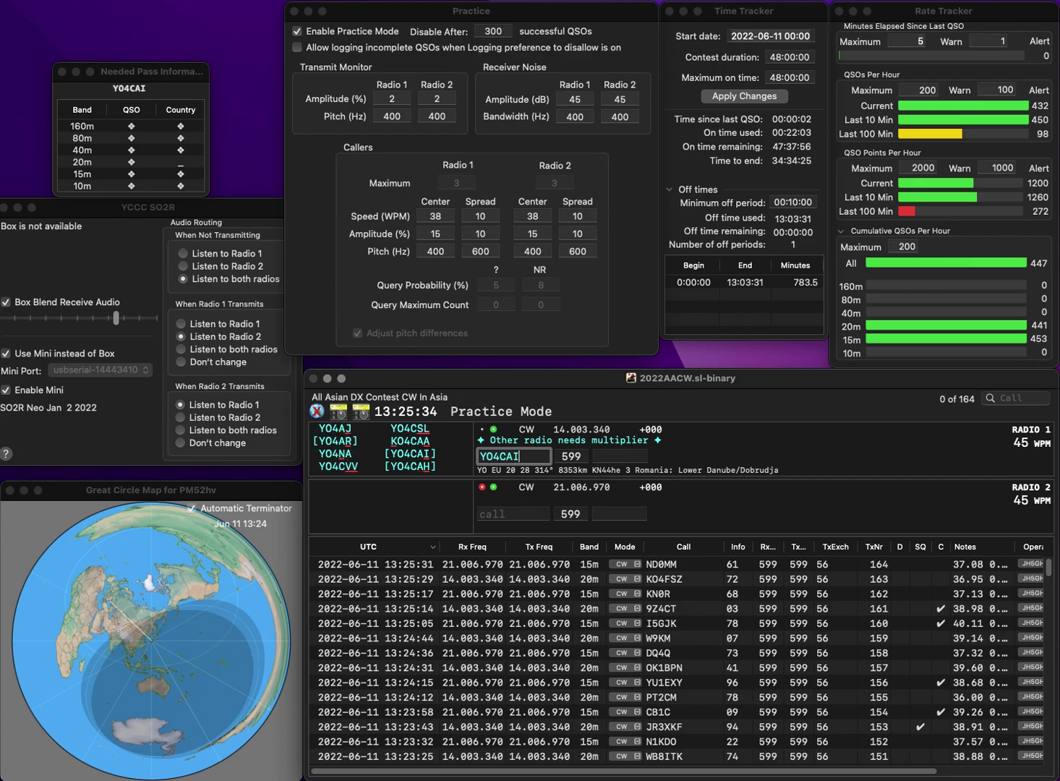
key(Return)
text(2IZ)
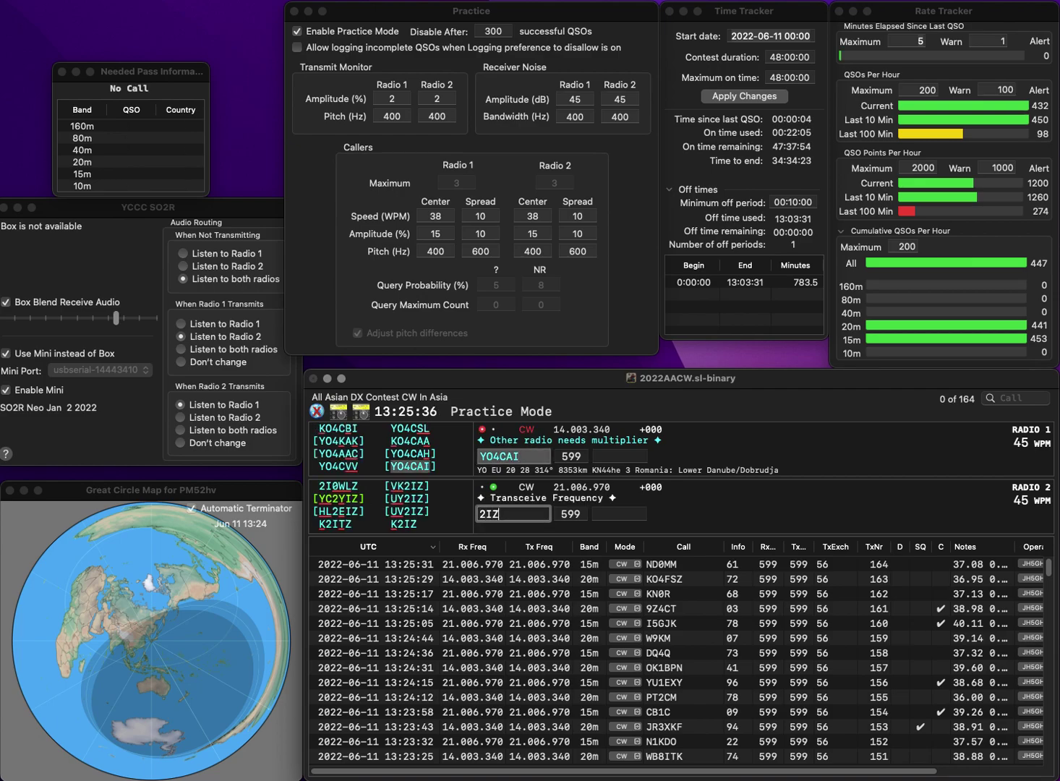
text(DG)
key(Delete)
text(3IZD)
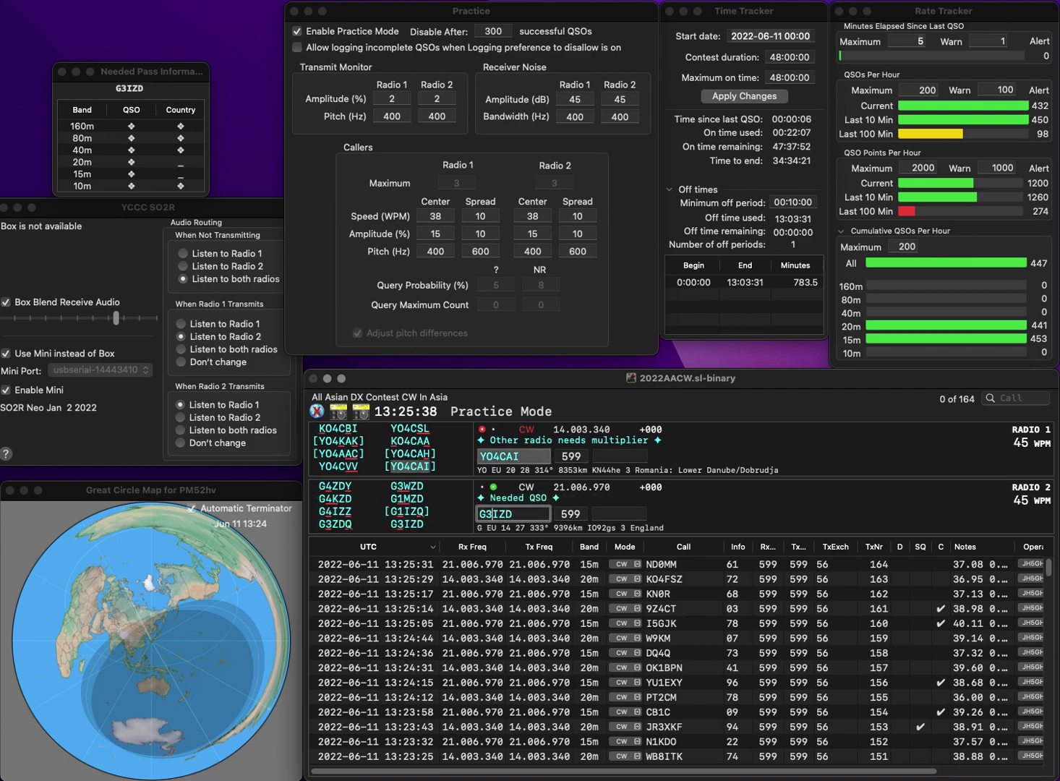
key(Return)
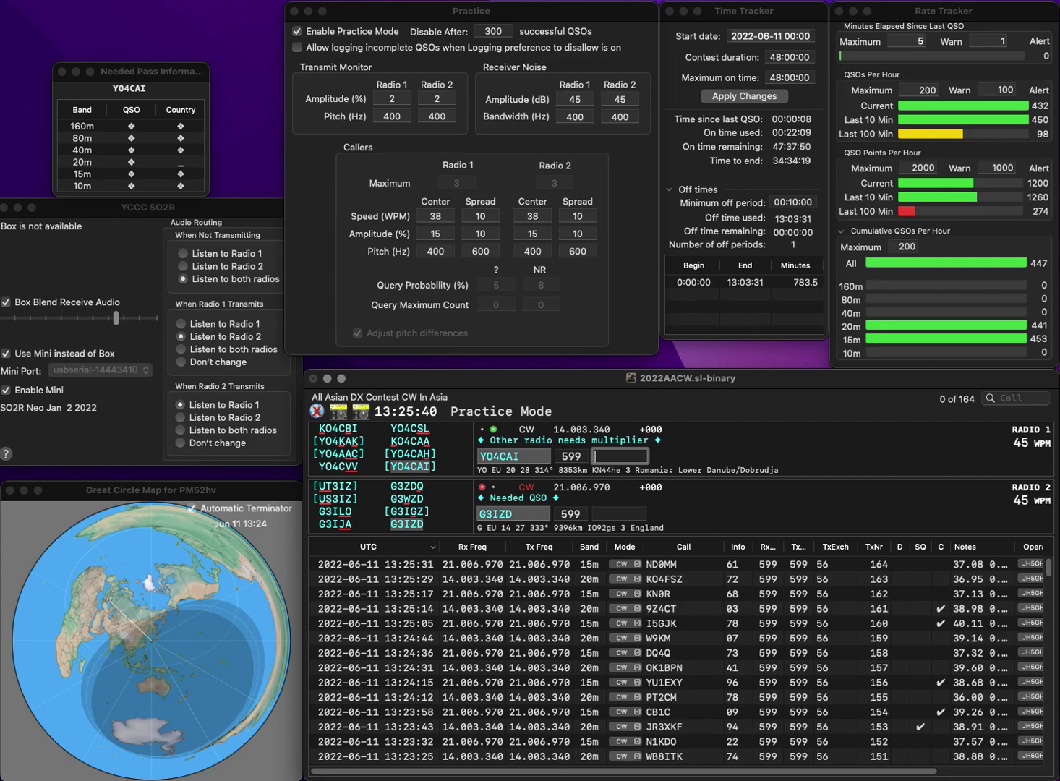
text(99)
key(Return)
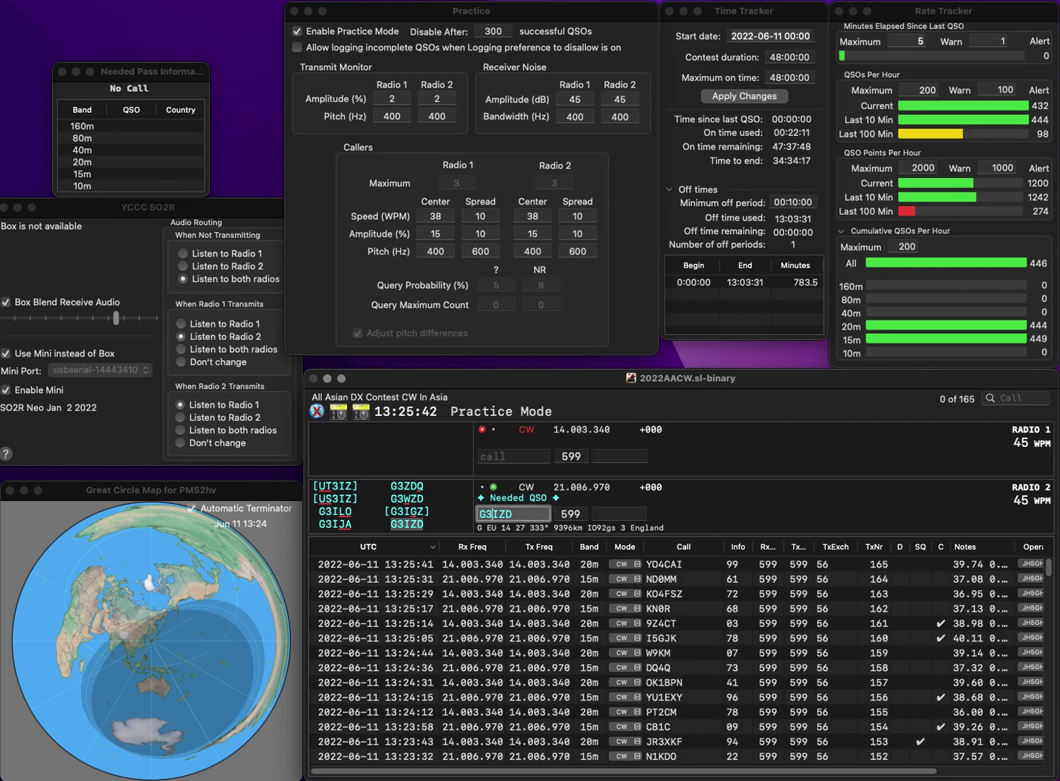
key(space)
text(52)
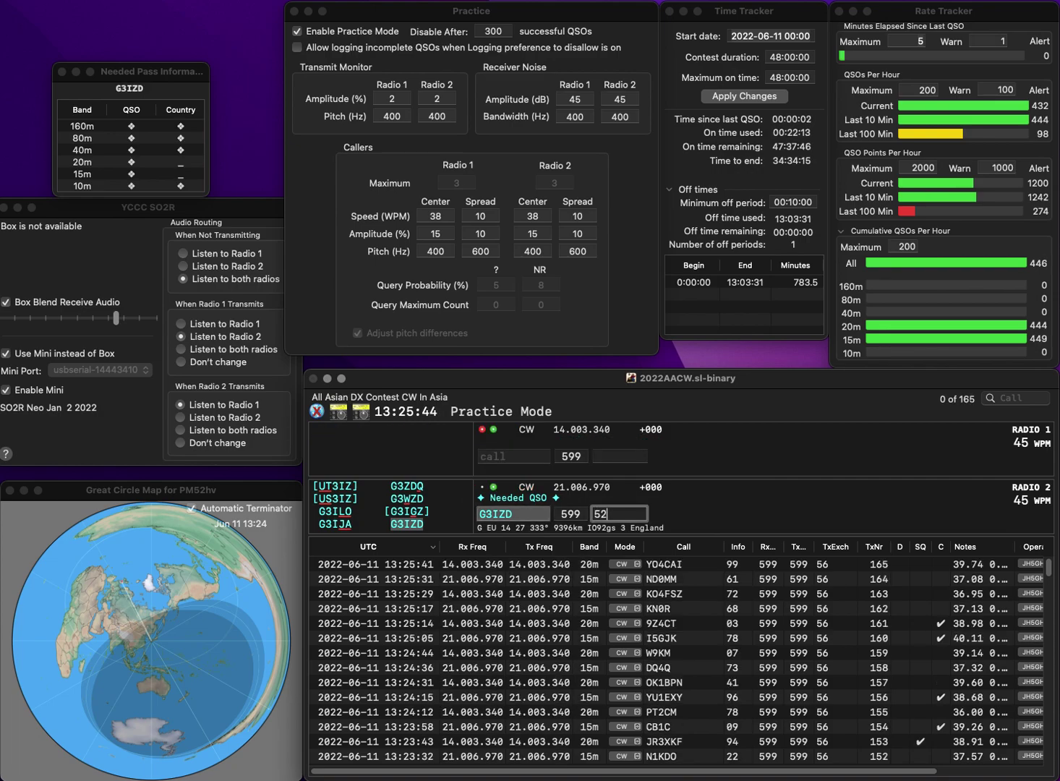
key(Return)
text(K2UU)
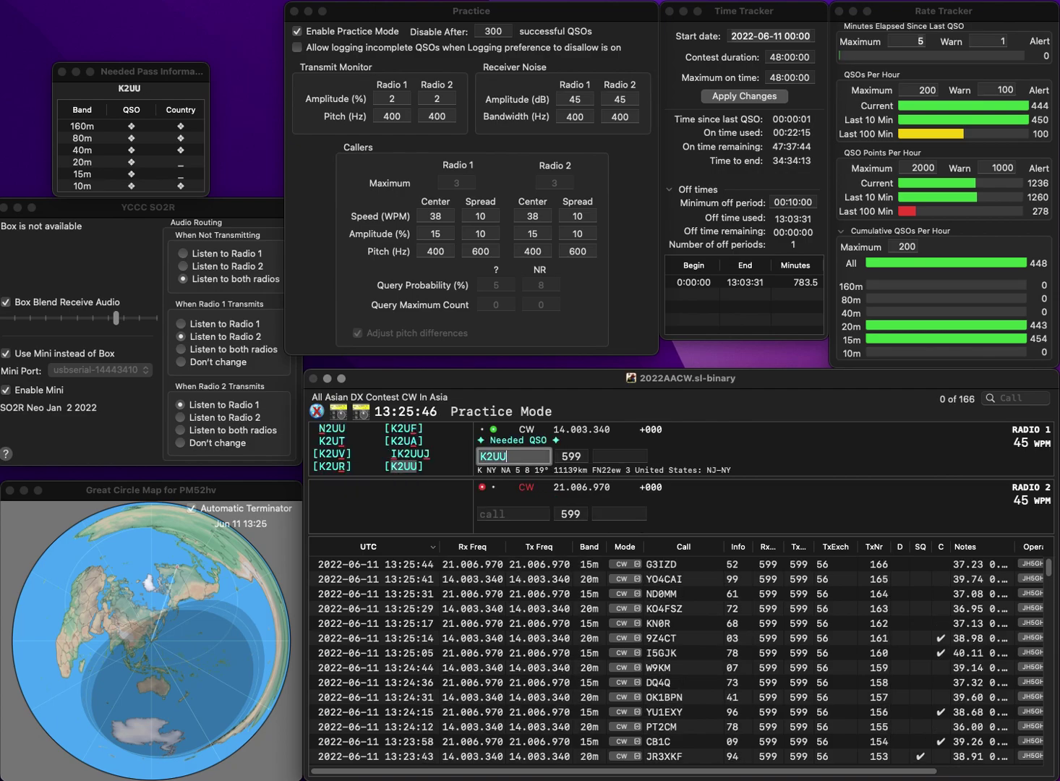
key(Return)
text(EA5GX)
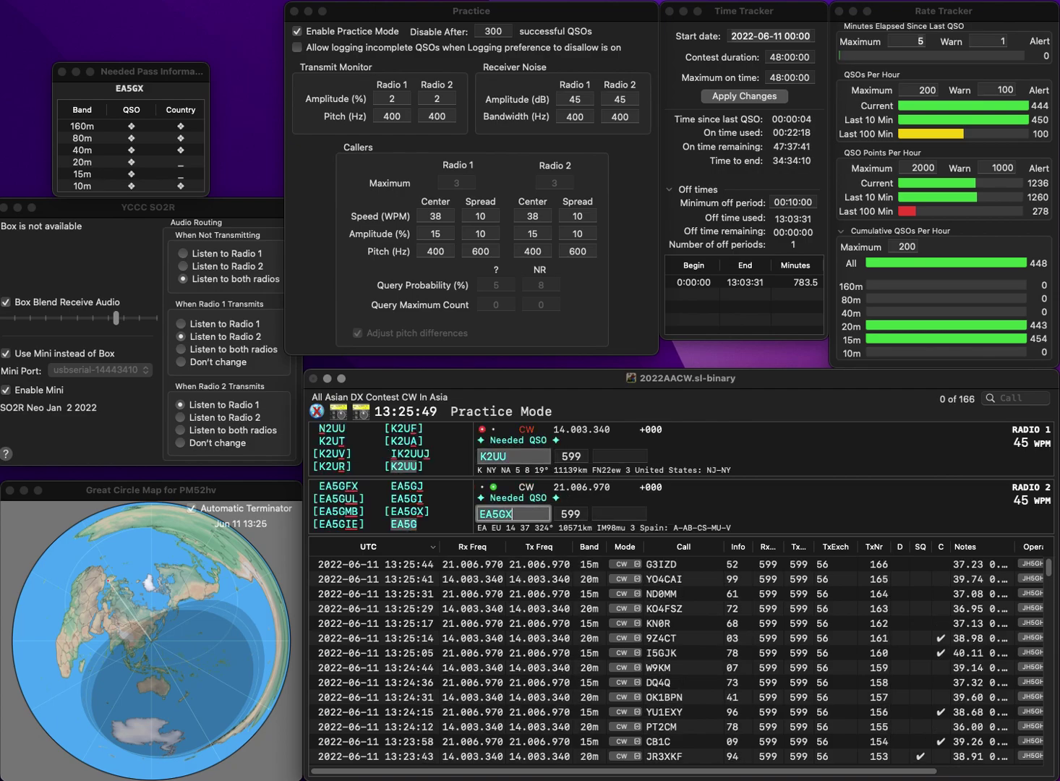
key(space)
key(Return)
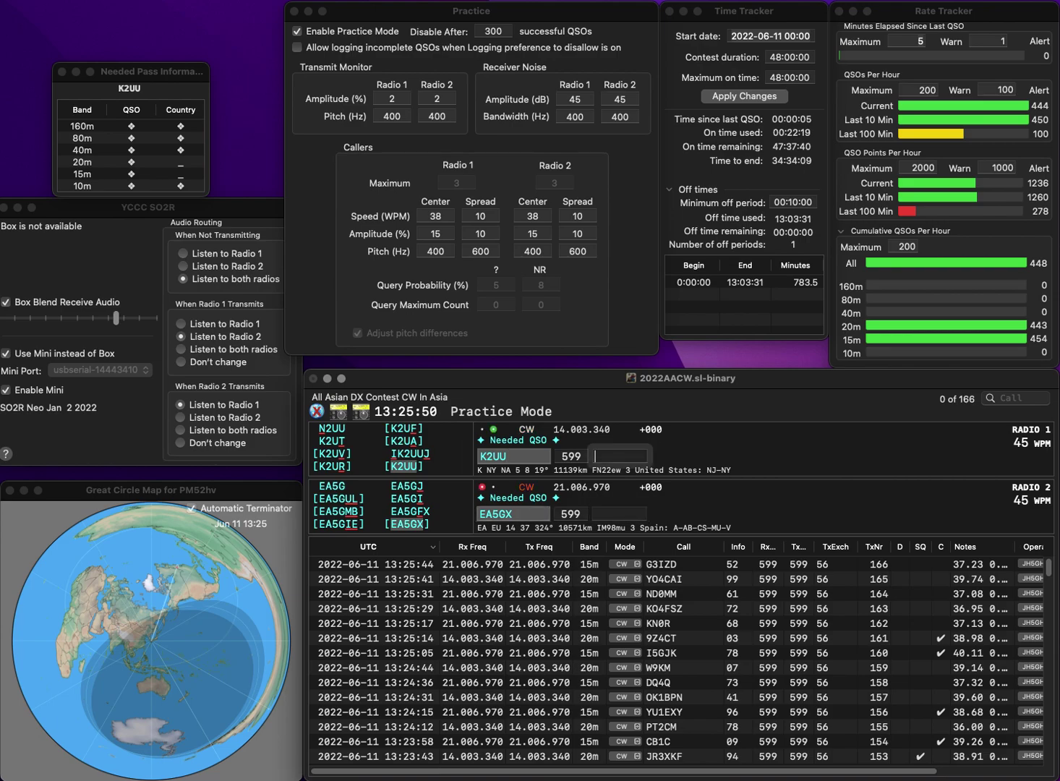
text(47)
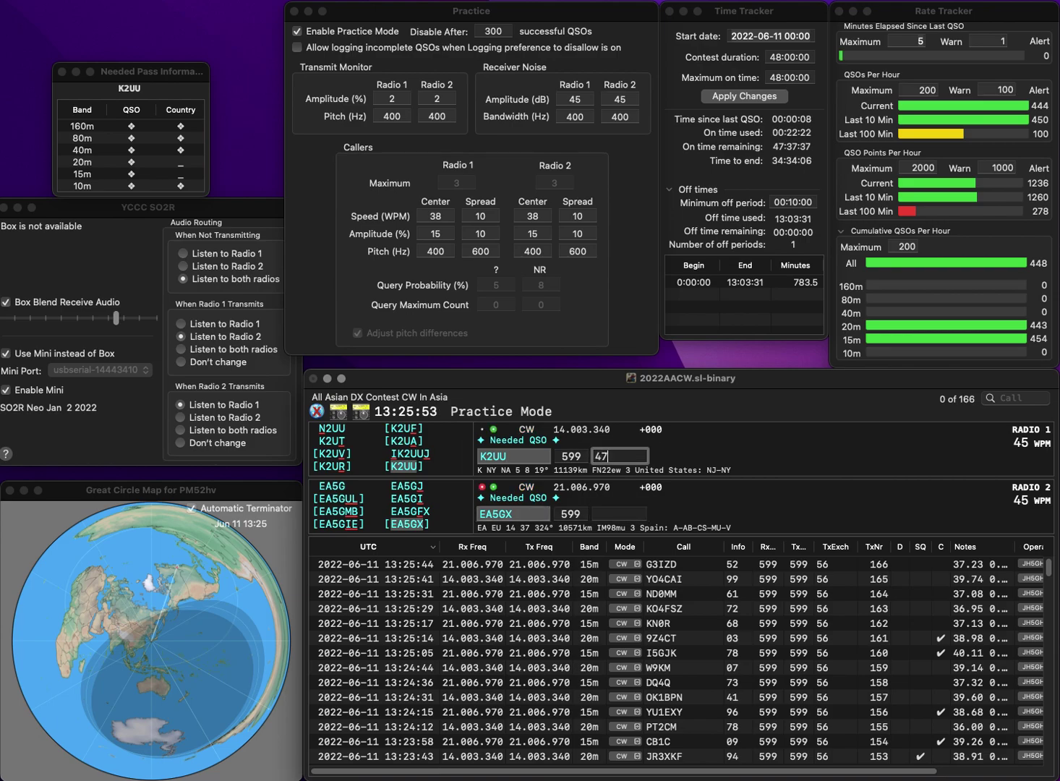
key(Return)
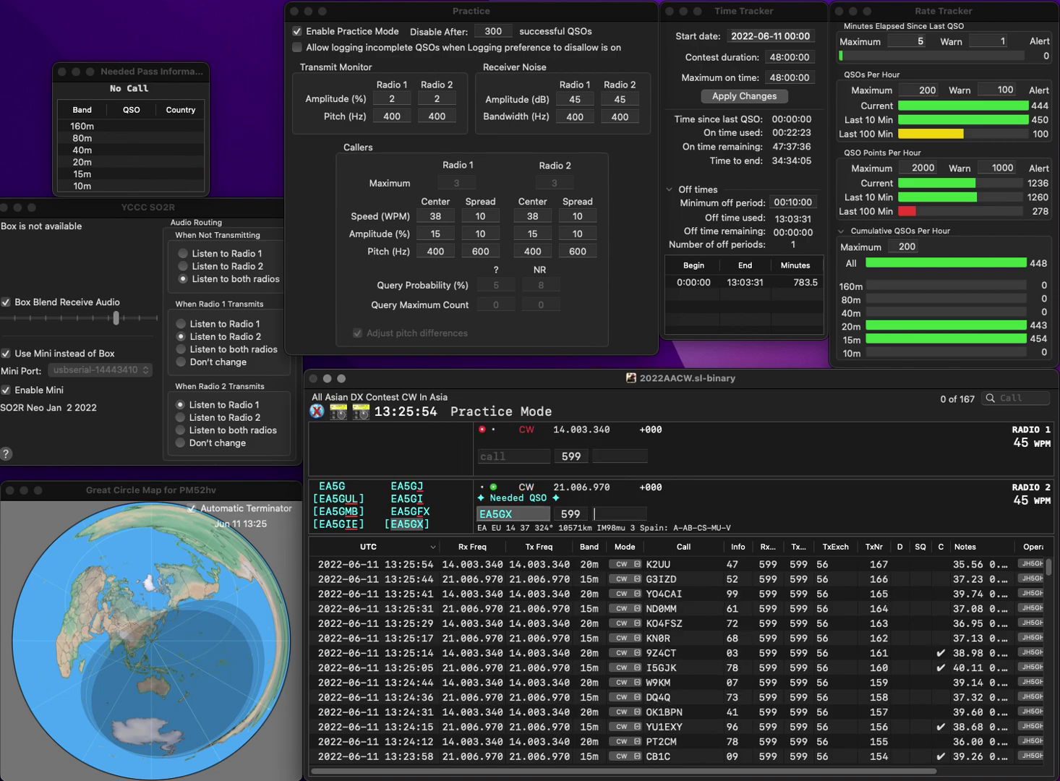
text(68)
key(Return)
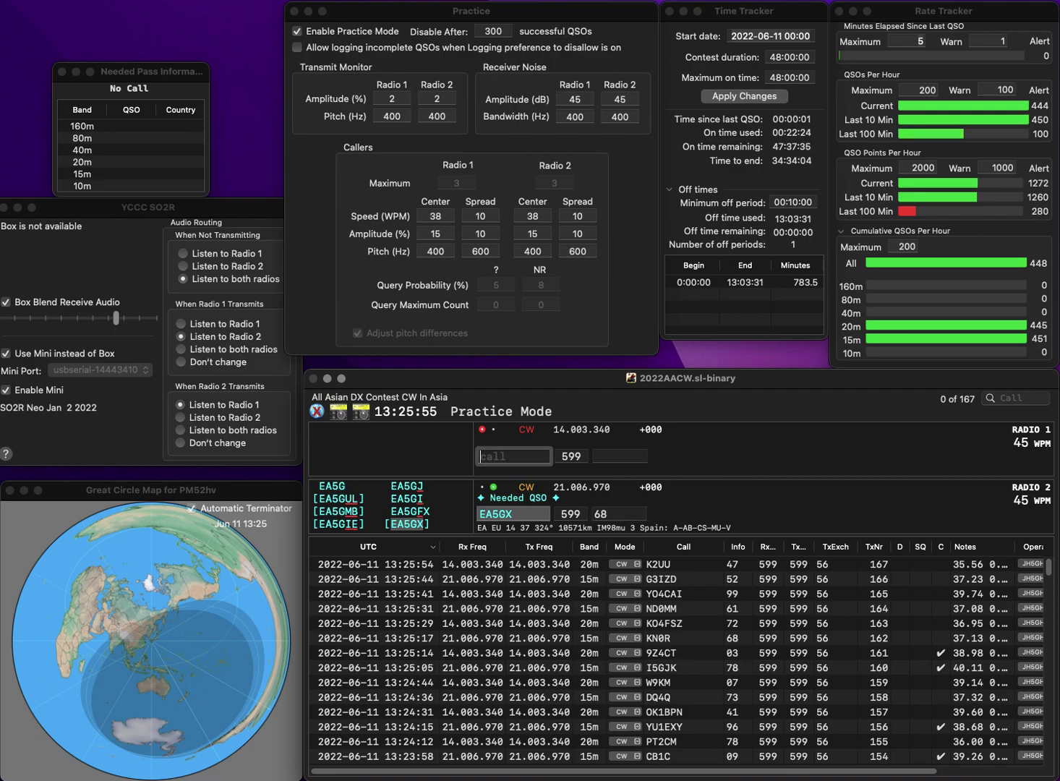
- Answer the Radio 1 caller with the partial call K5R and answer DU1EV on Radio 2
text(K5)
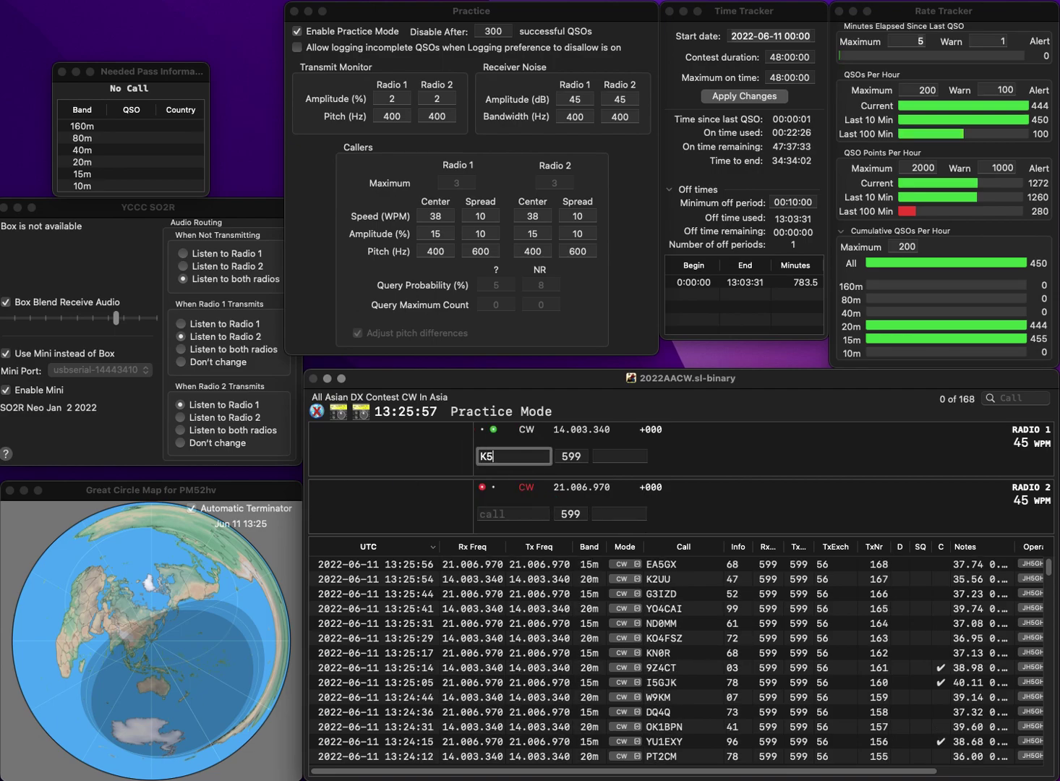
text(R)
key(Return)
text(DU1EV)
key(Return)
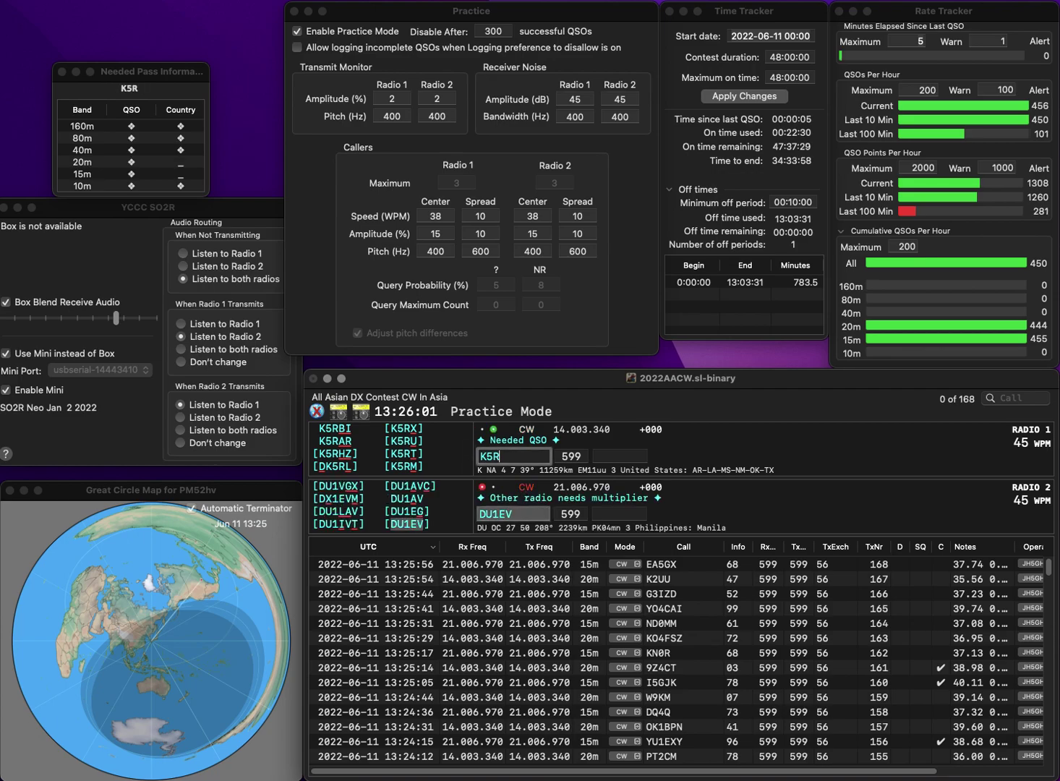
text(AV)
key(Left)
key(Left)
key(Left)
key(BackSpace)
text(4)
key(Return)
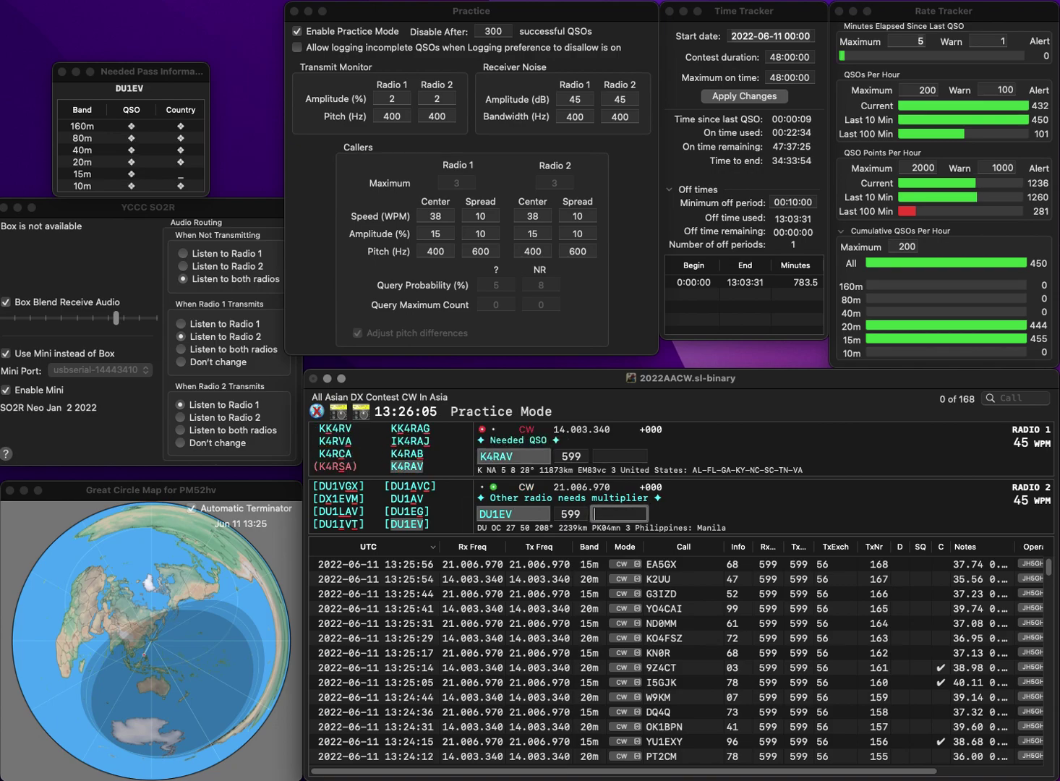
text(12)
key(Return)
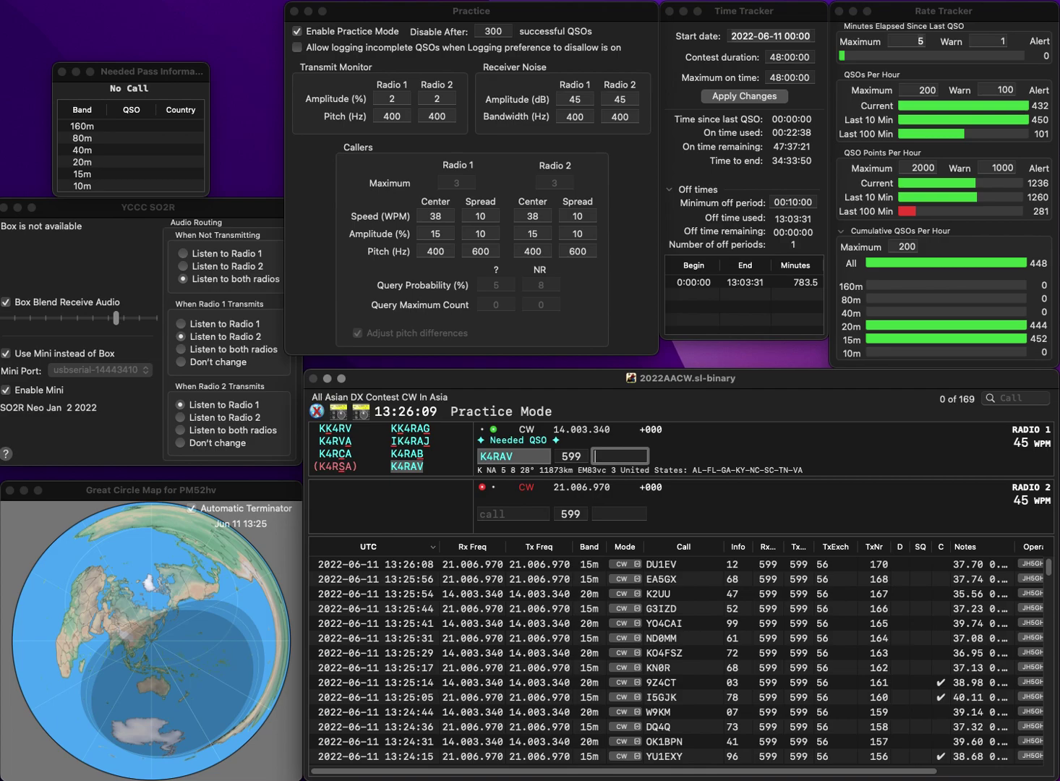
text(26)
key(Return)
- Answer PY8WW on Radio 2 and N7NWL on Radio 1
text(P)
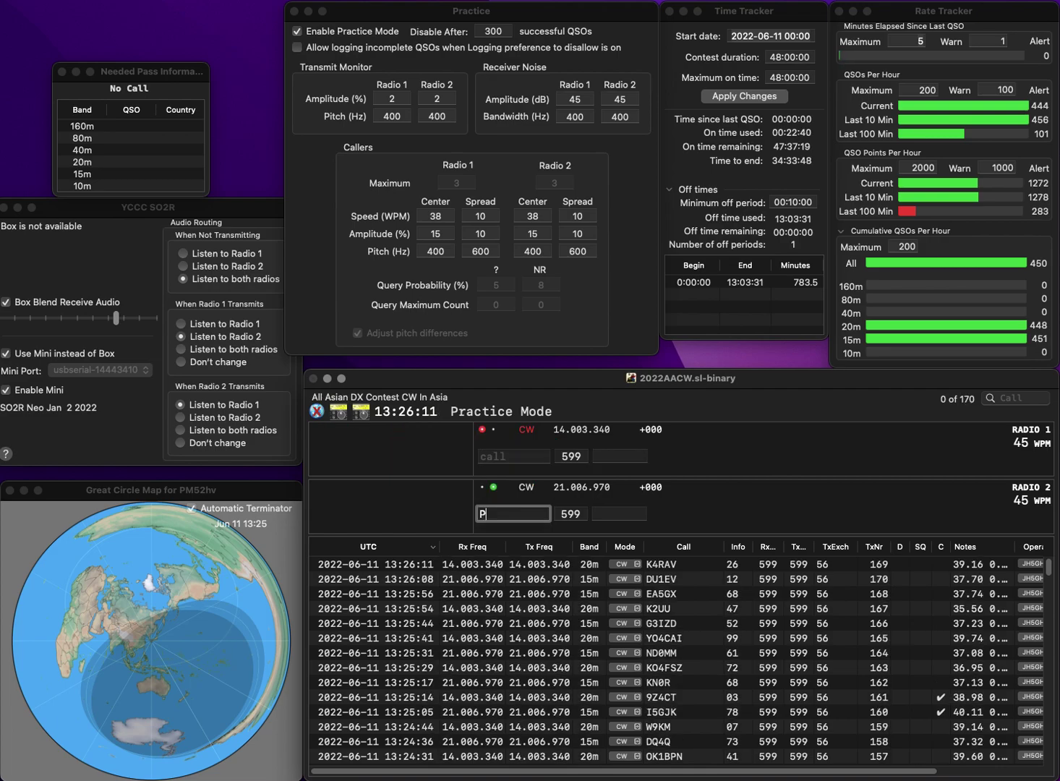
text(Y8WW)
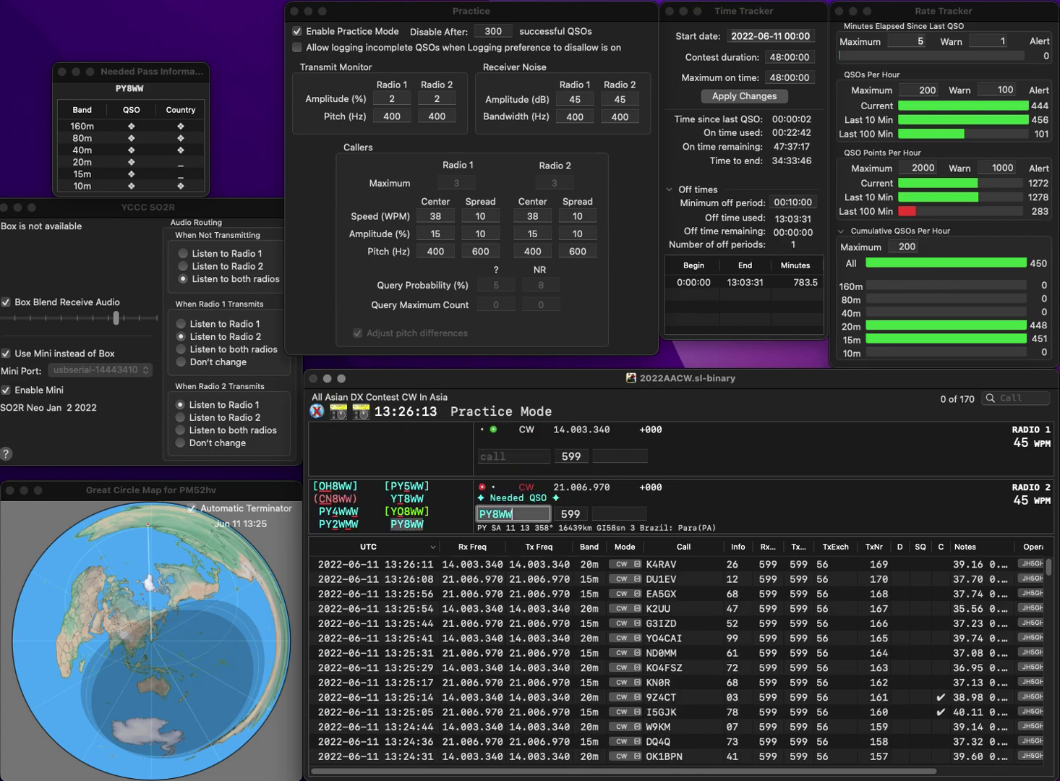
key(Return)
text(N7NWL)
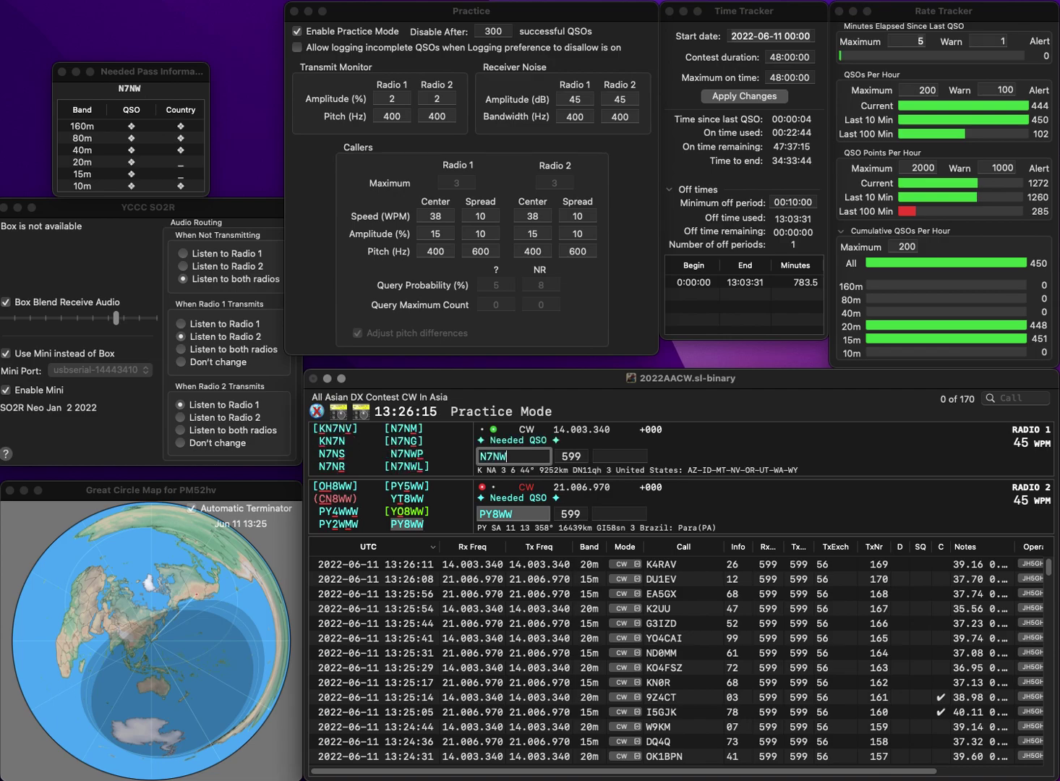
key(Return)
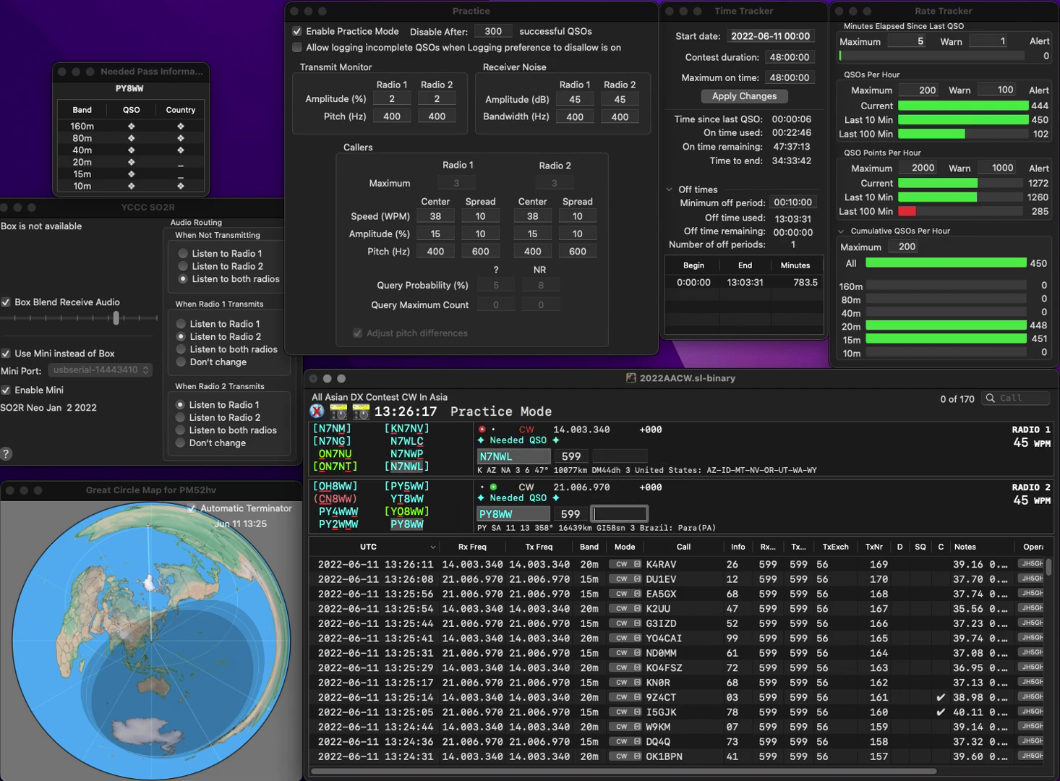
text(5)
key(Return)
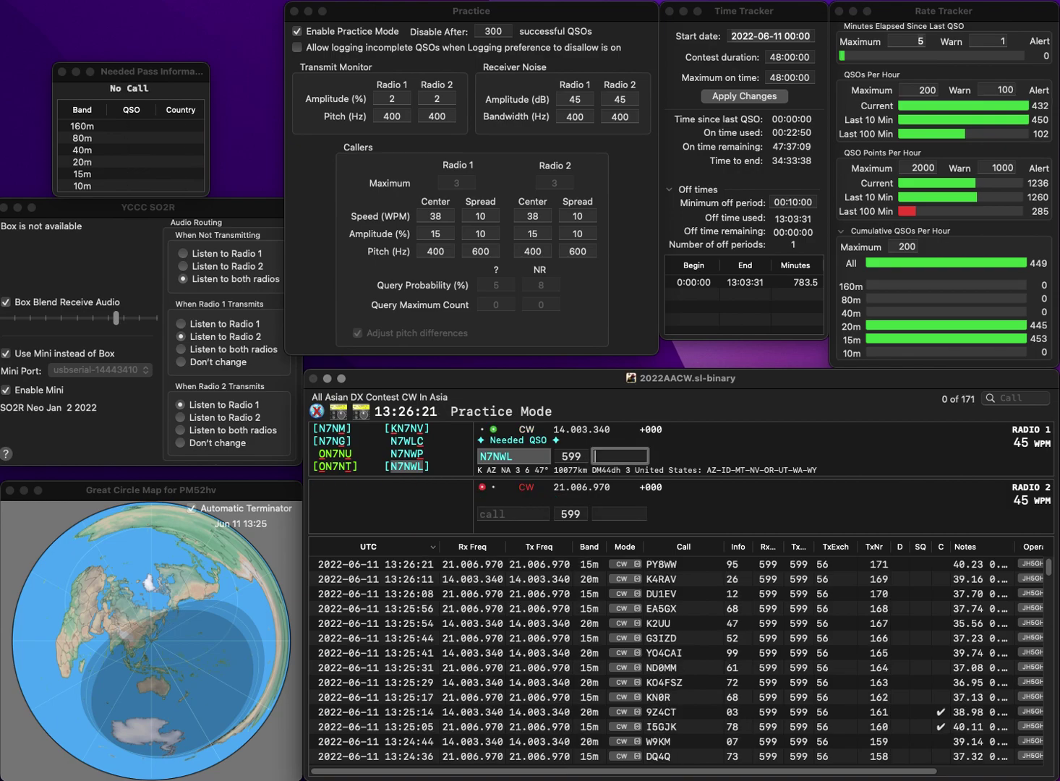
text(57)
key(Return)
text(KU4AC)
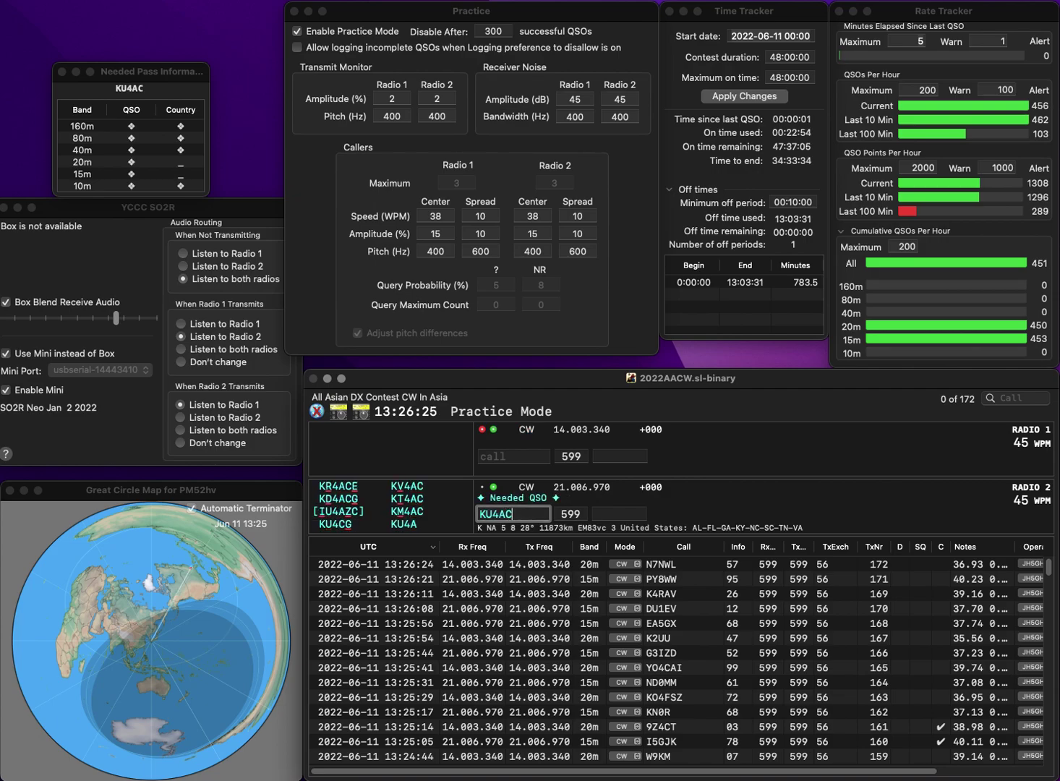
key(Delete)
text(V)
key(Return)
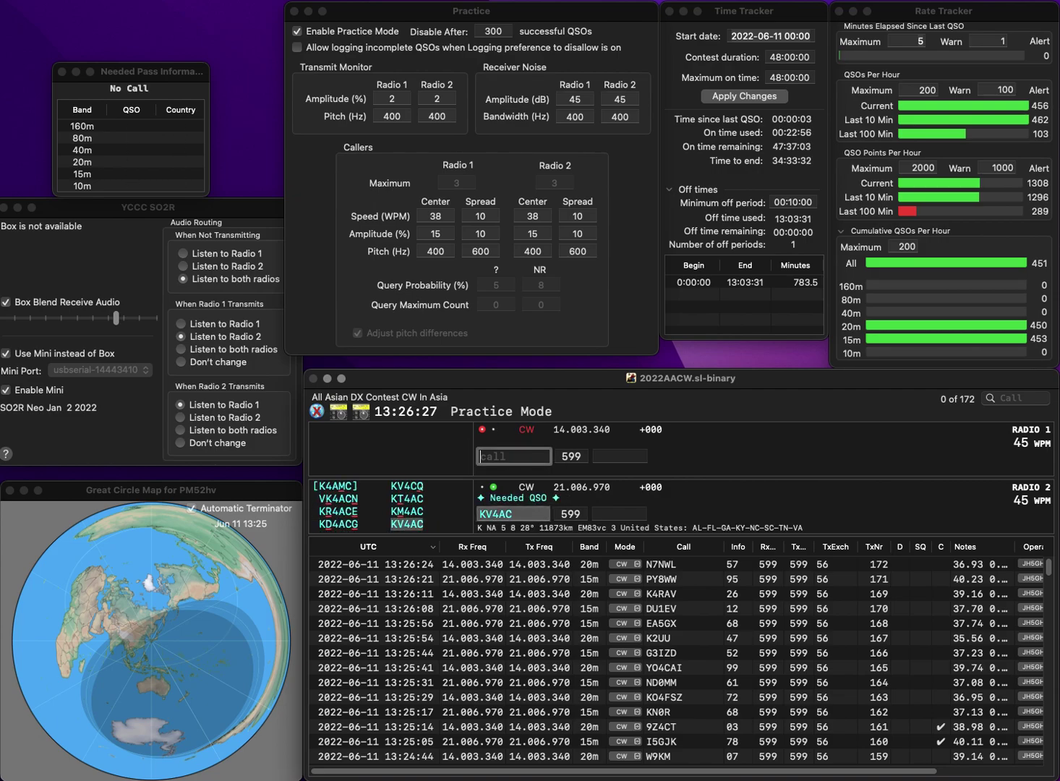
- Enter the Radio 1 caller as XE2RT and answer the station
text(RT)
key(Left)
key(Left)
text(XE1)
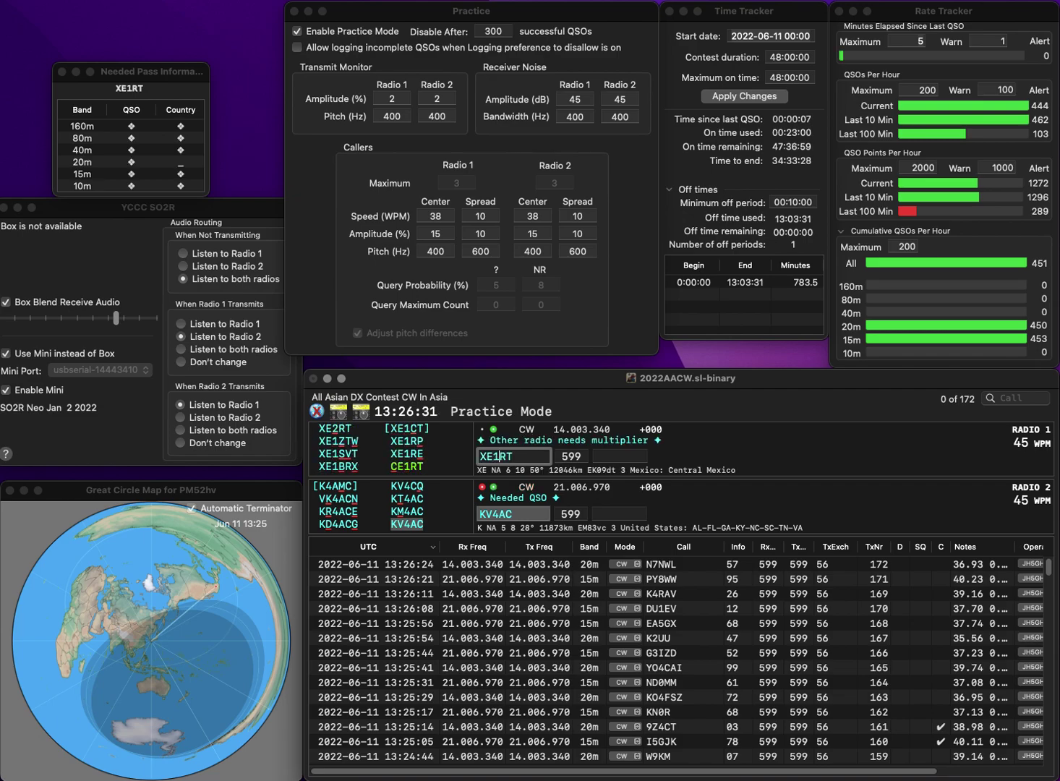
key(BackSpace)
text(2)
key(Return)
text(35)
key(Return)
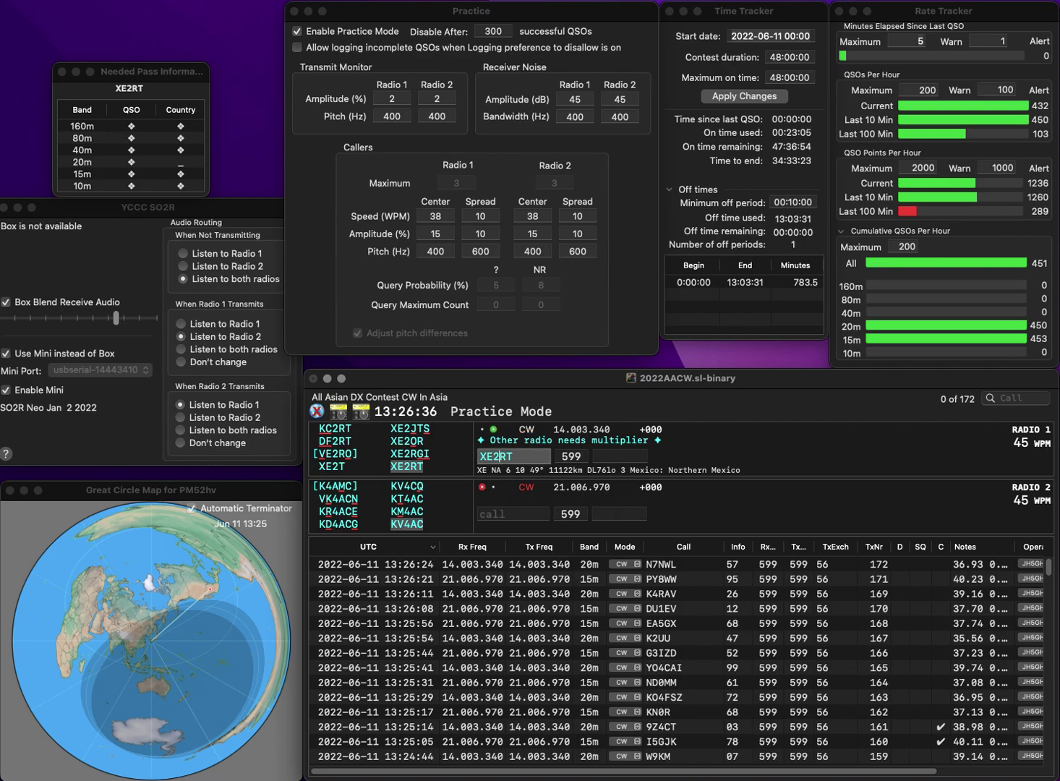
key(space)
text(47)
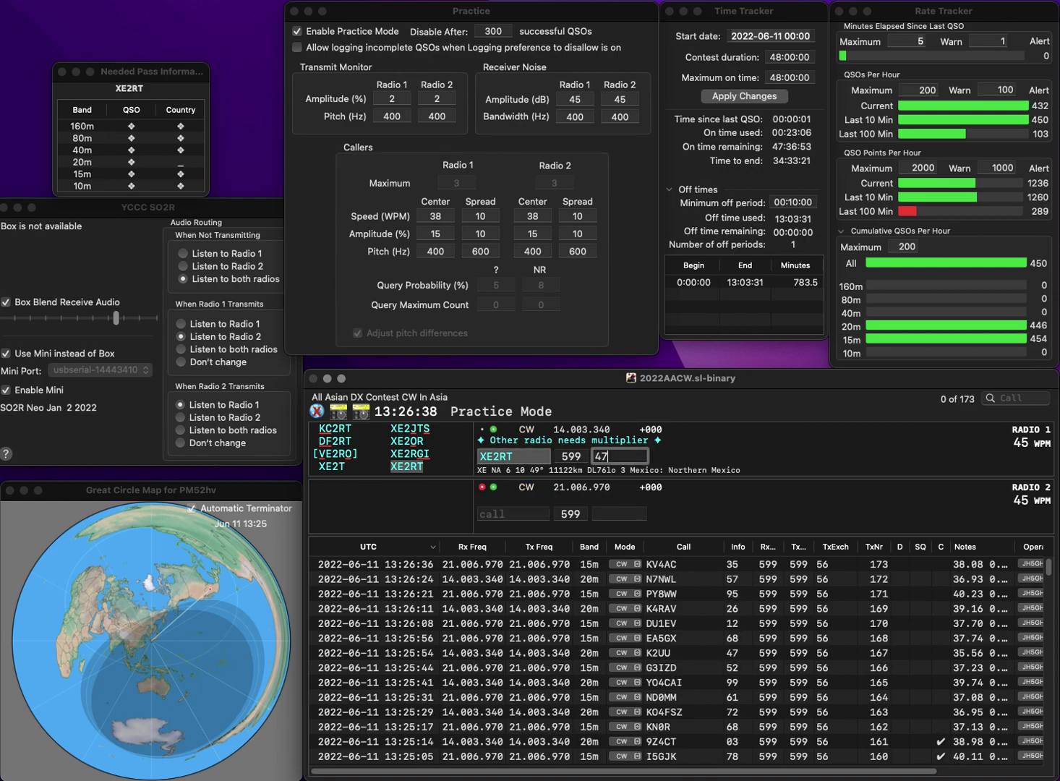
key(Return)
- Answer UR3EO on Radio 2 and WA2R on Radio 1
text(UR)
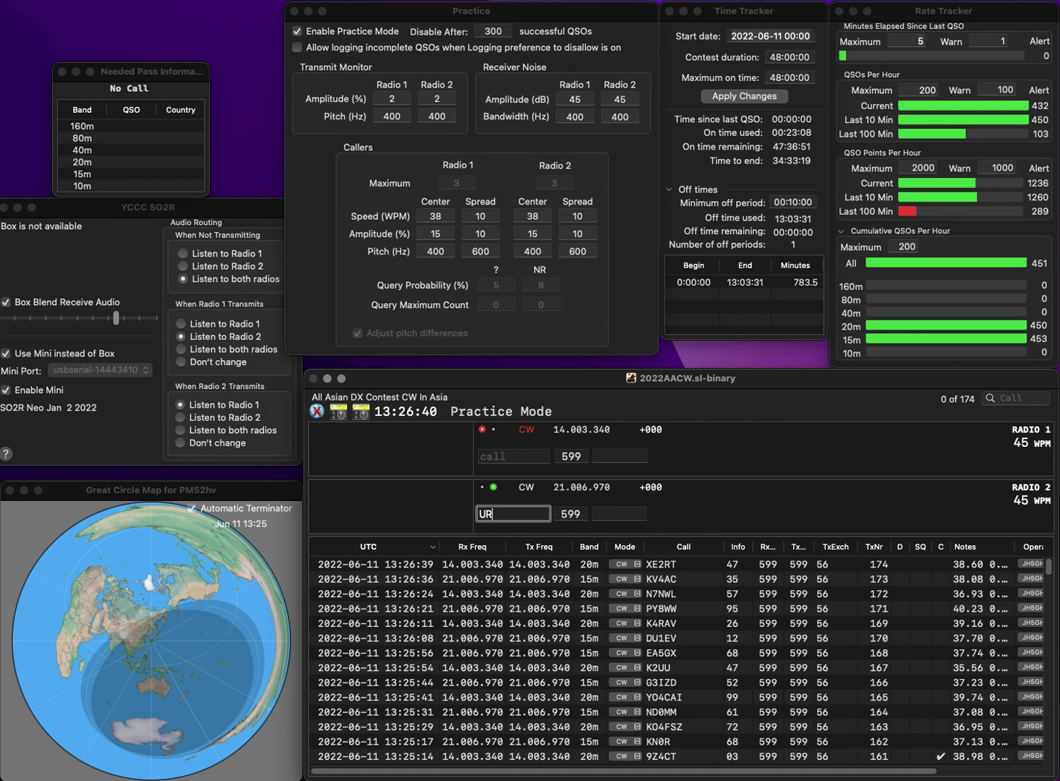
text(3EO)
key(Return)
text(WA2R)
key(Return)
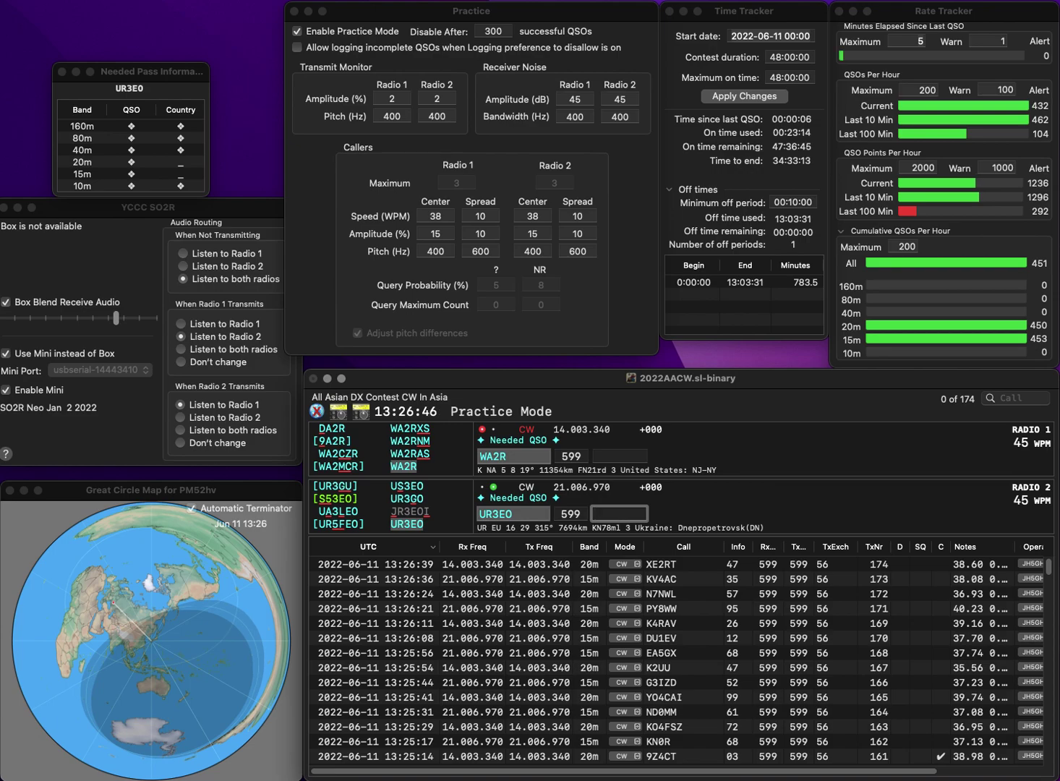
text(64)
key(Return)
text(71)
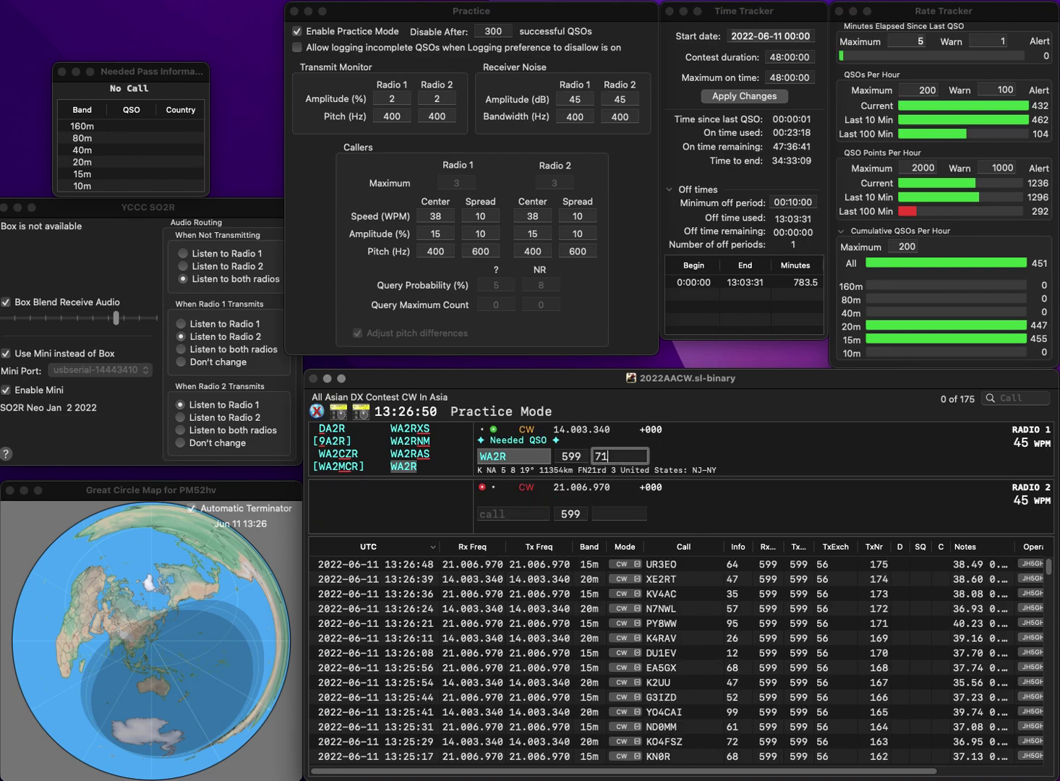
key(Return)
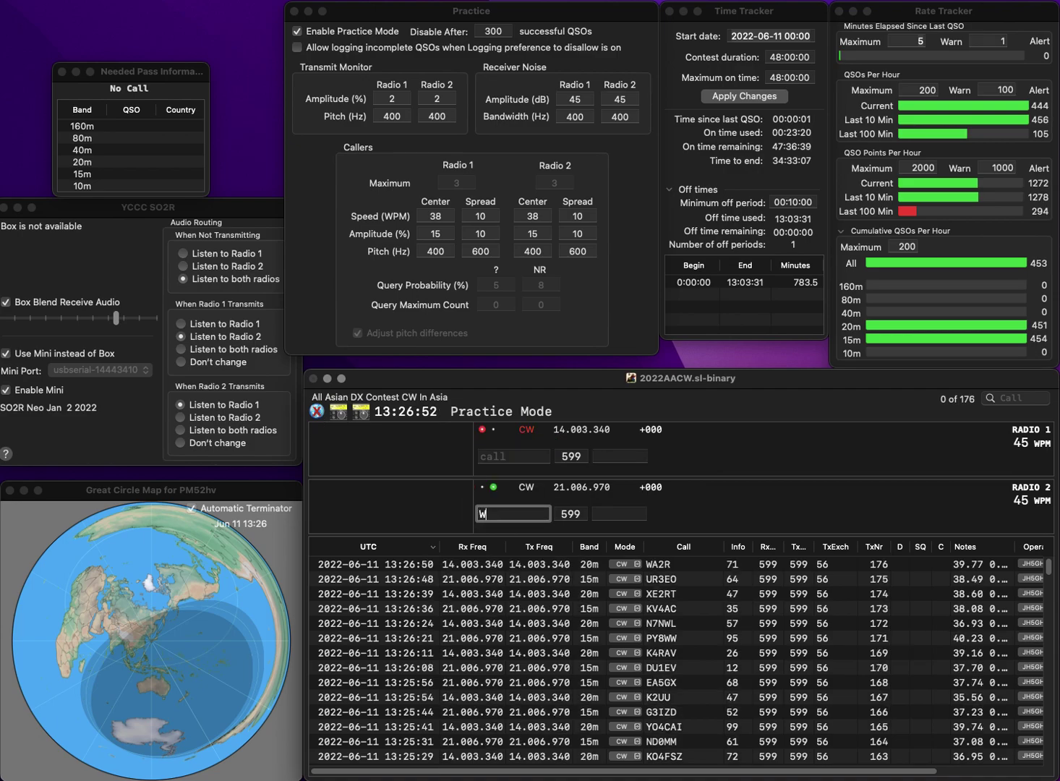
text(W2APX)
key(Home)
key(Delete)
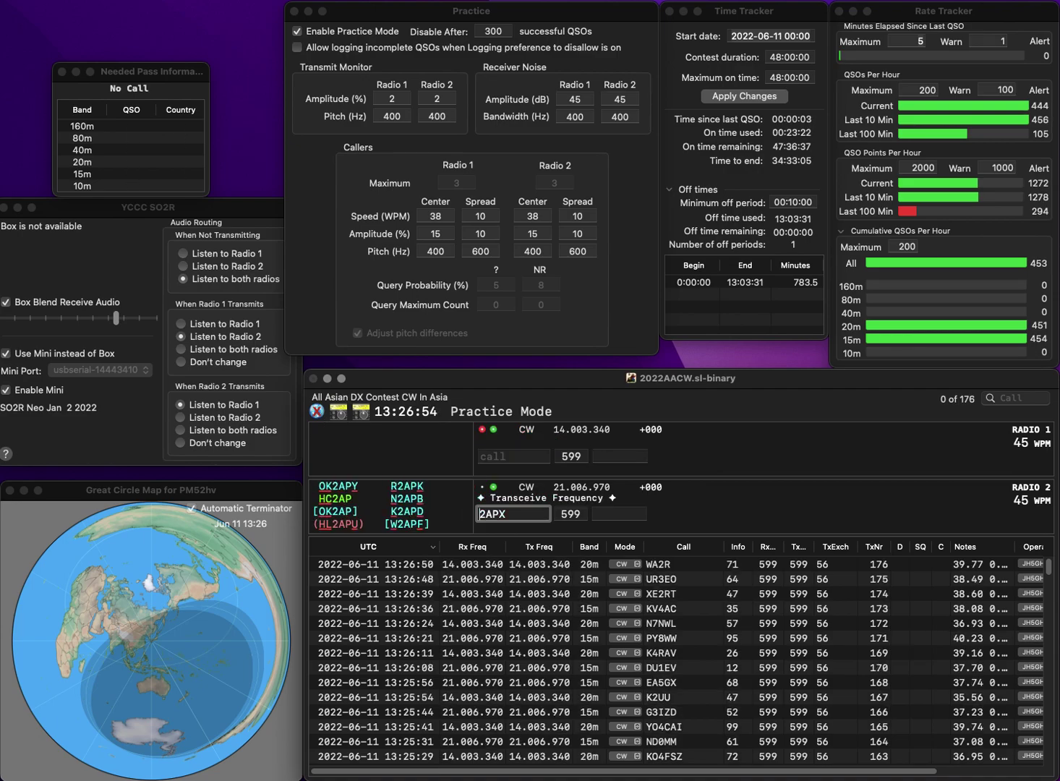
text(R)
key(Return)
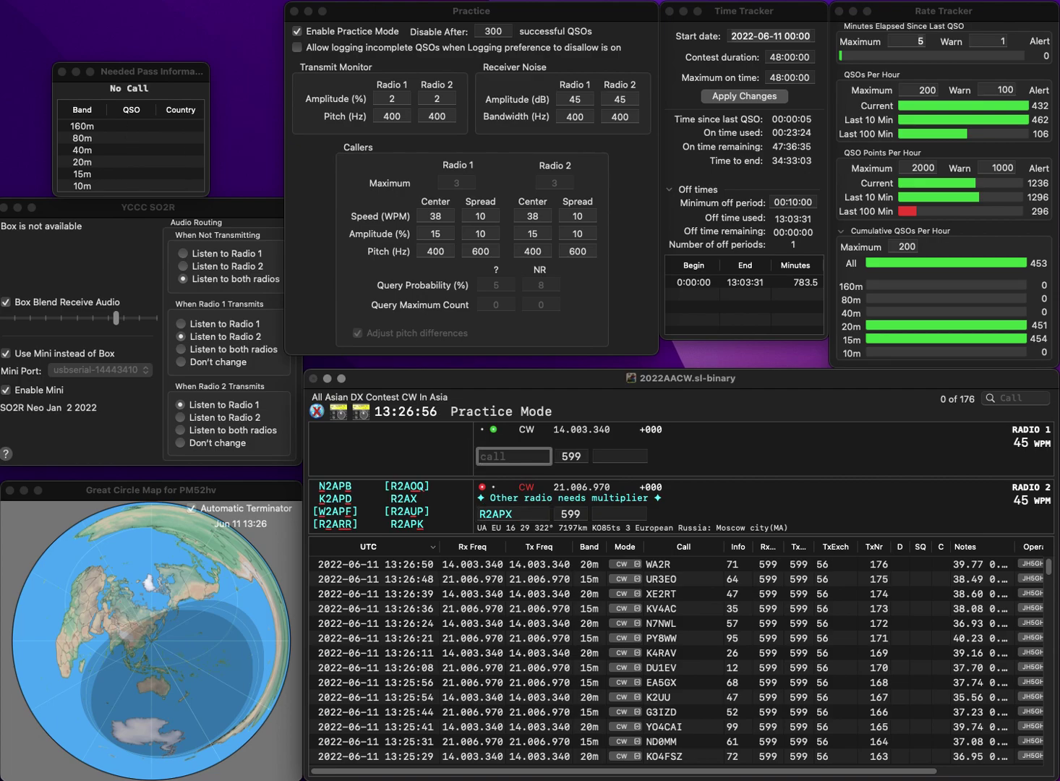
- Answer K4WP on Radio 1, and correct the Radio 2 call sign to R2APK and answer it again
text(K4WP)
key(Return)
key(End)
key(BackSpace)
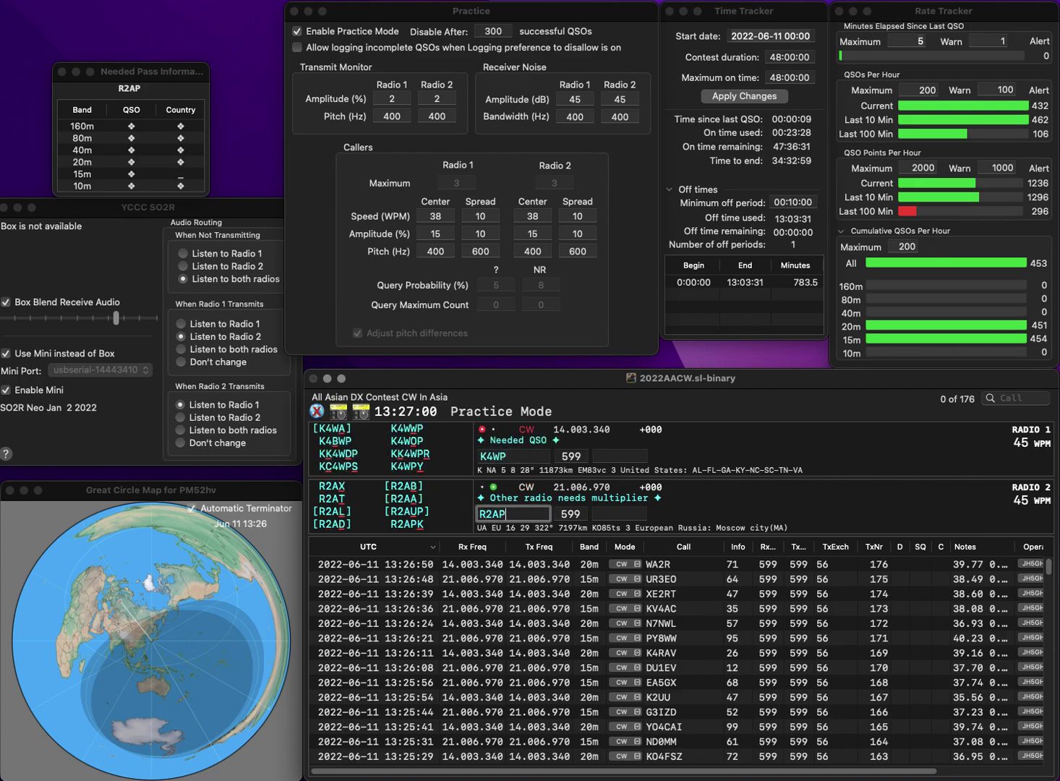
text(K)
key(Return)
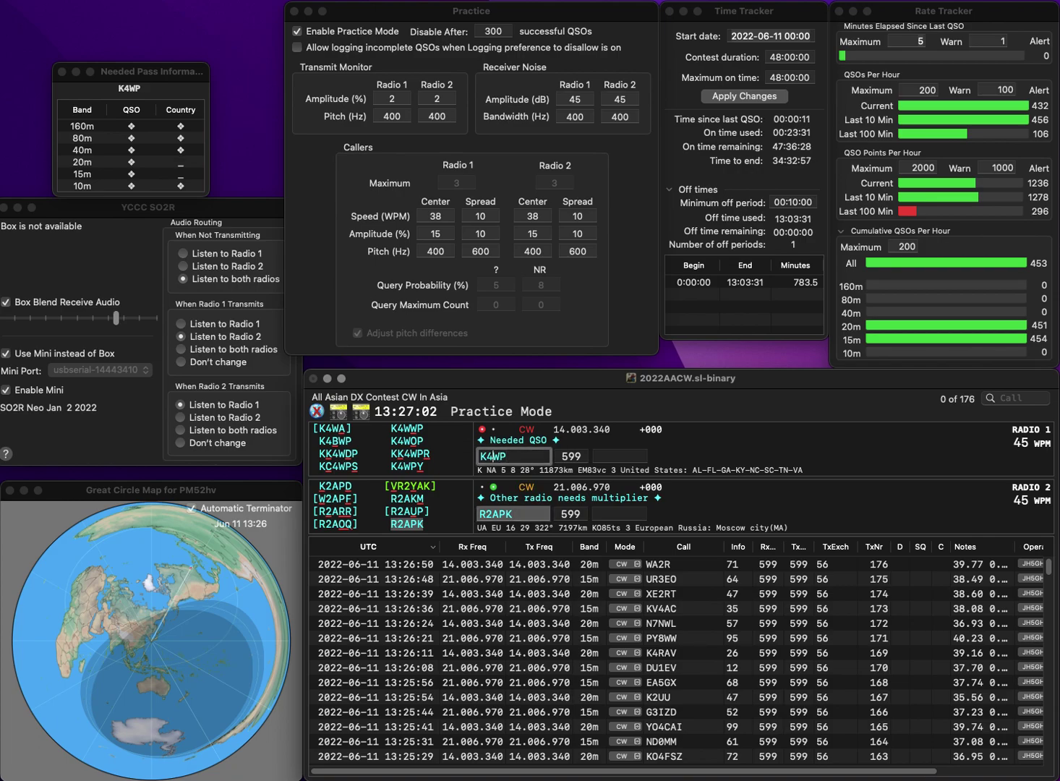
key(BackSpace)
text(4)
key(BackSpace)
text(5)
key(Return)
- Log R2APK with received exchange 98 and K5WP with received exchange 19
key(Down)
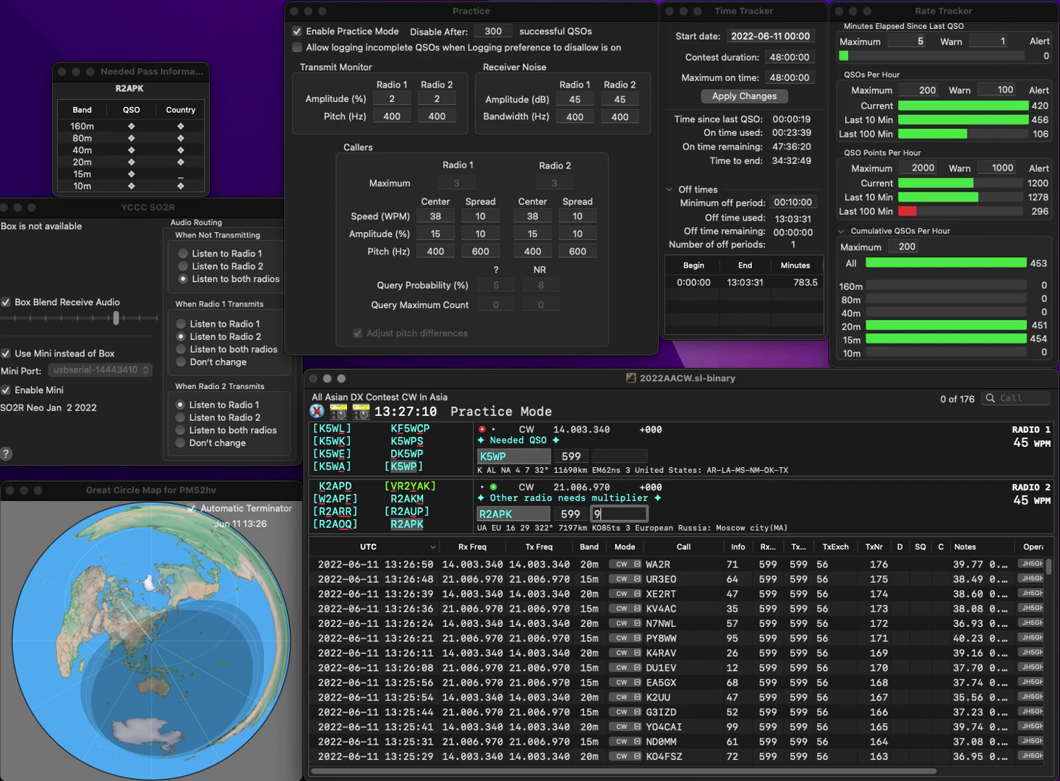
key(Return)
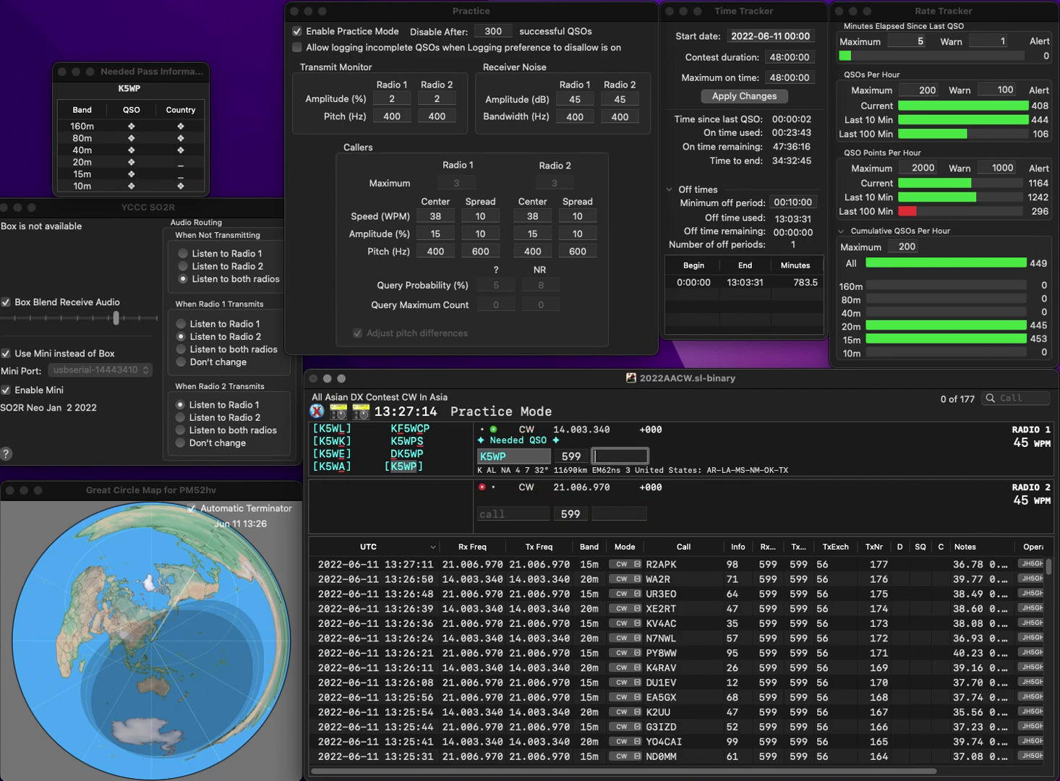
key(BackSpace)
text(9)
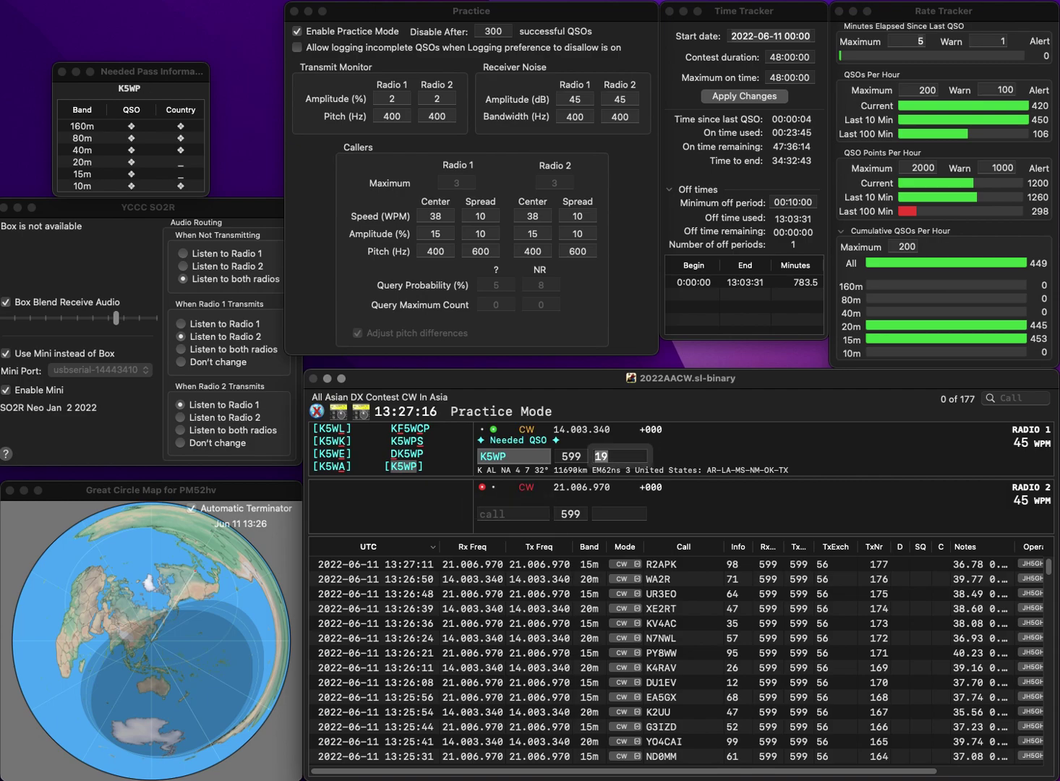
key(Return)
- Send the partial call KG on Radio 2 and answer OH3MF on Radio 1
text(KG)
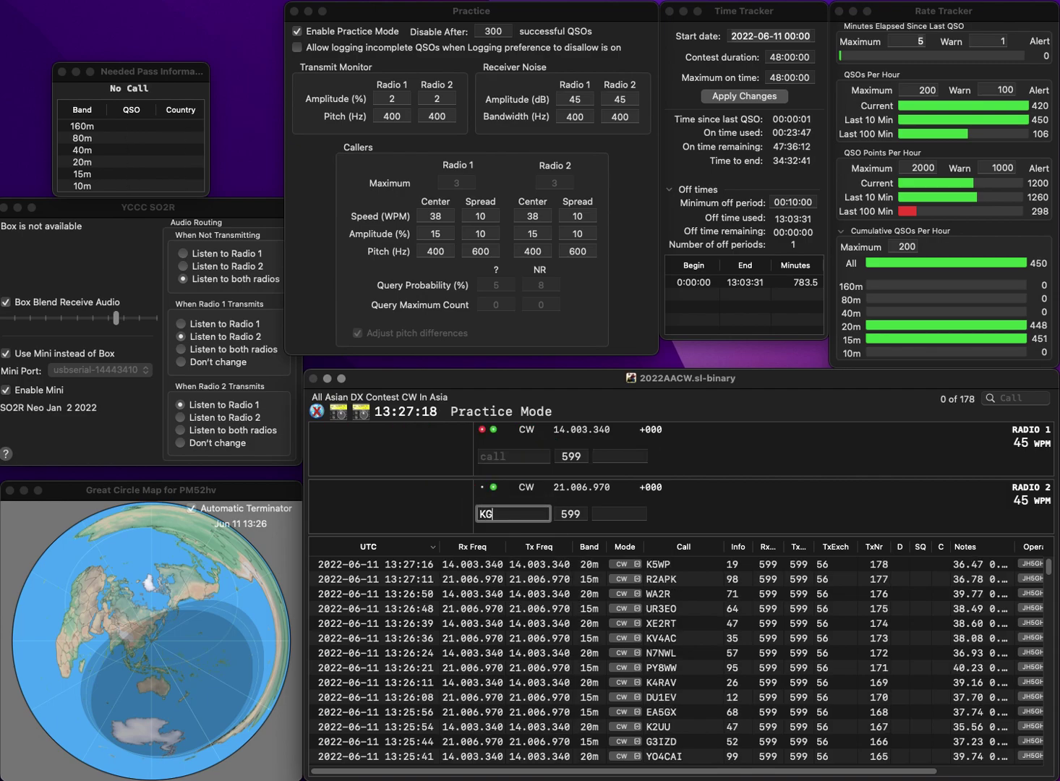
key(Return)
text(OH)
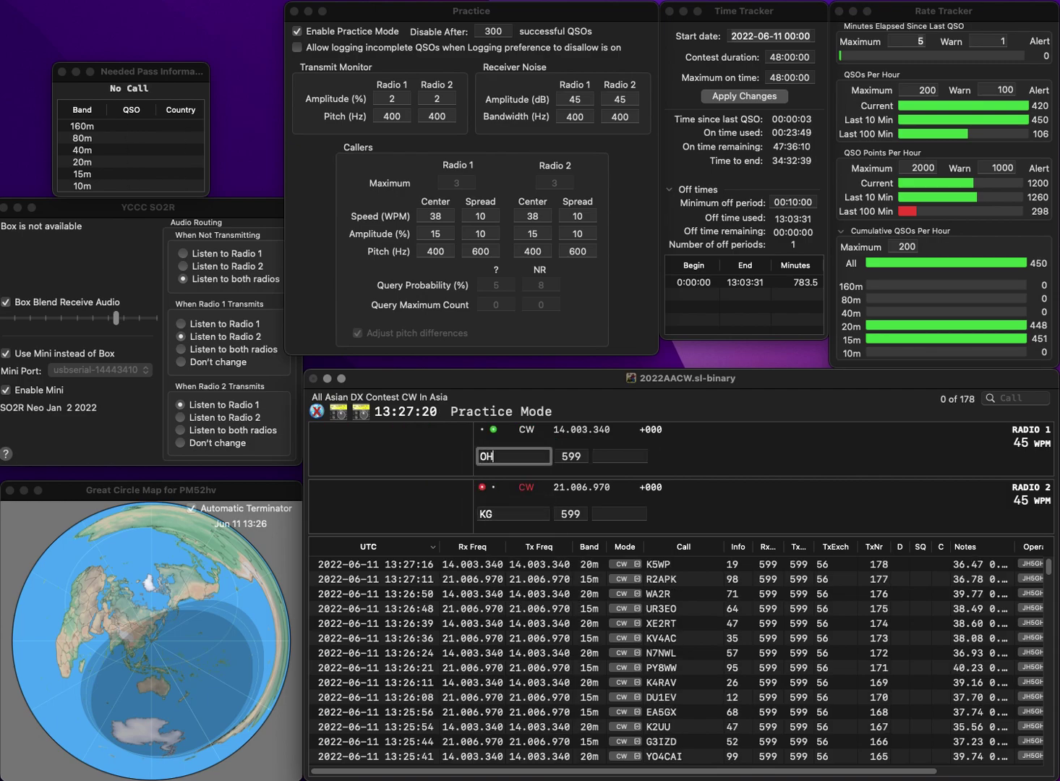
text(3MF)
key(Return)
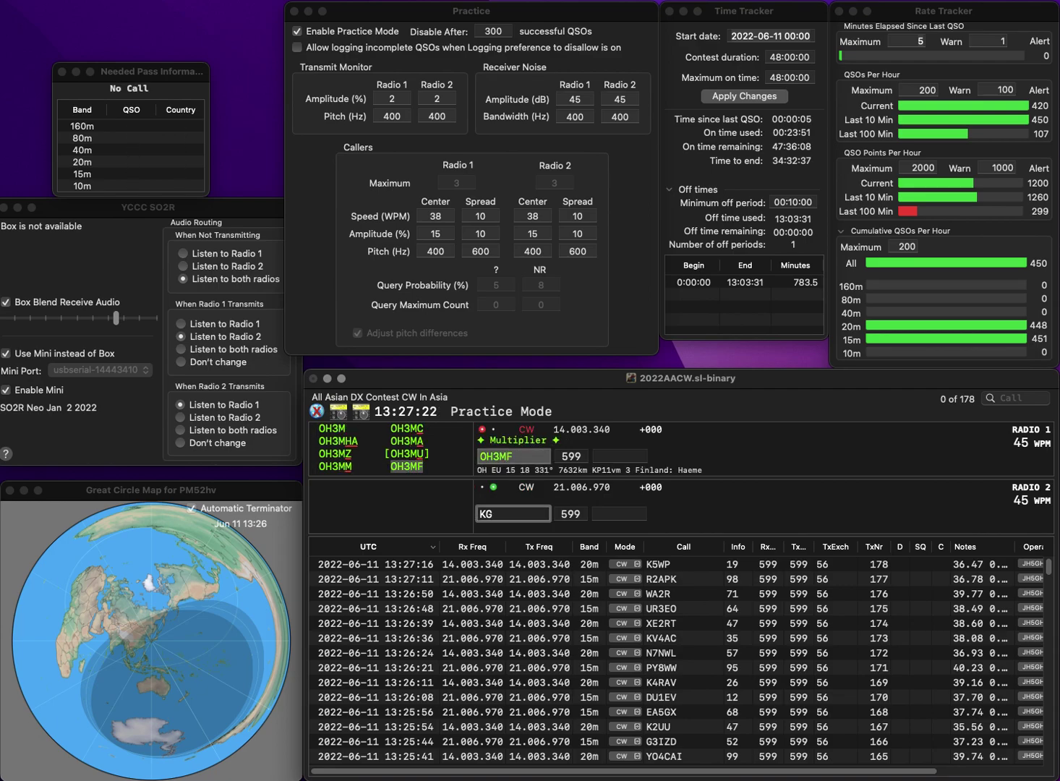
key(BackSpace)
text(D9RXU)
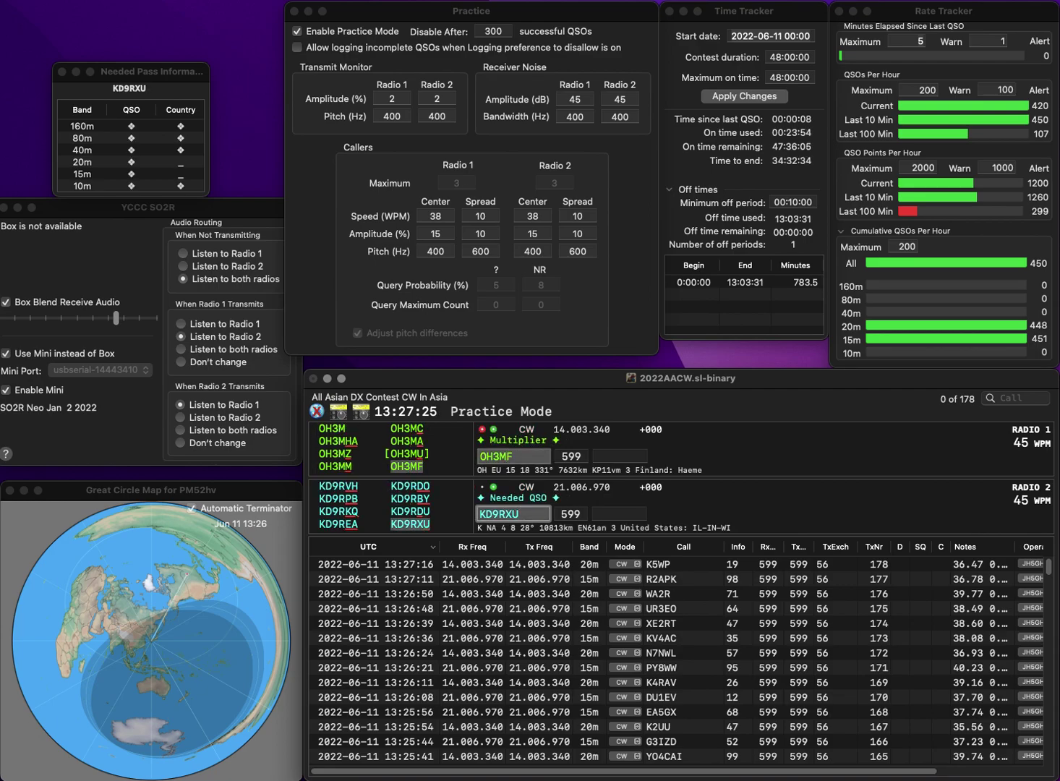
key(Return)
text(53)
key(Return)
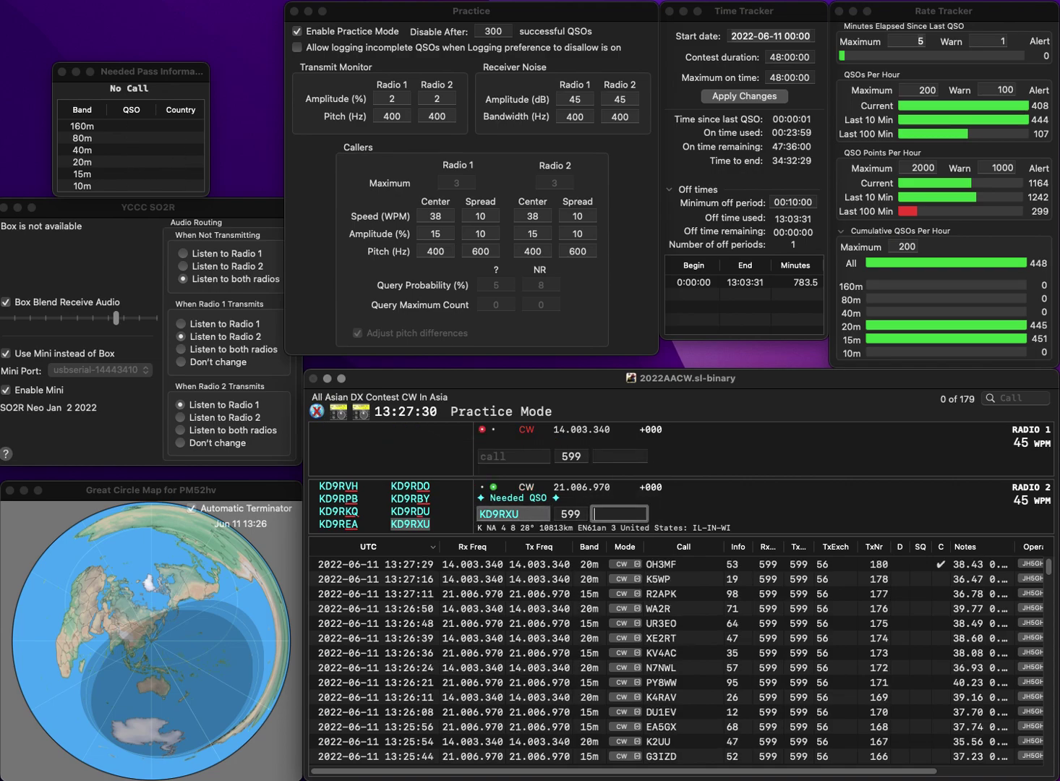
text(85)
key(Return)
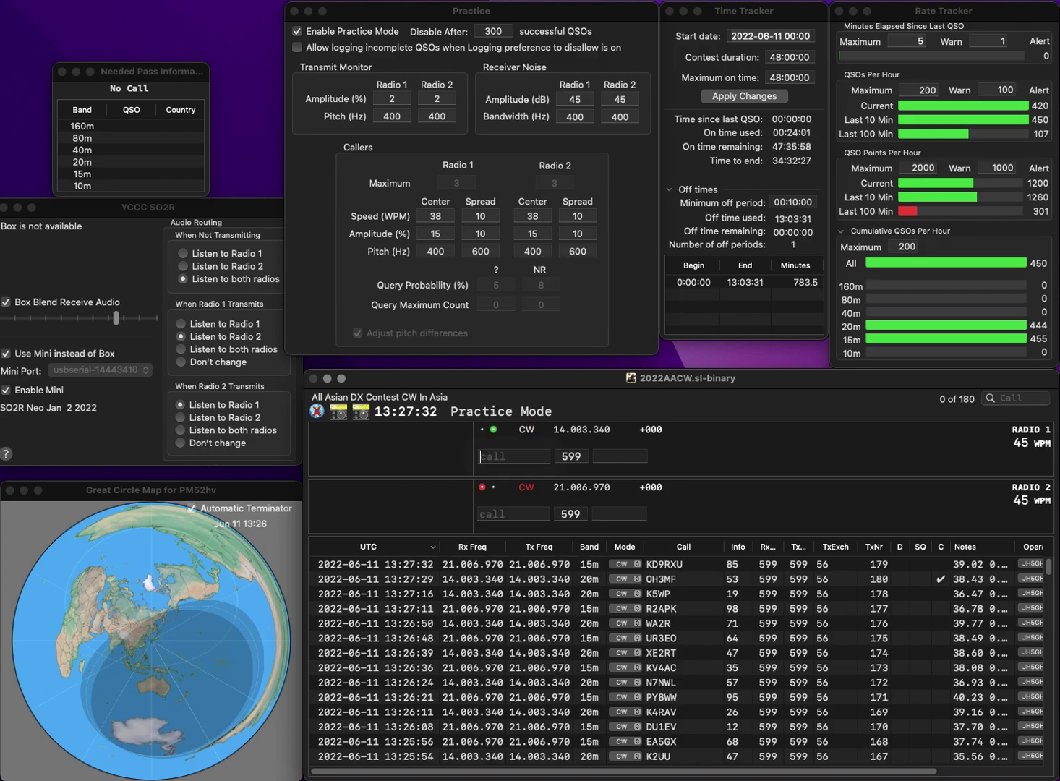
text(GP4)
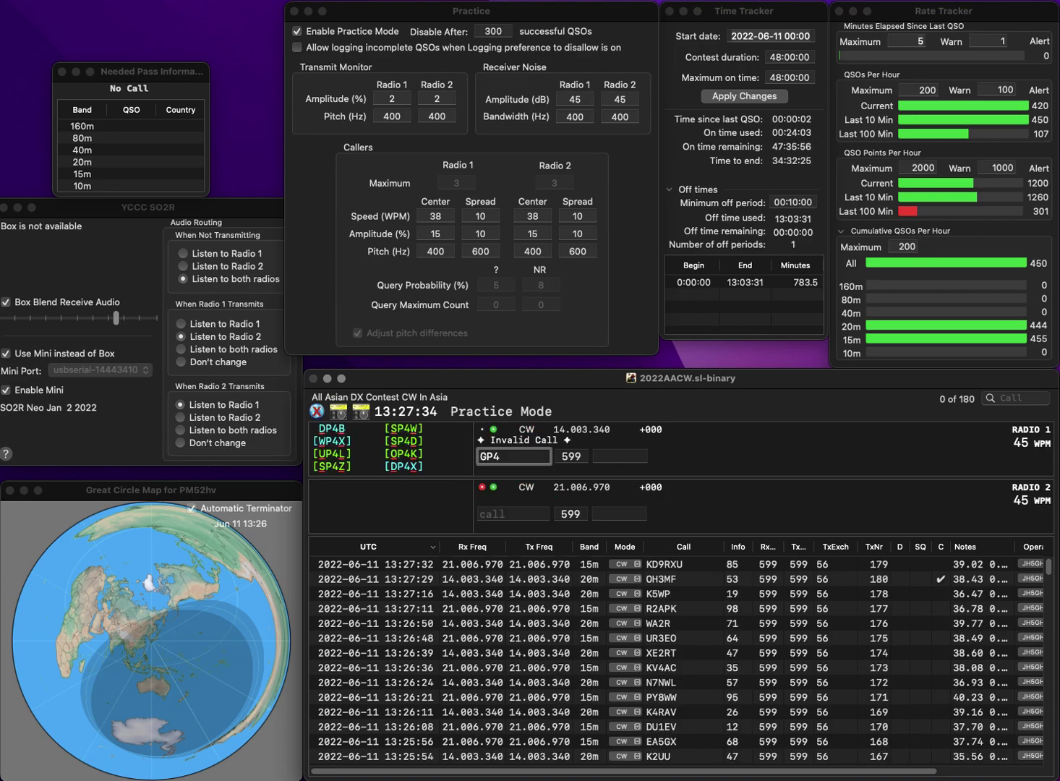
text(X)
key(Home)
key(Delete)
text(Z)
key(Return)
text(9MLD)
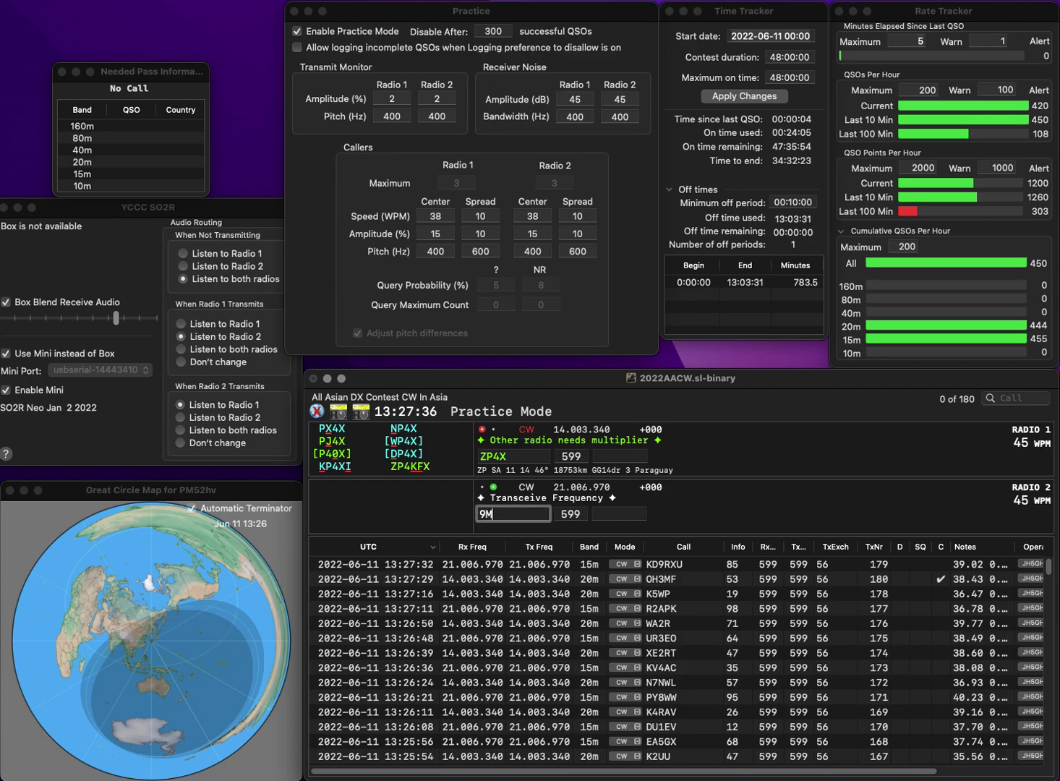
key(Home)
text(K)
key(Return)
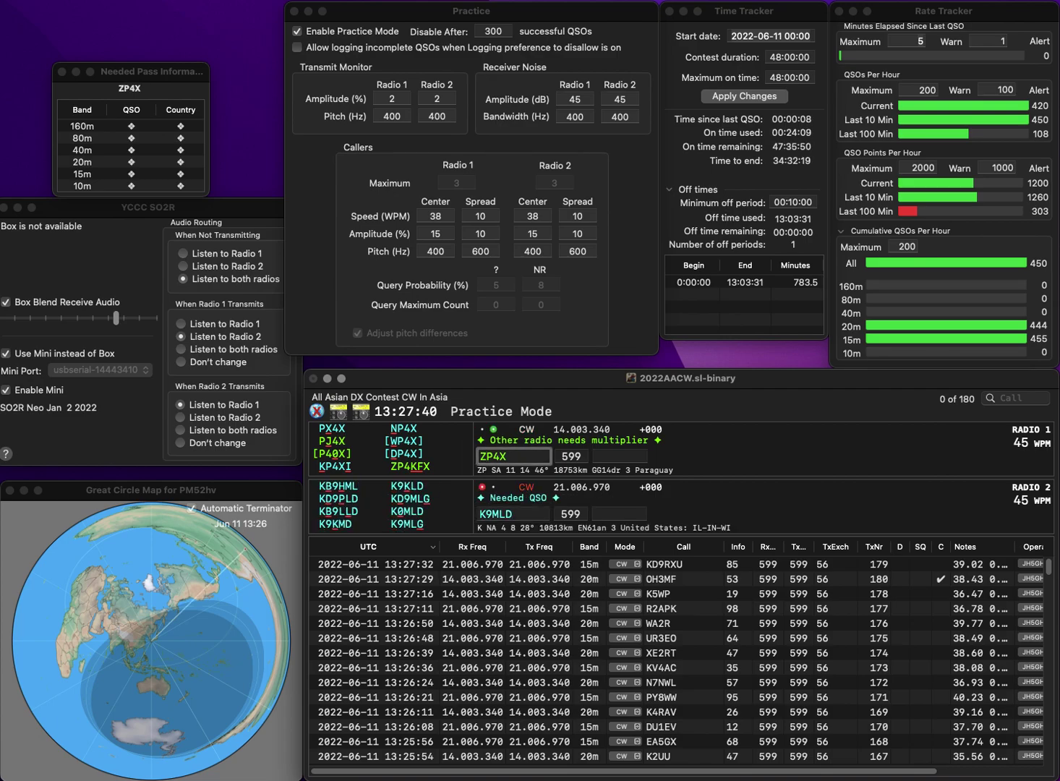
key(BackSpace)
text(KFX)
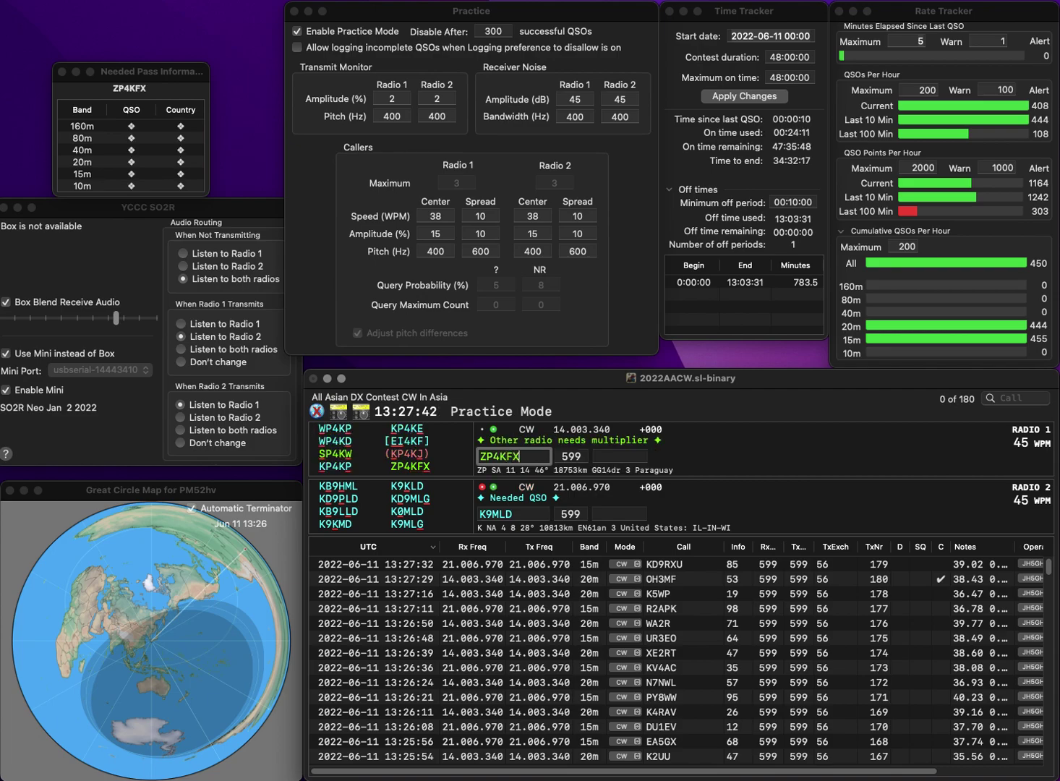
key(Return)
- Change the Radio 2 call sign to K0LD and send it again
key(space)
key(Left)
key(Left)
key(Left)
key(BackSpace)
text(0)
key(Delete)
key(Return)
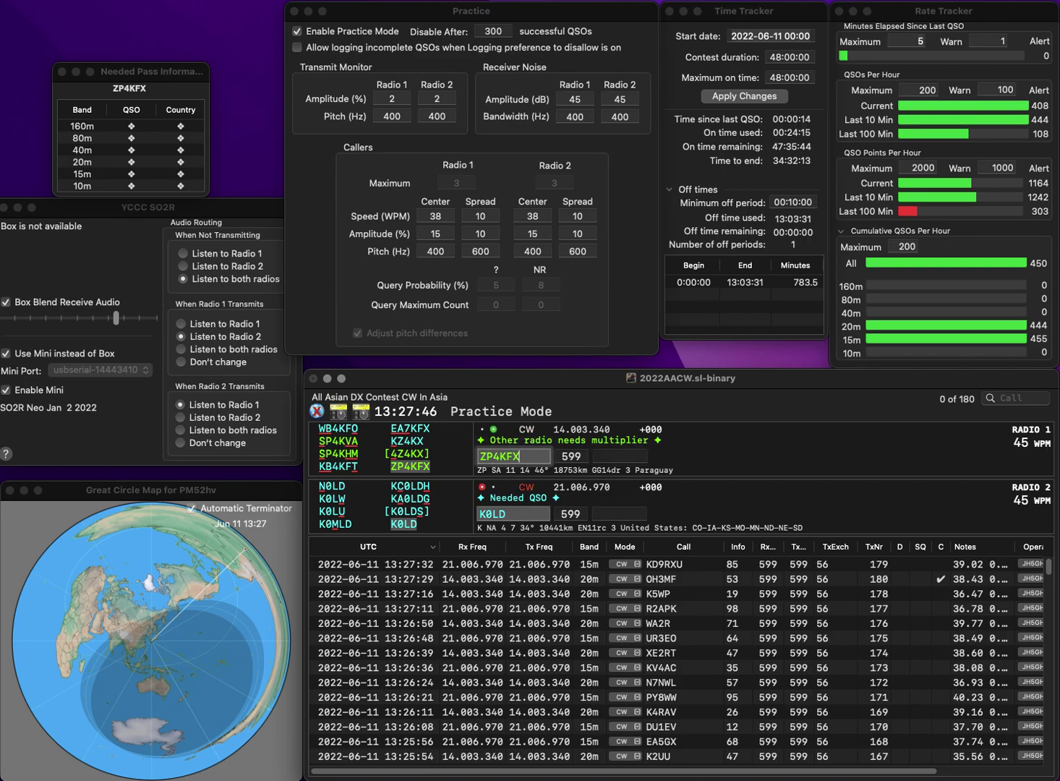
- Log ZP4KFX on Radio 1 with received exchange 67
key(space)
text(67)
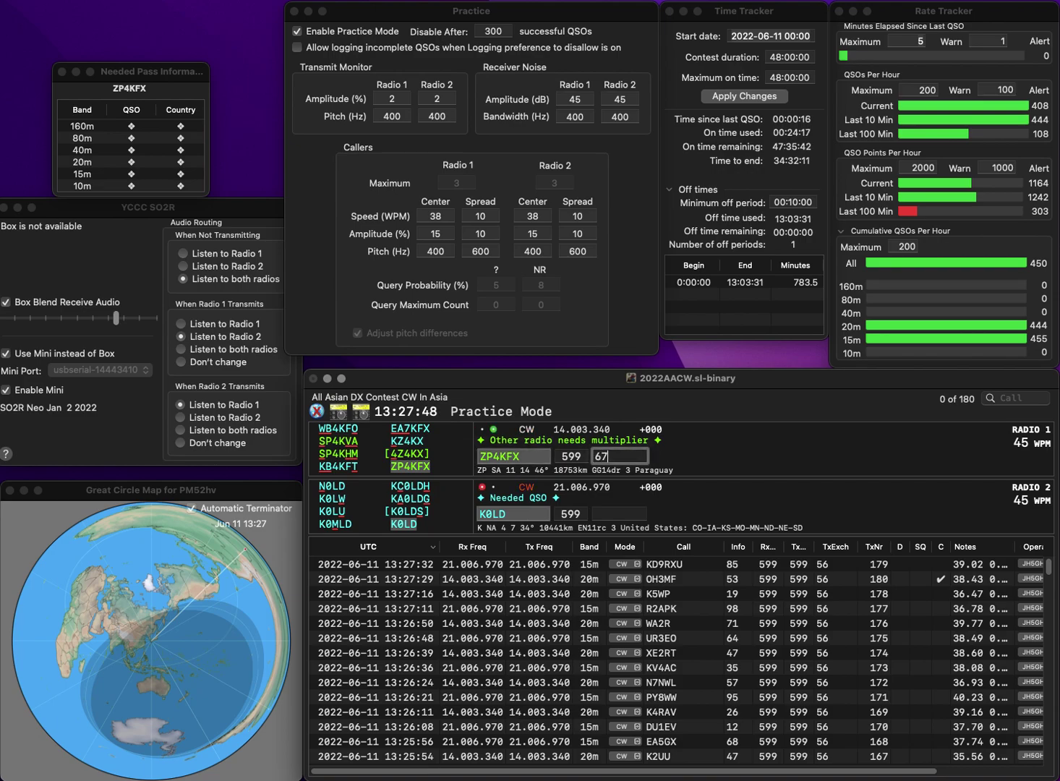
key(Return)
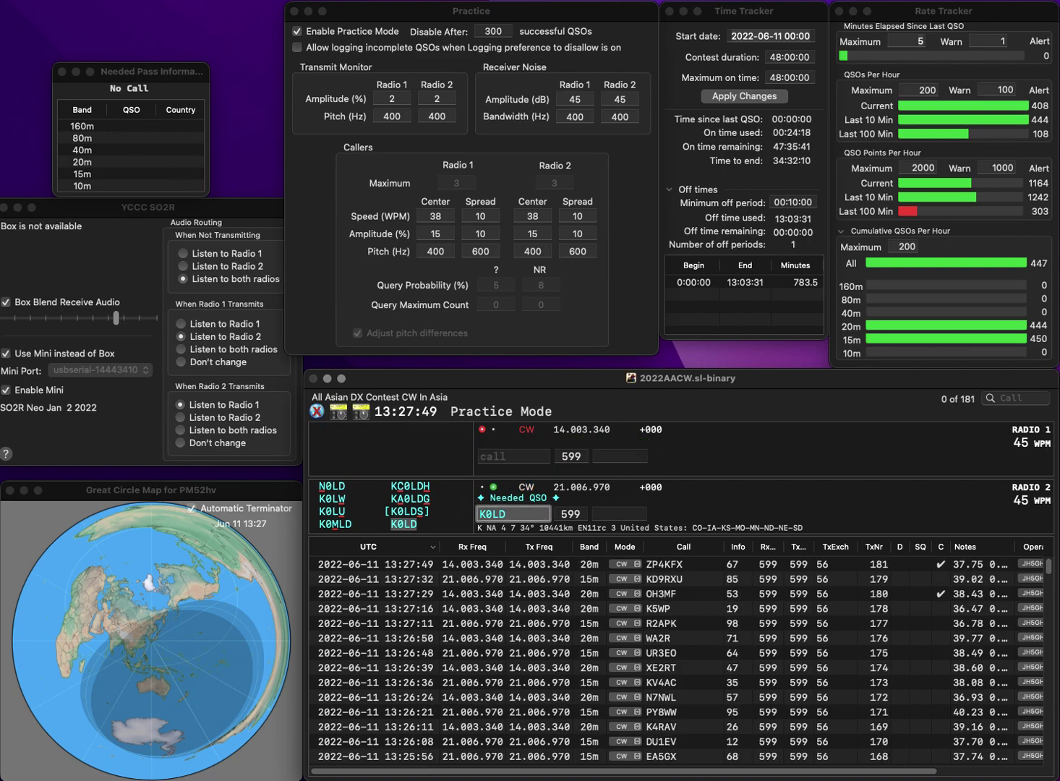
text(M)
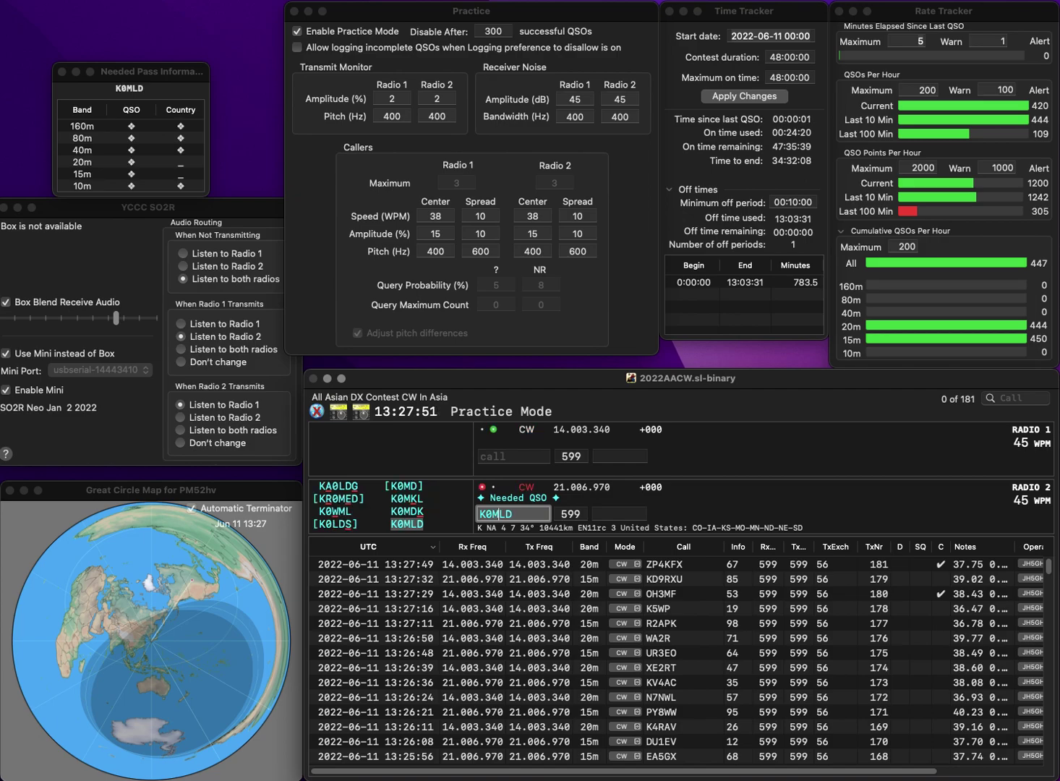
key(Return)
text(WB0ULX)
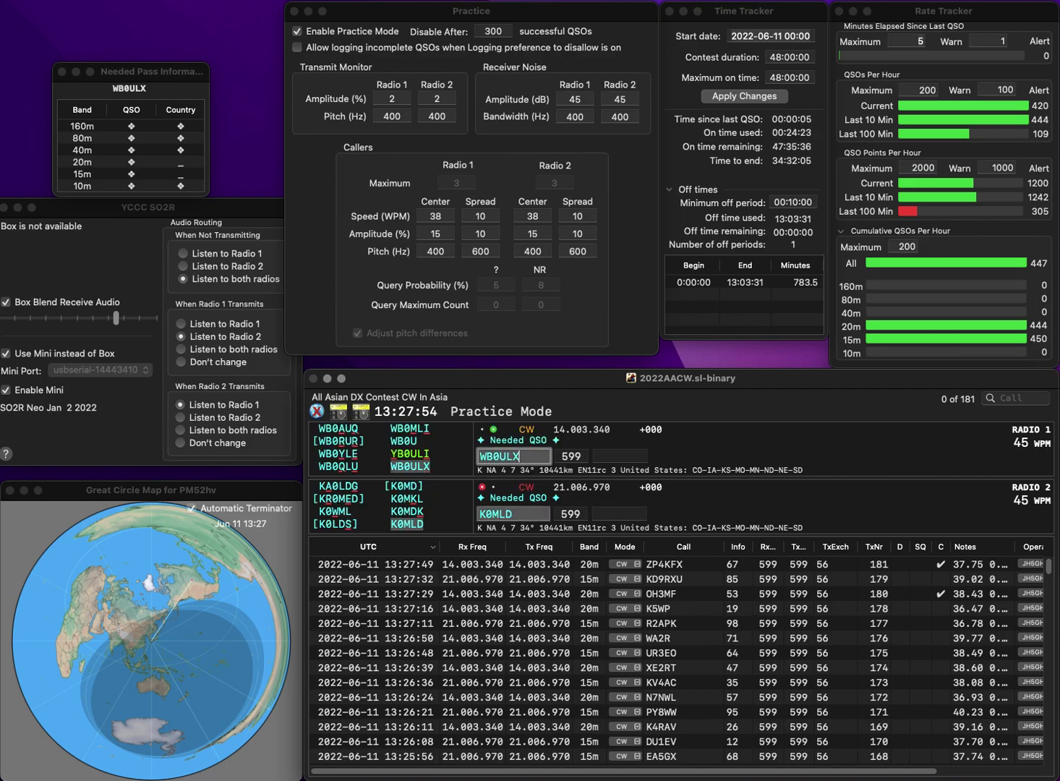
key(Return)
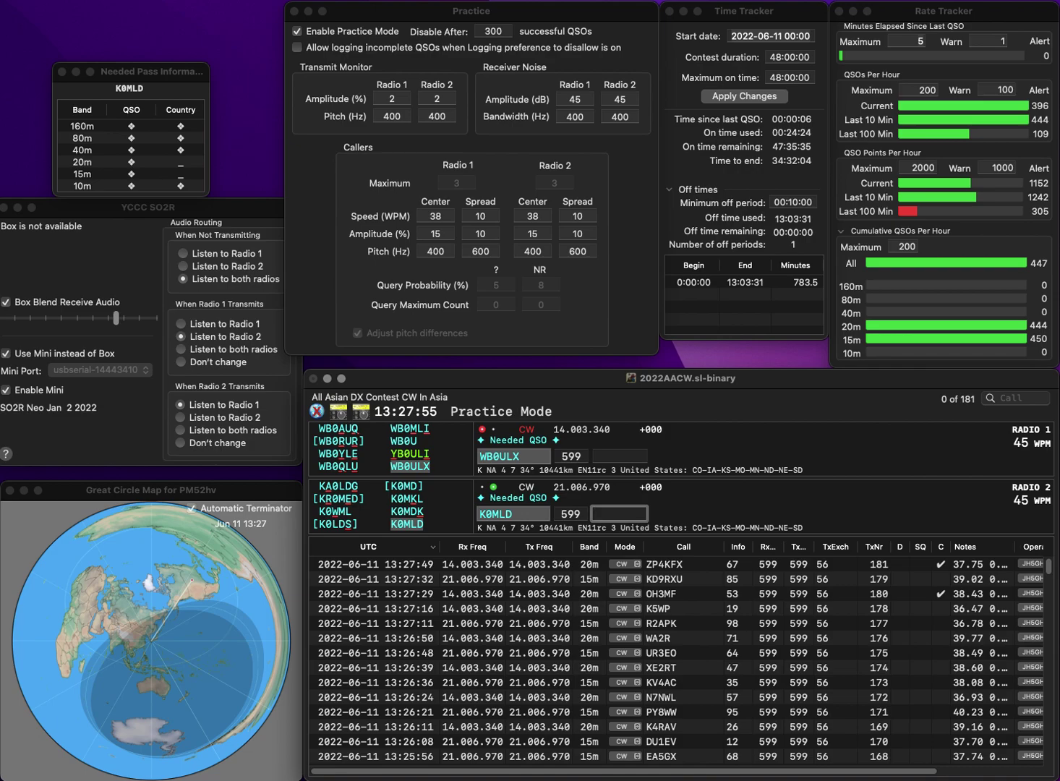
text(91)
key(Return)
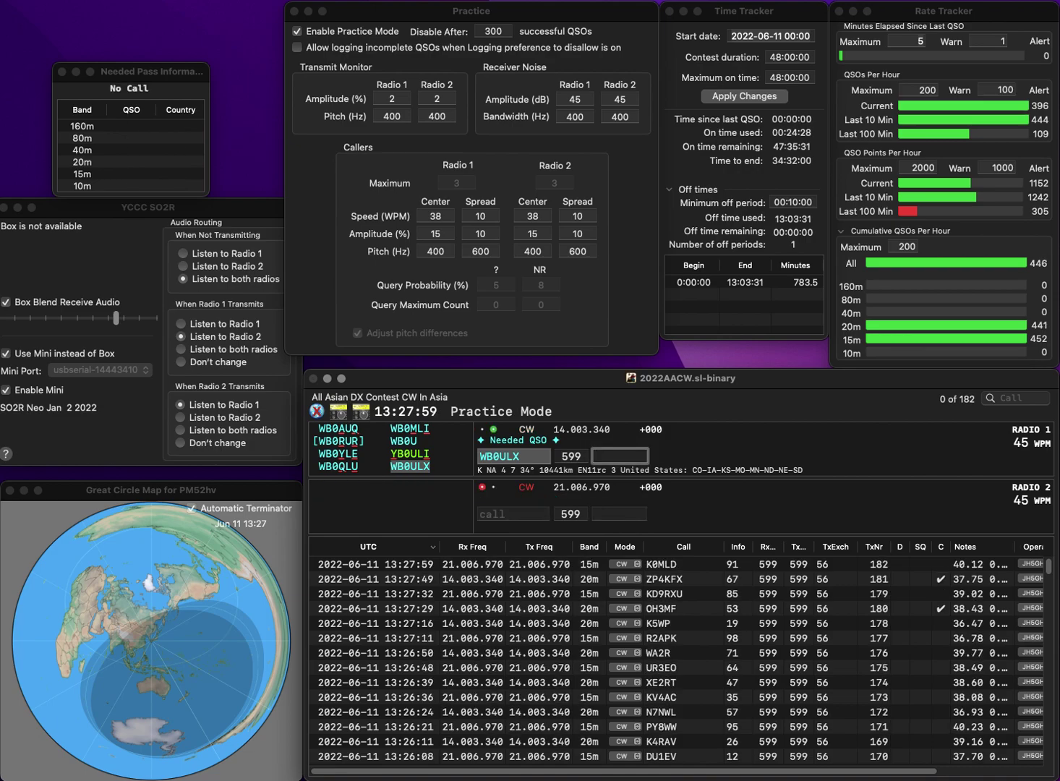
text(78)
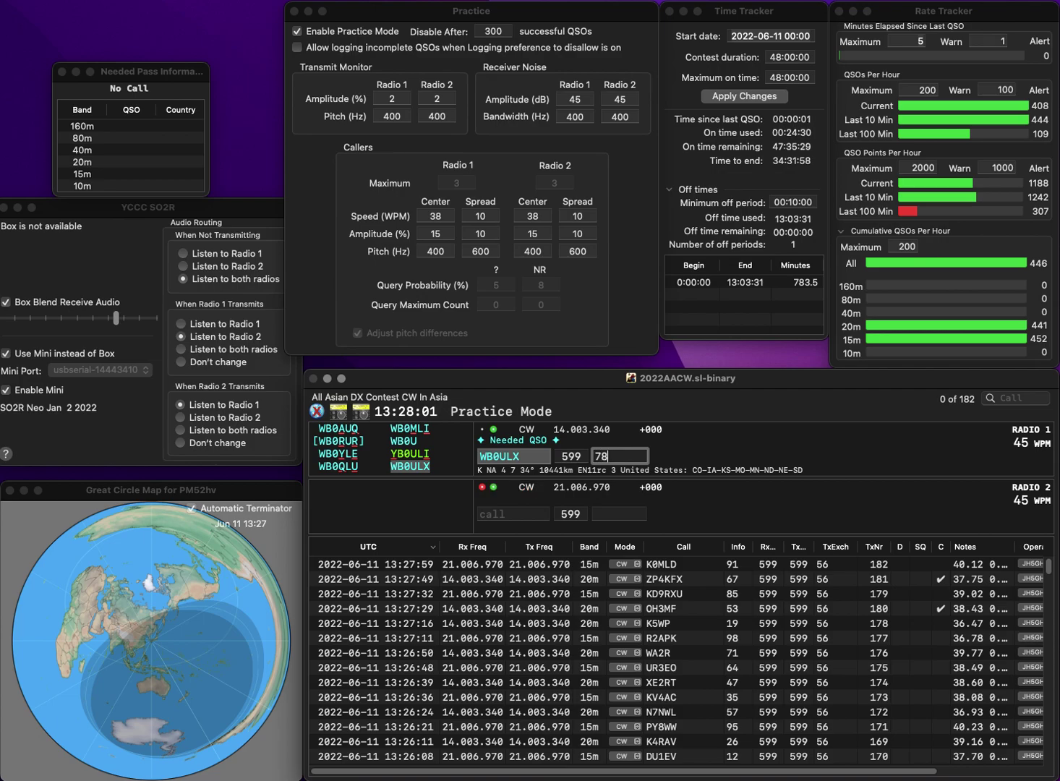
key(Return)
- Enter the Radio 2 caller as DB7OB and answer the station
text(B70)
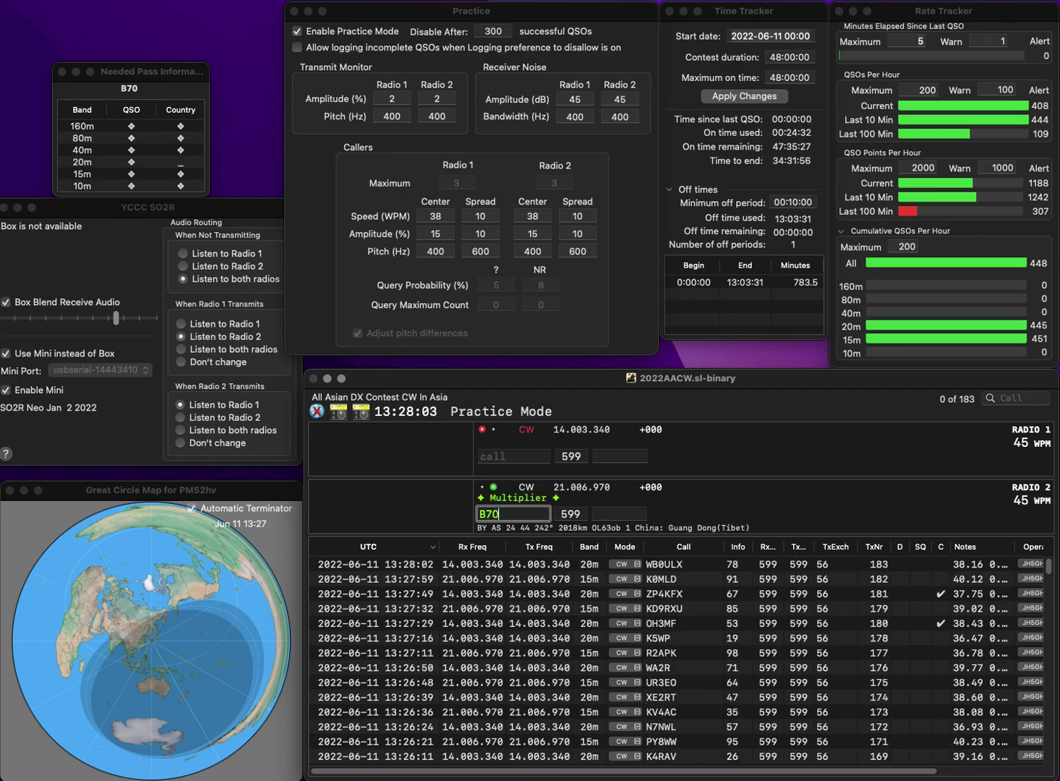
text(B)
key(super+Left)
text(D)
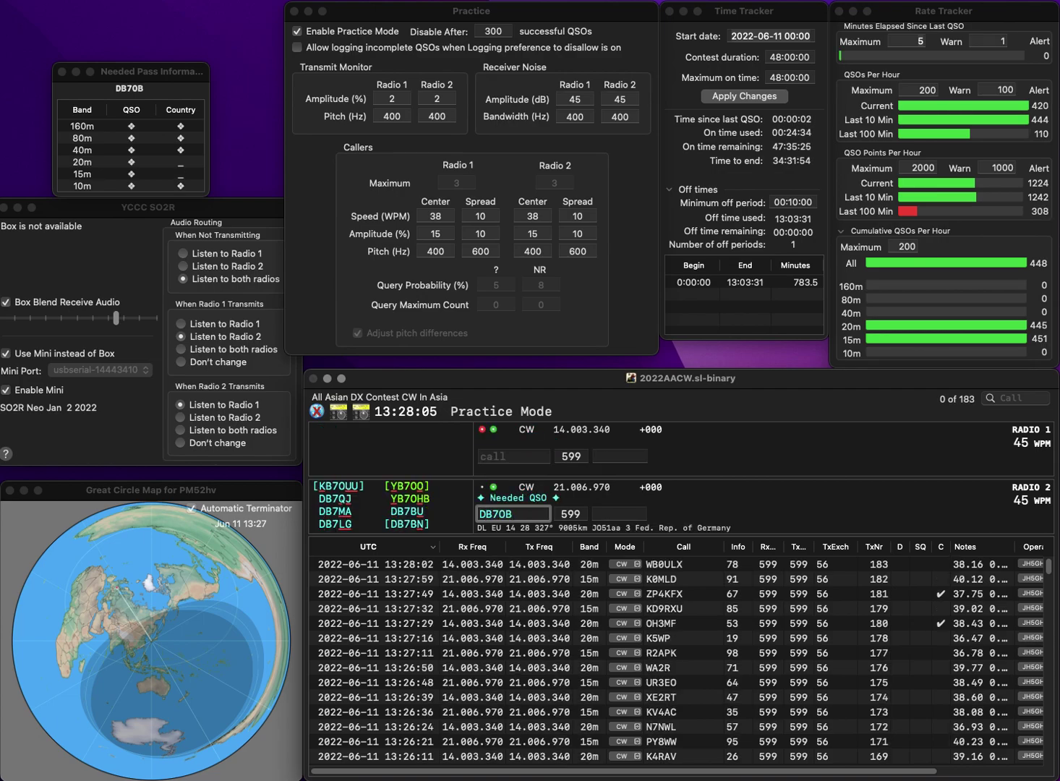
key(Return)
key(Return)
key(Return)
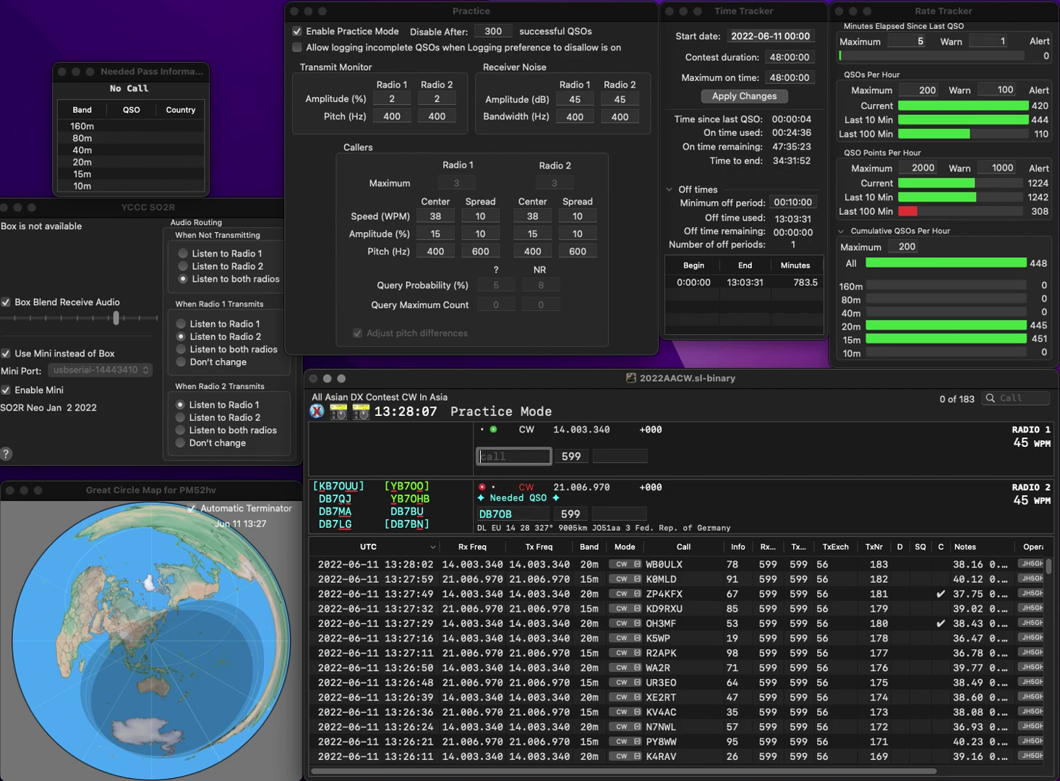
text(ON4LY)
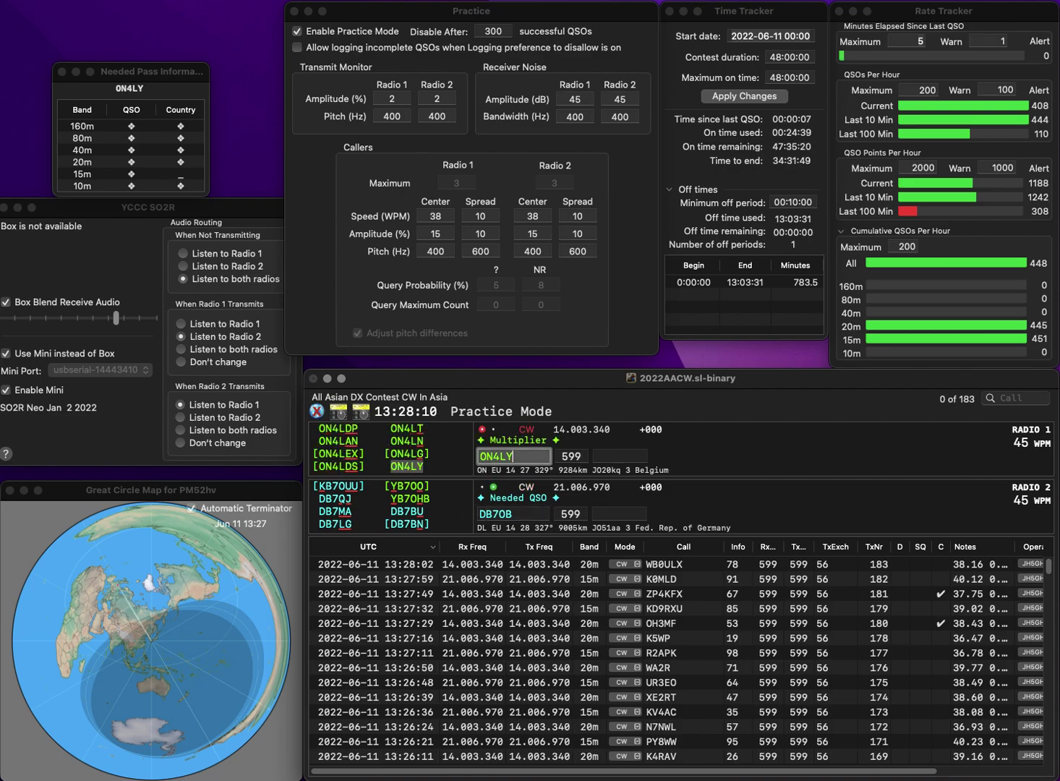
key(grave)
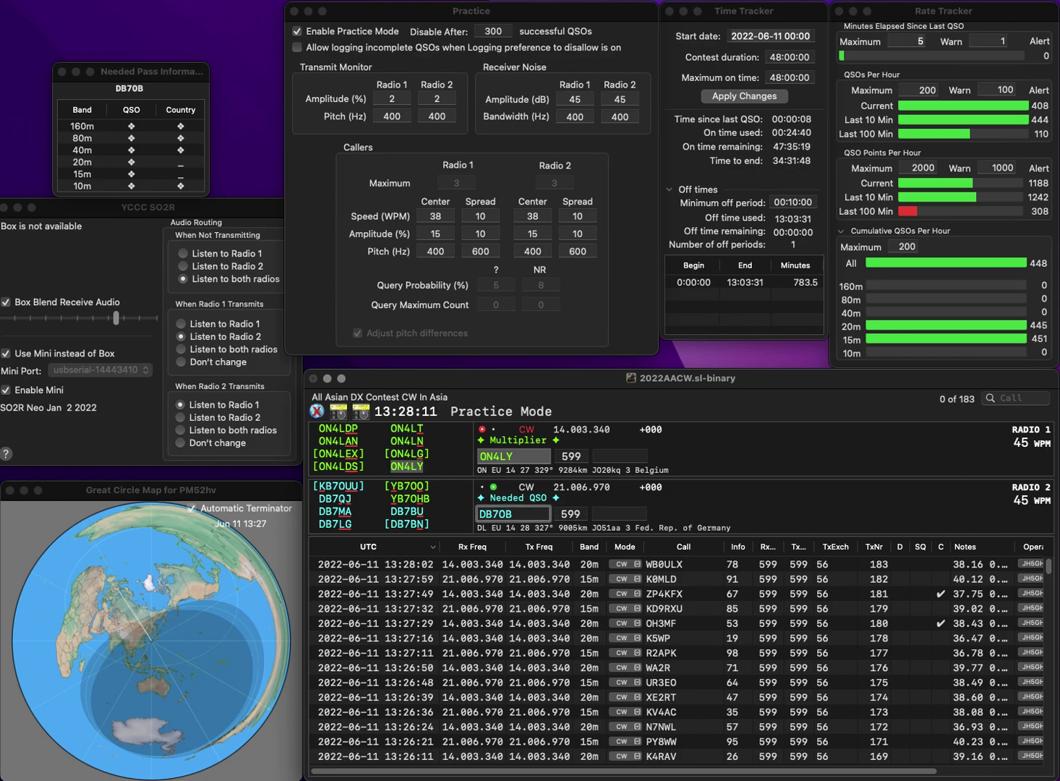
key(BackSpace)
key(Right)
text(D)
key(Return)
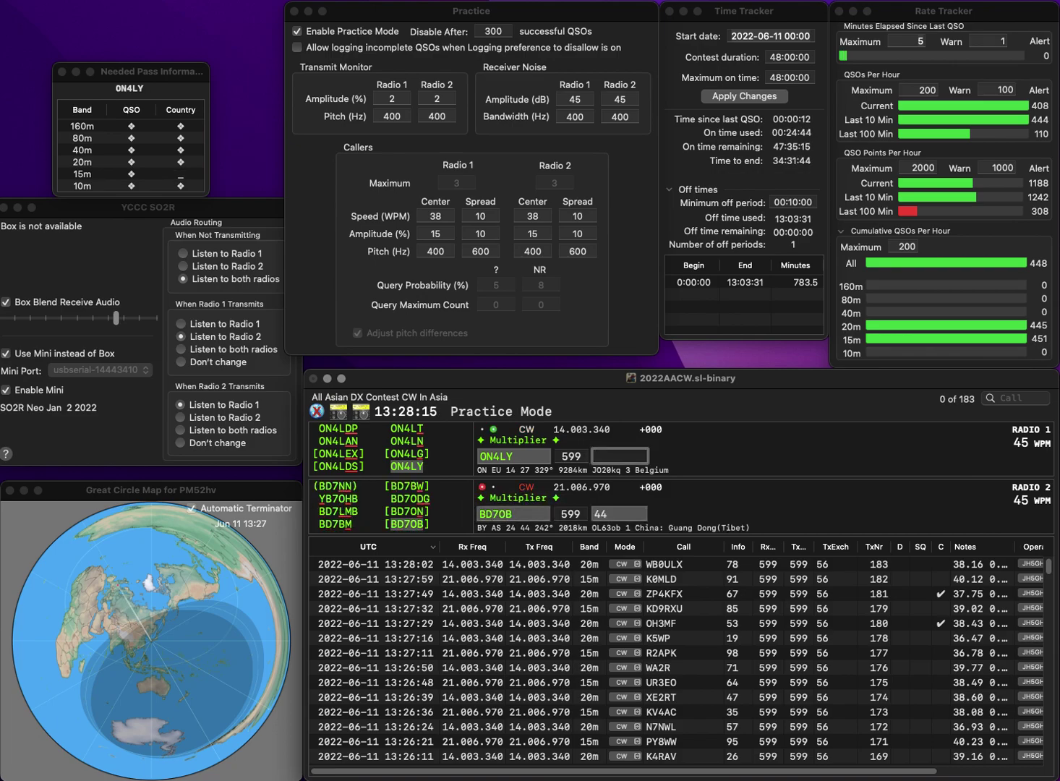
- Log ON4LY with received exchange 21 and BD7OB with received exchange 32
text(21)
key(Return)
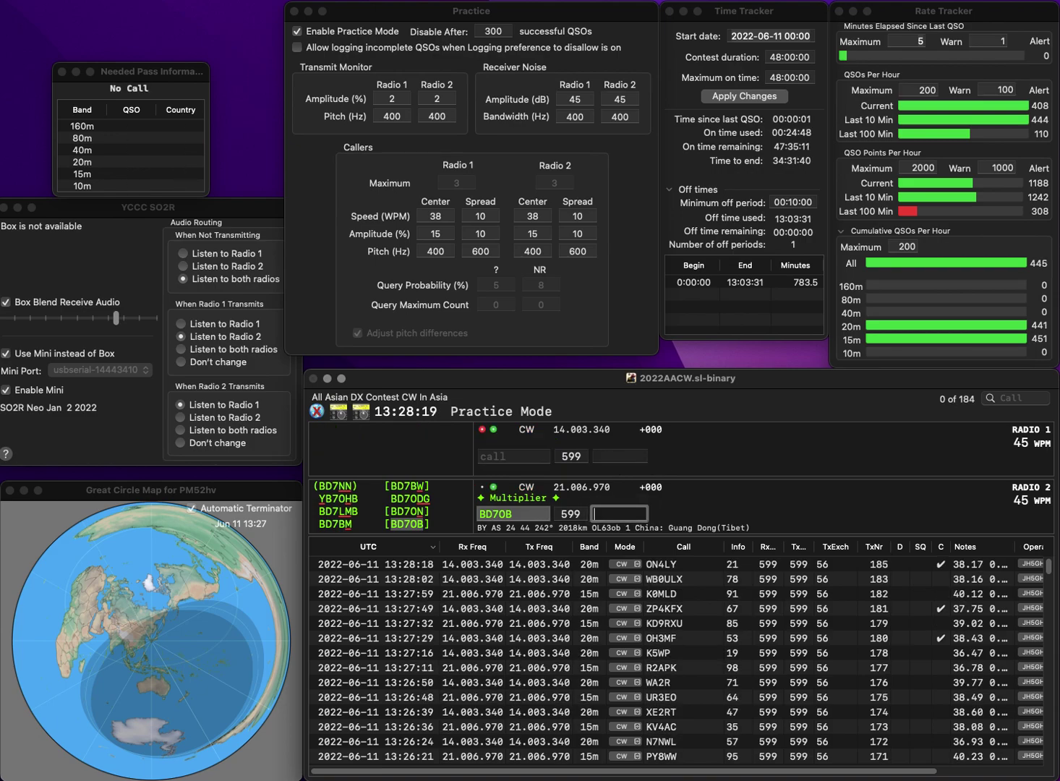
key(Return)
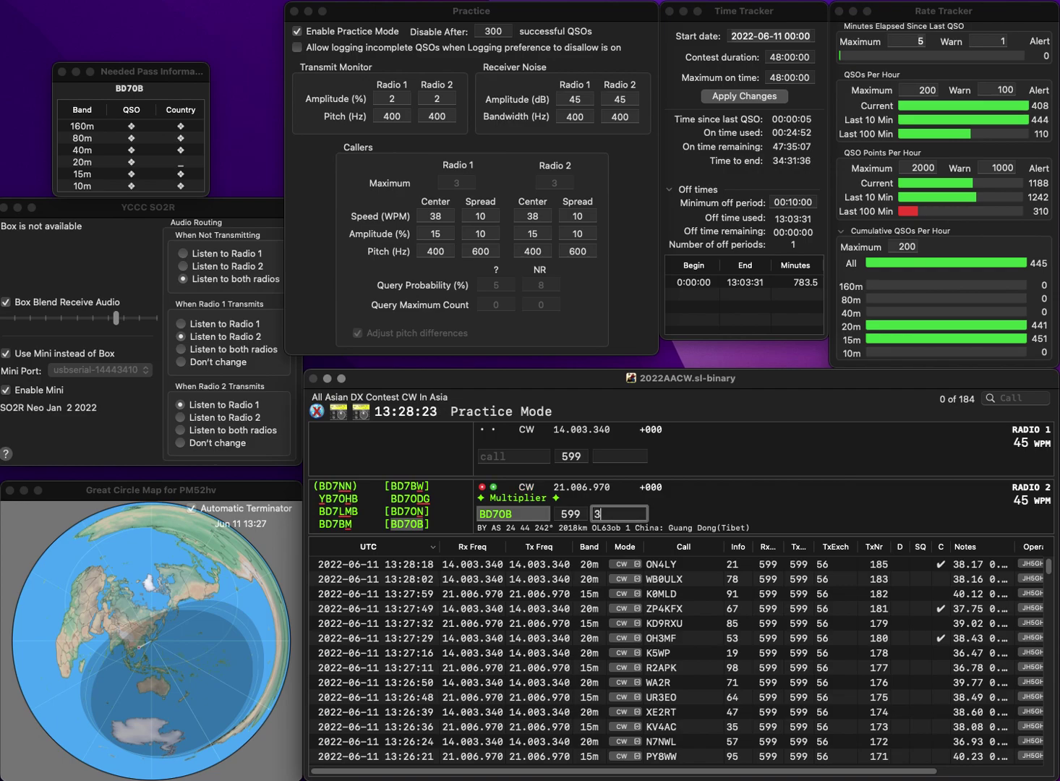
text(2)
key(Return)
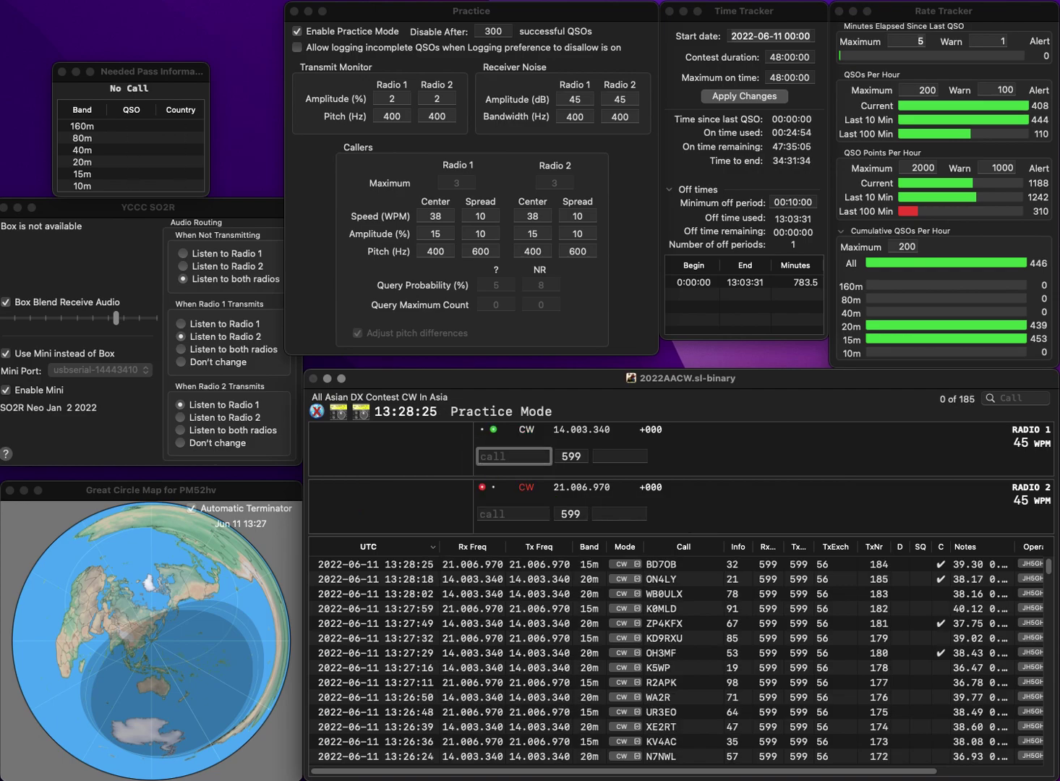
- Send the partial calls 5M on Radio 1 and WB4Y on Radio 2
text(5M)
key(Return)
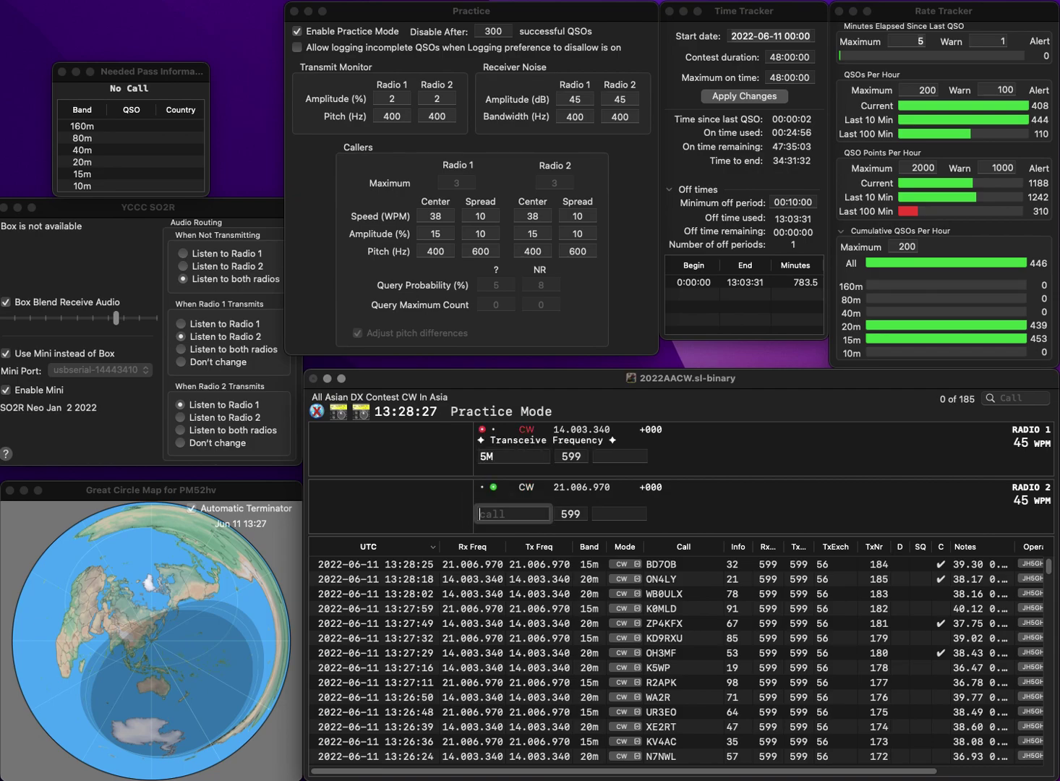
text(WB4Y)
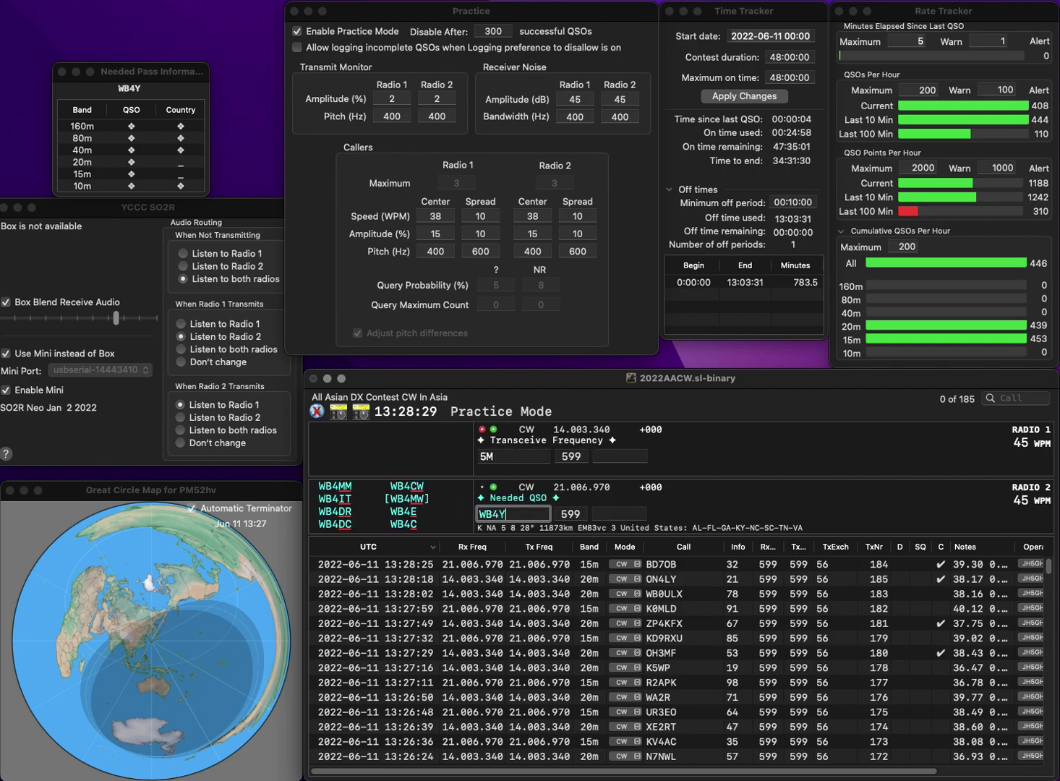
key(Return)
- Complete the call signs as SF5M on Radio 1 and WB4YAL on Radio 2 and answer both stations
text(S)
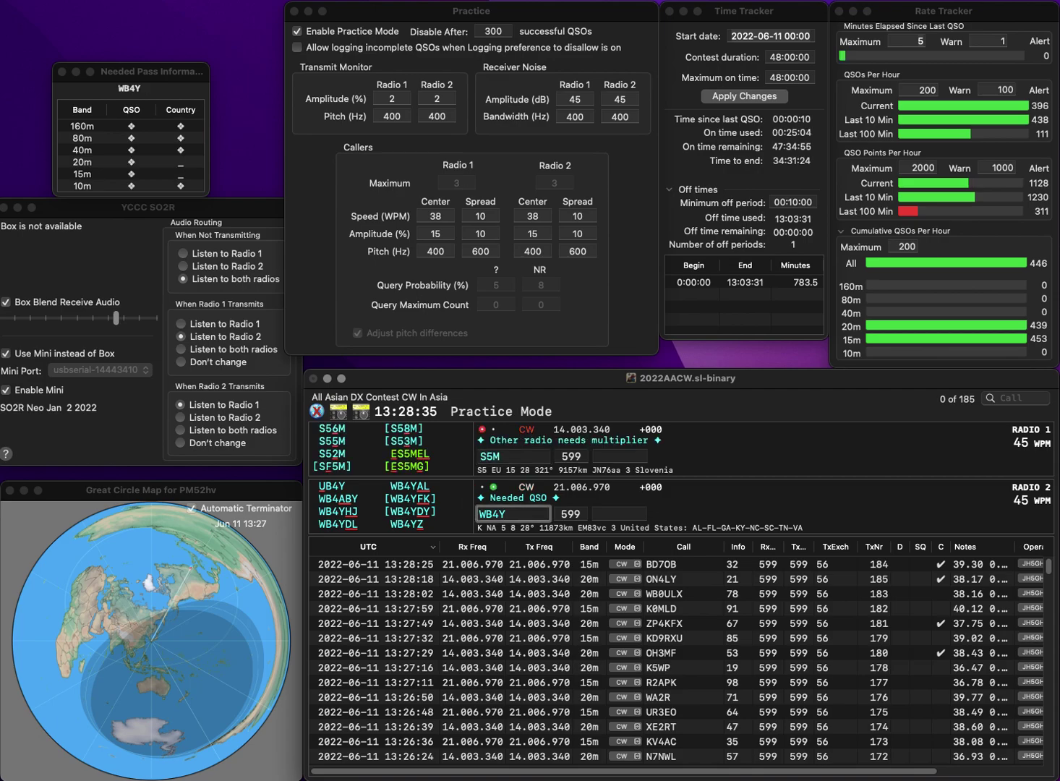
text(AL)
key(Return)
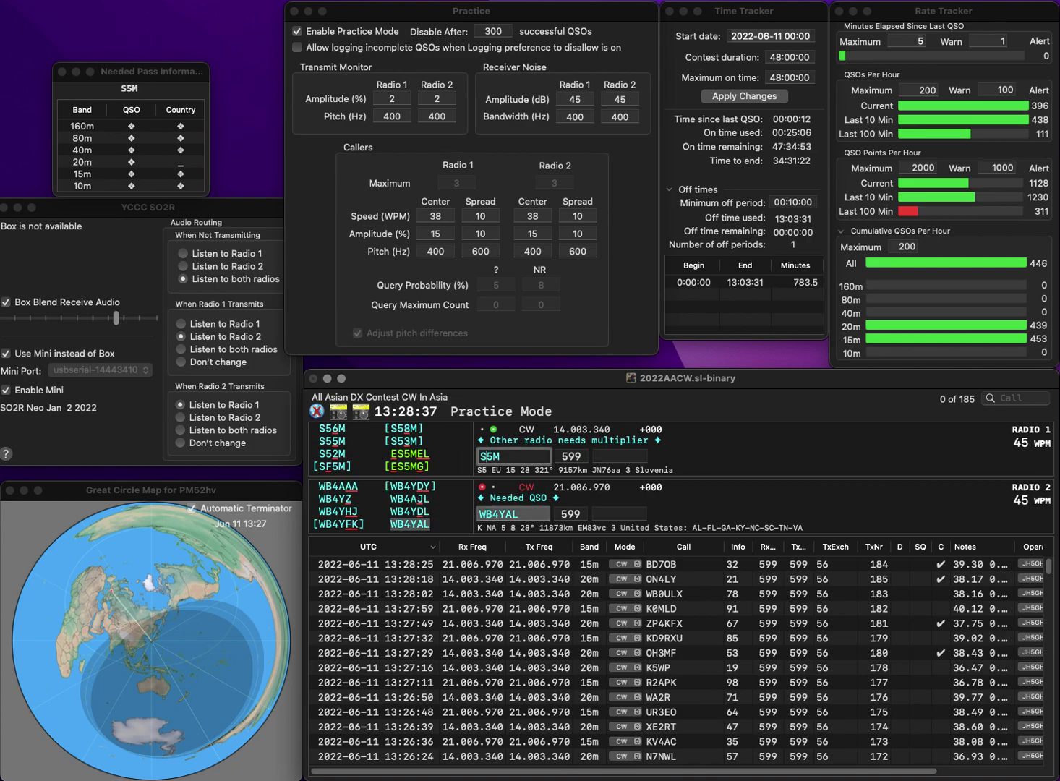
text(F)
key(Return)
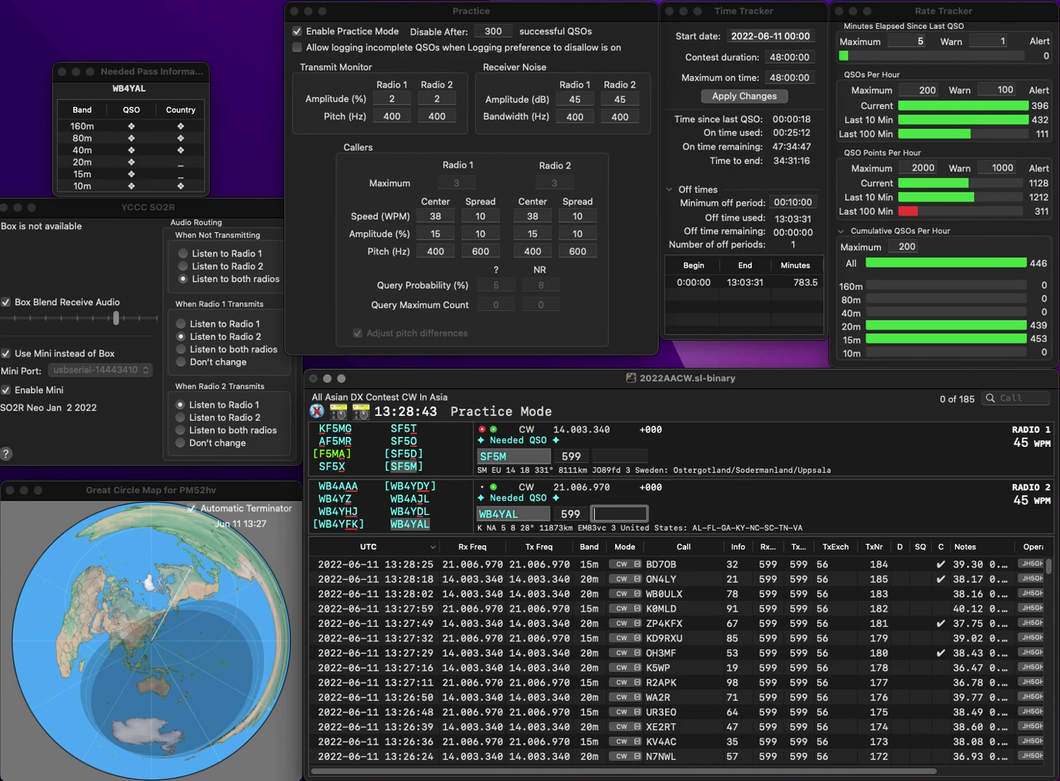
- Log WB4YAL with received exchange 85 and SF5M with received exchange 80
text(85)
key(Return)
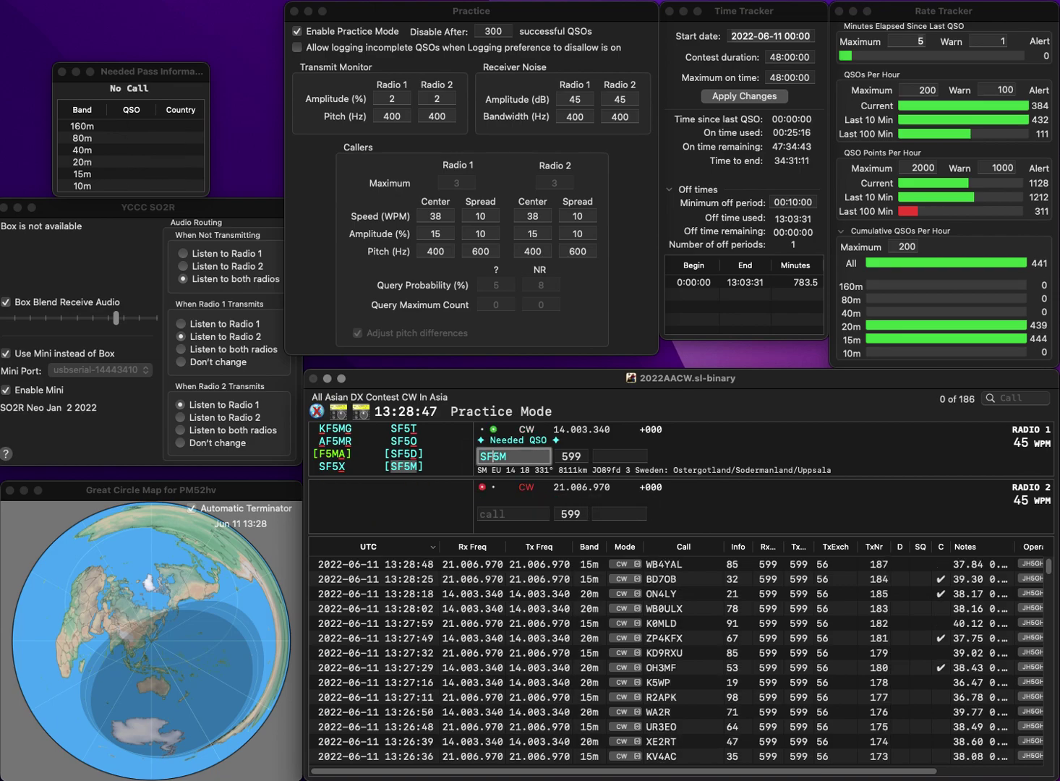
text(8)
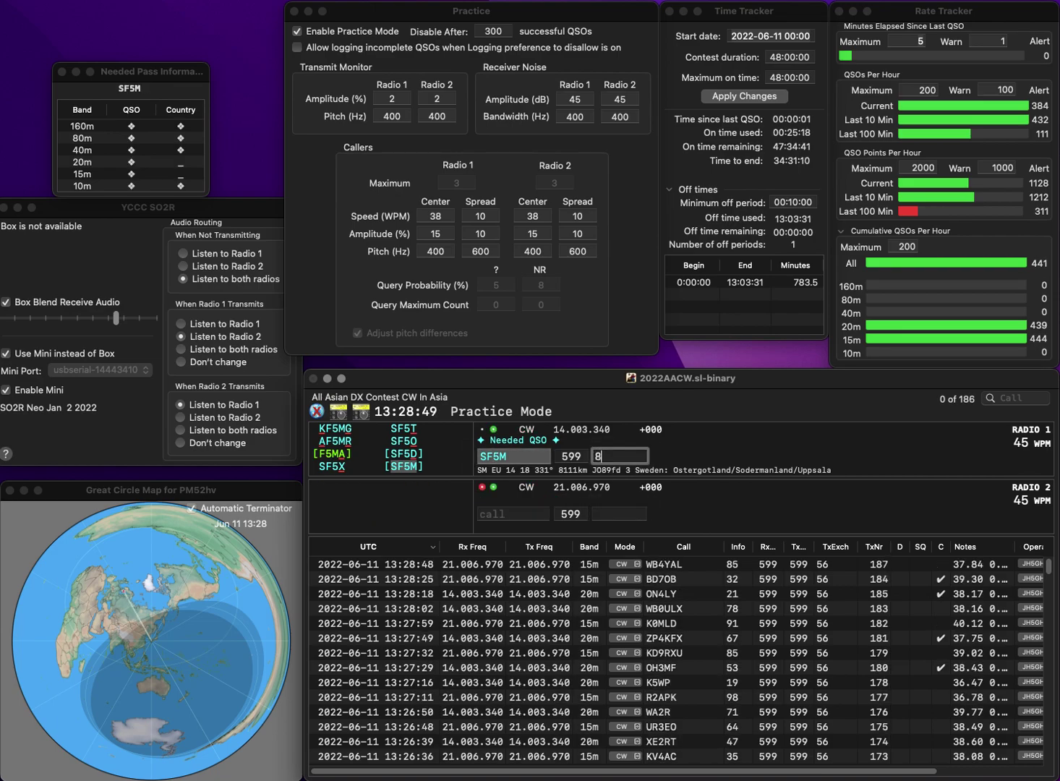
text(0)
key(Return)
text(0KY)
key(Home)
text(K)
key(Return)
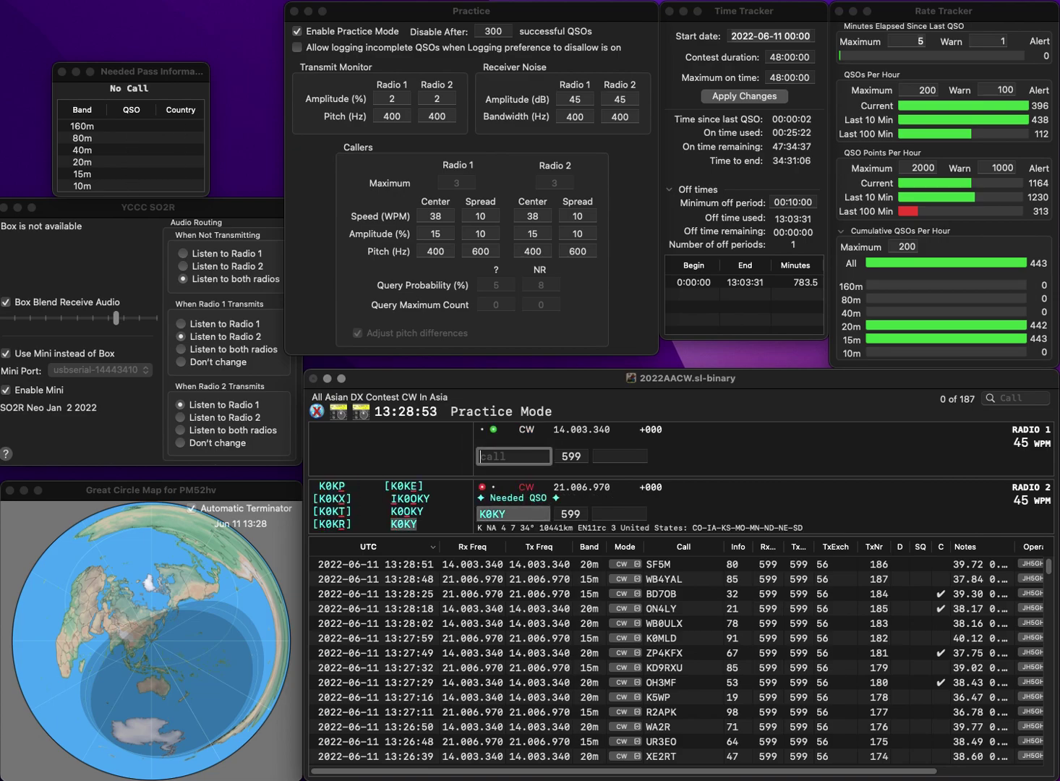
text(KI7OAL)
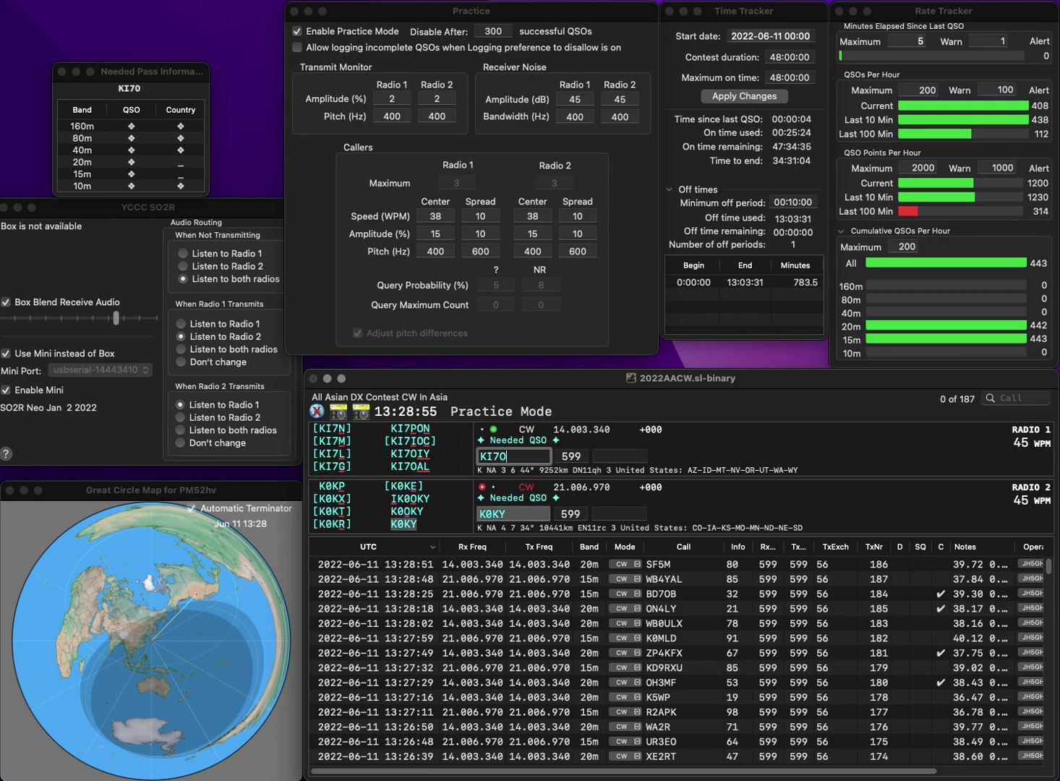
key(Return)
key(Tab)
key(Tab)
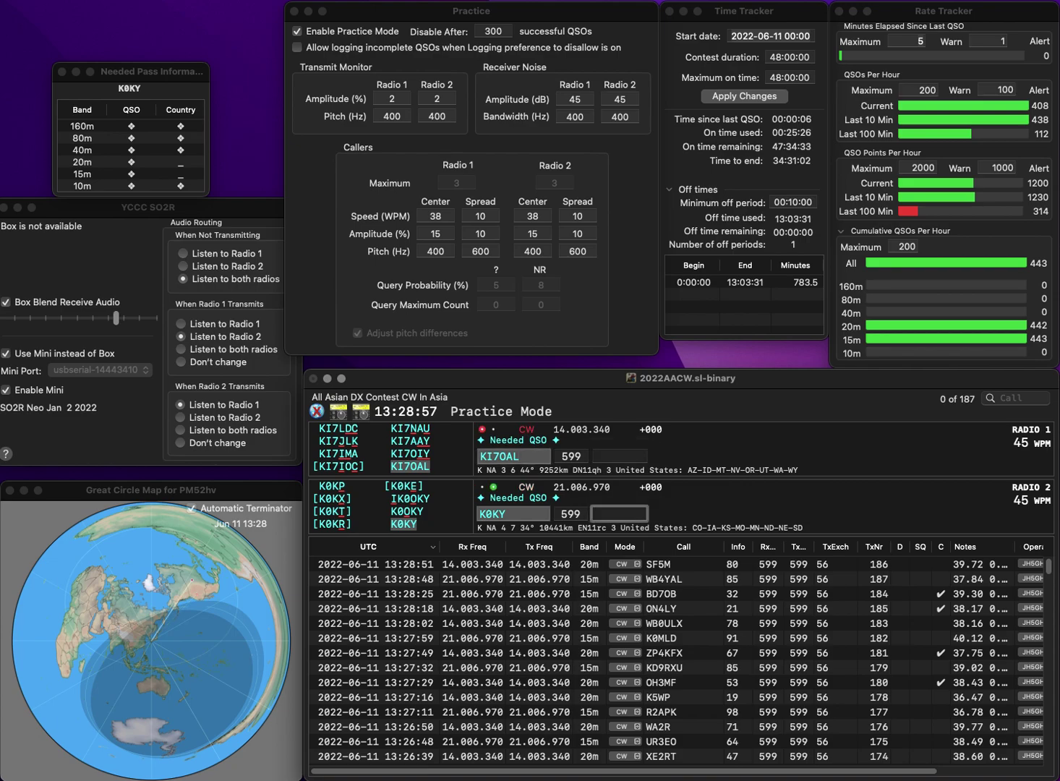
text(36)
key(Return)
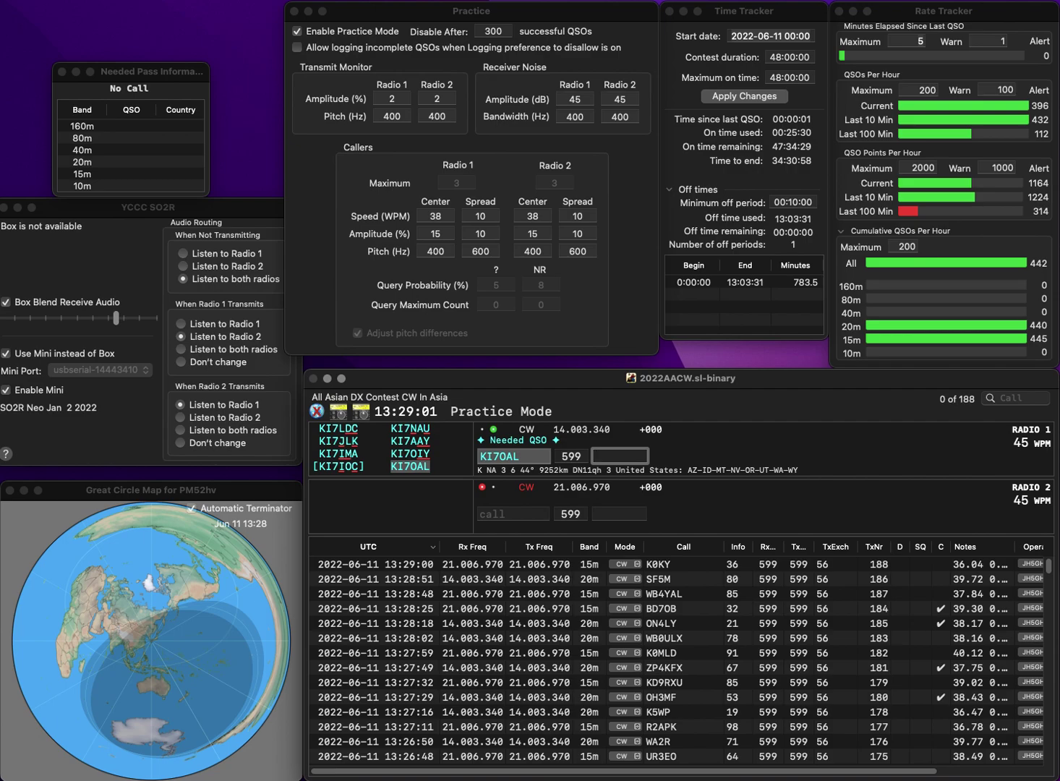
text(75)
key(Return)
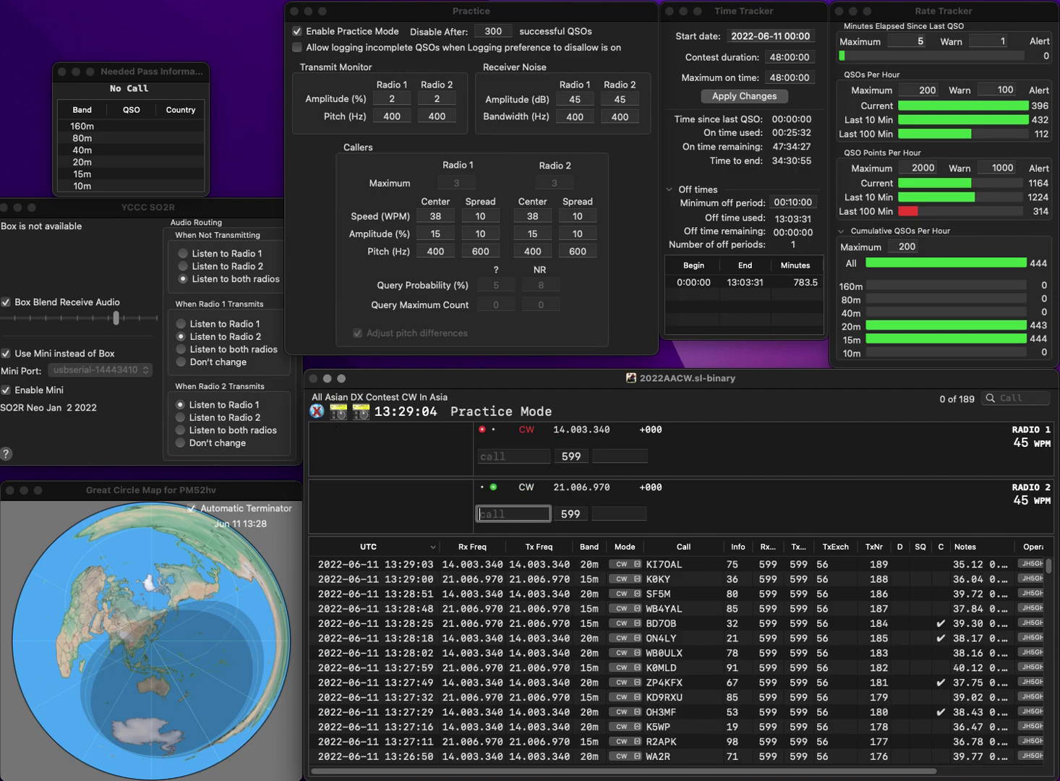
text(EZ0SPA)
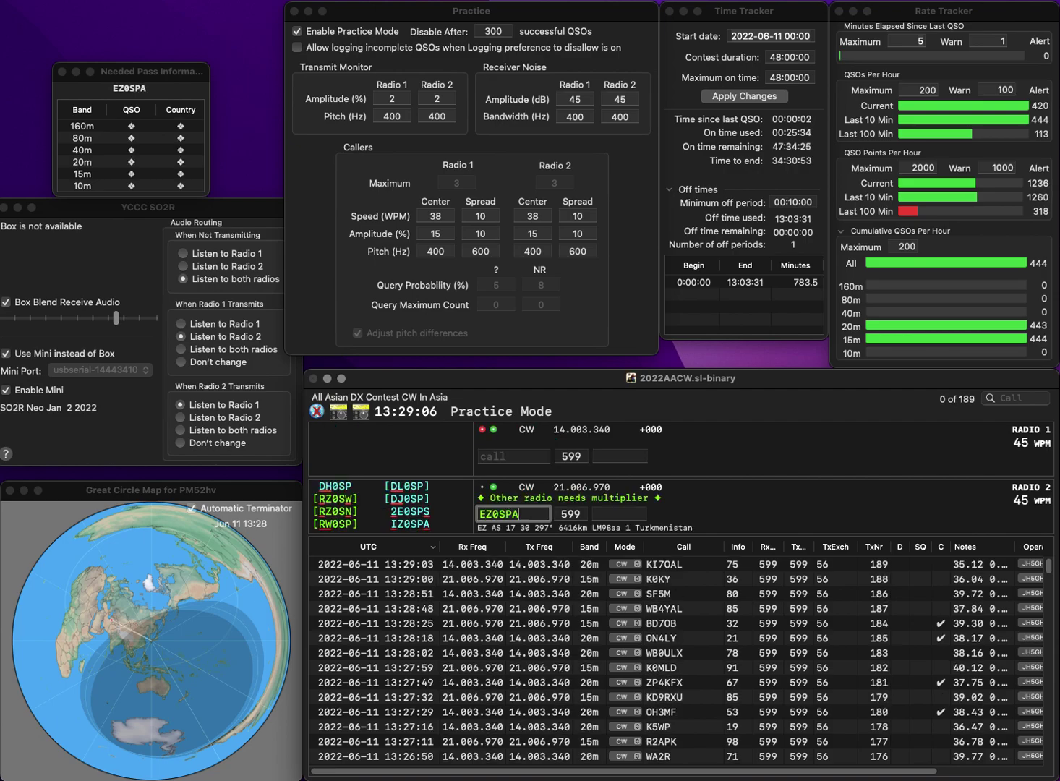
key(Home)
key(Delete)
text(I)
key(Return)
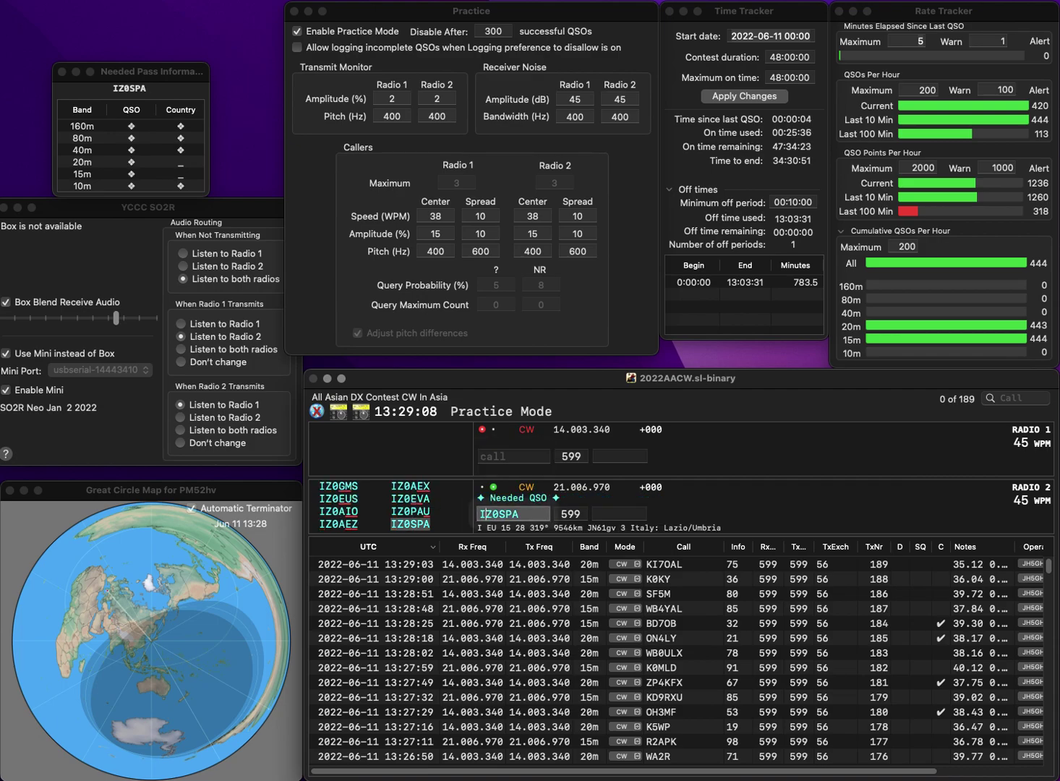
- Answer R1ZM on Radio 1 and enter 57 as its received exchange
text(R1ZM)
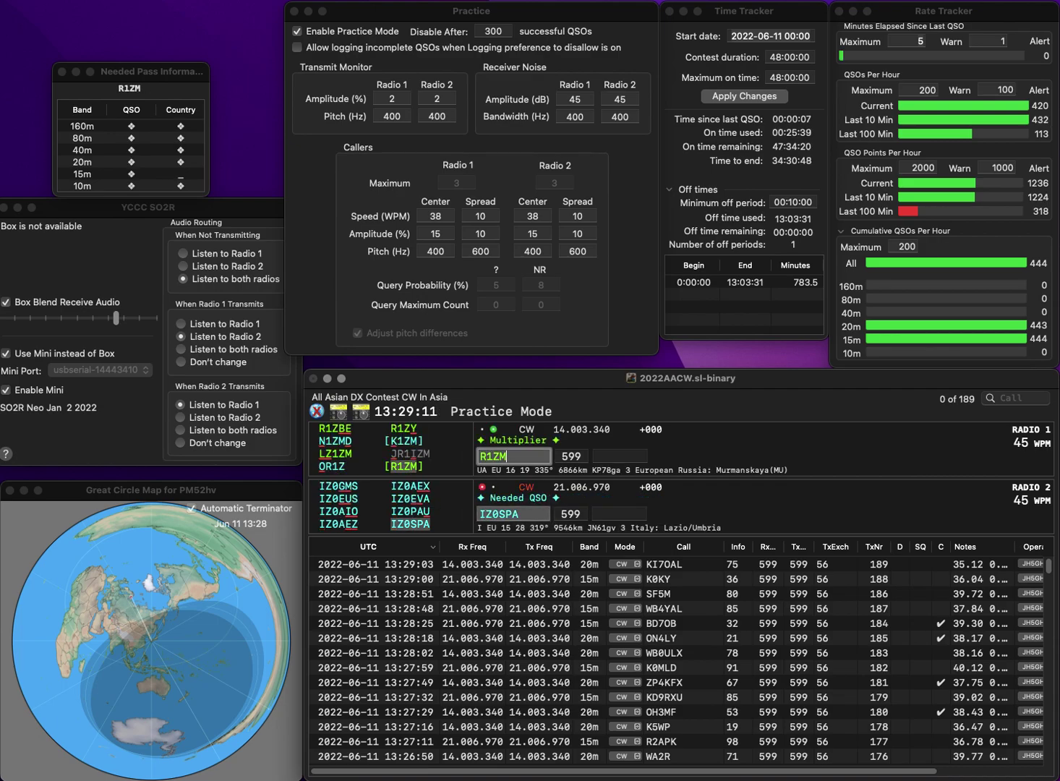
key(Tab)
text(57)
key(Return)
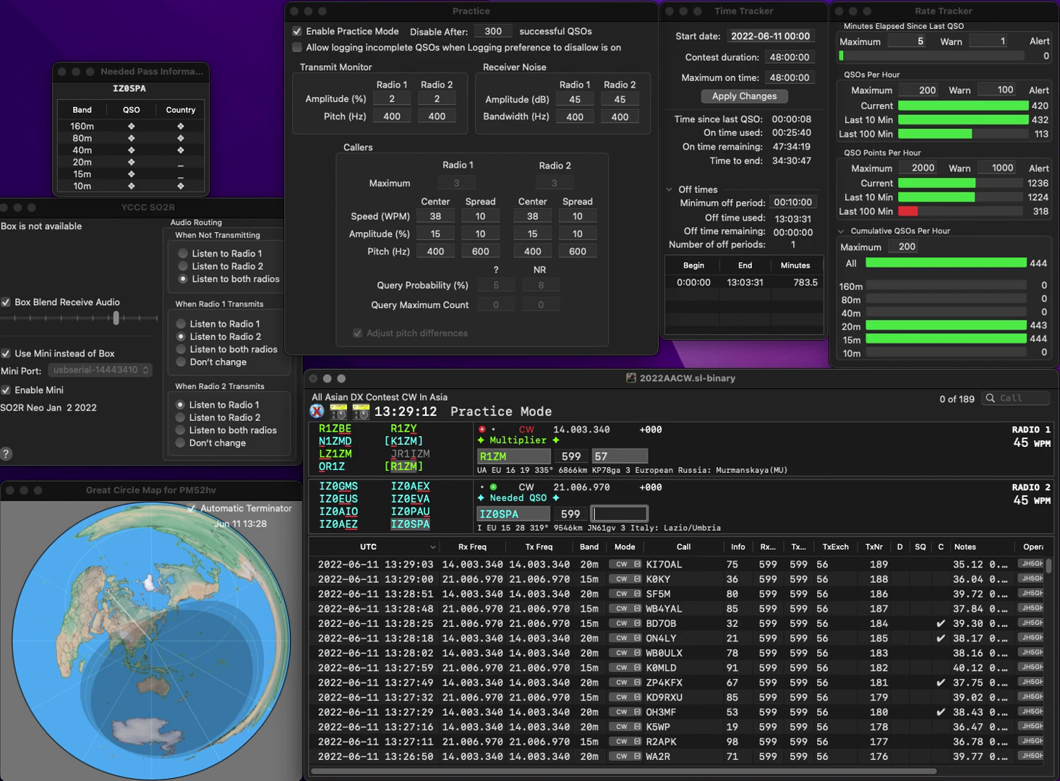
text(60)
key(Return)
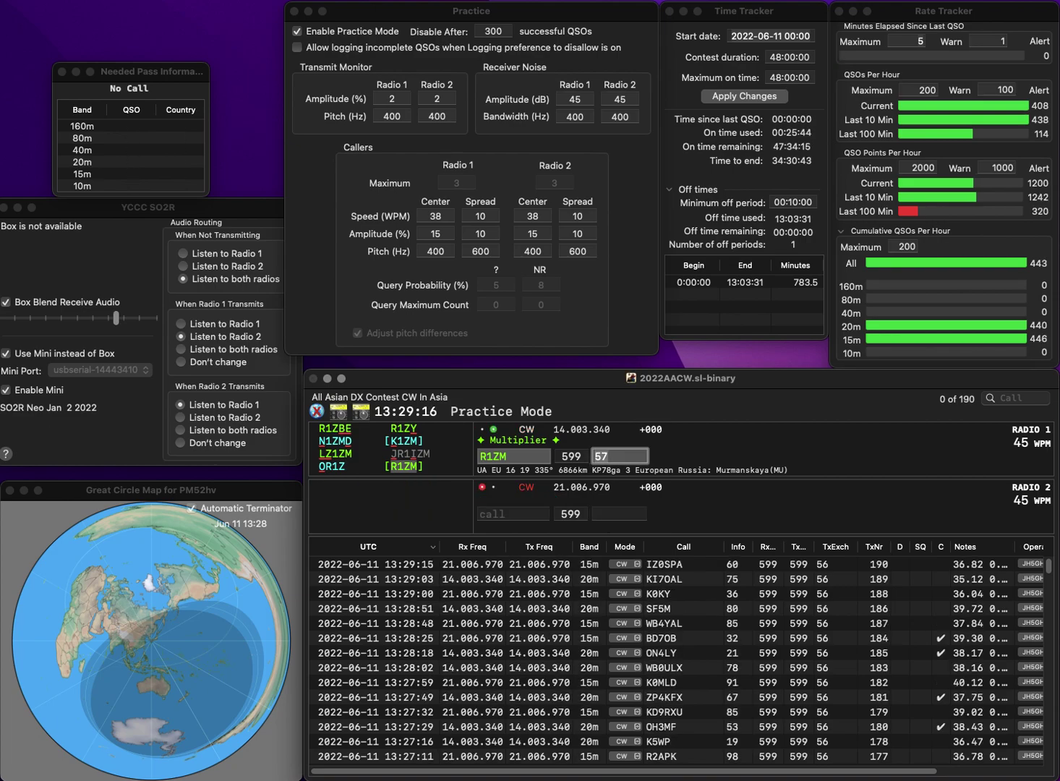
key(BackSpace)
text(84)
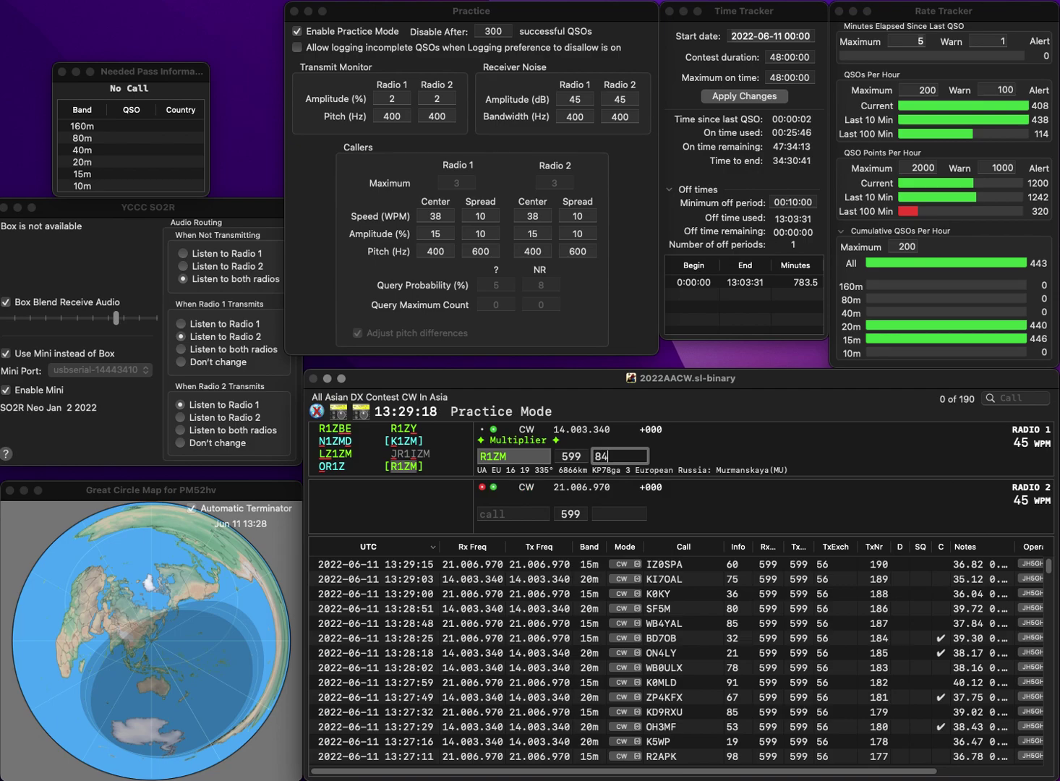
key(Return)
text(B8B)
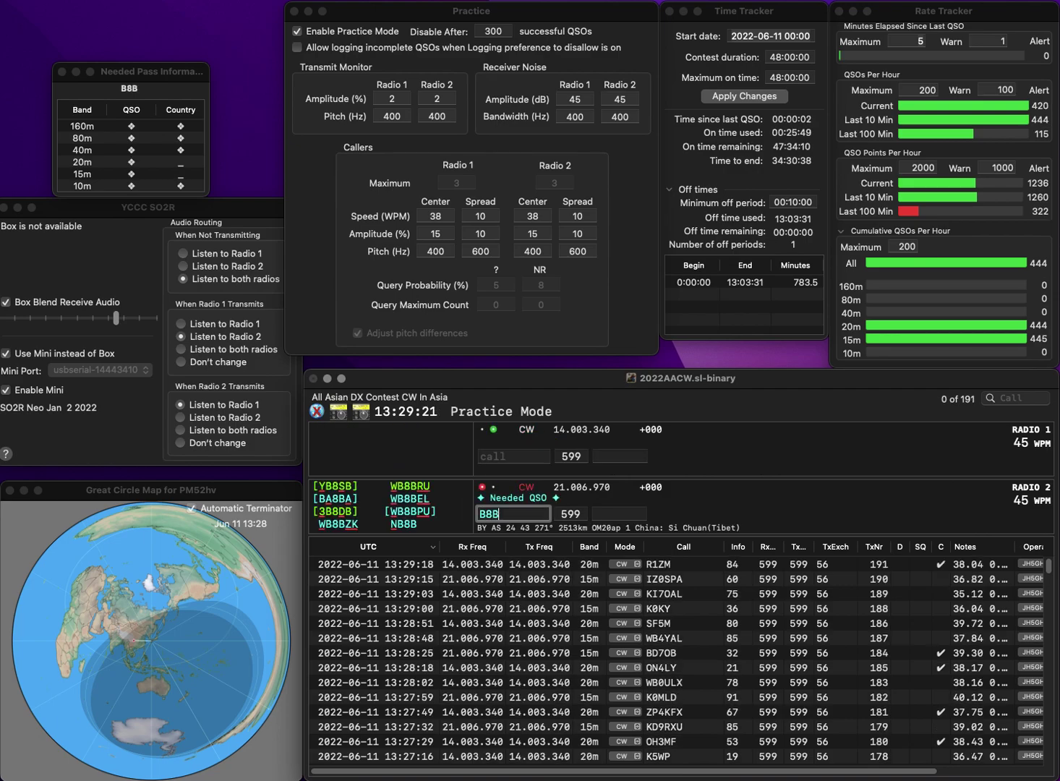
key(Return)
text(R5FQ)
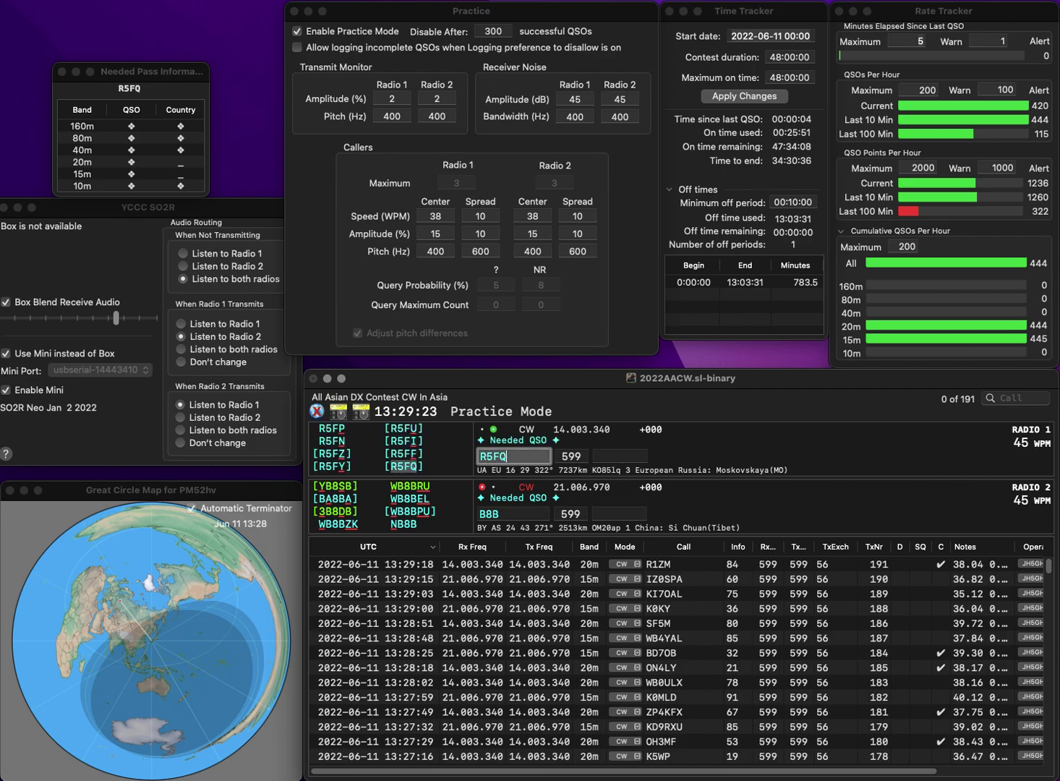
key(Return)
key(Escape)
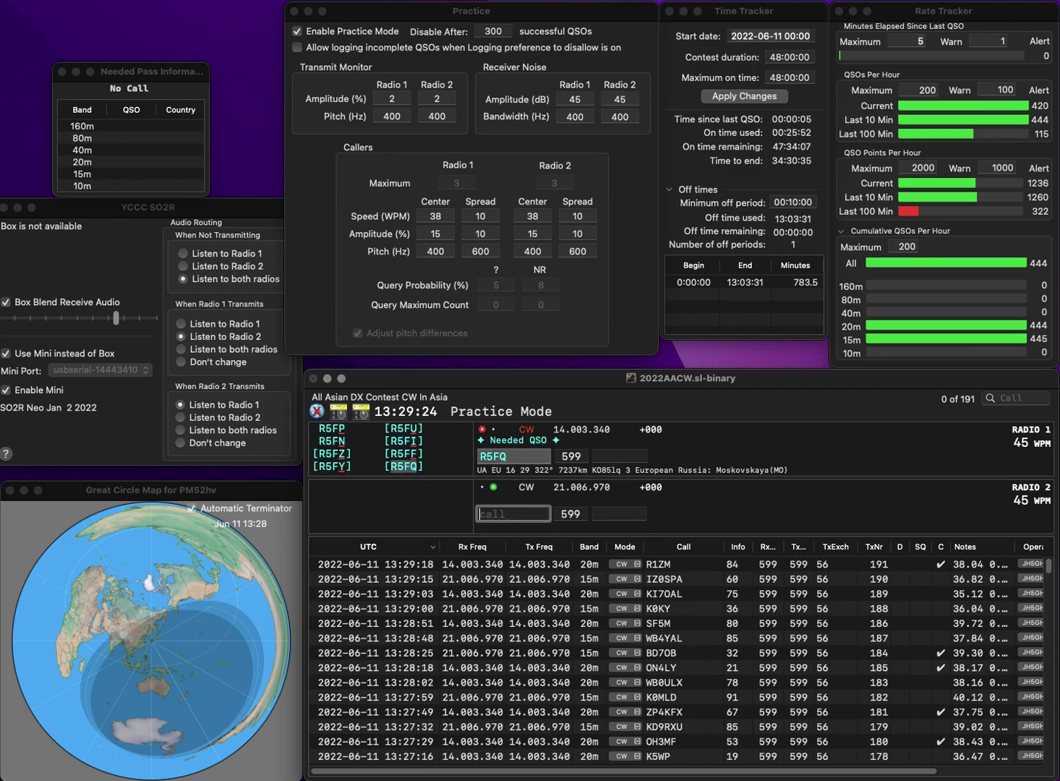
text(KB8HHB)
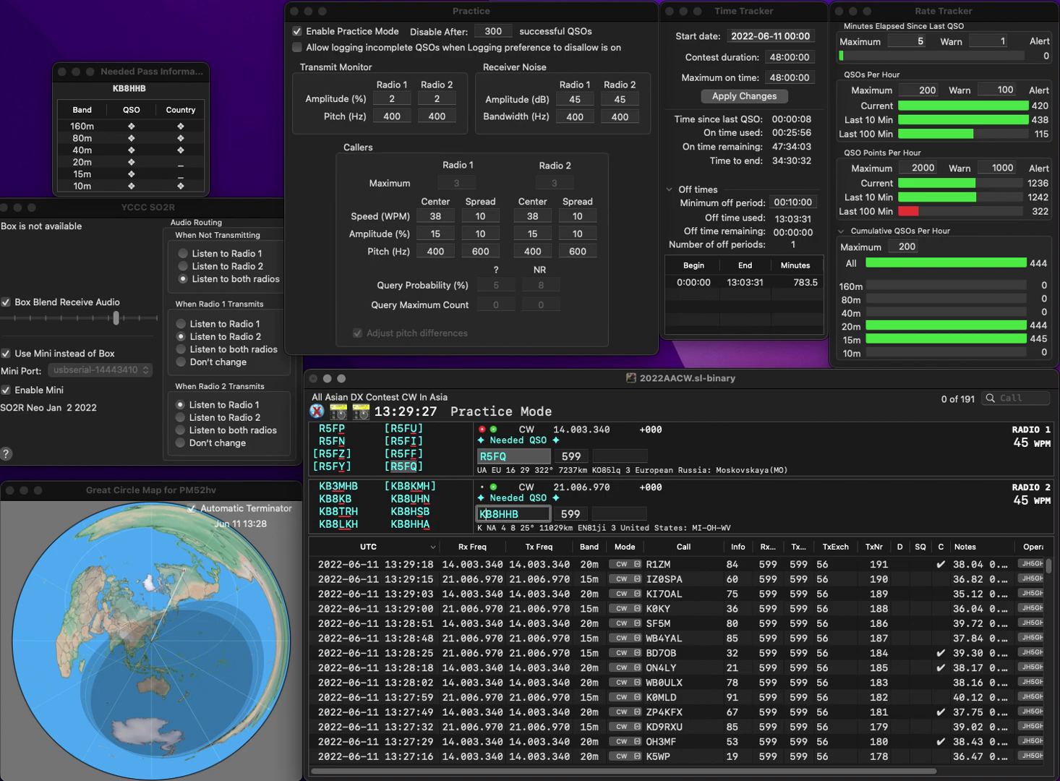
key(Return)
key(grave)
text(48)
key(Return)
key(grave)
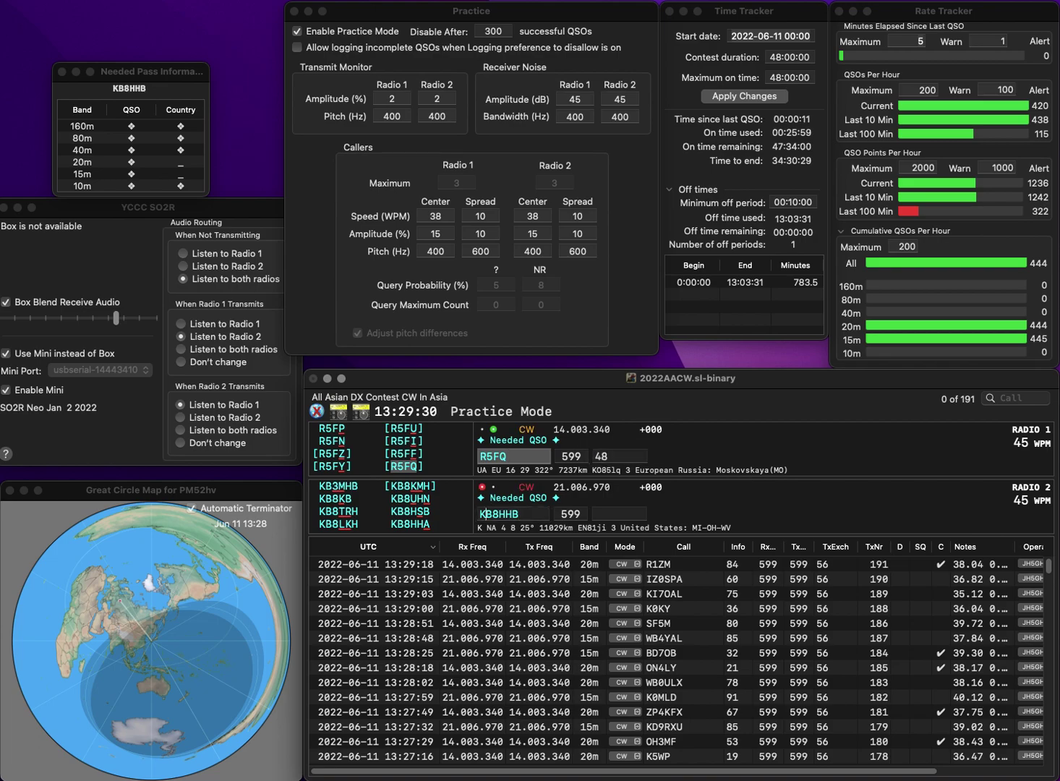
key(Left)
key(BackSpace)
text(S)
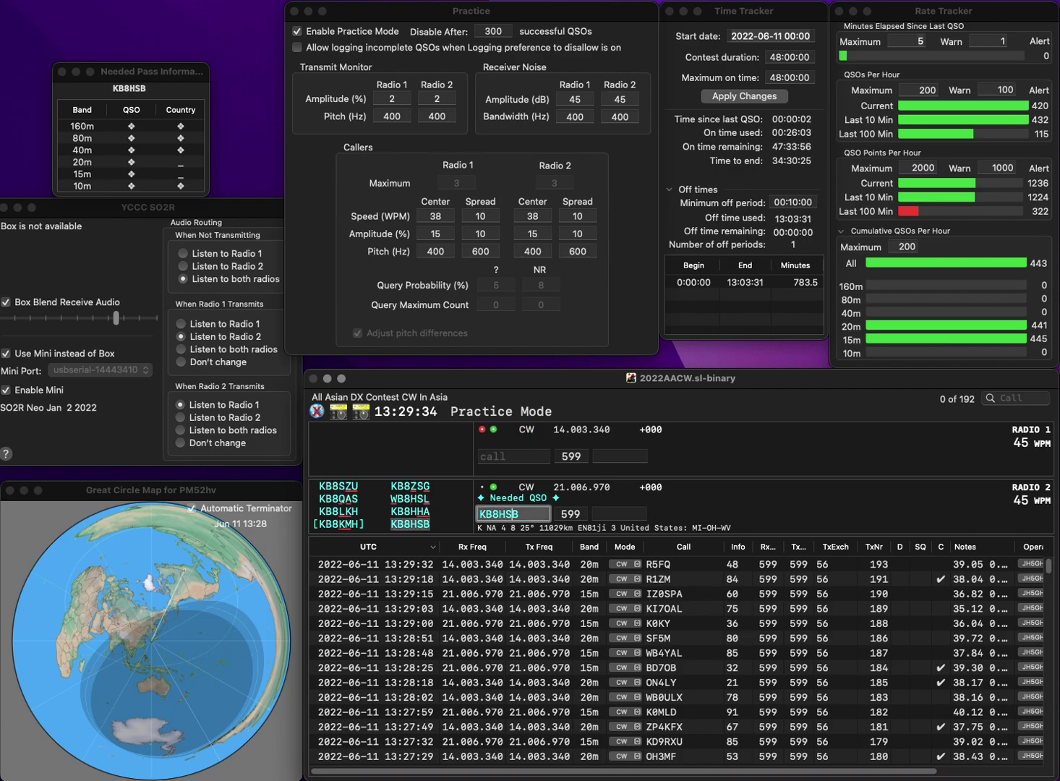
key(grave)
text(OM4)
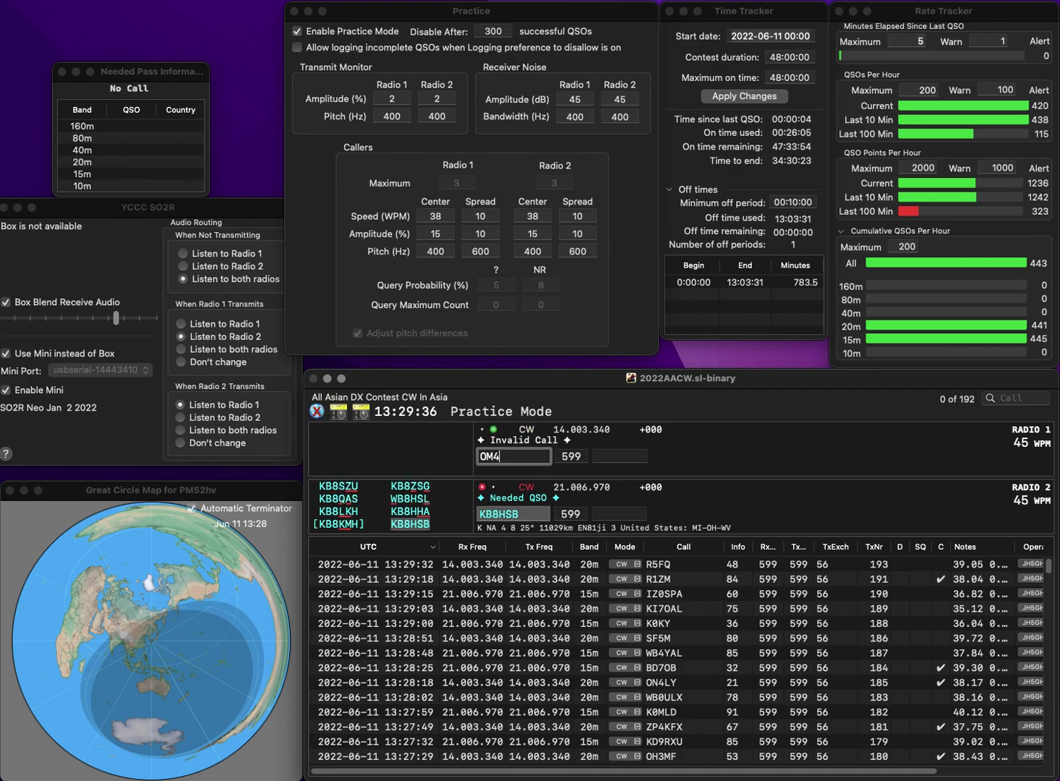
text(ZZ)
key(Return)
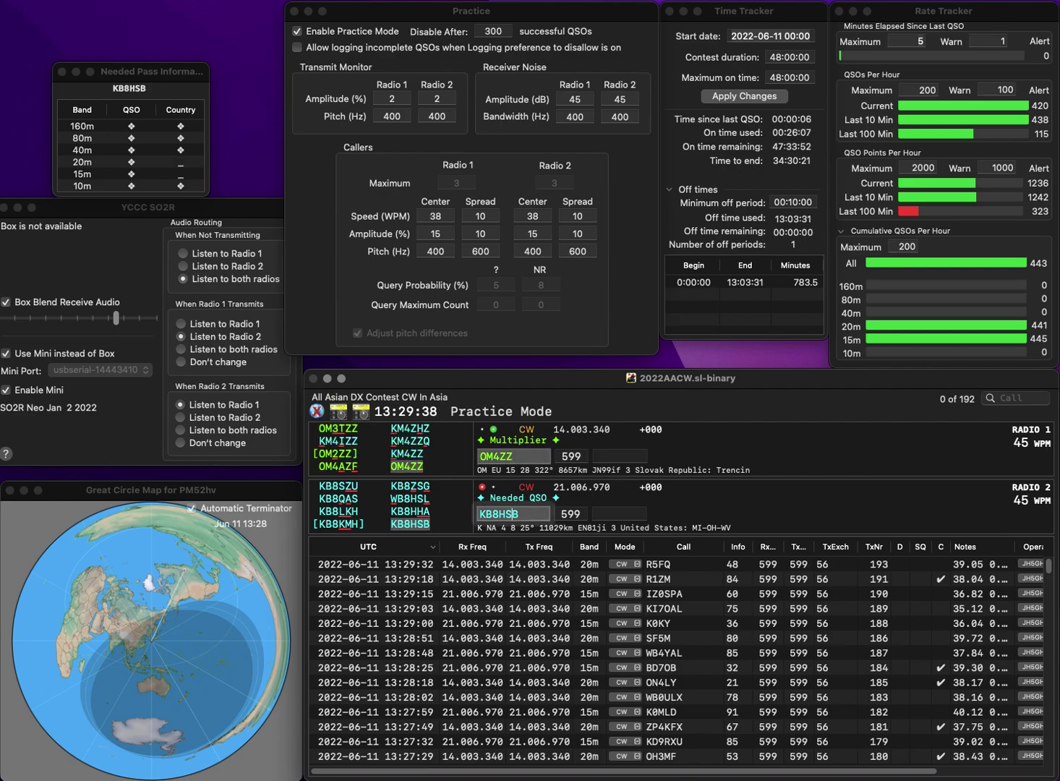
key(Tab)
text(1)
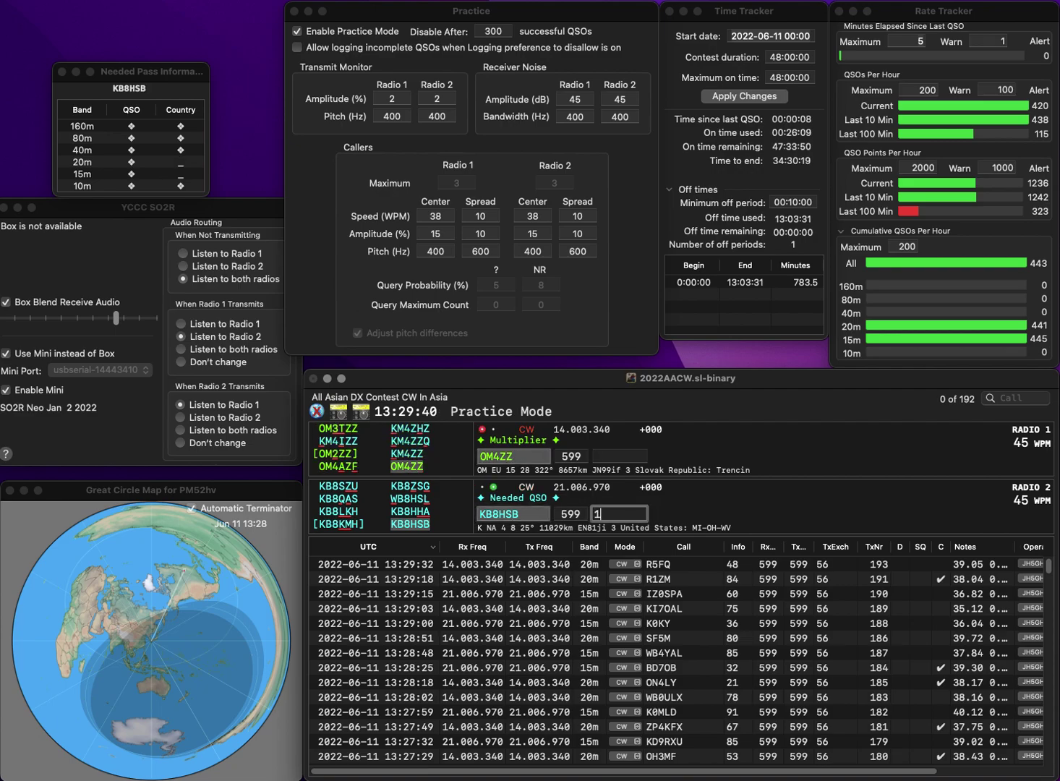
text(5)
key(Return)
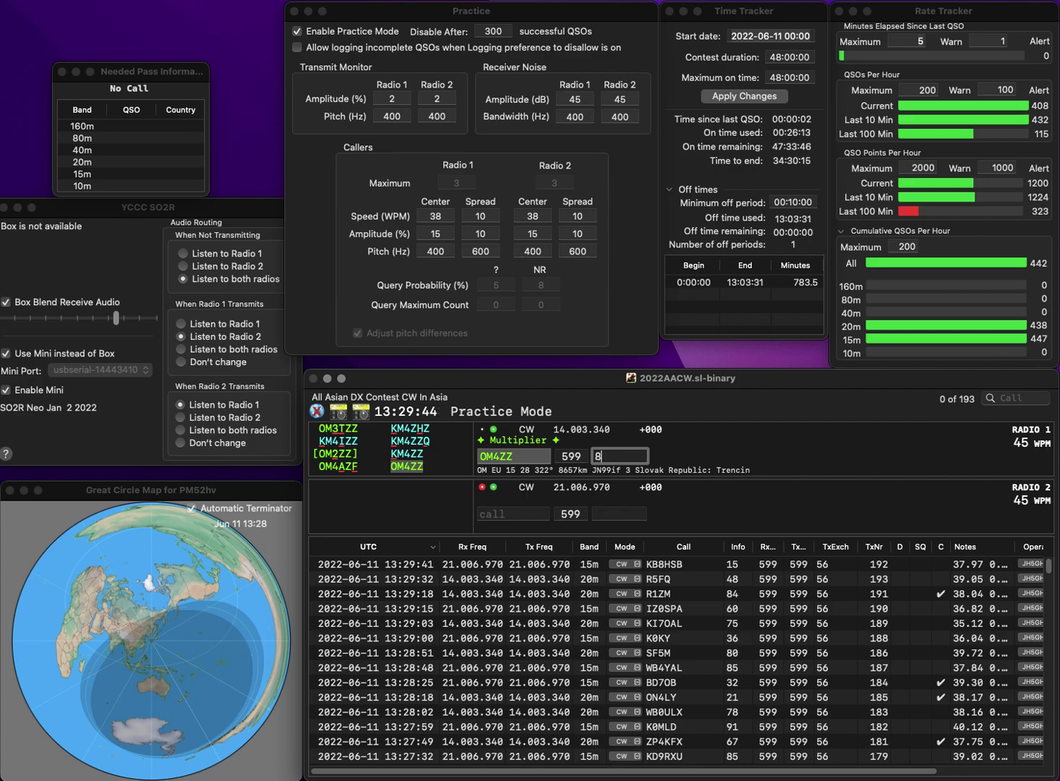
text(81)
key(Return)
text(JF)
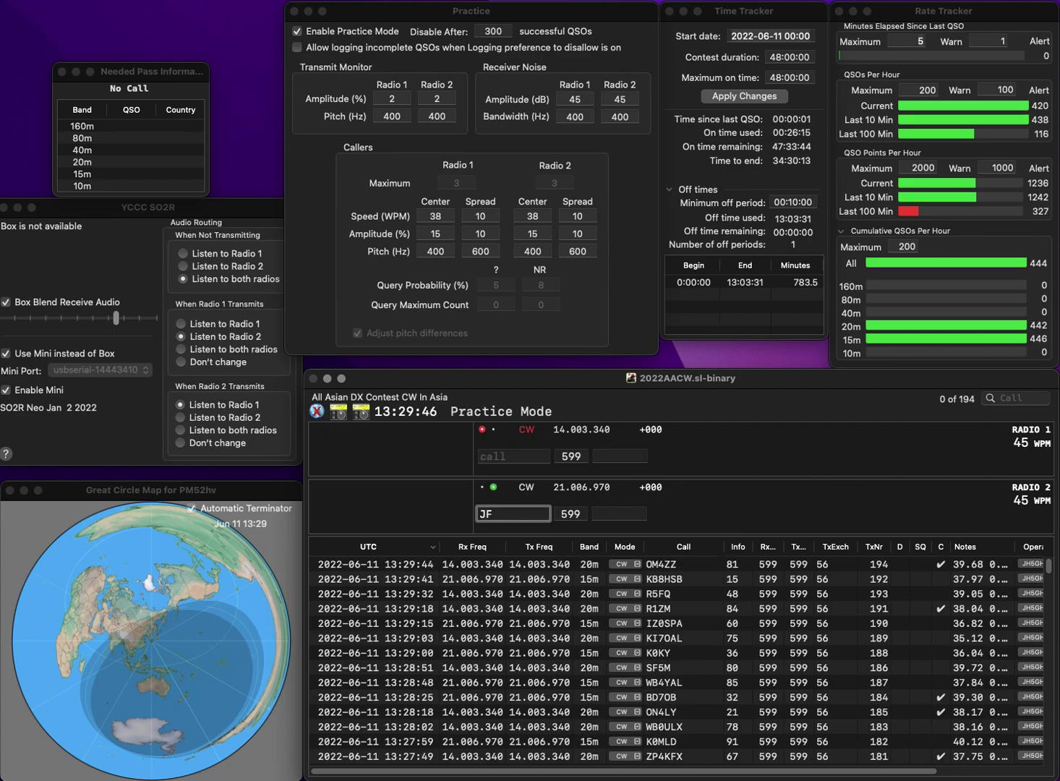
text(9JTS)
key(Return)
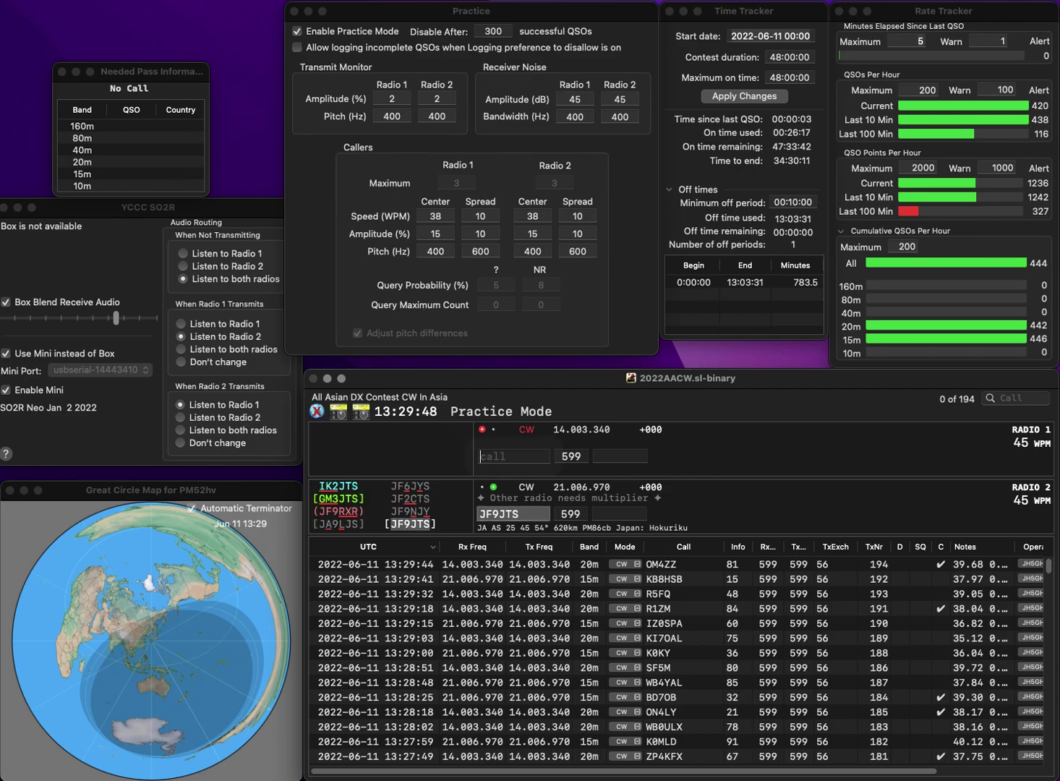
text(SQ)
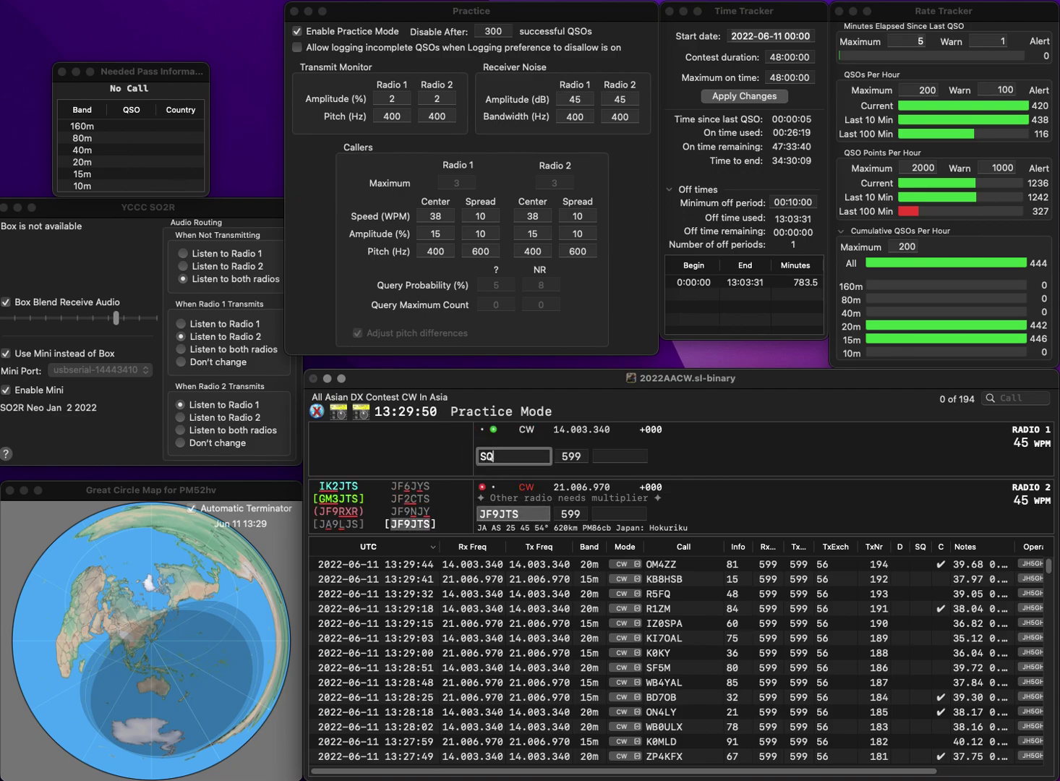
text(9IDE)
key(Return)
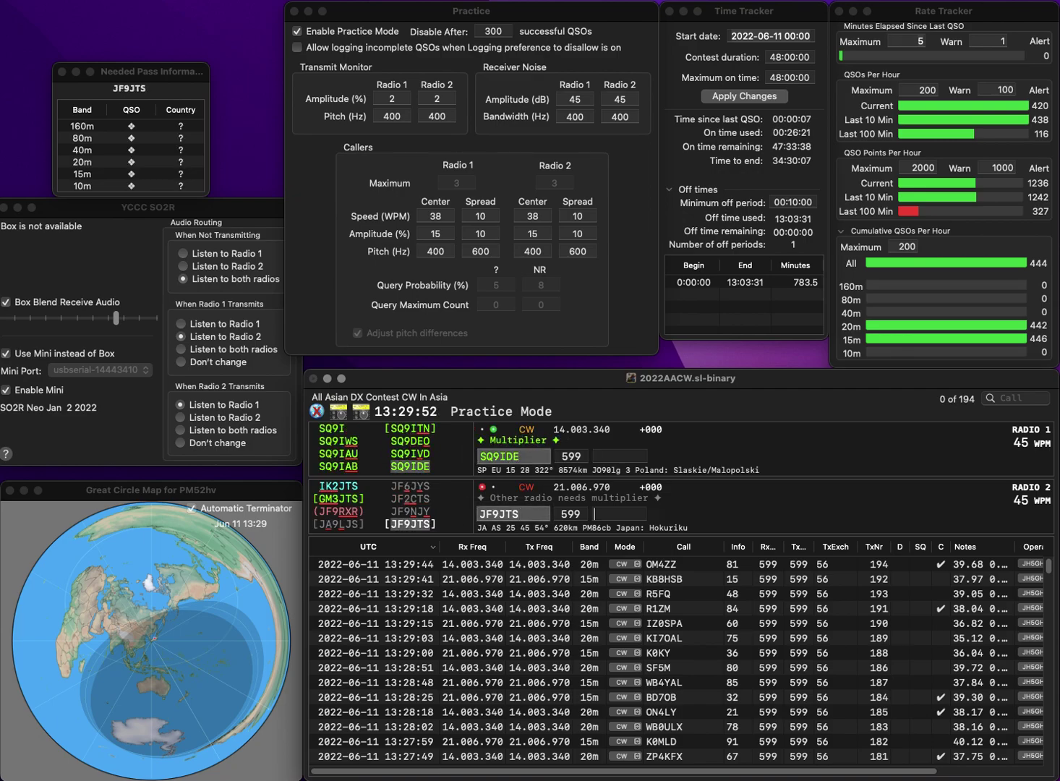
text(42)
key(Return)
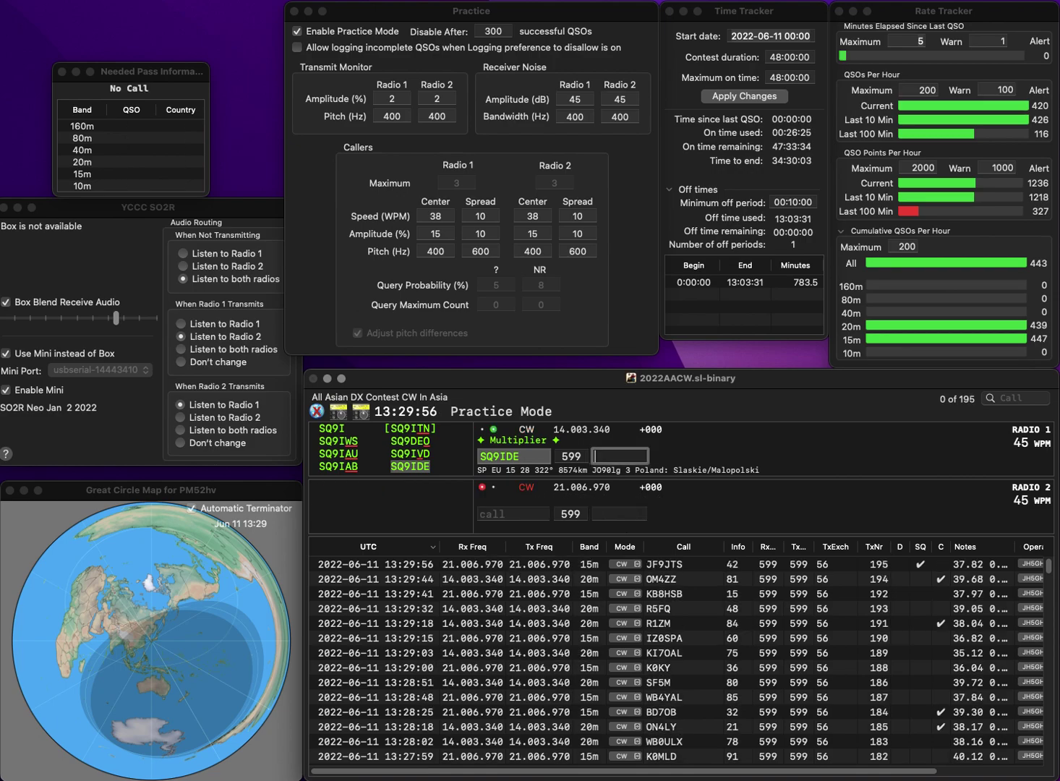
text(33)
key(Return)
- Answer EA2RCI on Radio 2 and DR6K on Radio 1
text(EA2RCI)
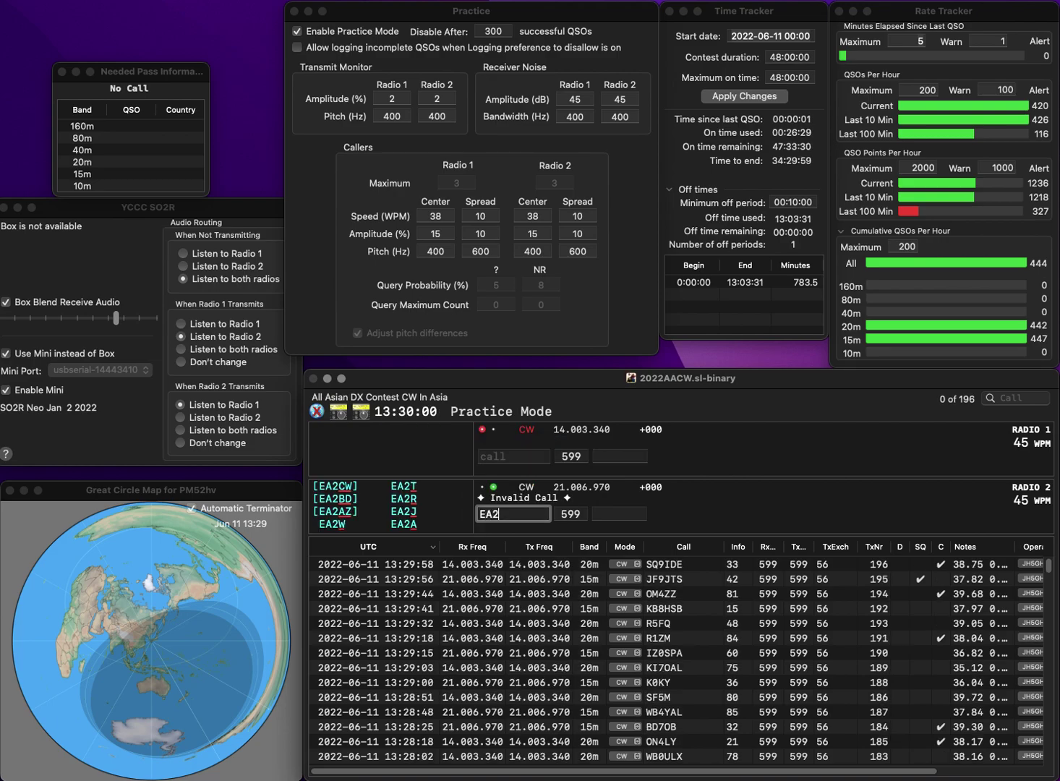
text(DR6K)
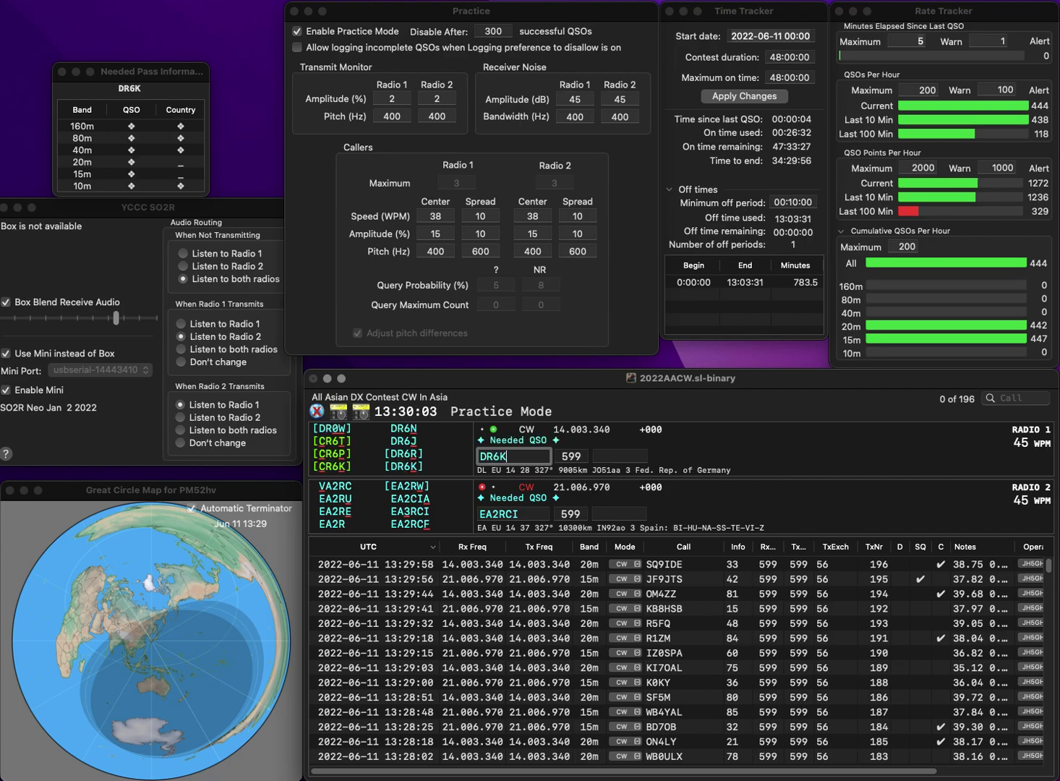
key(Return)
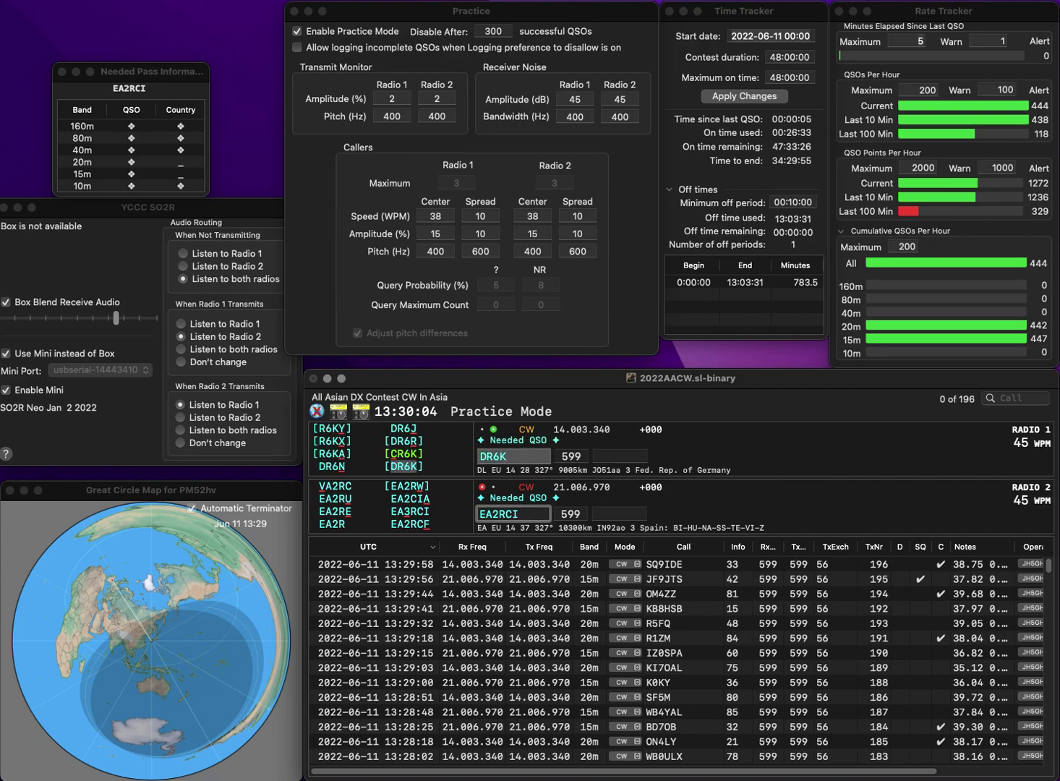
click(498, 514)
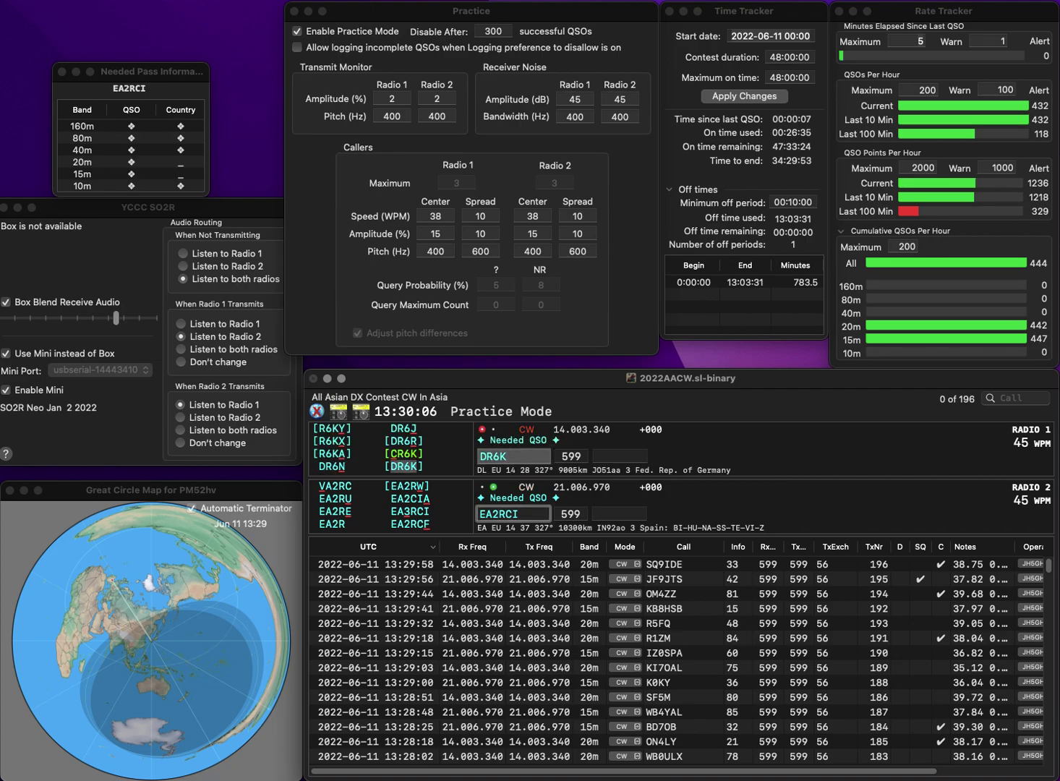
key(BackSpace)
text(3)
key(Return)
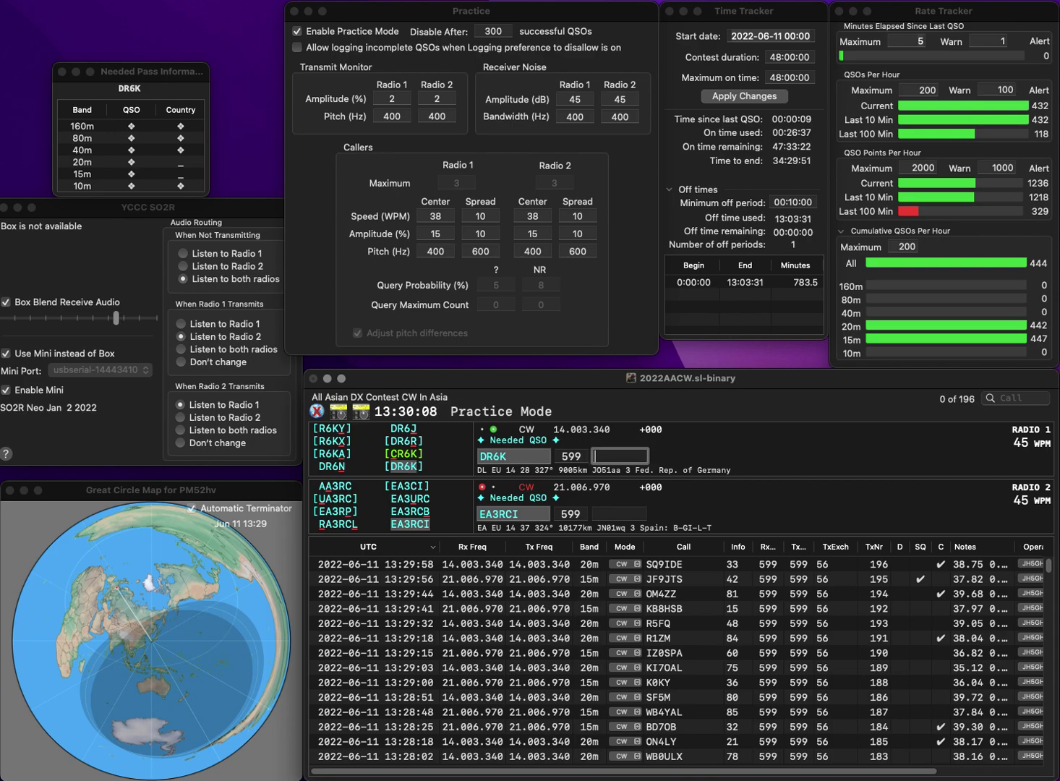
text(0)
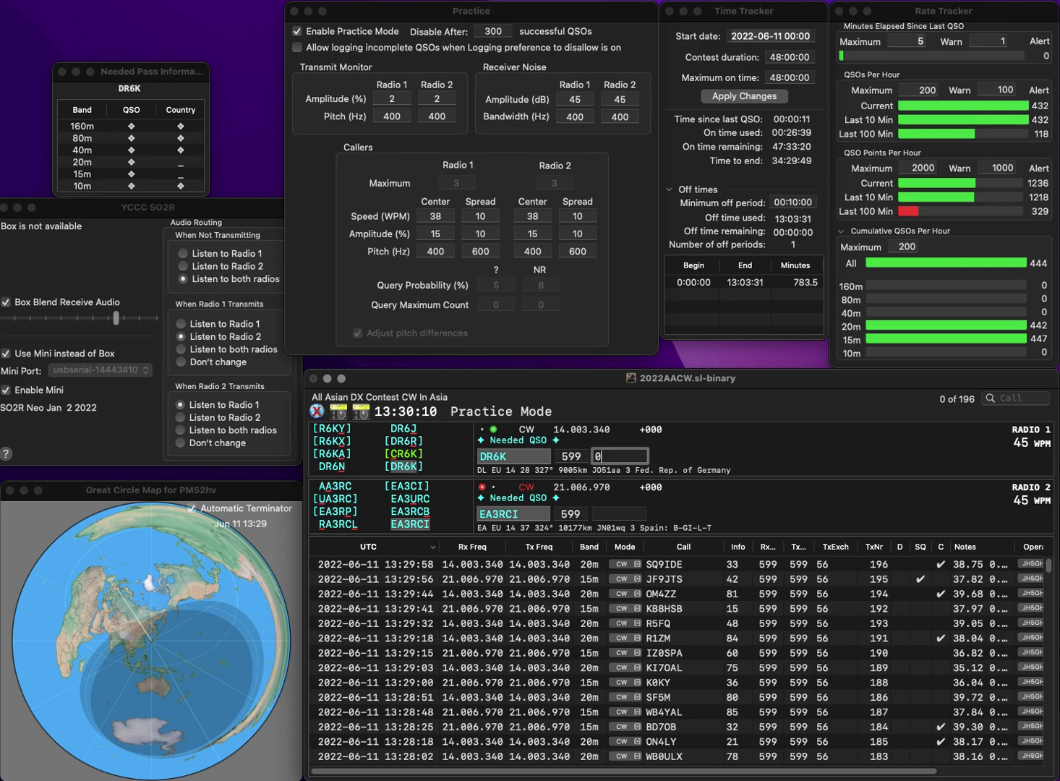
text(0)
key(Return)
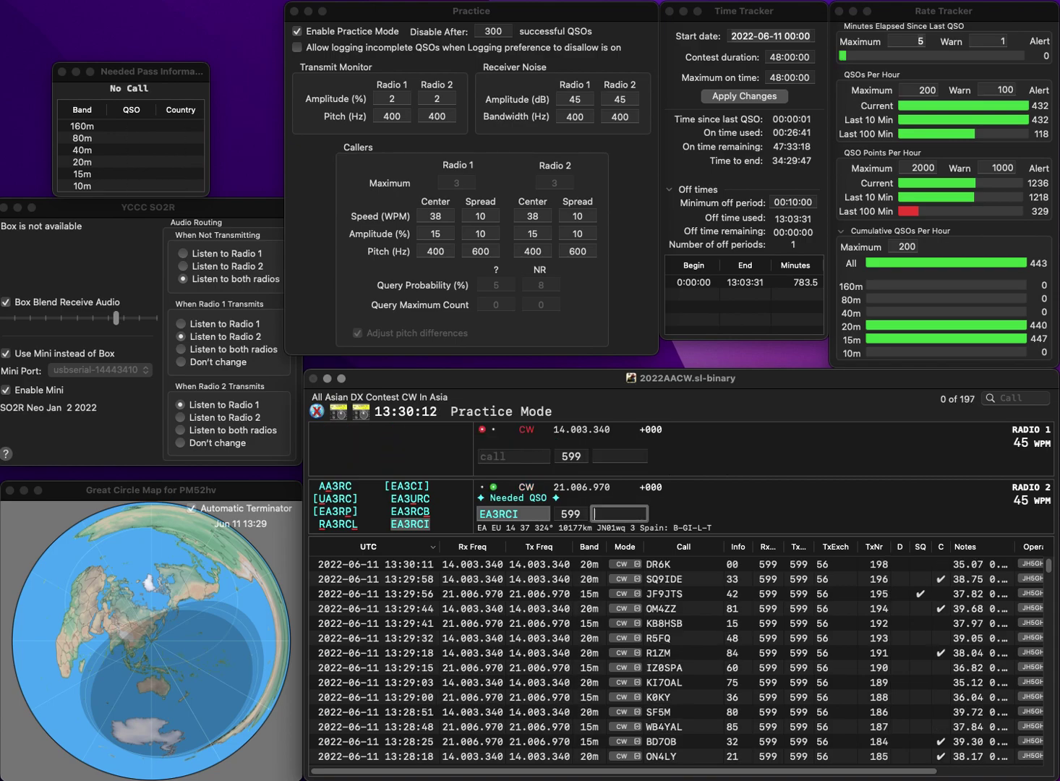
text(89)
key(Return)
text(R1AU)
key(Return)
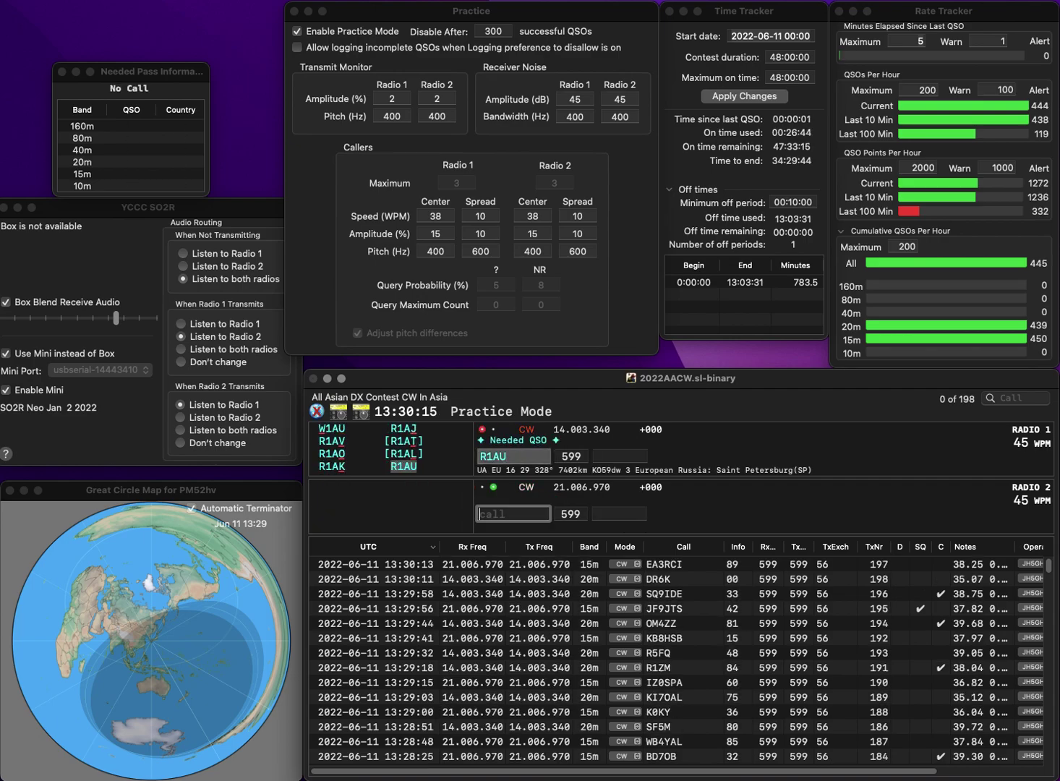
text(G4XMM)
key(Return)
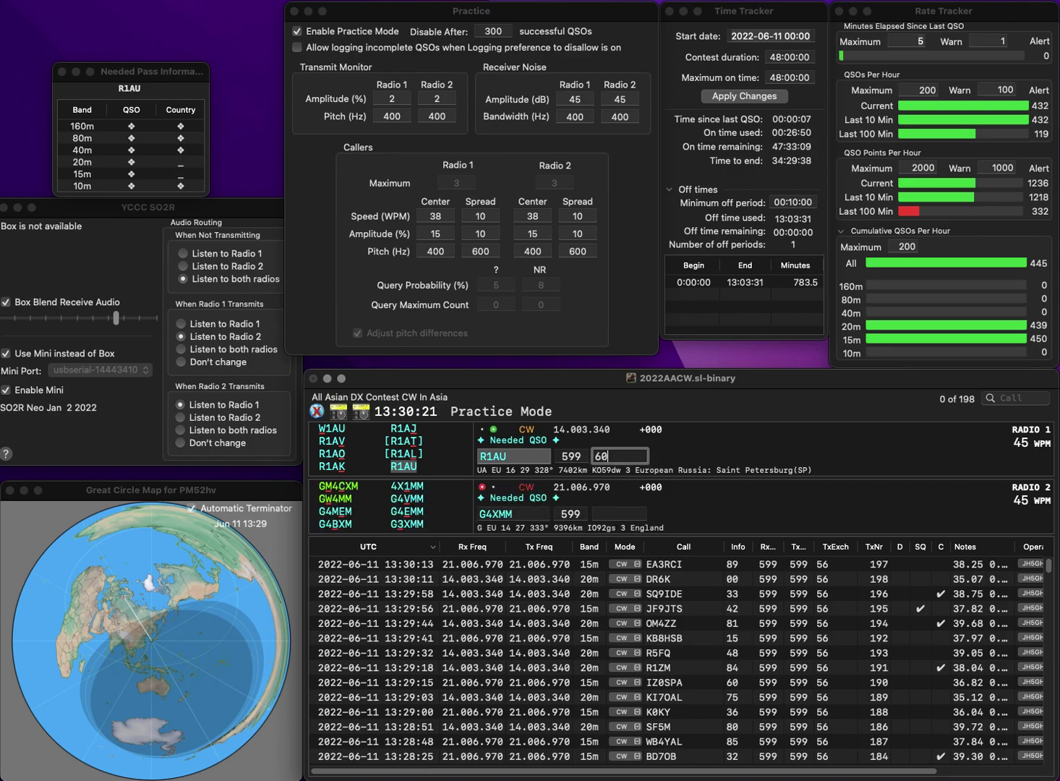
key(Return)
key(Left)
key(Left)
key(Left)
key(BackSpace)
text(3)
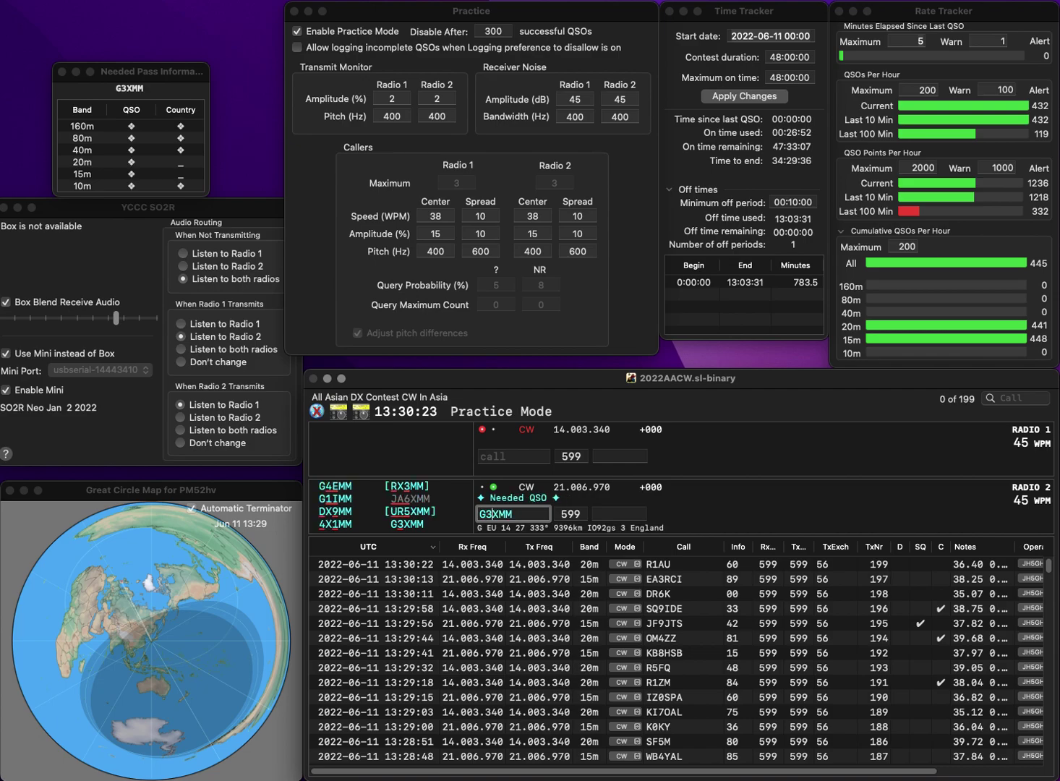
key(Return)
text(MI0KOA)
key(Return)
text(42)
key(Return)
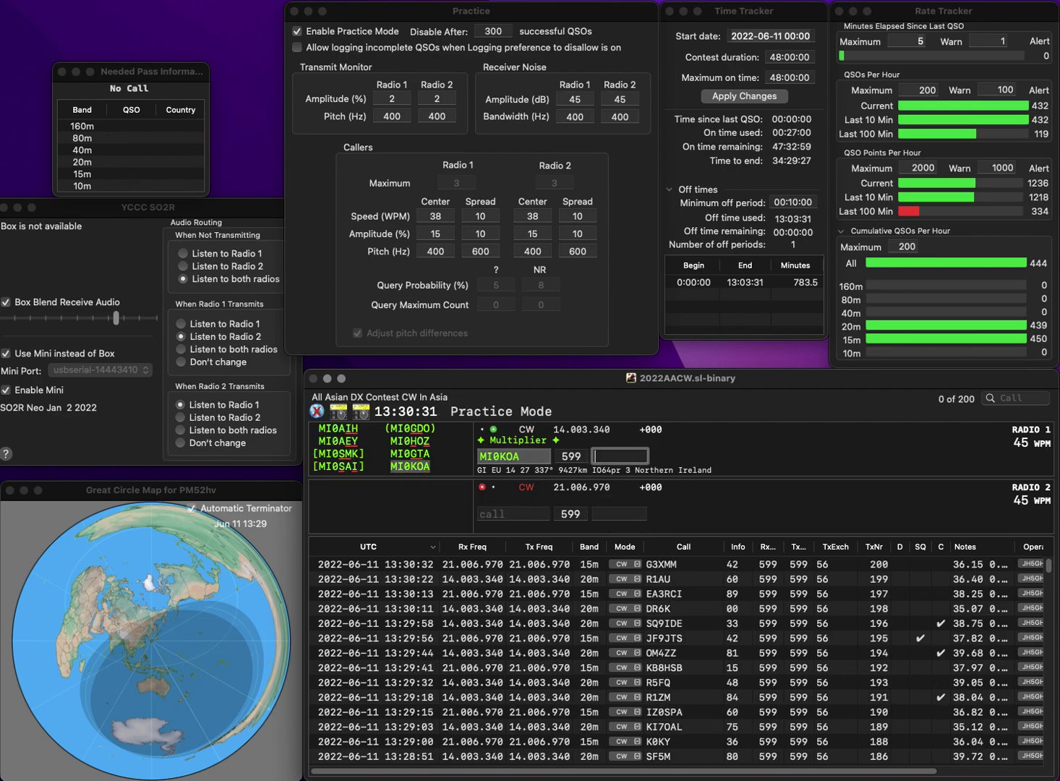
text(11)
key(Return)
text(SP4)
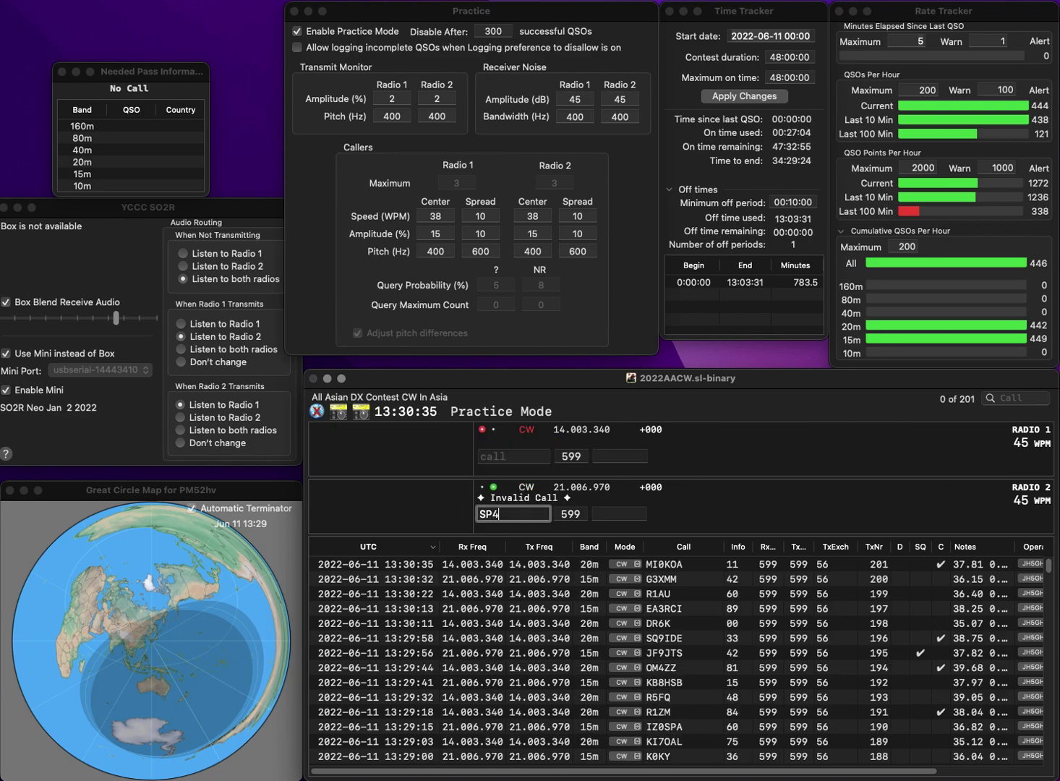
text(KVA)
key(Return)
text(RW2F)
key(Return)
key(Tab)
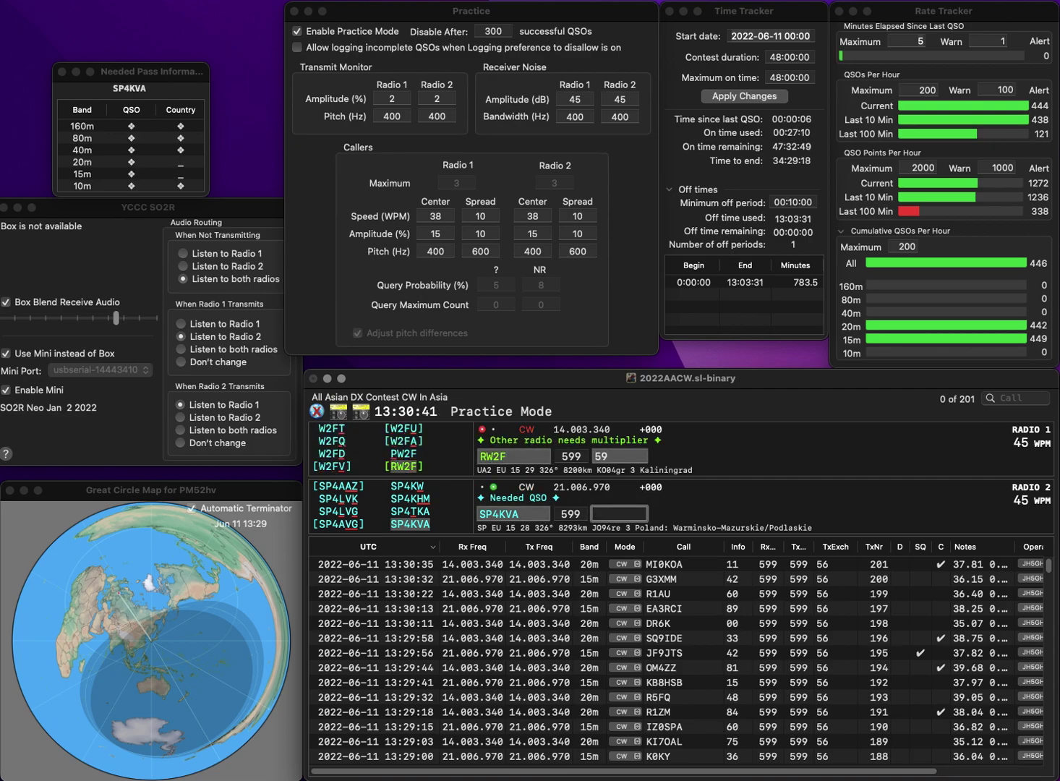
text(09)
key(Return)
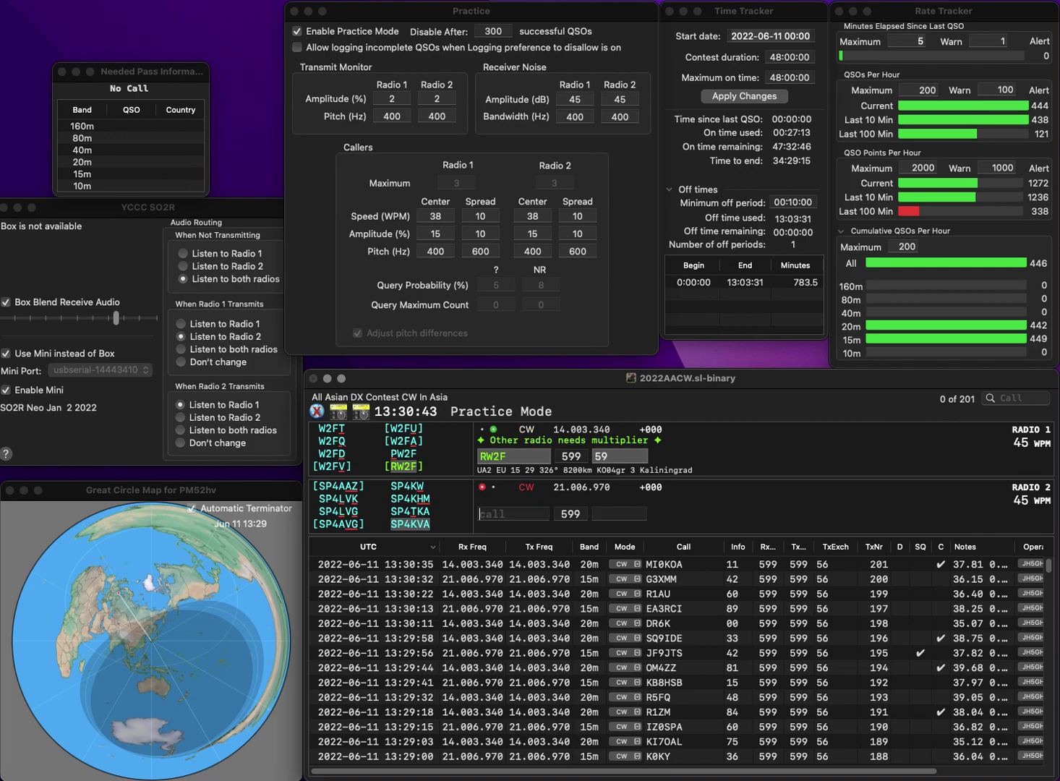
text(5)
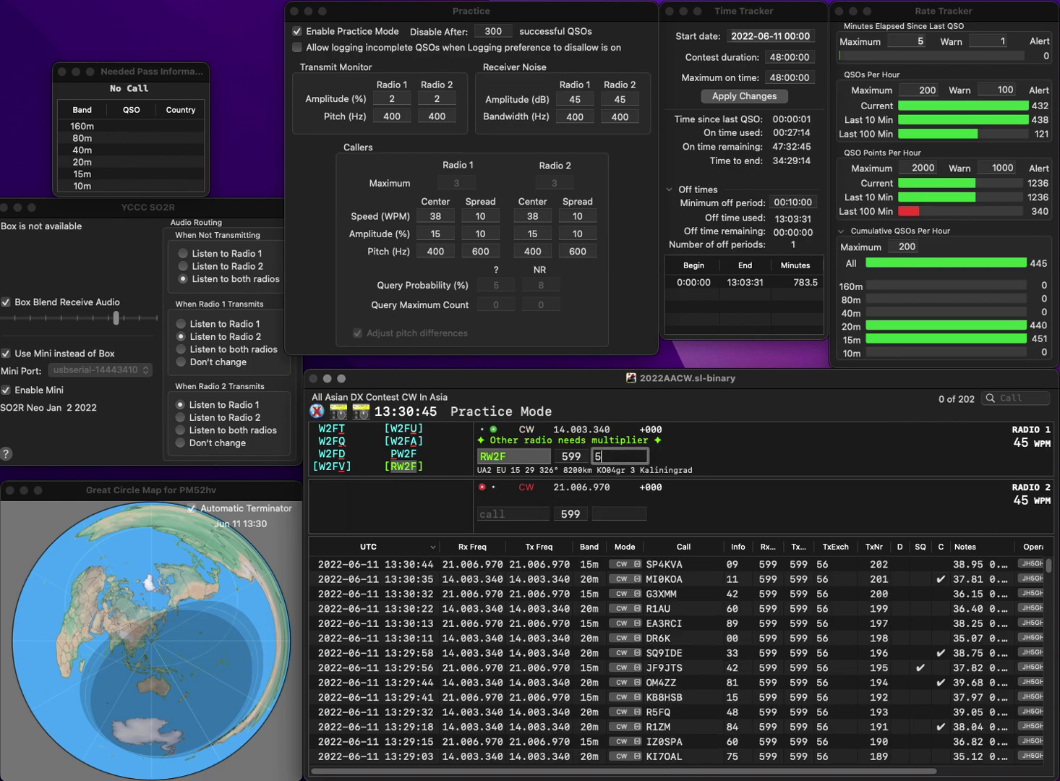
text(9)
key(Return)
- Enter the partial call IFG on Radio 2 and send it to the caller
text(S)
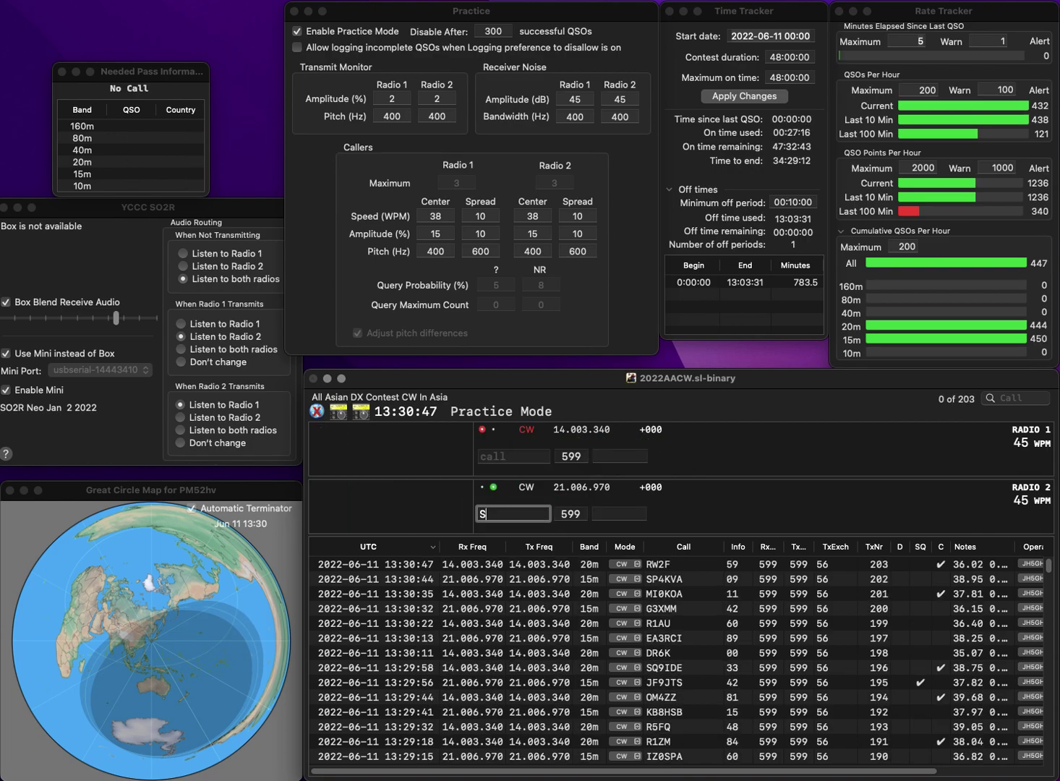
text(9FG)
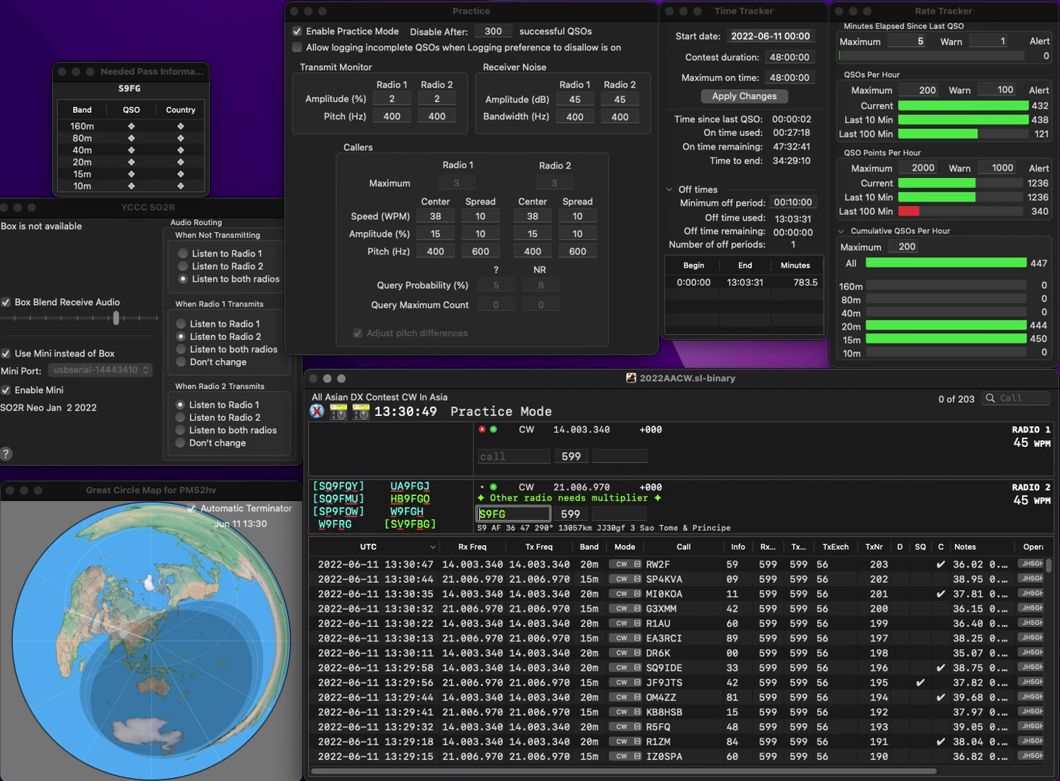
key(Left)
key(Left)
key(BackSpace)
text(I)
key(Delete)
key(Return)
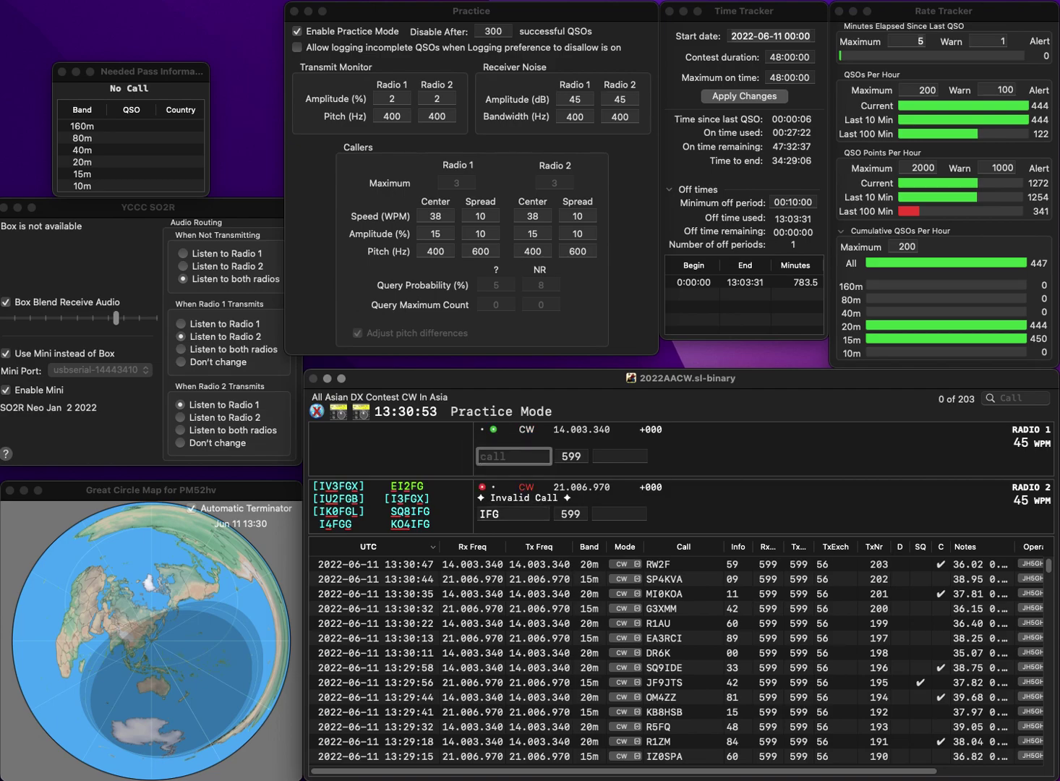
text(LU3SS)
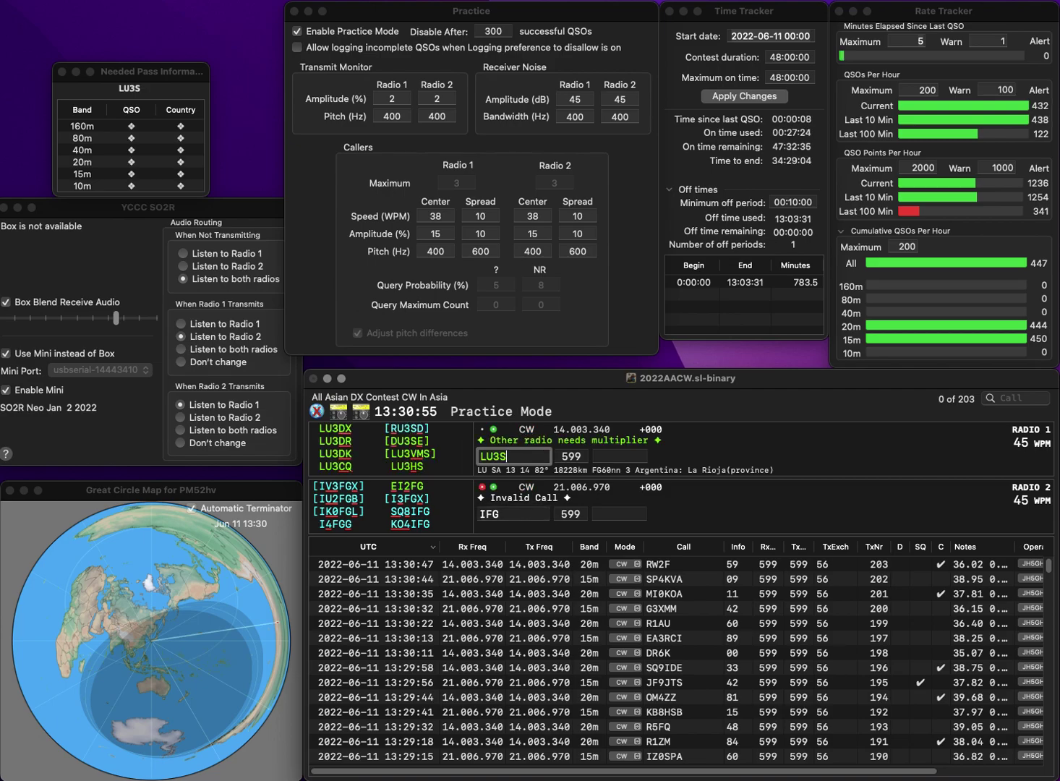
key(BackSpace)
key(BackSpace)
text(HH)
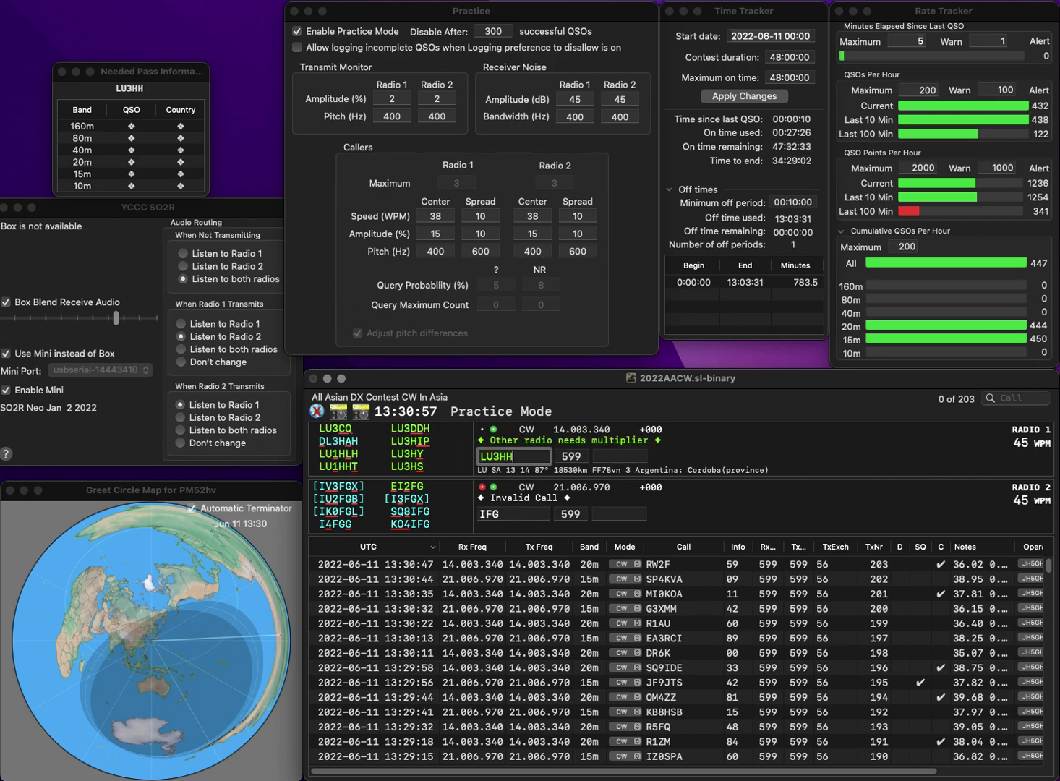
key(BackSpace)
text(S)
key(Return)
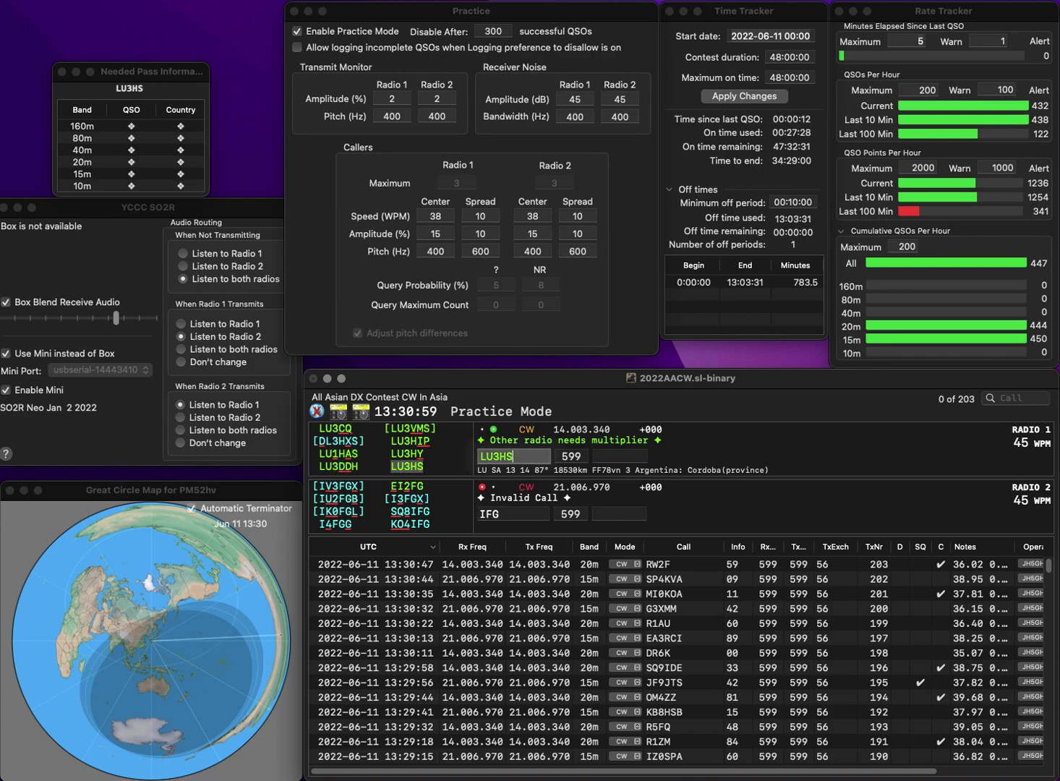
click(482, 514)
text(SQ)
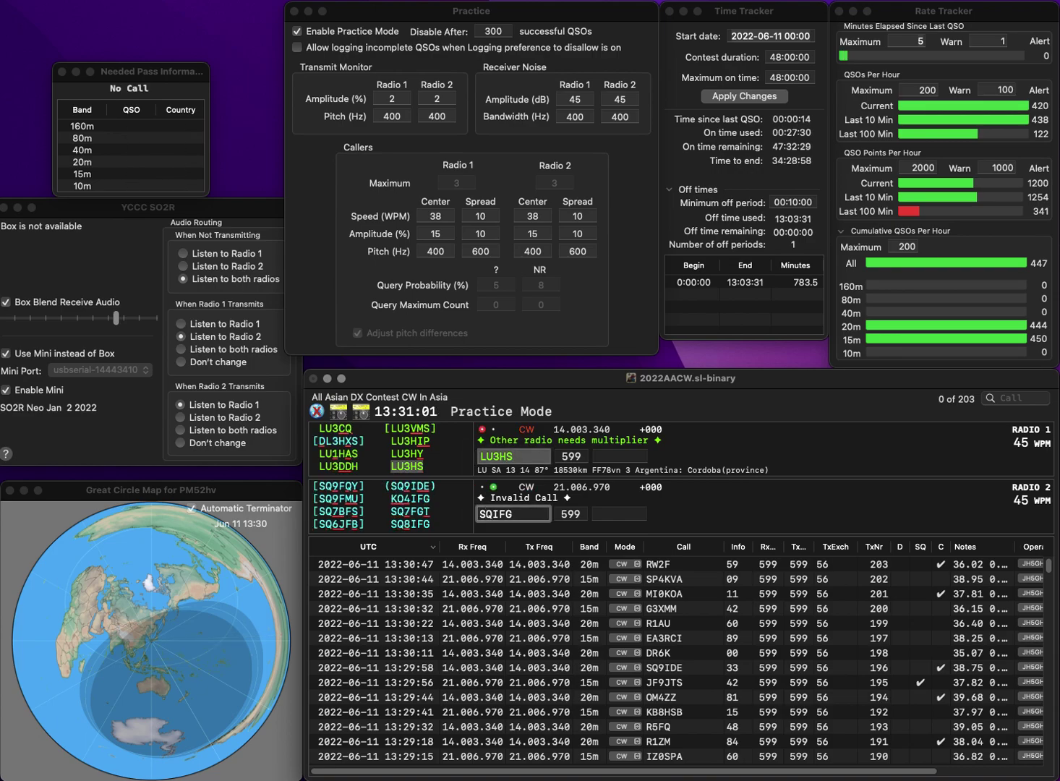
text(8)
key(Return)
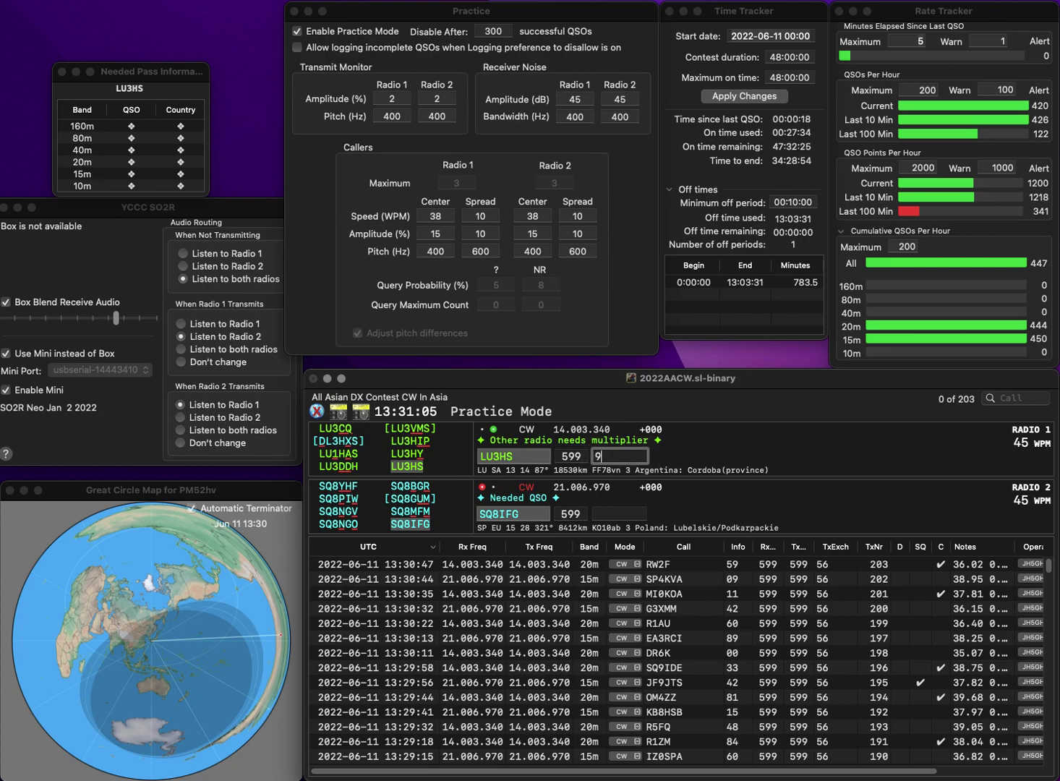
key(Return)
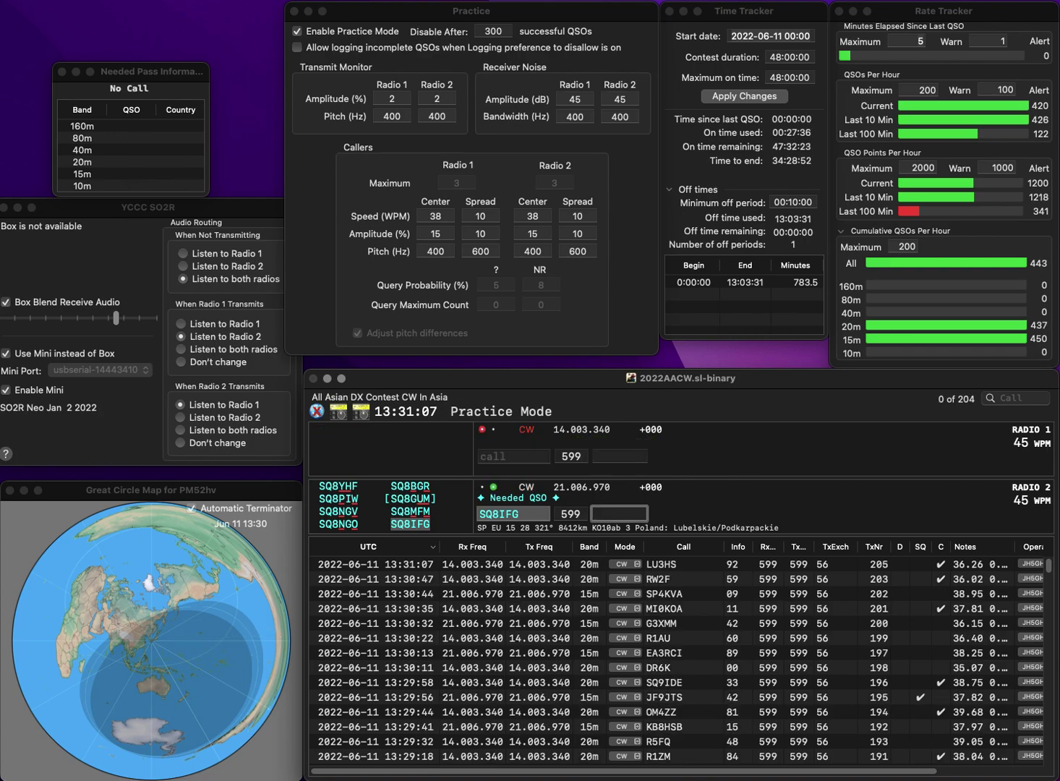
text(46)
key(Return)
- Enter the call sign DK4UU on Radio 1 and send it
text(K4UU)
key(super+a)
key(Left)
text(D)
key(Return)
- Enter the call sign IK2PZC on Radio 2 and send it
text(K2PZC)
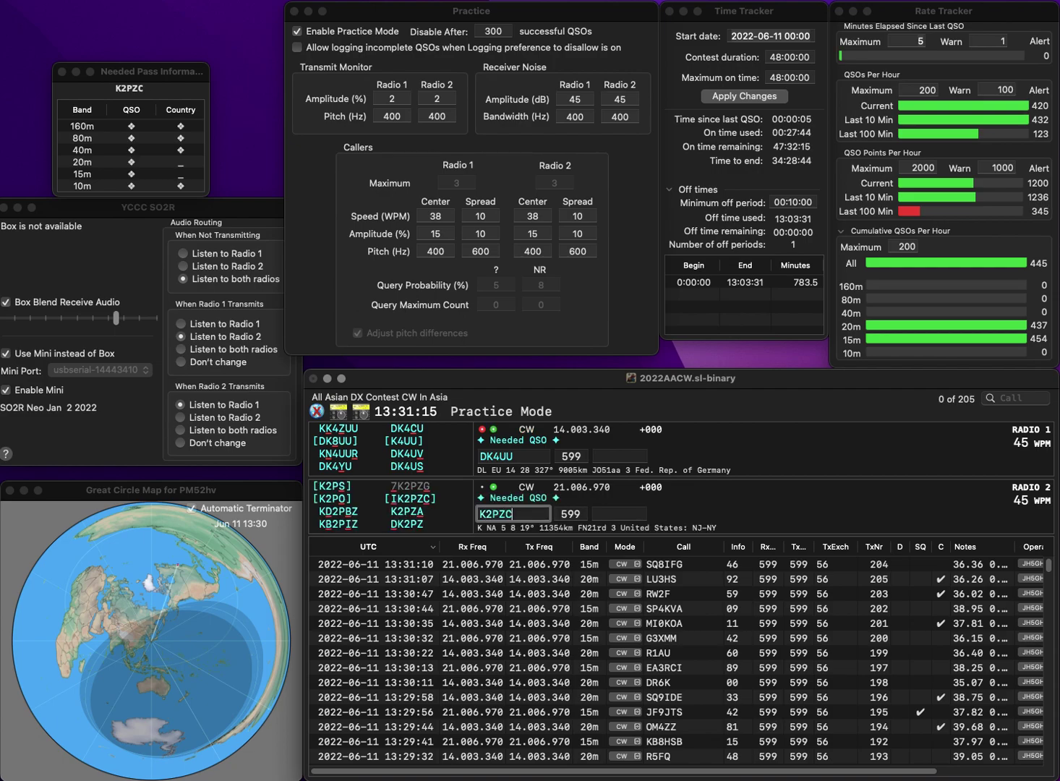
key(Home)
text(I)
key(Return)
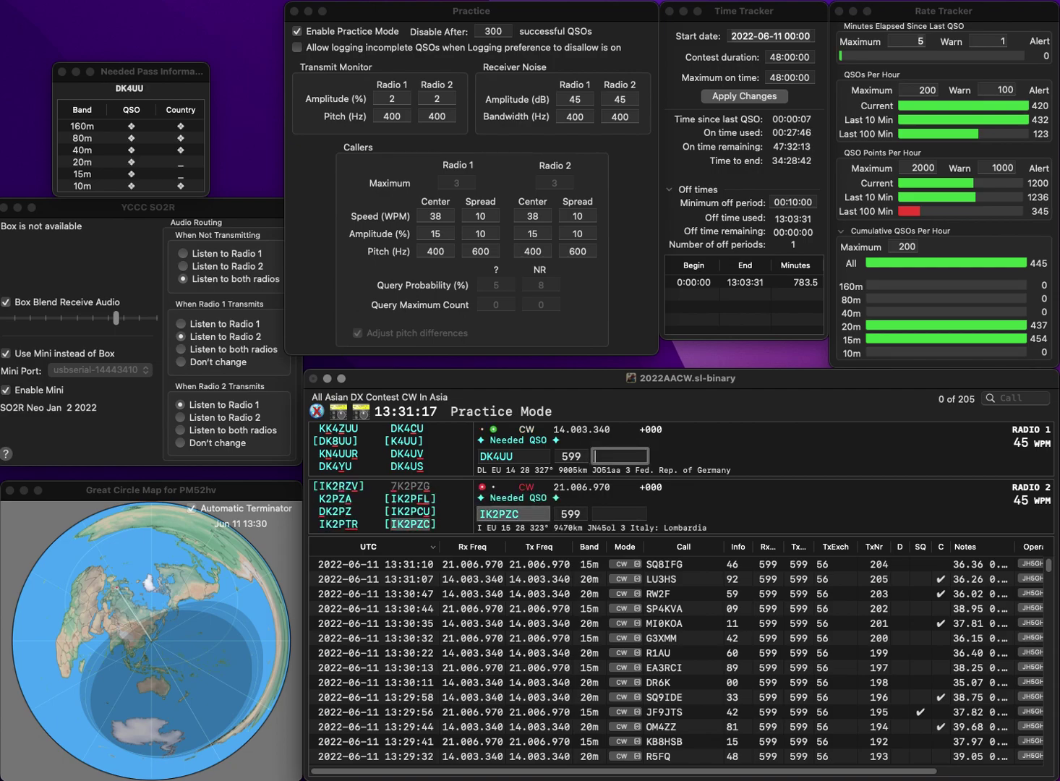
- Correct the Radio 1 call sign to DK4UV and send it again
key(Tab)
key(Right)
key(BackSpace)
text(V)
key(Return)
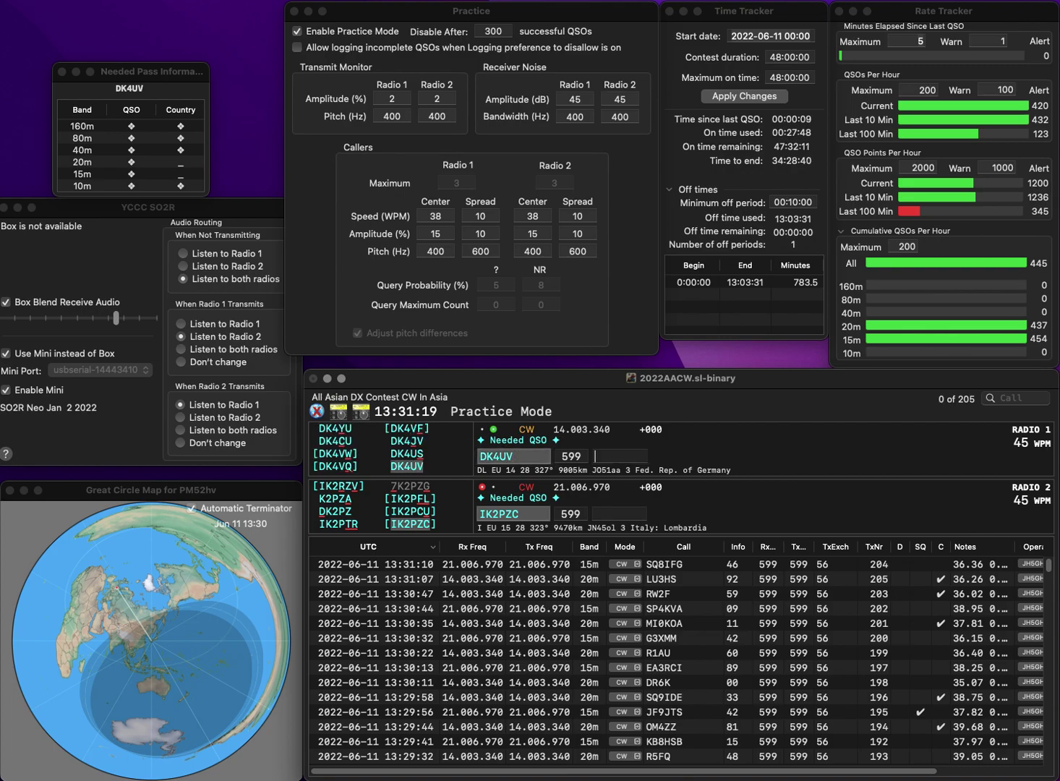
key(Tab)
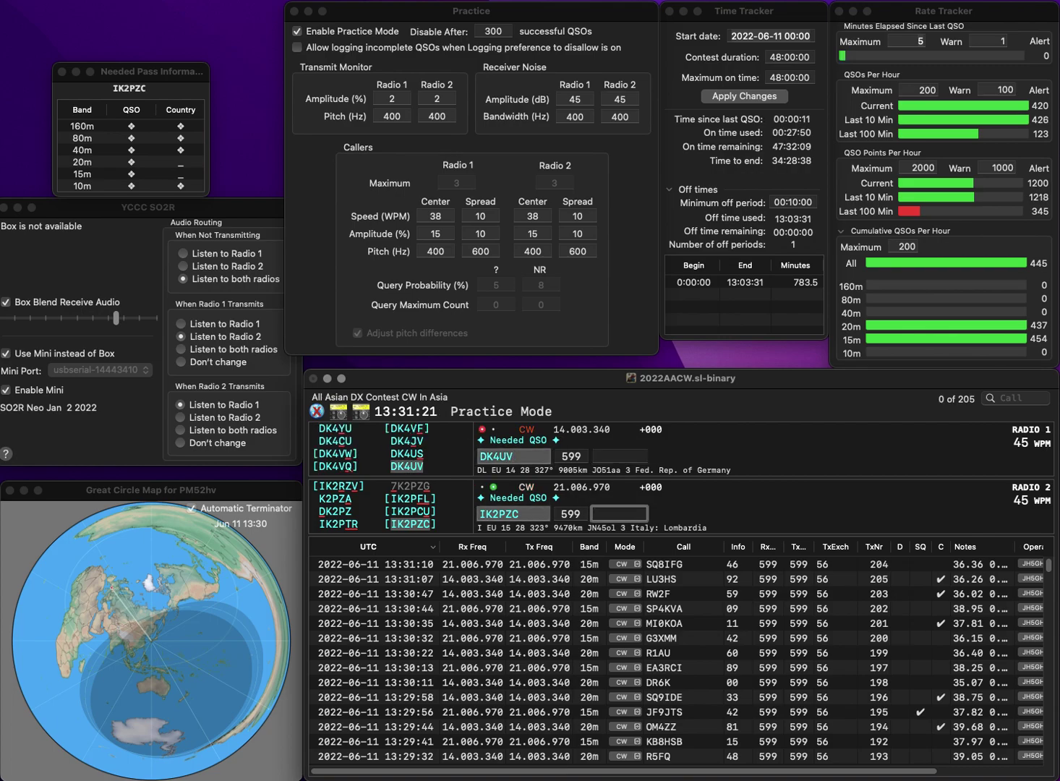
text(36)
key(Return)
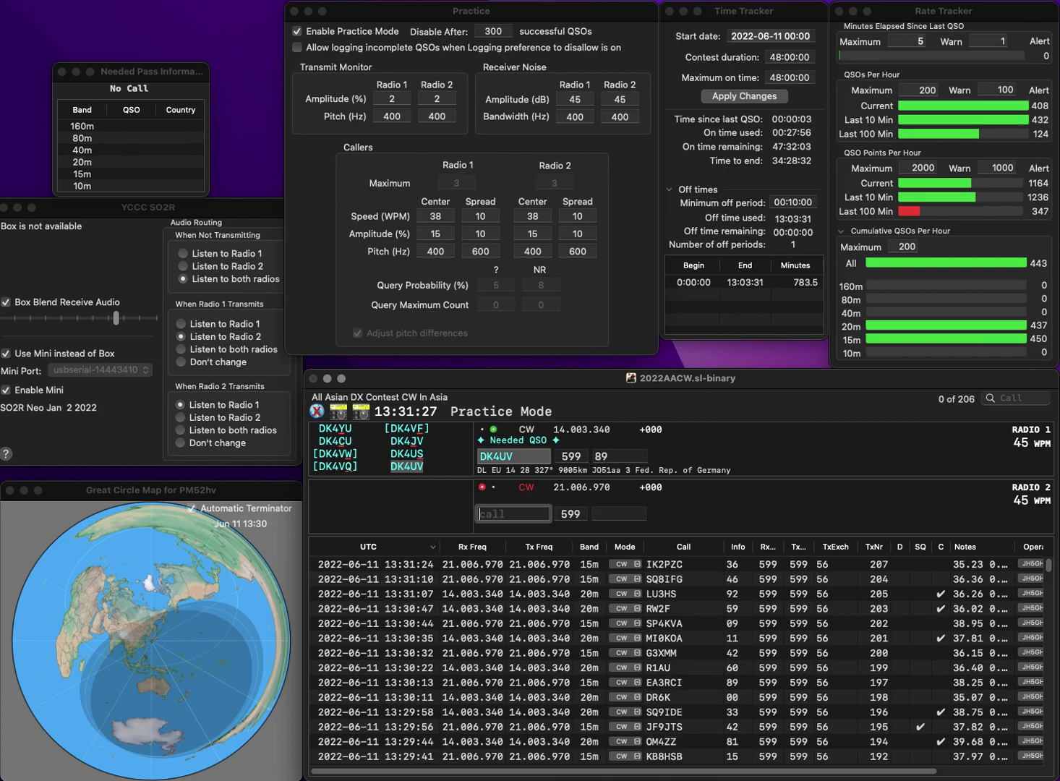
key(Return)
text(K)
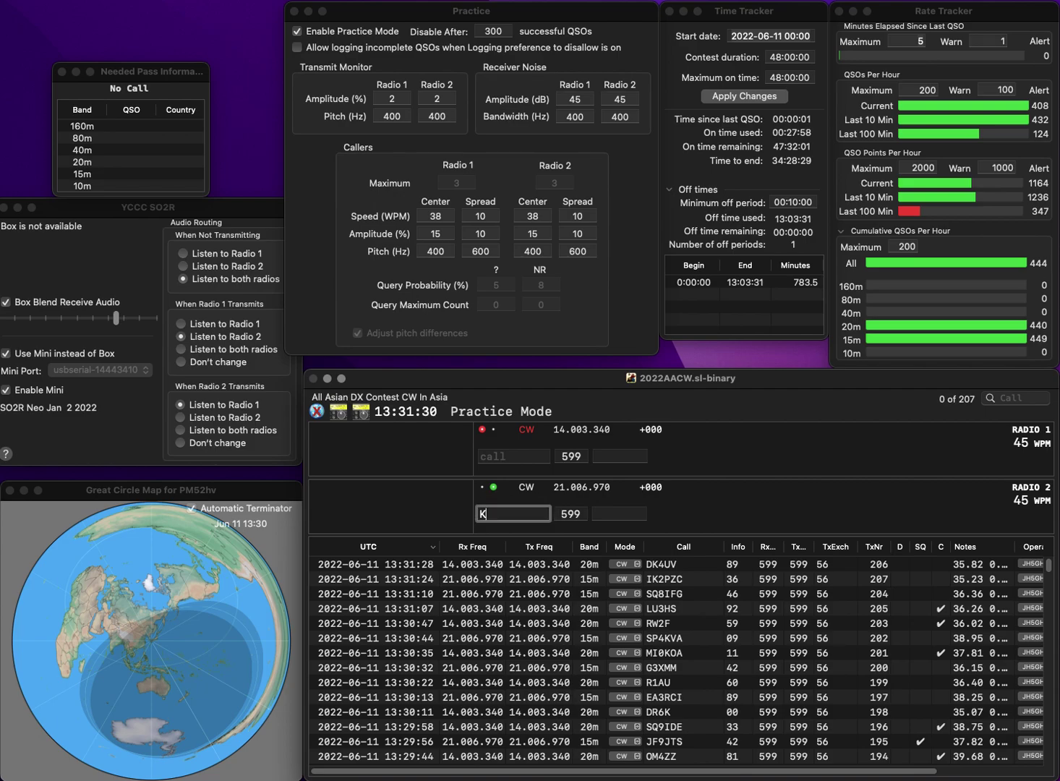
text(R3LL)
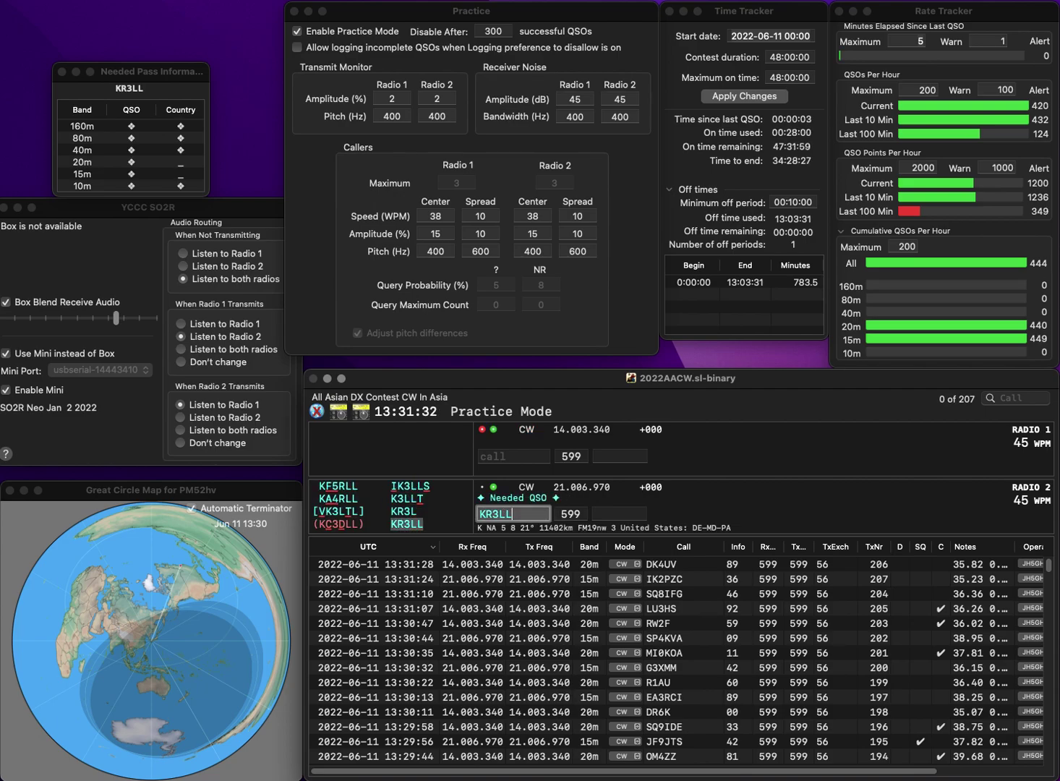
key(grave)
key(Return)
key(Return)
text(KRA)
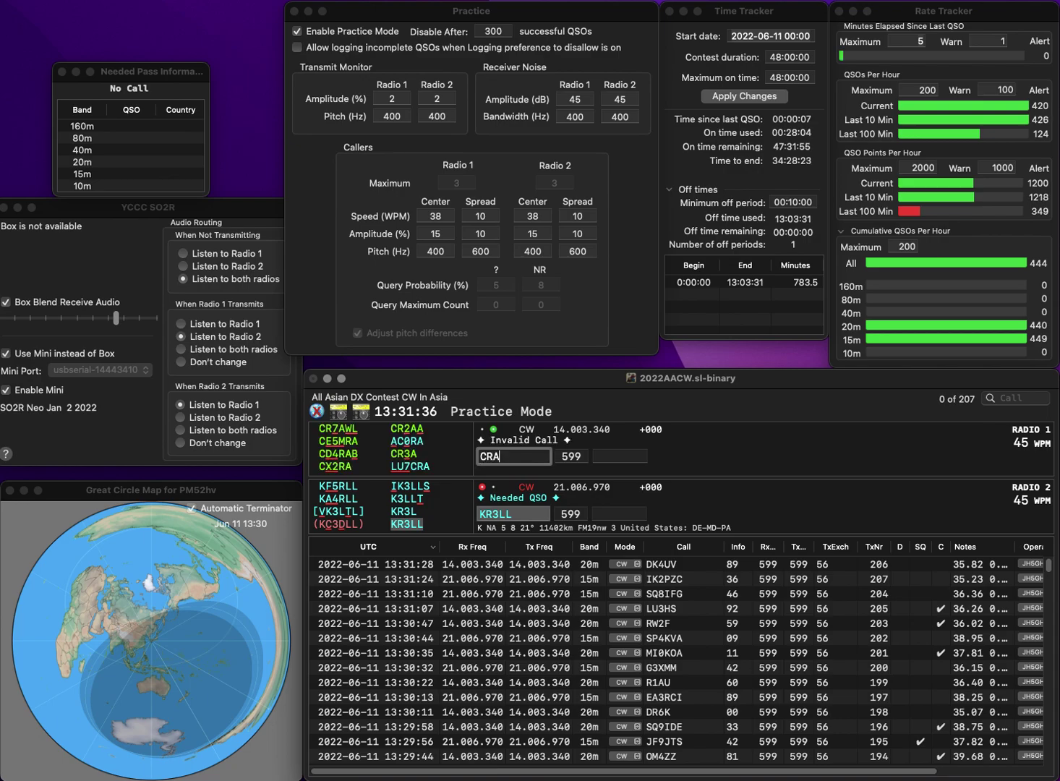
text(WL7AWL)
key(Return)
text(17)
key(Return)
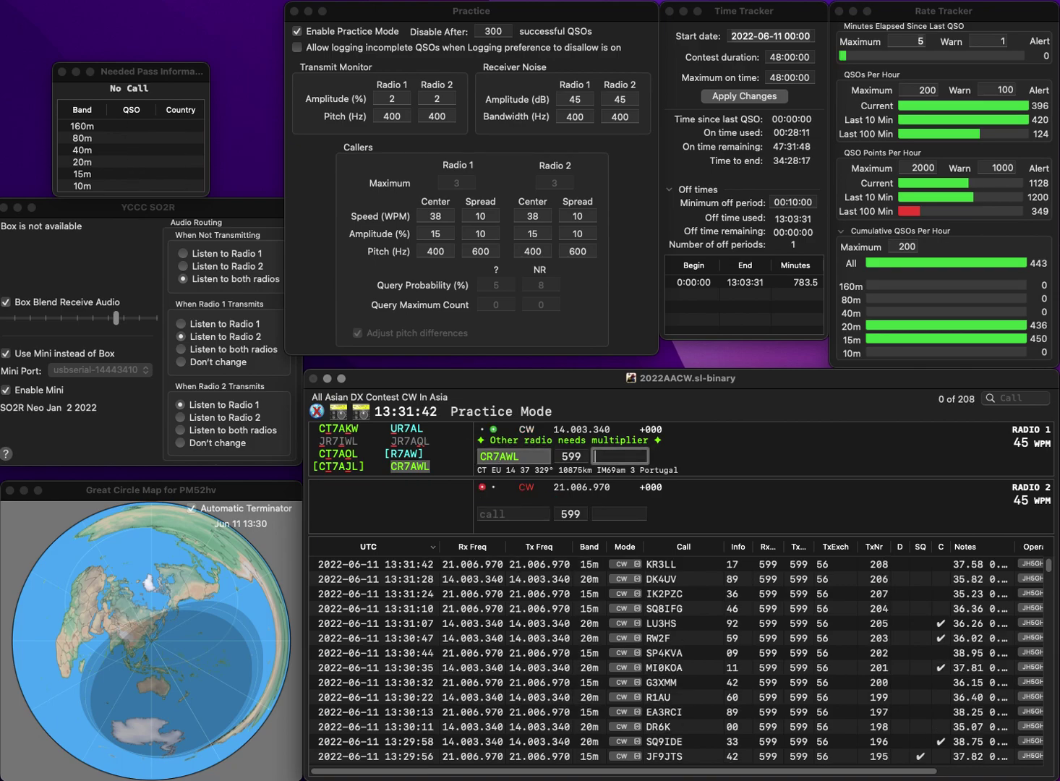
text(21)
key(Return)
- Enter and send the call signs N1MM on Radio 2 and SP2ADY on Radio 1
text(N1MM)
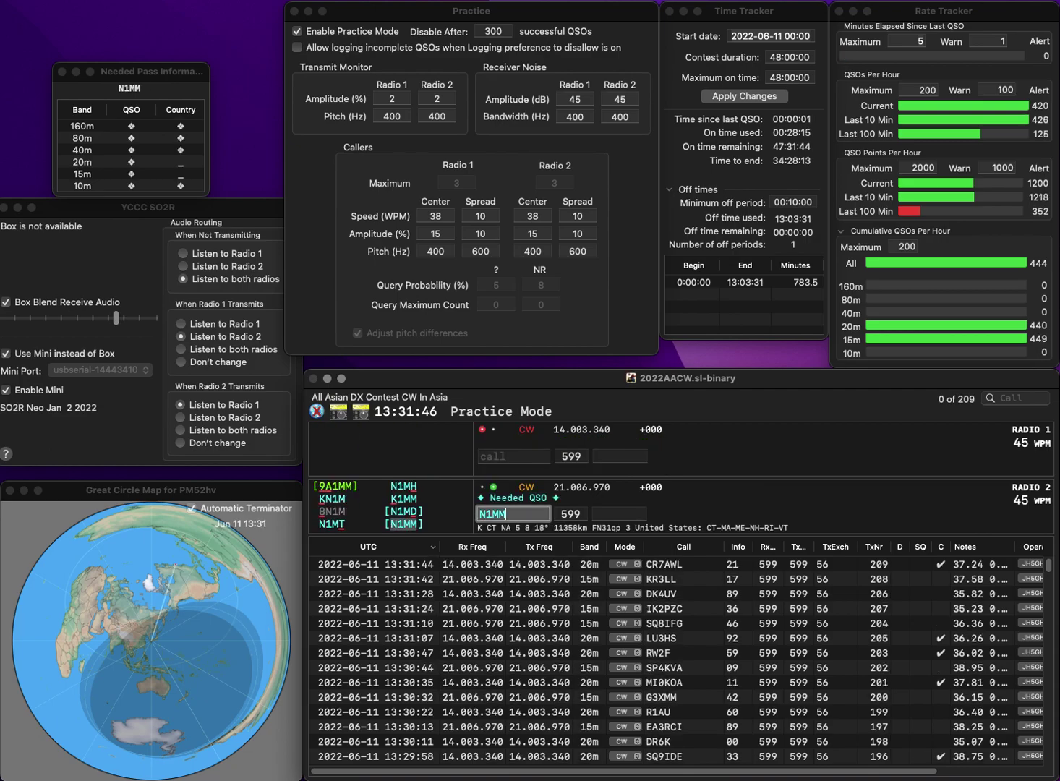
key(Return)
text(S)
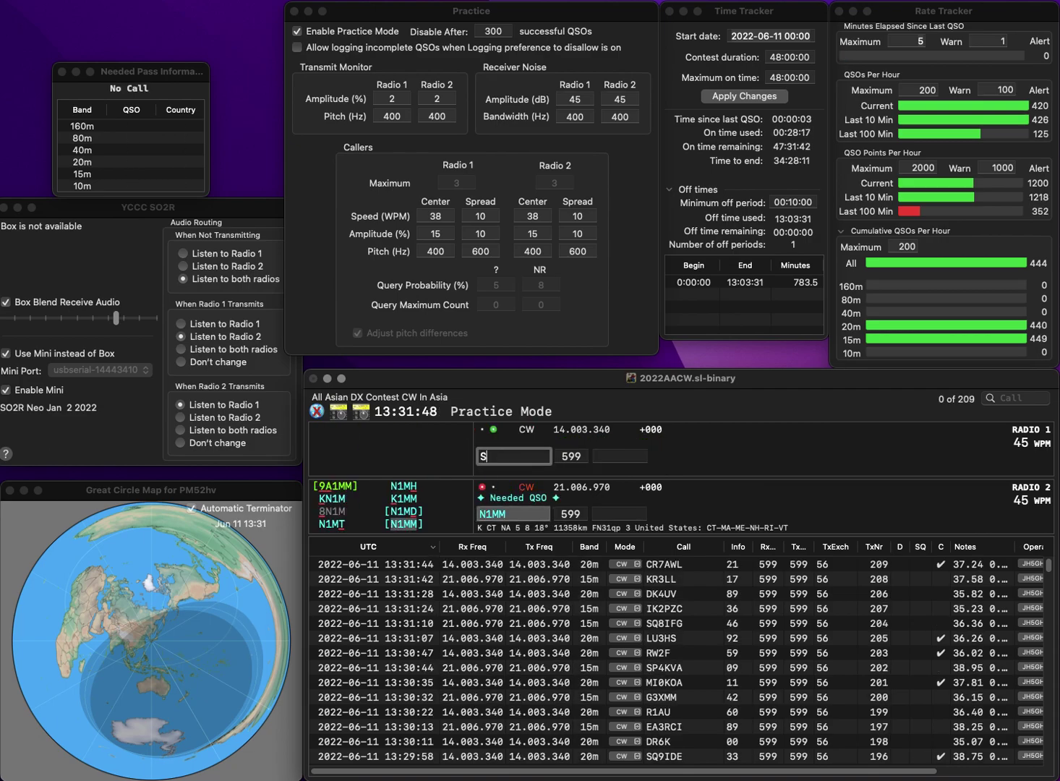
text(P2ADY)
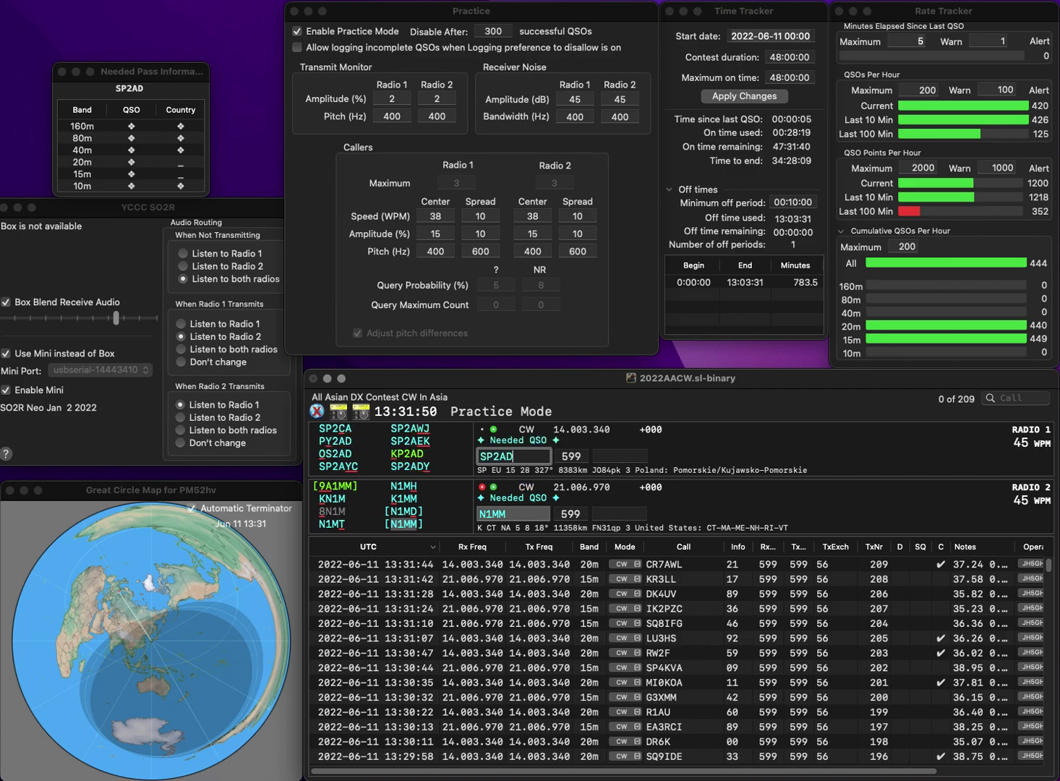
key(Return)
key(Tab)
- Log N1MM with received exchange 45 on Radio 2 and SP2ADY with exchange 08 on Radio 1
text(45)
key(grave)
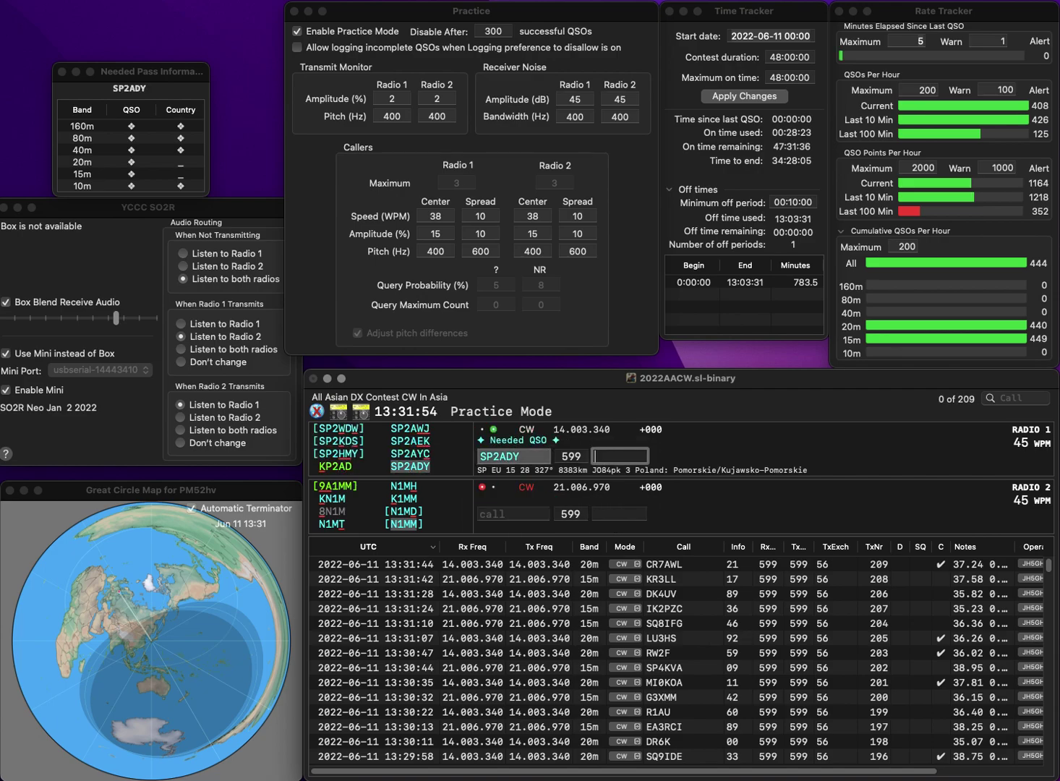
text(08)
key(Return)
text(K7UKF)
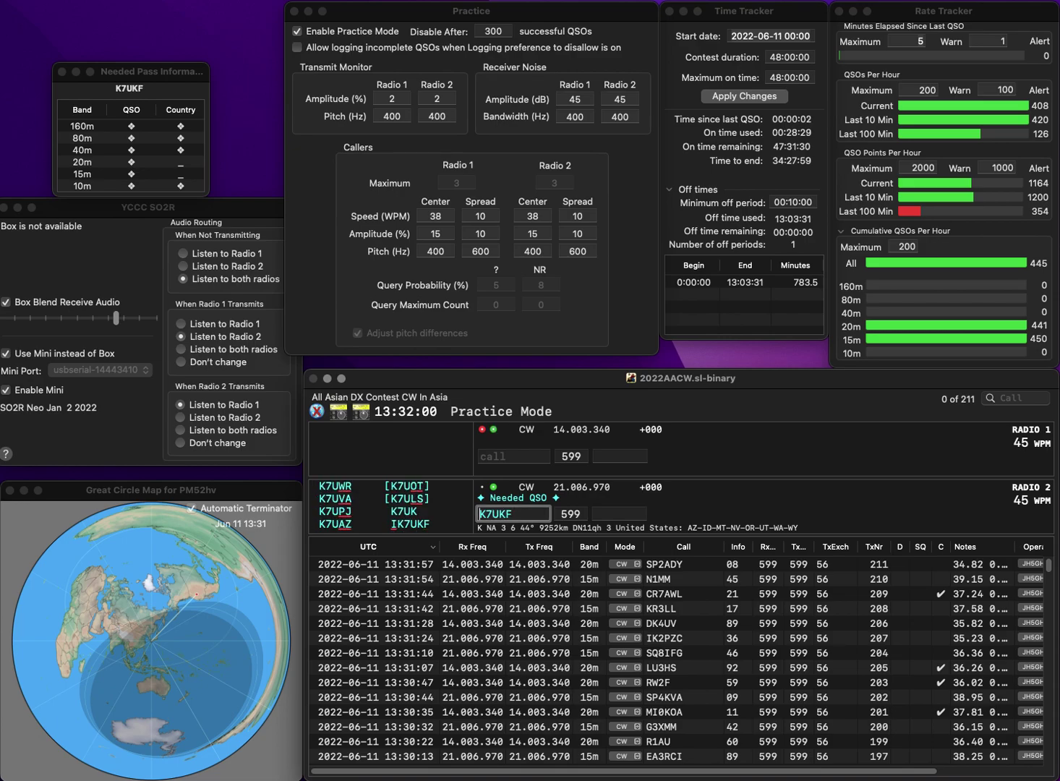
key(ctrl+a)
text(R)
key(Delete)
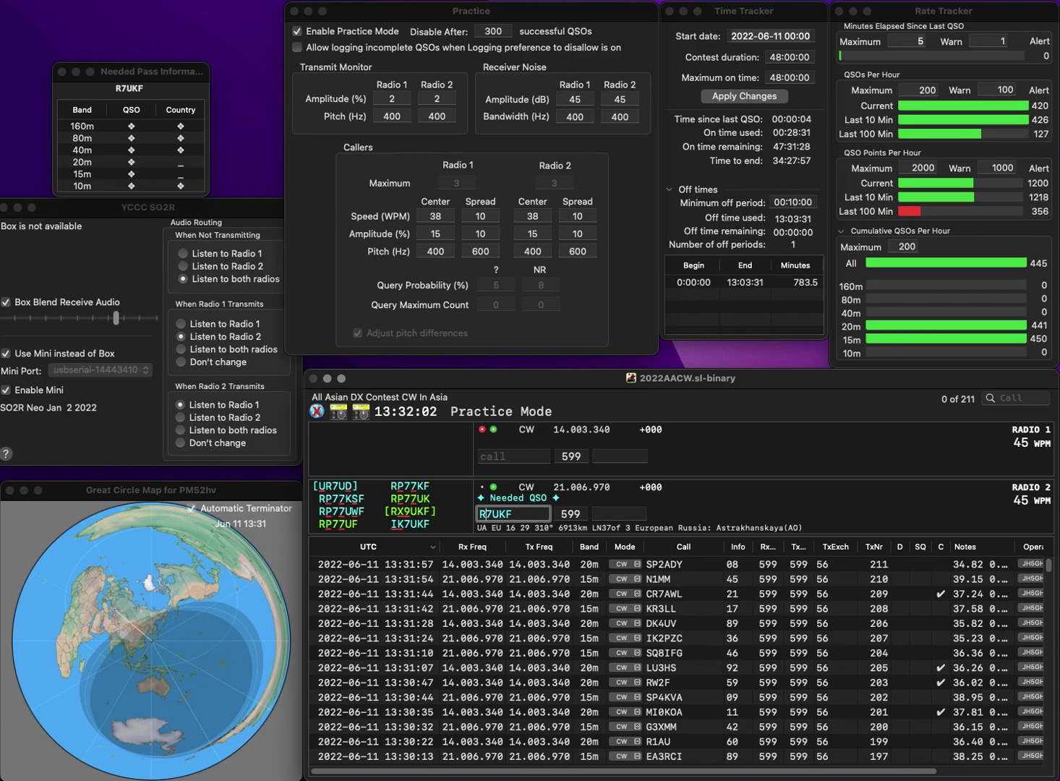
key(BackSpace)
text(IK)
key(Return)
key(Return)
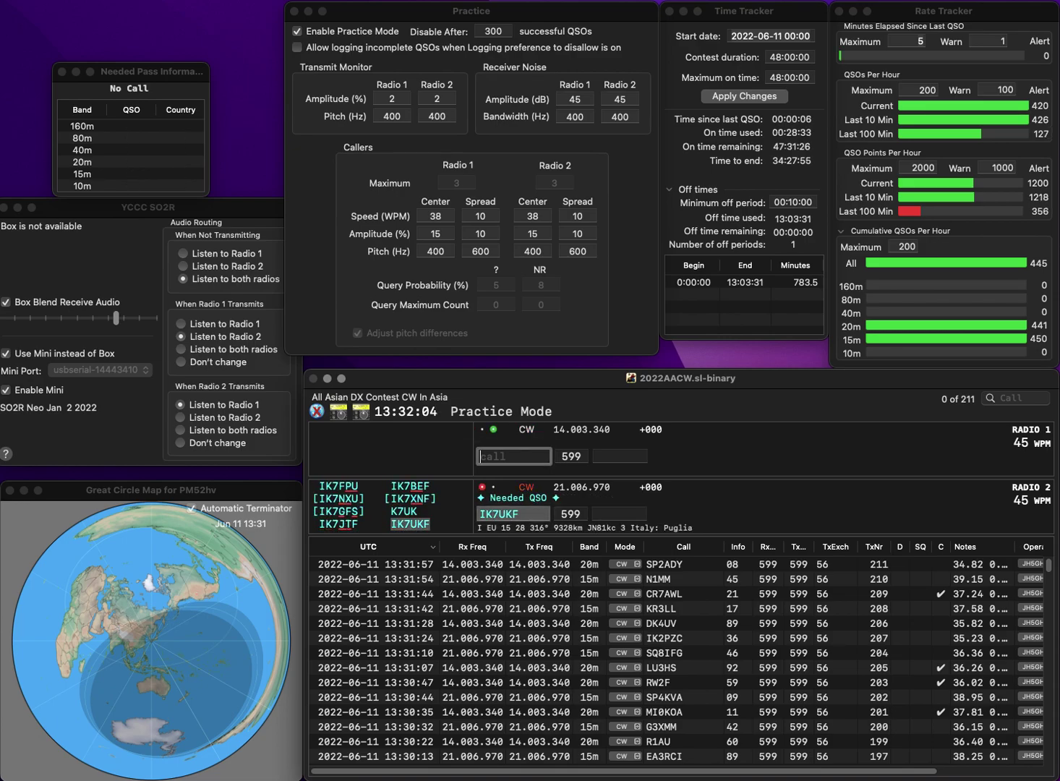
text(UT7ZM)
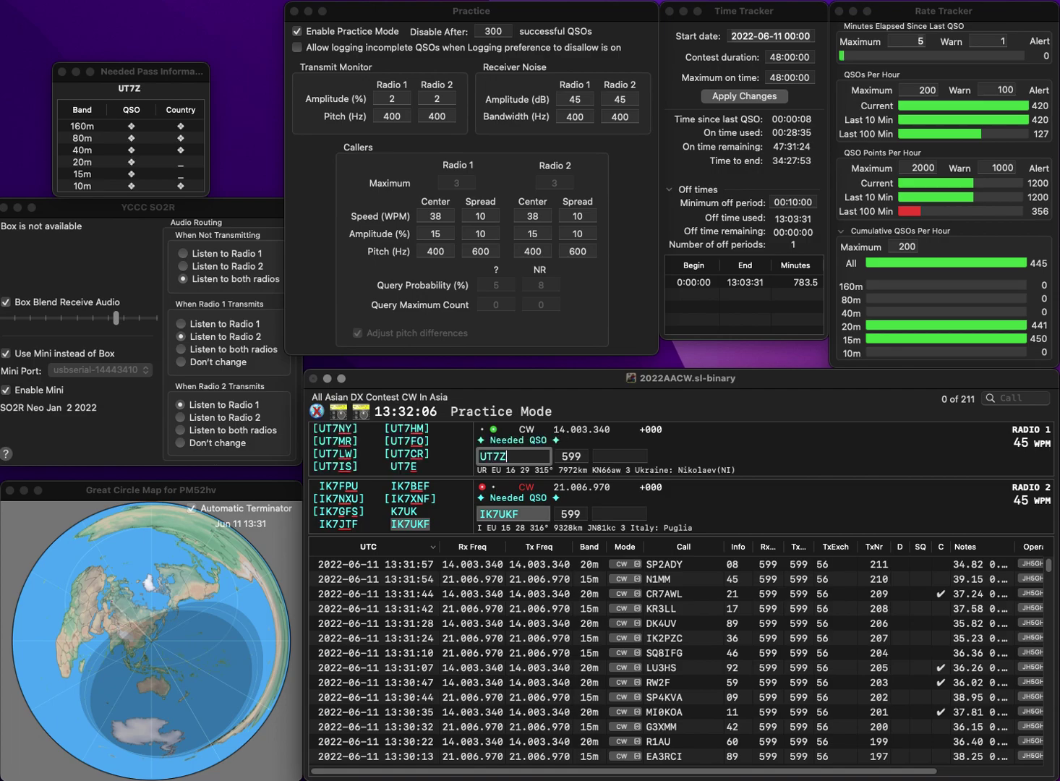
click(492, 514)
key(Tab)
text(71)
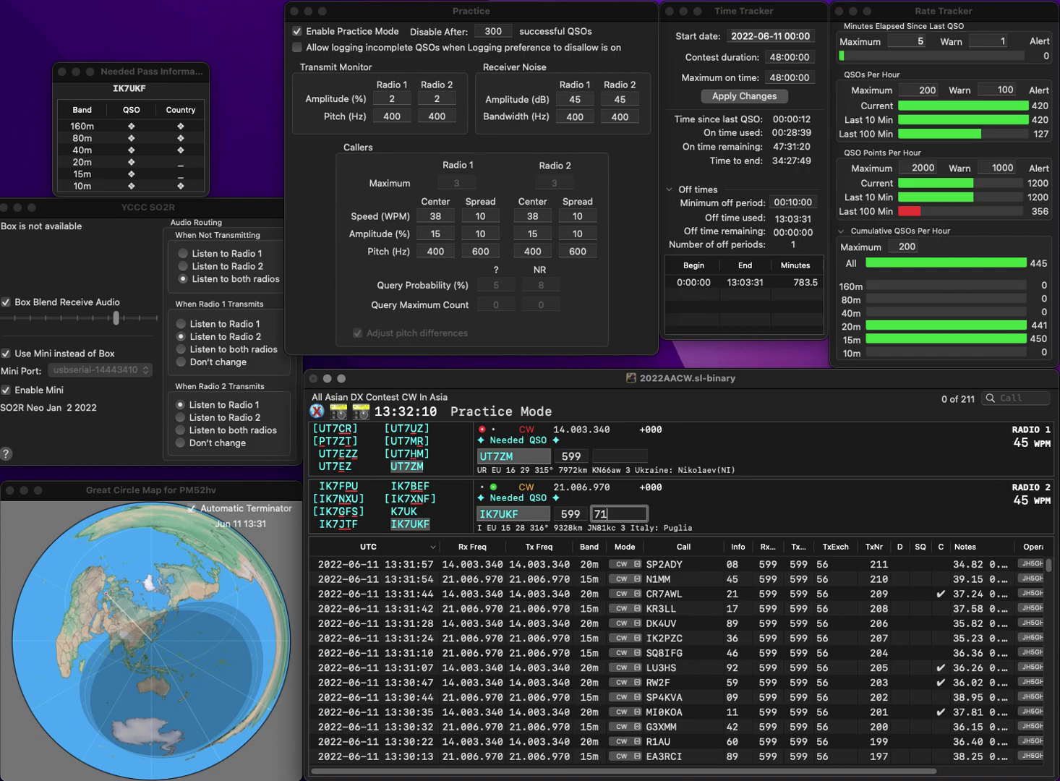
key(Return)
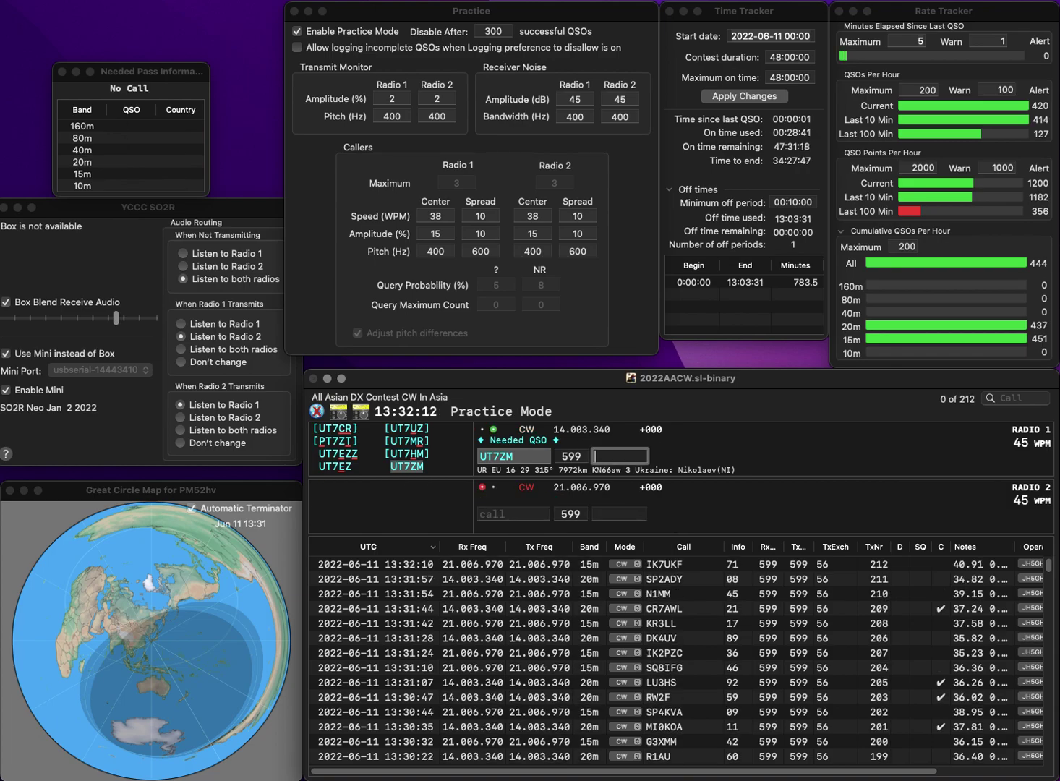
text(51)
key(Return)
text(R3KIK)
key(Return)
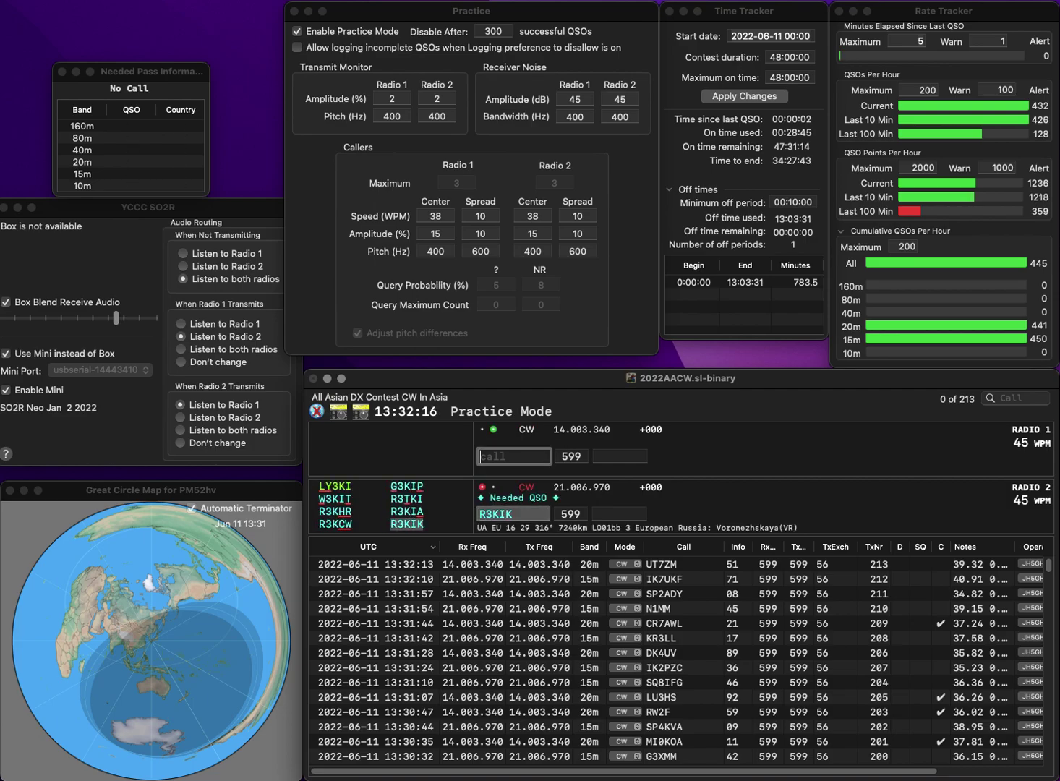
text(W1NR)
key(Return)
key(space)
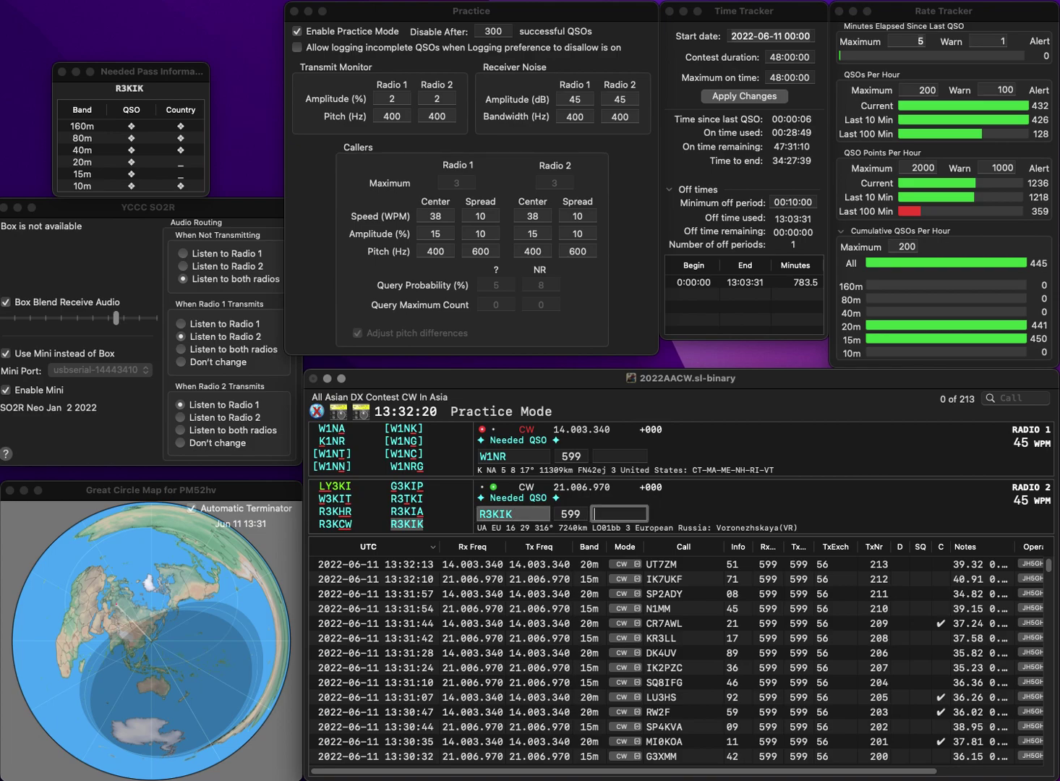
text(94)
key(Return)
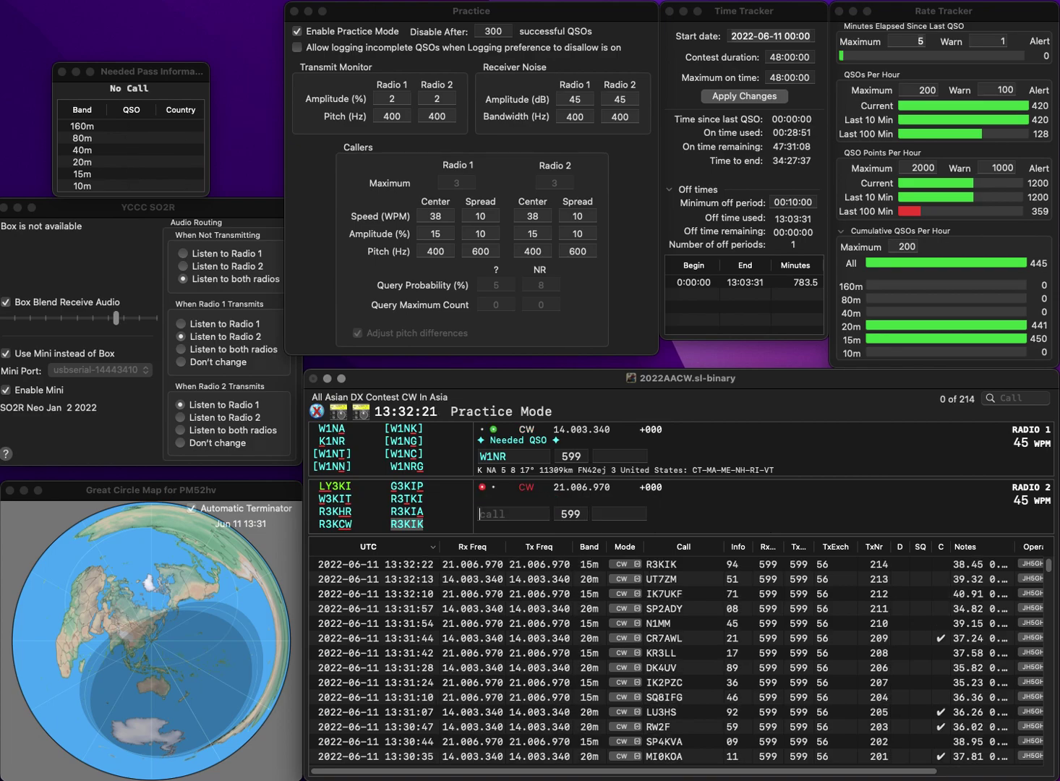
key(BackSpace)
text(2)
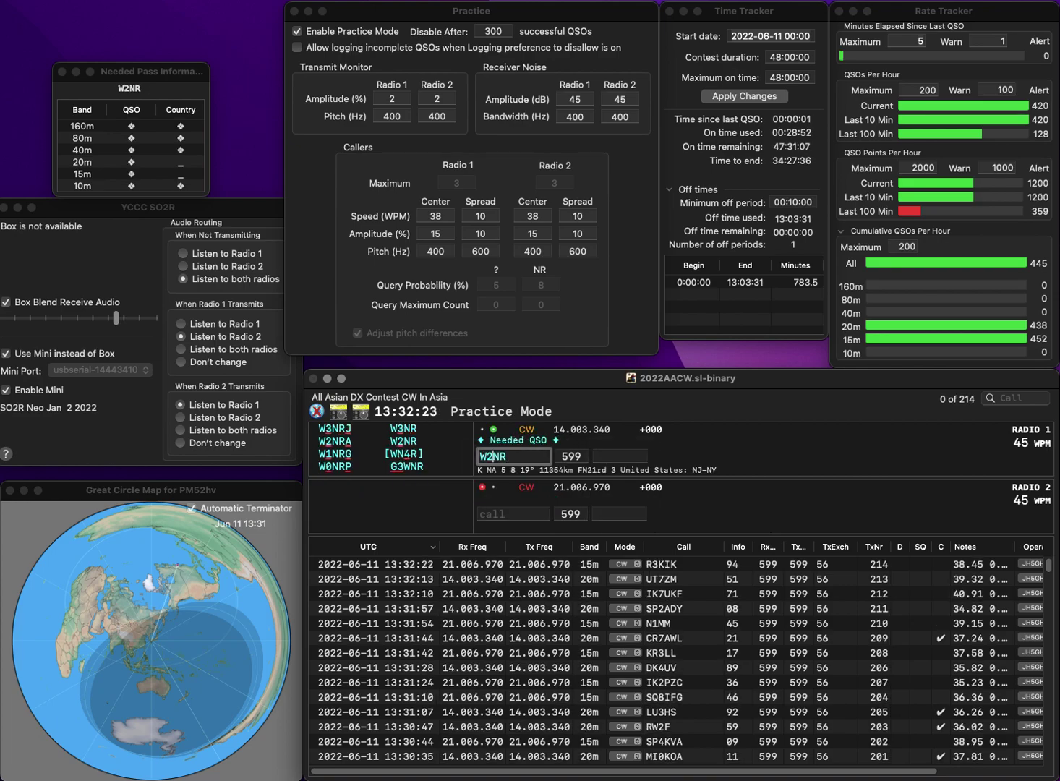
key(Return)
text(OM2ABC)
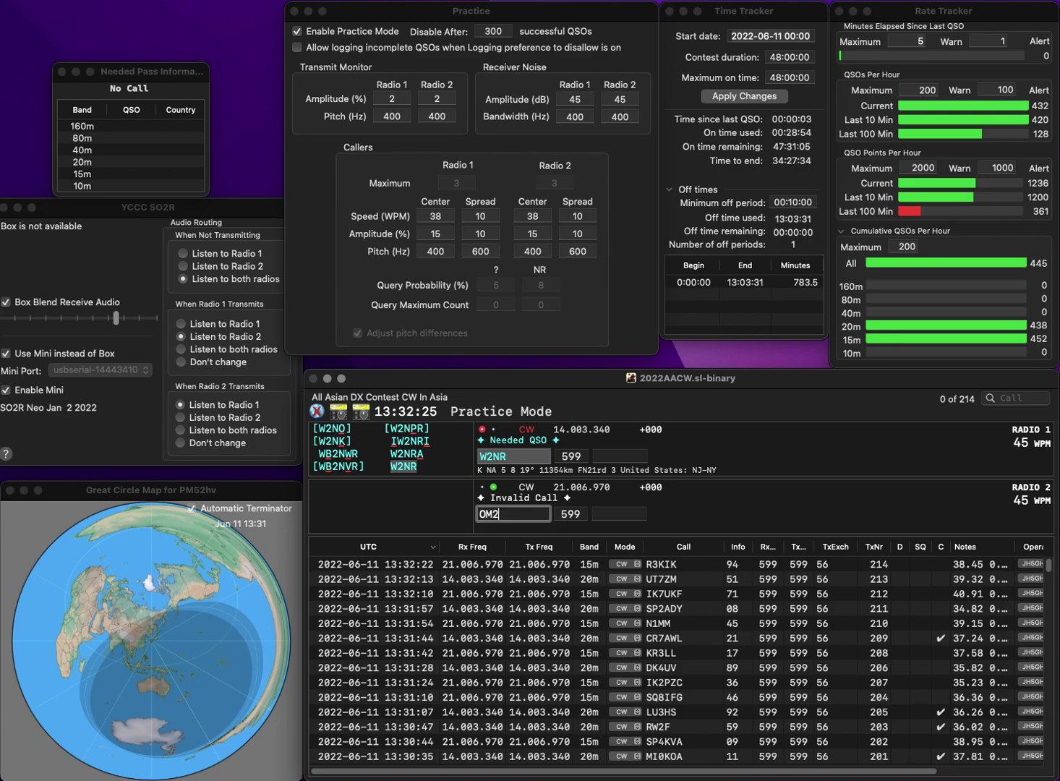
key(Return)
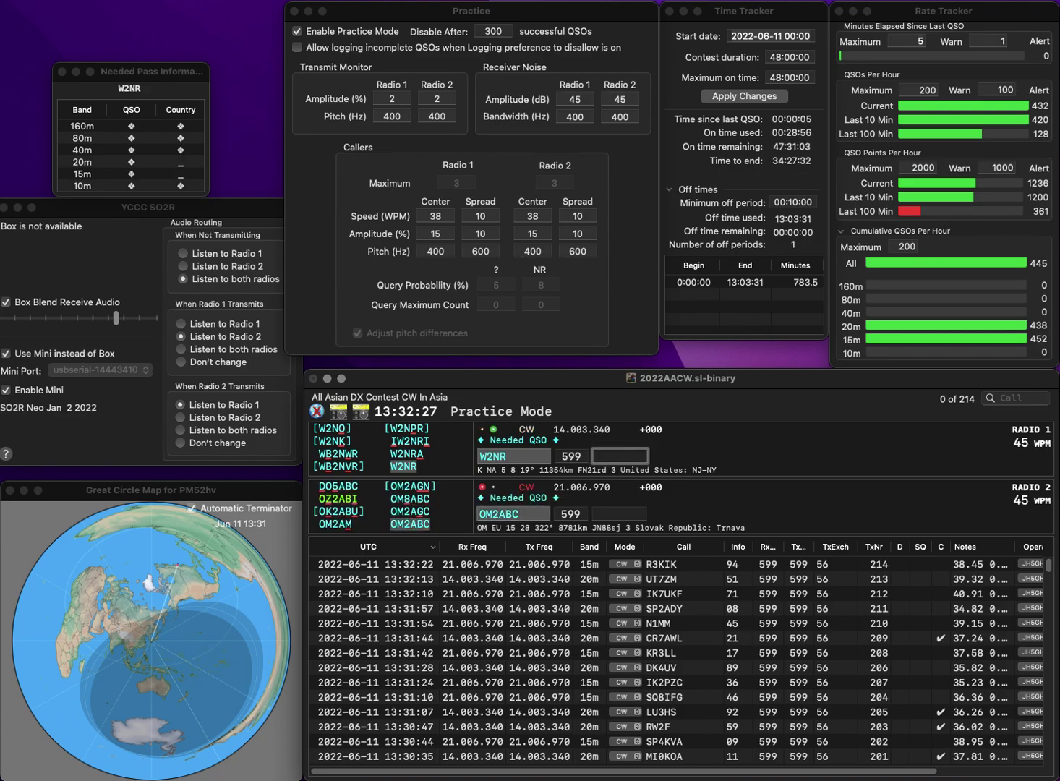
text(75)
key(Return)
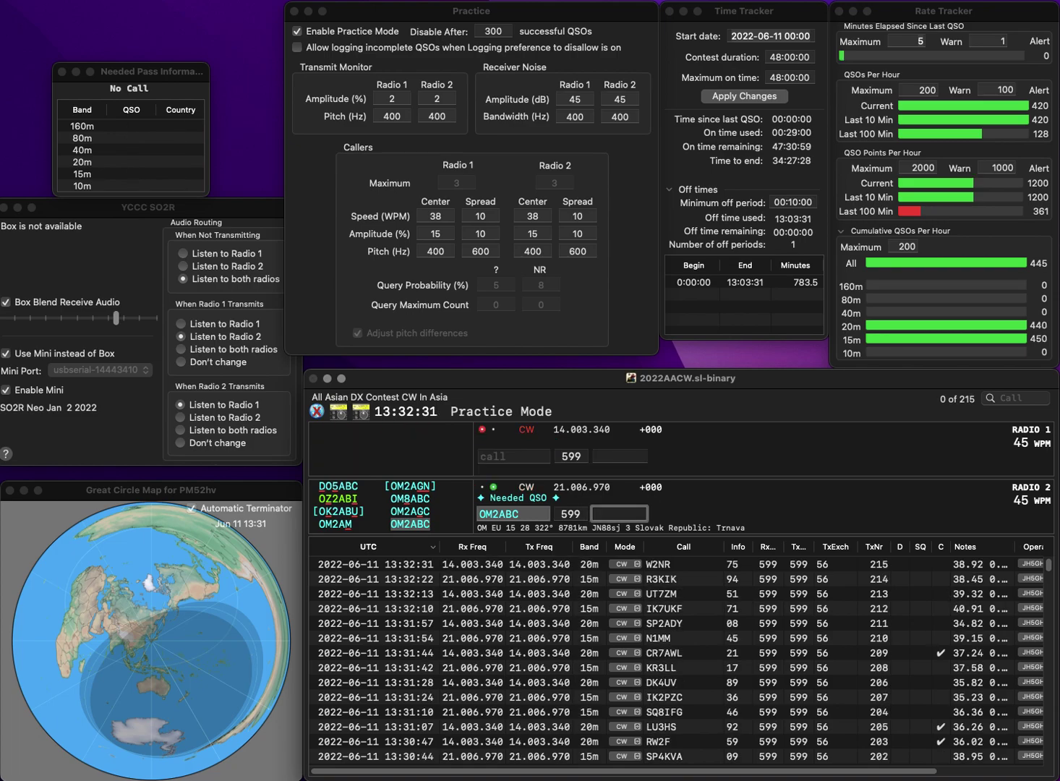
text(55)
key(Return)
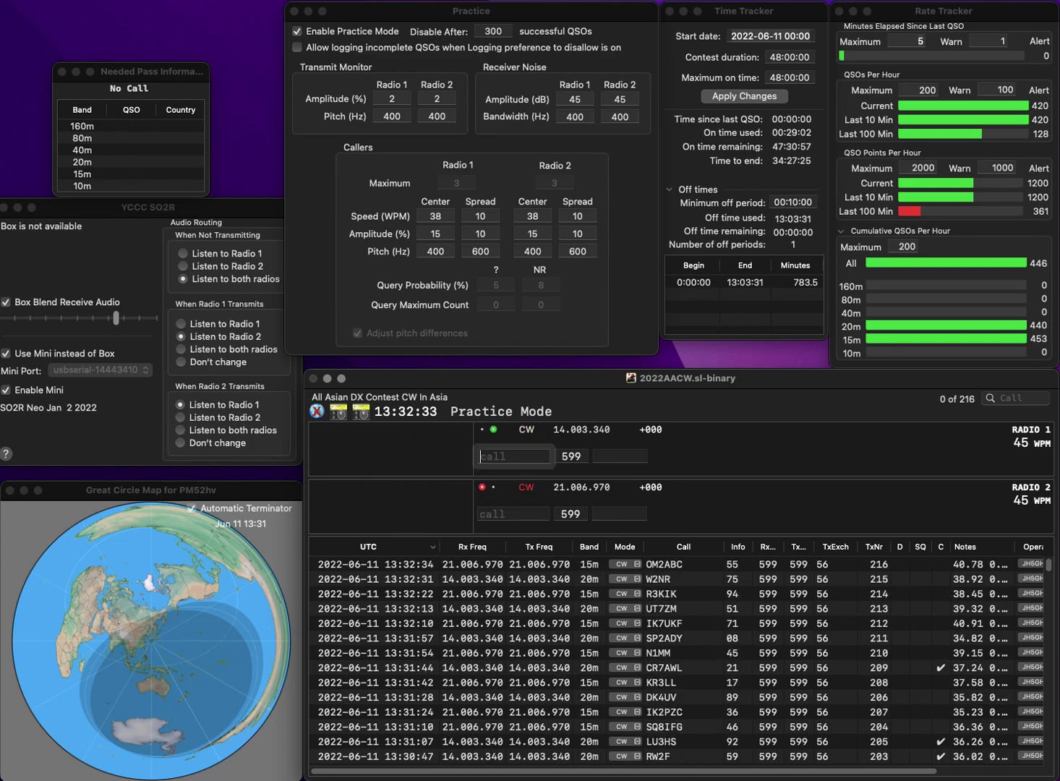
text(KC4X)
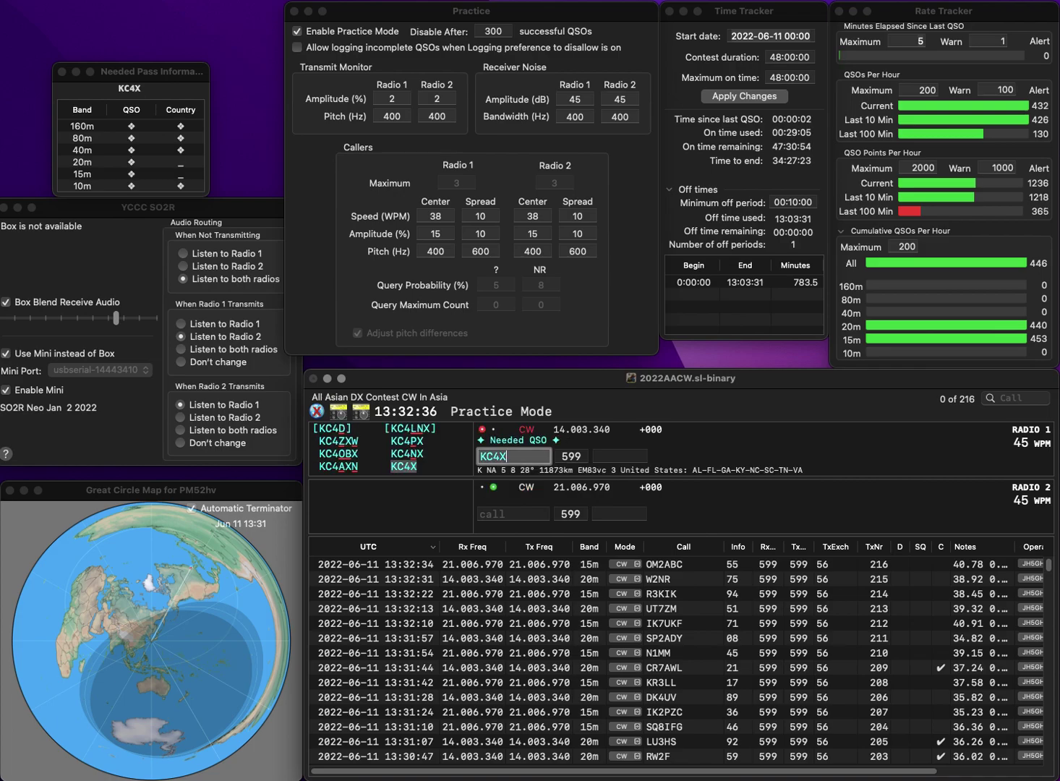
key(Return)
text(NG)
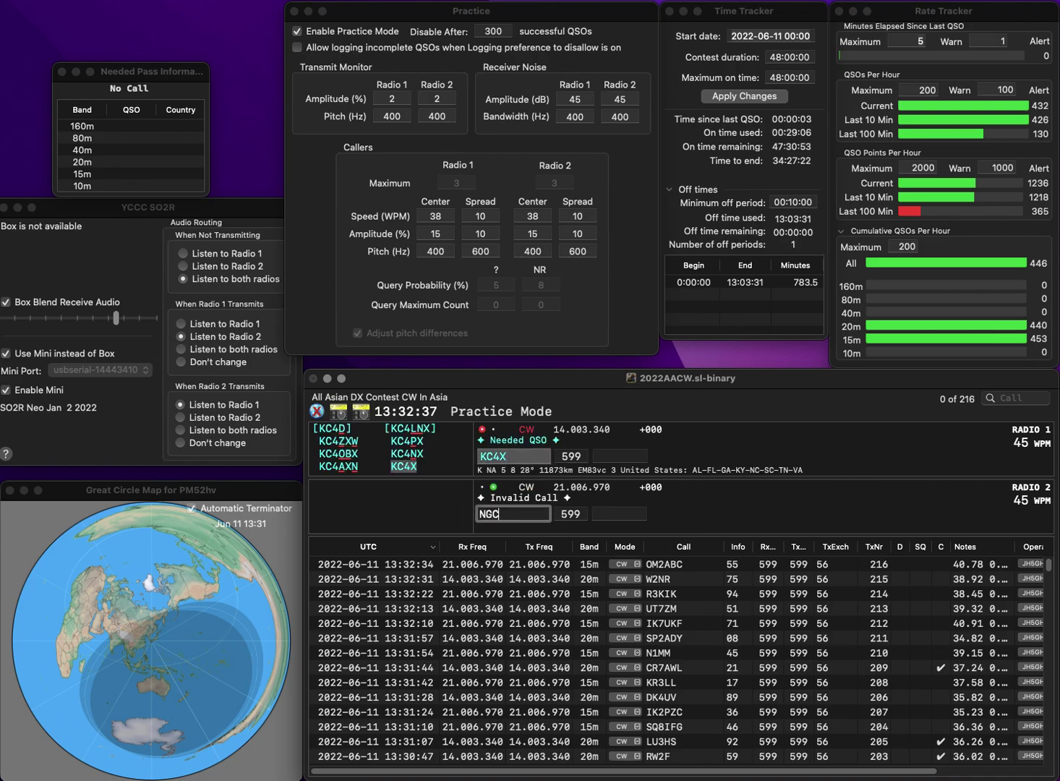
text(MJ)
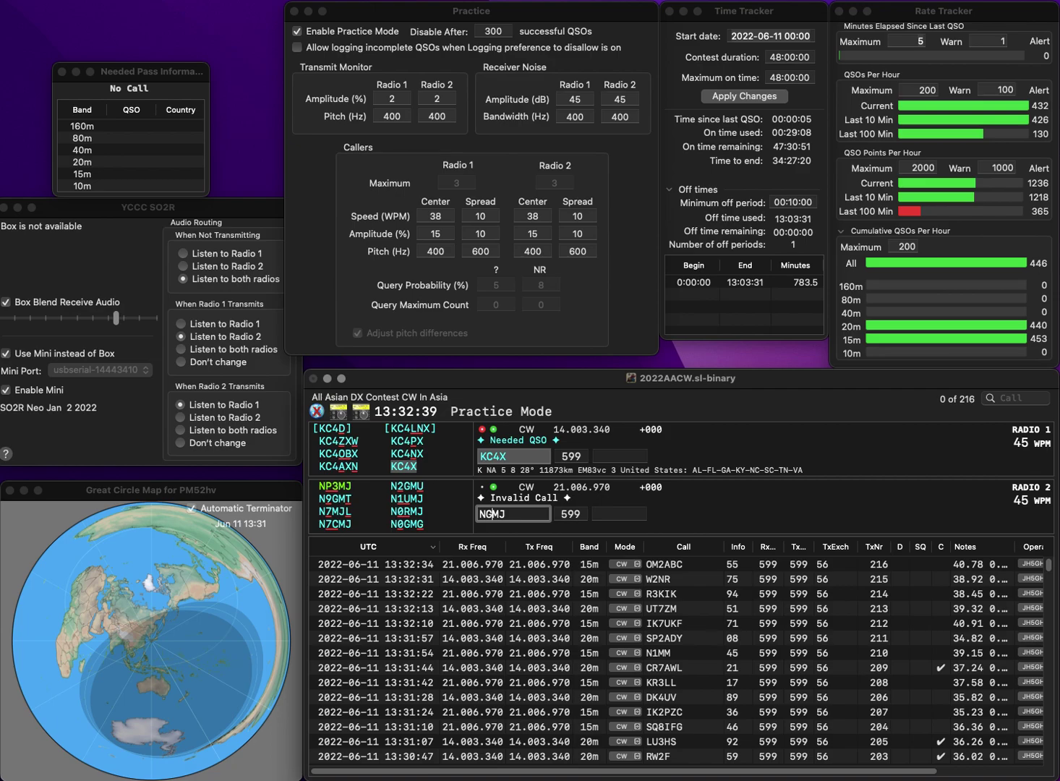
key(Return)
text(26)
key(Return)
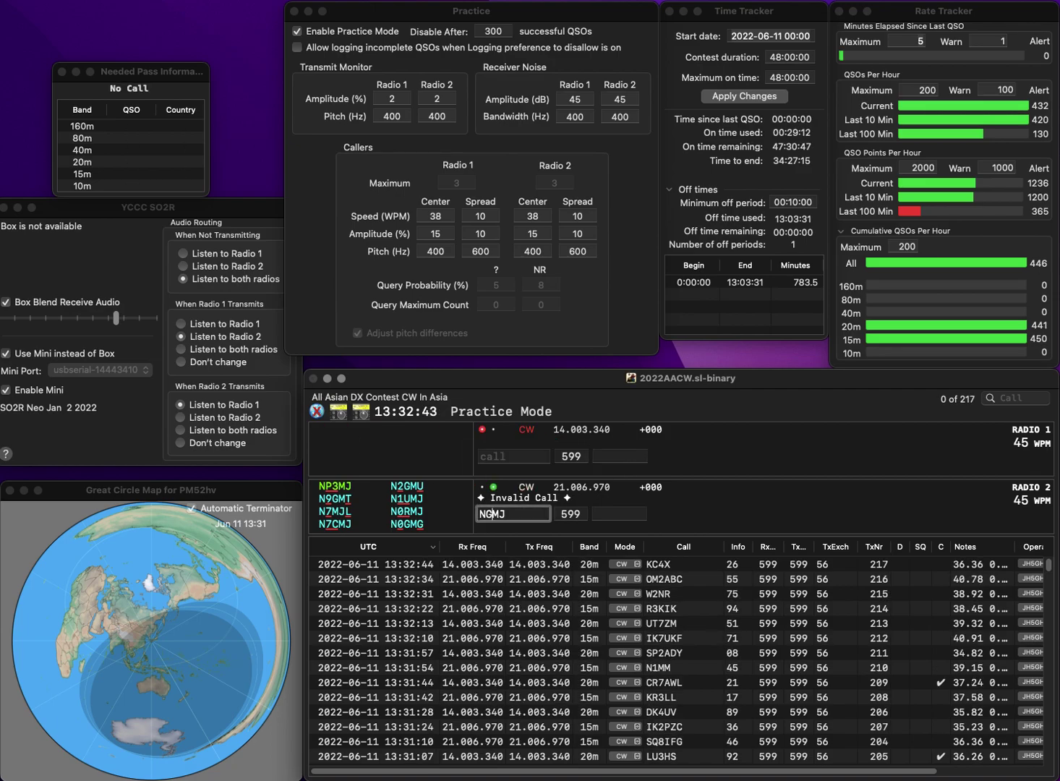
key(BackSpace)
text(7)
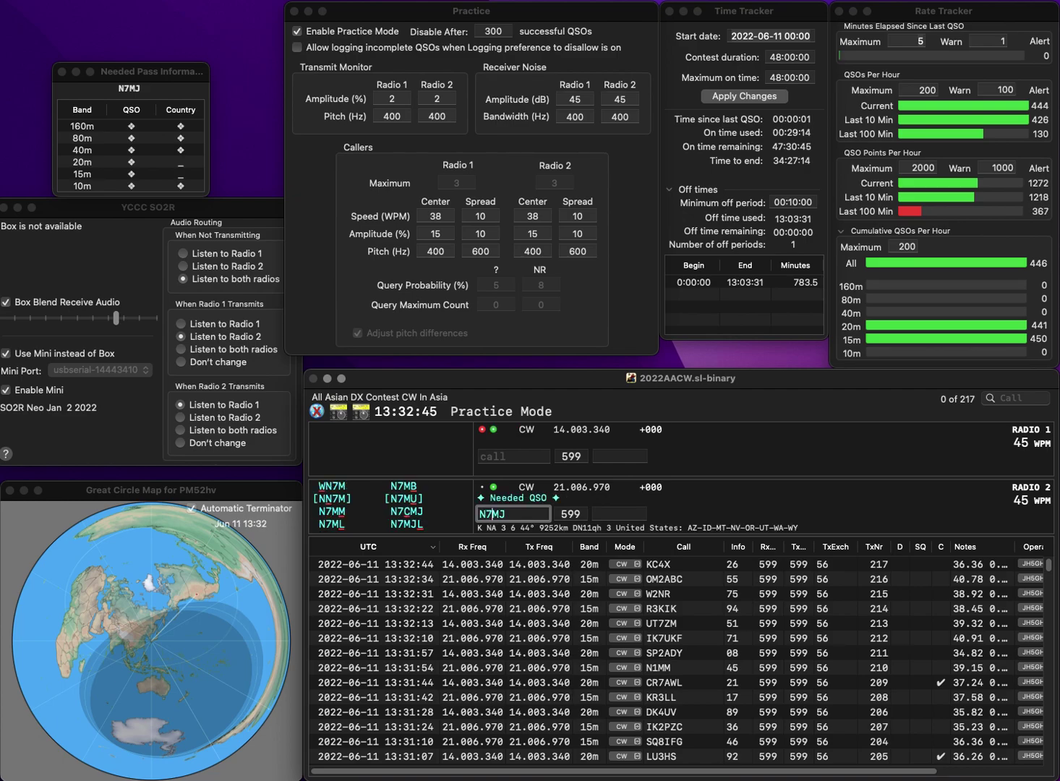
- Try to copy the Radio 1 caller's call sign as KJDKQ
key(Up)
key(Return)
key(Down)
key(BackSpace)
key(Return)
text(KJDKQ)
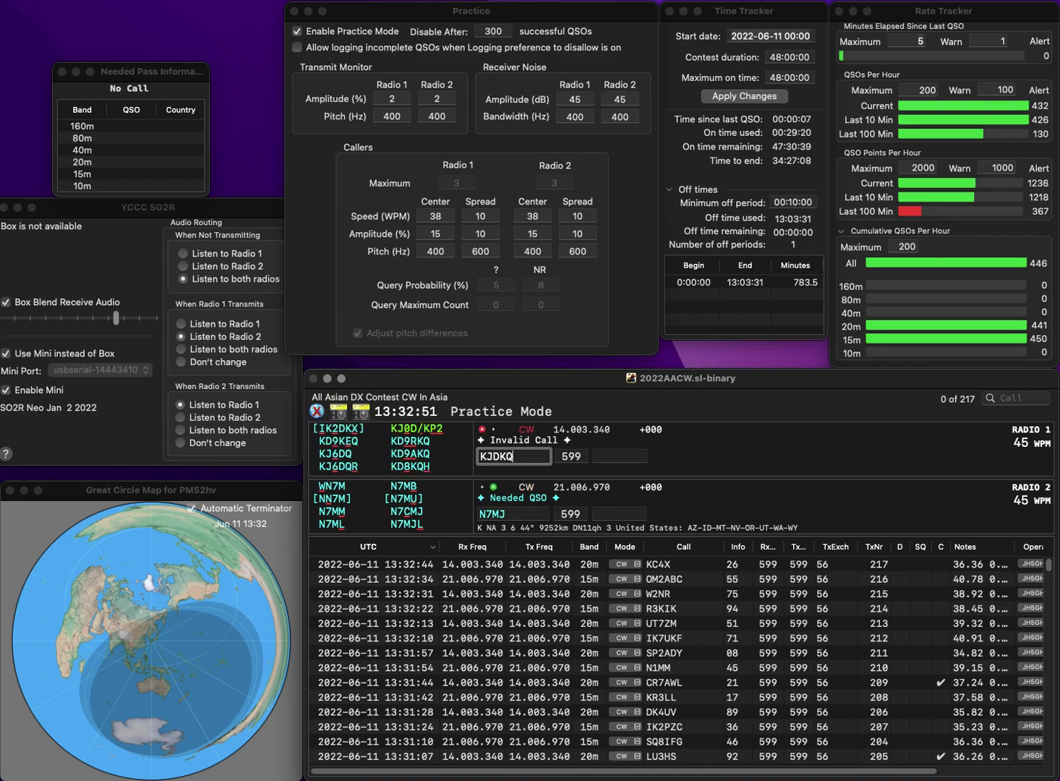
key(Down)
text(C)
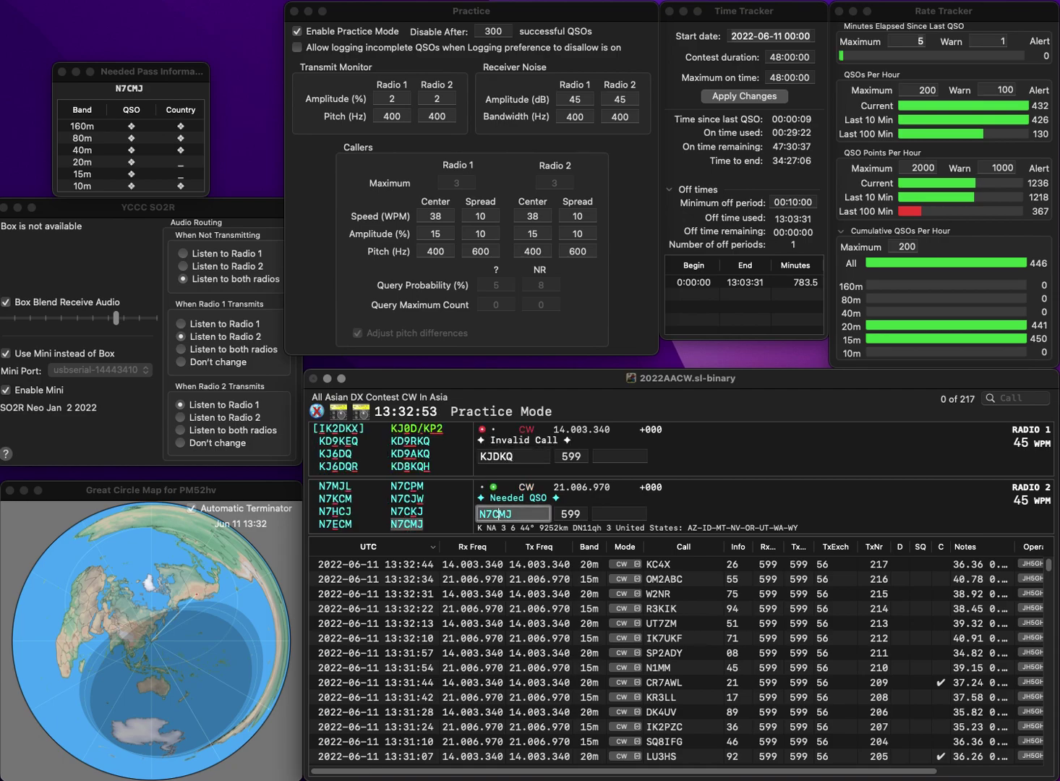
key(Return)
key(Up)
key(super+k)
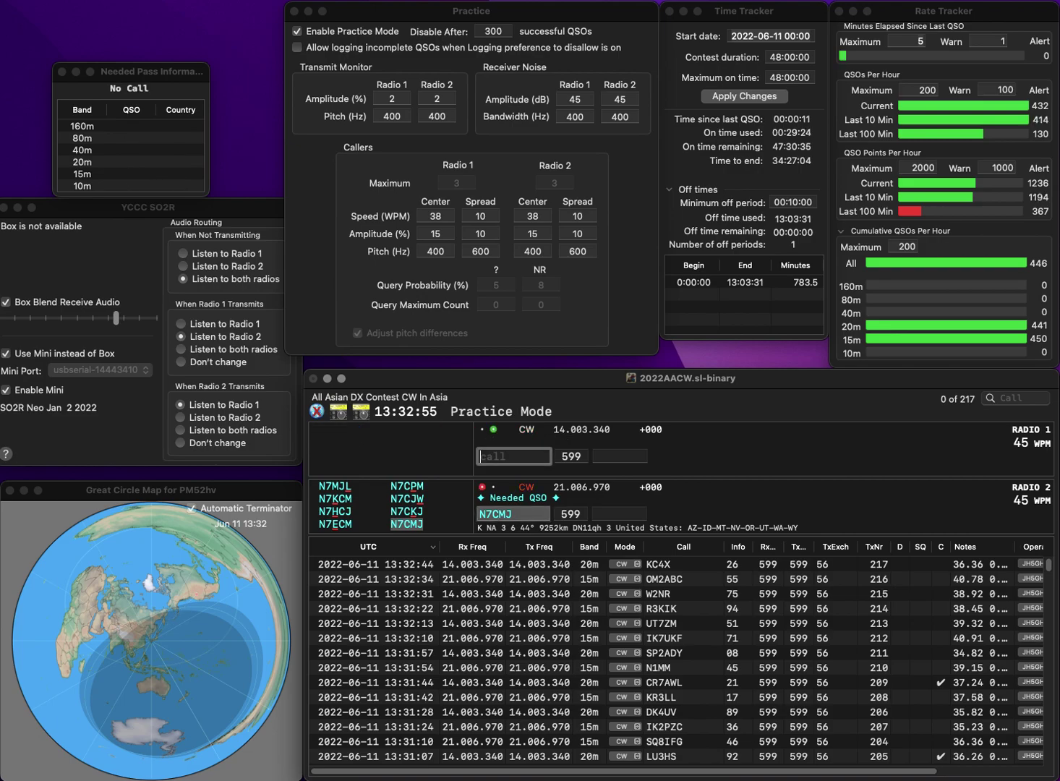
text(OK1DKZ)
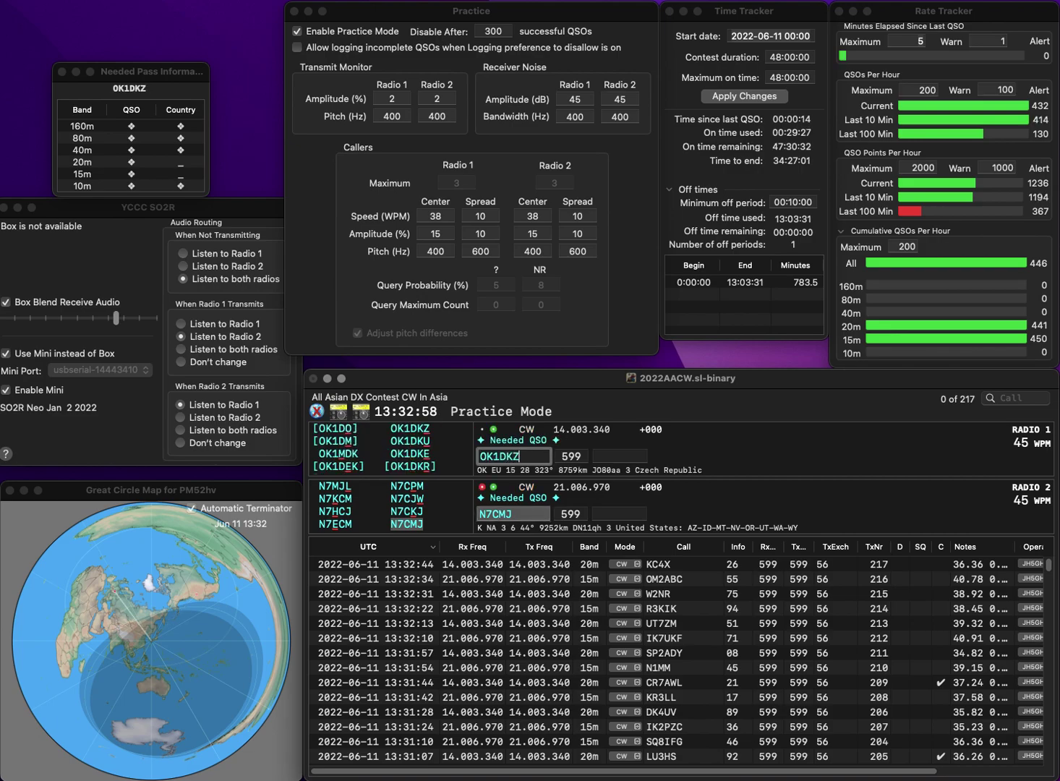
key(Return)
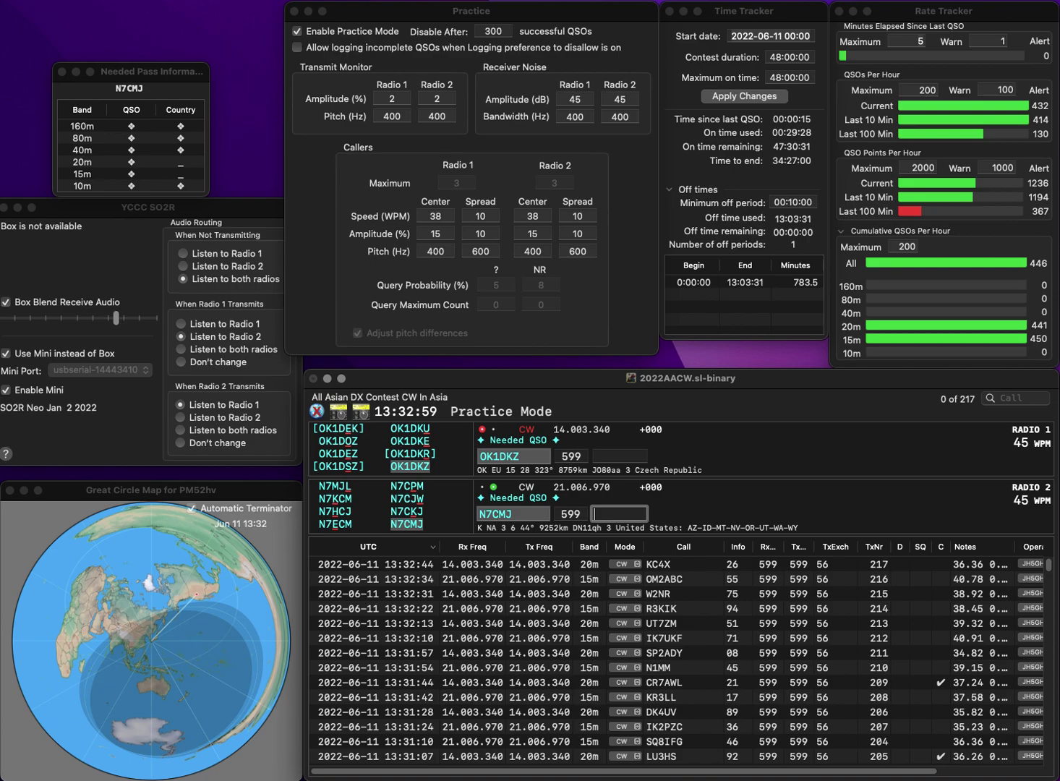
text(52)
key(Return)
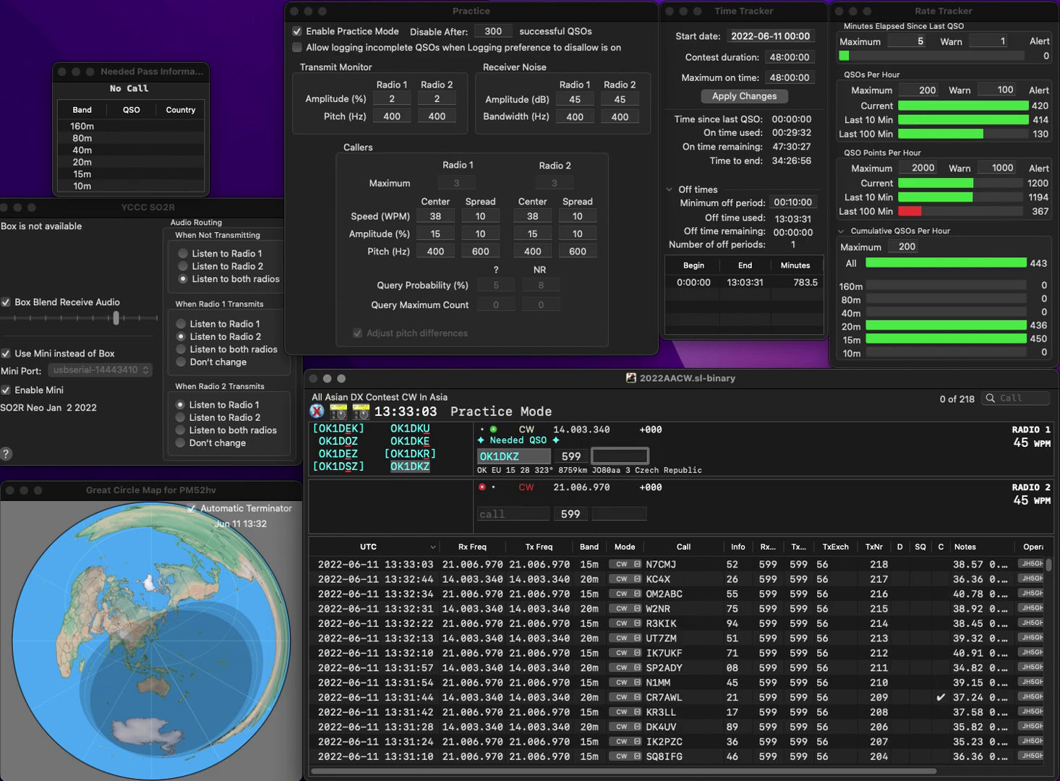
text(87)
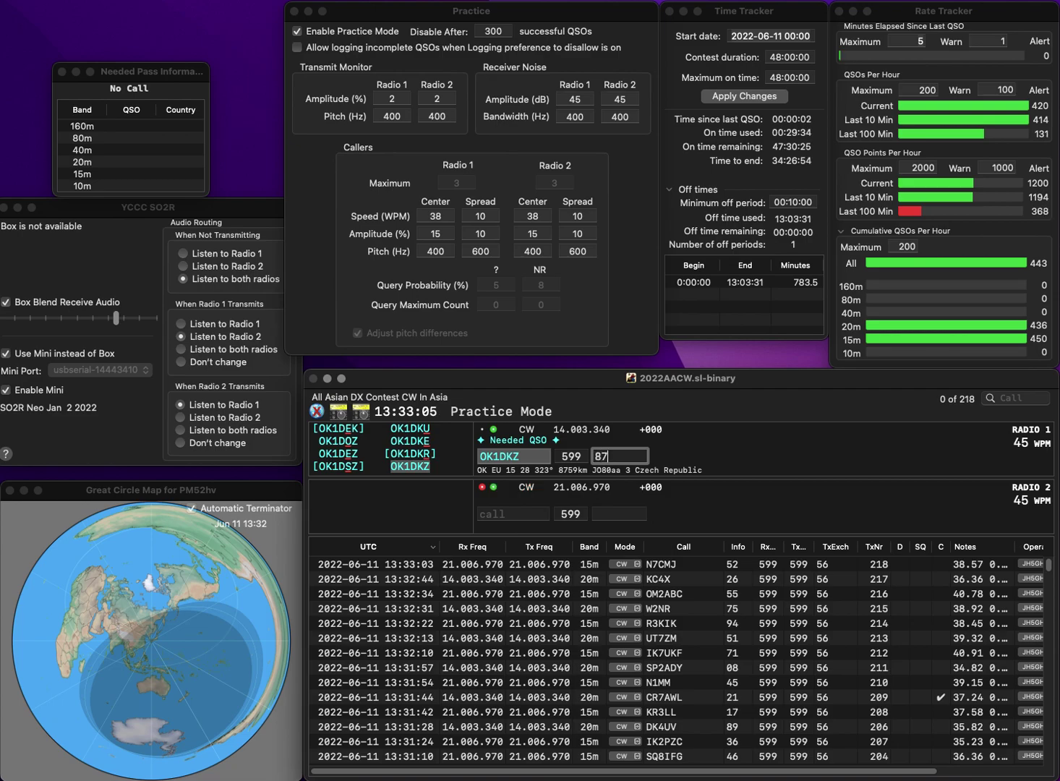
key(Return)
text(CO3UQ)
key(Return)
text(PY5IN)
key(Return)
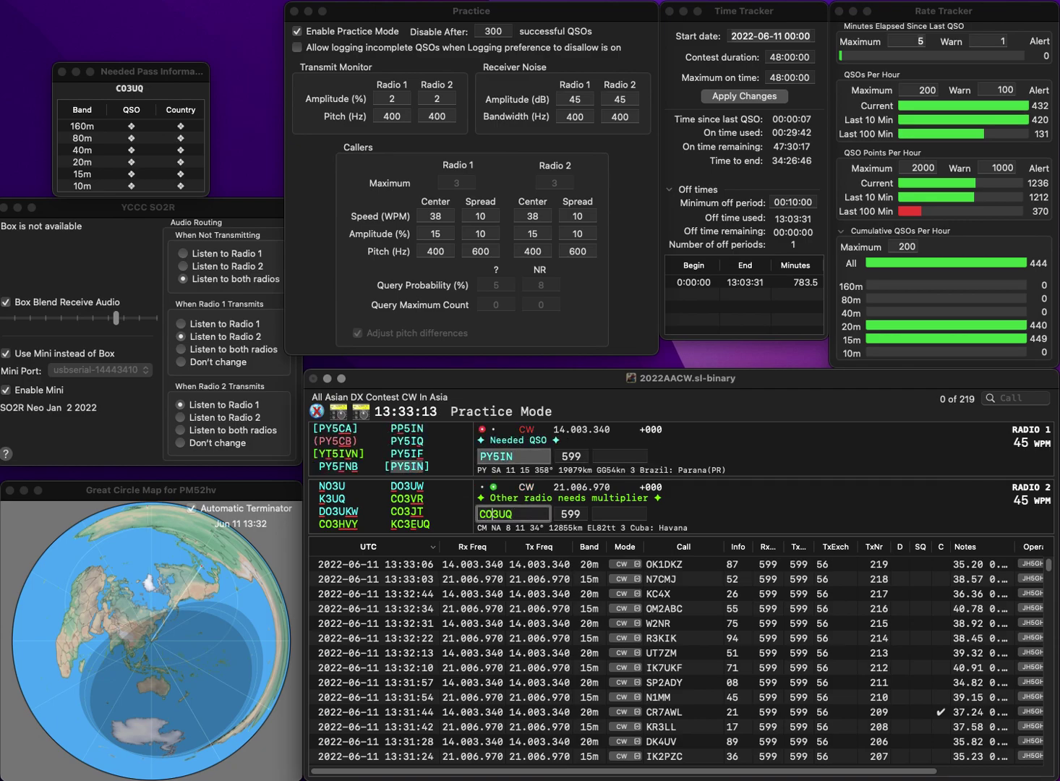
key(Delete)
text(4)
key(Return)
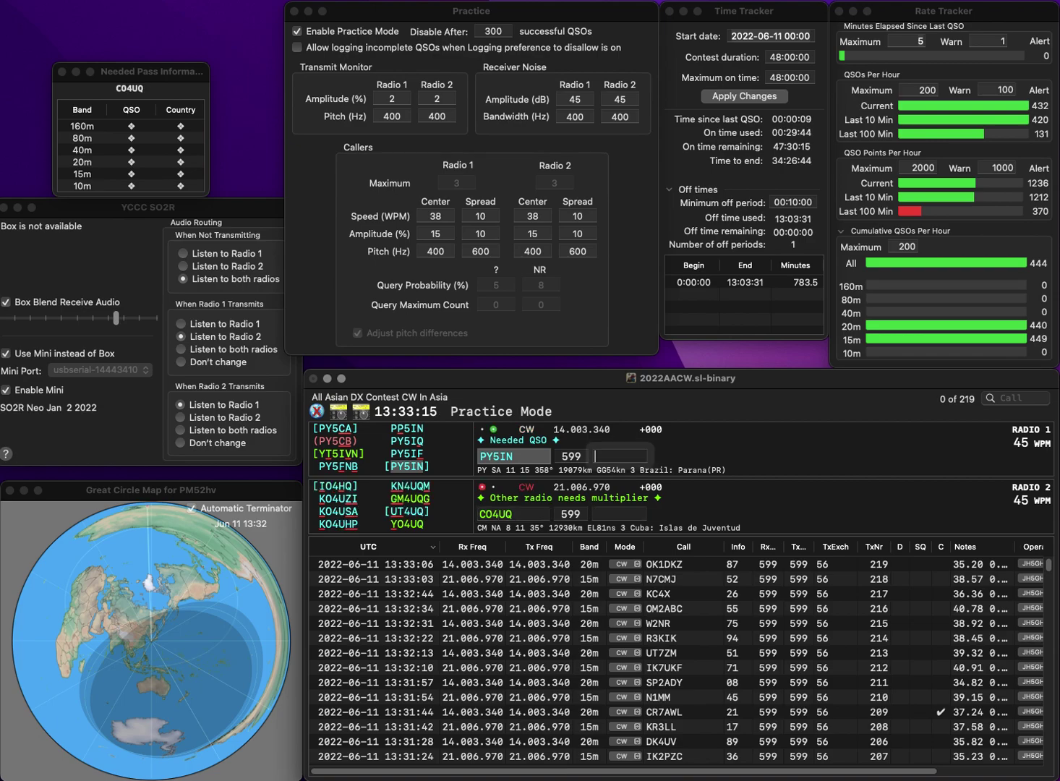
text(77)
key(Return)
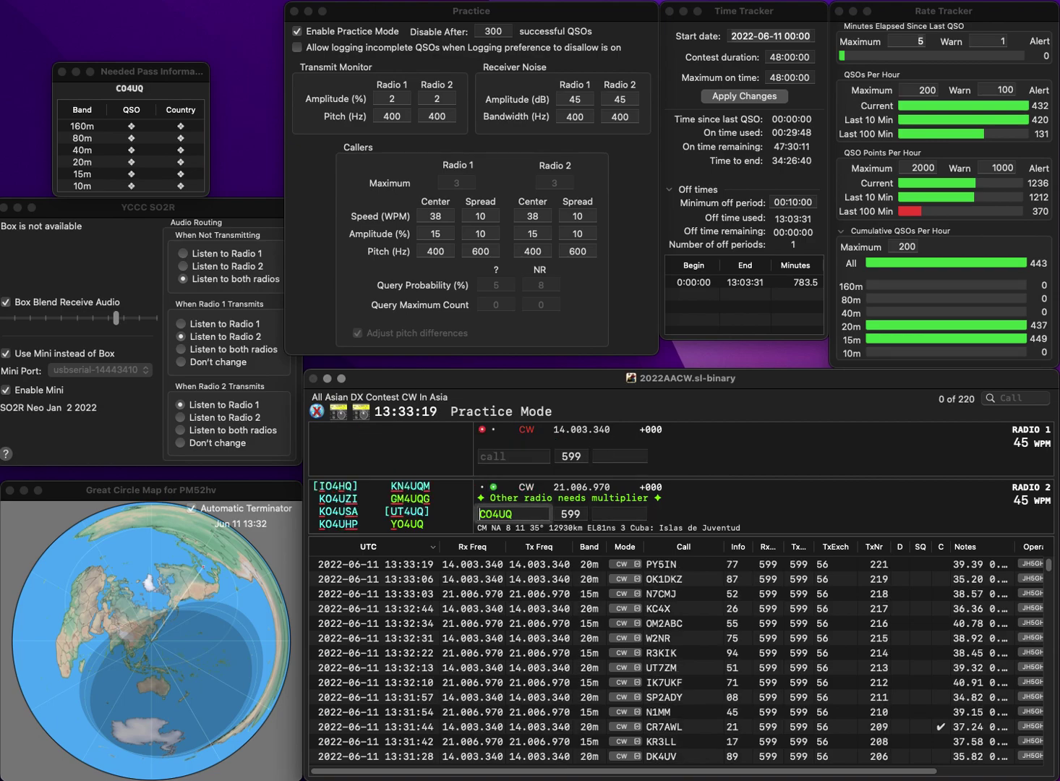
- Correct the Radio 2 call sign to YO4UQ, and enter and send 9A5BVT on Radio 1
key(Delete)
text(Y)
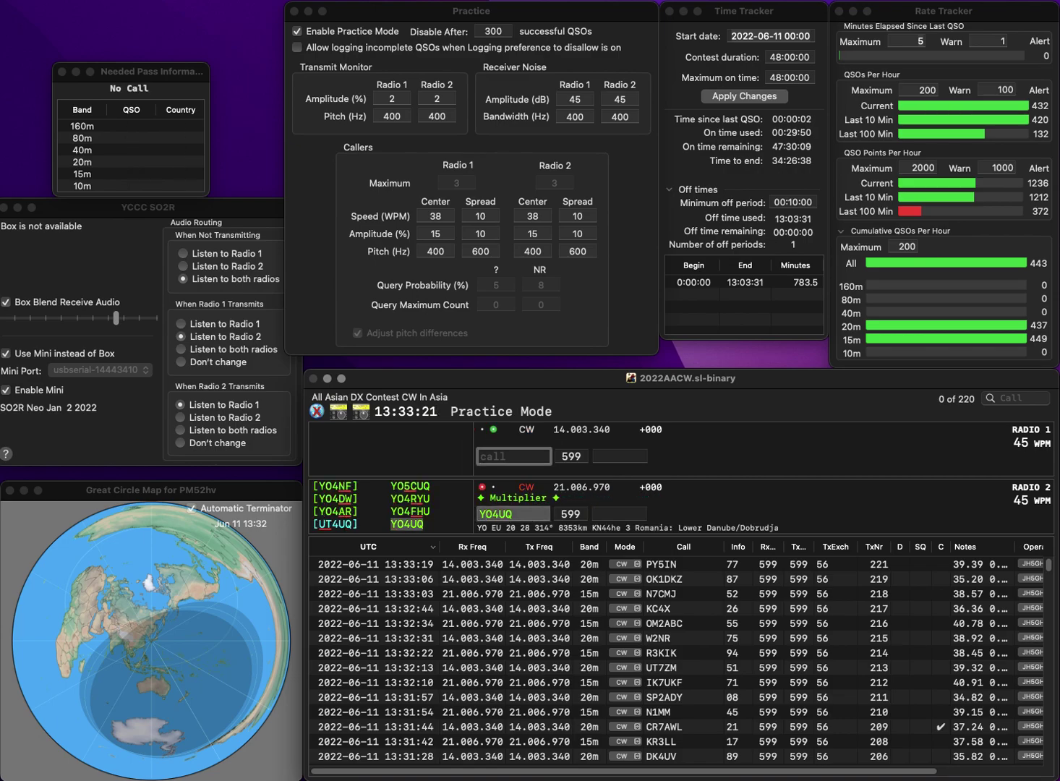
text(9A5BVT)
key(Return)
key(Tab)
key(Tab)
text(01)
key(Return)
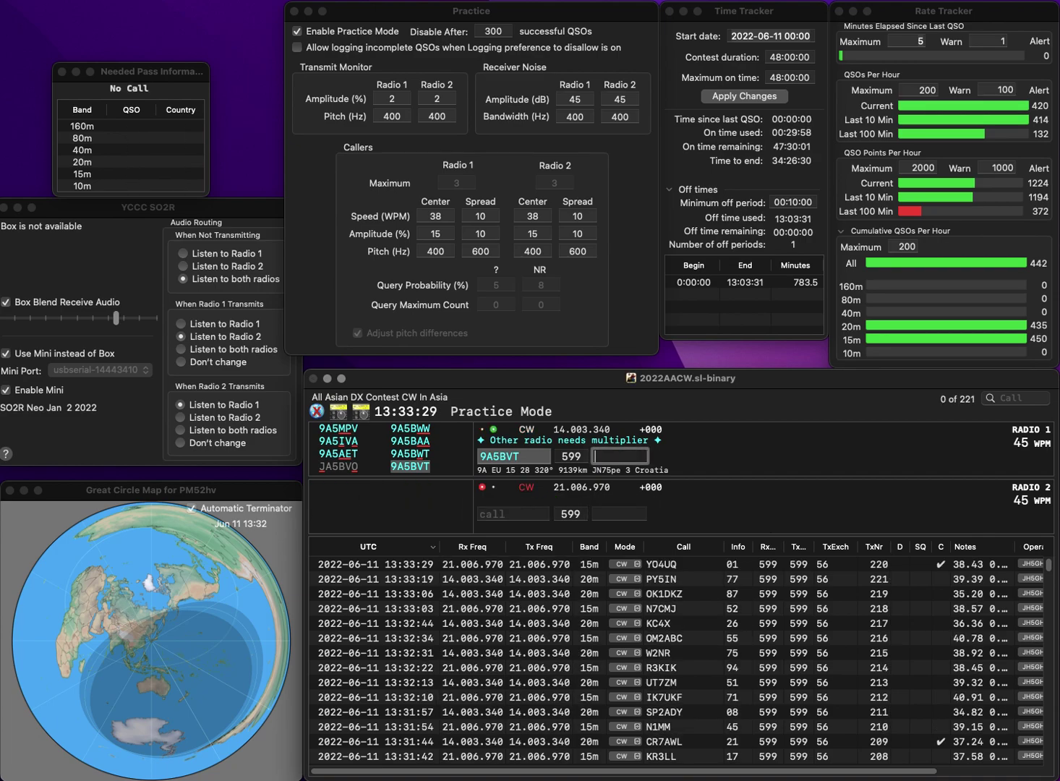
text(48)
key(Return)
text(JA5NSR)
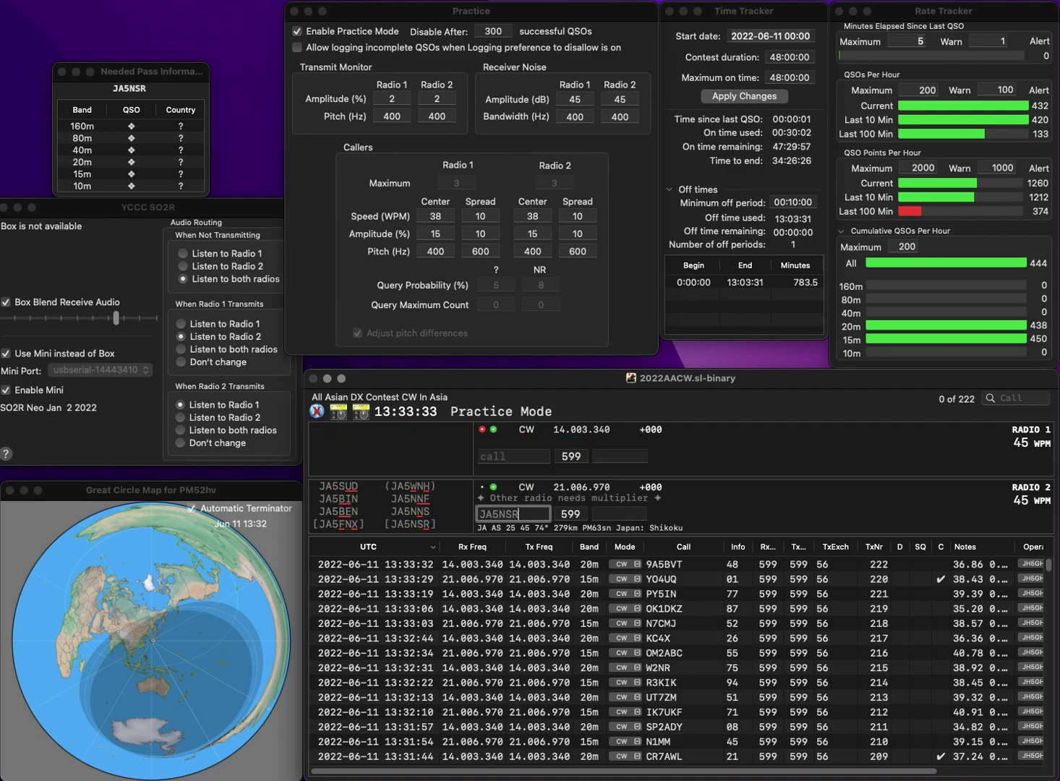
key(Return)
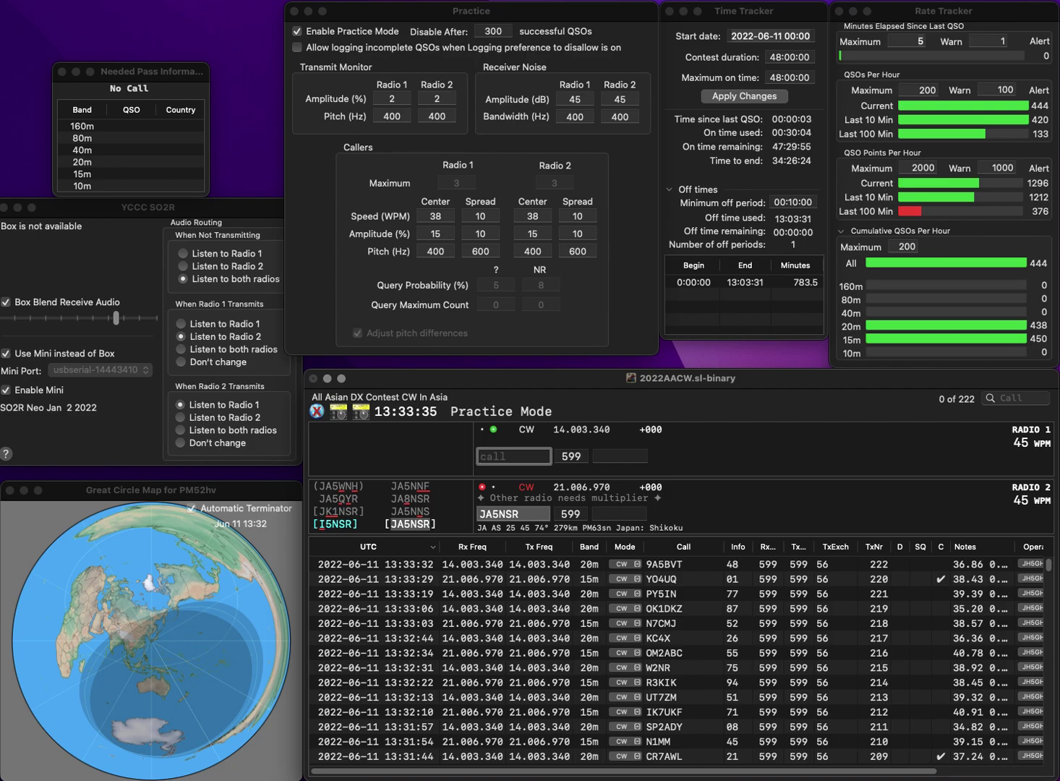
text(BOI)
key(Left)
key(Left)
key(BackSpace)
text(DJ6)
key(Return)
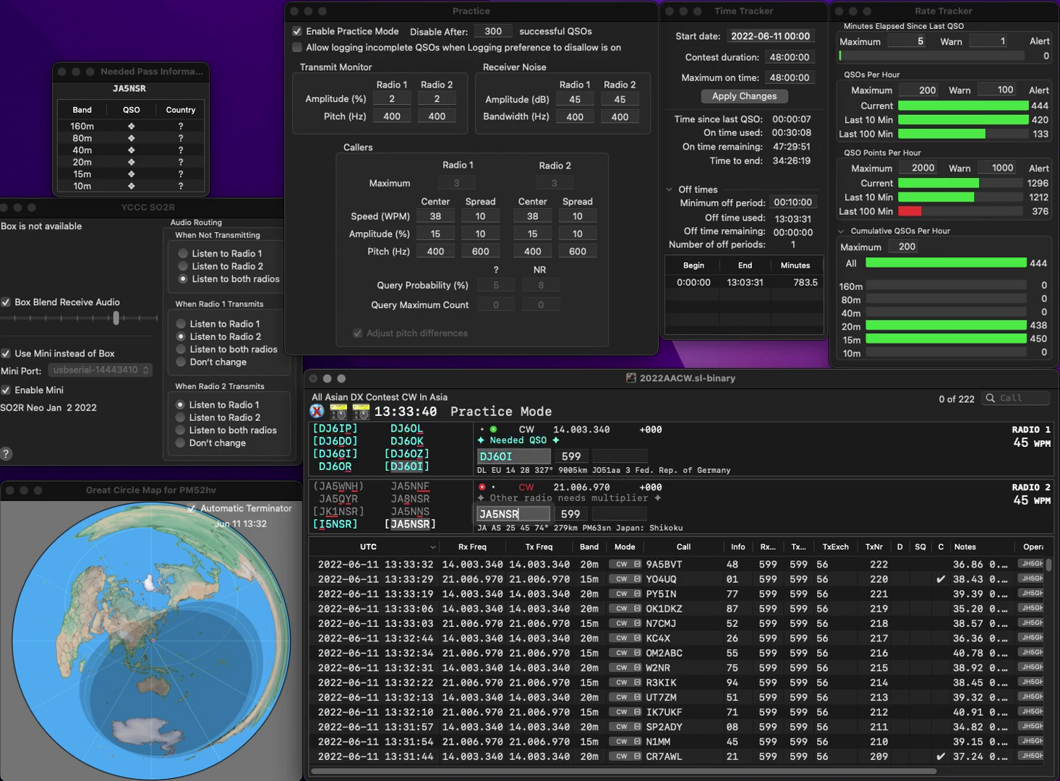
text(76)
key(Return)
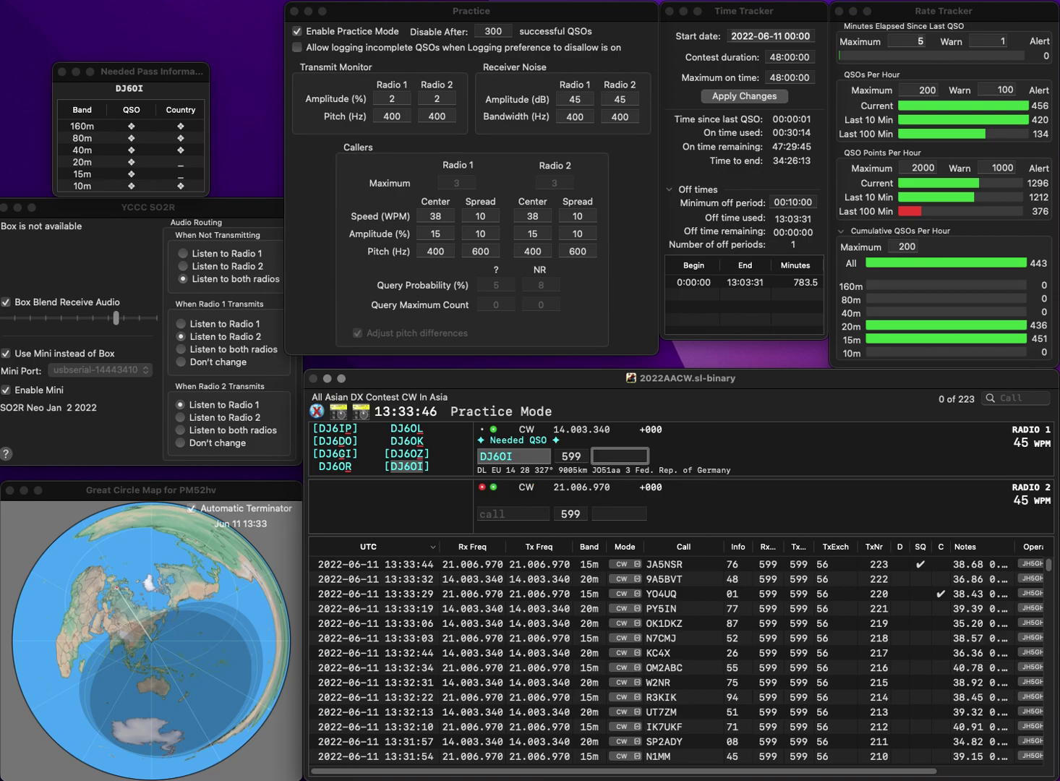
text(44)
key(Return)
text(G)
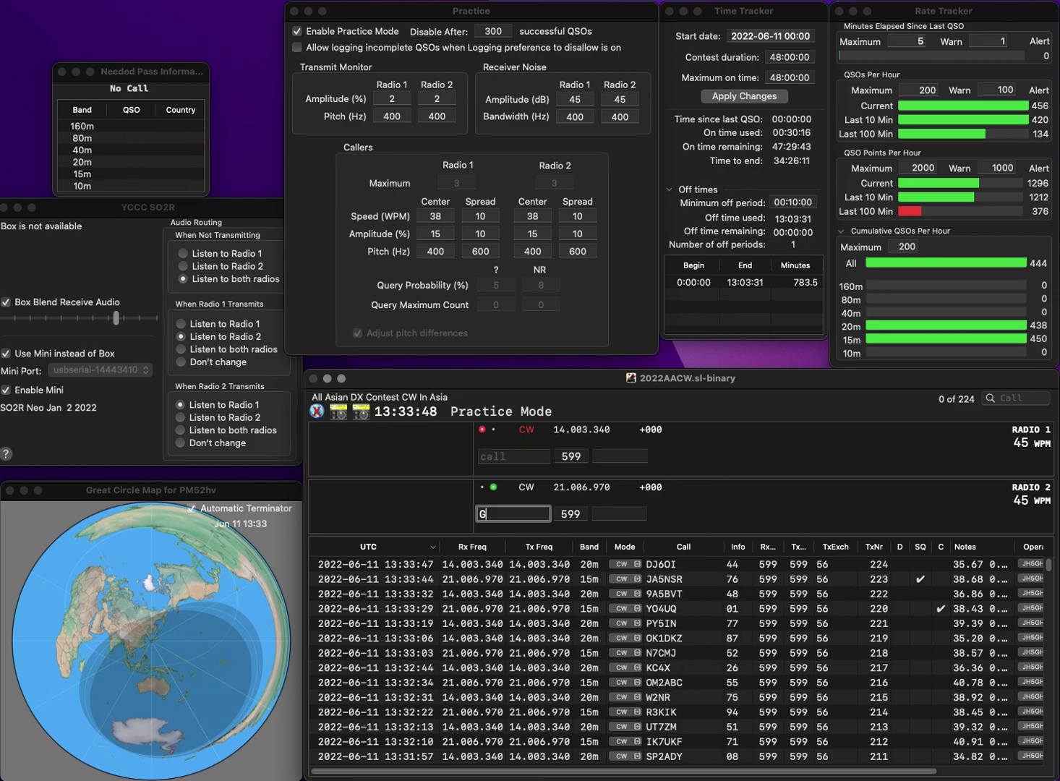
text(N4GU)
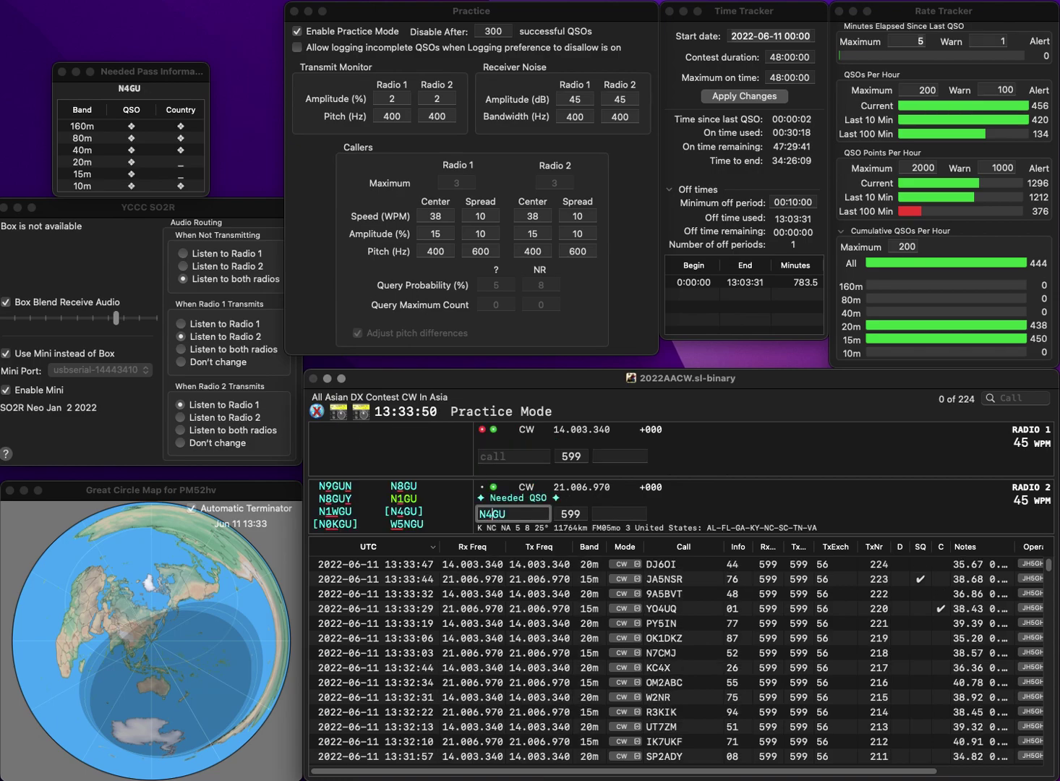
key(Return)
text(SP3BVI)
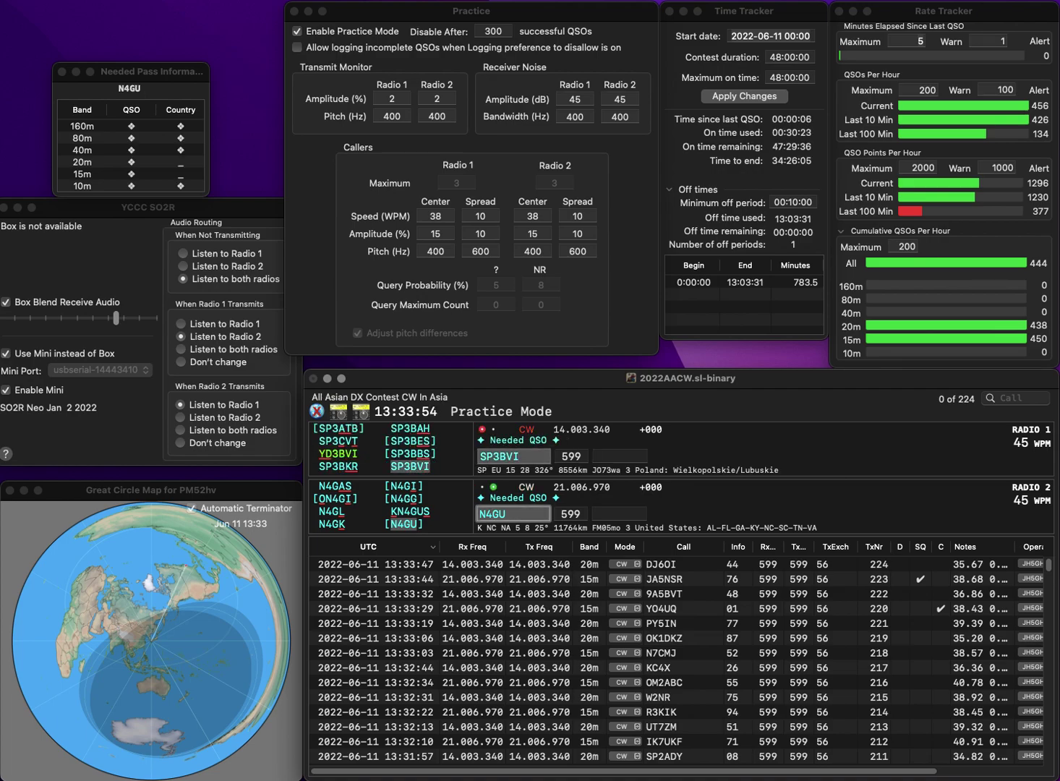
- Correct the Radio 2 call sign to N1GU and log it with received exchange 39
key(BackSpace)
text(1)
key(space)
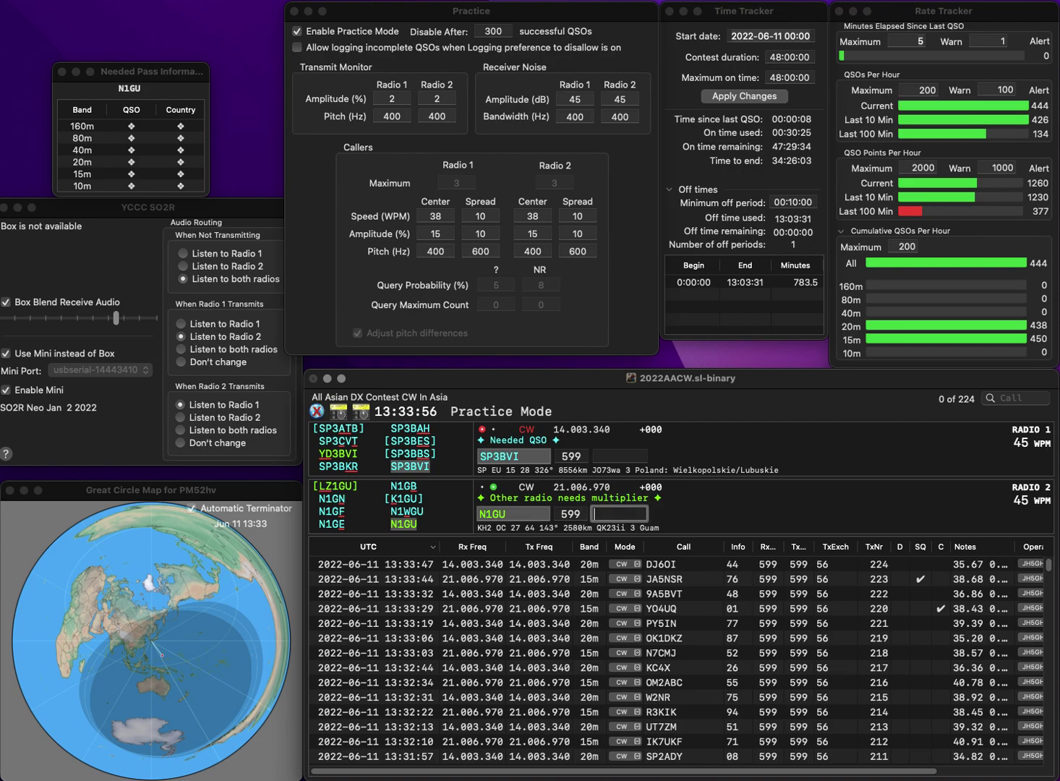
text(39)
key(Return)
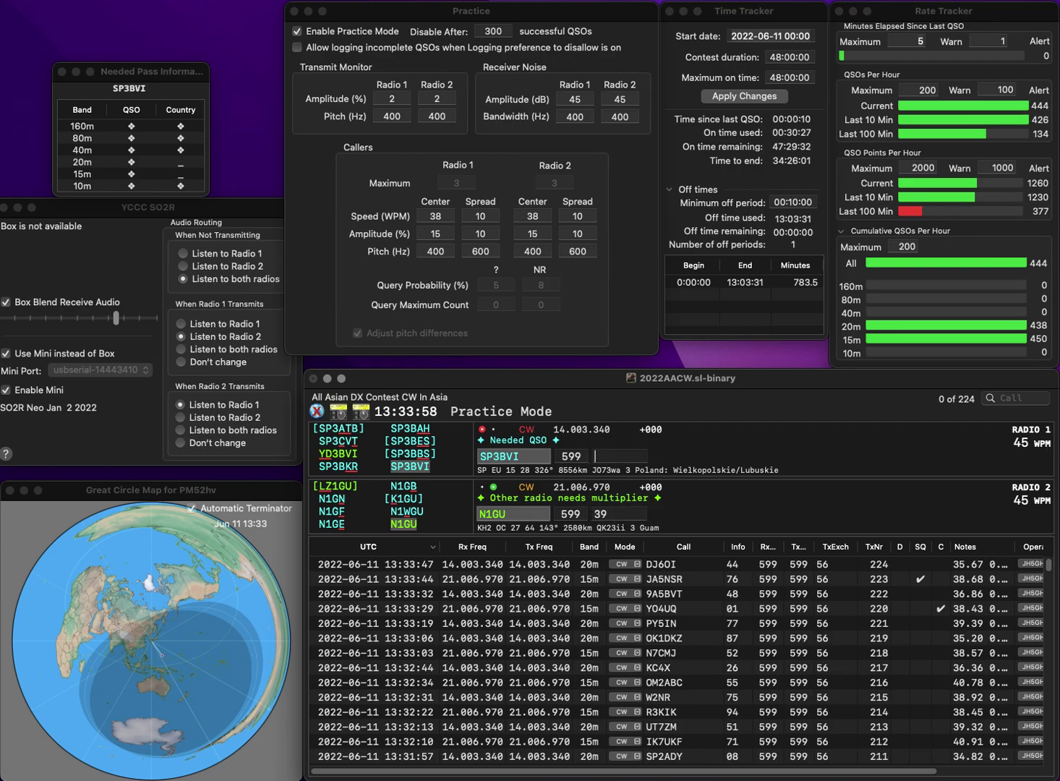
- Log SP3BVI with received exchange 12 on Radio 1
text(1)
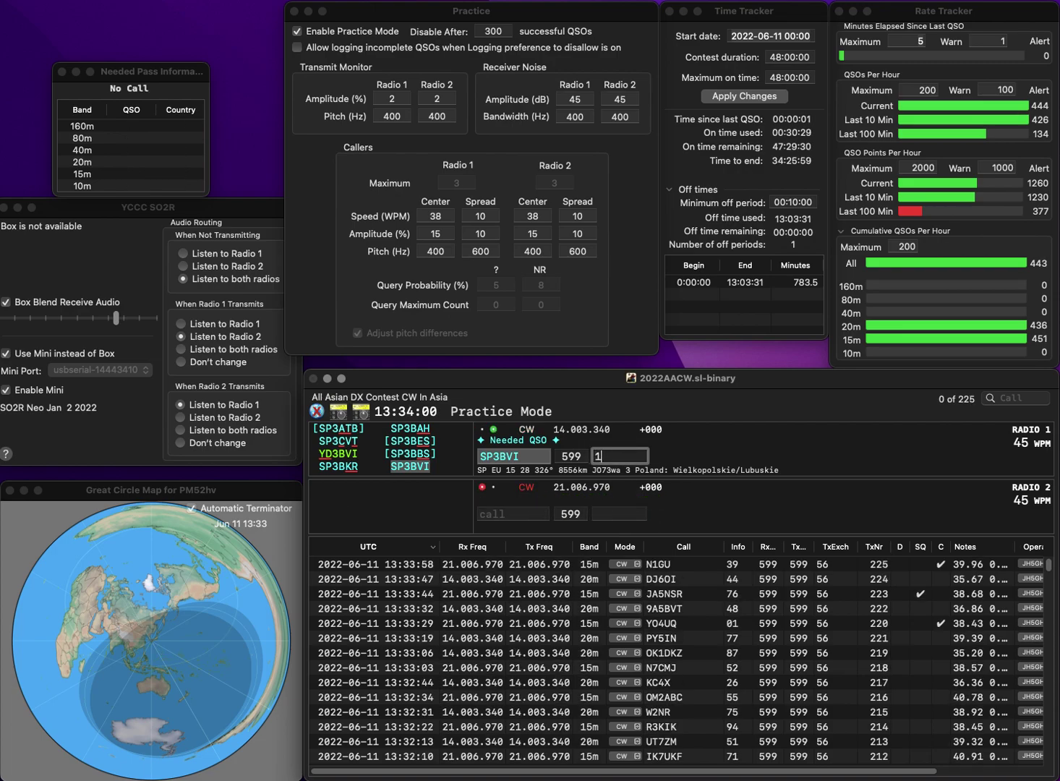
text(2)
key(Return)
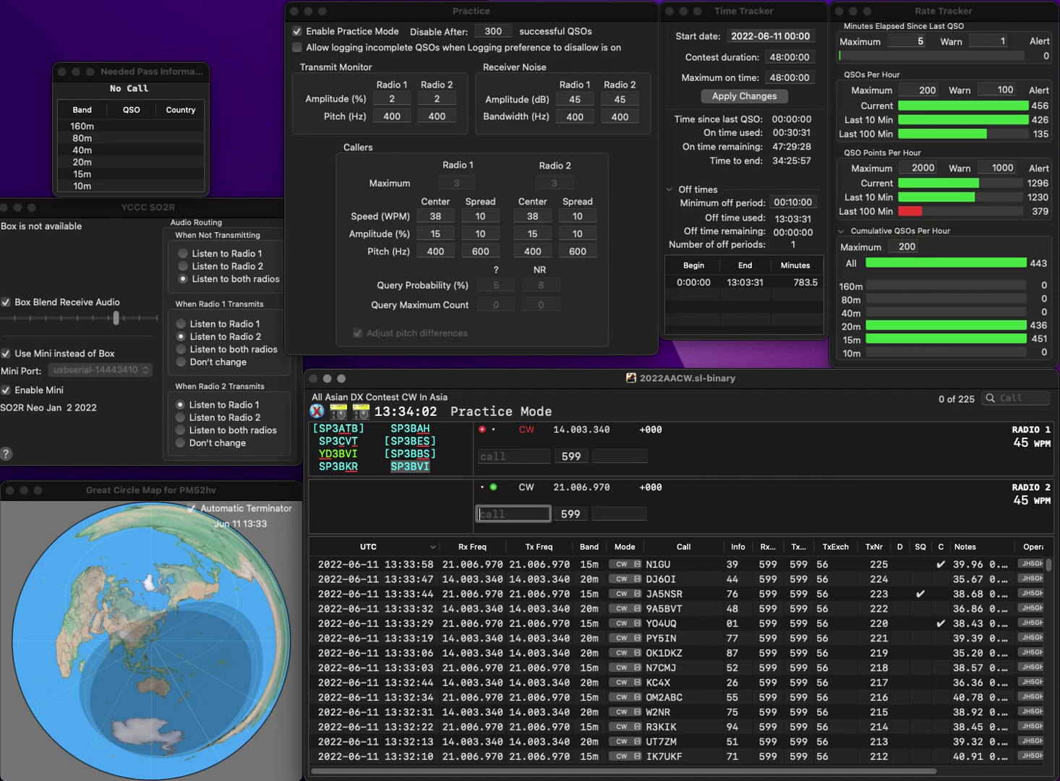
text(AD0TZ)
key(Return)
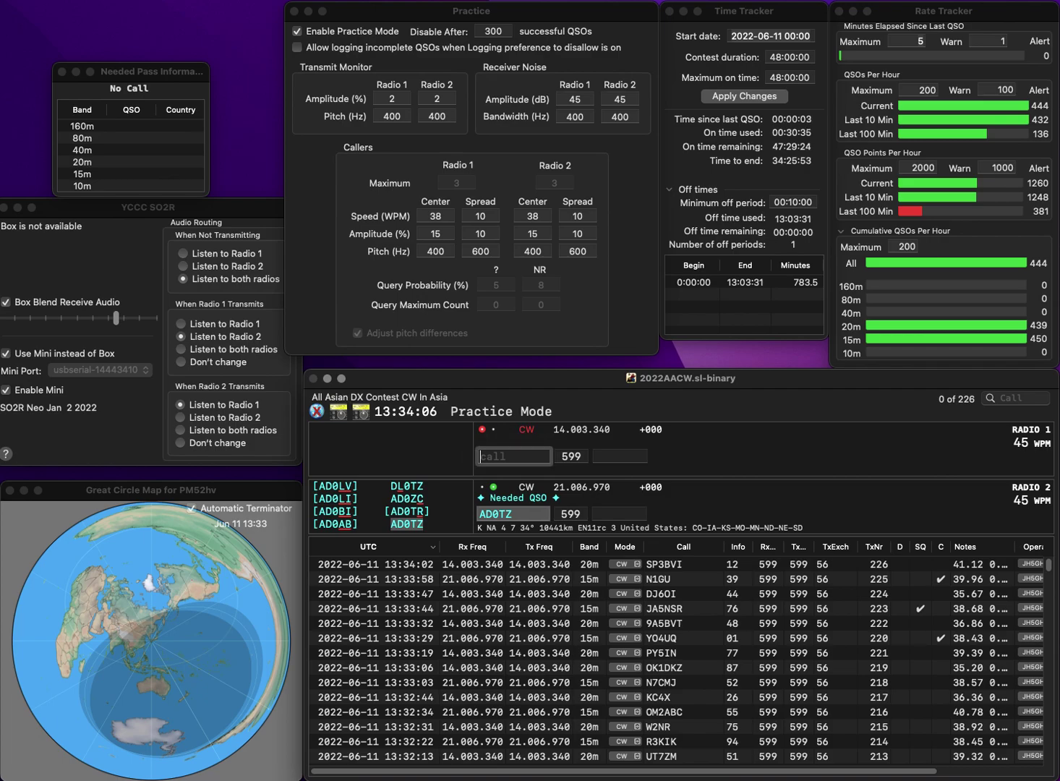
text(0BNW)
key(Home)
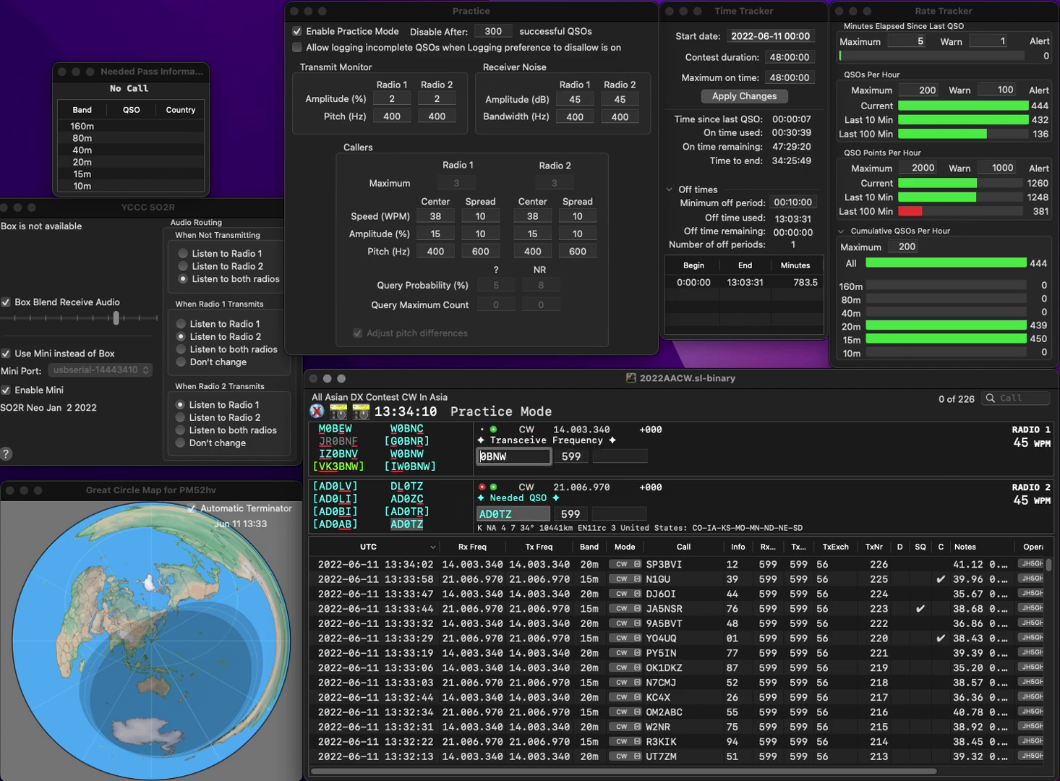
text(IW)
key(Return)
- Log AD0TZ with received exchange 15 on Radio 2
key(space)
text(15)
key(Return)
key(BackSpace)
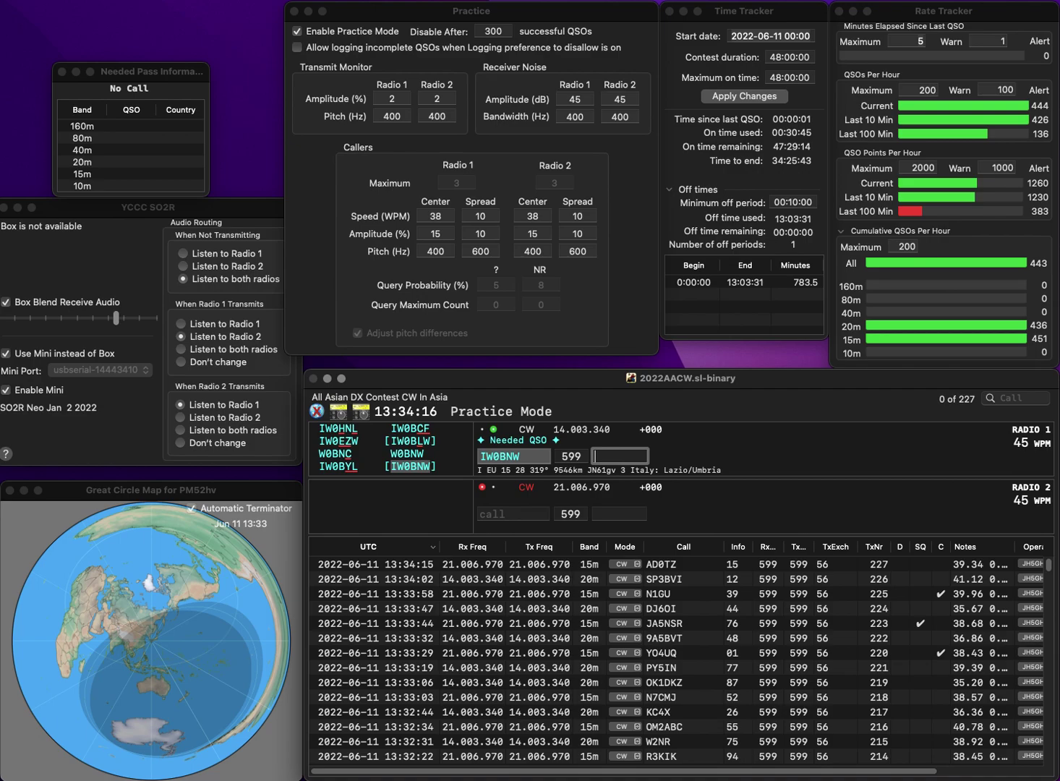
text(09)
key(Return)
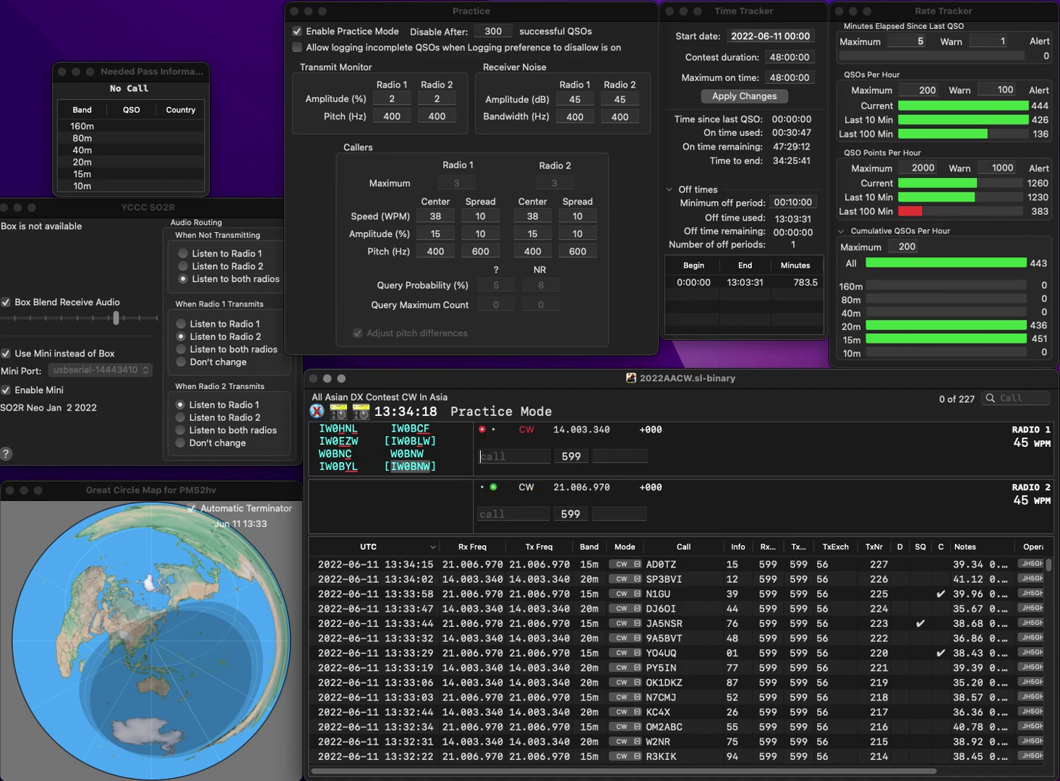
text(K)
key(Return)
key(BackSpace)
key(BackSpace)
text(CC)
key(Return)
text(K2ERK)
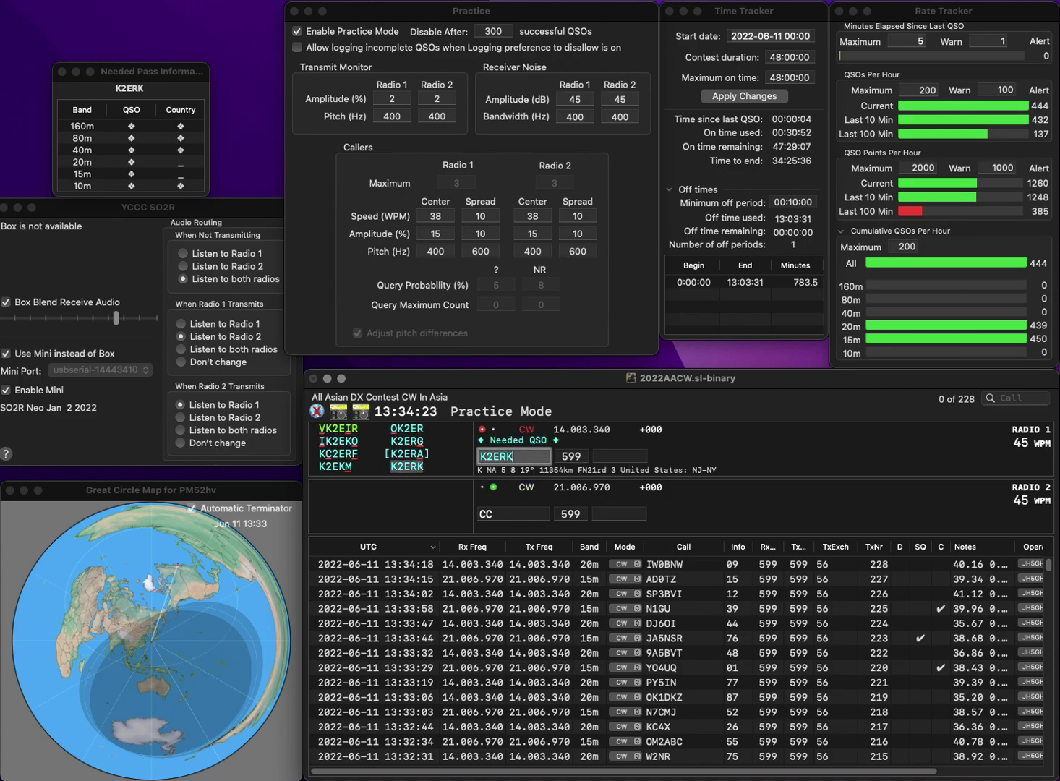
key(Return)
text(N8K)
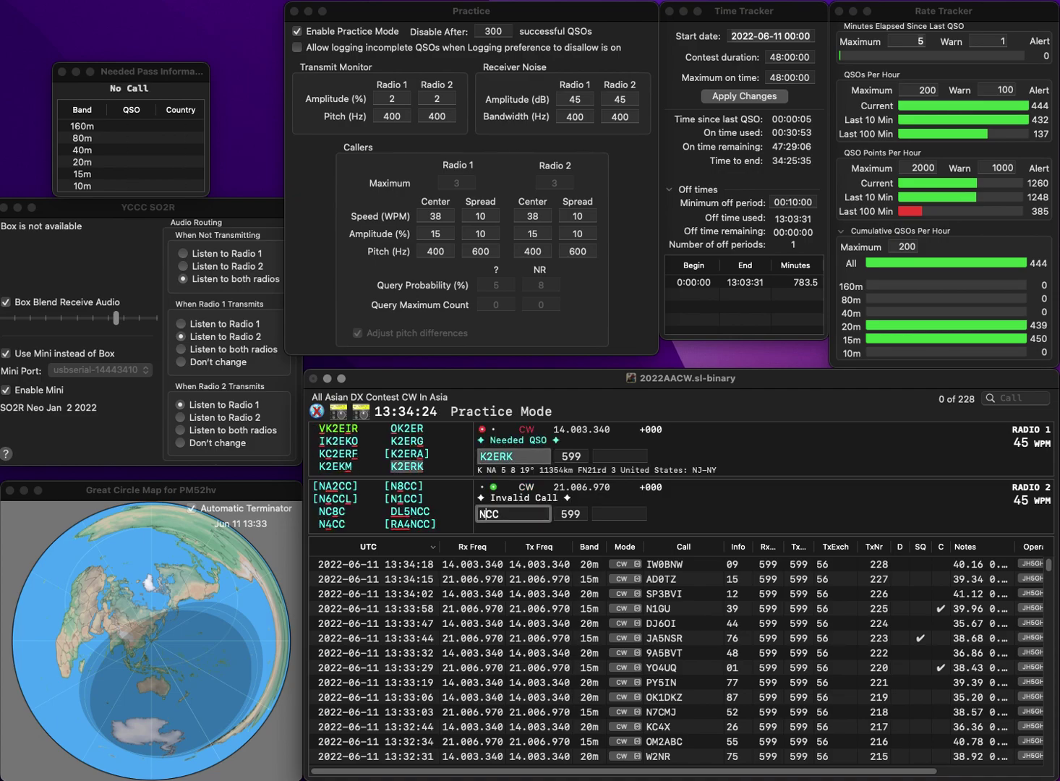
key(Delete)
key(Return)
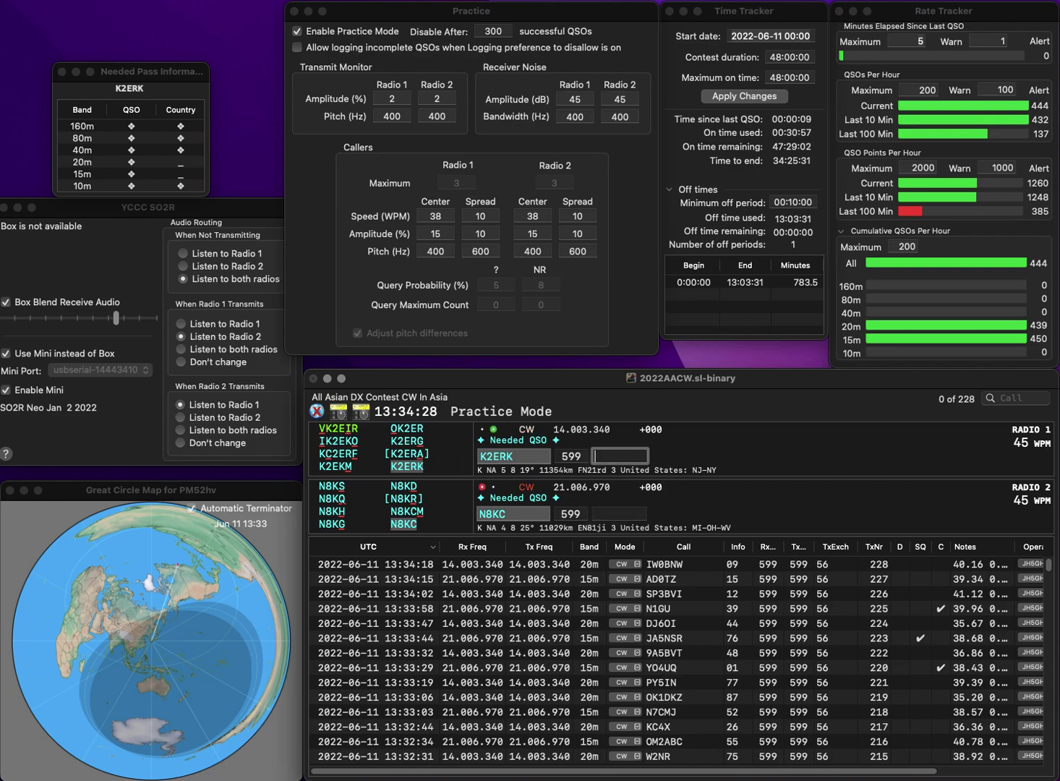
key(Return)
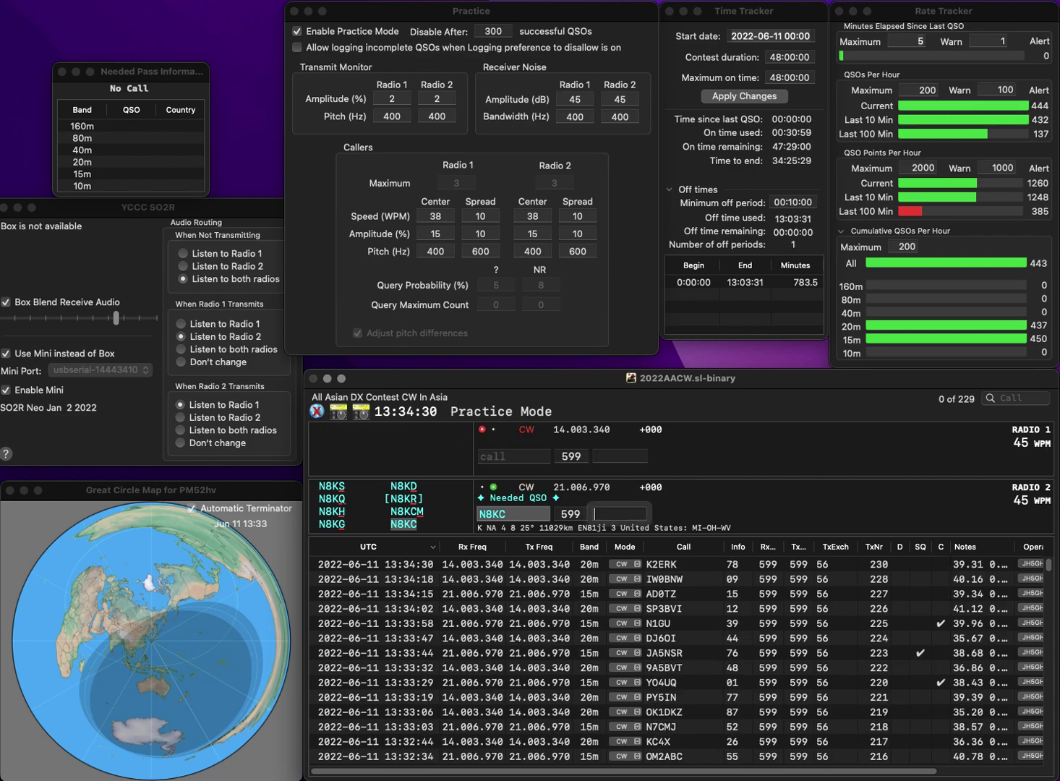
text(0)
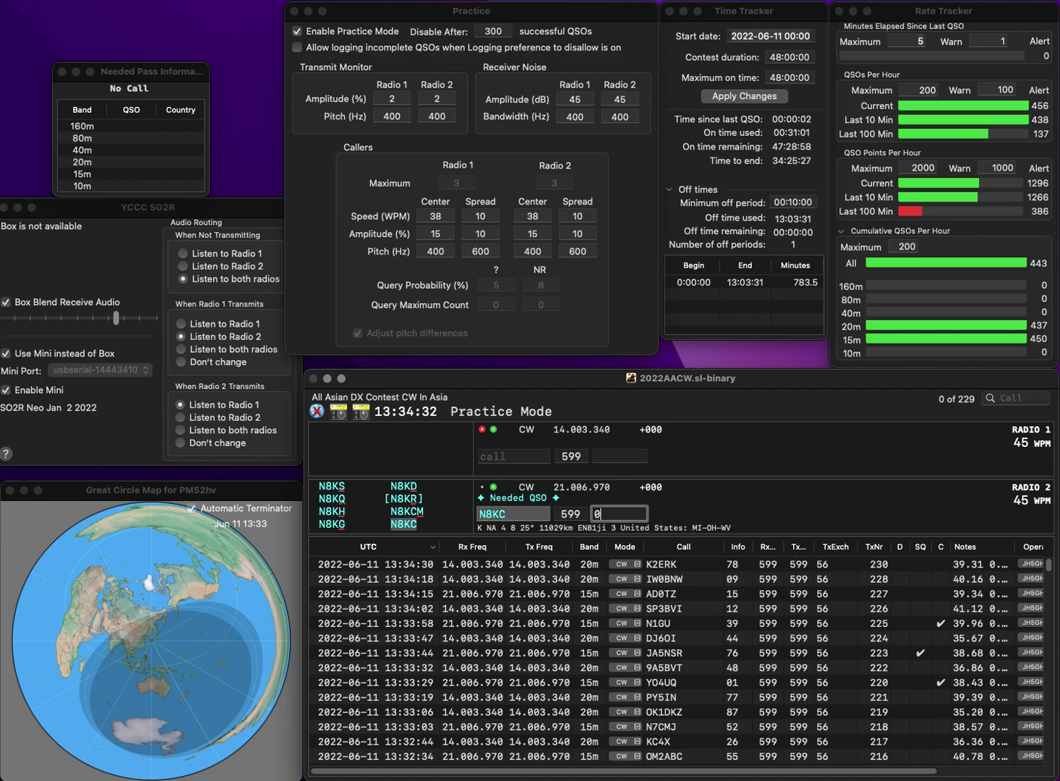
text(0)
key(Return)
text(F2)
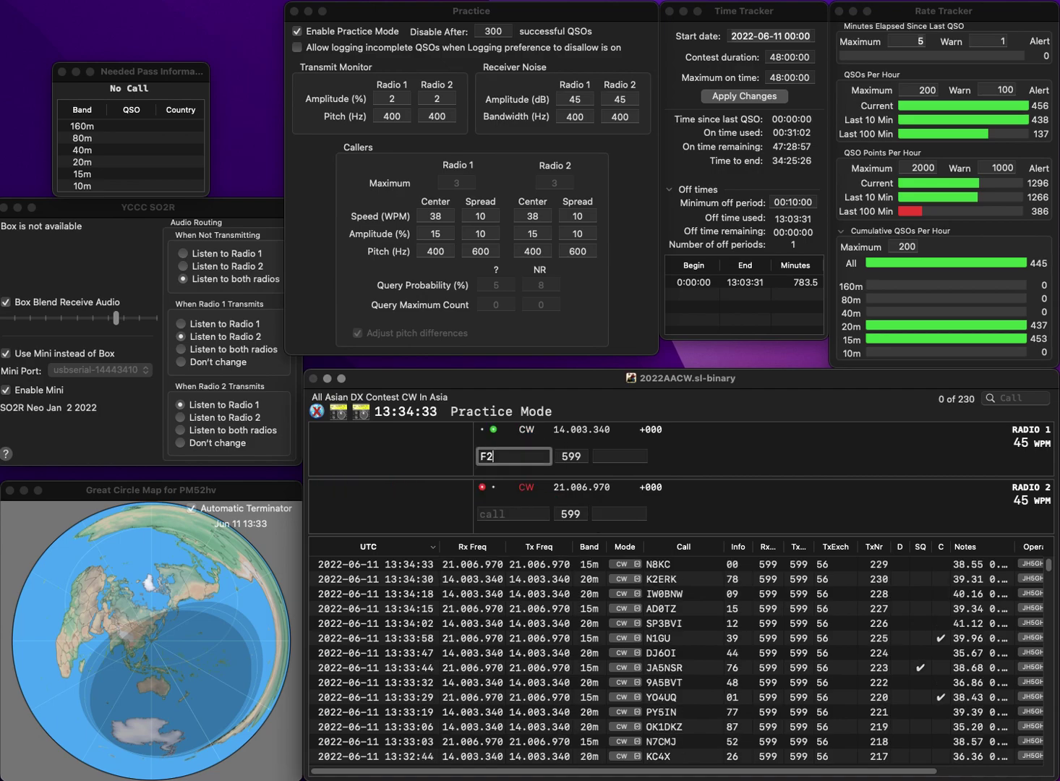
text(QZ)
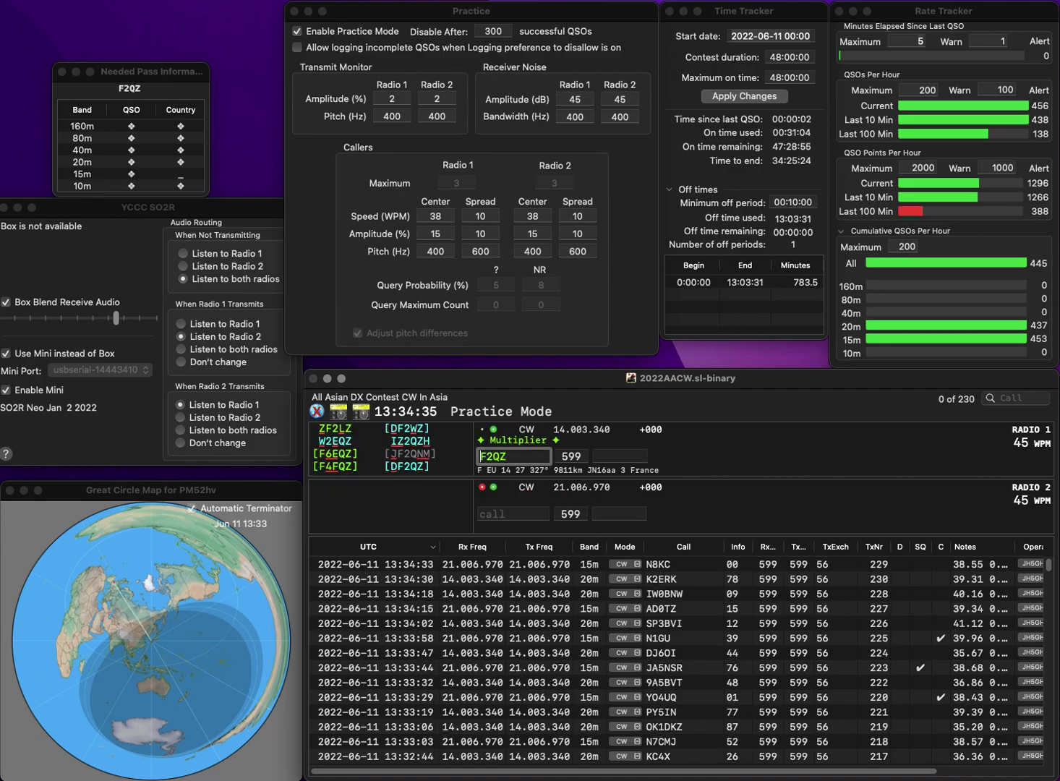
text(D)
key(Return)
text(B1SDL)
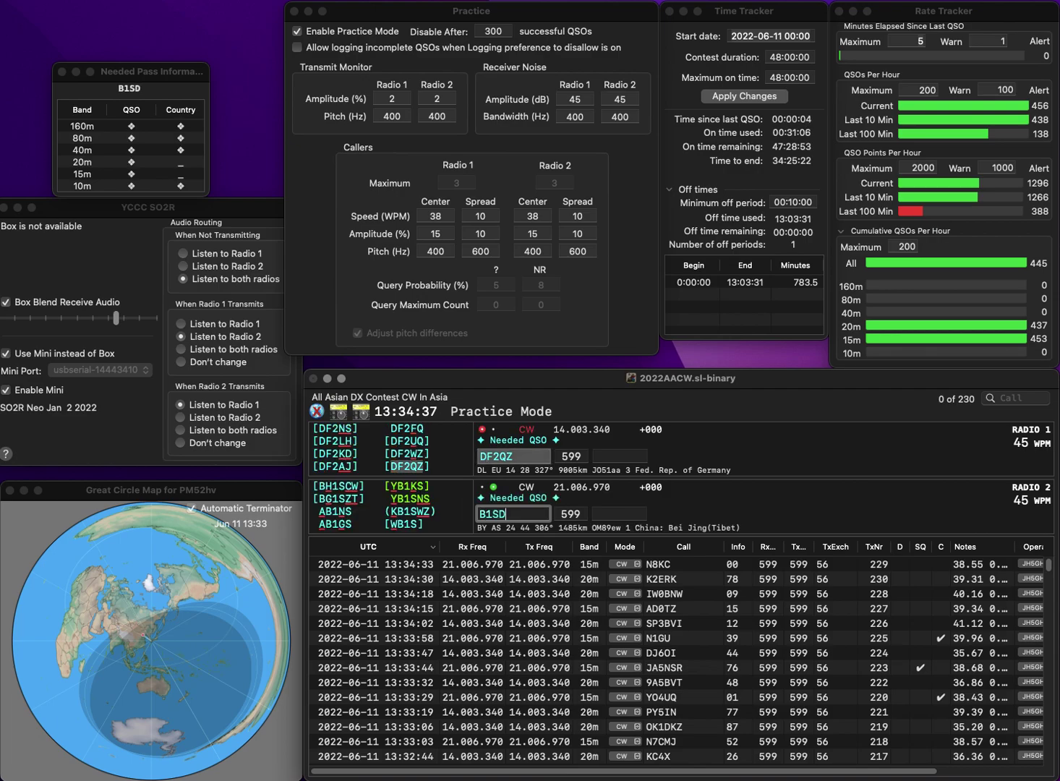
key(Return)
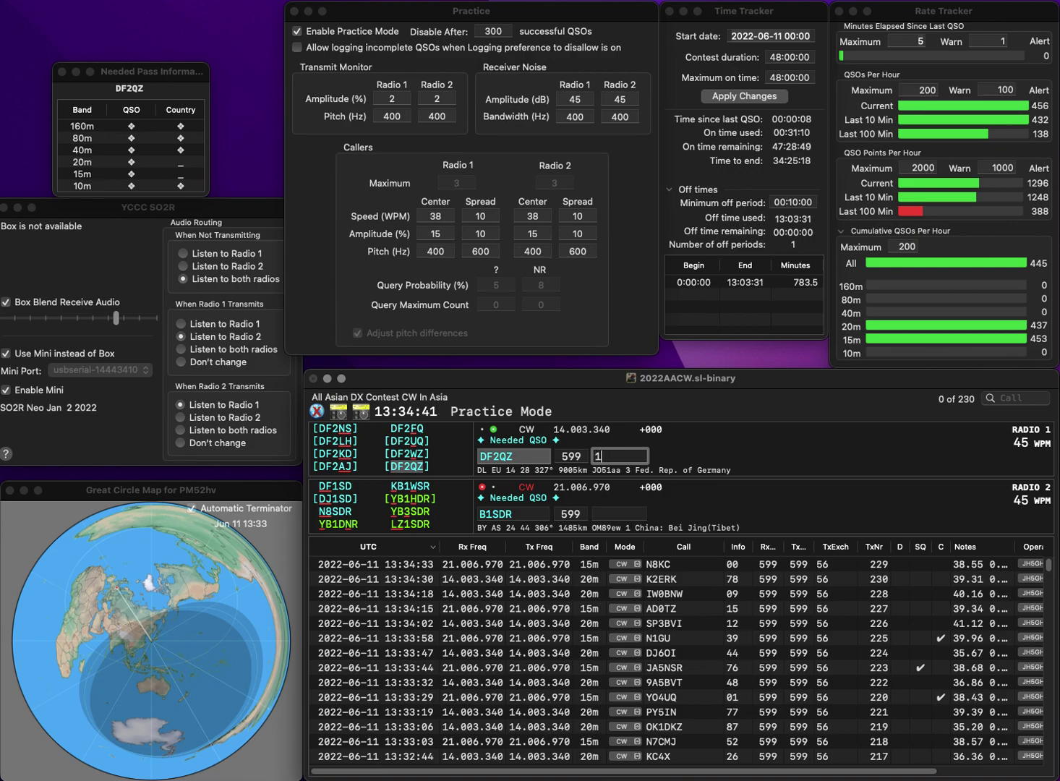
key(Return)
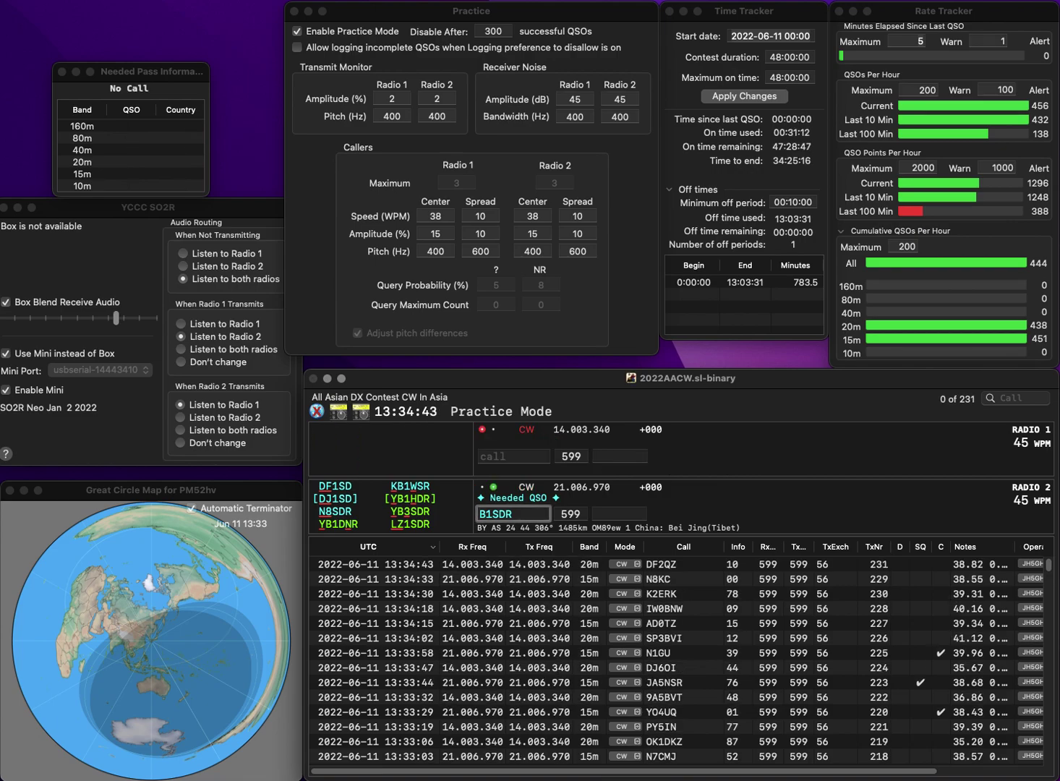
text(Y)
key(Delete)
text(3)
key(Return)
- Enter and send the call sign HA8FK on Radio 1
text(HA)
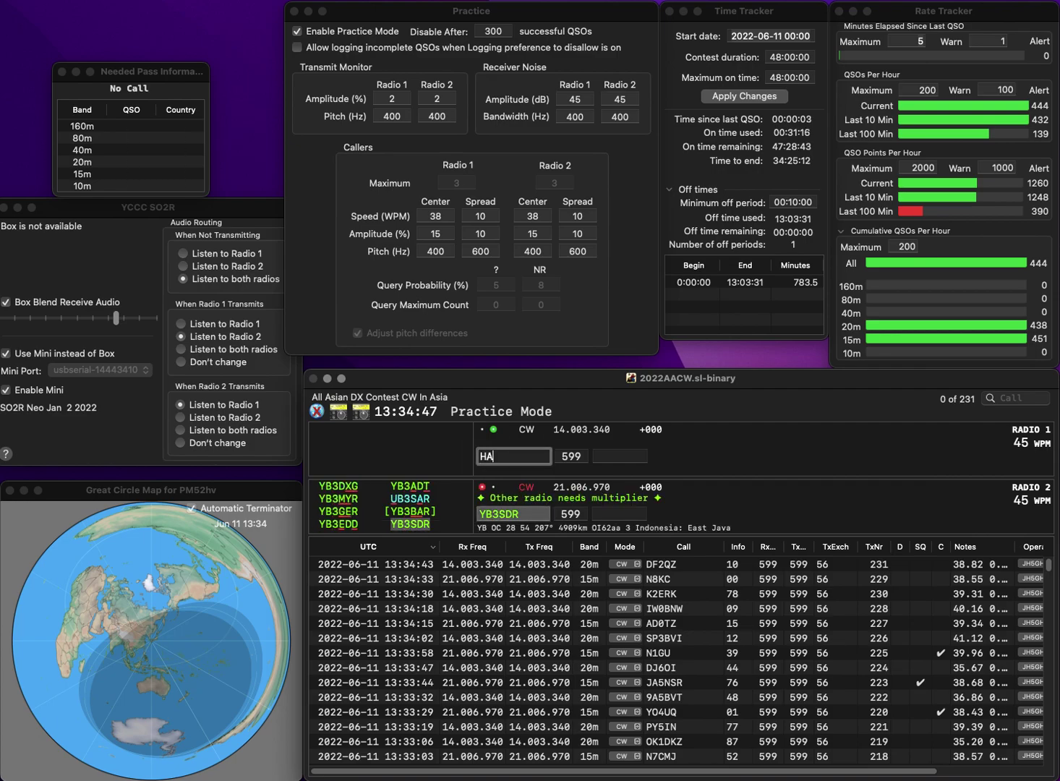
text(8FK)
key(Return)
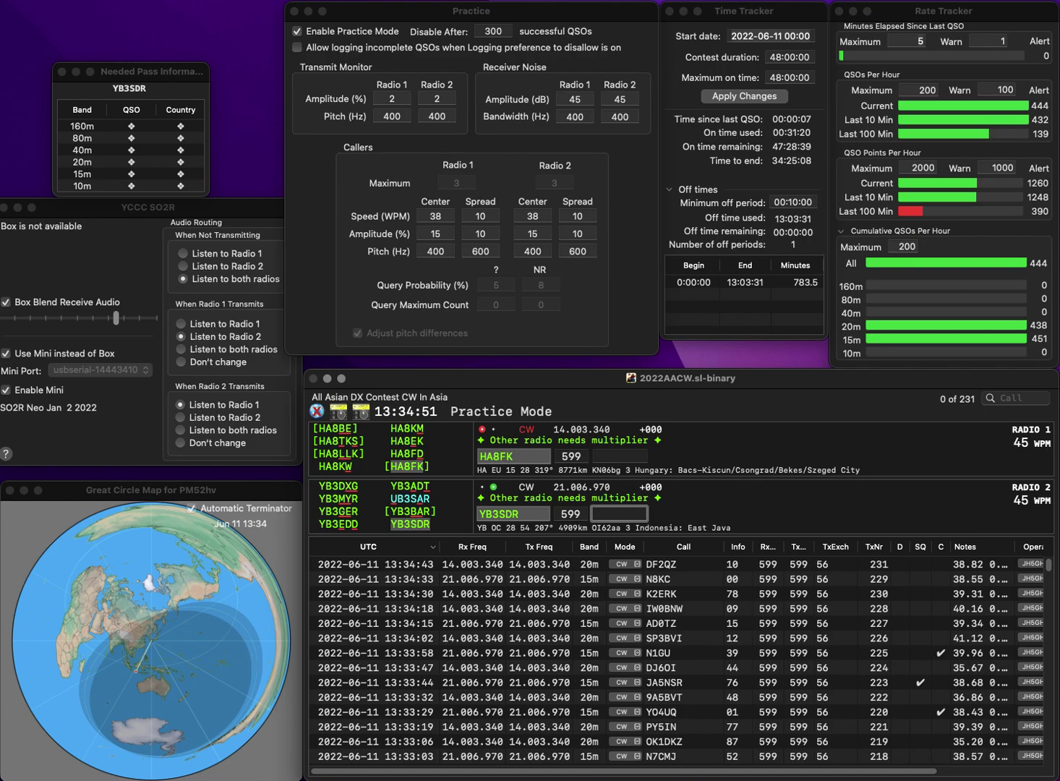
key(Return)
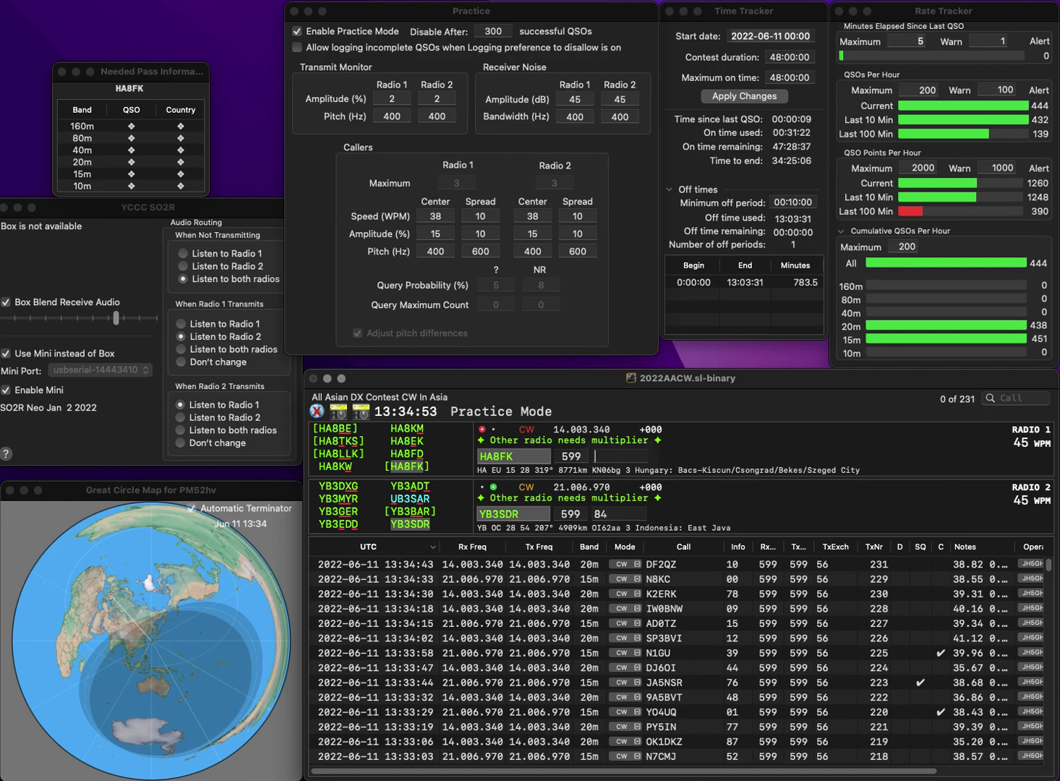
text(95)
key(Return)
text(SP)
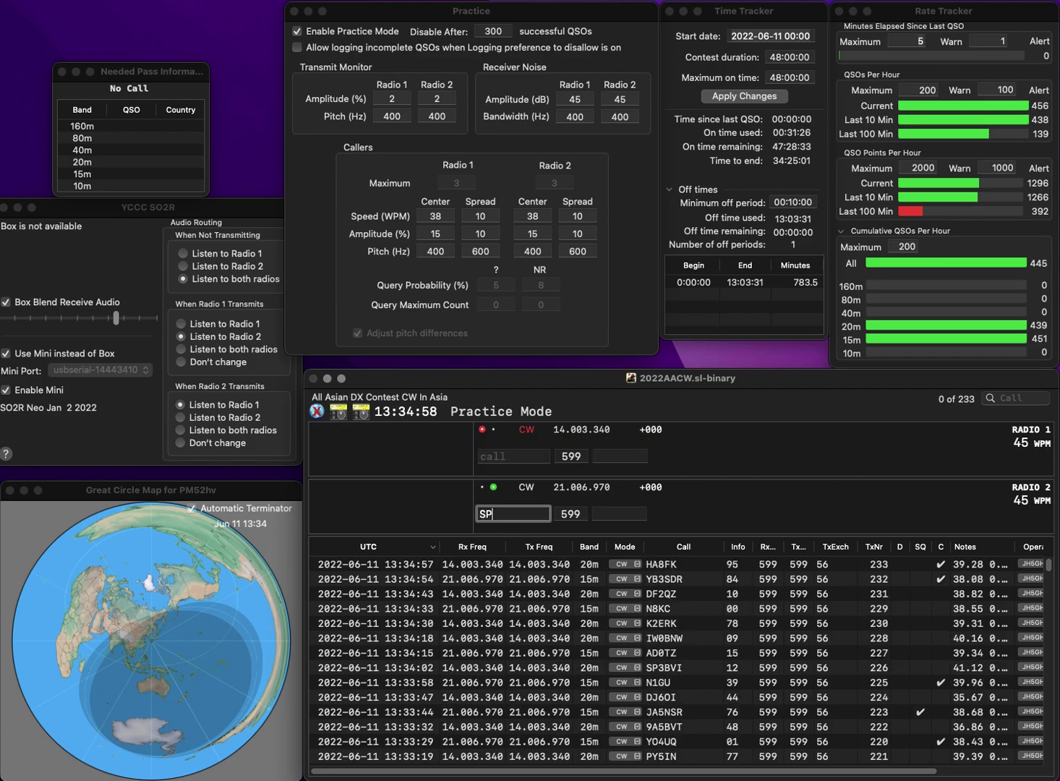
text(9YGD)
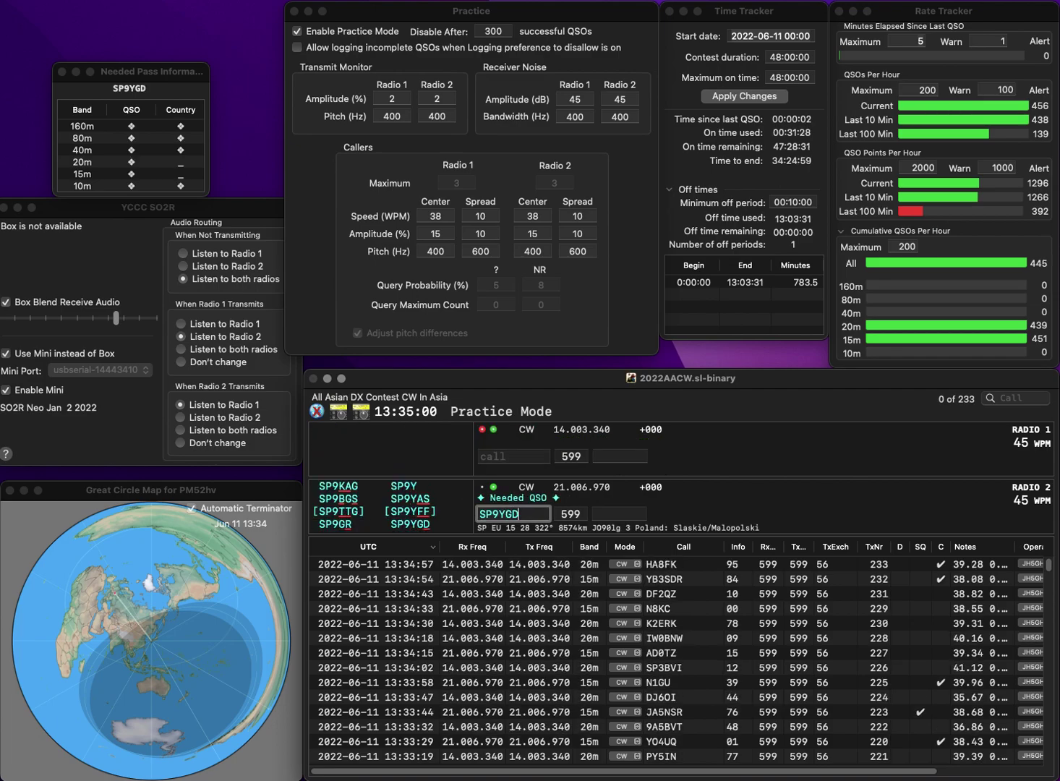
key(Return)
text(2SYD)
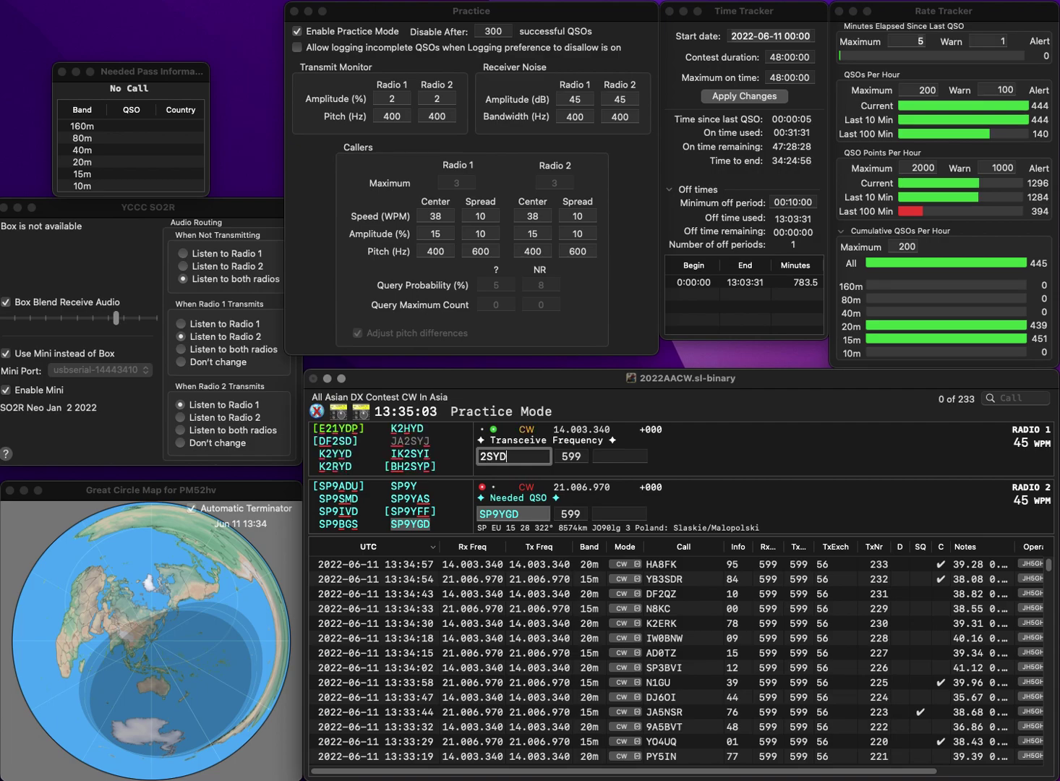
key(Return)
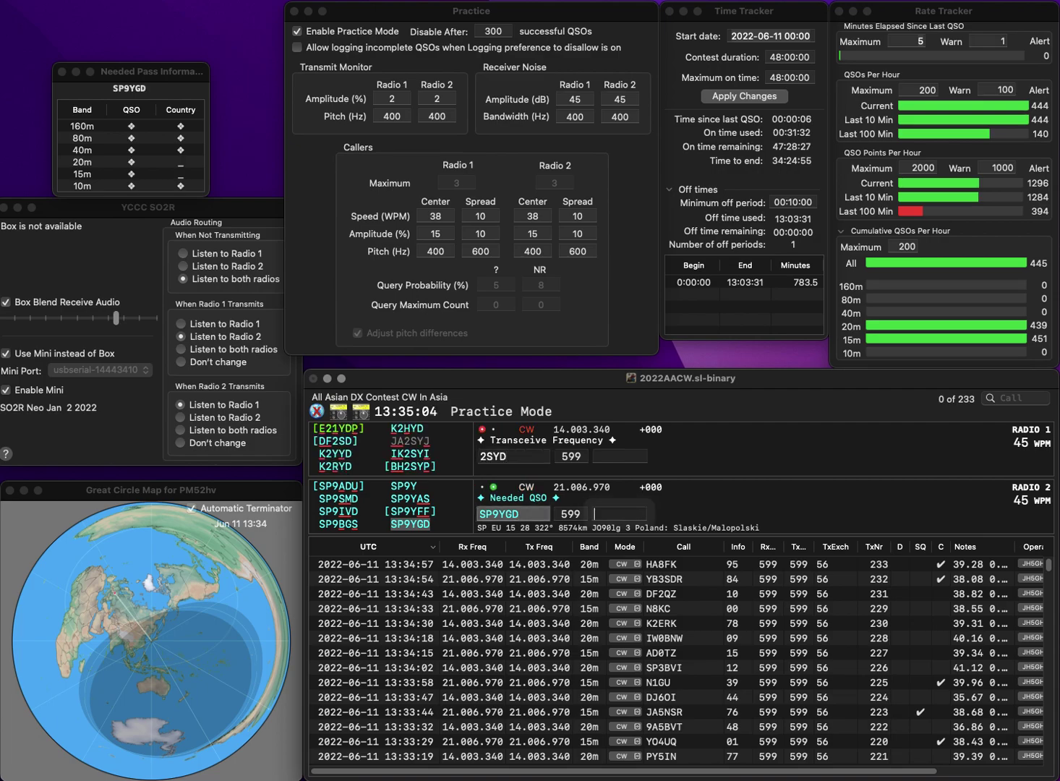
text(3)
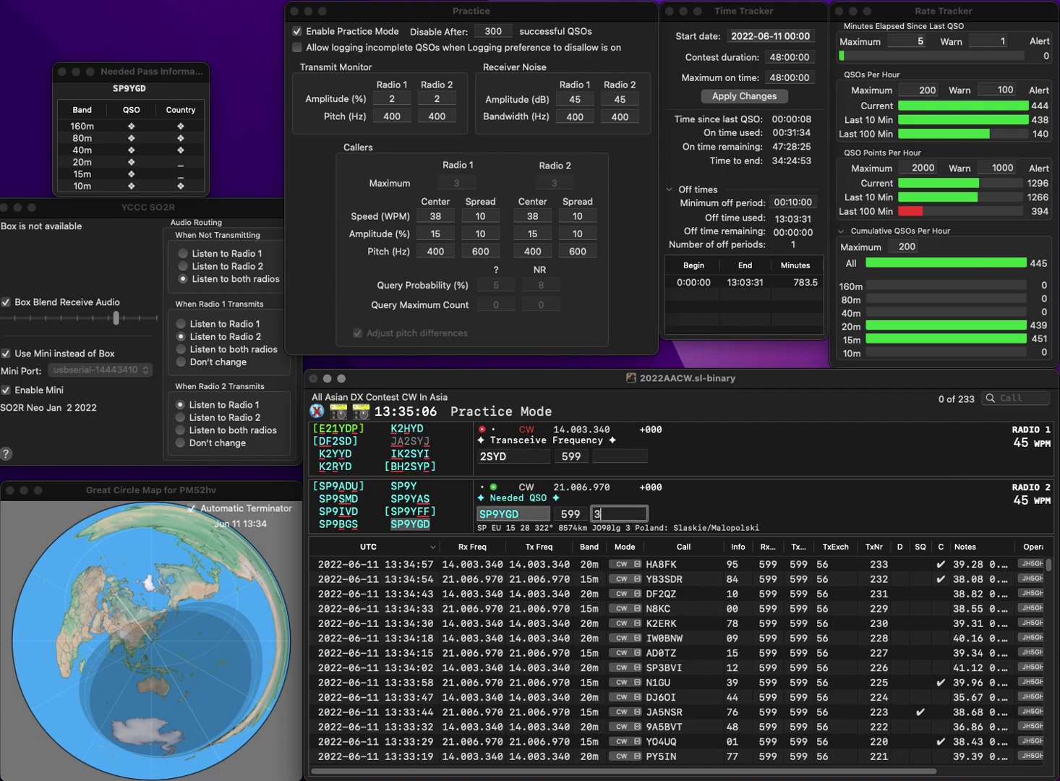
key(Return)
- Correct the Radio 1 call to K2HYD and send it, and enter and send DL7BC on Radio 2
text(K2HYD)
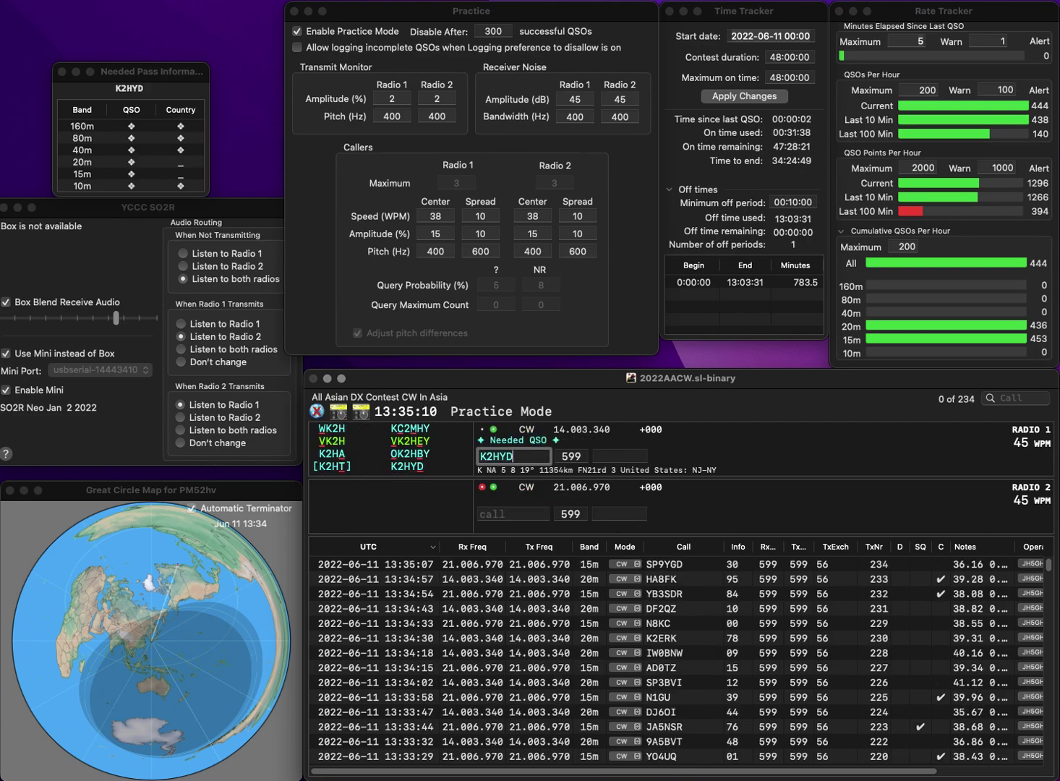
key(Return)
text(DL7BC)
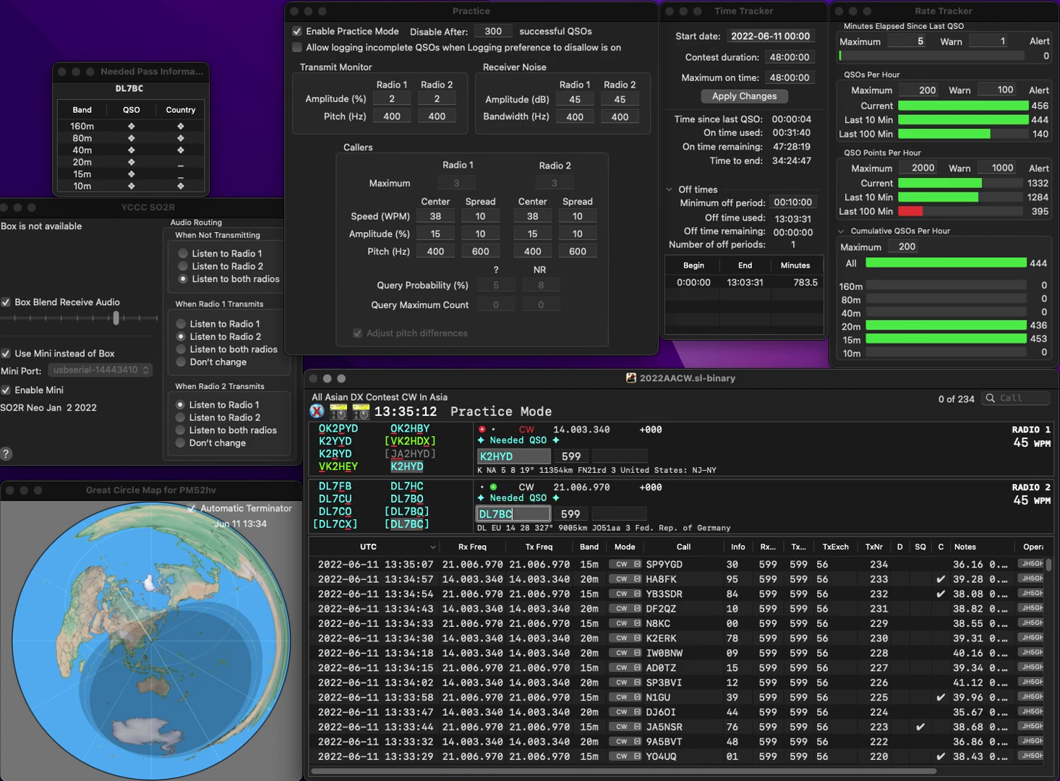
key(Return)
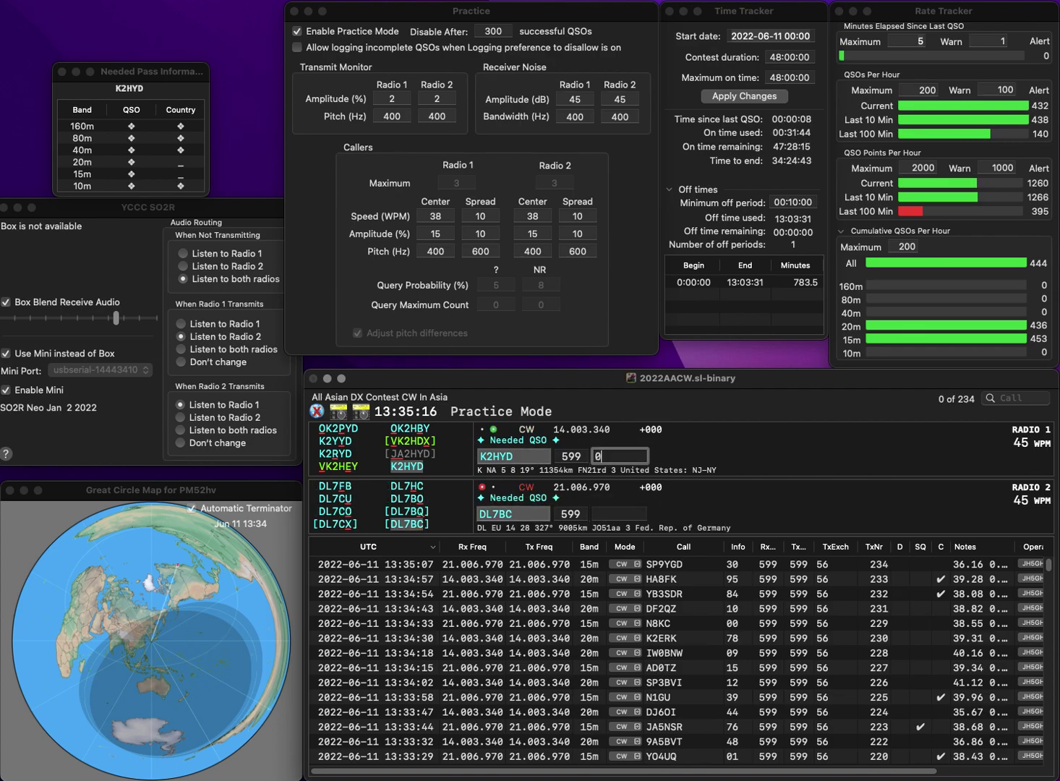
key(Return)
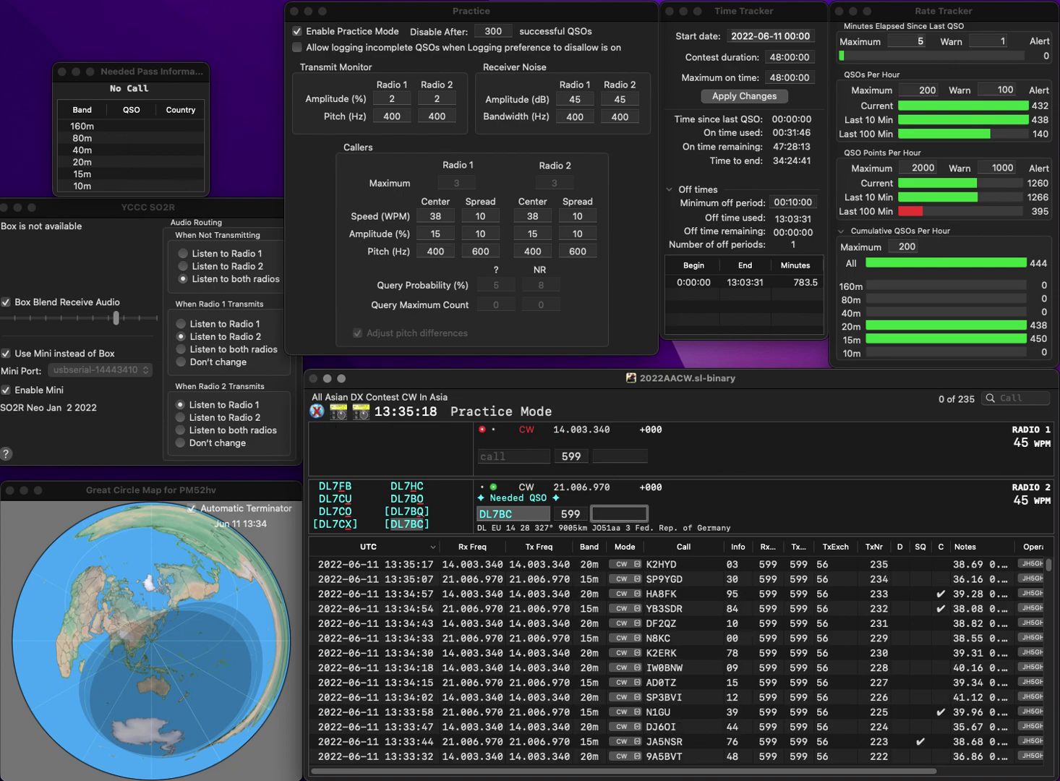
text(02)
key(Return)
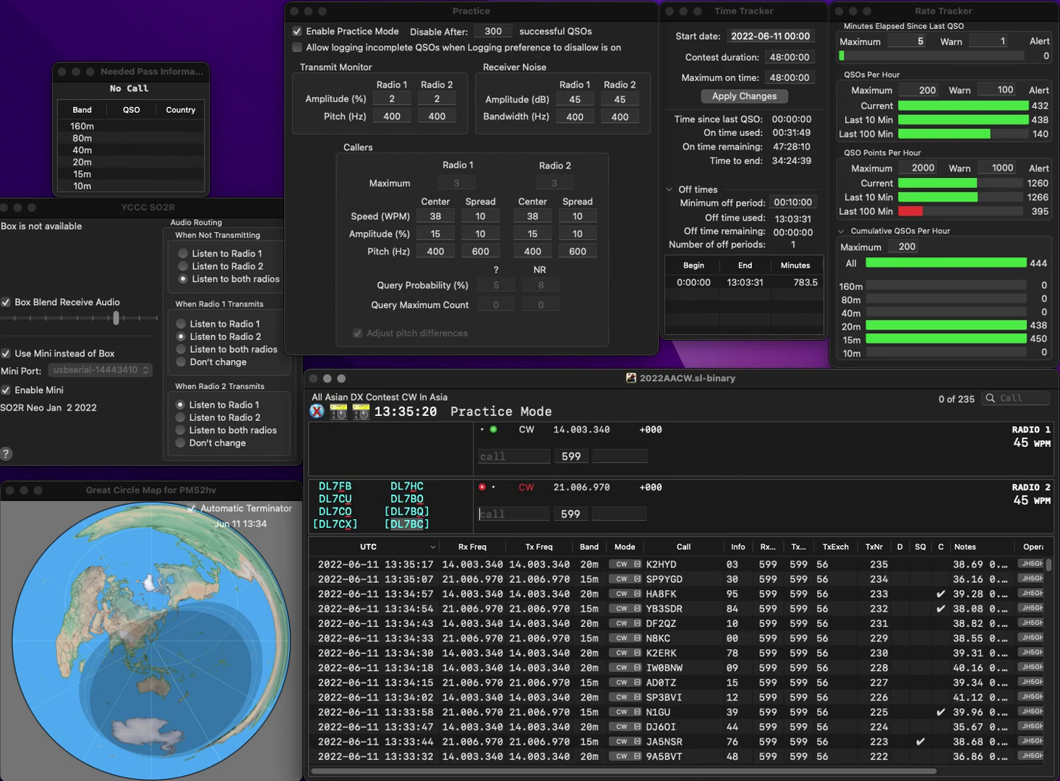
text(DBA)
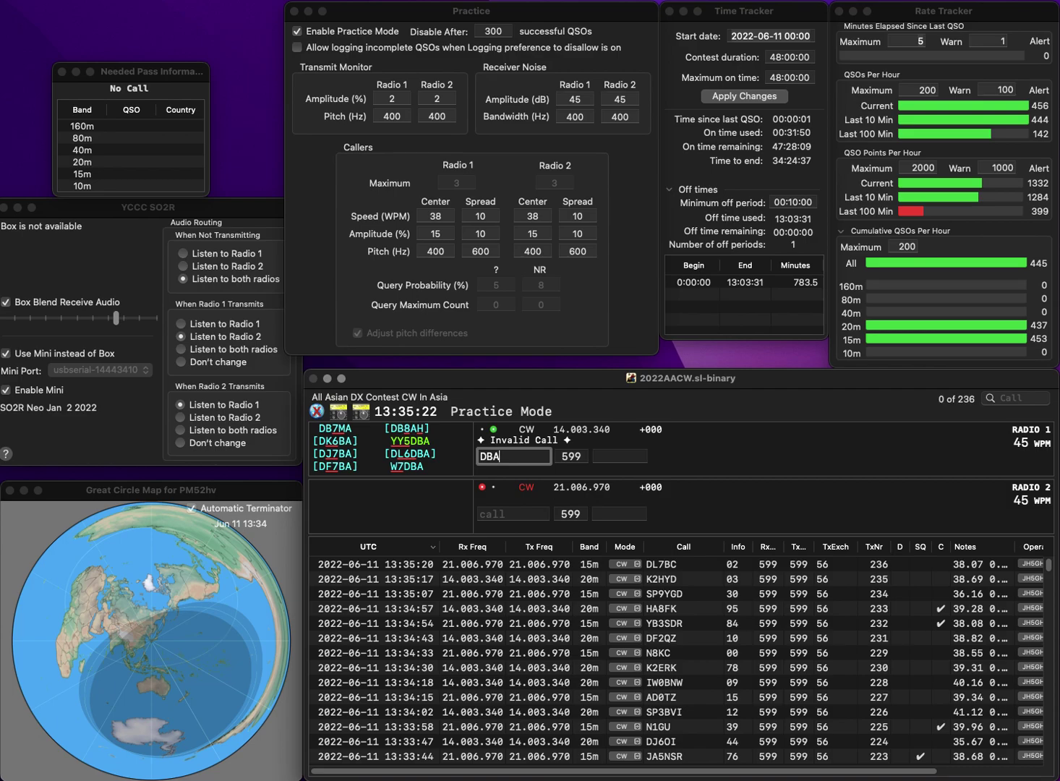
key(Left)
text(4)
key(Return)
text(M3KII)
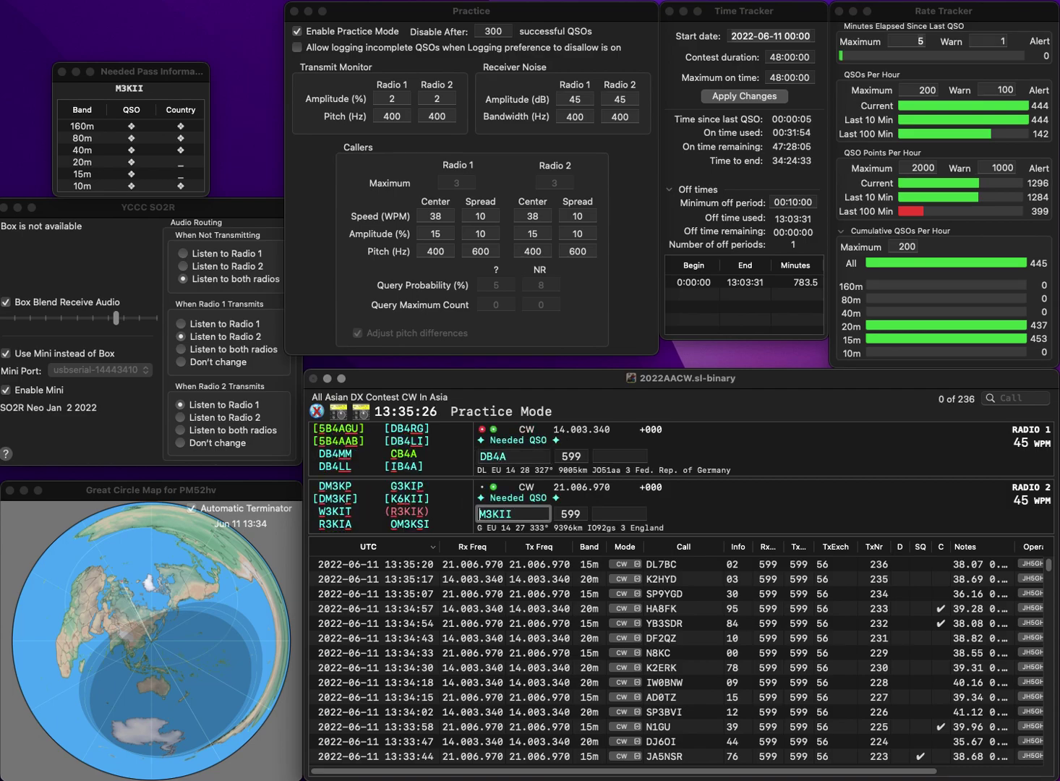
key(super+Left)
text(O)
key(BackSpace)
text(S)
key(Return)
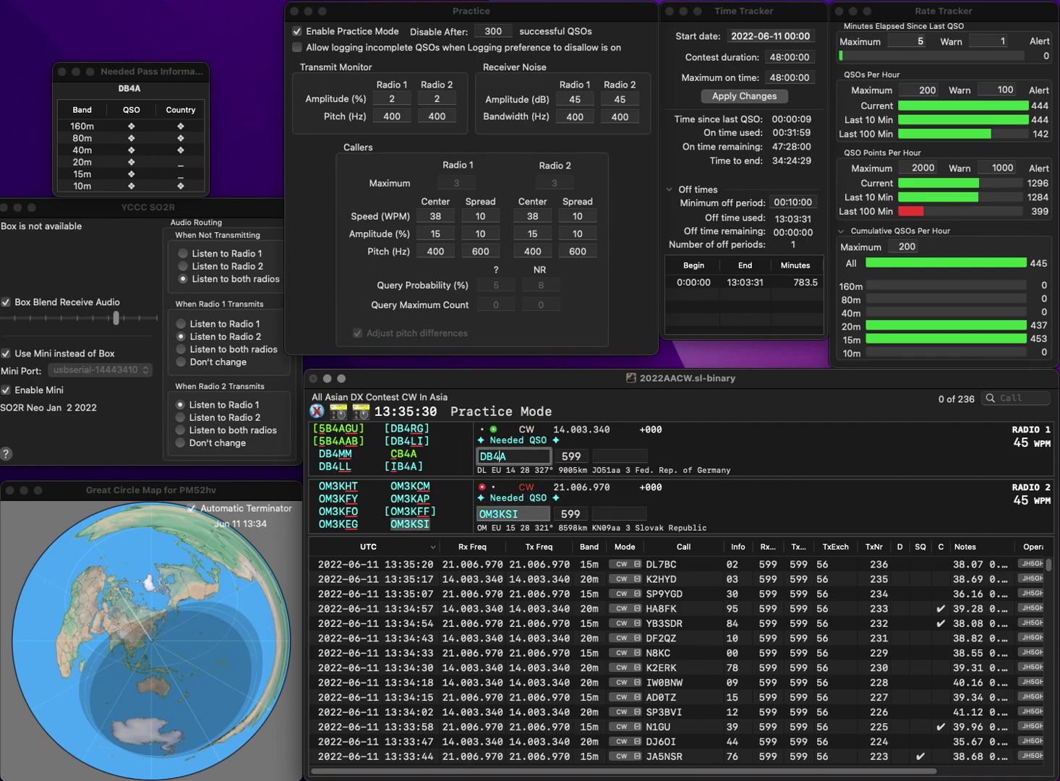
- Correct the Radio 1 call sign to DD4A and send it
key(BackSpace)
text(D)
key(Return)
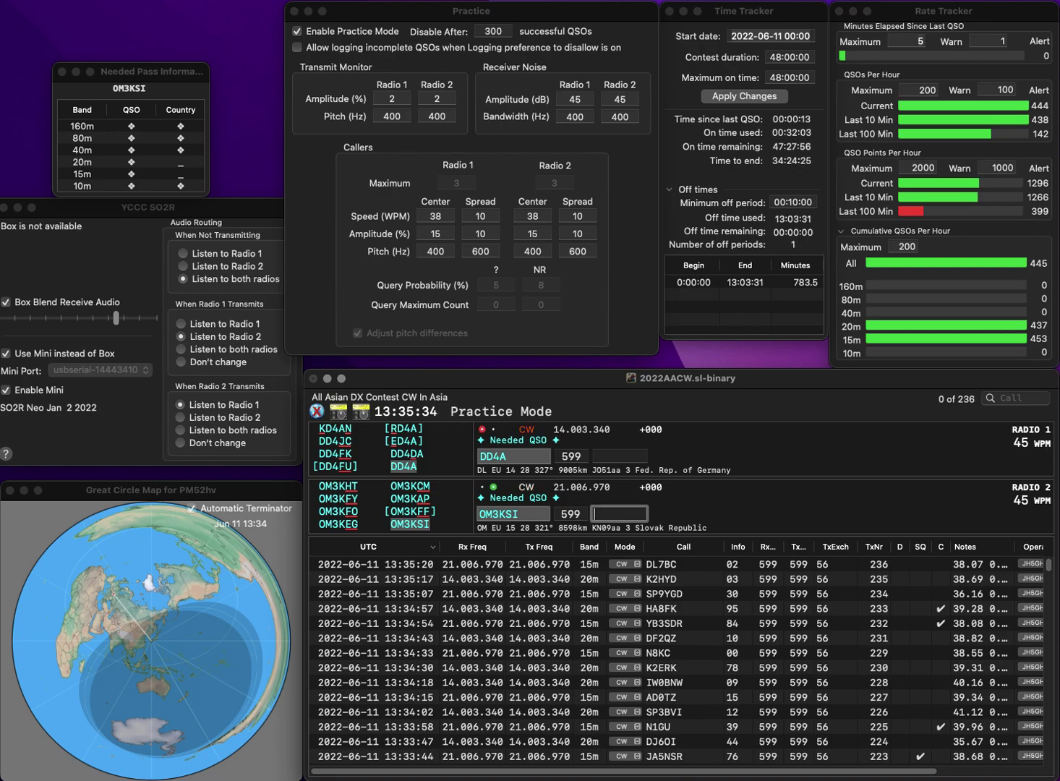
text(79)
key(Return)
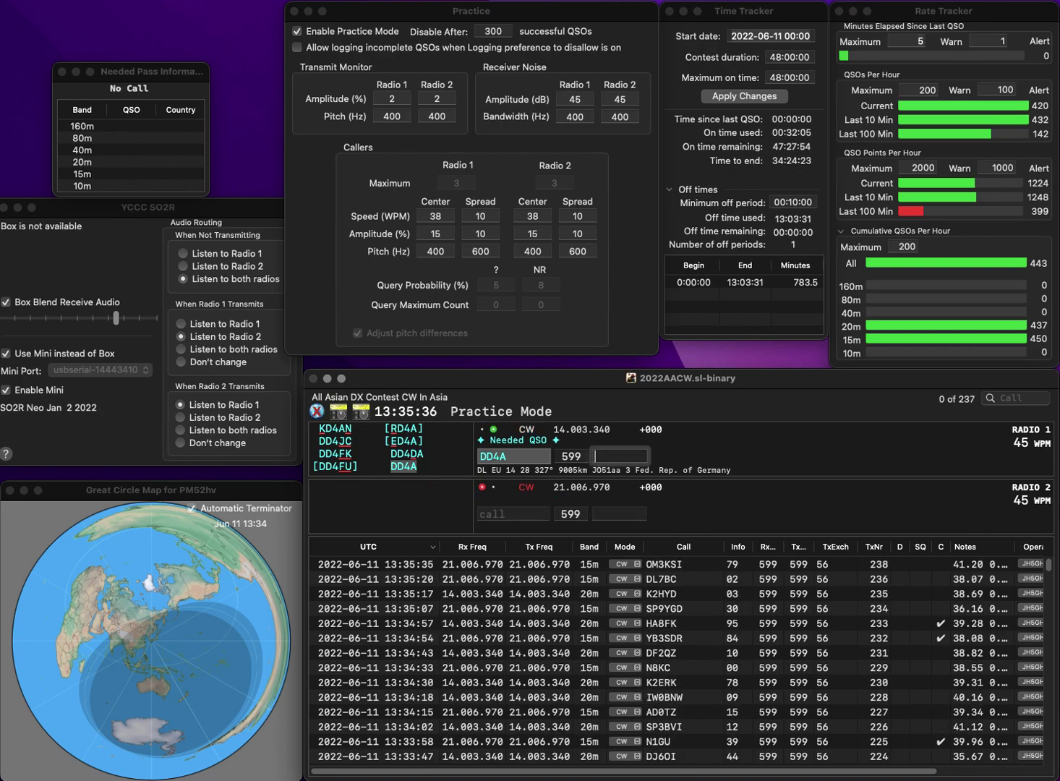
text(55)
key(Return)
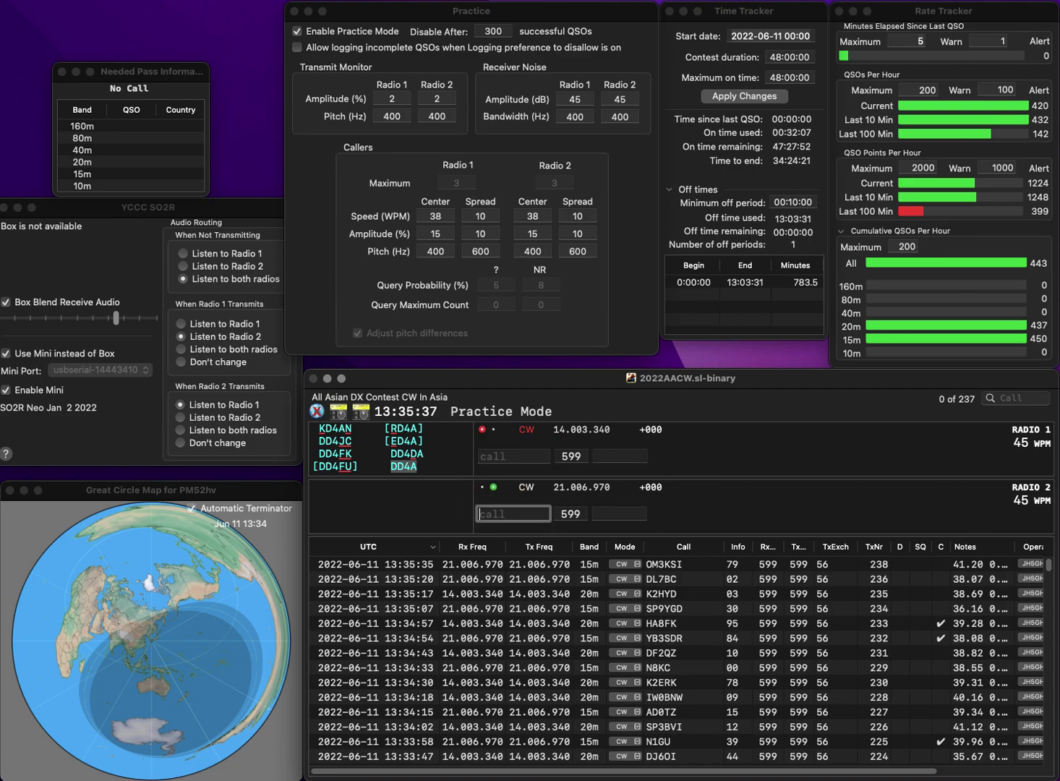
text(9A/ES)
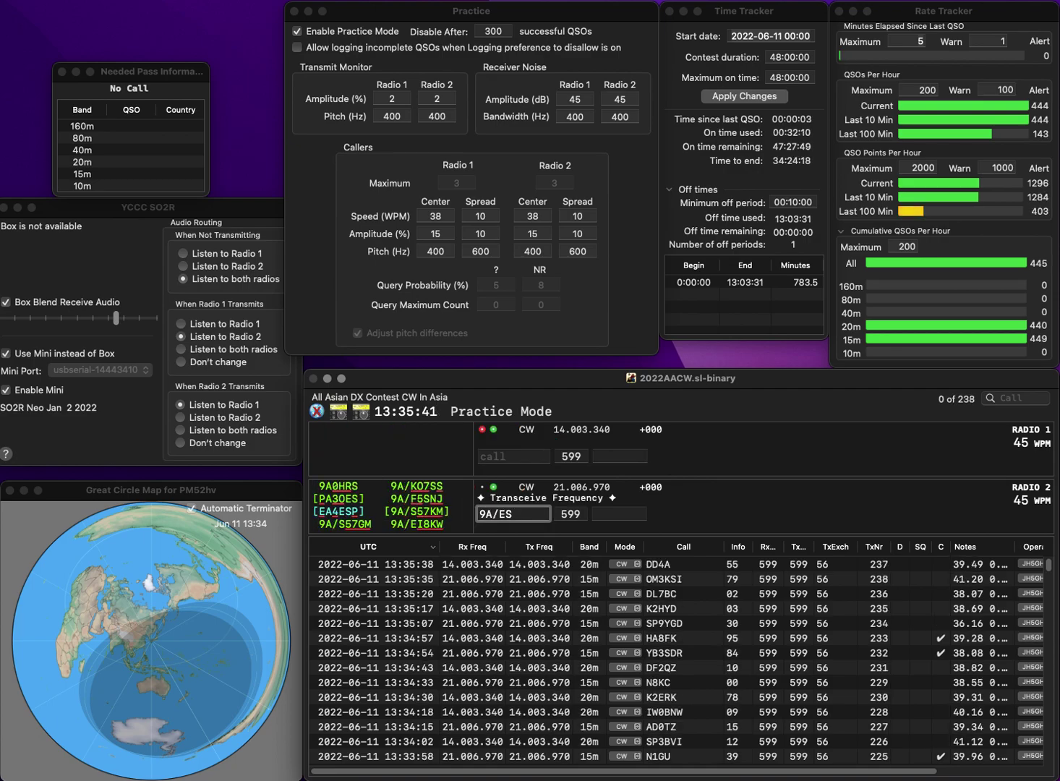
key(BackSpace)
text(I8KW)
key(Return)
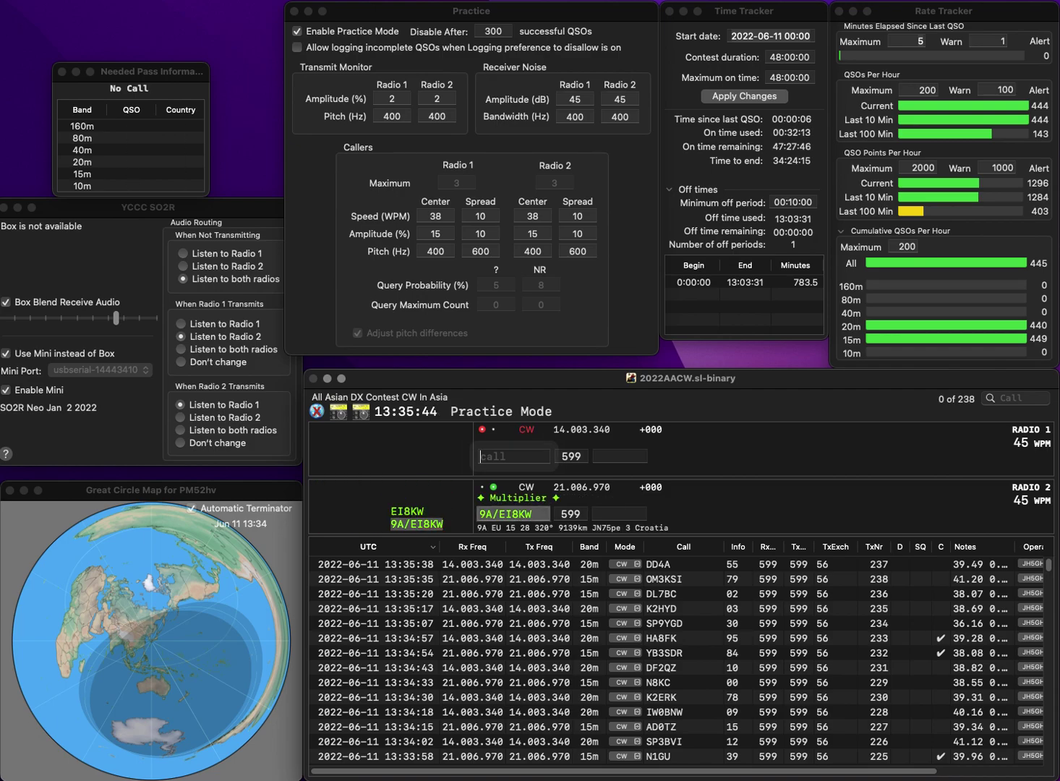
text(KC)
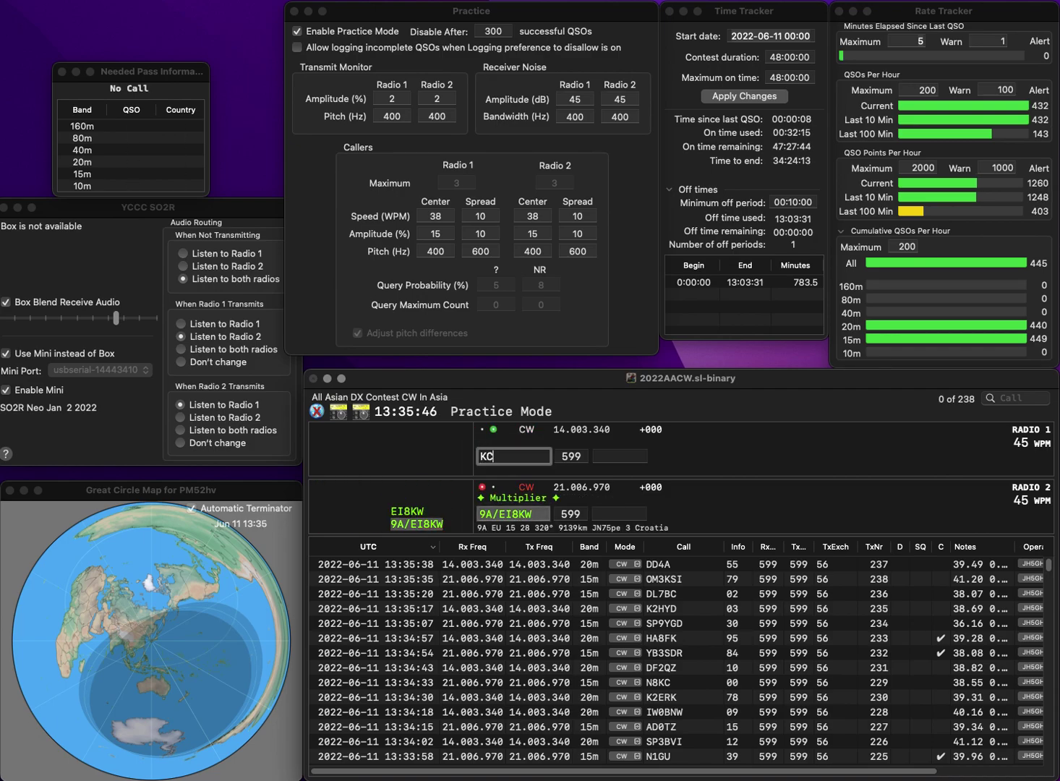
text(ELTL)
key(Home)
key(Delete)
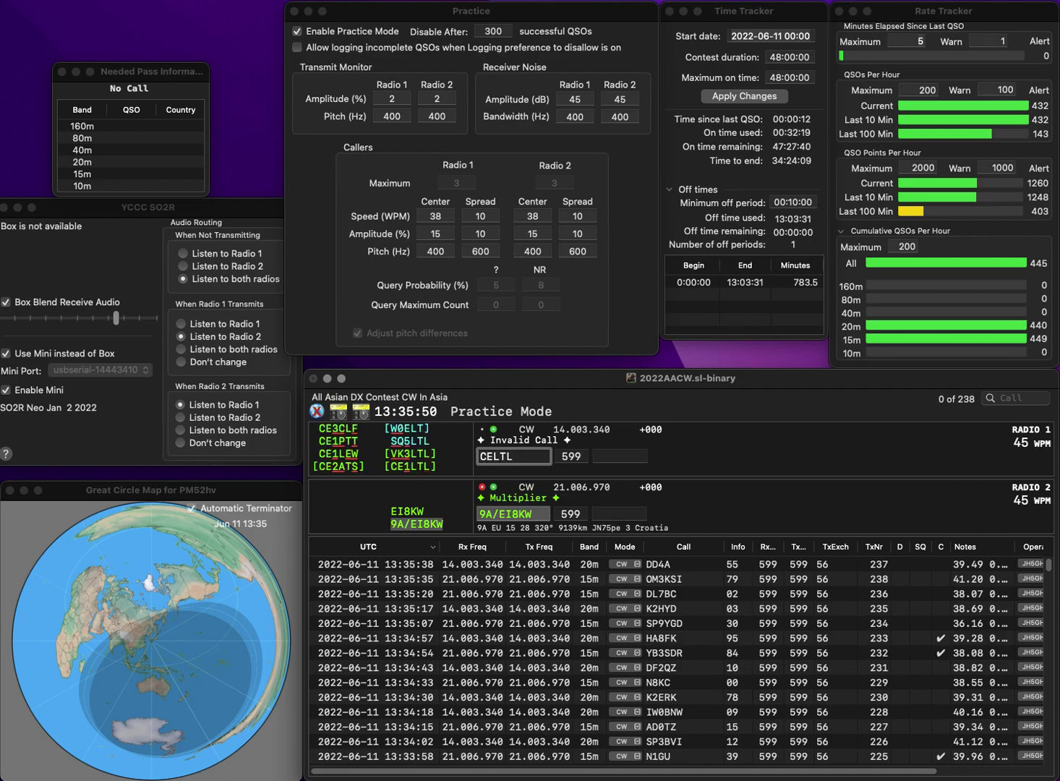
text(1)
key(Return)
key(Return)
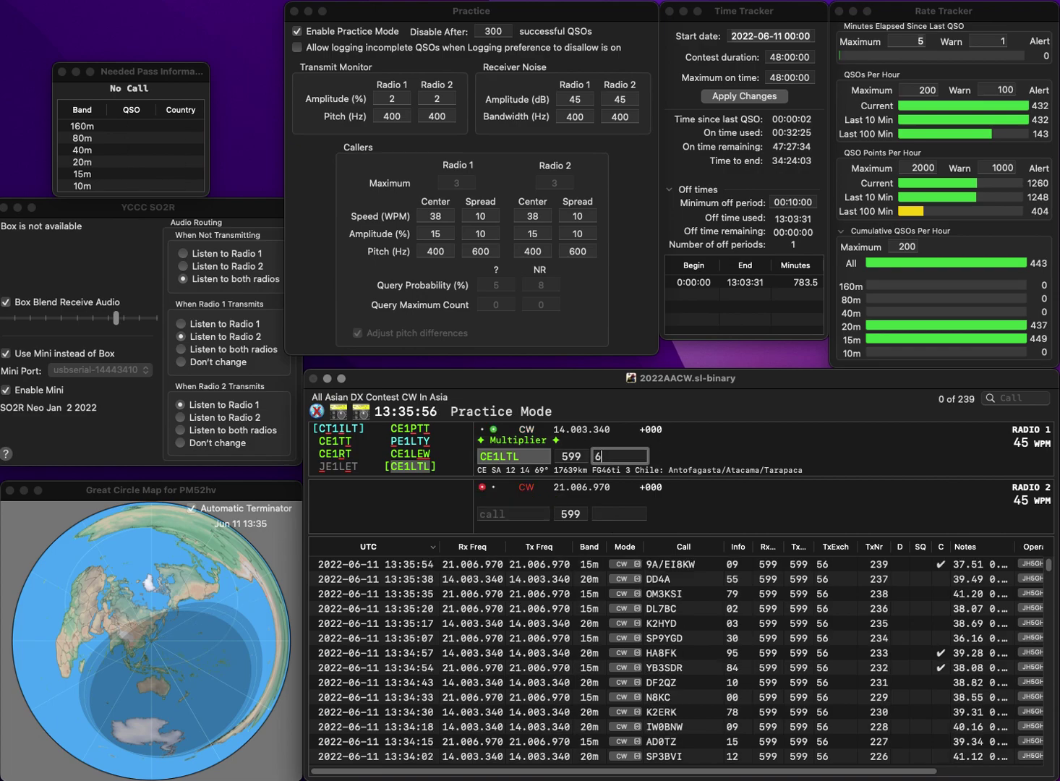
- Log CE1LTL with received exchange 62 on Radio 1, and enter and send the call sign W9RCJ on Radio 2
key(Return)
text(W9)
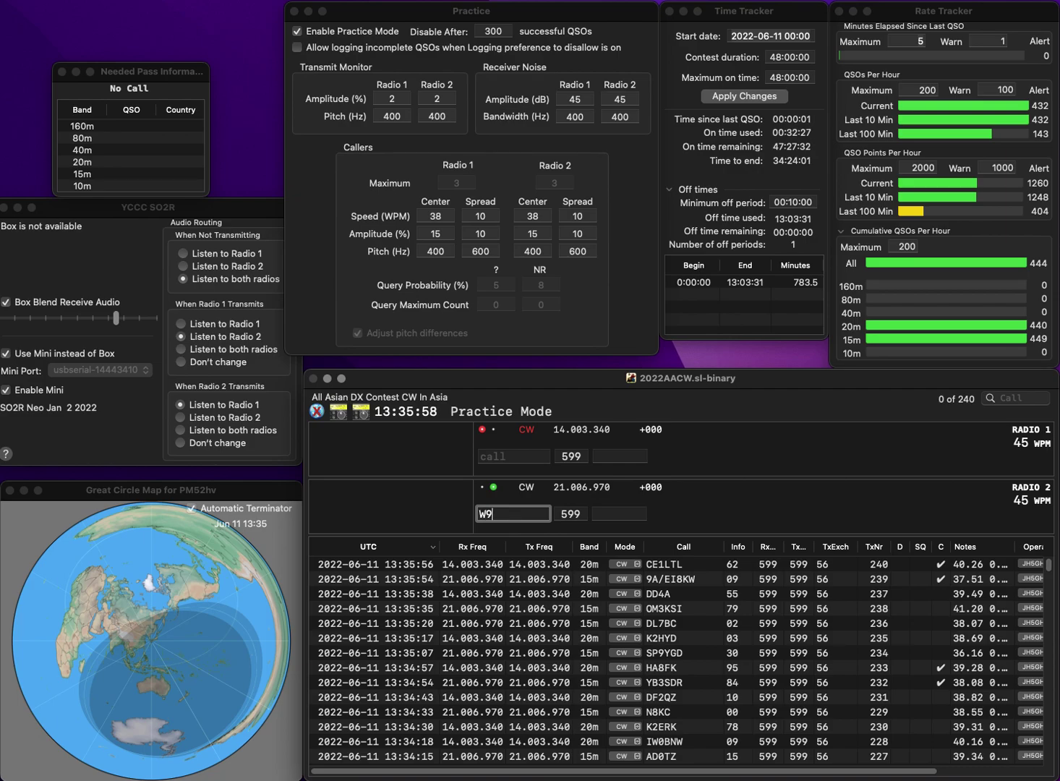
text(RCJ)
key(Return)
text(PY3ZL)
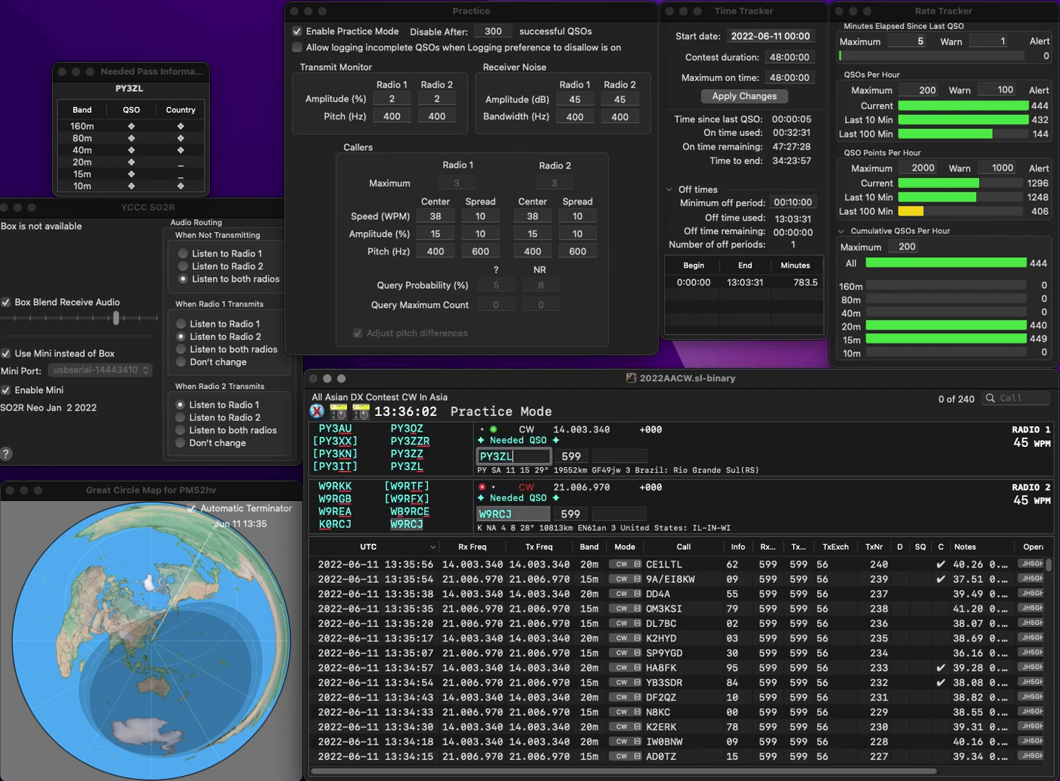
key(Return)
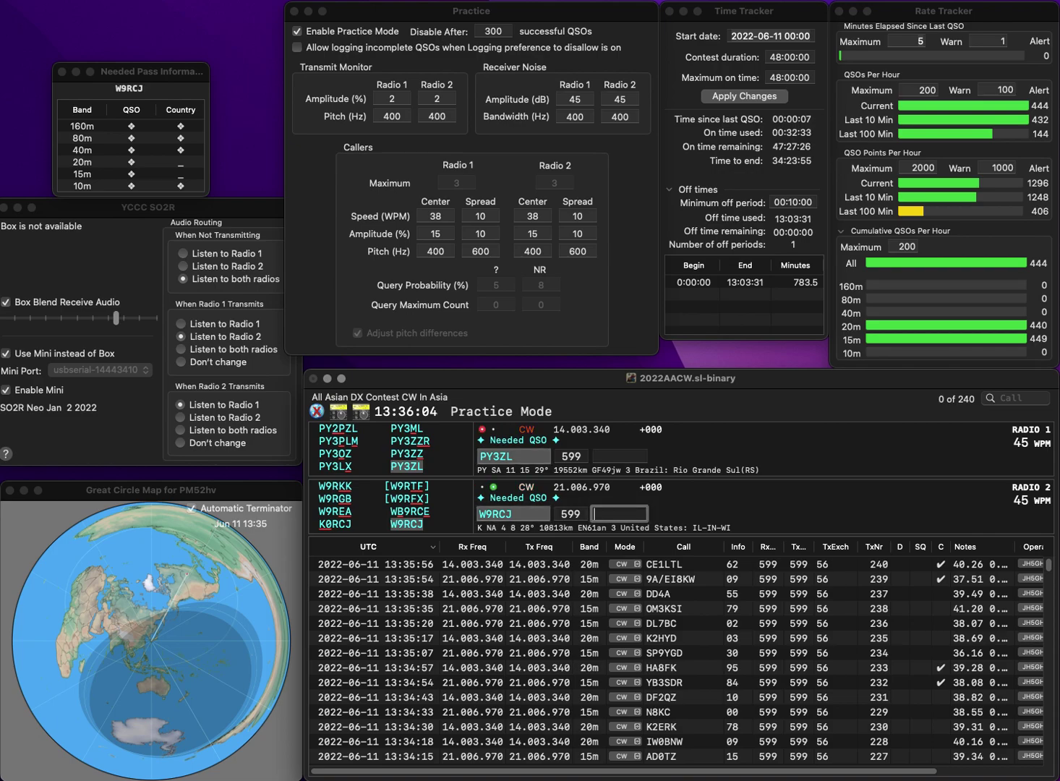
text(33)
key(Return)
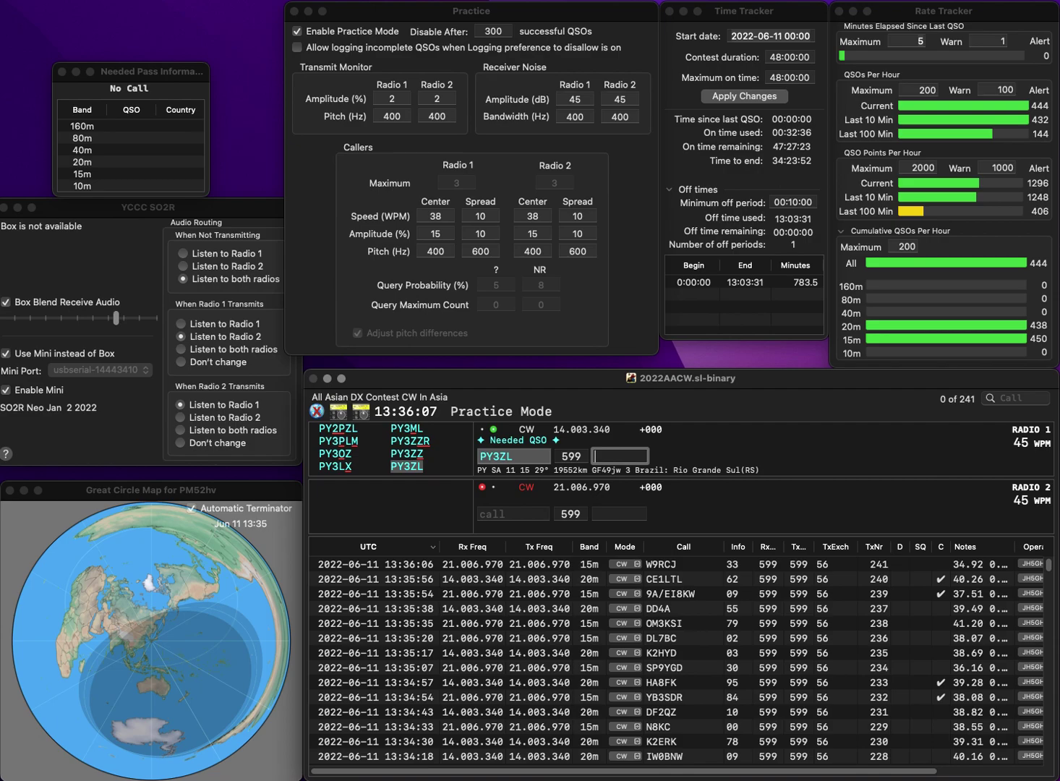
text(07)
key(Return)
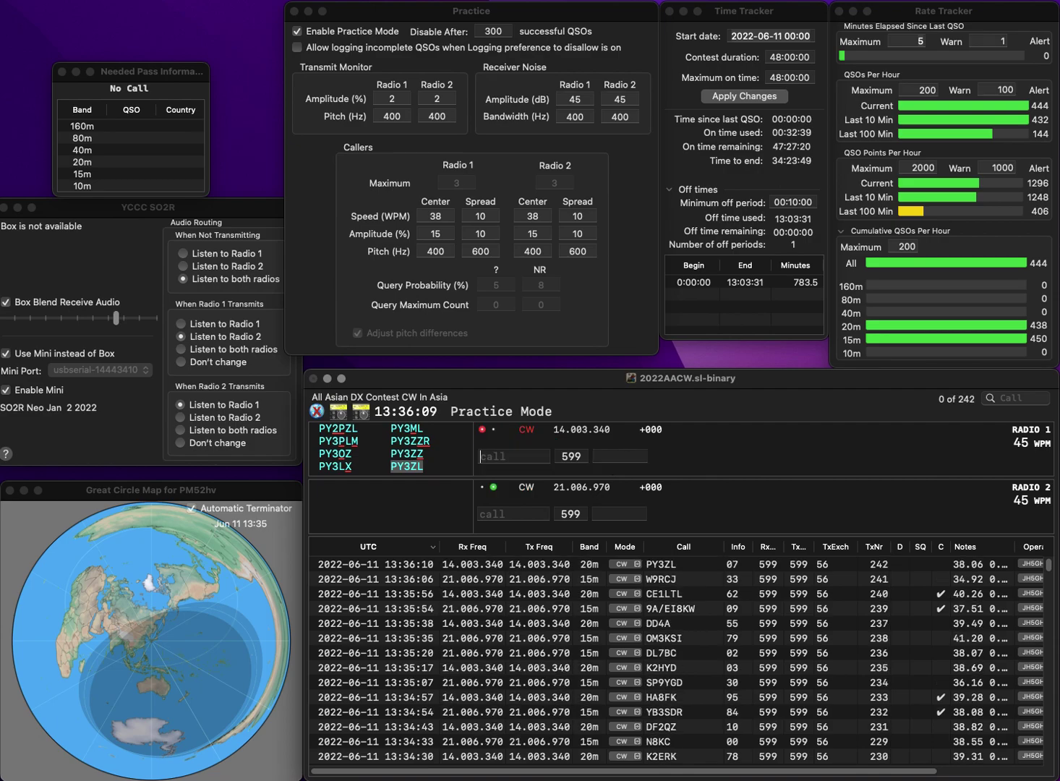
text(DJ4IP)
key(Return)
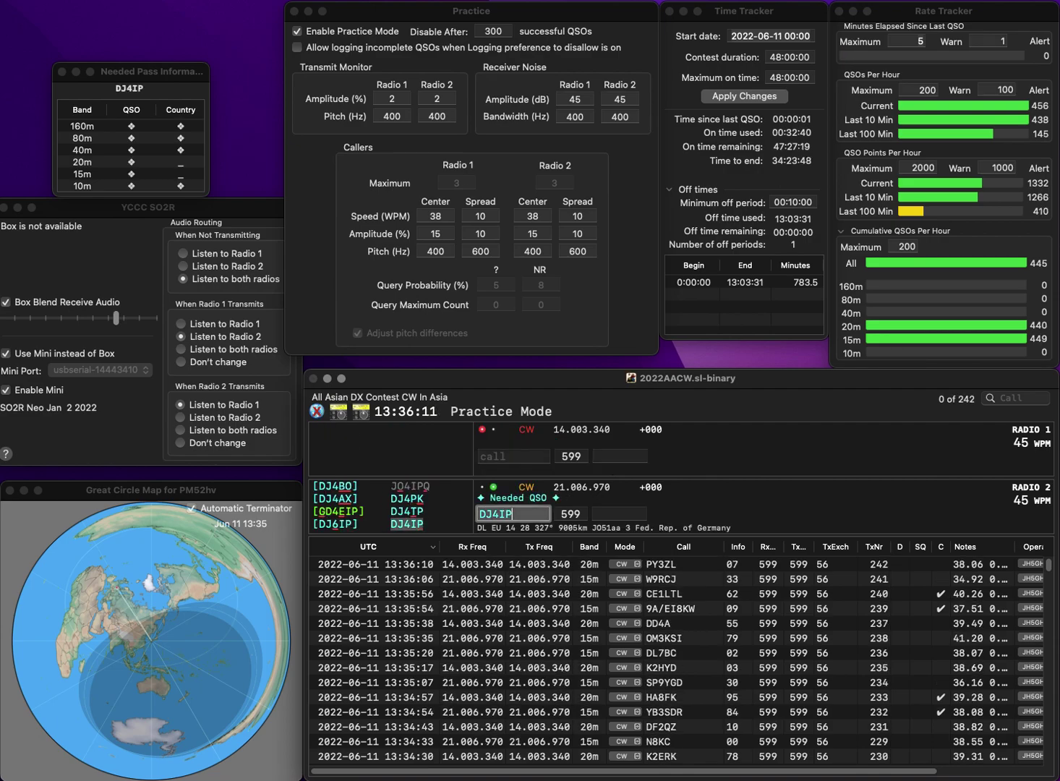
text(PP2FRS)
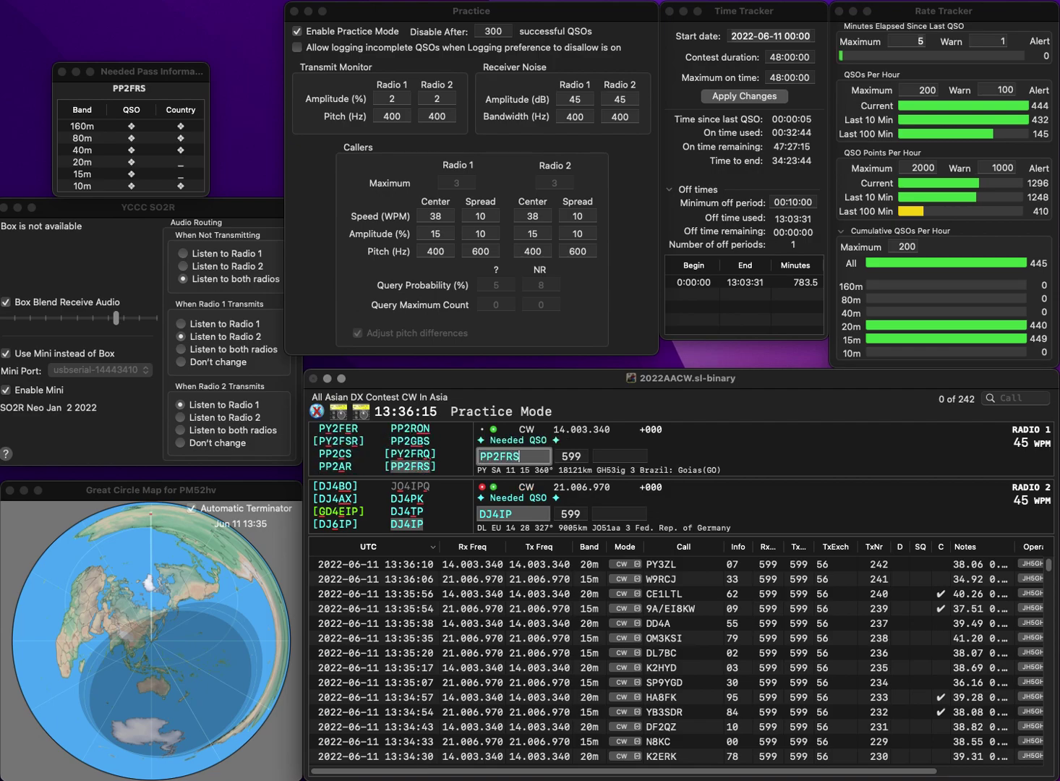
key(Return)
text(35)
key(Return)
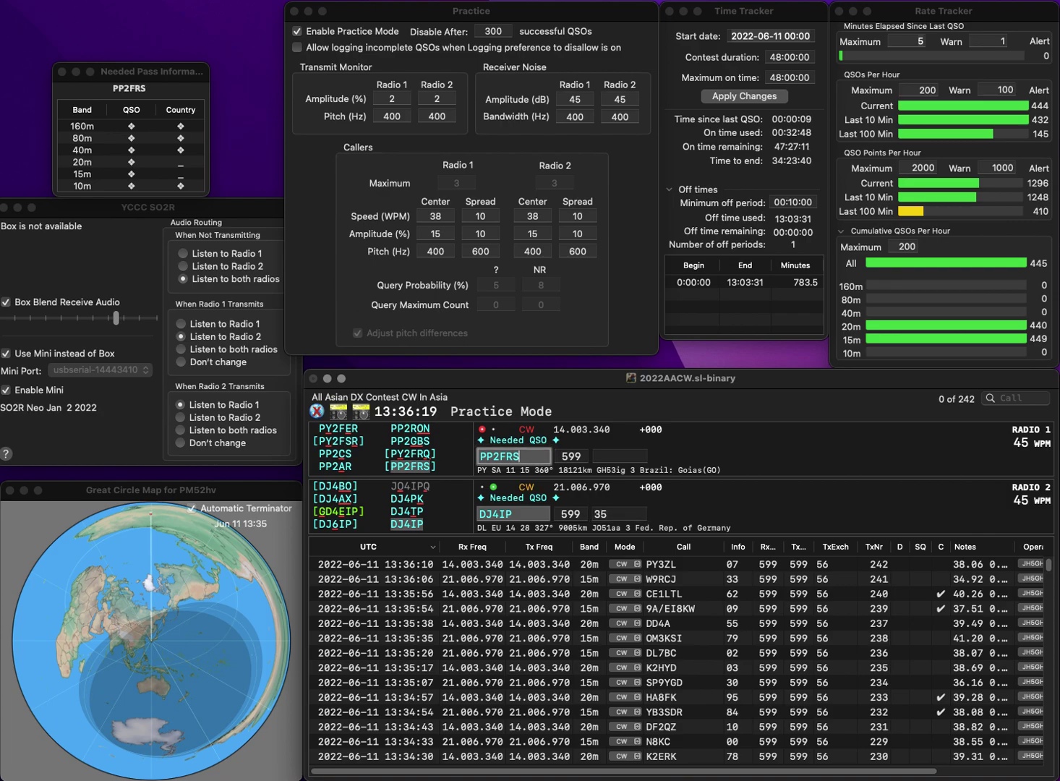
key(Return)
text(6)
key(Return)
text(DR5Z)
key(Return)
text(PE1FJN)
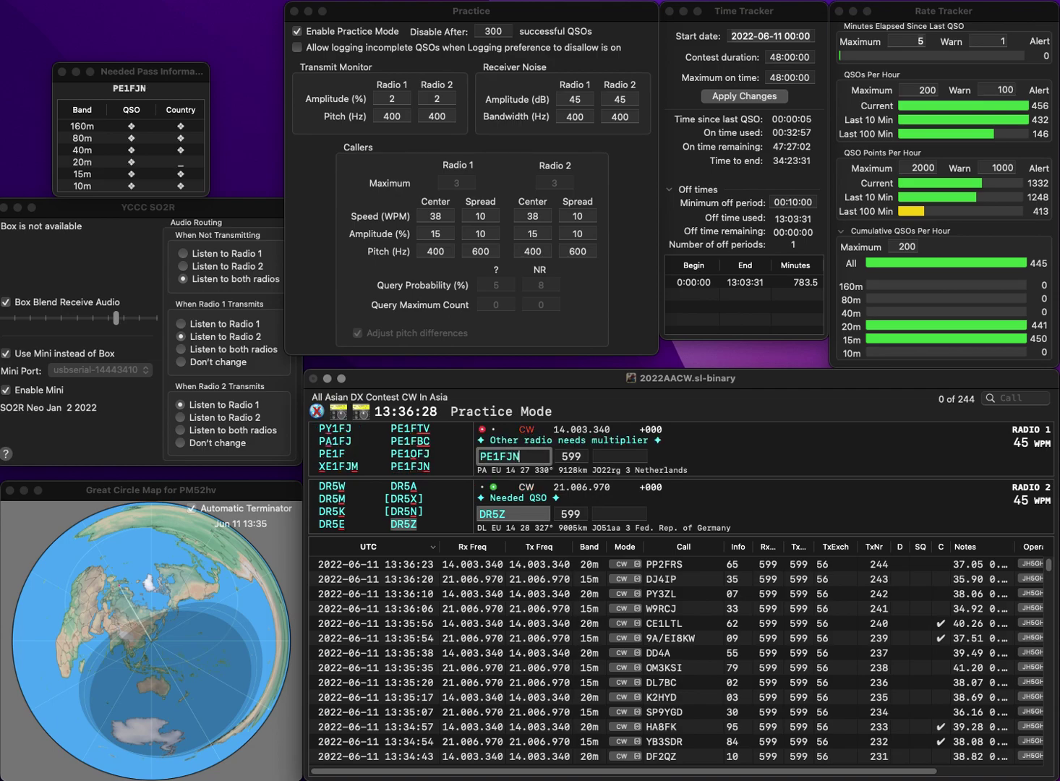
key(Return)
key(space)
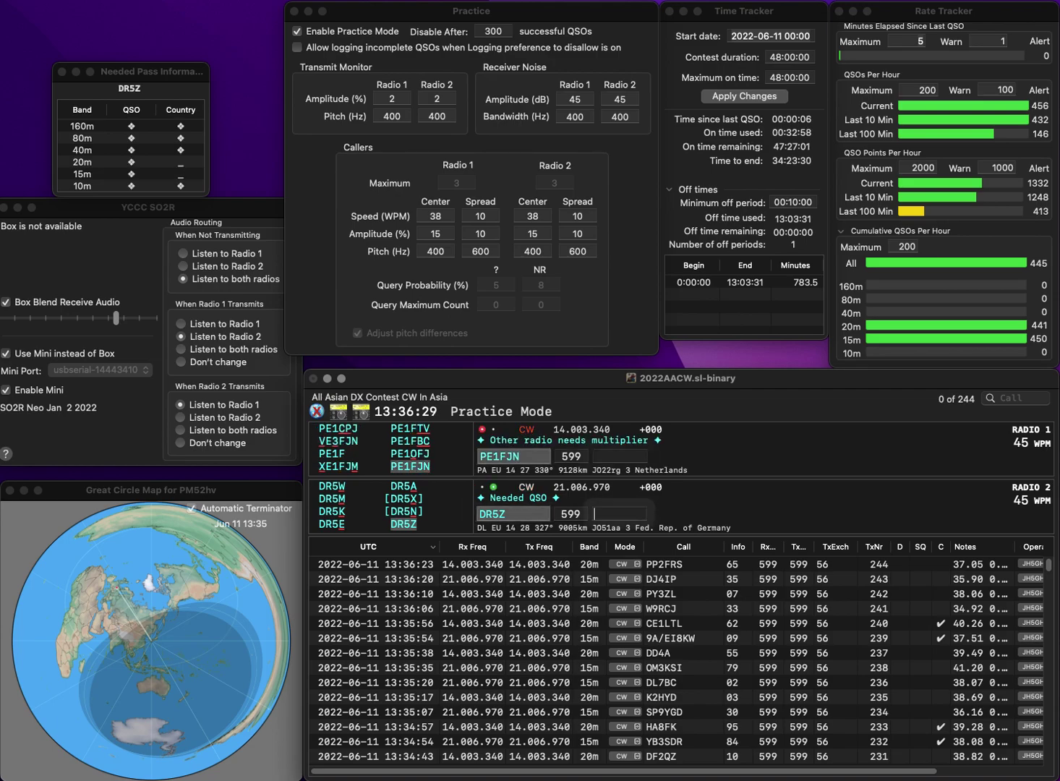
text(77)
key(Return)
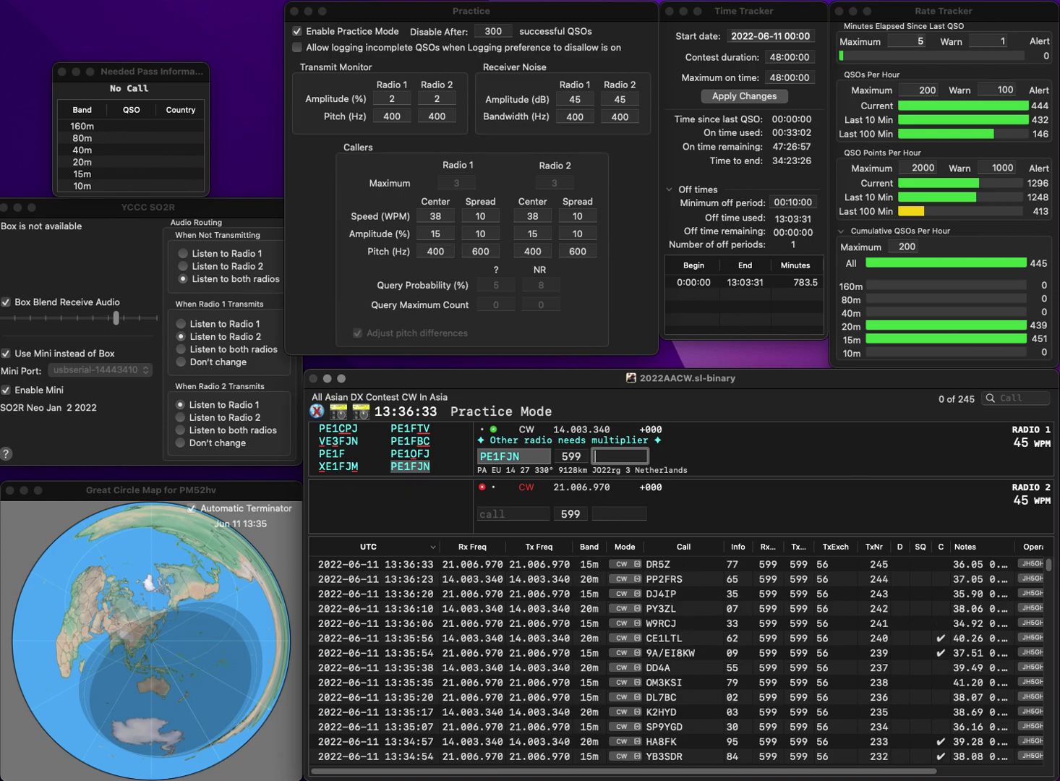
text(80)
key(Return)
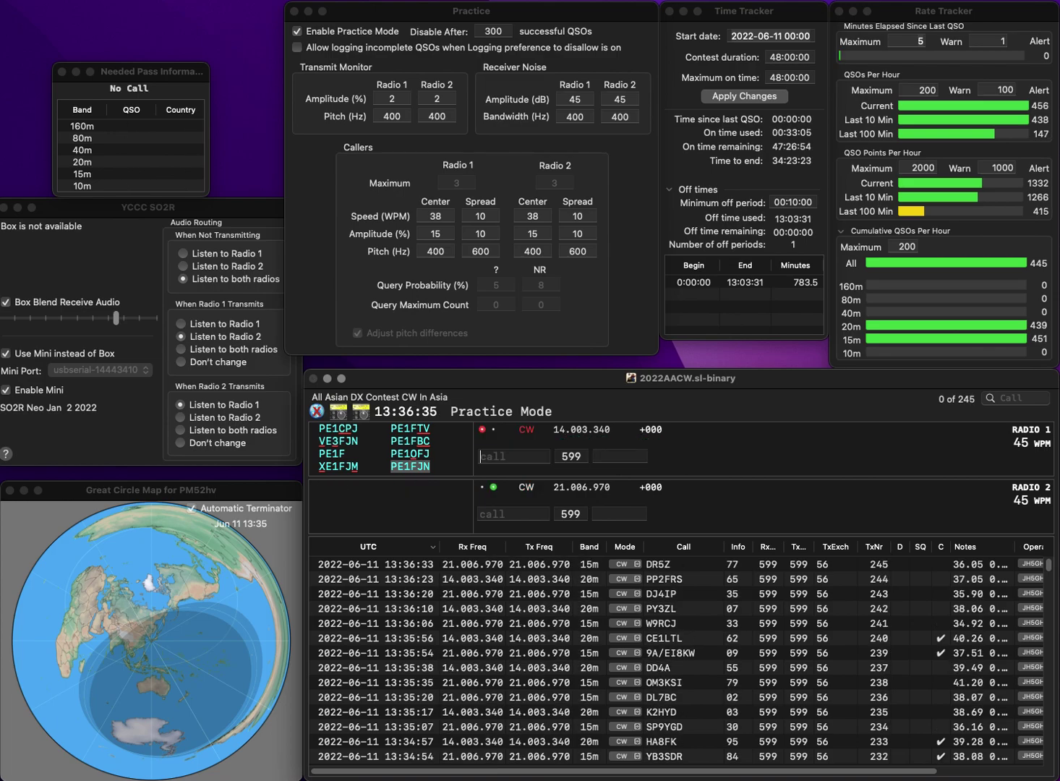
text(M0TTN)
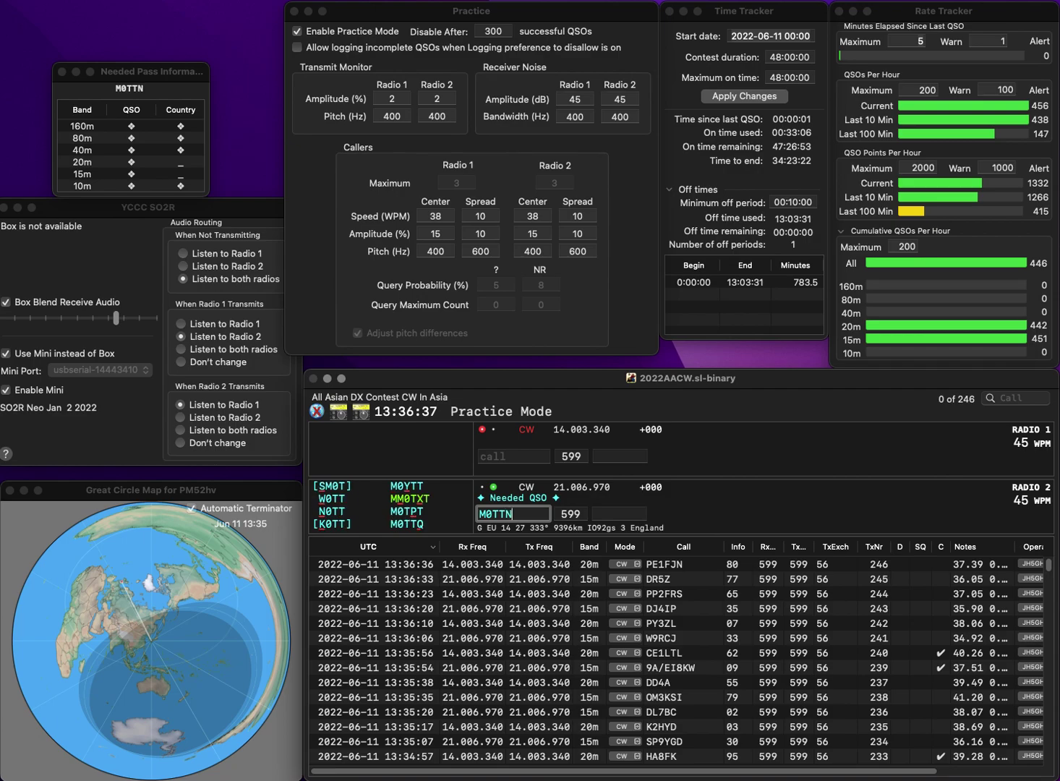
key(Home)
text(2)
key(Return)
- Enter the call sign PP5EF on Radio 1 and send it
text(PP)
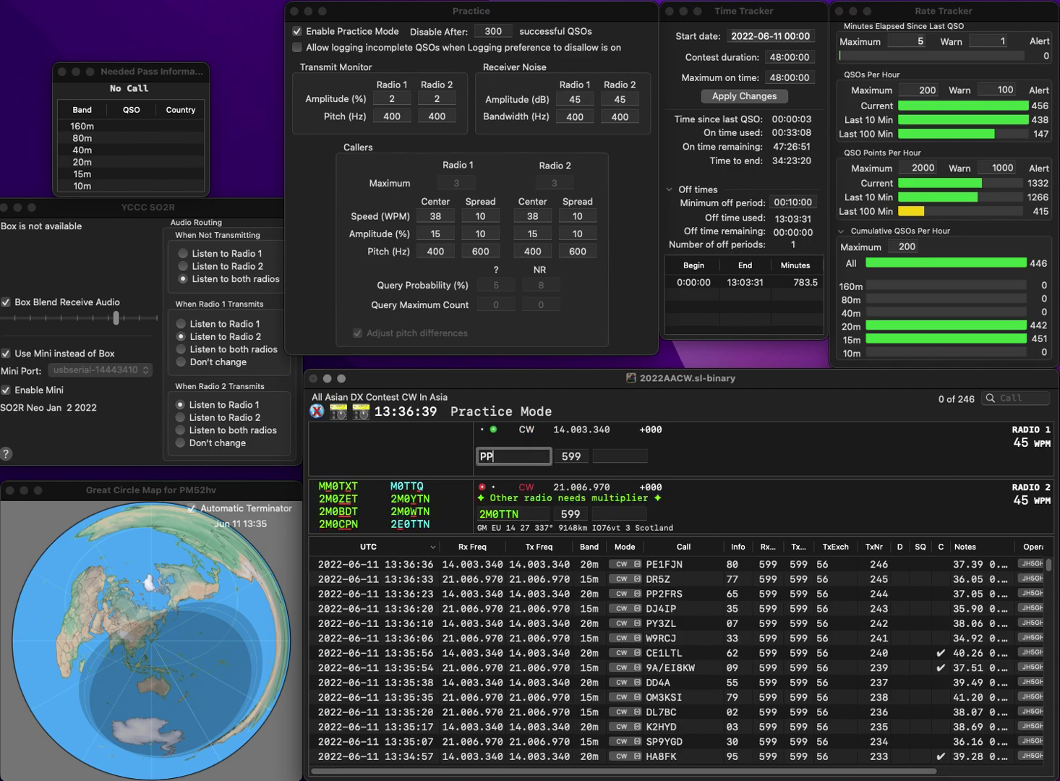
text(5EF)
key(Tab)
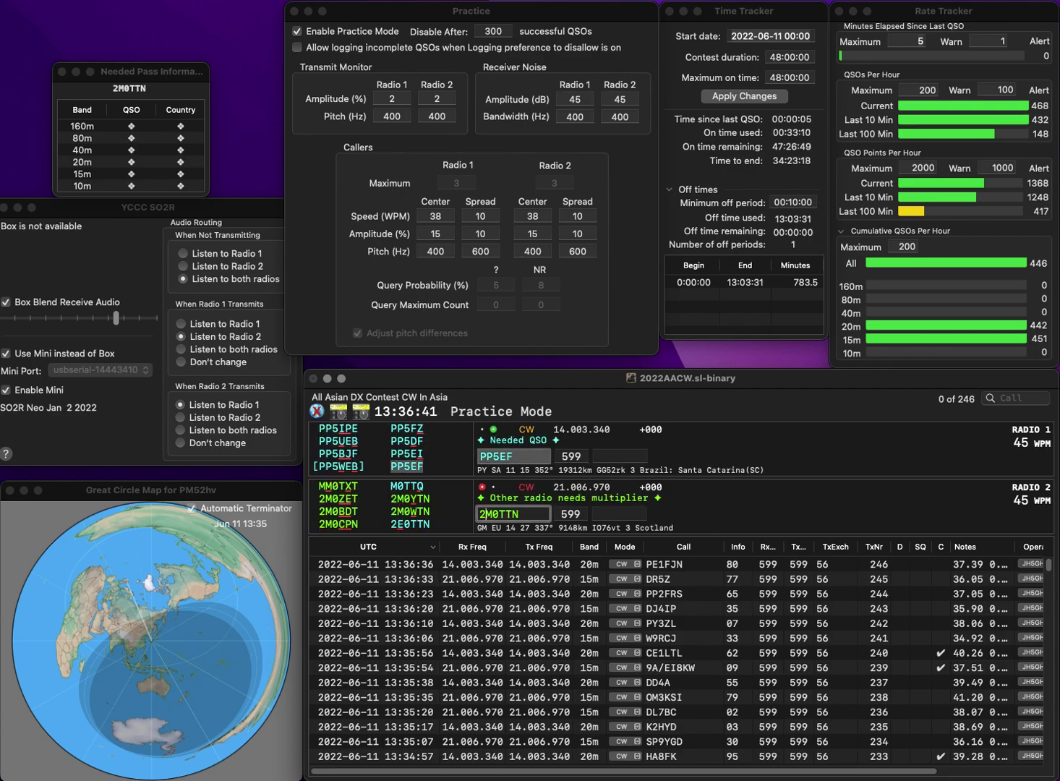
text(2)
key(Delete)
key(Left)
text(E)
key(Delete)
key(Return)
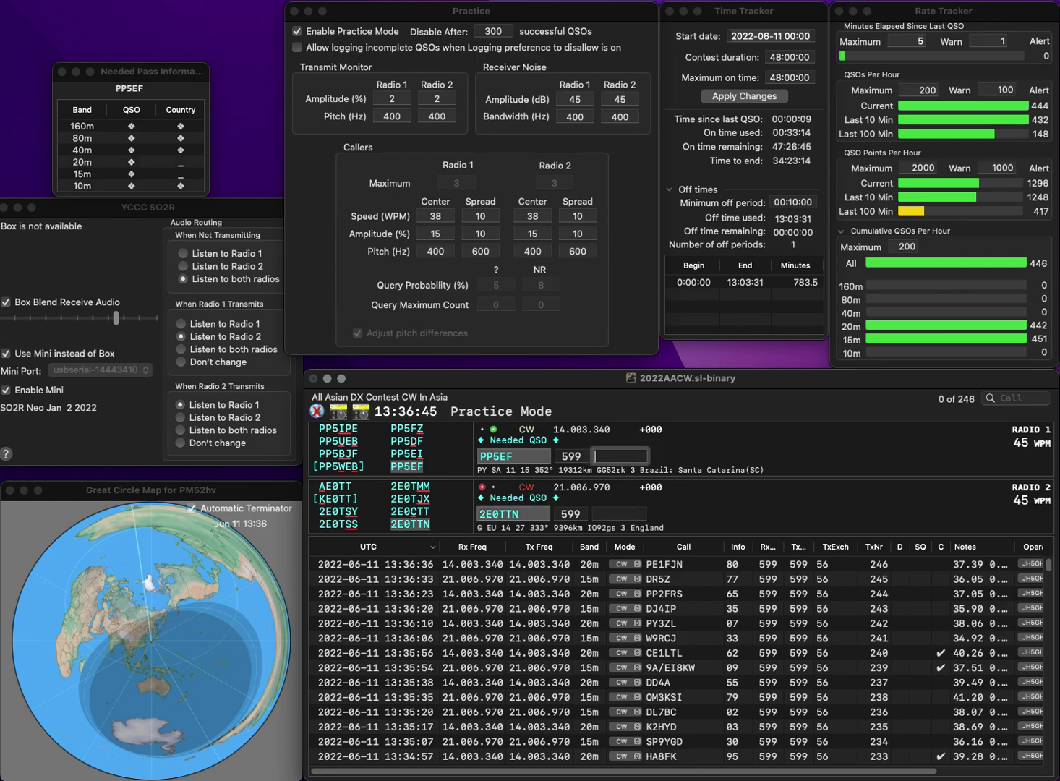
text(61)
key(Return)
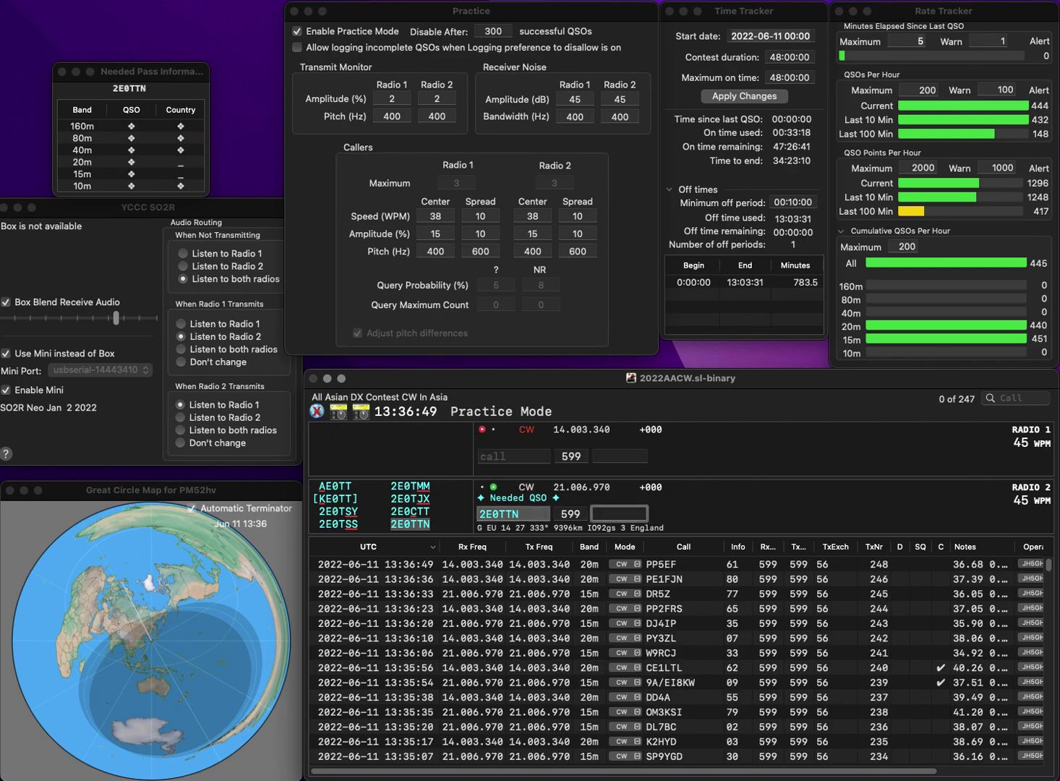
text(81)
key(Return)
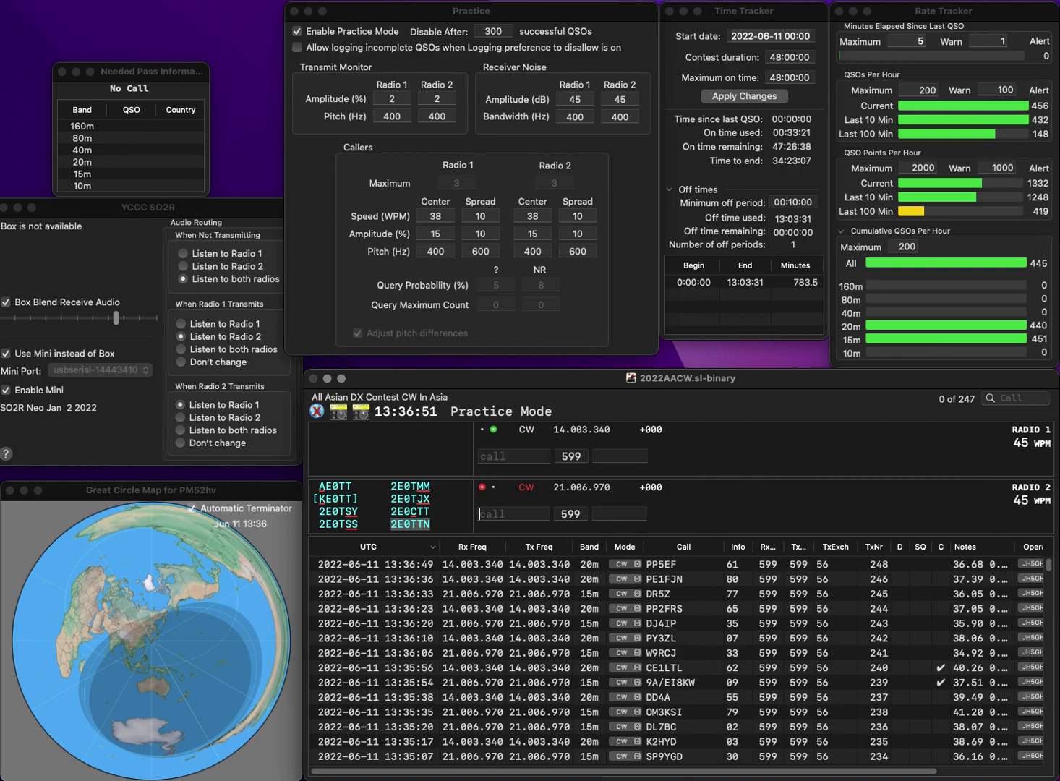
text(DL2VRL)
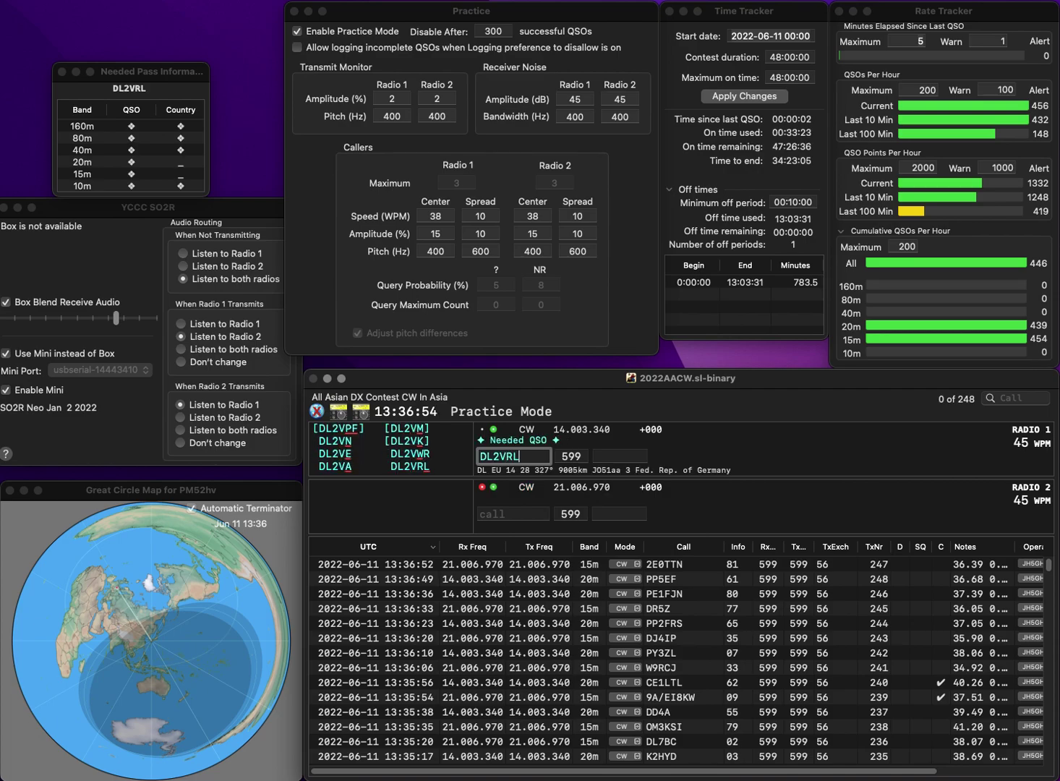
key(Return)
text(N)
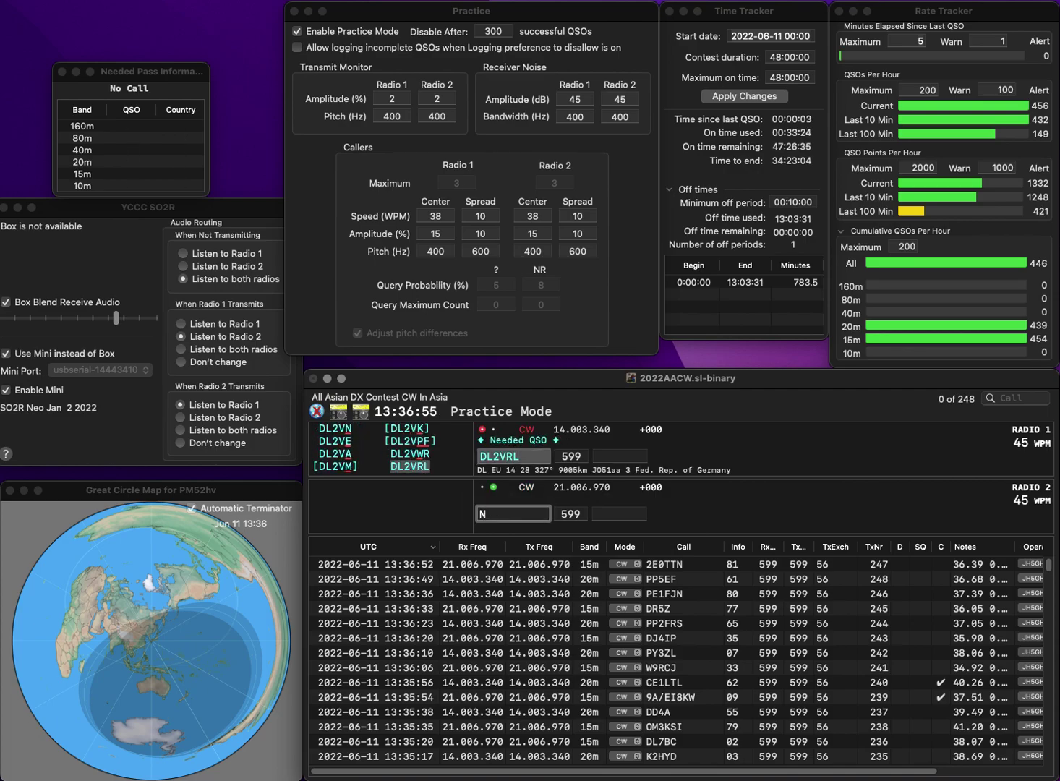
text(ETK)
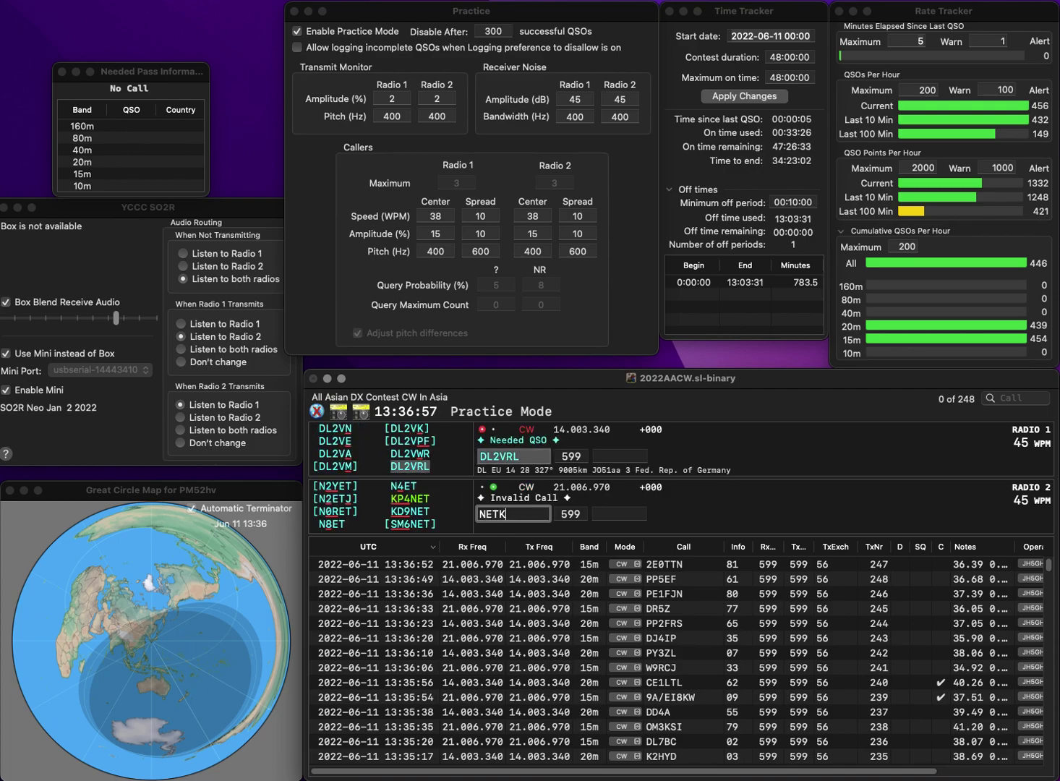
key(Return)
- Log DL2VRL with received exchange 91 on Radio 1, and change the Radio 2 call to the partial 4HTK and send it
key(space)
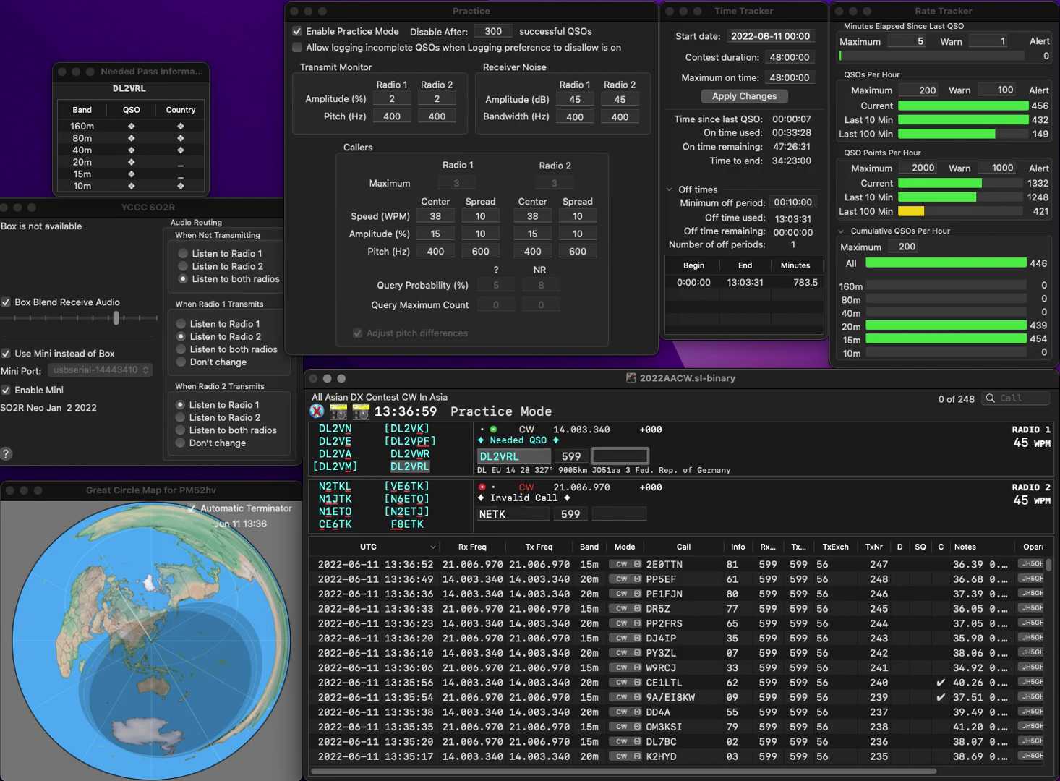
key(Return)
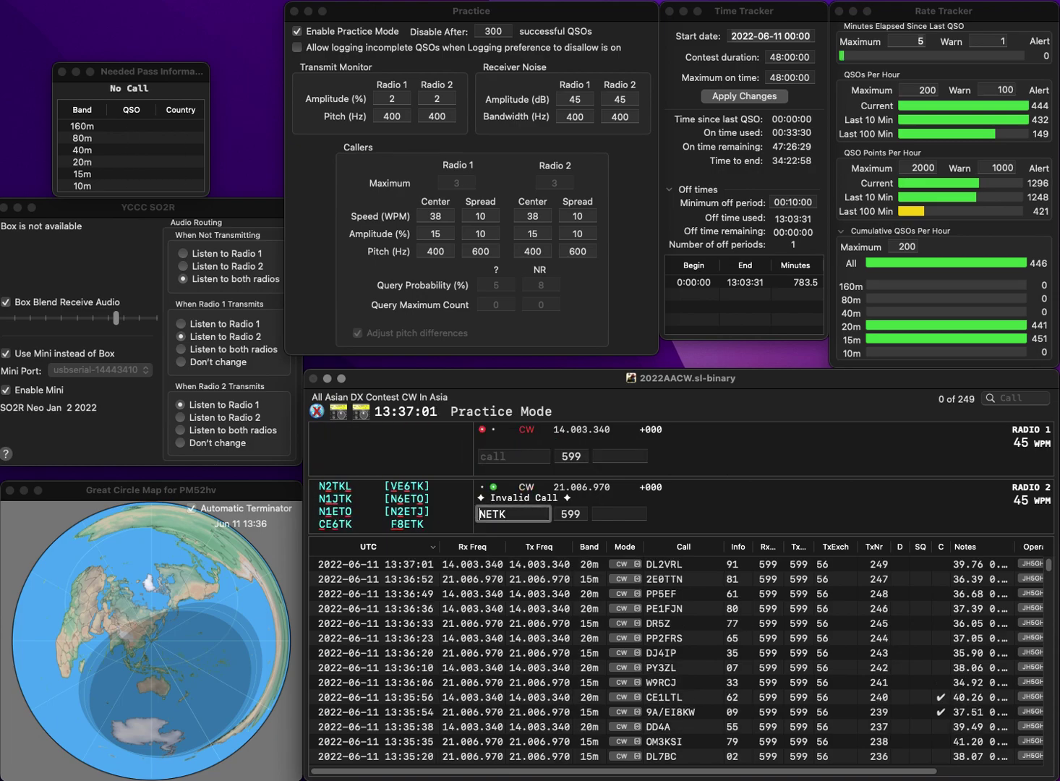
key(Delete)
text(4)
key(Delete)
text(H)
key(Return)
- Enter the partial call sign E0PPA on Radio 1 and send it
text(E0P)
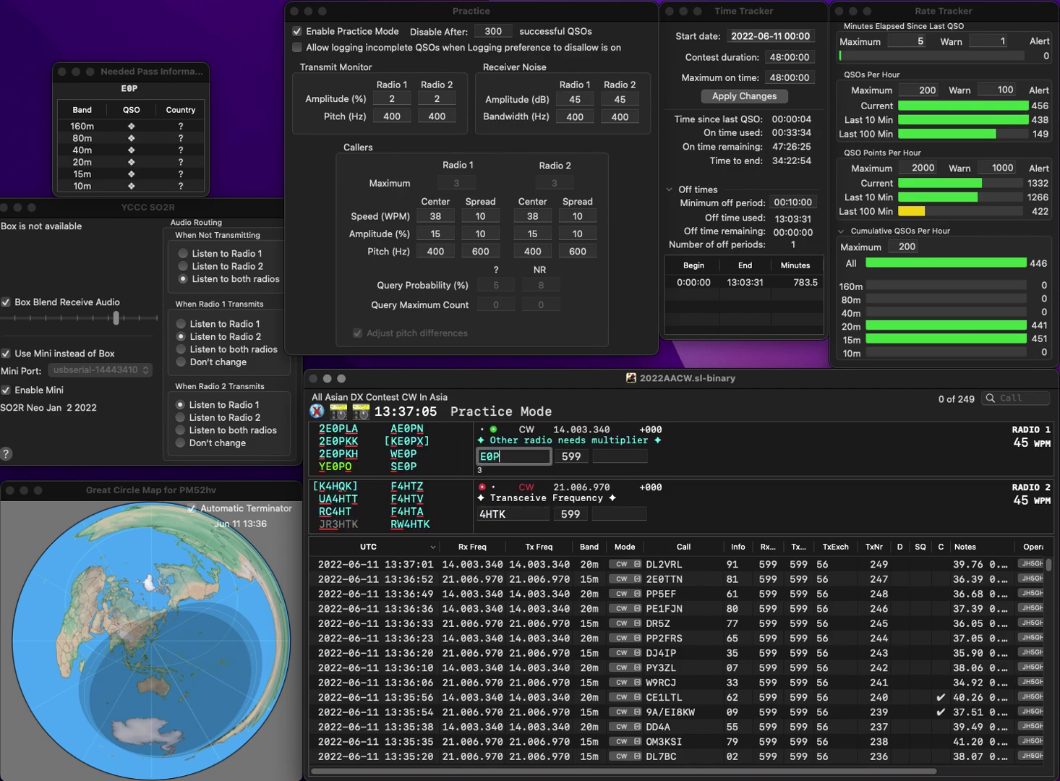
text(PA)
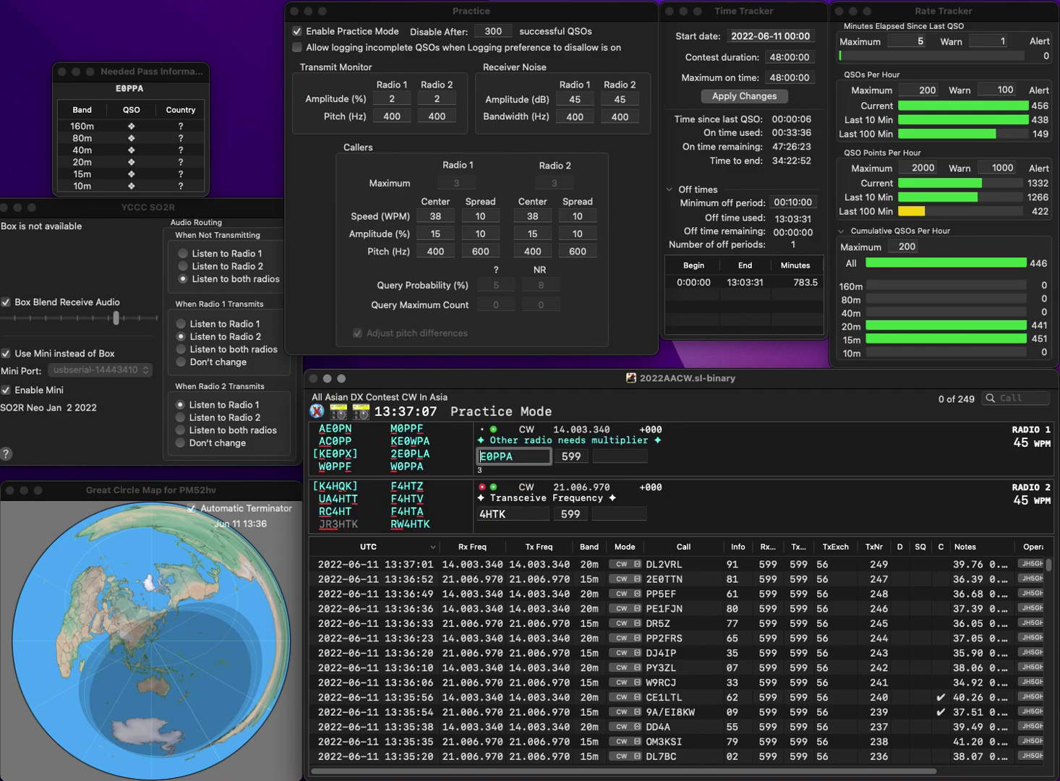
key(Return)
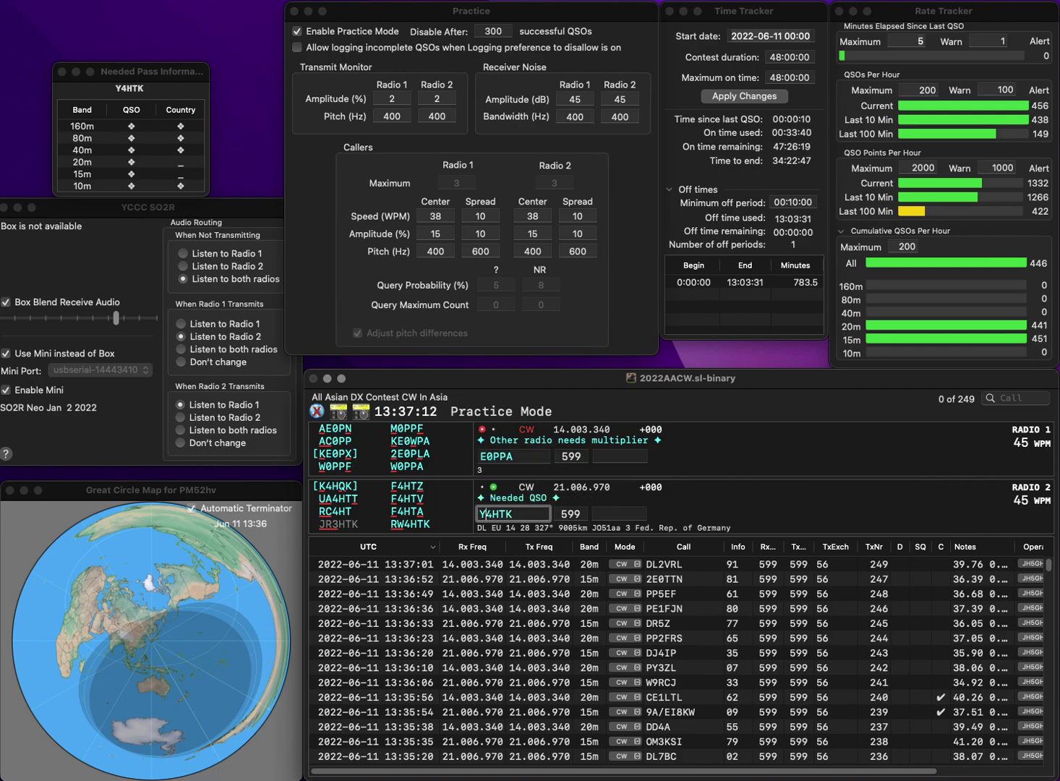
text(YG)
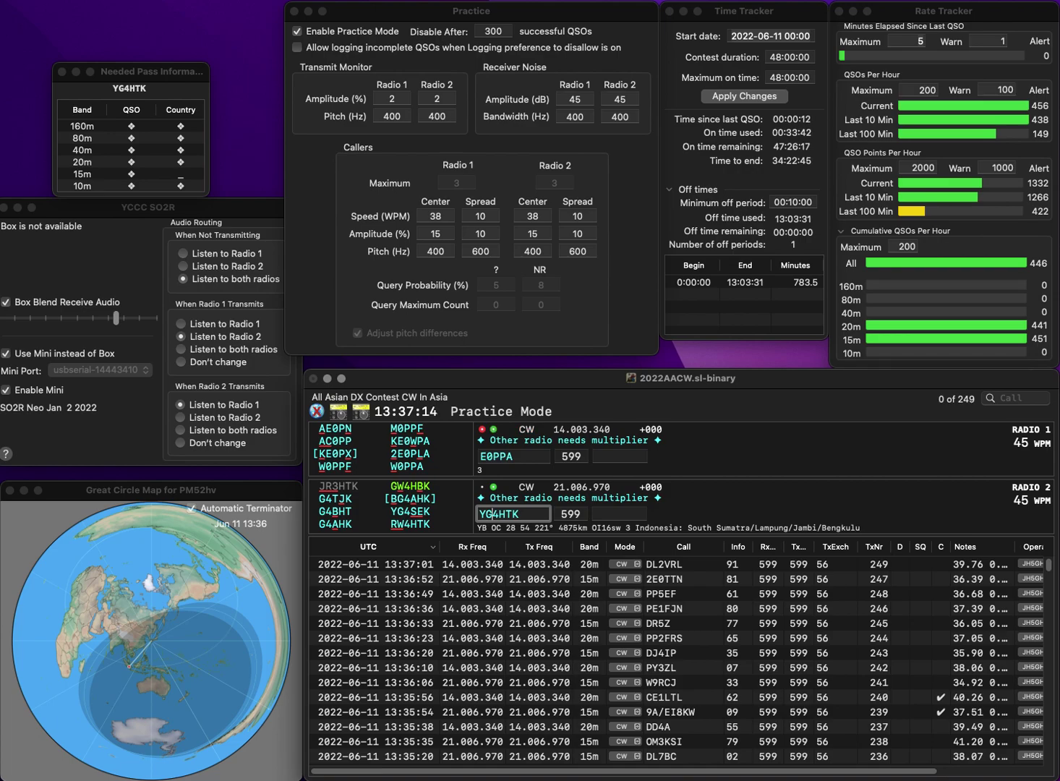
key(Right)
key(Delete)
text(SE)
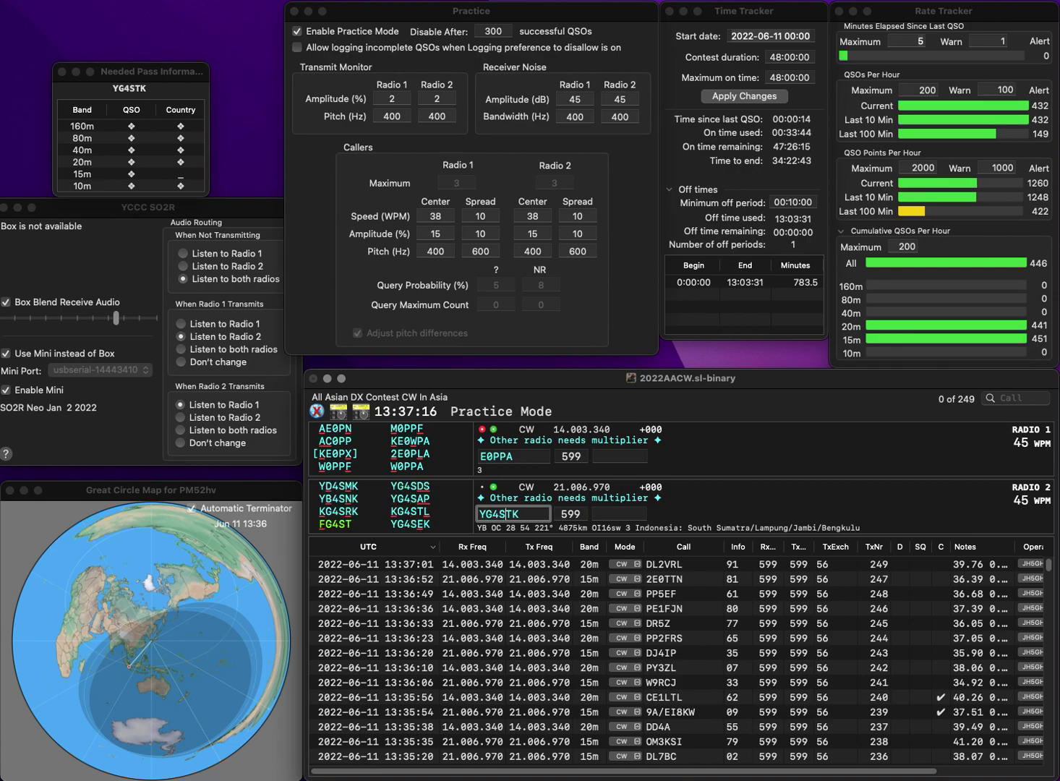
key(Delete)
key(Return)
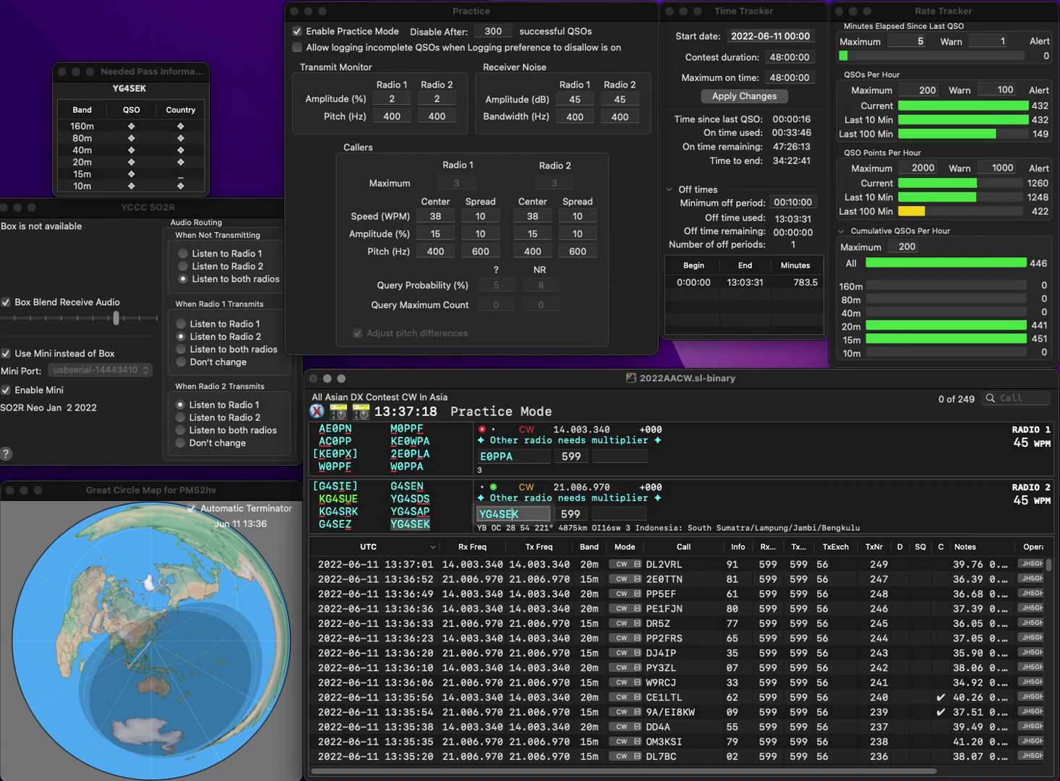
text(KE0P)
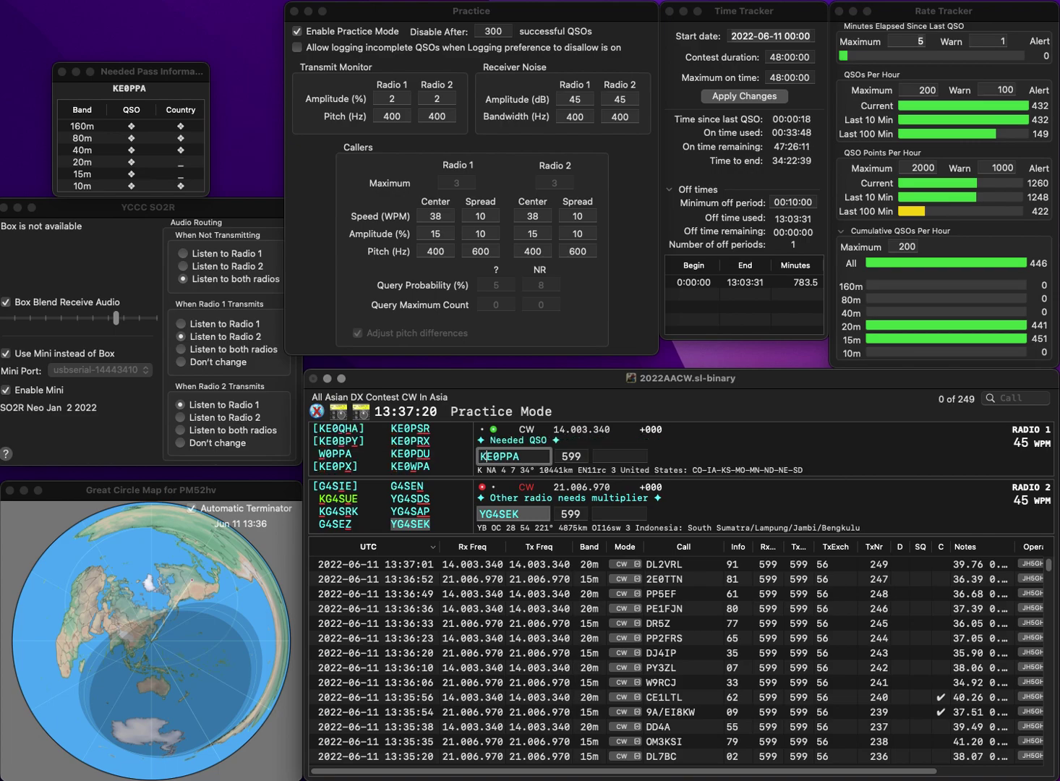
text(W)
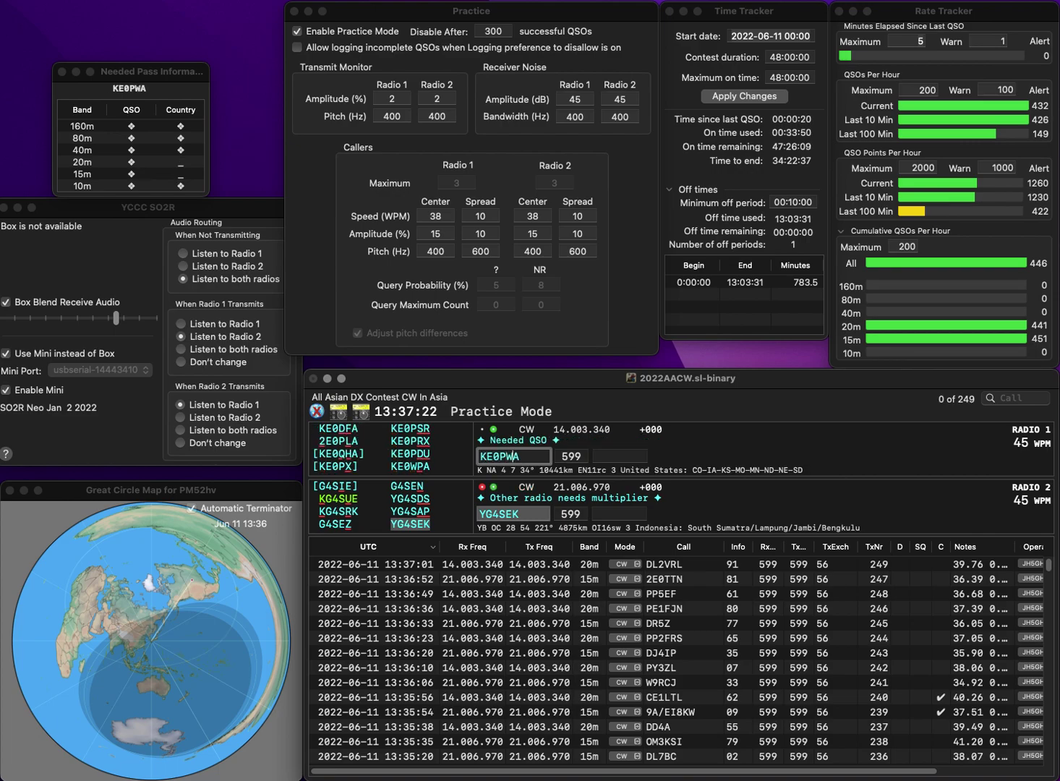
key(BackSpace)
key(BackSpace)
text(WP)
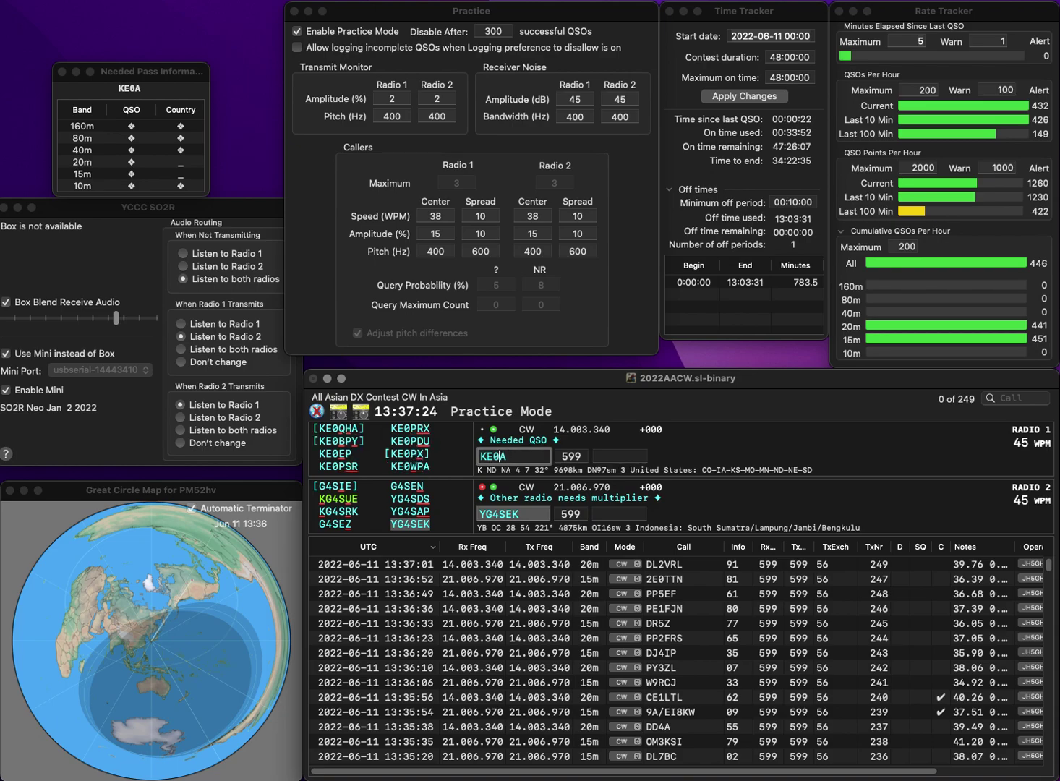
key(Return)
text(85)
key(Return)
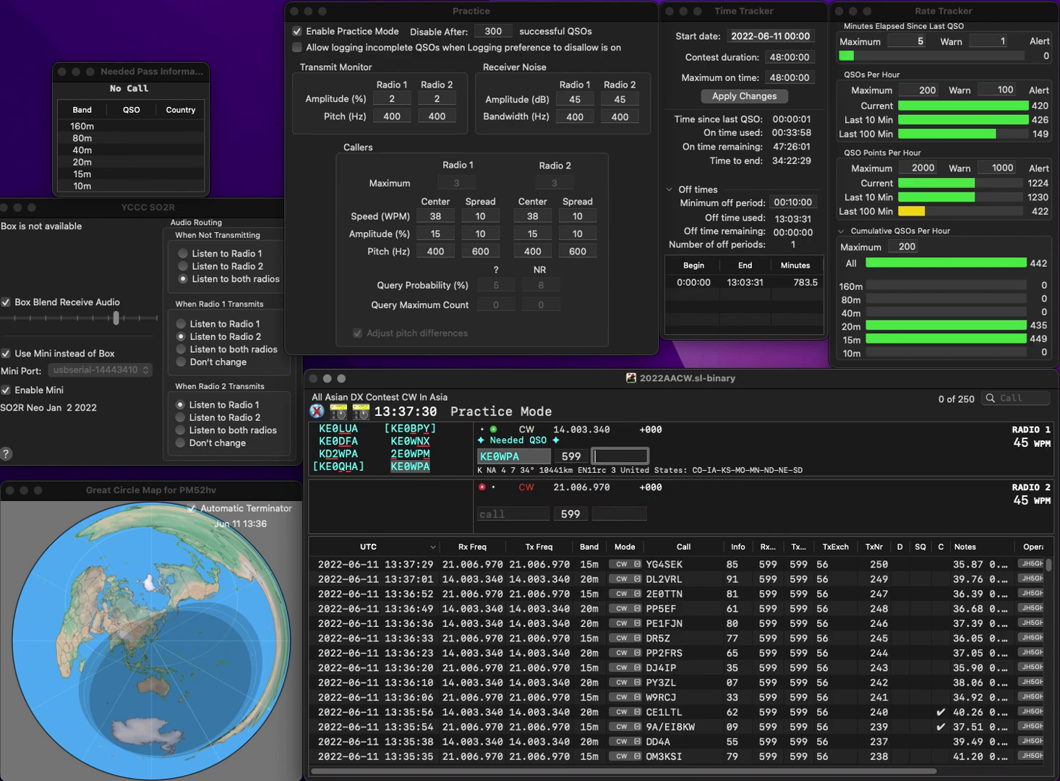
text(02)
key(Return)
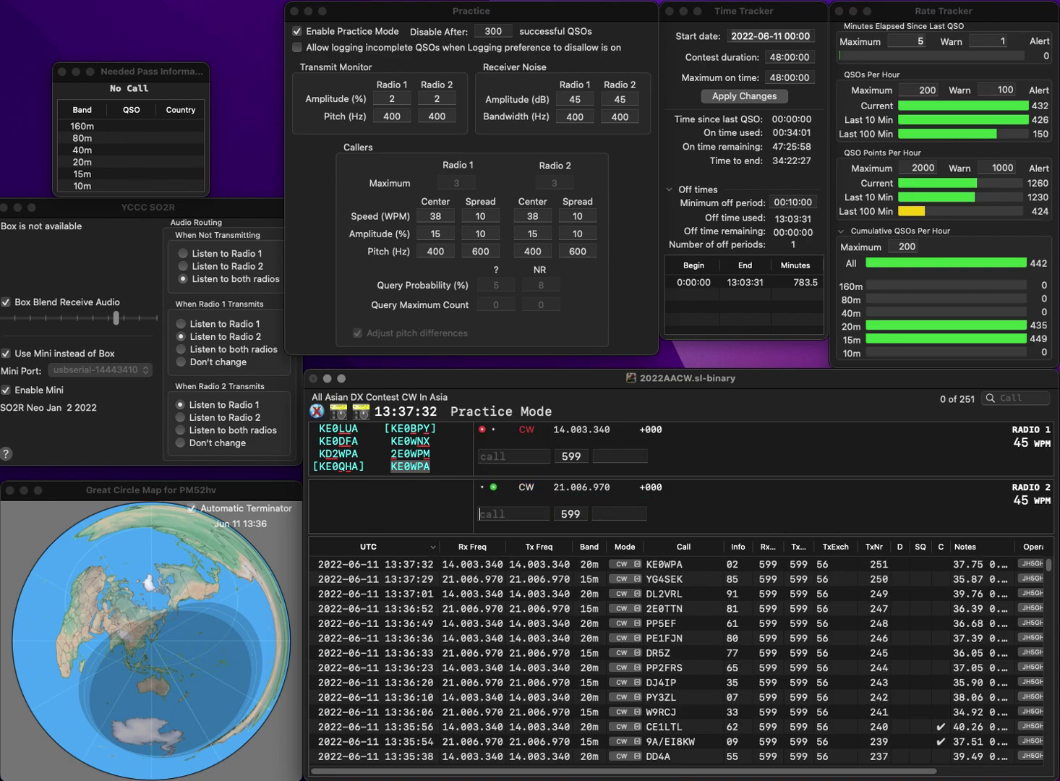
text(N0KRE)
key(Return)
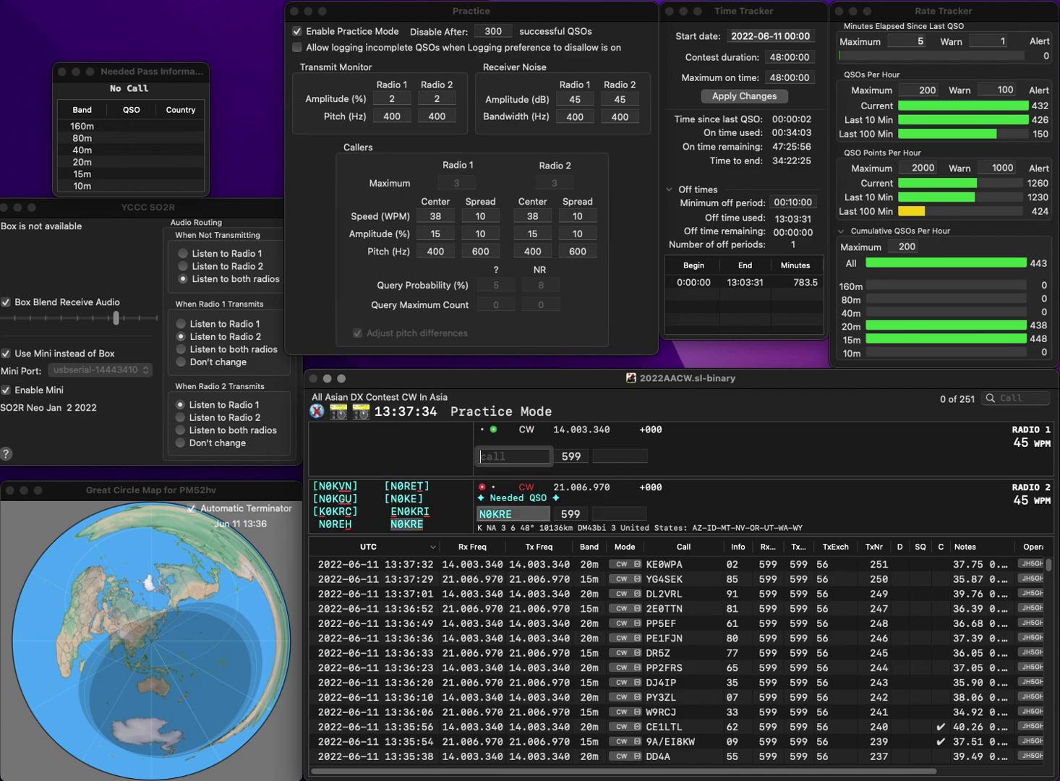
text(AA7GS)
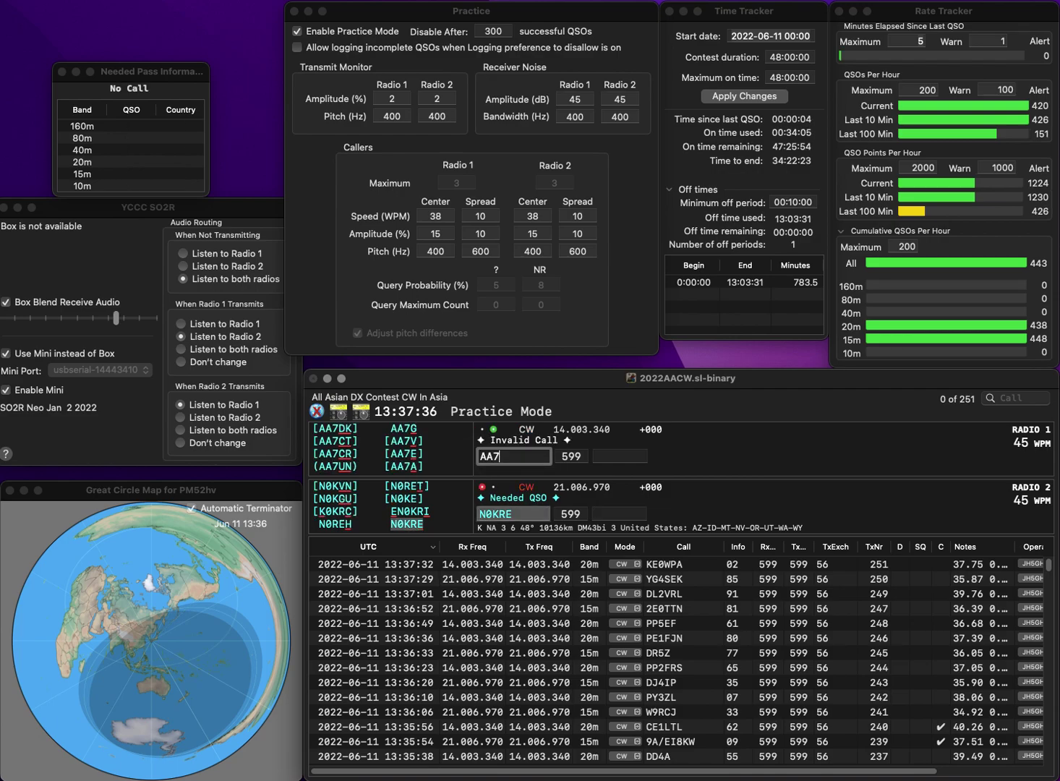
key(Return)
key(Tab)
key(Tab)
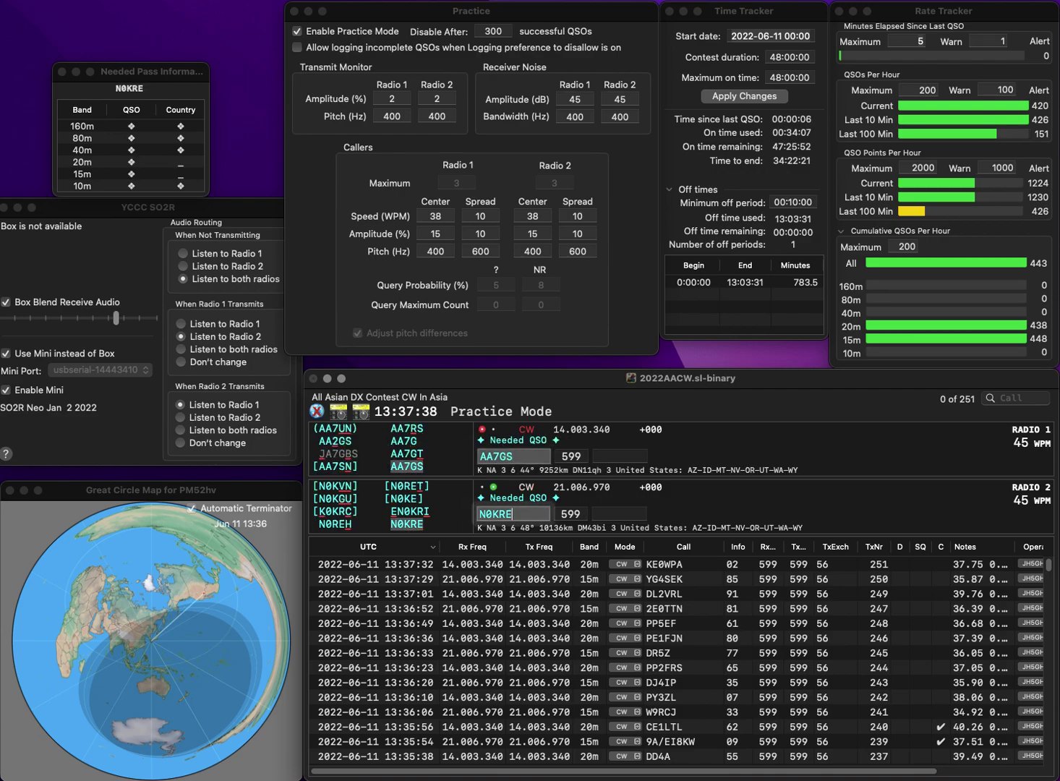
text(46)
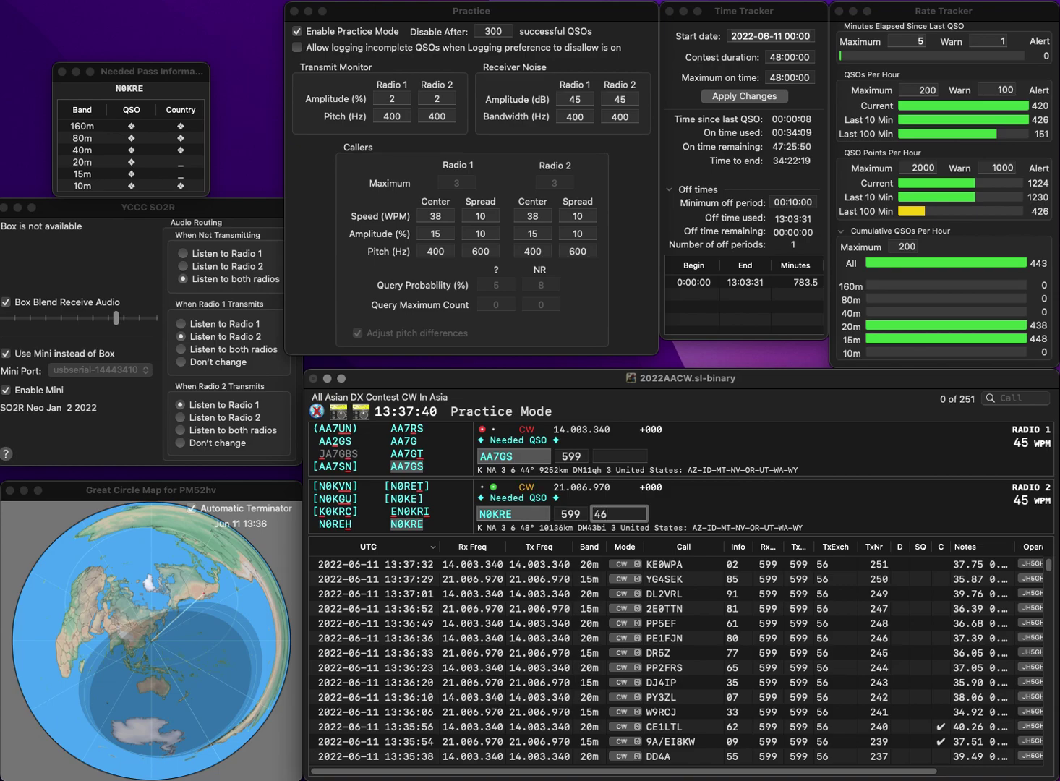
key(Return)
text(66)
key(Return)
text(IK)
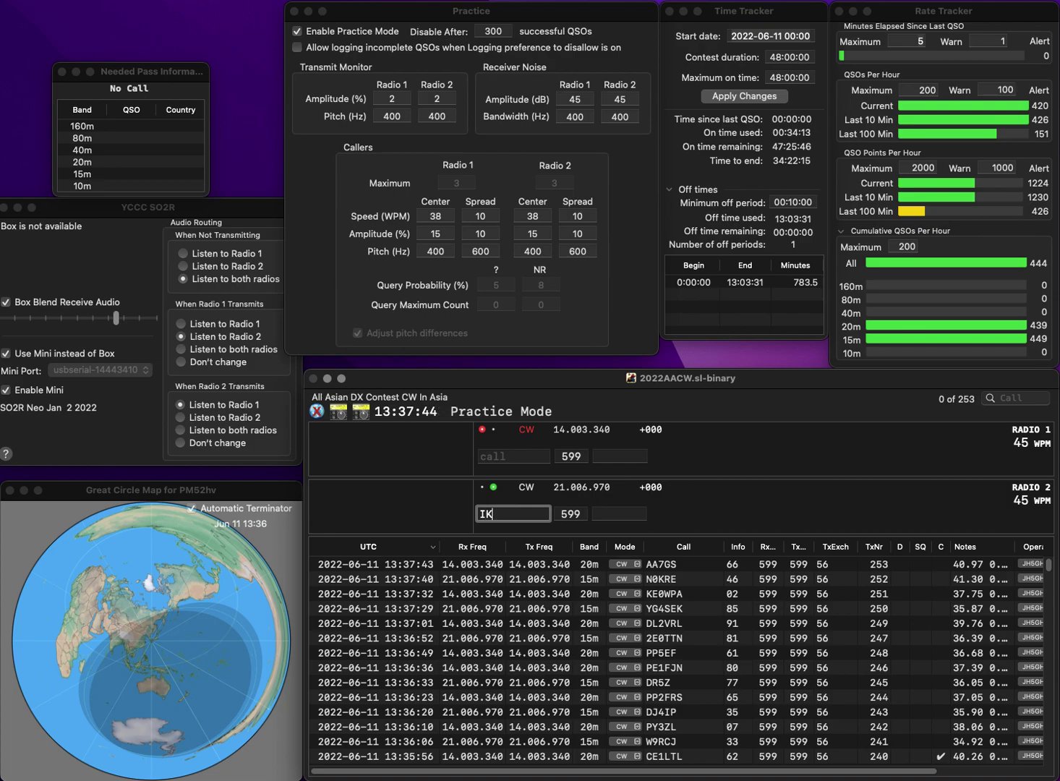
text(0PHY)
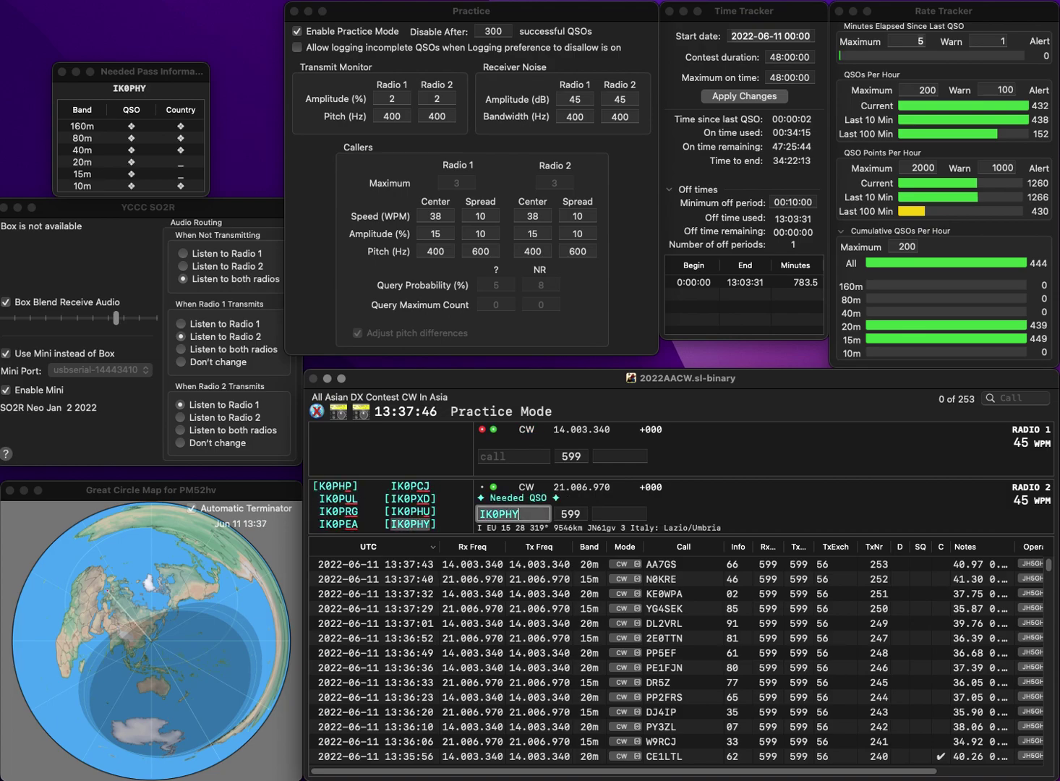
key(Return)
- Enter and send the partial call sign MHV on Radio 1, and log IK0PHY with received exchange 54 on Radio 2
text(MHV)
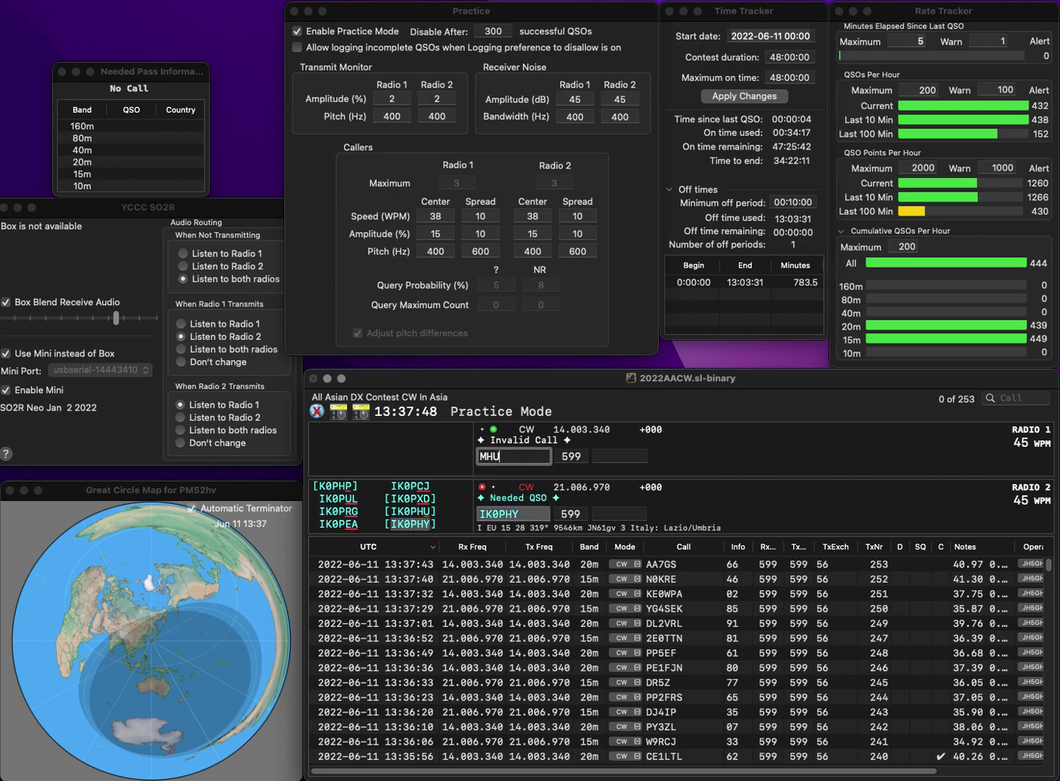
key(Return)
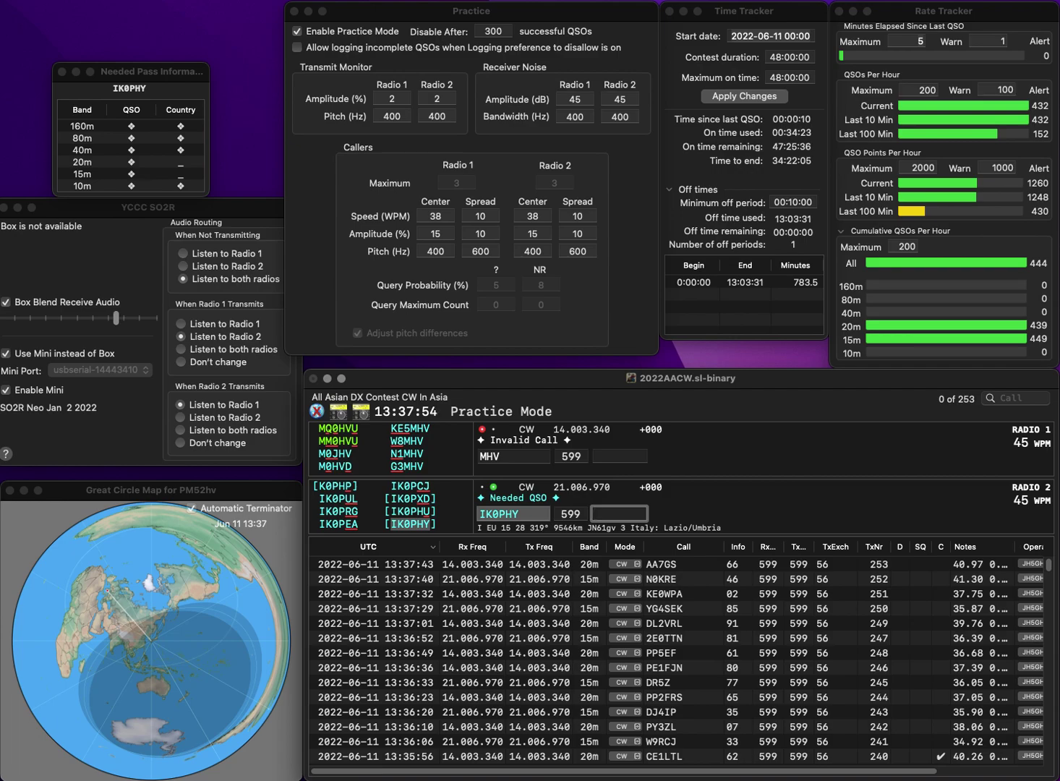
text(6)
key(Return)
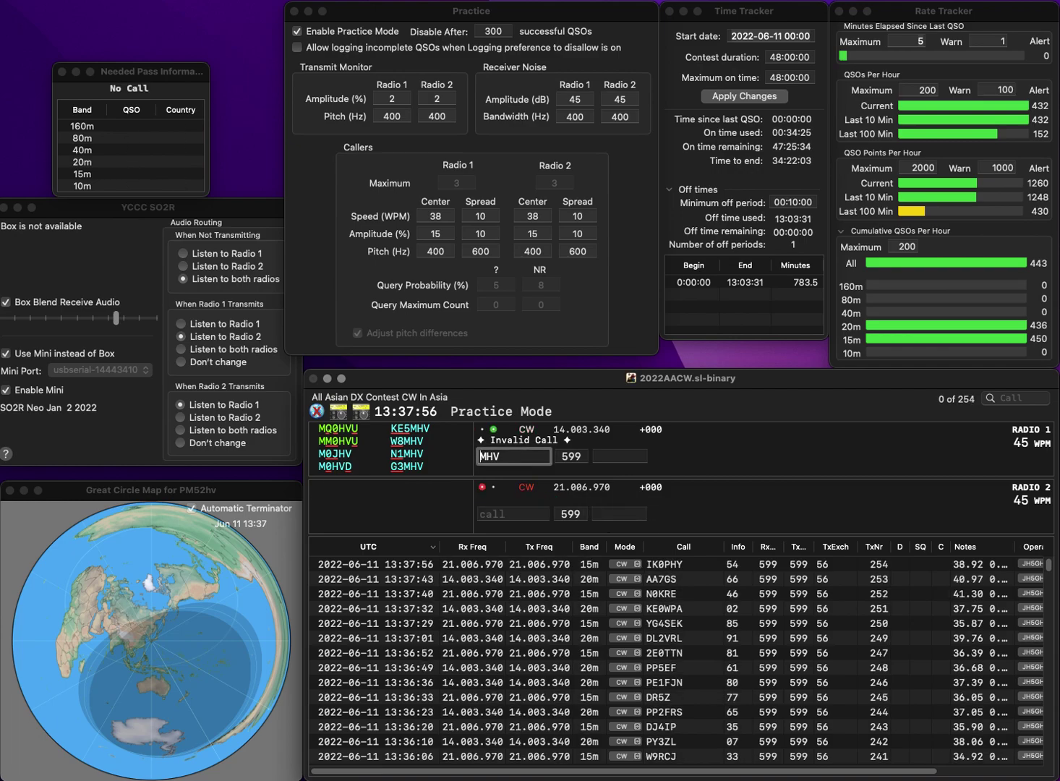
text(KE5)
key(Delete)
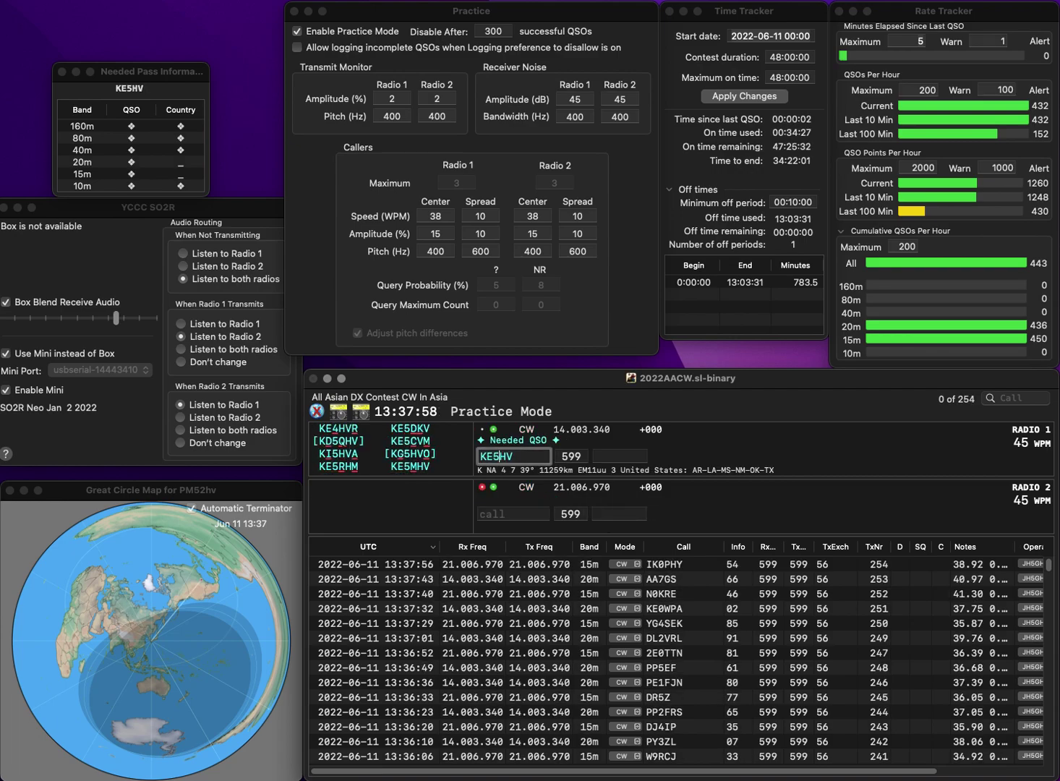
text(M)
key(F1)
key(Return)
- Enter and send the call sign KD0YFN on Radio 2, and log KE5MHV with received exchange 33 on Radio 1
text(0)
key(BackSpace)
text(KD0YFN)
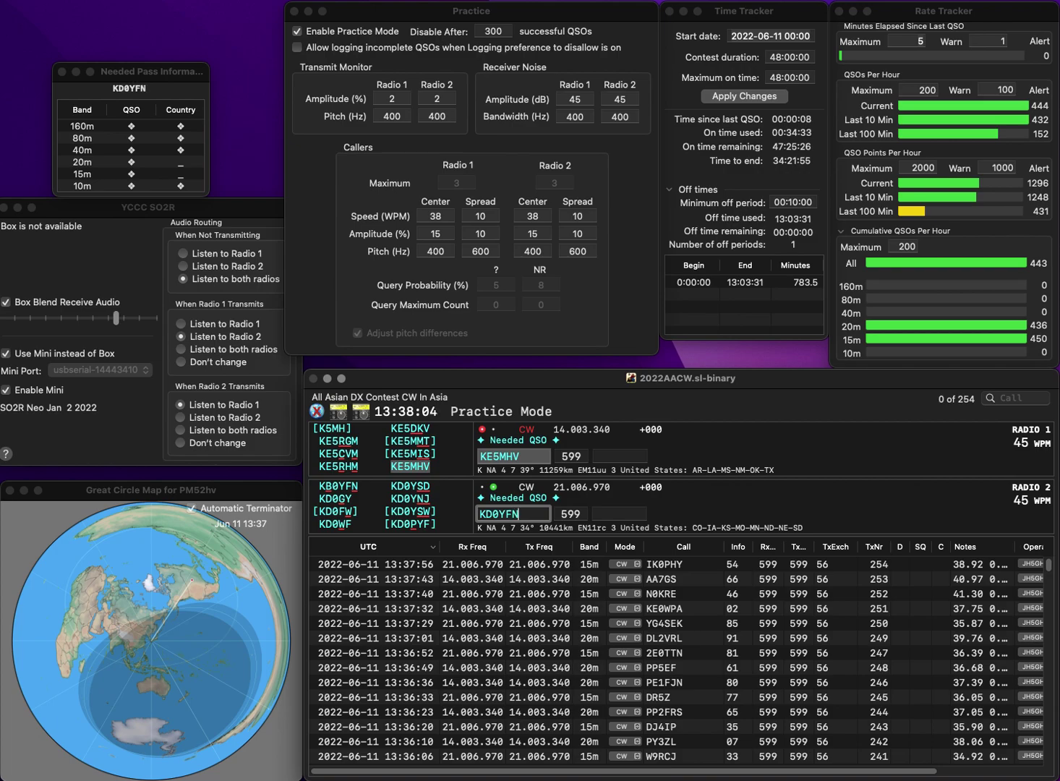
key(Return)
key(Tab)
key(space)
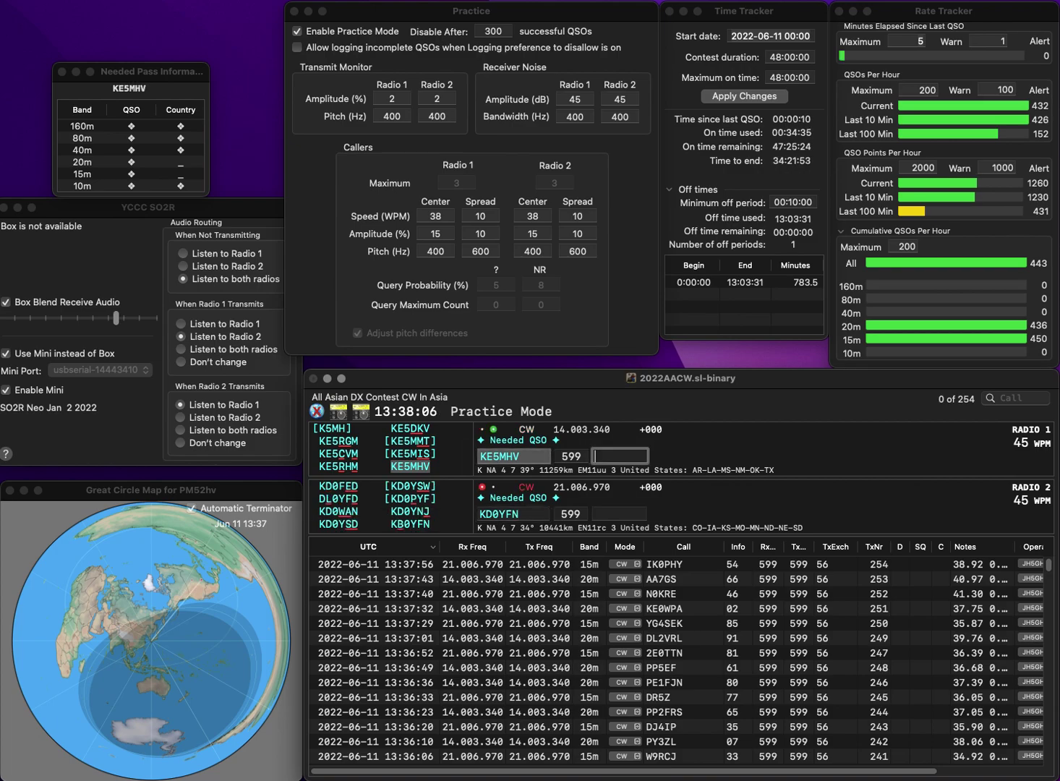
text(33)
key(Return)
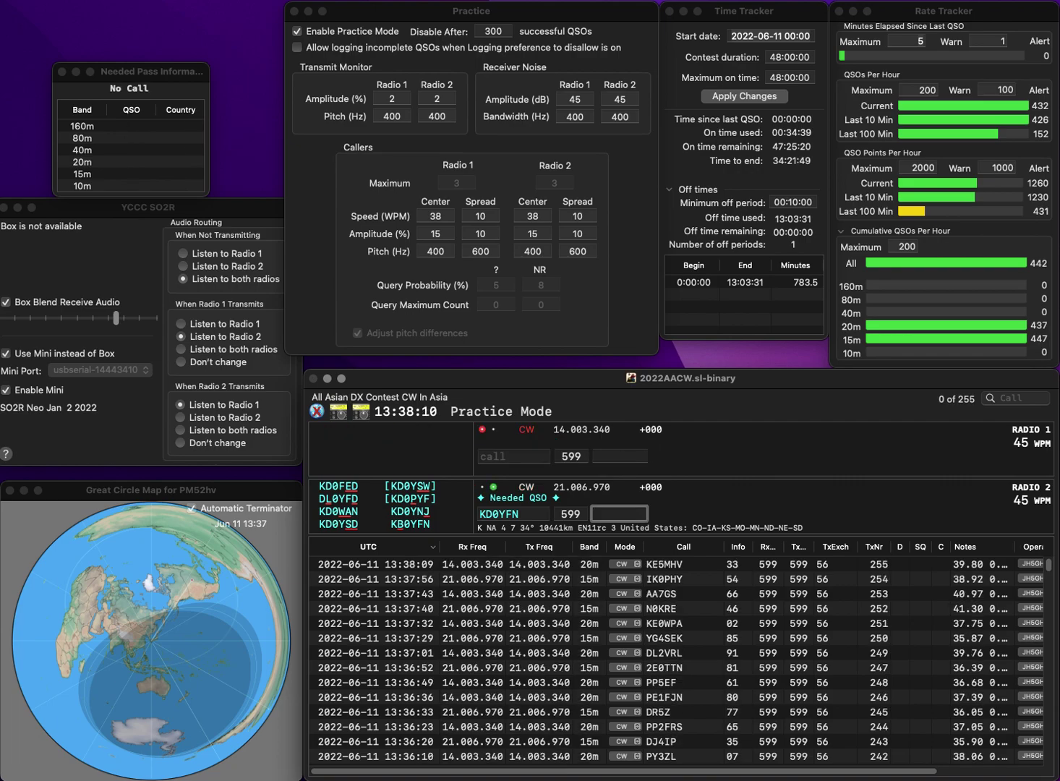
key(Right)
key(Right)
key(BackSpace)
text(B)
key(Return)
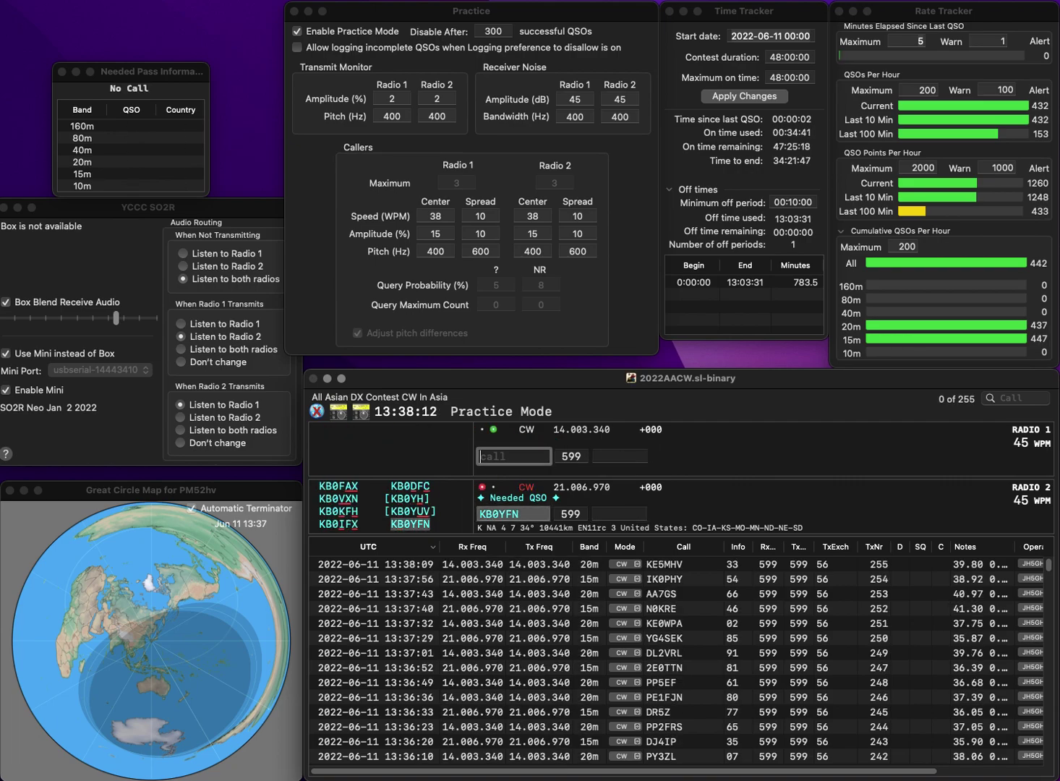
- Enter and send the call sign JF1XZH on Radio 1, and log KB0YFN with received exchange 90 on Radio 2
text(JF1XZH)
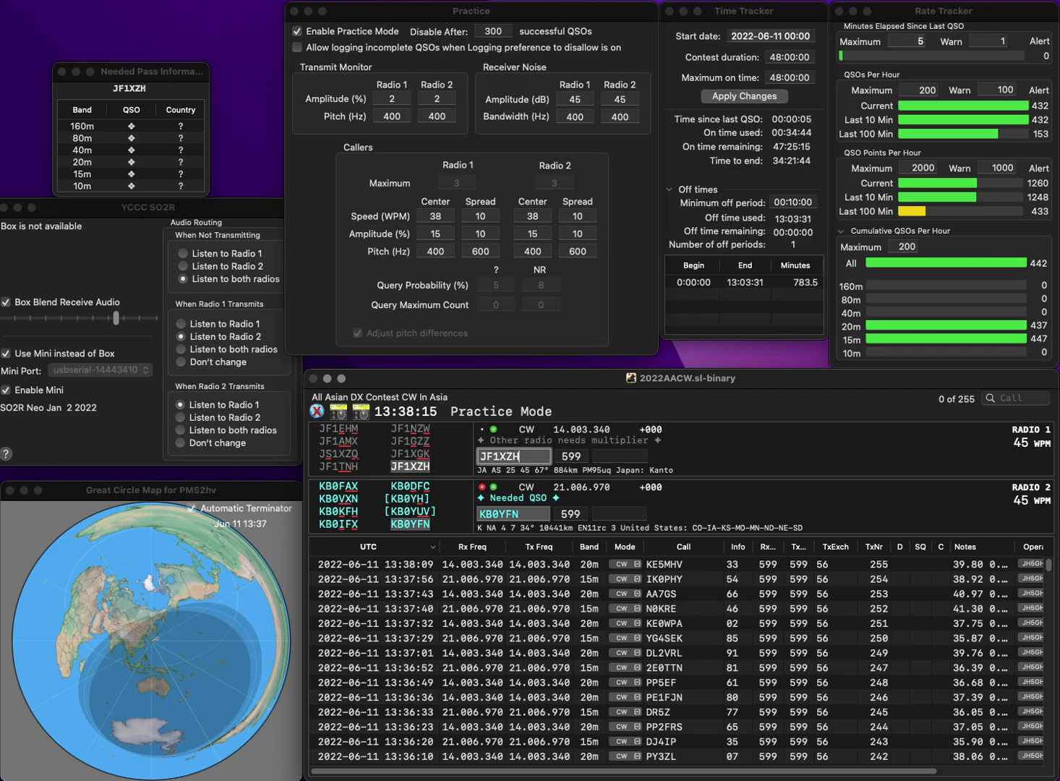
key(Return)
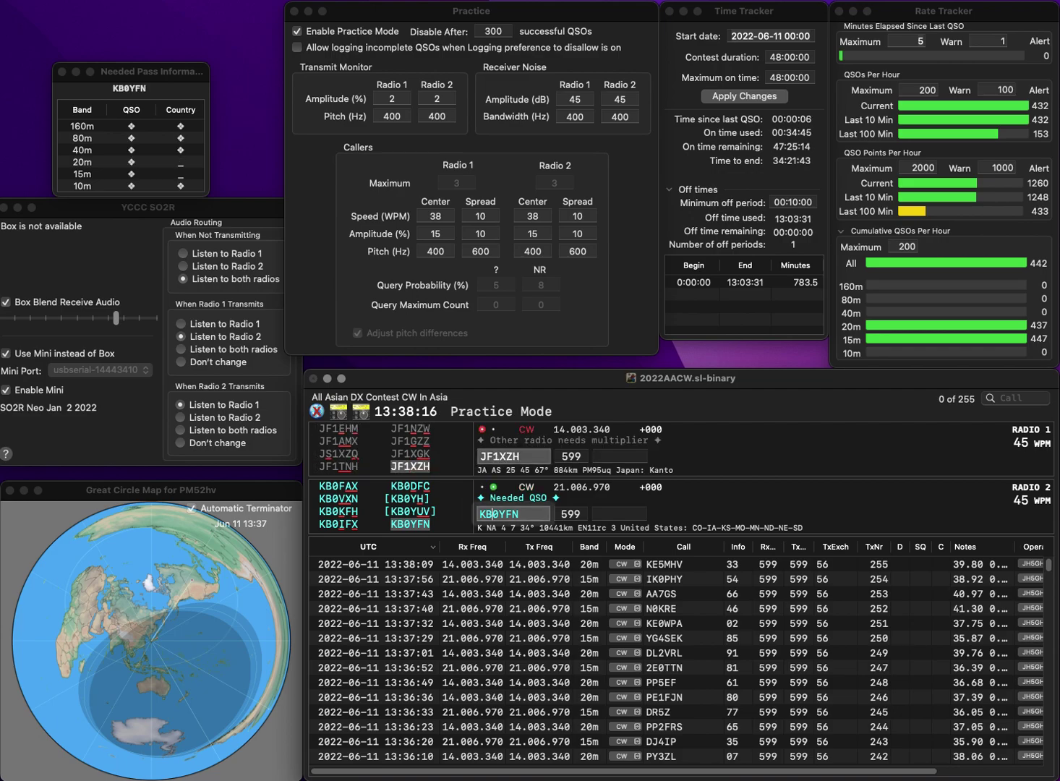
text(9)
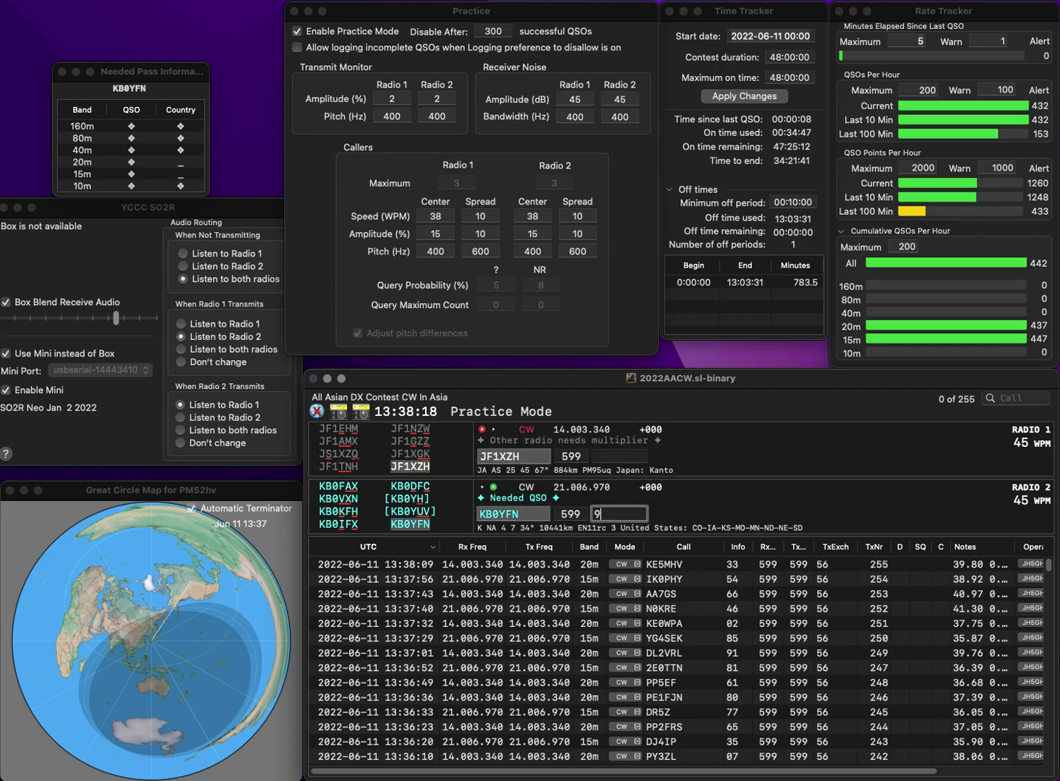
text(0)
key(Return)
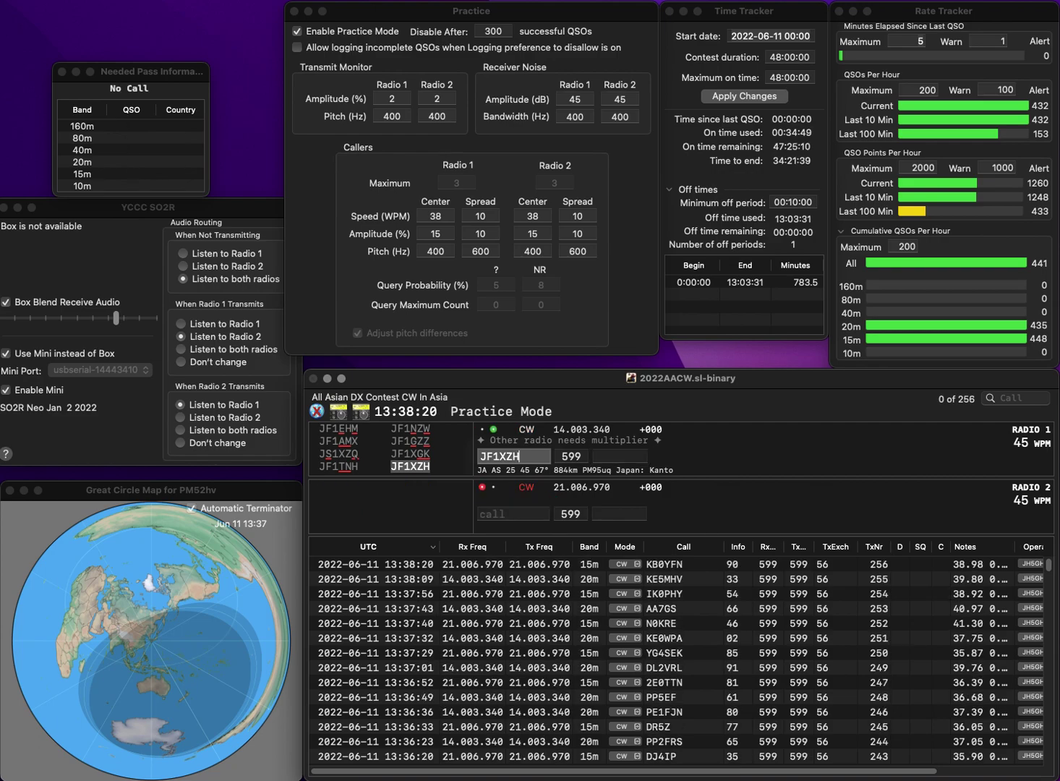
- Log JF1XZH with received exchange 77 on Radio 1, and enter and send the call sign DF5GO on Radio 2
text(77)
key(Return)
text(DF5)
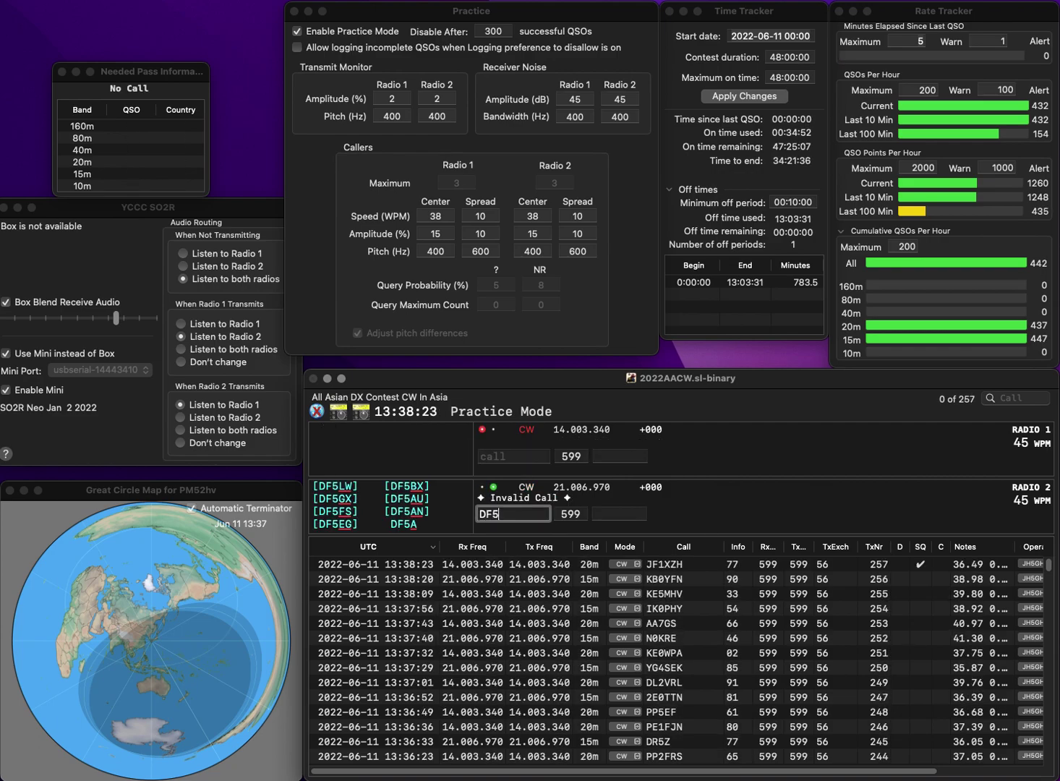
text(GO)
key(Return)
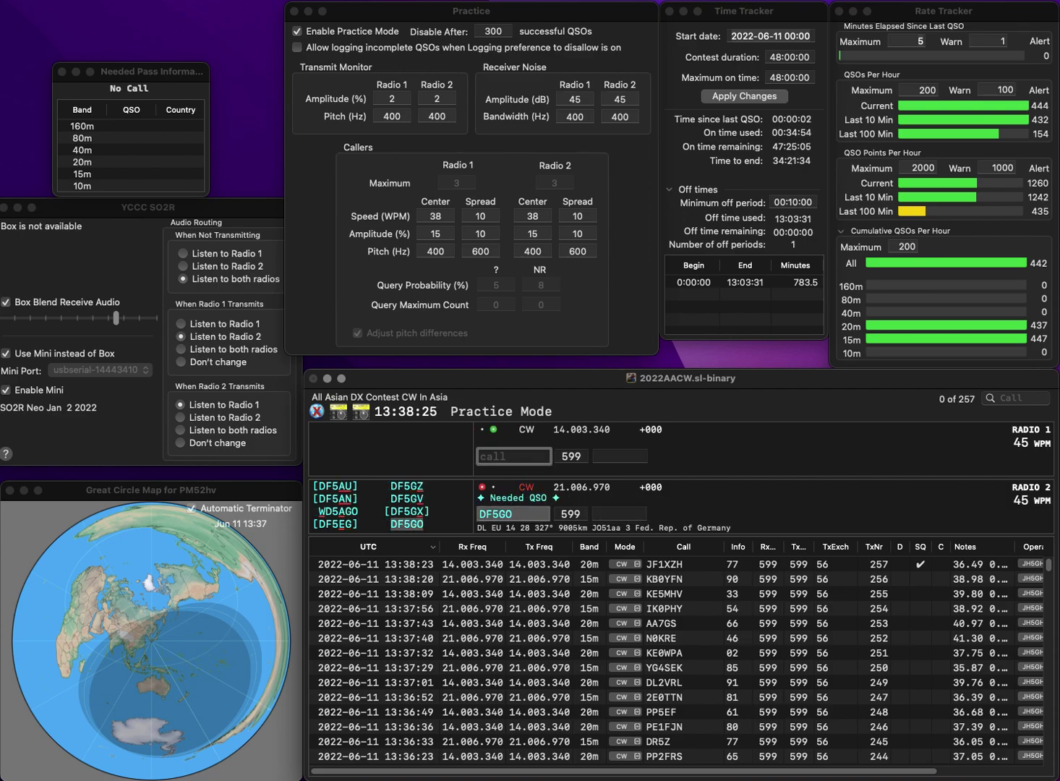
text(F/0PZA)
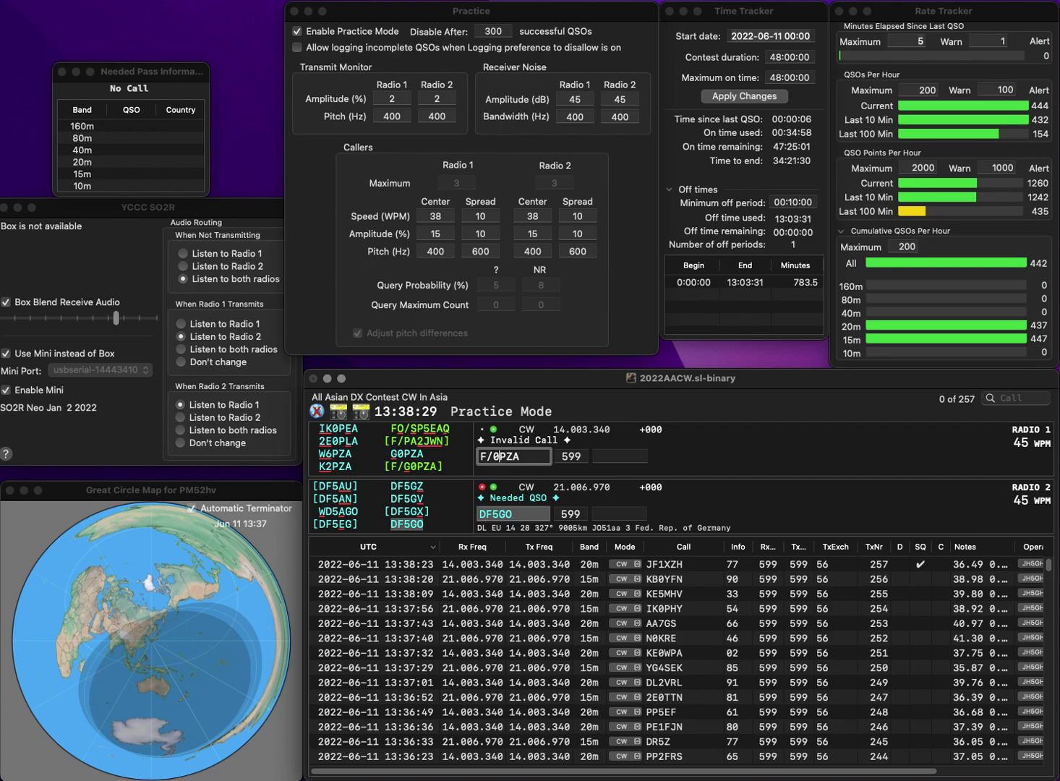
text(G)
key(Return)
key(Tab)
key(space)
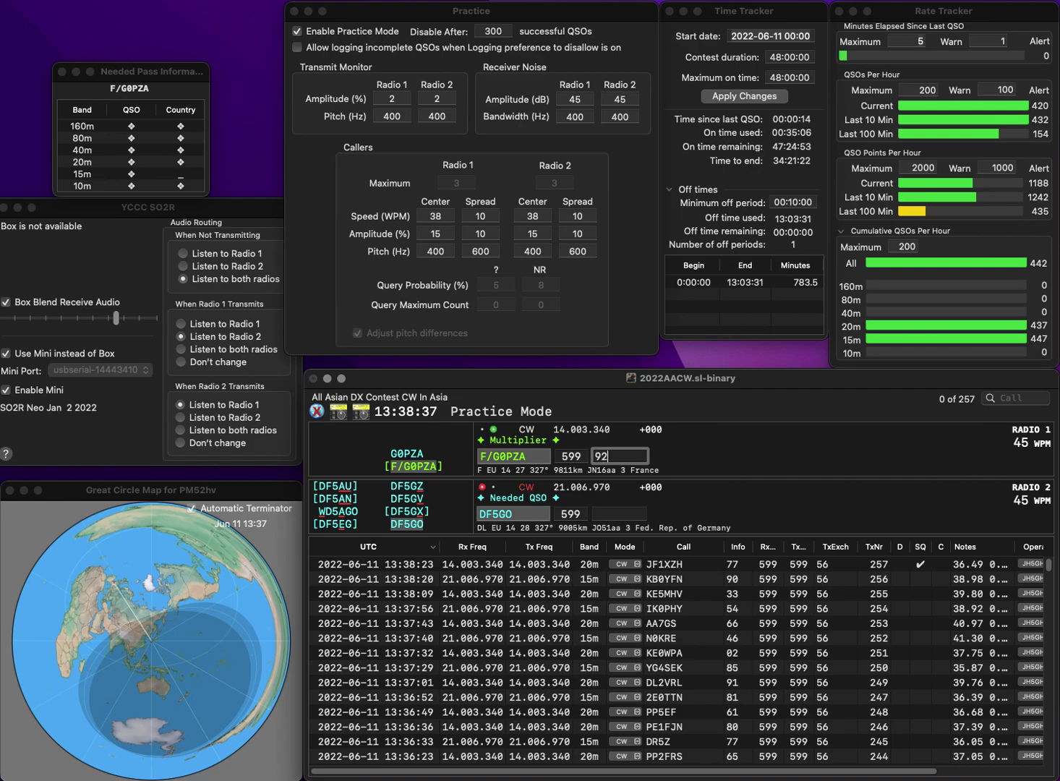
key(Return)
text(3)
key(Return)
text(ON4)
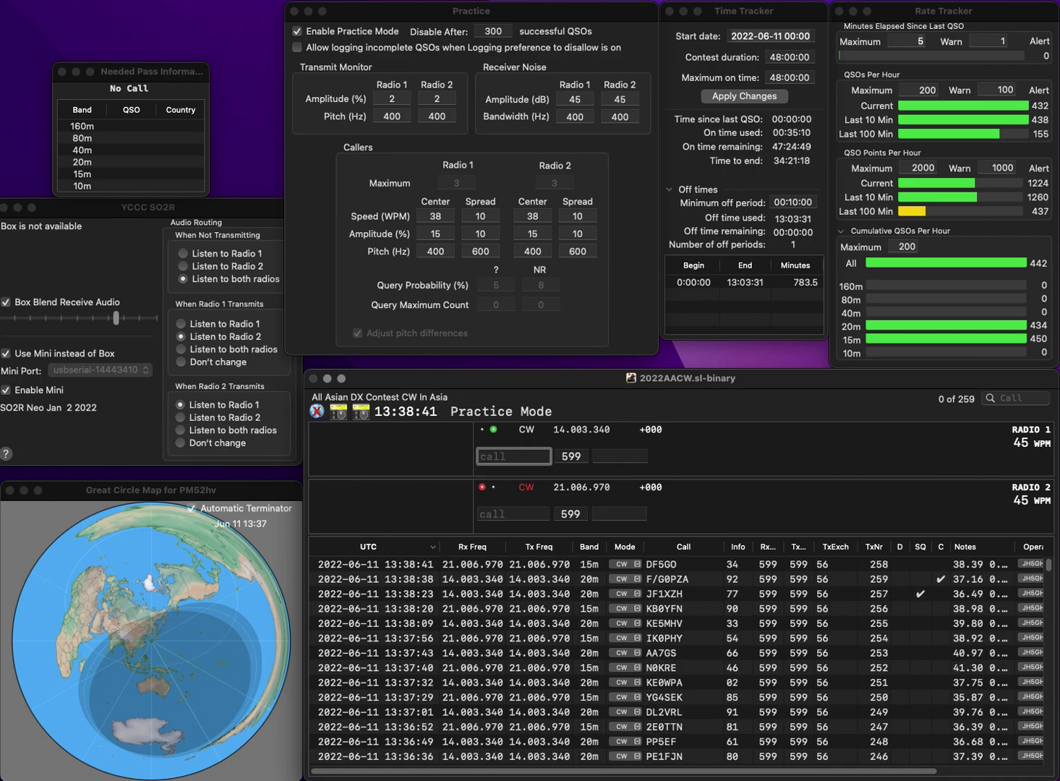
key(Return)
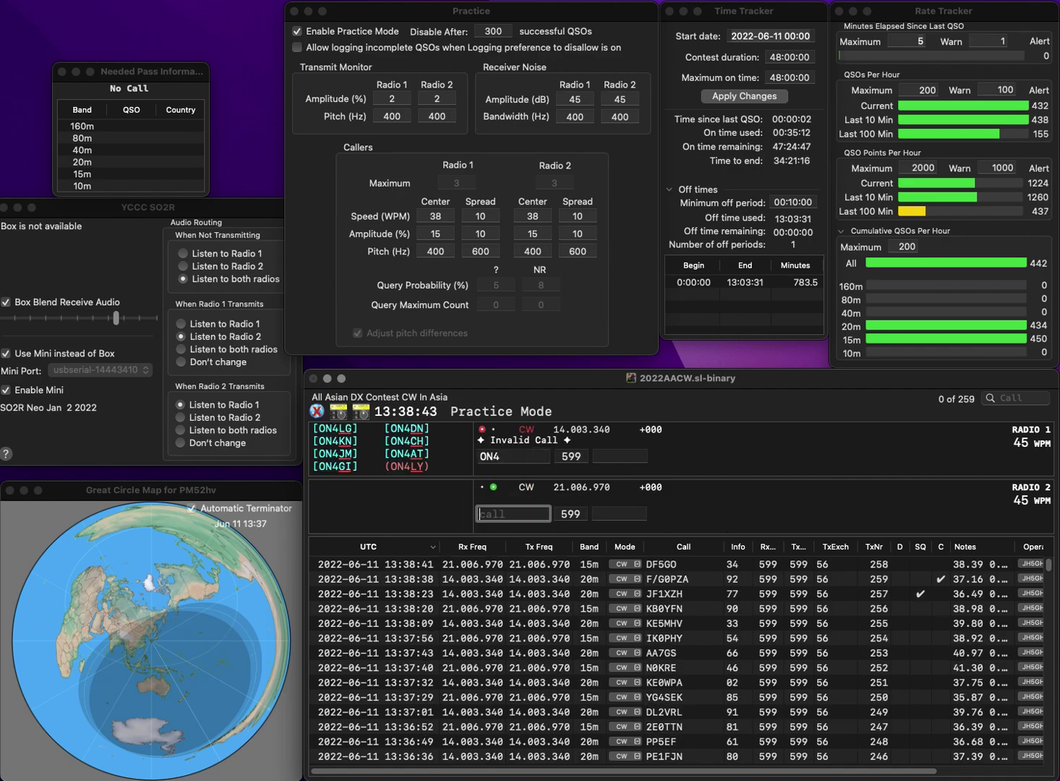
text(AB6DM)
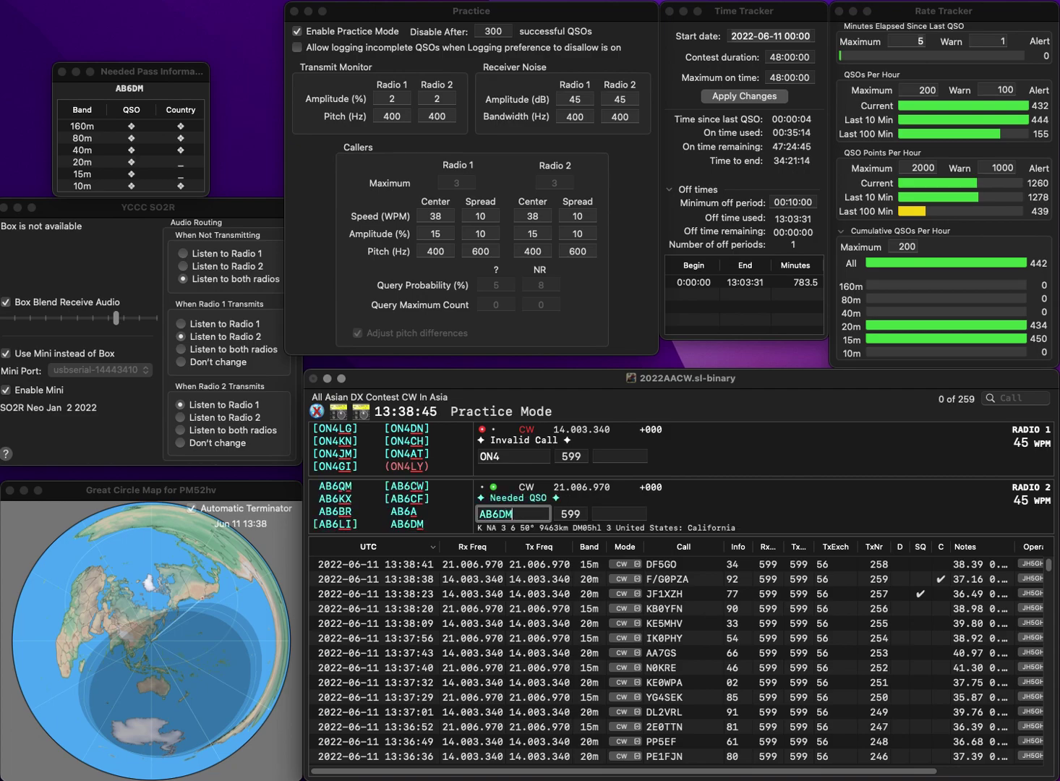
key(Return)
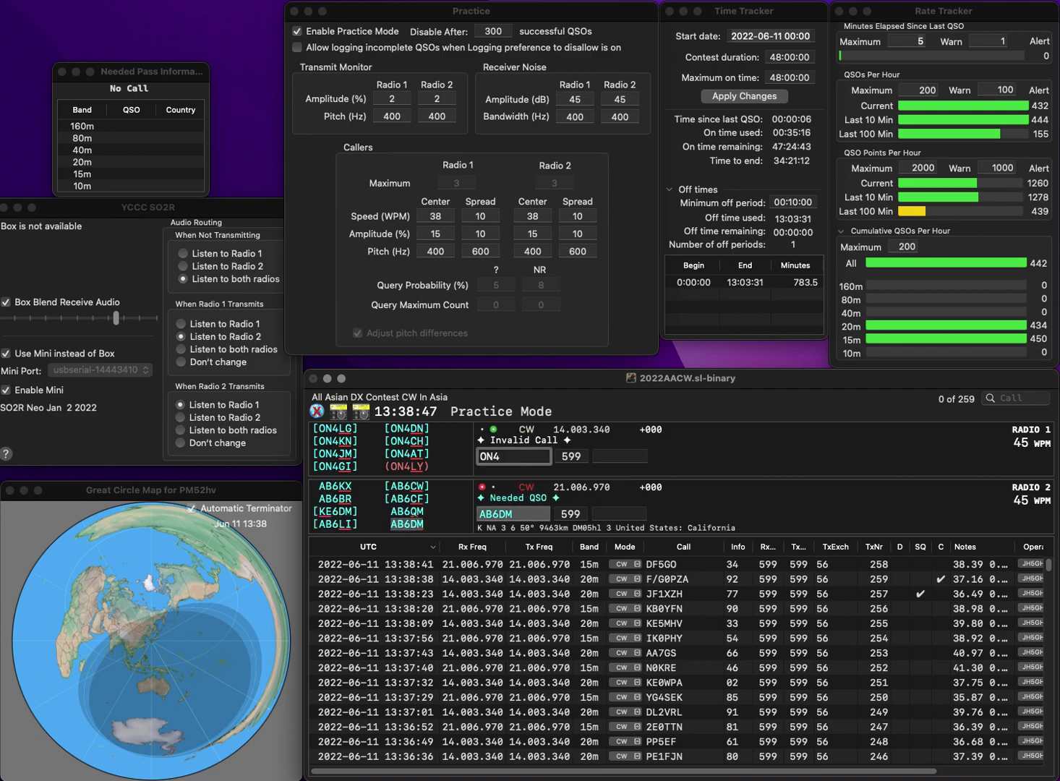
key(BackSpace)
text(5WA)
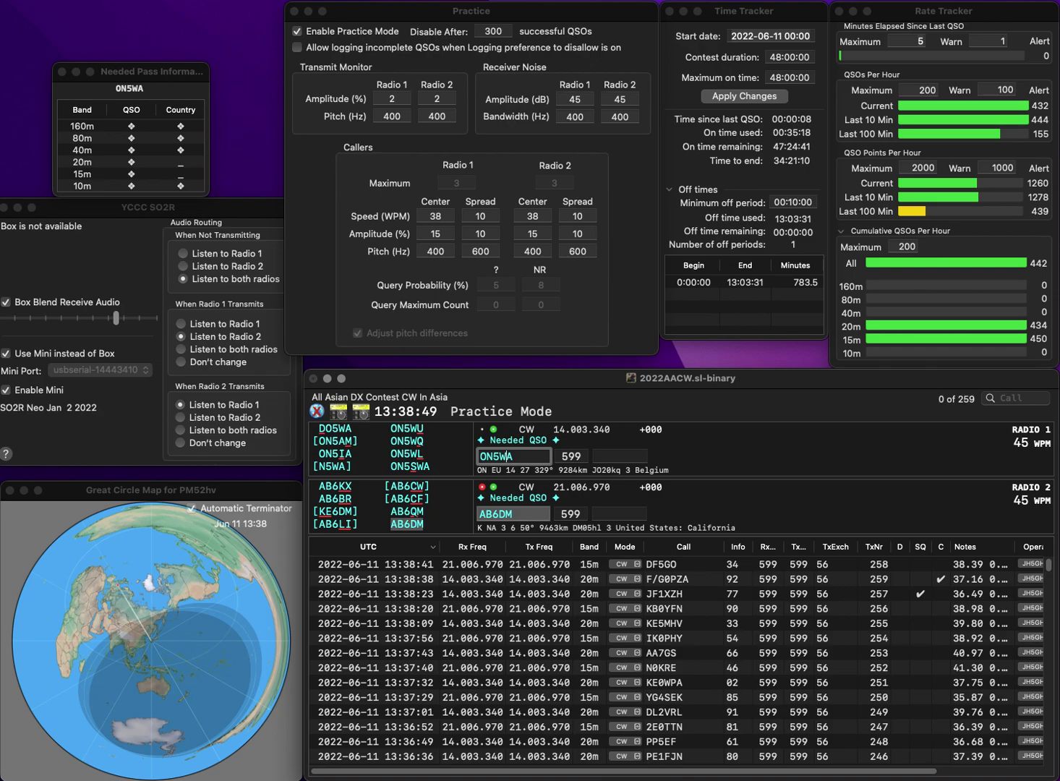
key(BackSpace)
key(BackSpace)
text(SWA)
key(Return)
text(69)
key(Return)
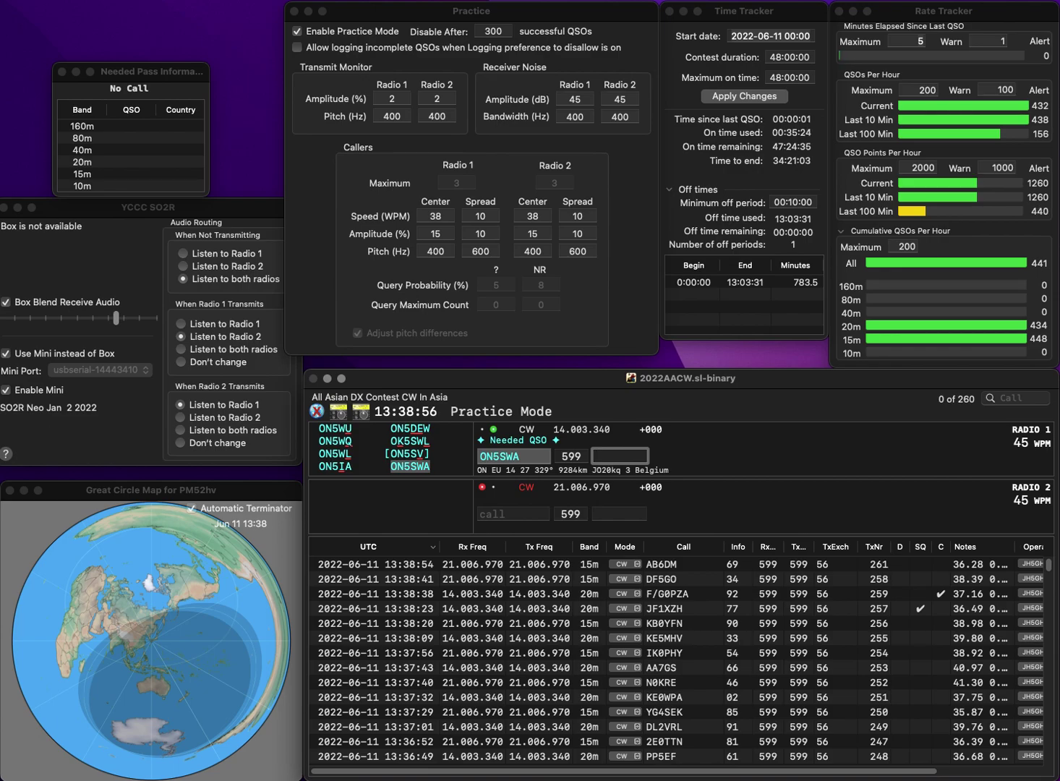
text(99)
key(Return)
text(OM3EY)
key(Return)
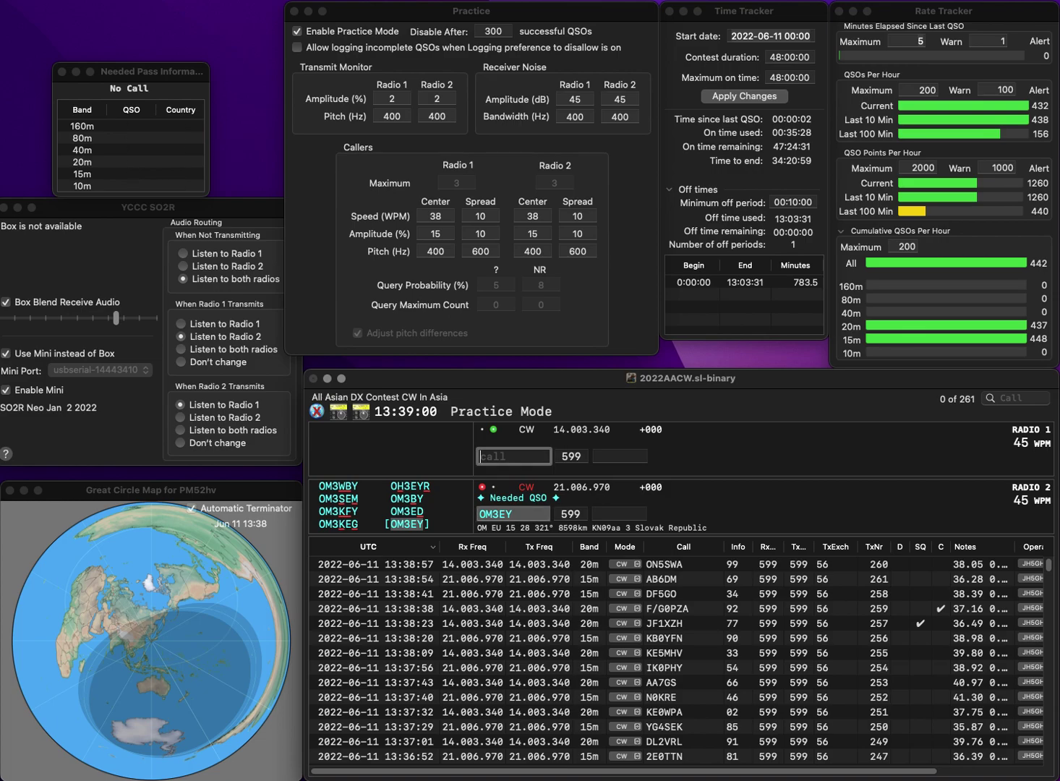
text(PA3FTP)
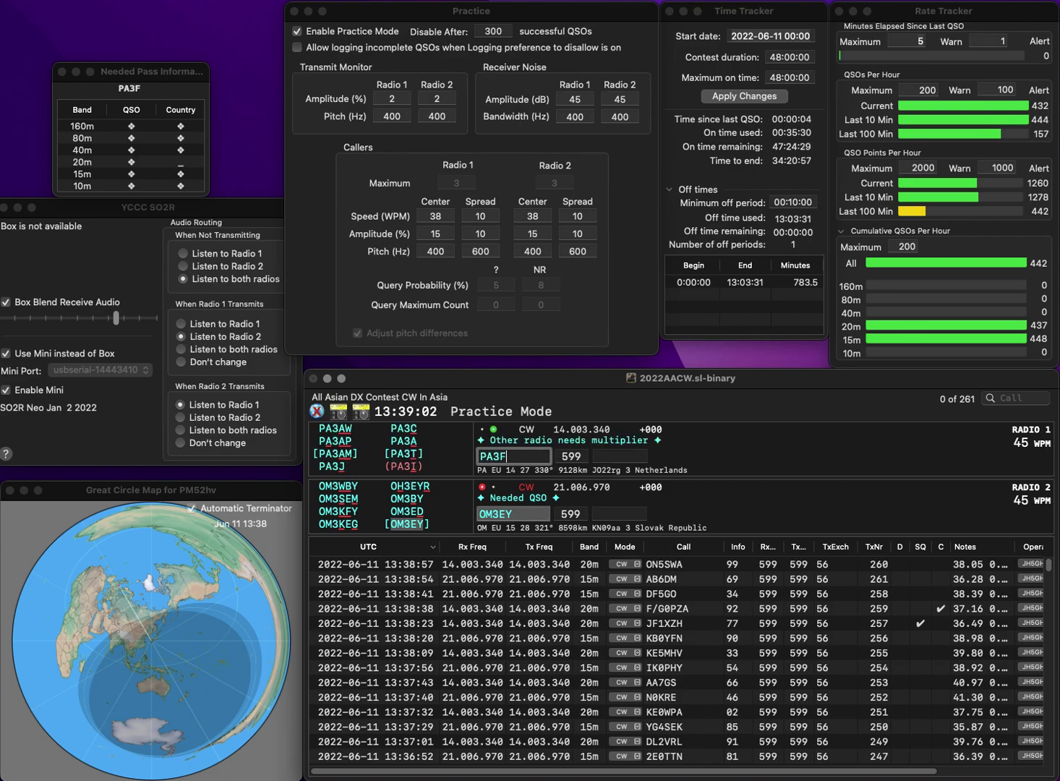
key(Return)
key(Tab)
key(Tab)
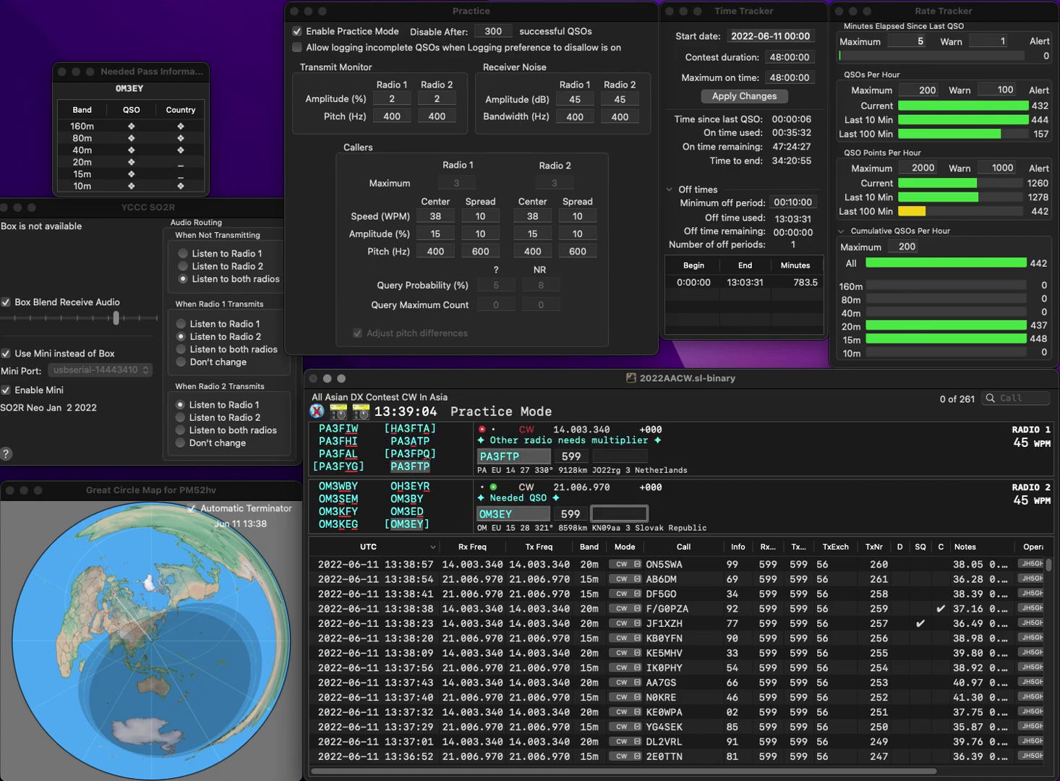
text(66)
key(Return)
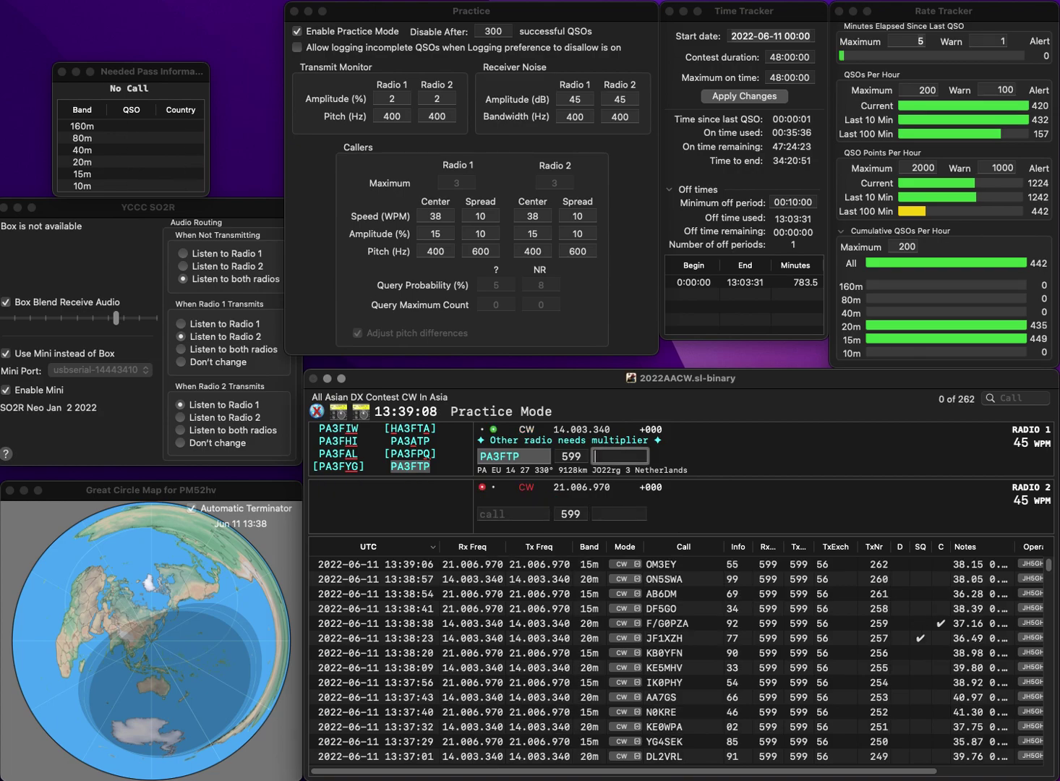
text(44)
key(Return)
text(JH2BTM)
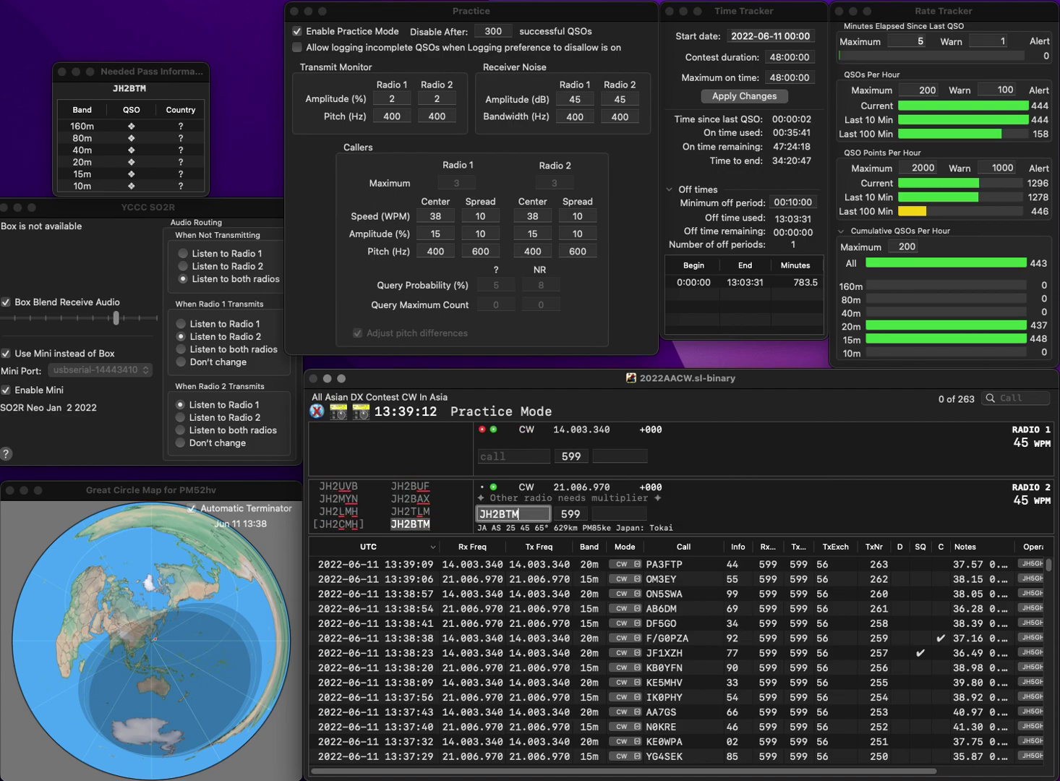
key(Return)
text(D0DAJ)
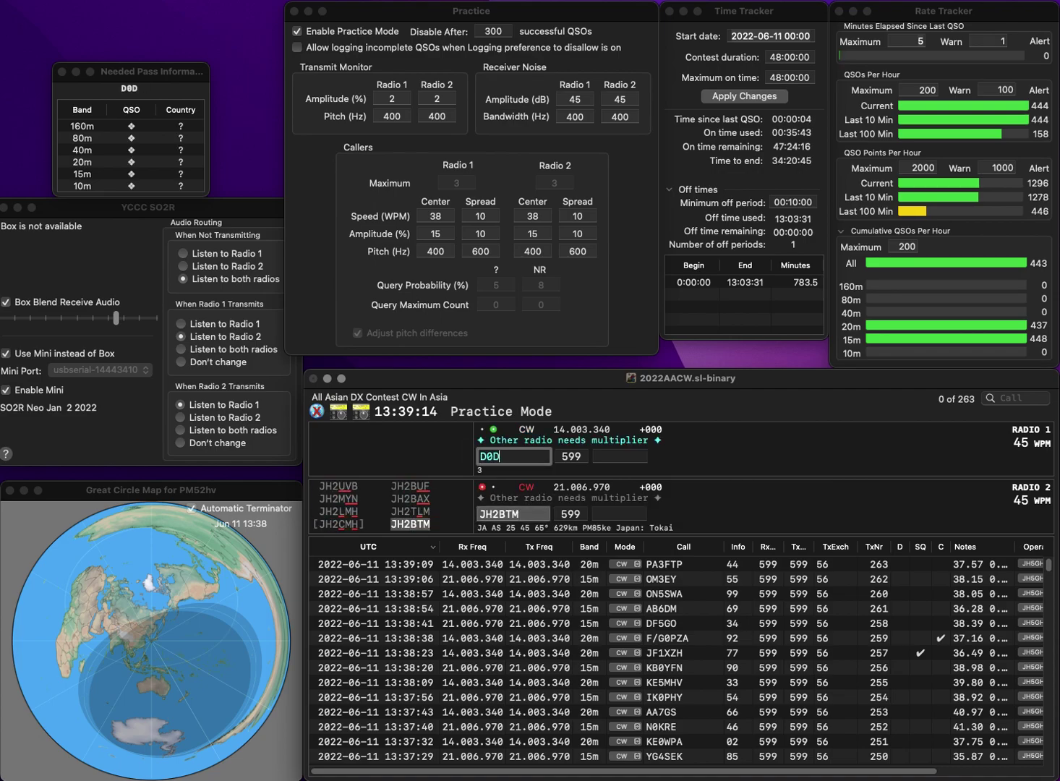
key(Left)
key(Left)
key(Left)
key(Left)
text(L)
key(Return)
- Enter received exchange 70 for JH2BTM on Radio 2 and log the contact
text(7)
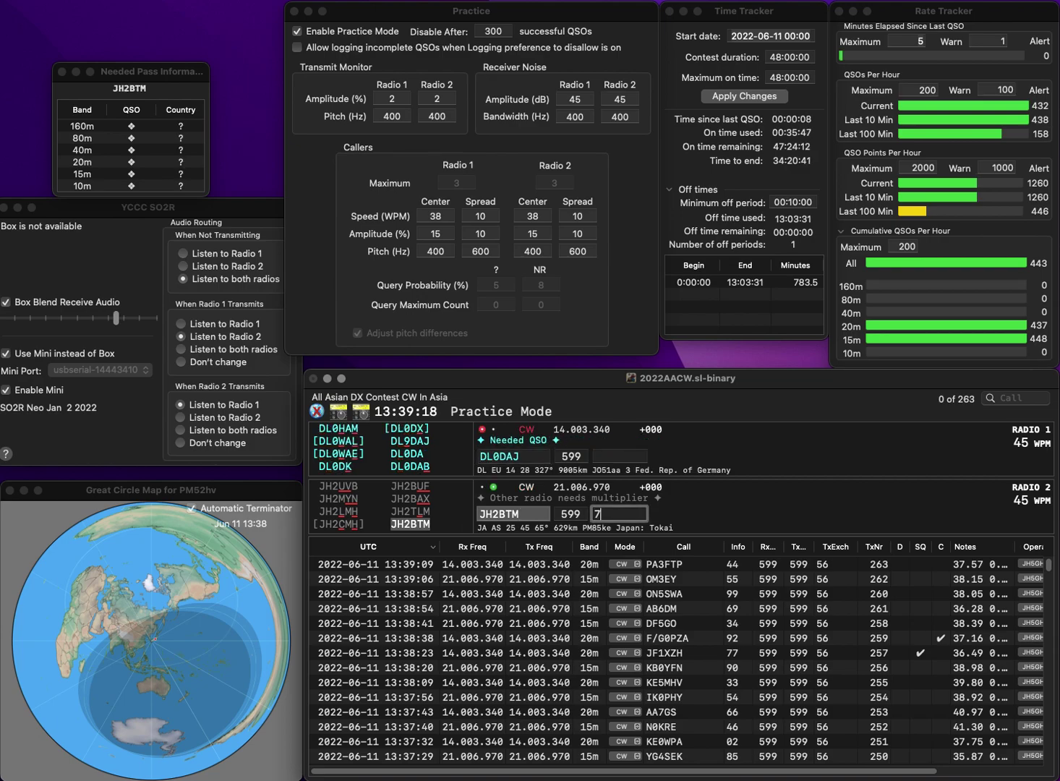
text(0)
key(Return)
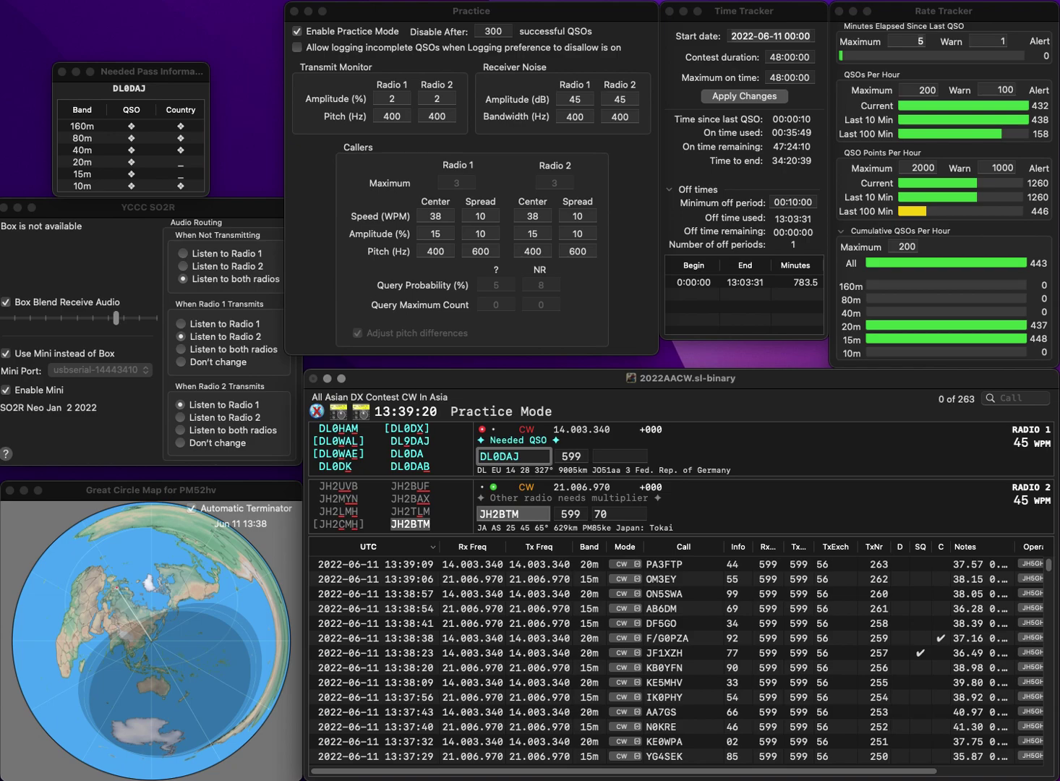
text(9)
key(Delete)
key(Return)
text(NA3P)
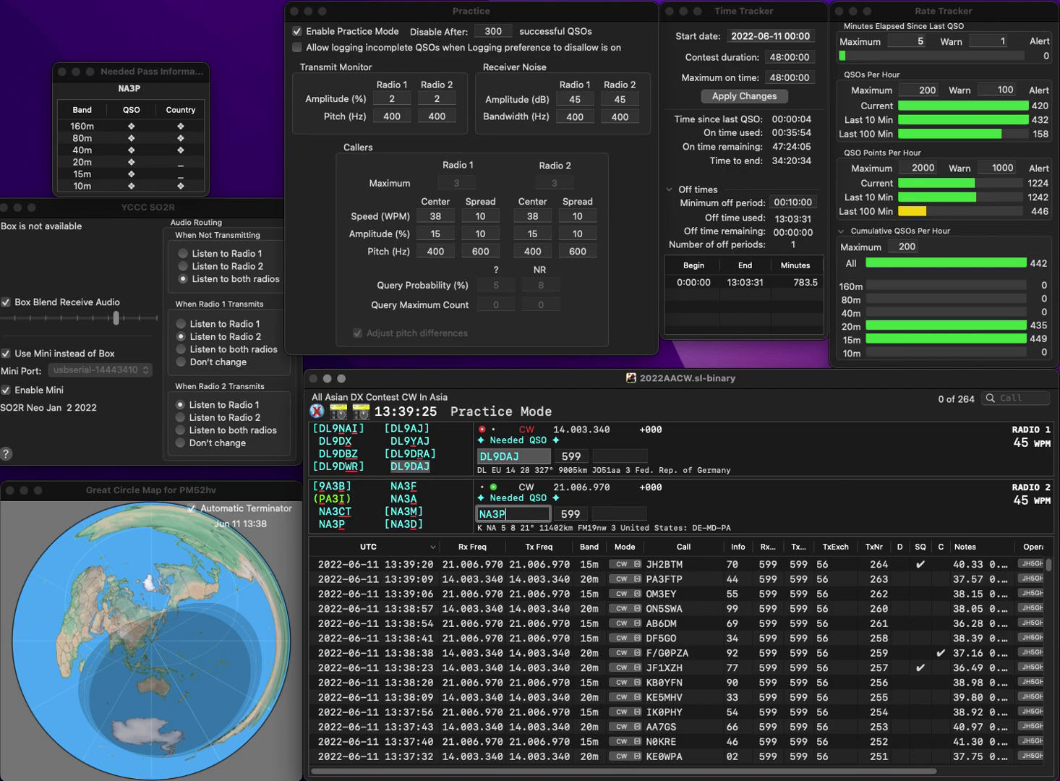
key(Return)
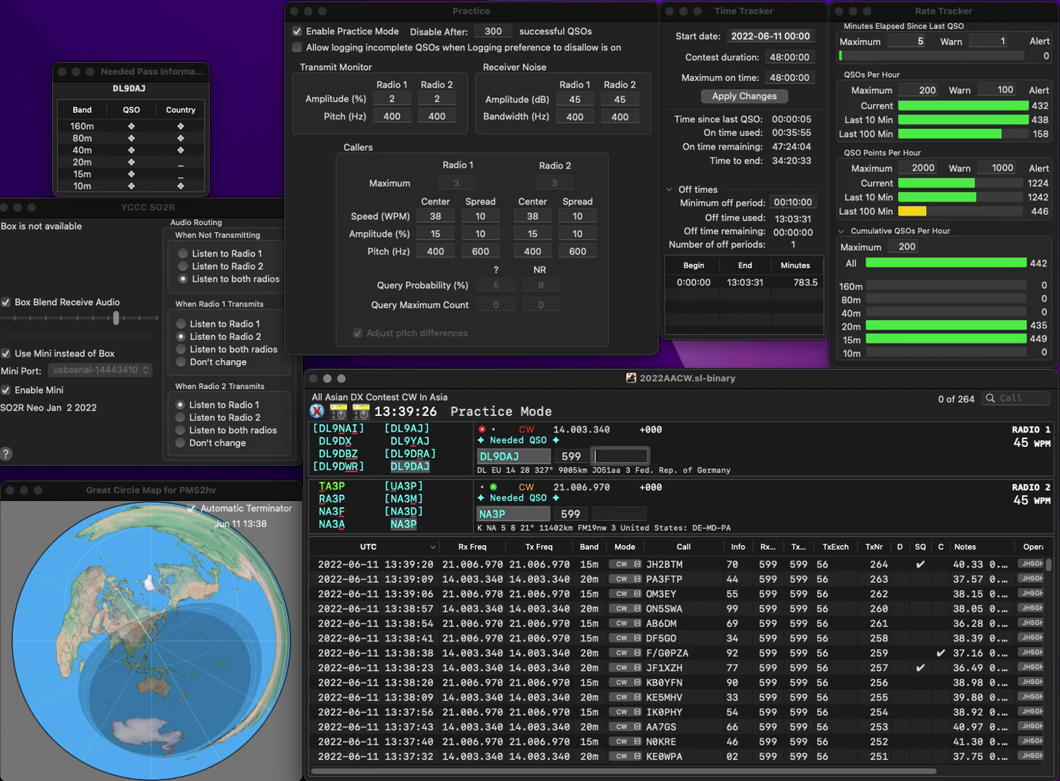
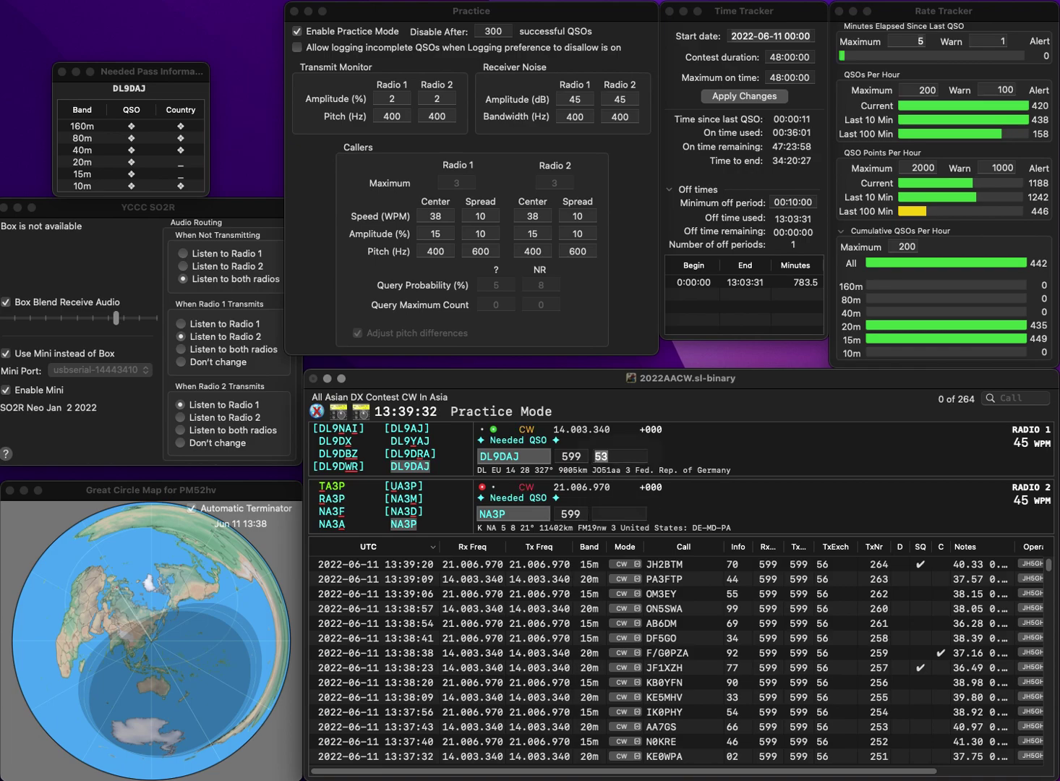
key(Return)
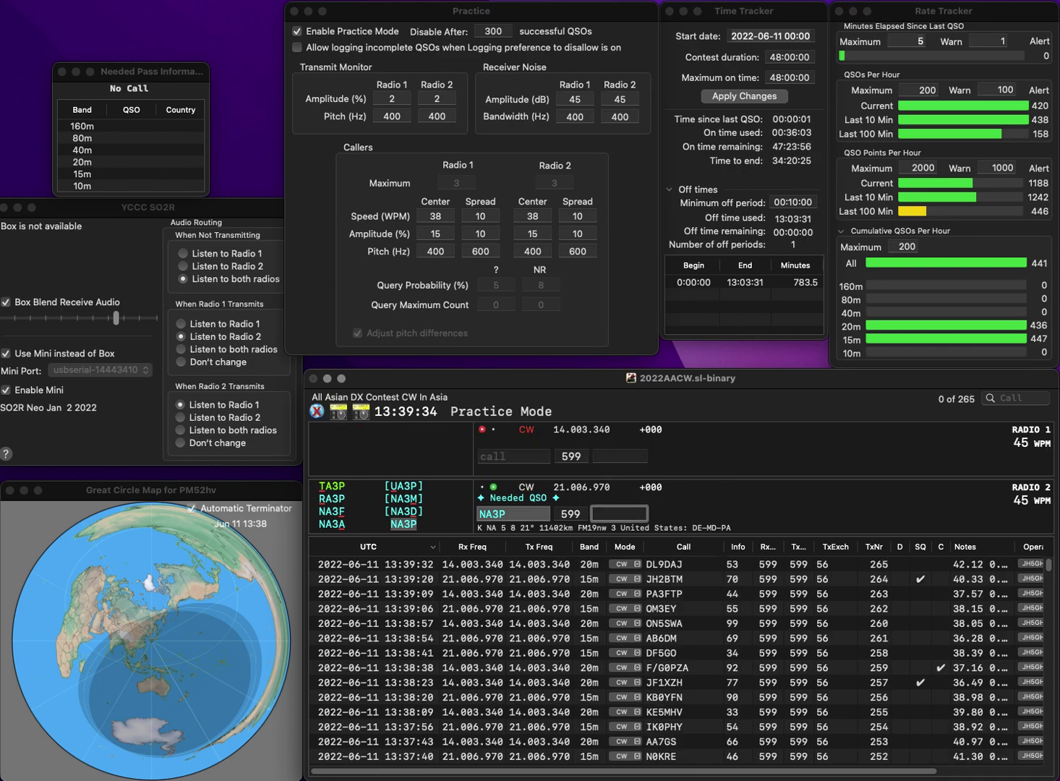
text(95)
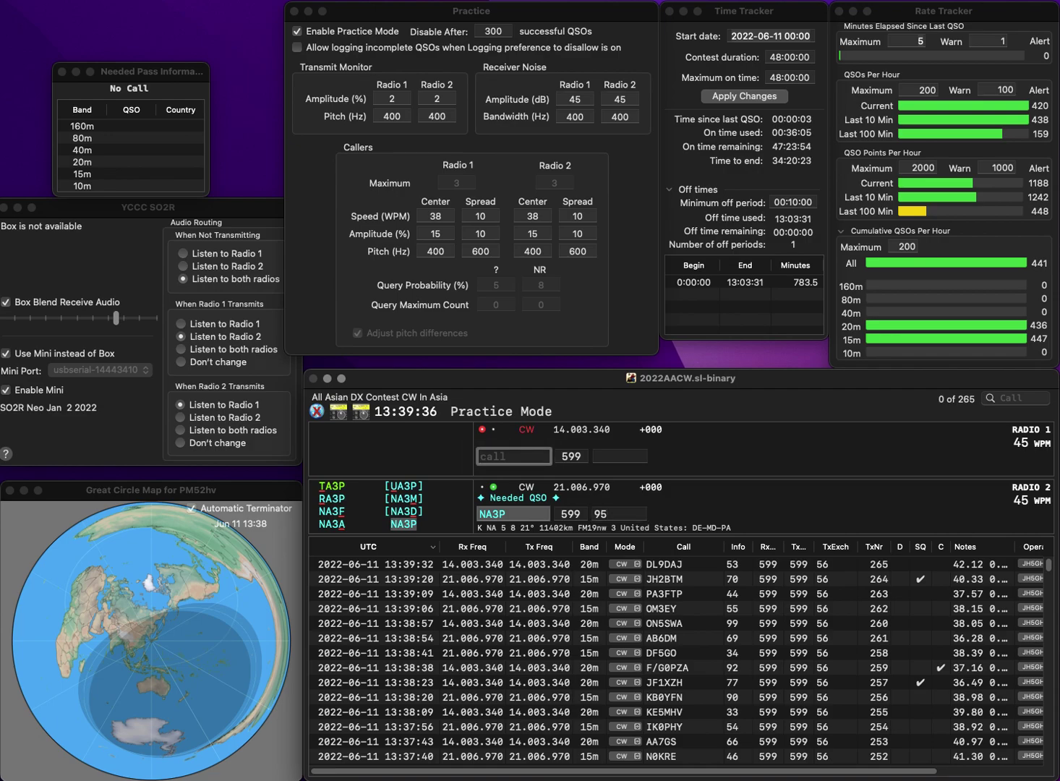
key(Return)
- Enter and send the call sign AC3M on Radio 1 and the call sign WW1I on Radio 2
text(C3M)
key(Home)
text(A)
key(Return)
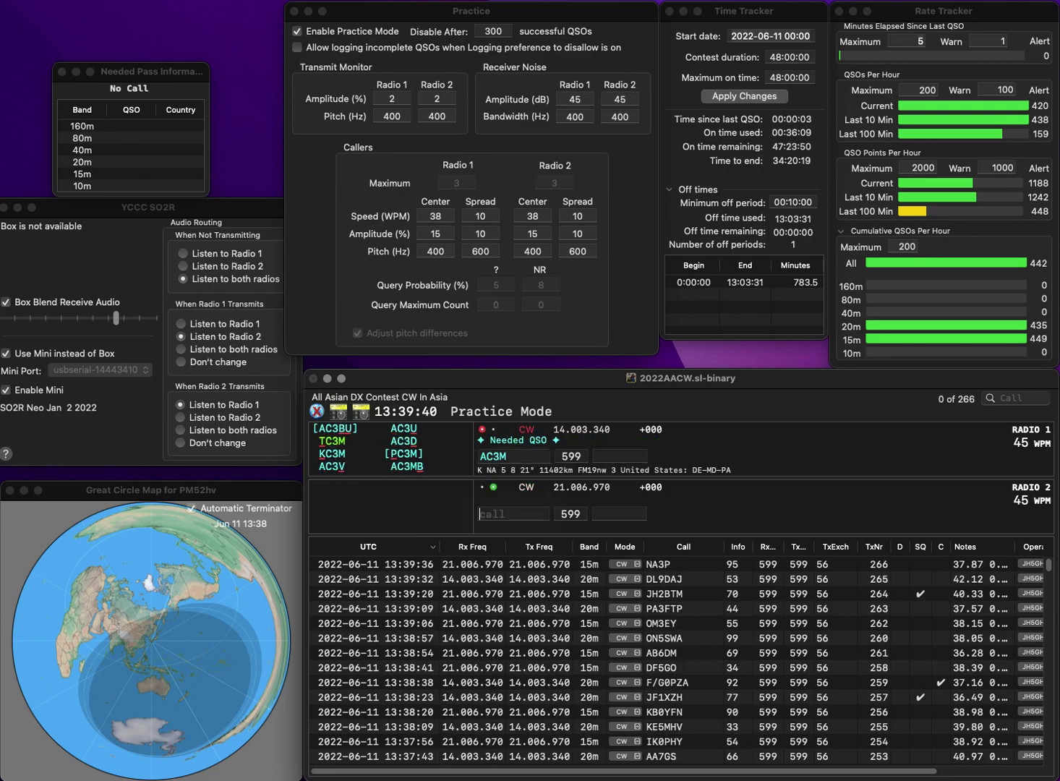
text(WU1I)
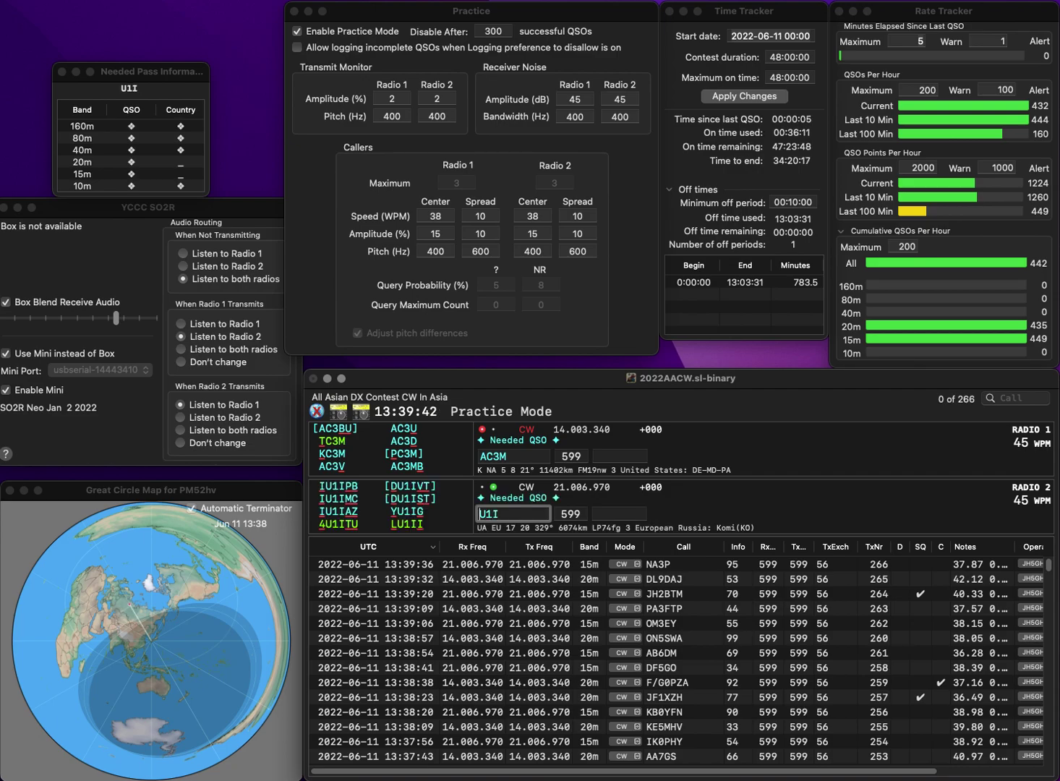
key(Delete)
text(W)
key(Return)
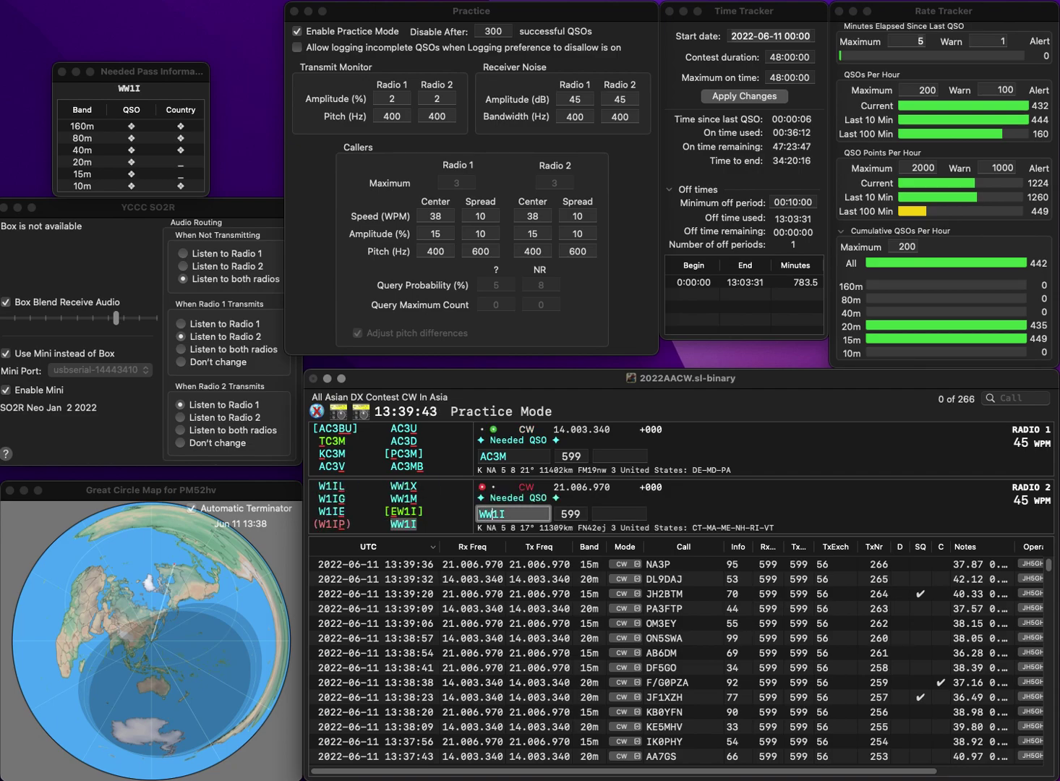
- Correct the call sign AC3M on Radio 1 to TC3M and send it
key(BackSpace)
text(T)
key(Return)
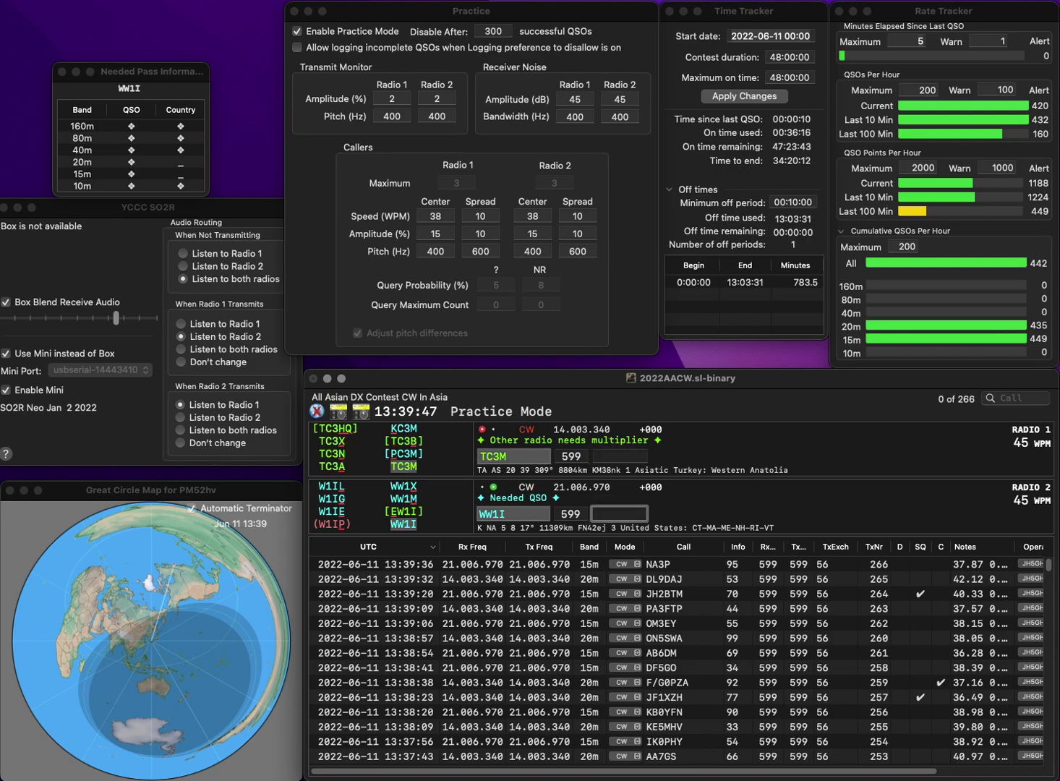
text(80)
key(Return)
text(48)
key(Return)
text(UT)
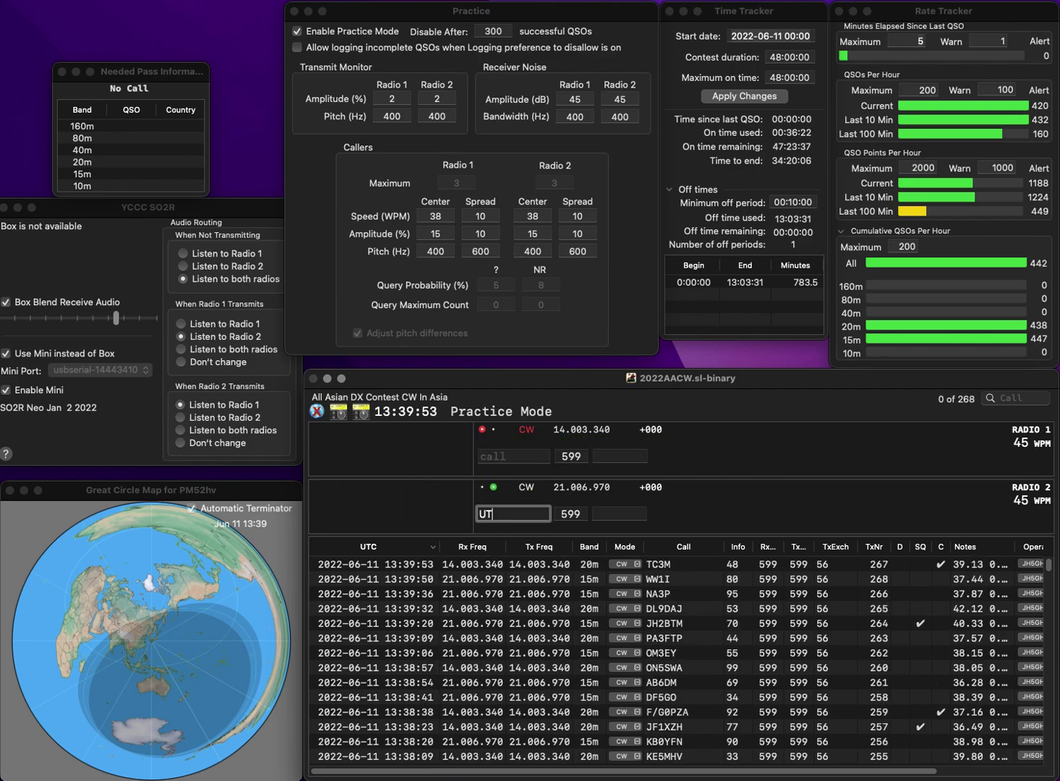
text(4UQ)
key(Return)
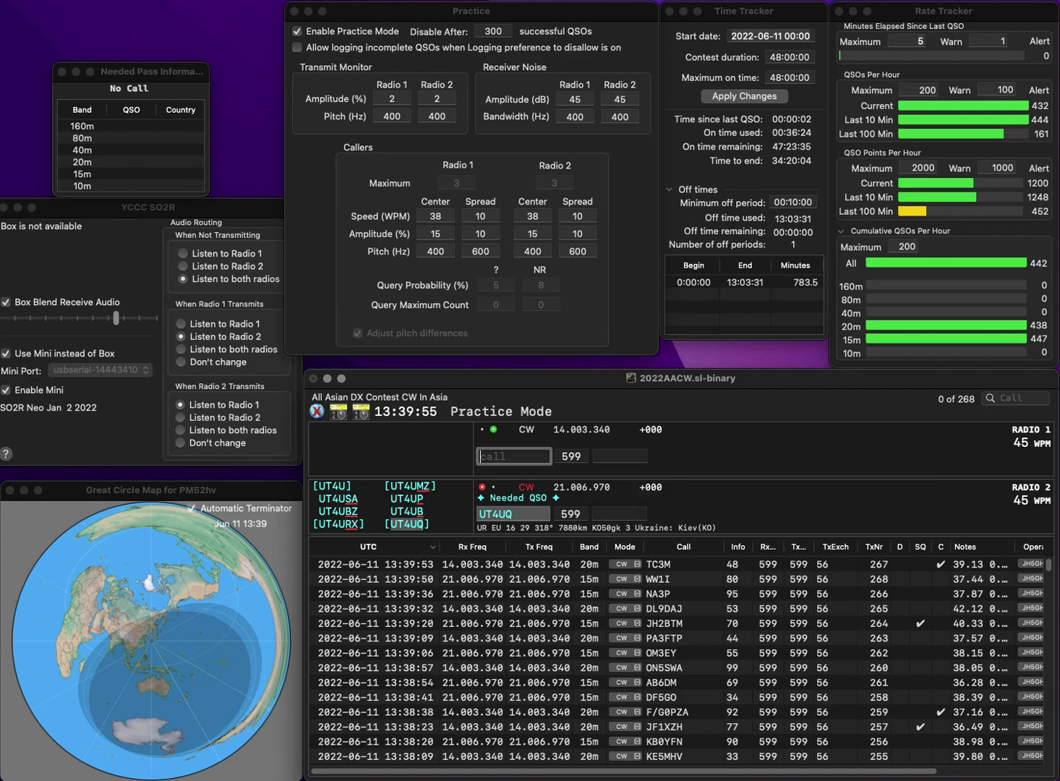
text(B8LL)
key(Home)
text(A)
key(Return)
key(space)
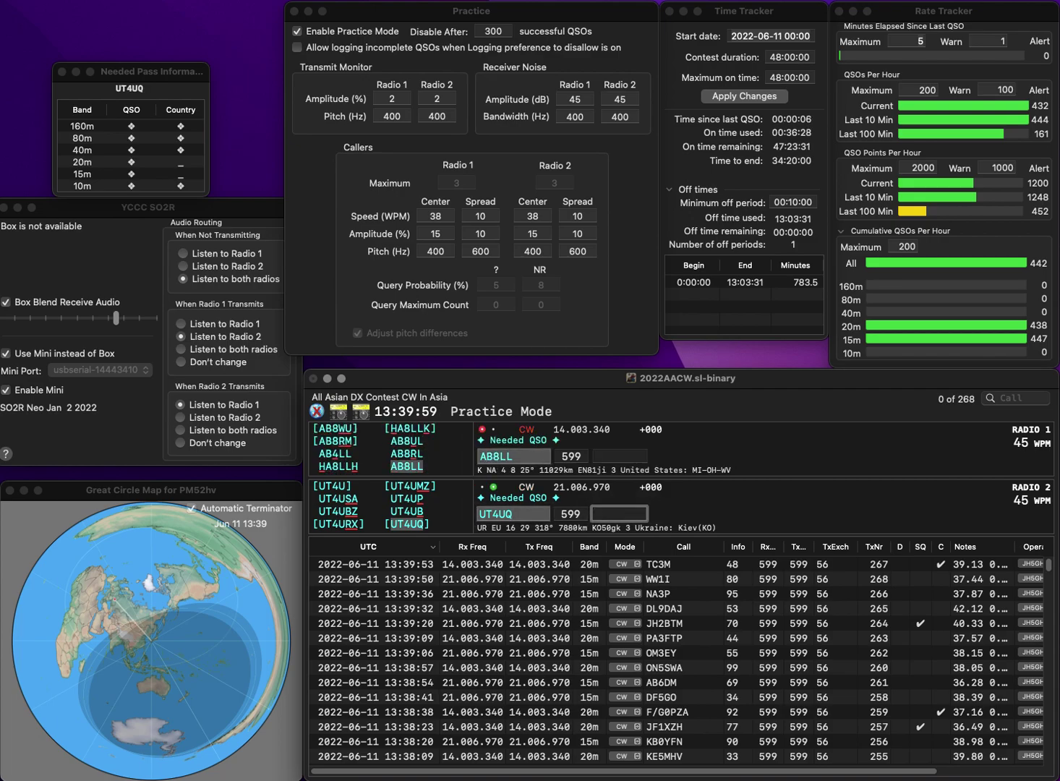
key(Return)
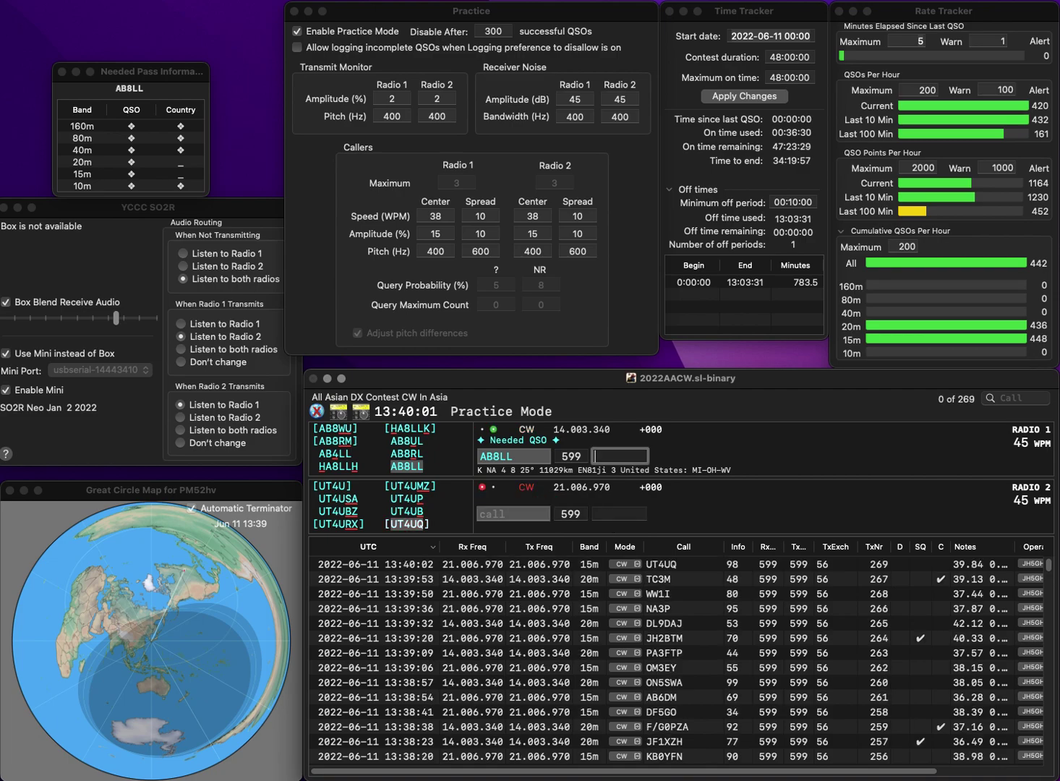
text(23)
key(Return)
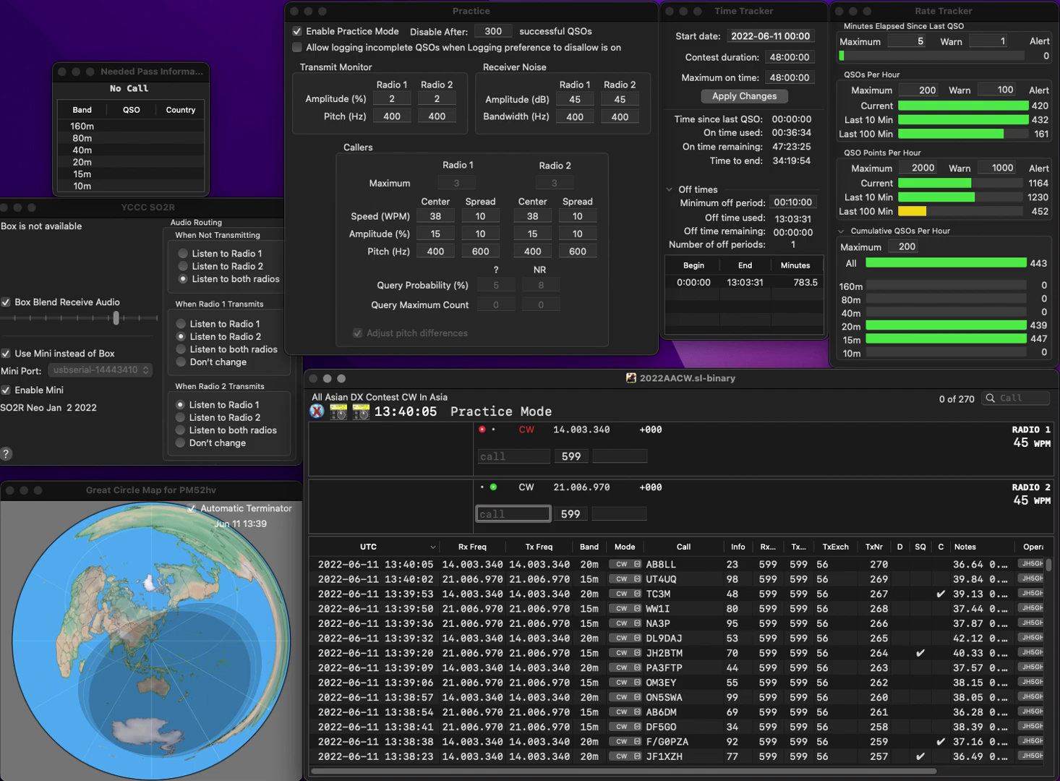
text(ZD)
key(Return)
text(K6)
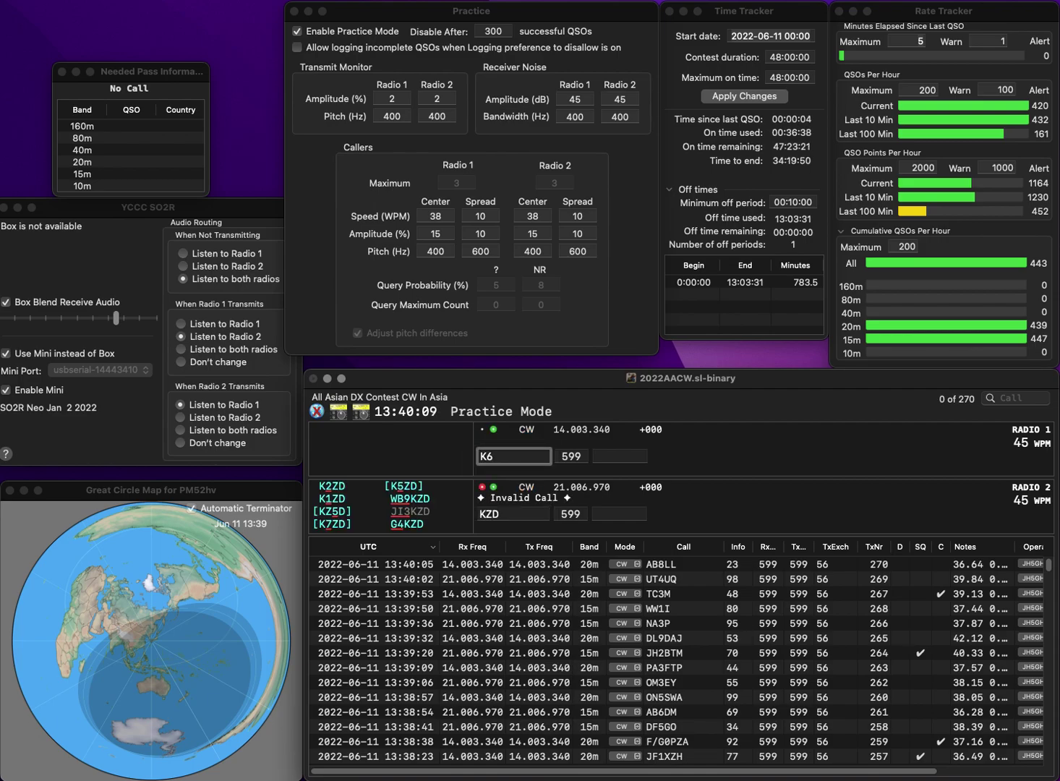
text(WV)
key(Return)
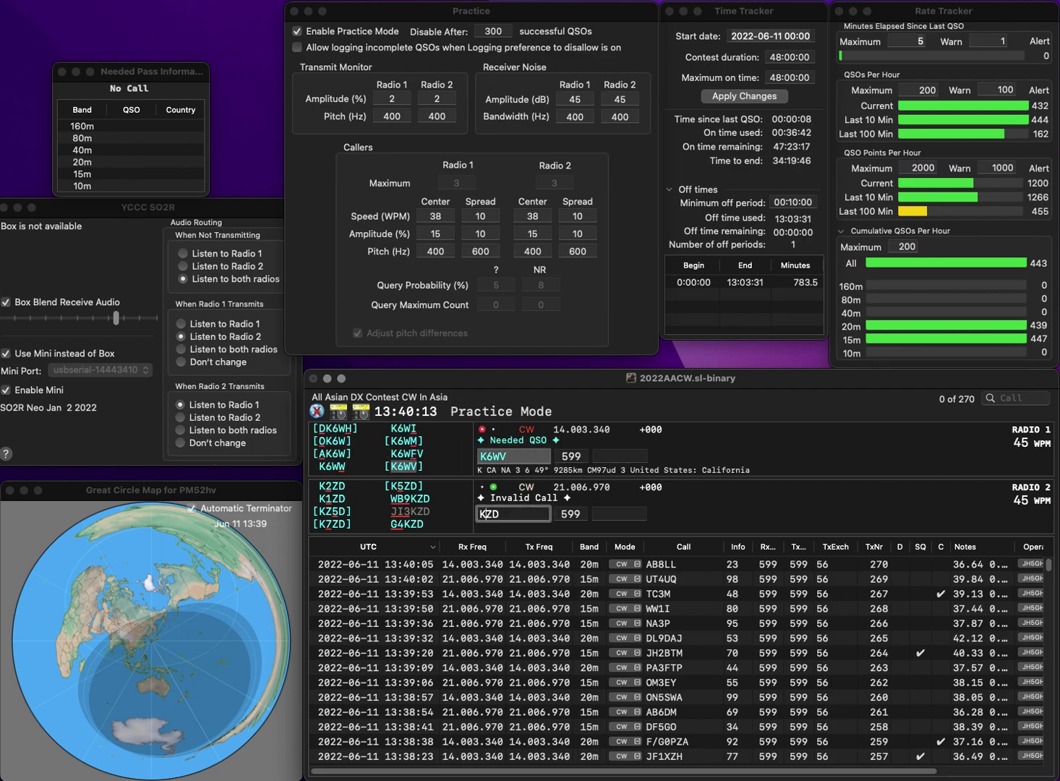
- Correct the partial call sign on Radio 2 to VK5ZZ and send it
key(BackSpace)
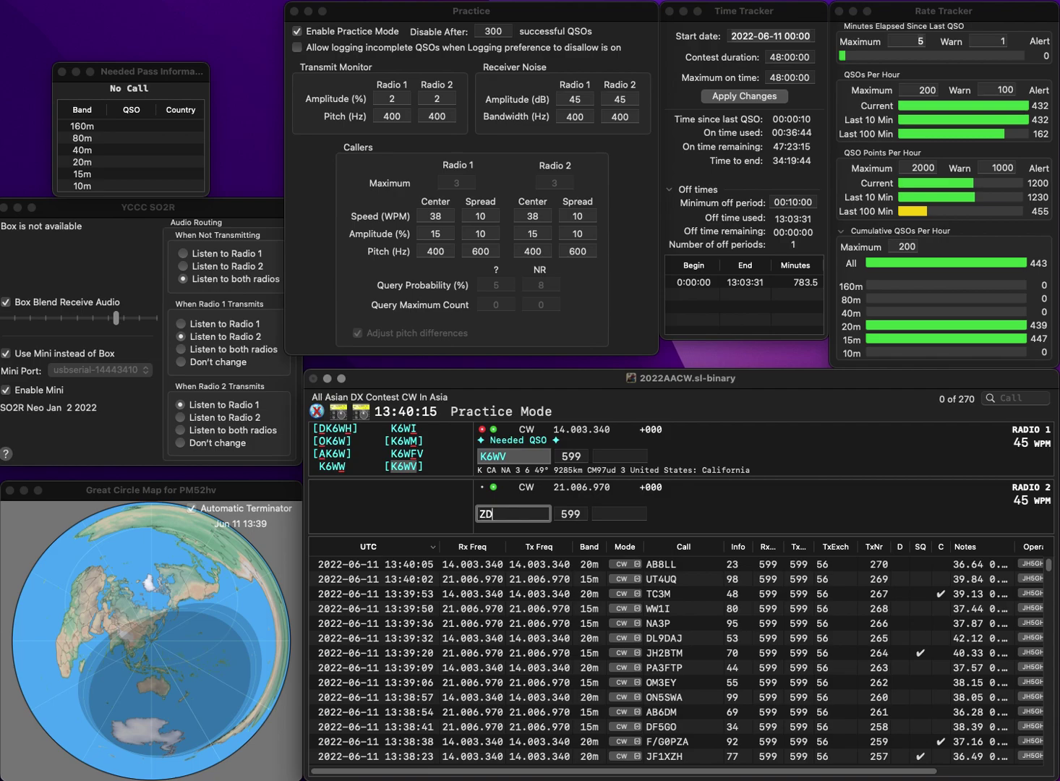
key(Left)
key(Left)
text(VK5)
key(Return)
key(Tab)
key(space)
text(1)
key(Return)
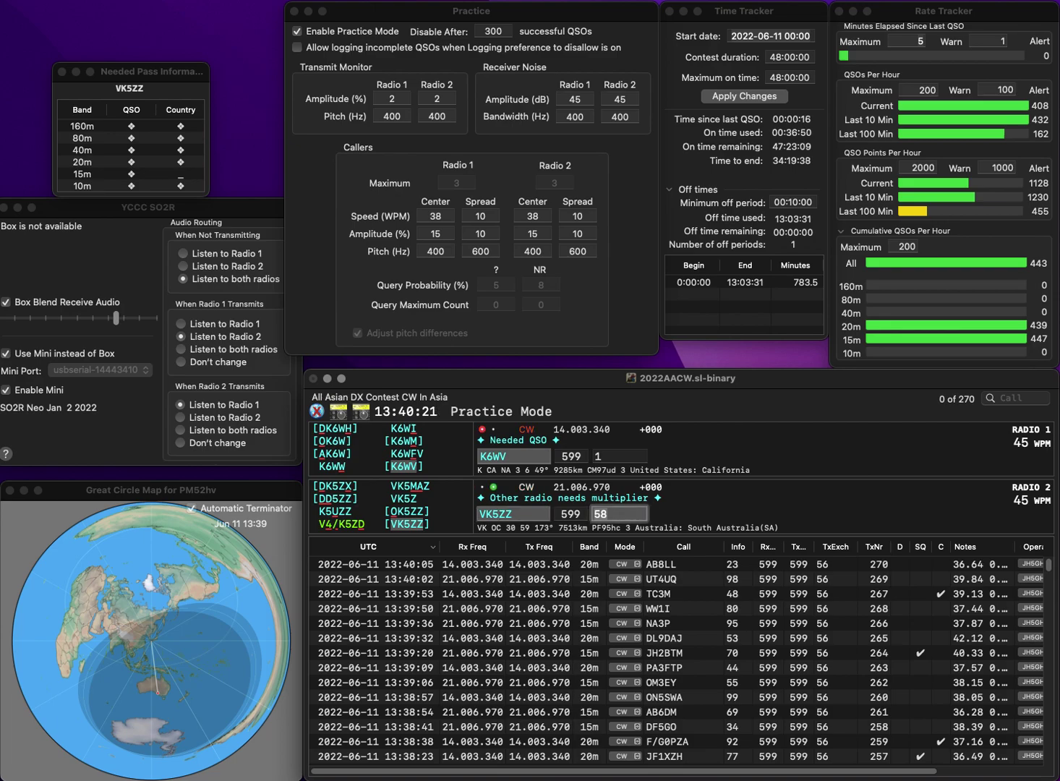
text(16)
key(Return)
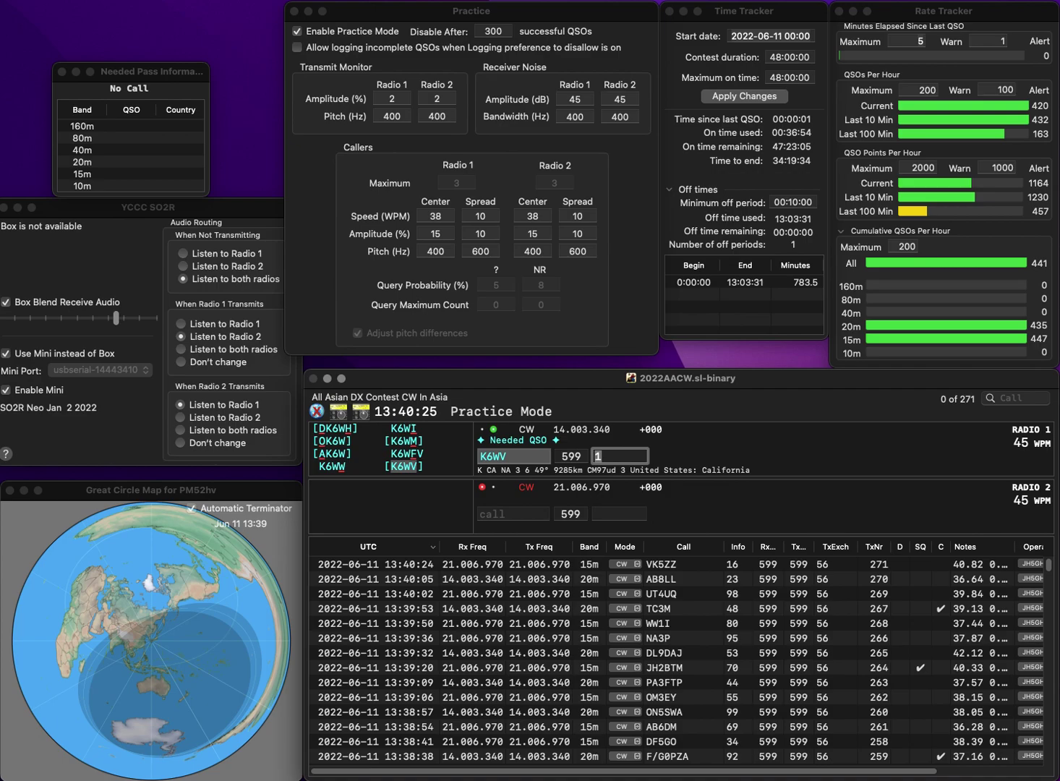
text(41)
key(Return)
text(K4XXNN)
key(Home)
text(7)
key(Return)
text(R)
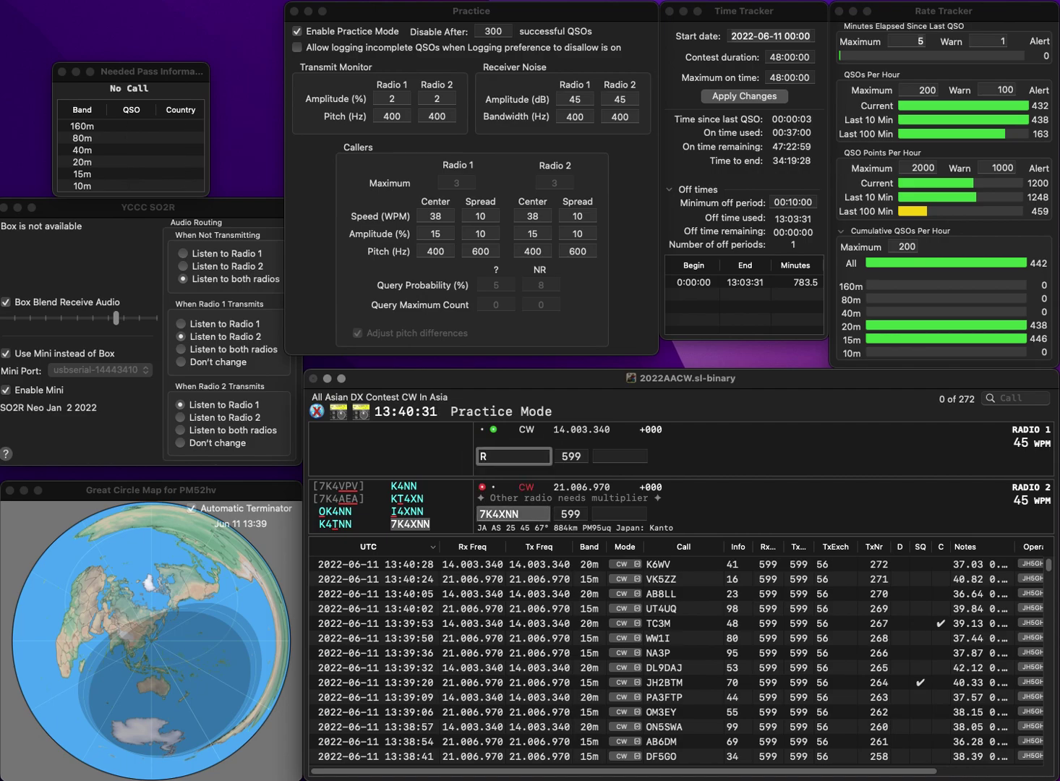
text(ZU)
key(Return)
key(Tab)
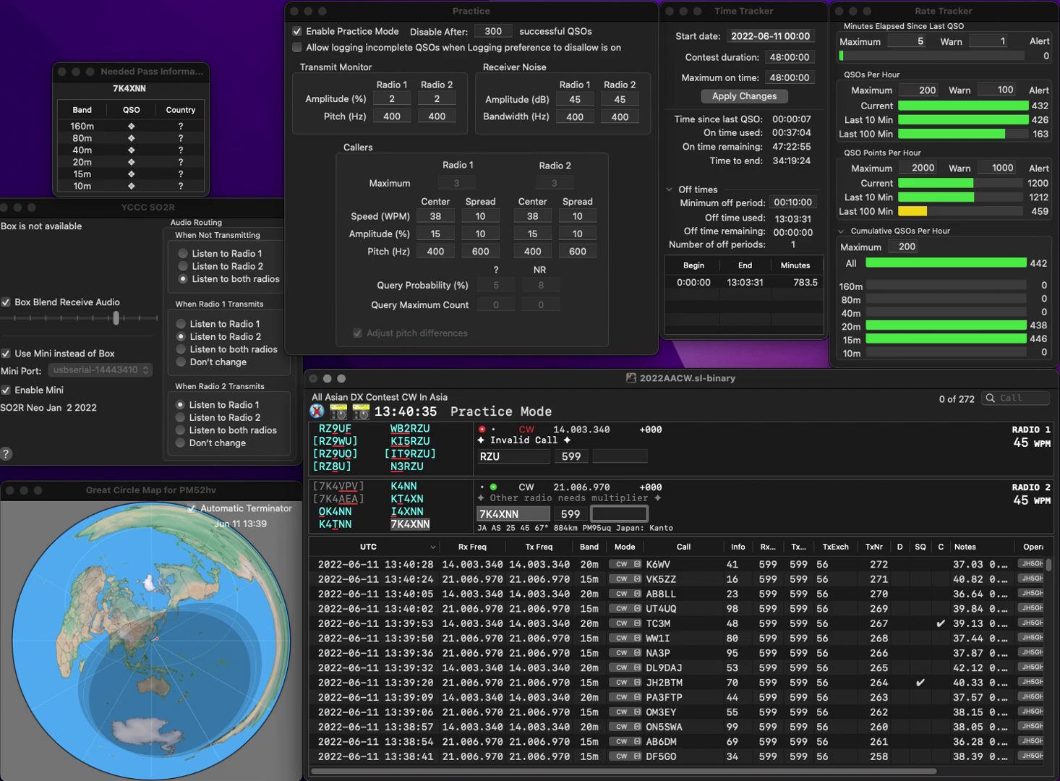
text(63)
key(Return)
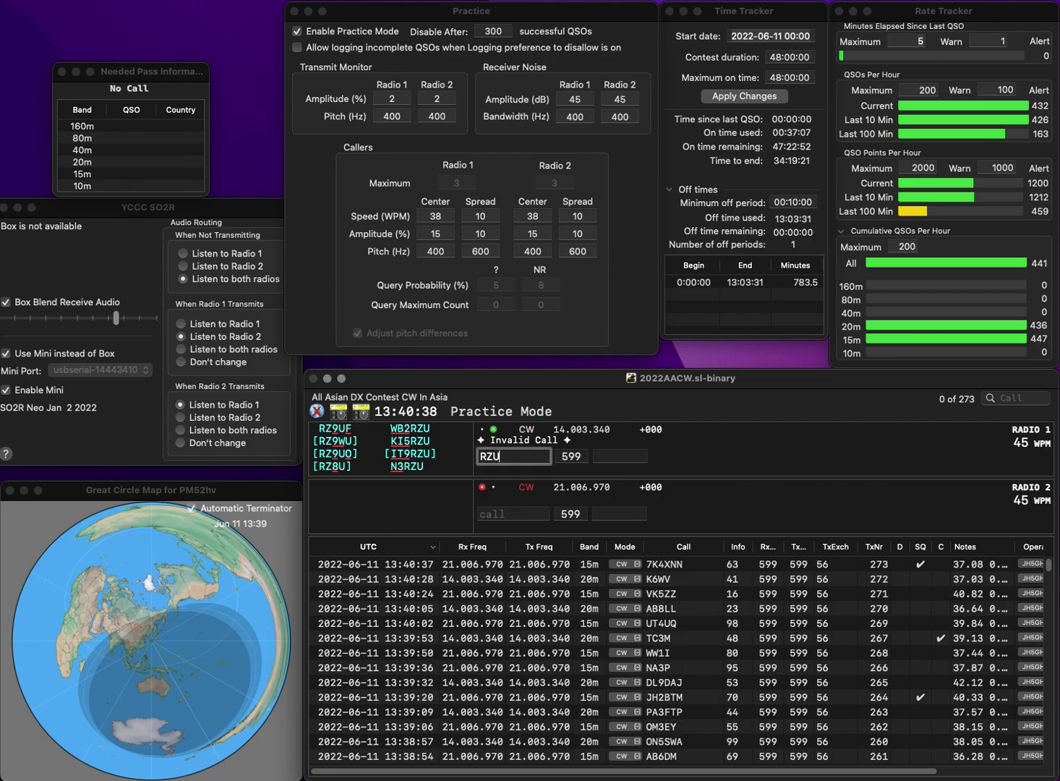
key(Right)
text(7G)
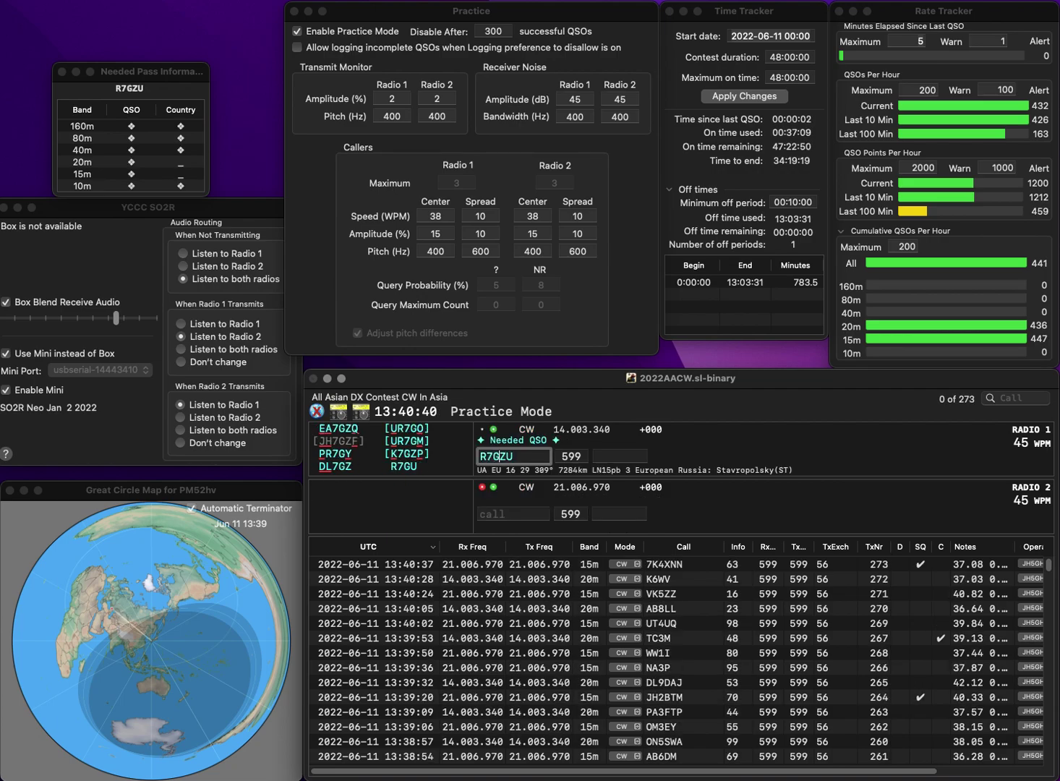
key(Delete)
key(Return)
text(EX8MLE)
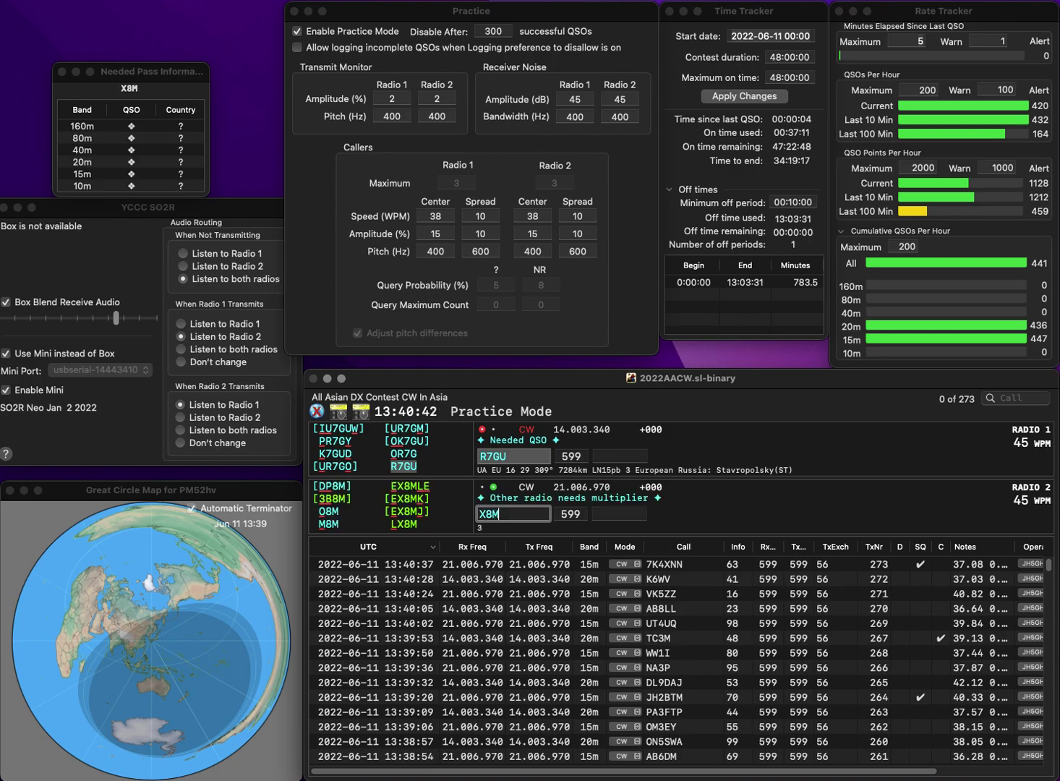
key(Return)
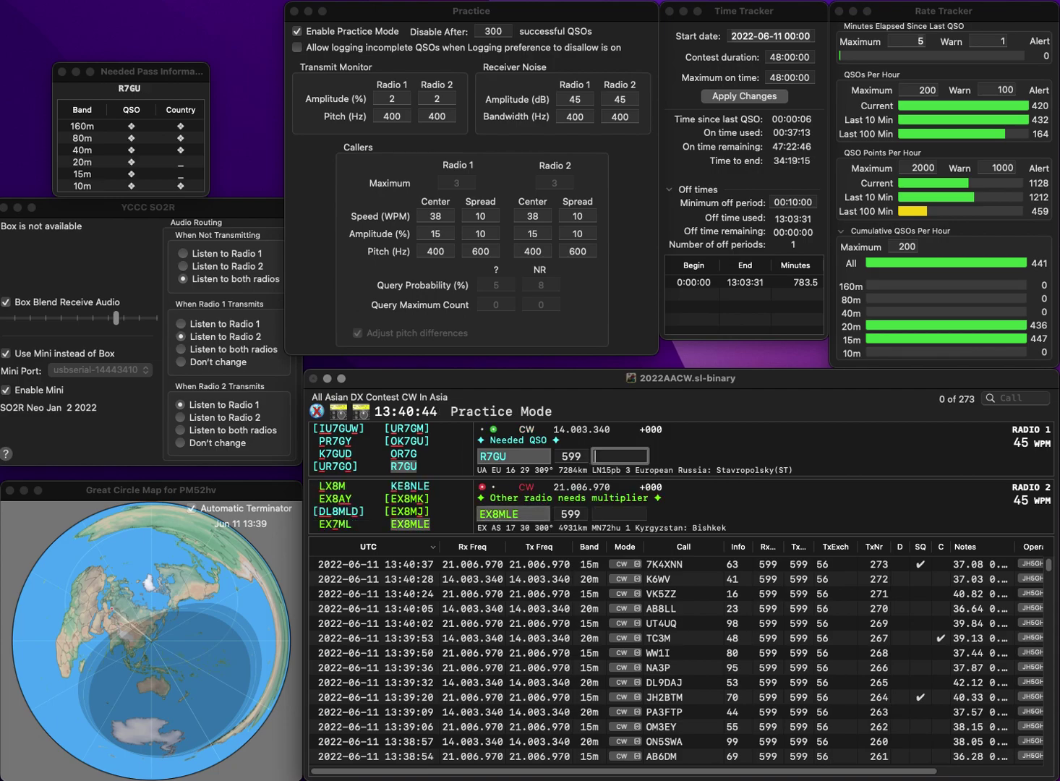
- Log R7GU with received exchange 82 on Radio 1 and EX8MLE with received exchange 38 on Radio 2
text(2)
key(Return)
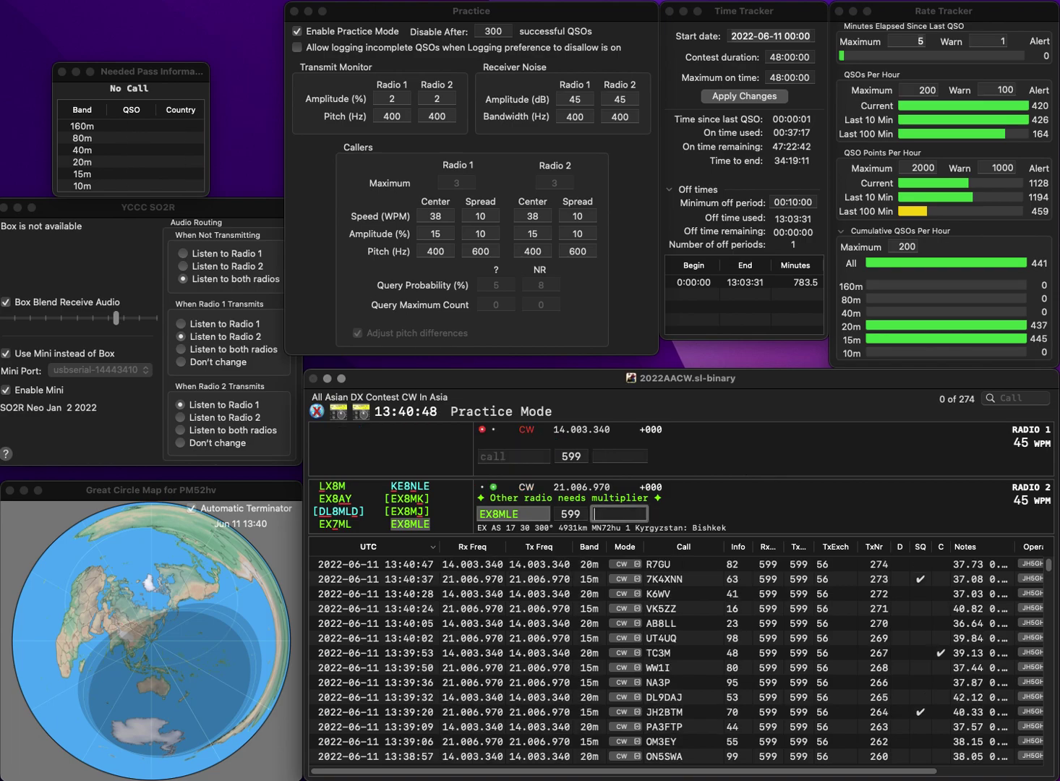
text(38)
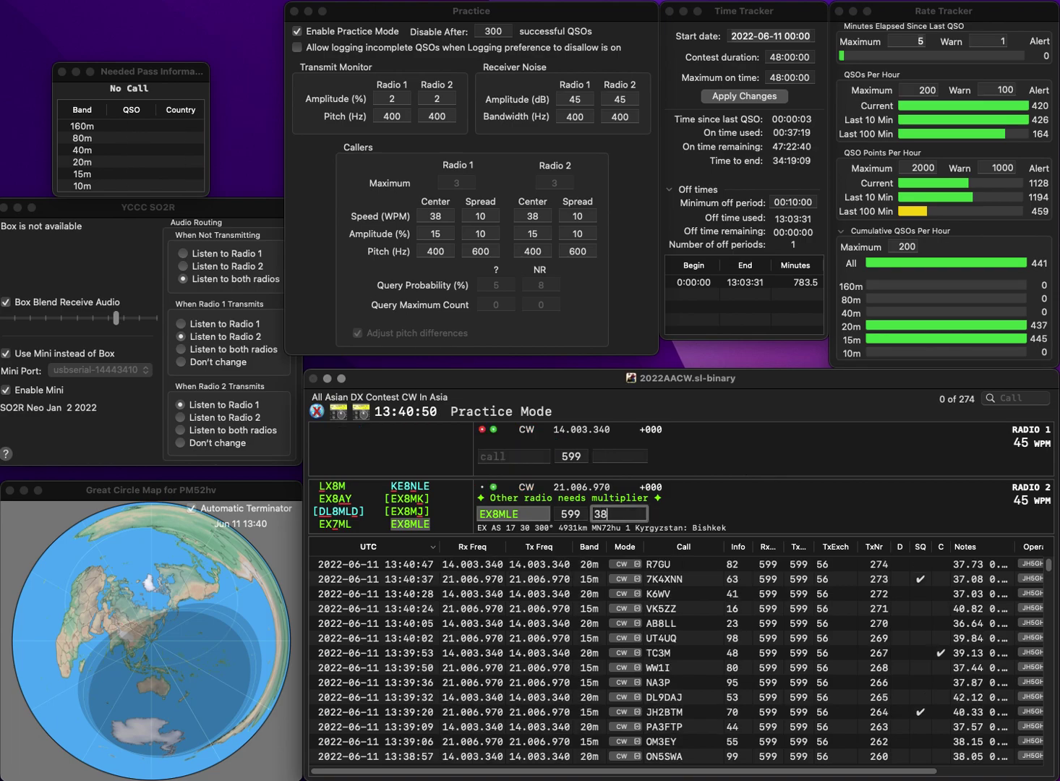
key(Return)
text(IV3JA)
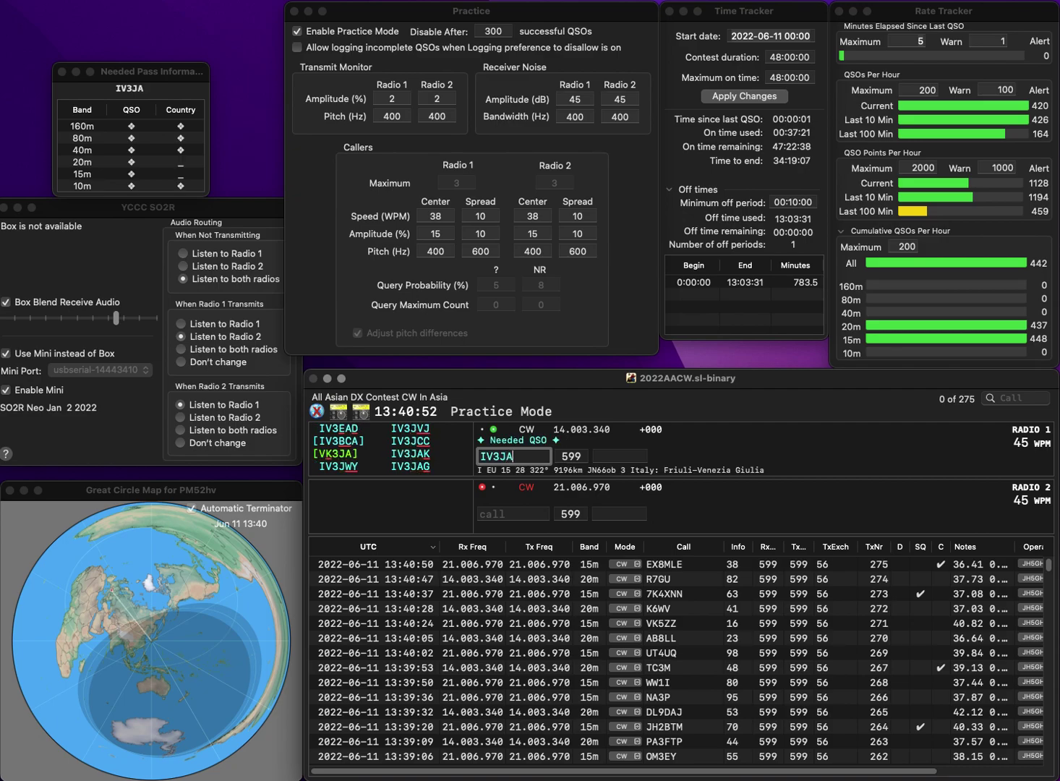
text(K)
key(Return)
text(K1DTC)
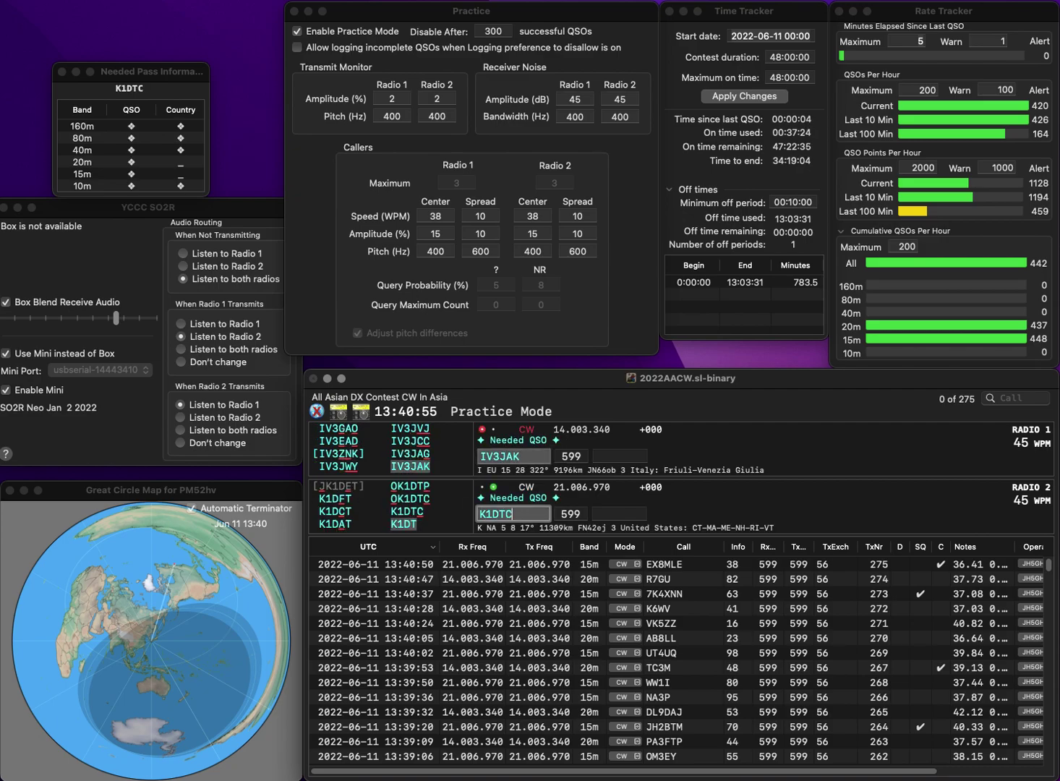
key(Return)
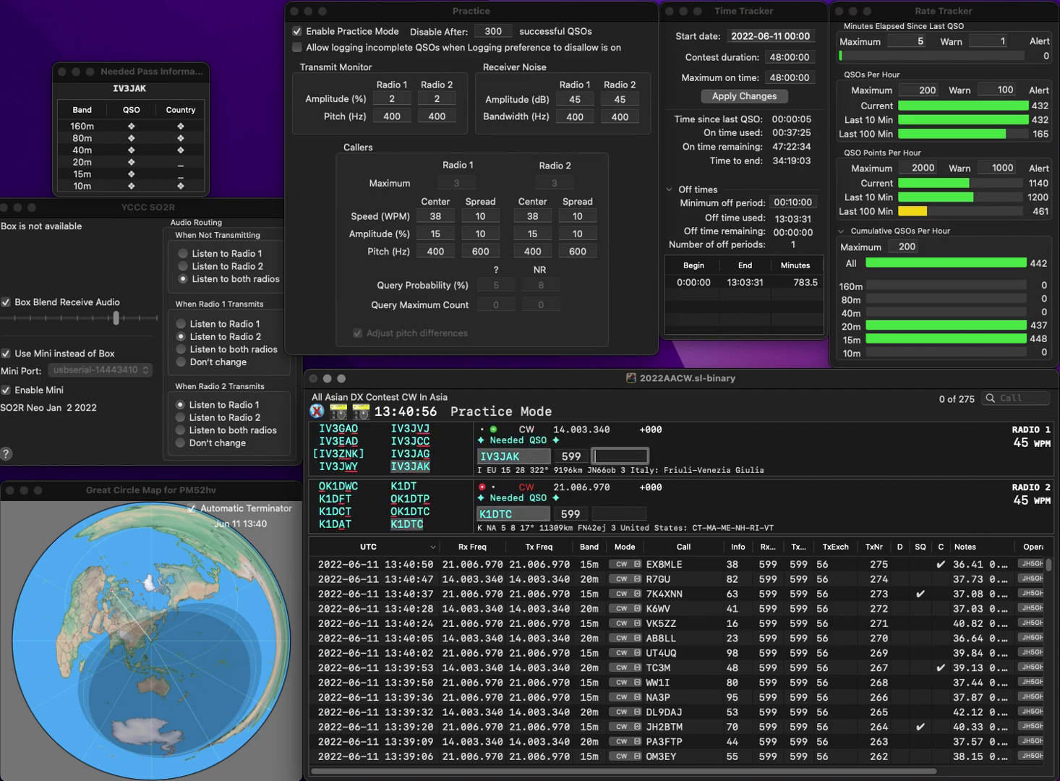
- Log IV3JAK with received exchange 89 on Radio 1 and K1DTC with received exchange 85 on Radio 2
text(89)
key(Return)
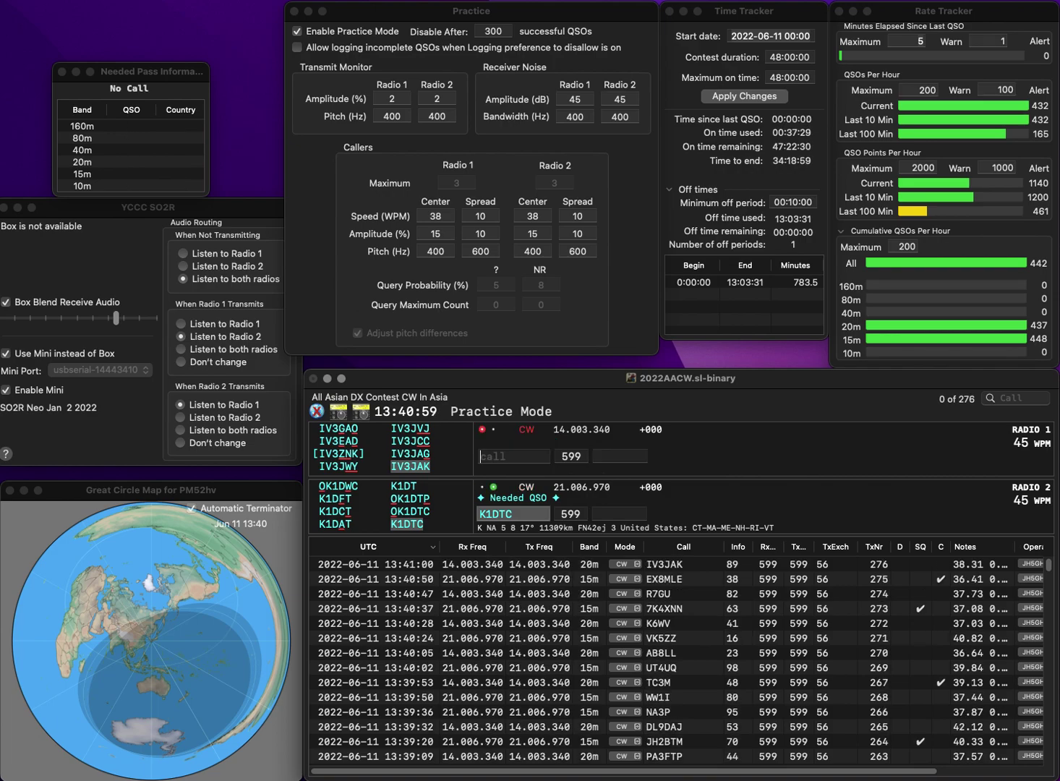
text(85)
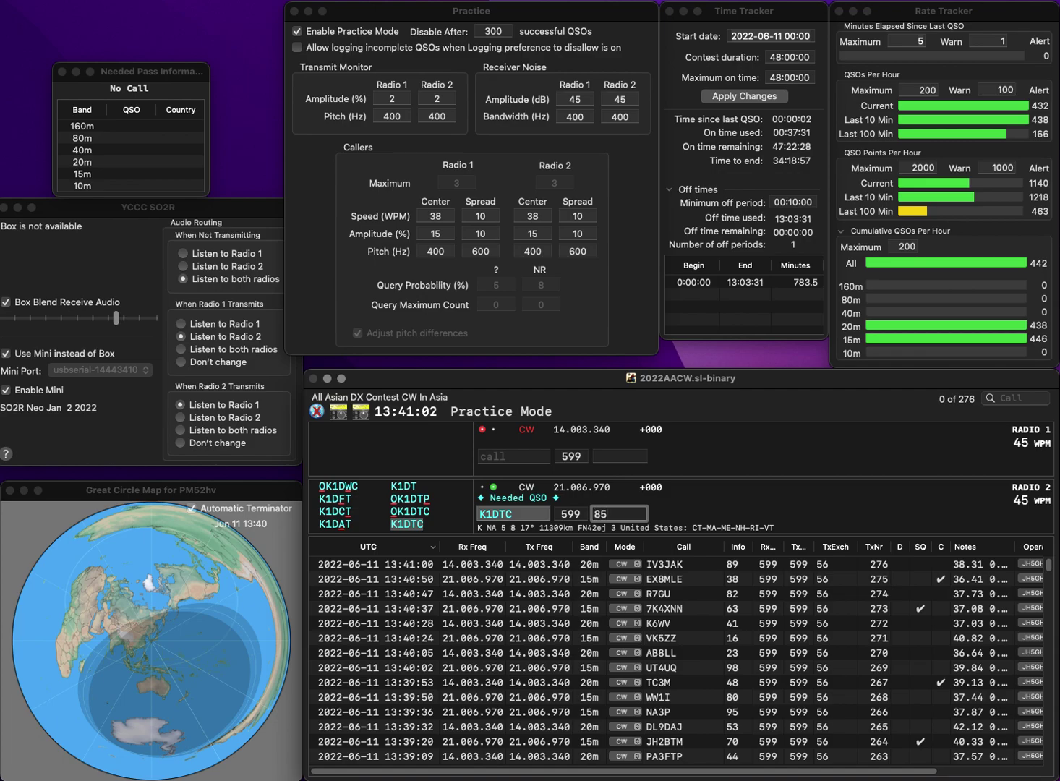
key(Return)
text(JA2XLV)
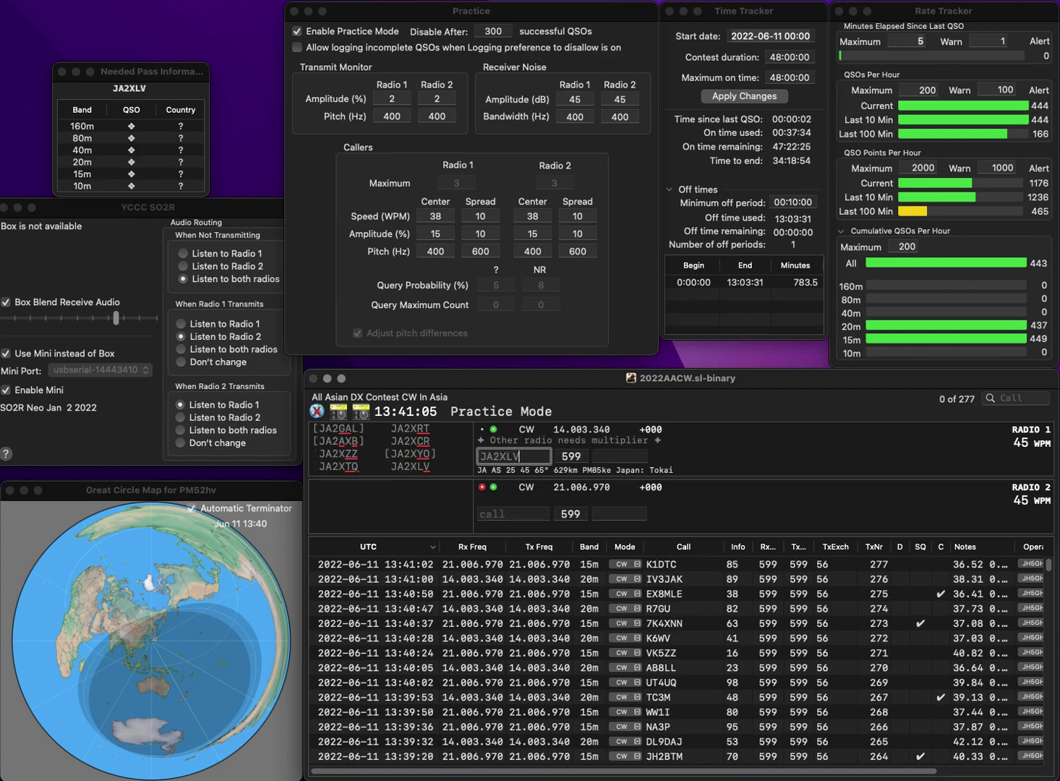
key(Return)
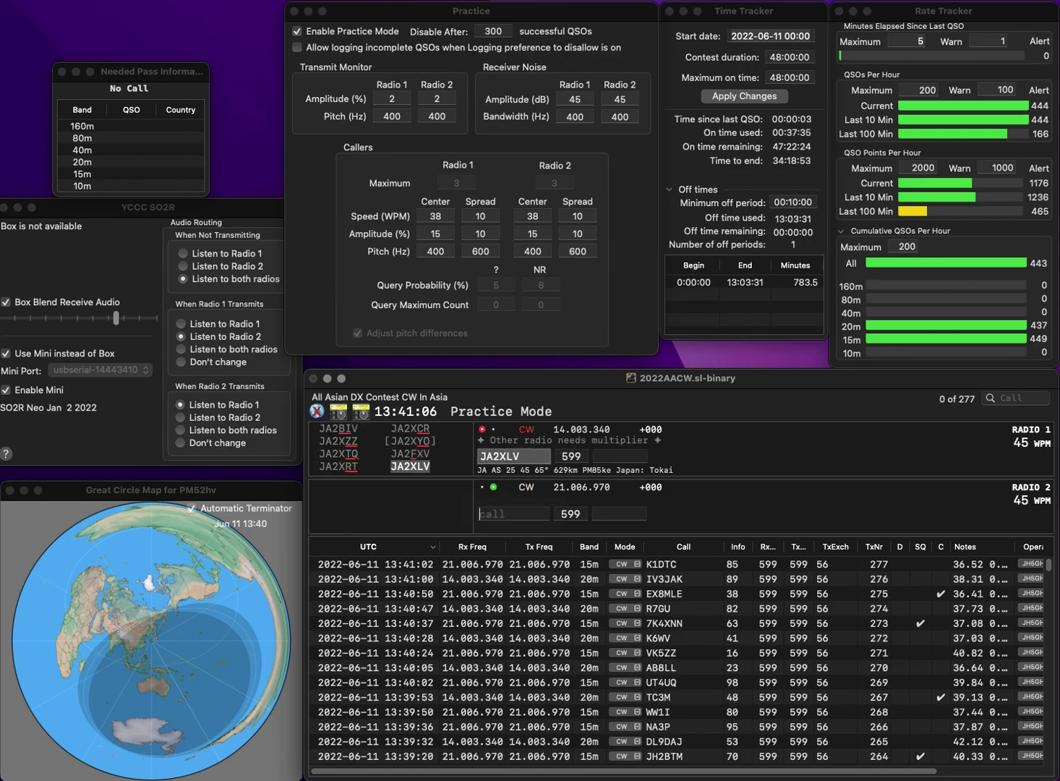
text(2Y)
key(Return)
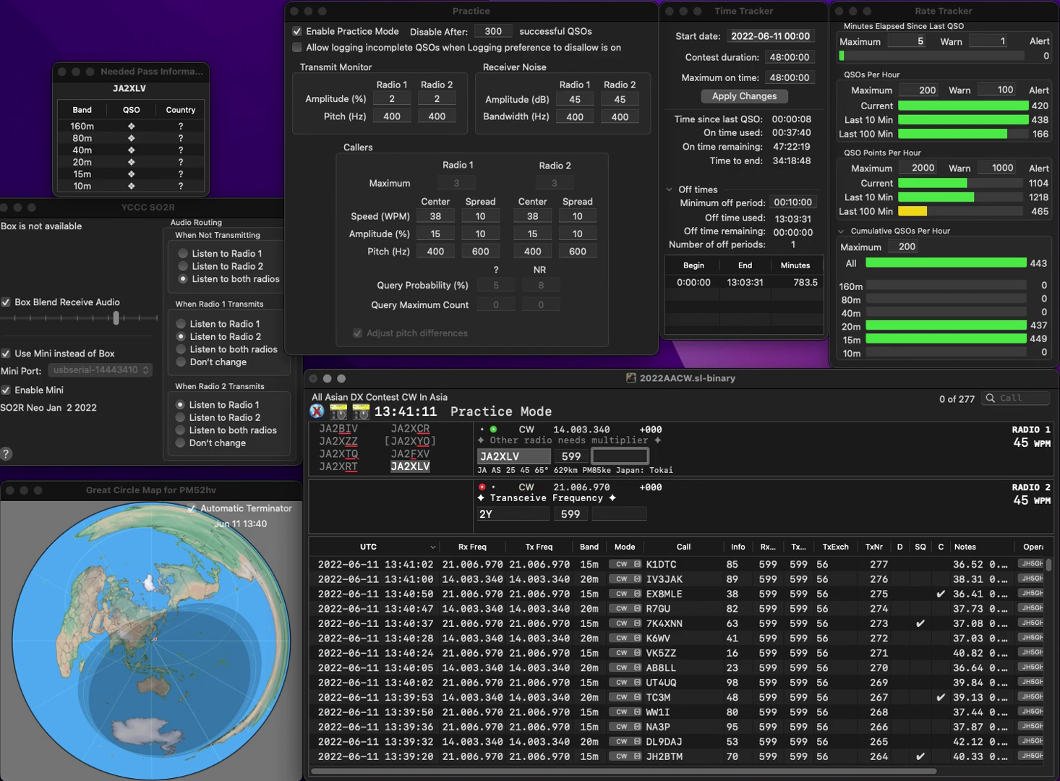
text(2)
key(Return)
text(2Y)
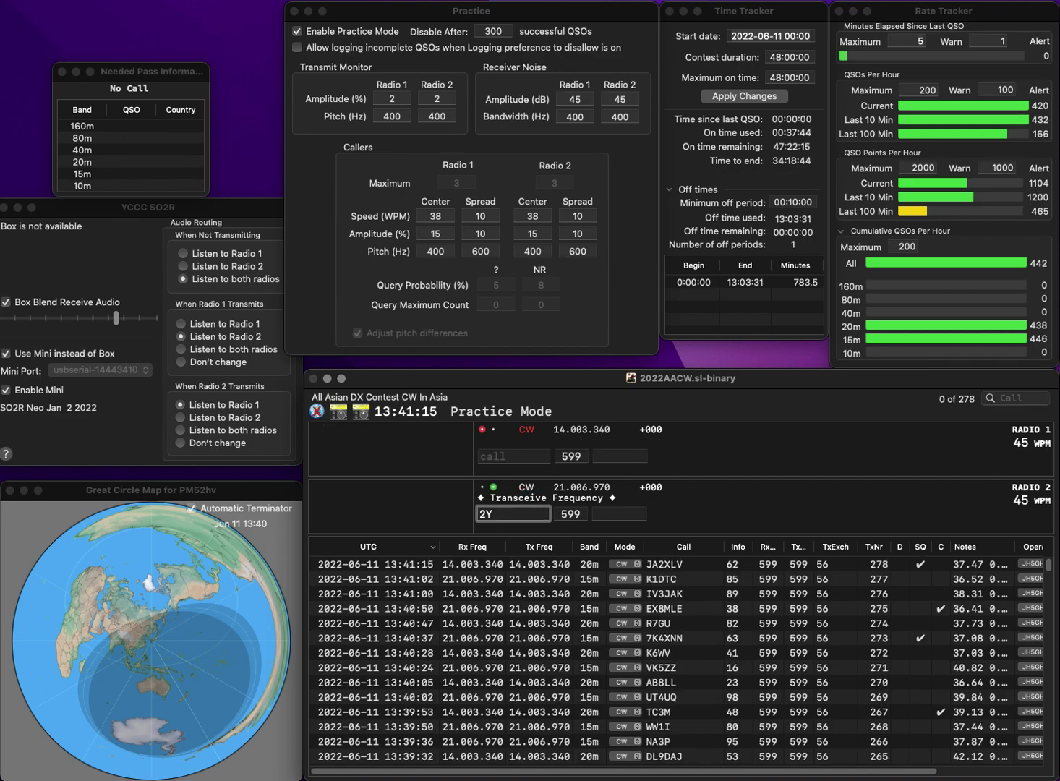
text(WC)
key(Return)
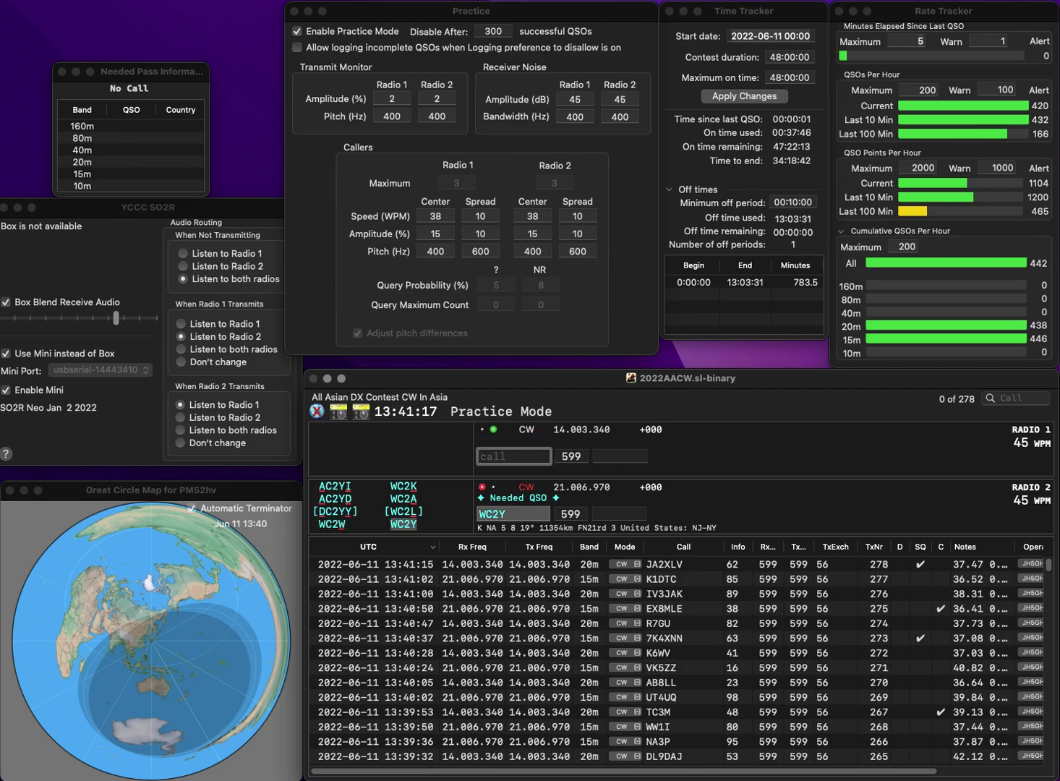
text(AANLX)
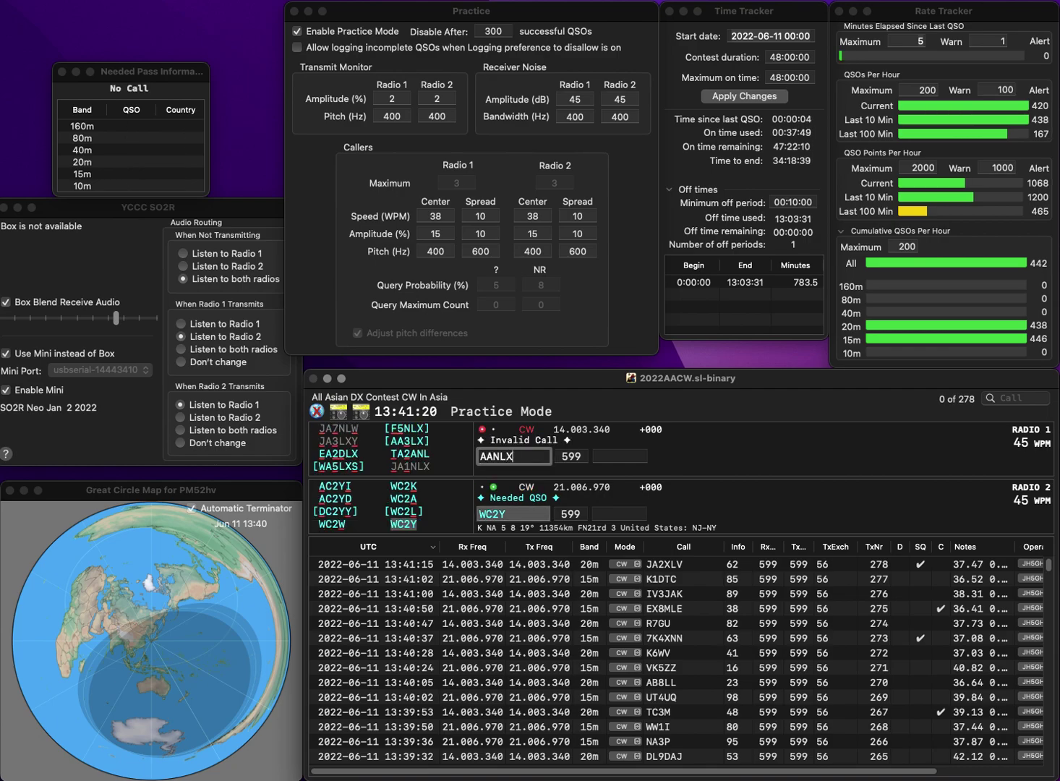
key(Tab)
key(space)
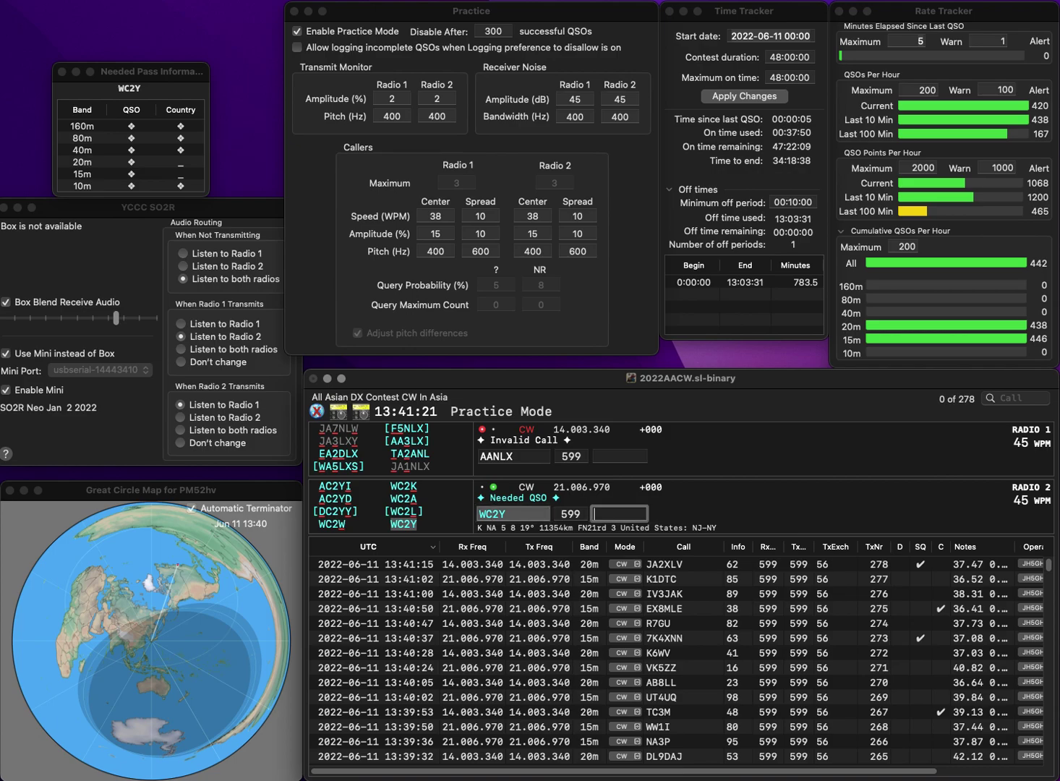
text(59)
key(Return)
- Correct the Radio 1 call sign to JA1NLX and send it
key(Home)
key(Delete)
text(J)
key(Right)
text(1)
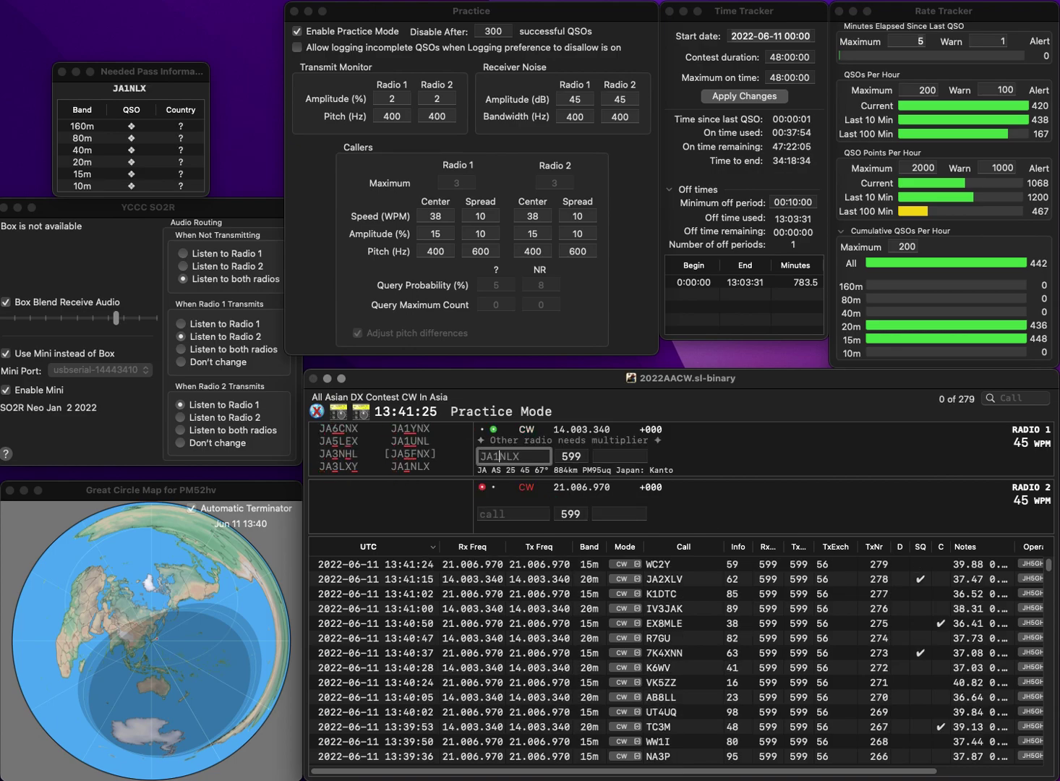
key(Return)
text(W9)
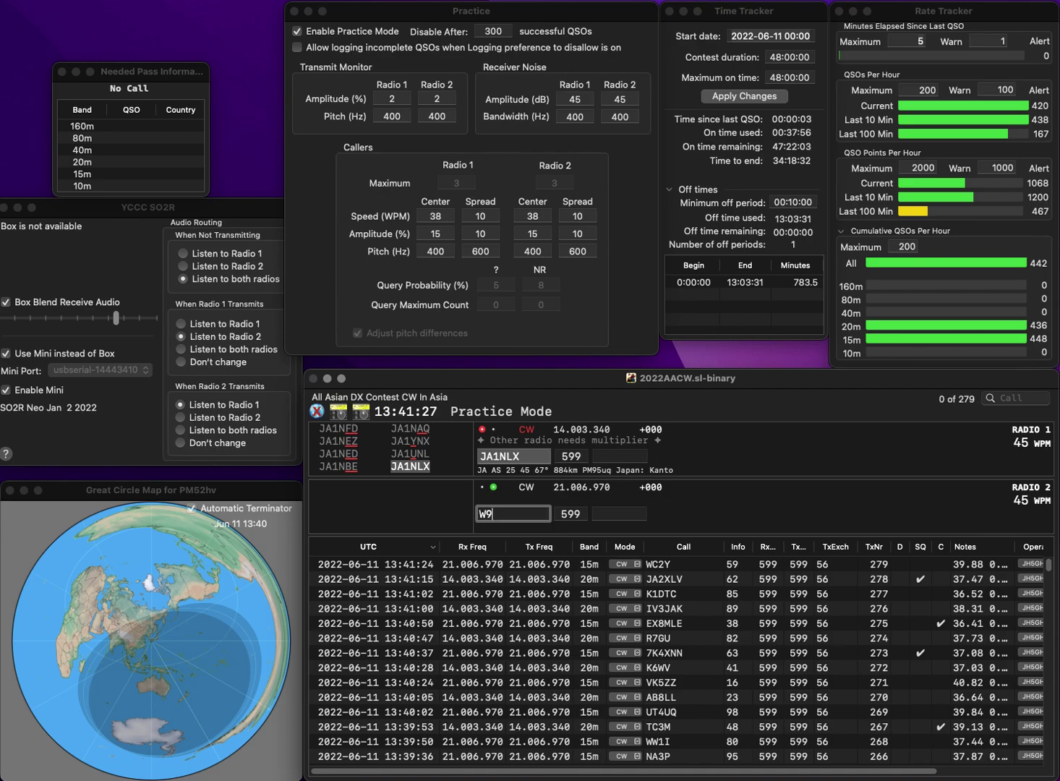
text(RNY)
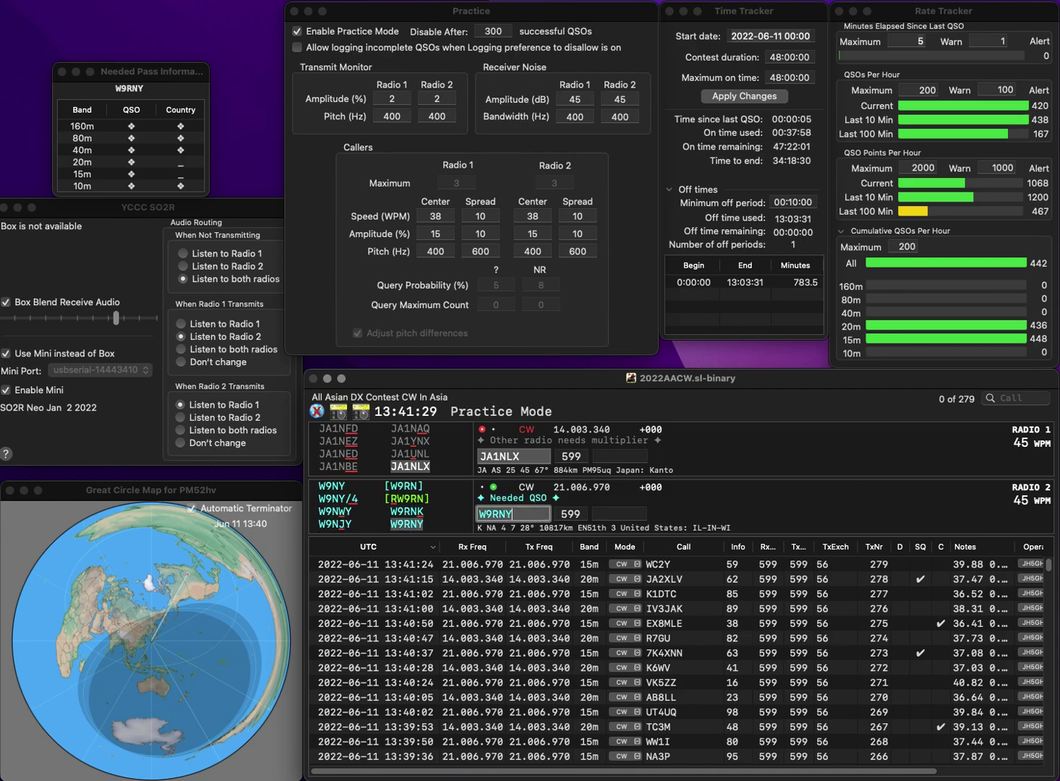
key(Return)
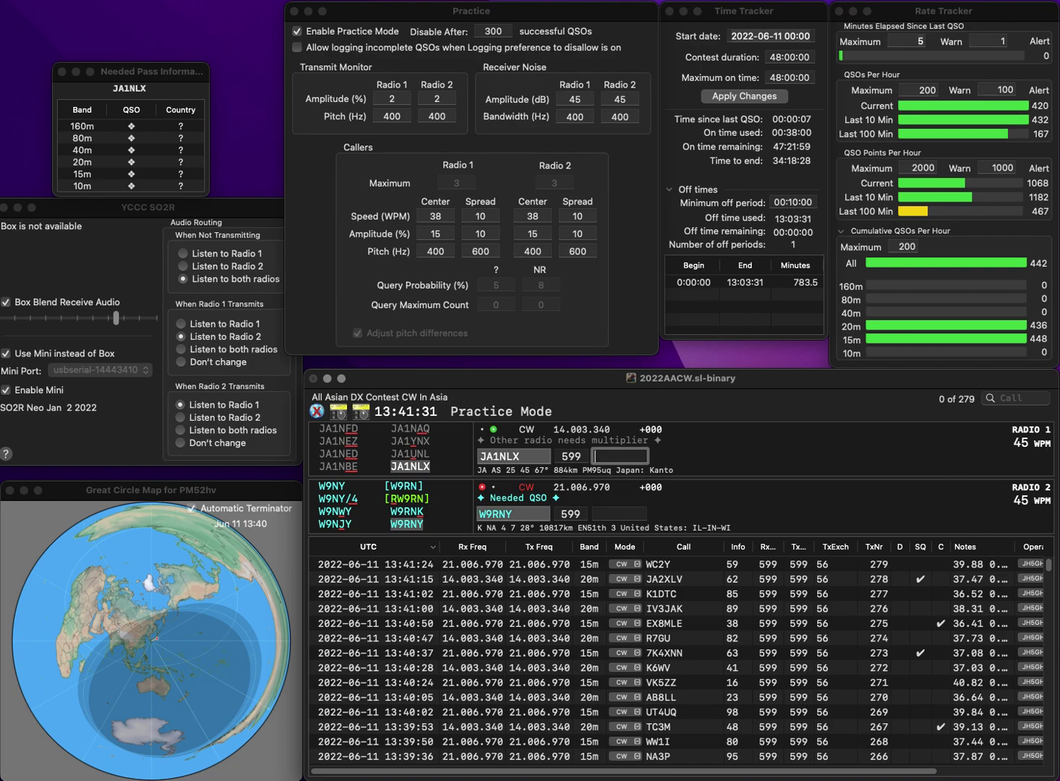
text(92)
key(Return)
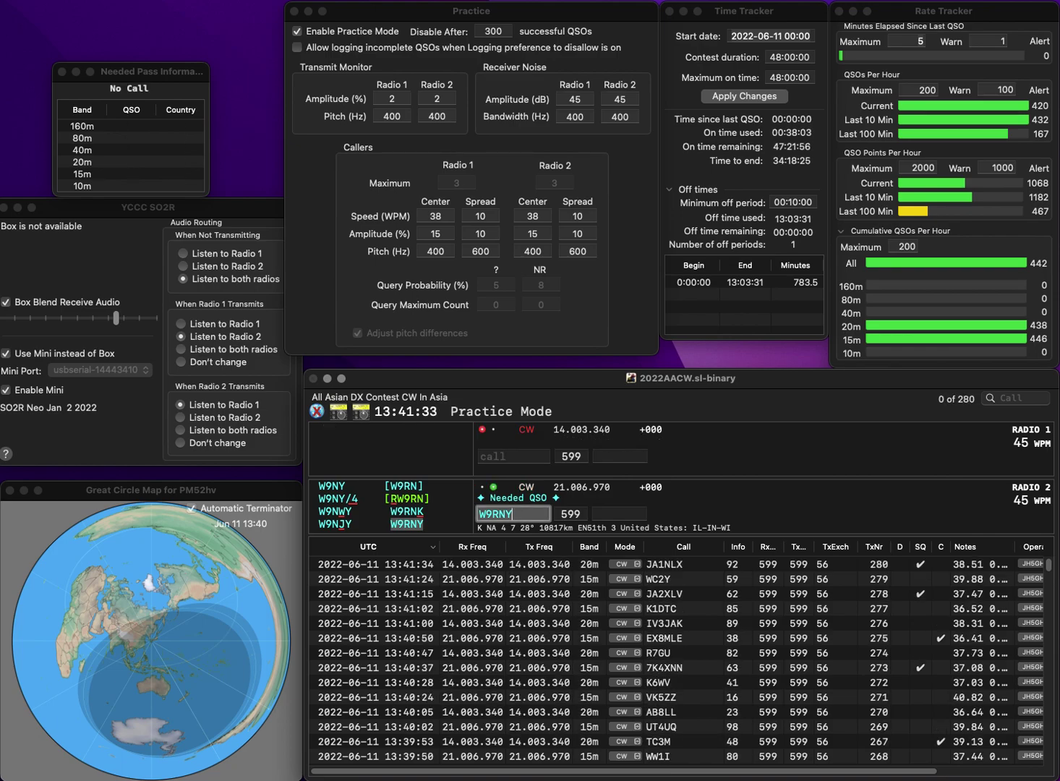
key(space)
text(83)
key(Return)
text(JA)
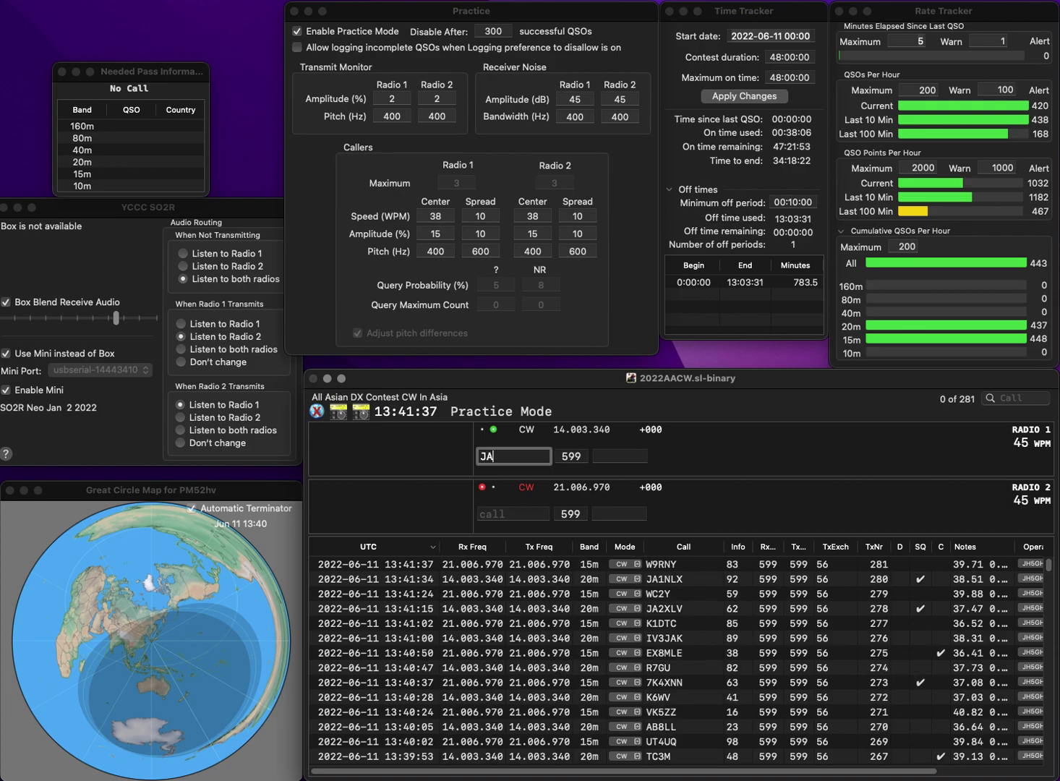
text(0MOQ)
key(Return)
- Enter and send the partial call sign HB9T on Radio 2 and log JA0MOQ with received exchange 21 on Radio 1
text(HT)
key(Left)
text(9)
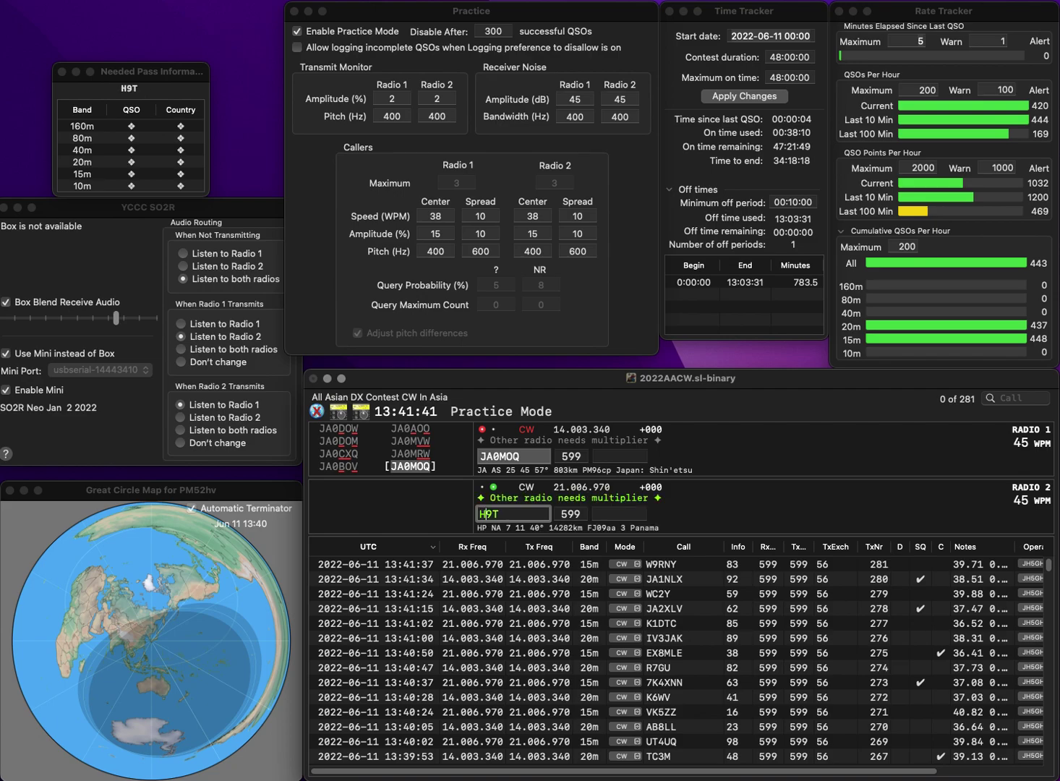
text(B)
key(Return)
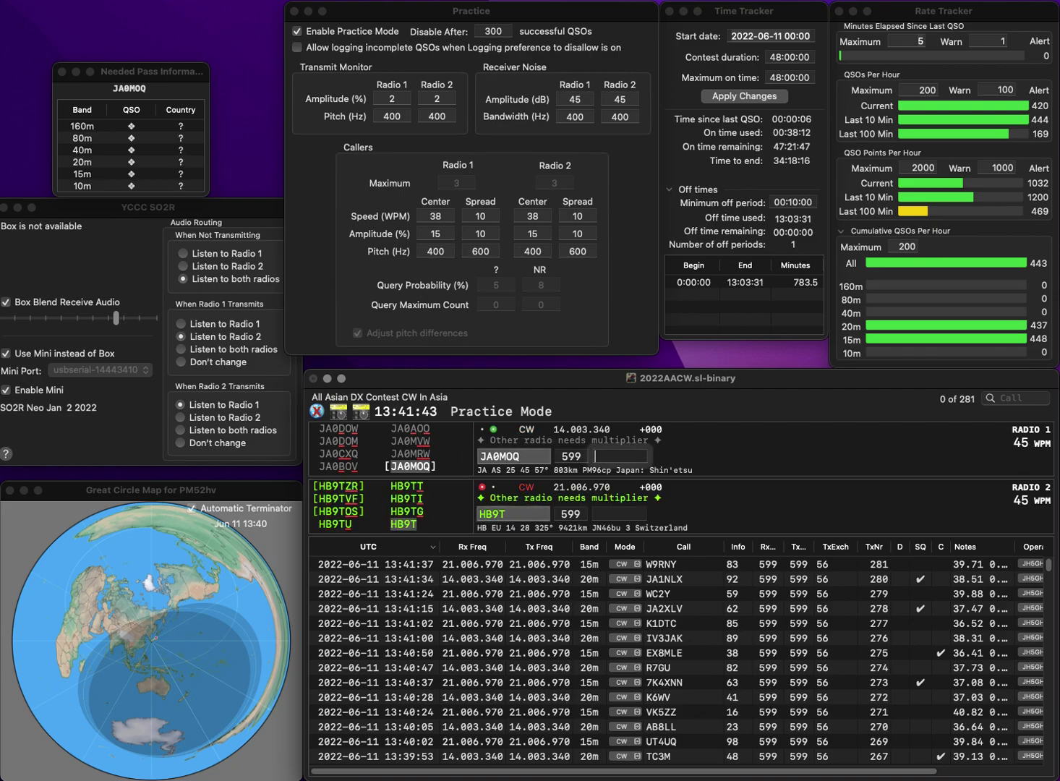
text(2-06-1)
key(Return)
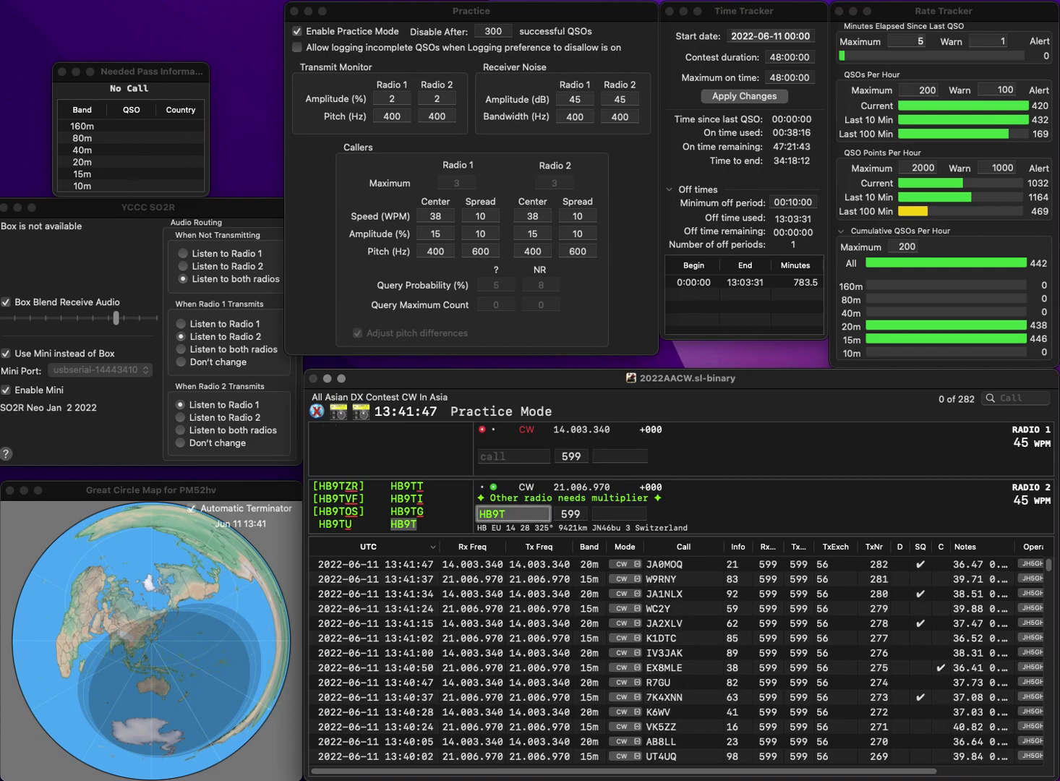
text(IS)
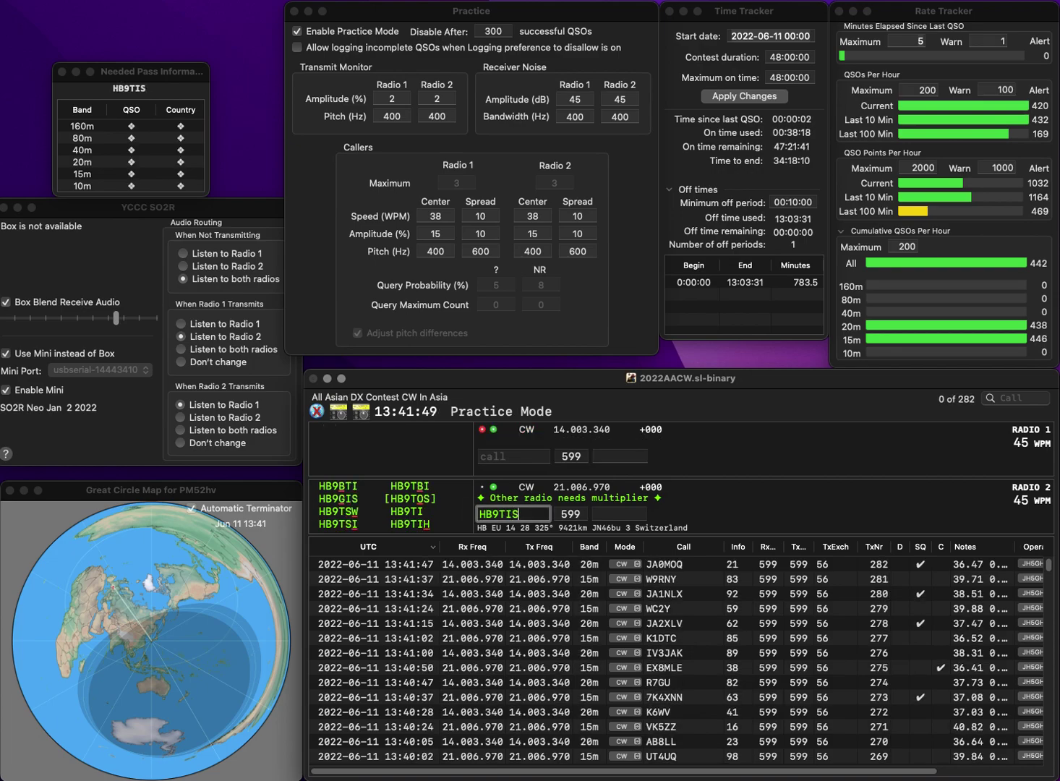
key(Return)
key(Down)
key(BackSpace)
key(BackSpace)
text(IH)
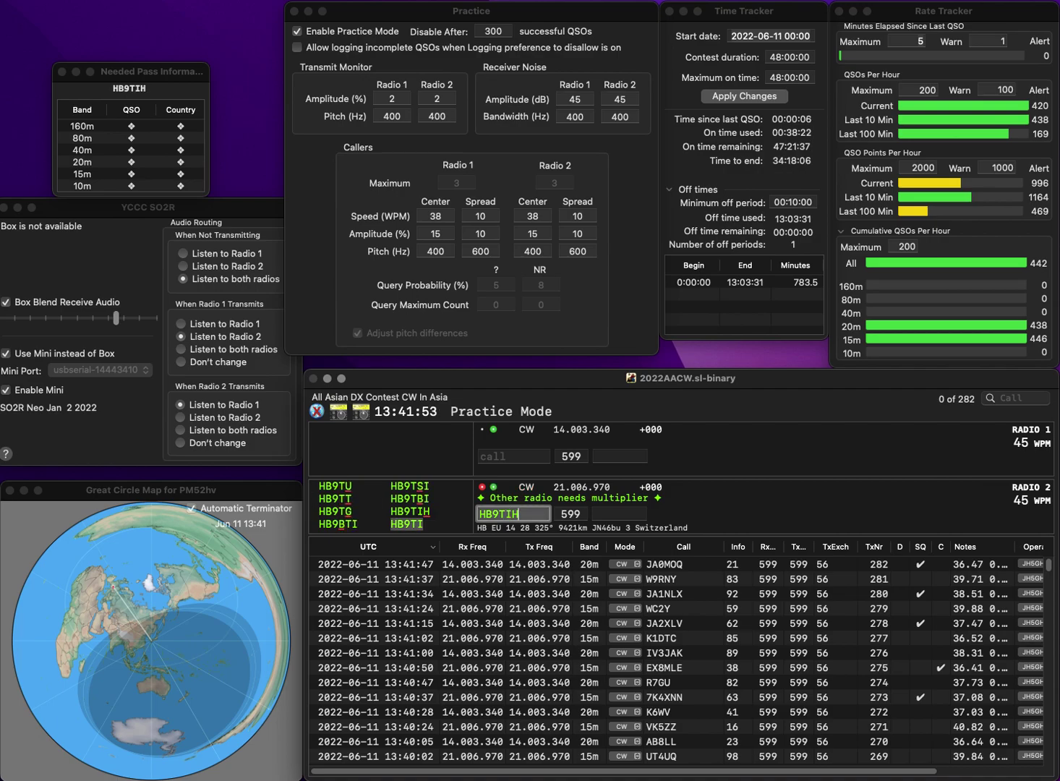
key(Return)
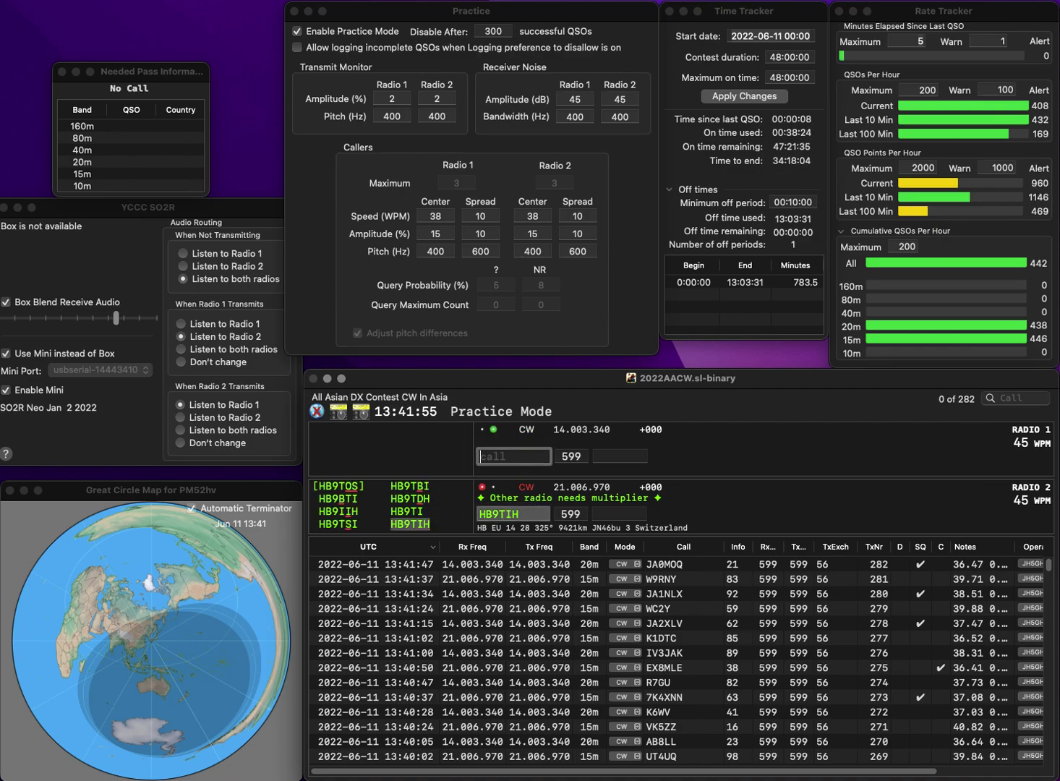
text(IZ4ZGW)
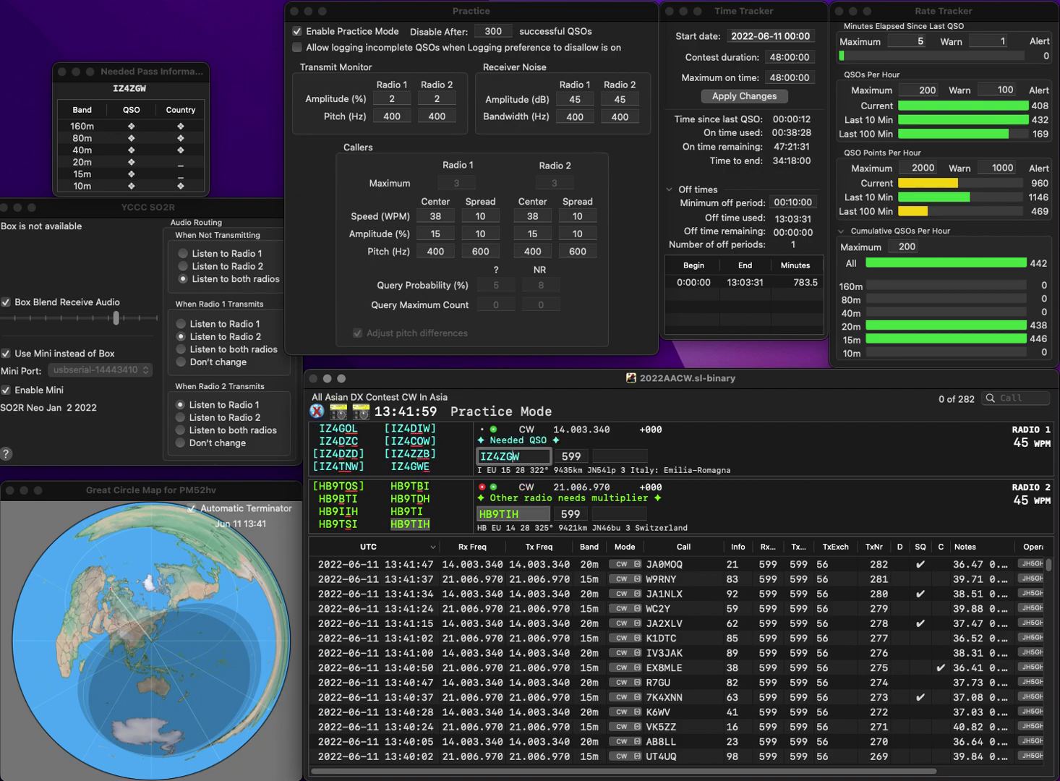
key(Left)
key(BackSpace)
key(Return)
text(10)
key(Return)
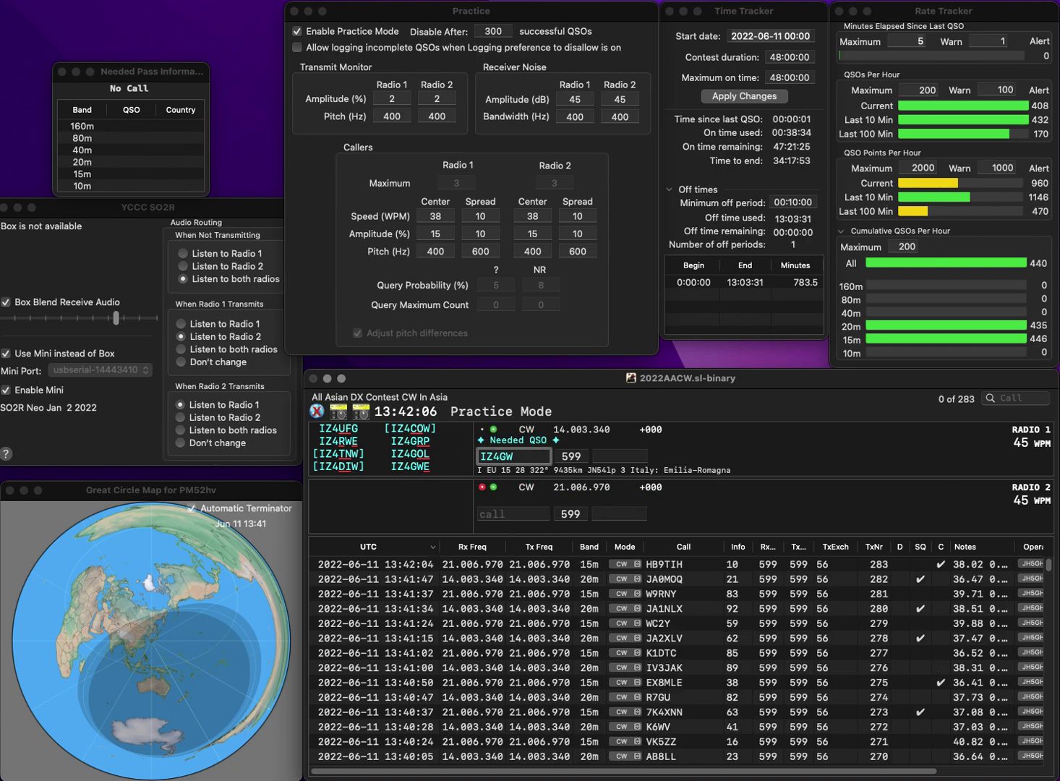
text(E)
key(Return)
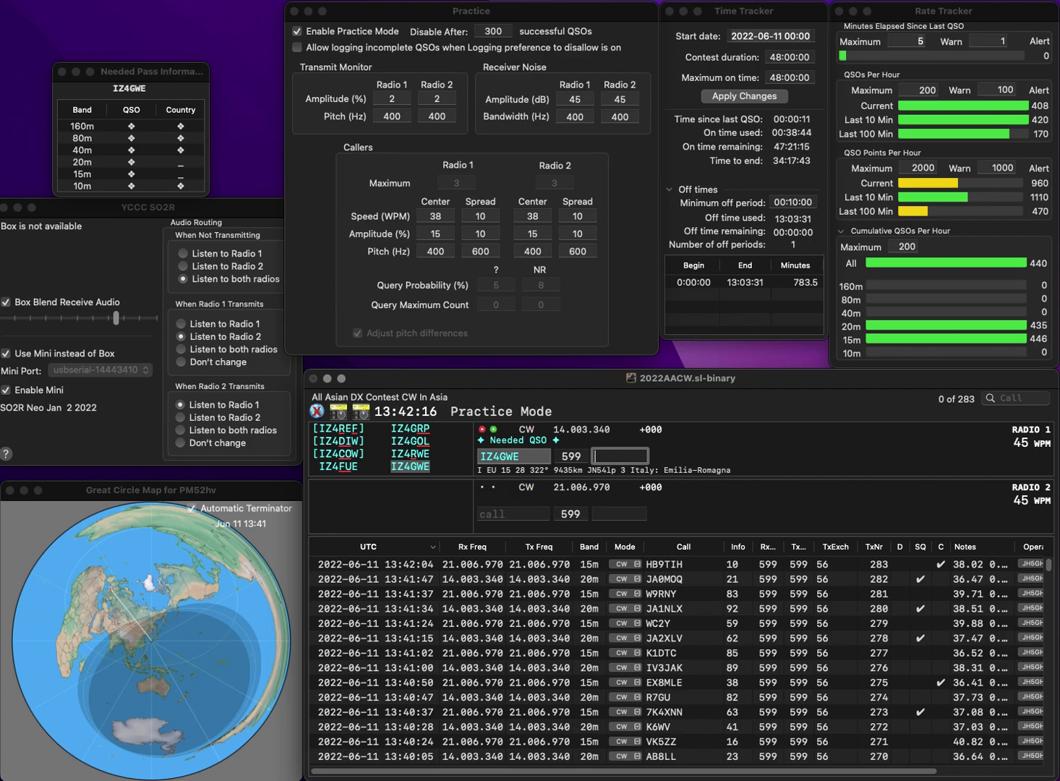
text(0)
key(Return)
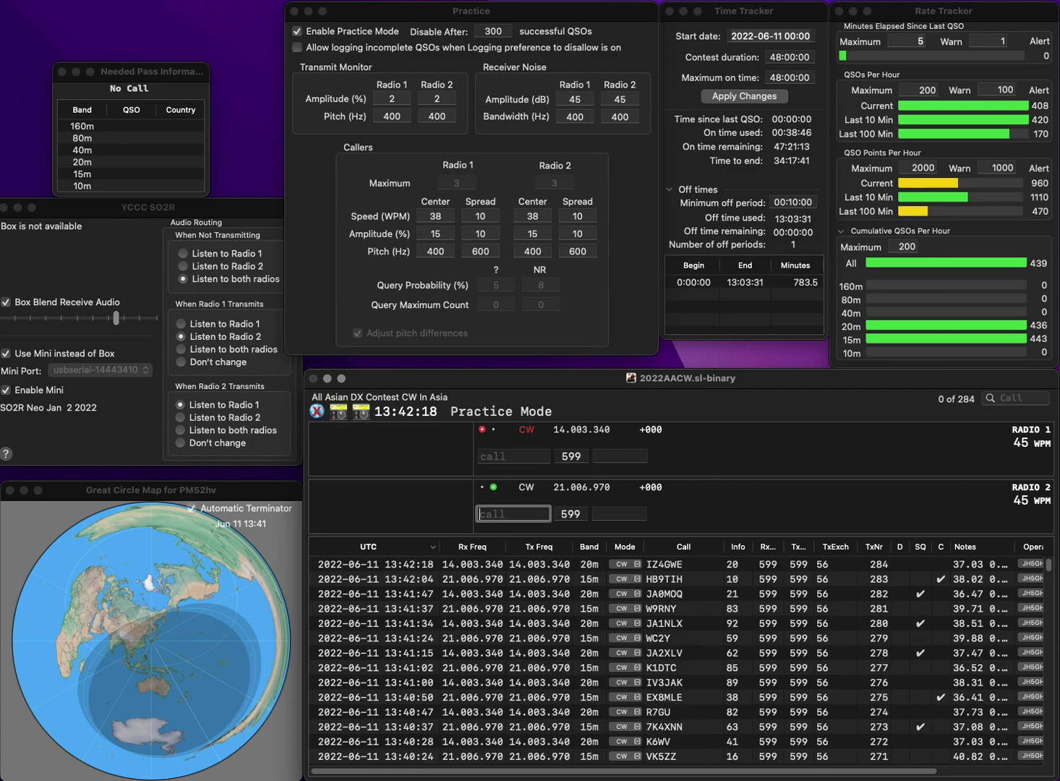
text(KE2DX)
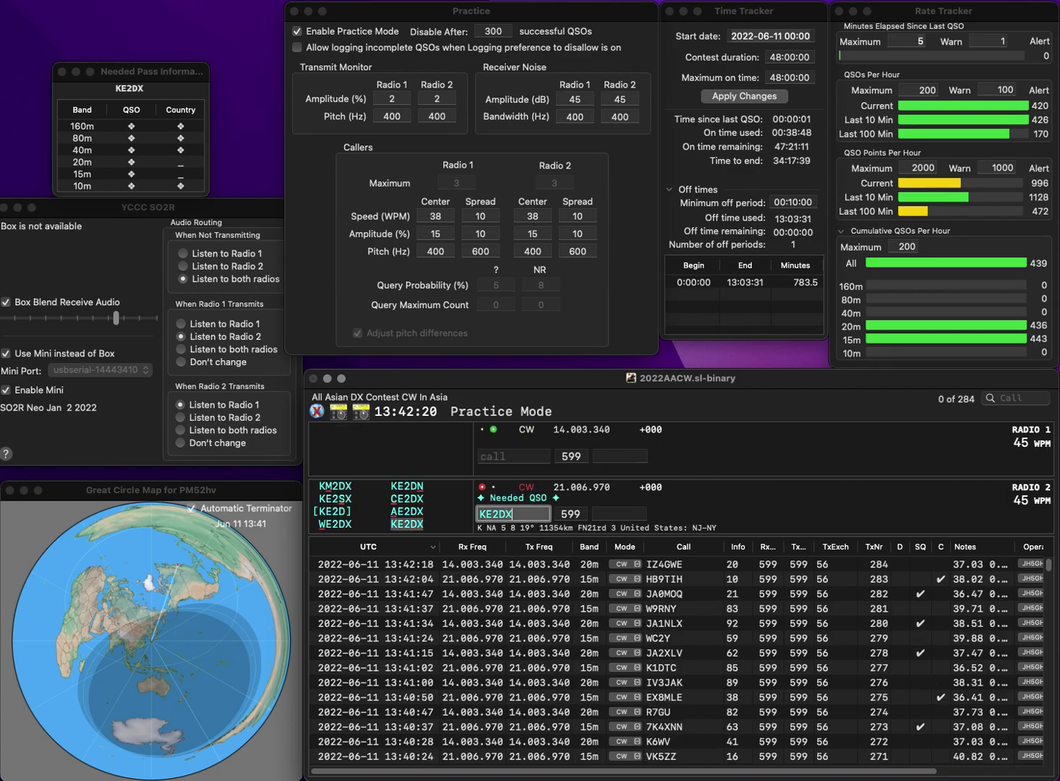
key(Return)
text(NN4Z)
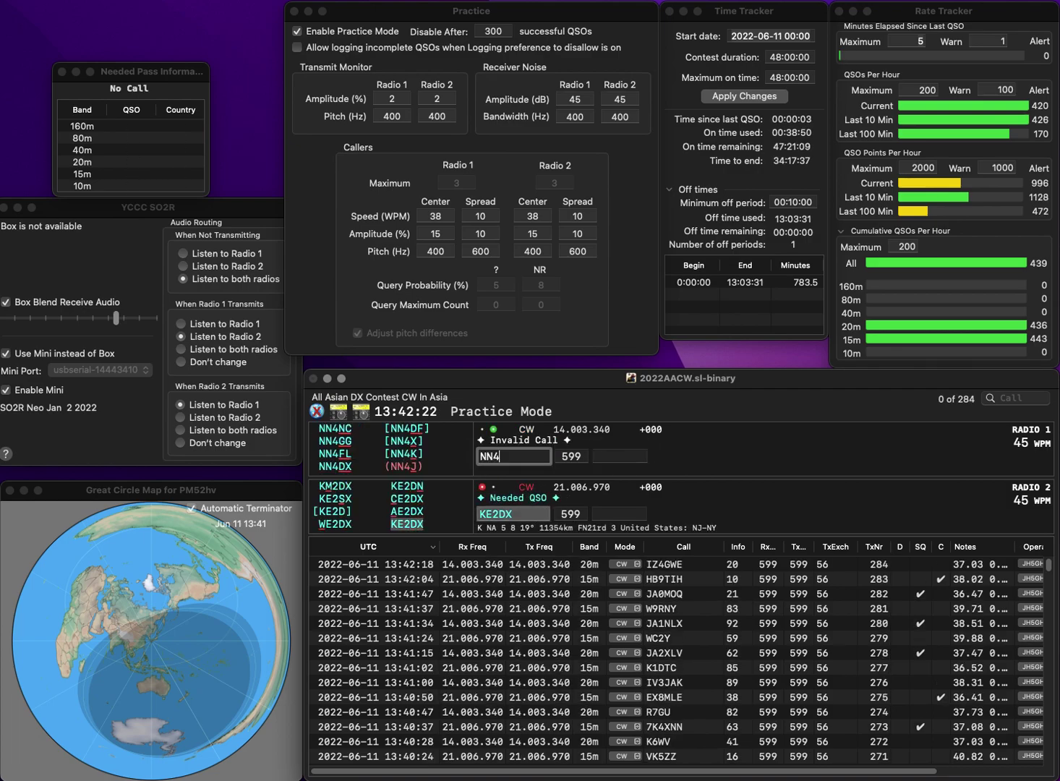
key(BackSpace)
key(BackSpace)
text(5Z)
key(Return)
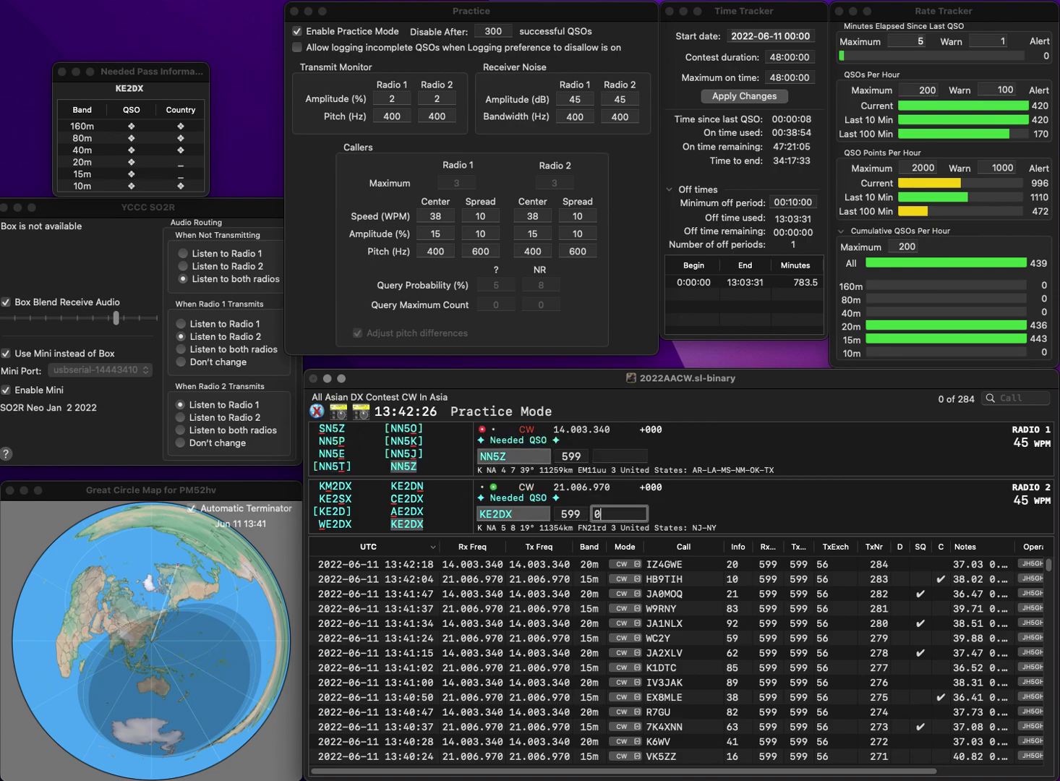
text(07)
key(Return)
text(11)
key(Return)
- Enter and send the call sign RX4HJ on Radio 2 and the call sign KA3EHL on Radio 1
text(R)
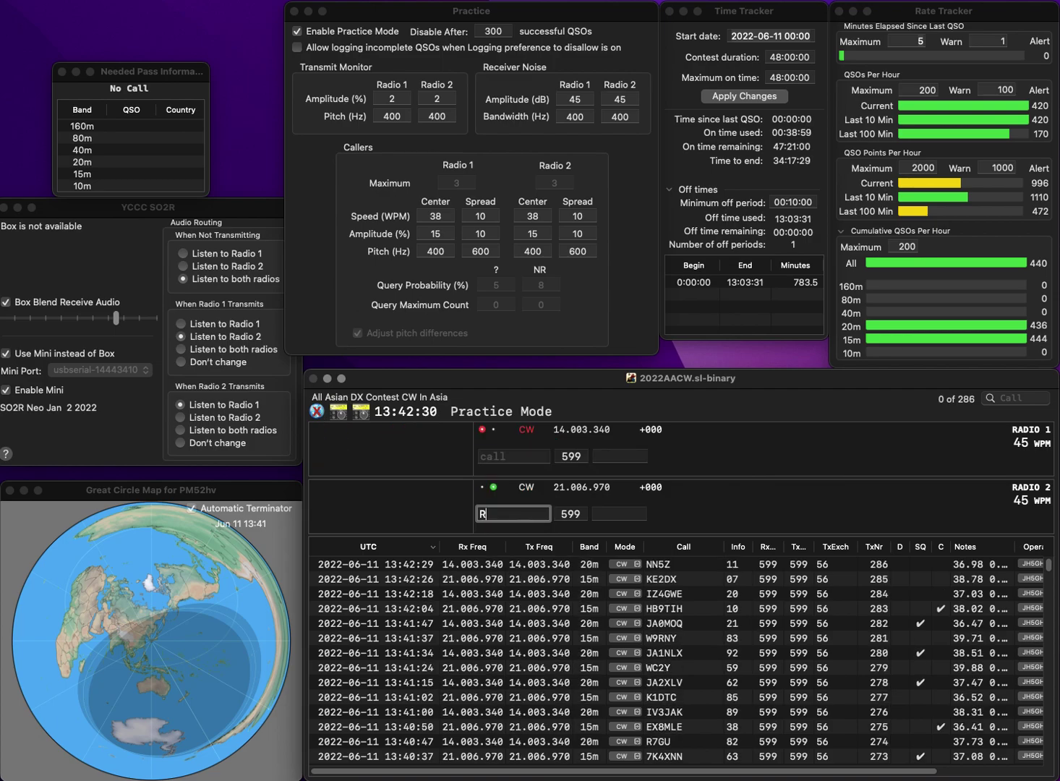
text(X4HJ)
key(Return)
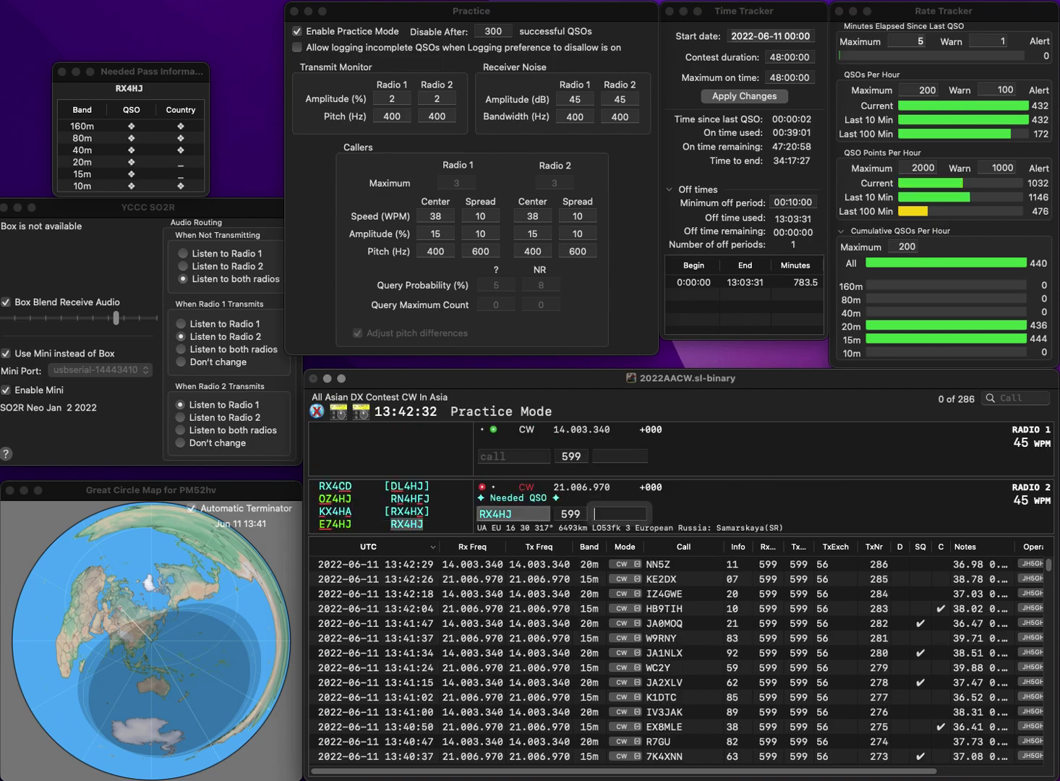
text(KA3EHL)
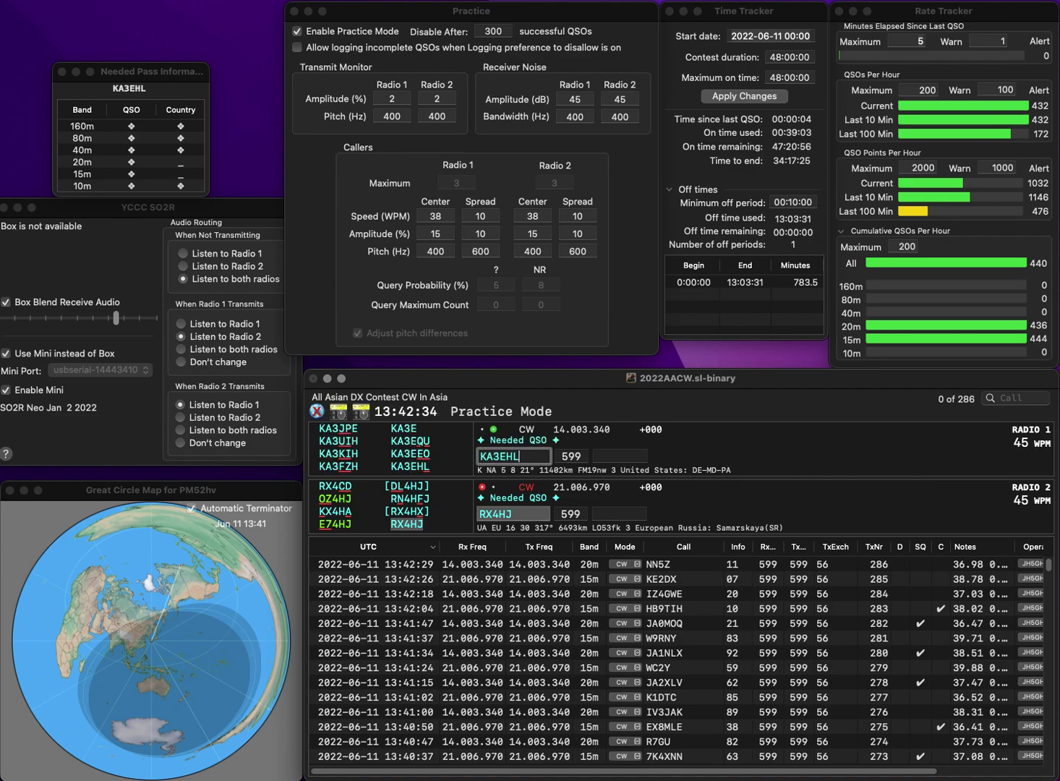
key(Return)
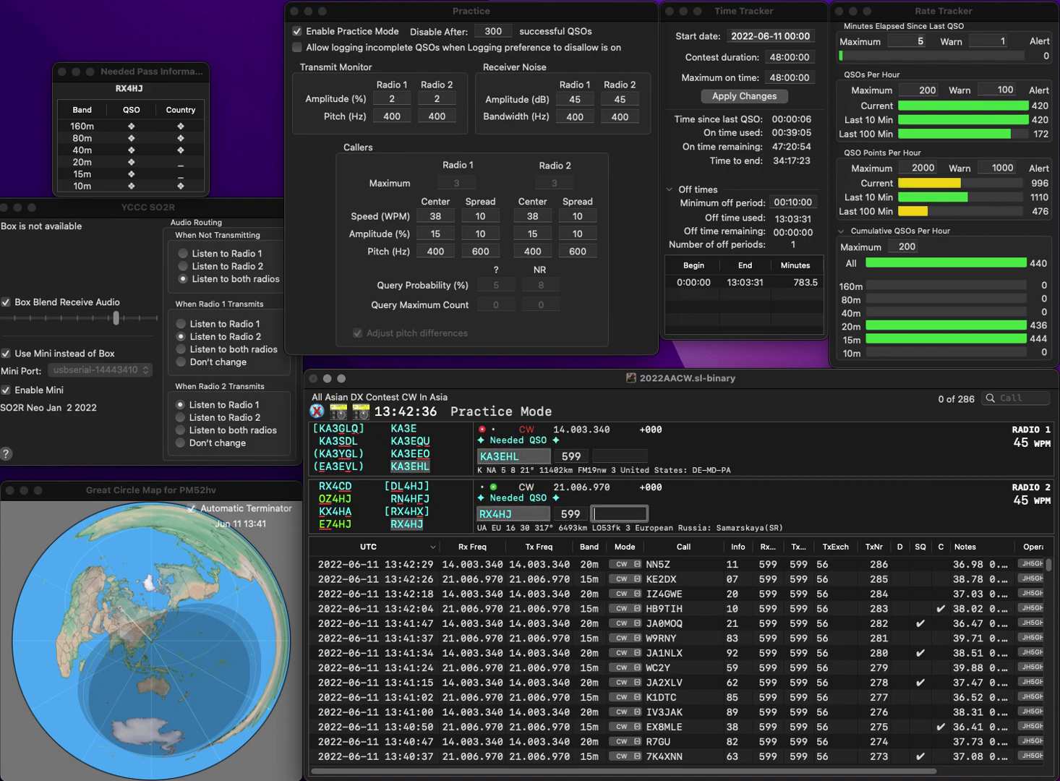
text(72)
key(Return)
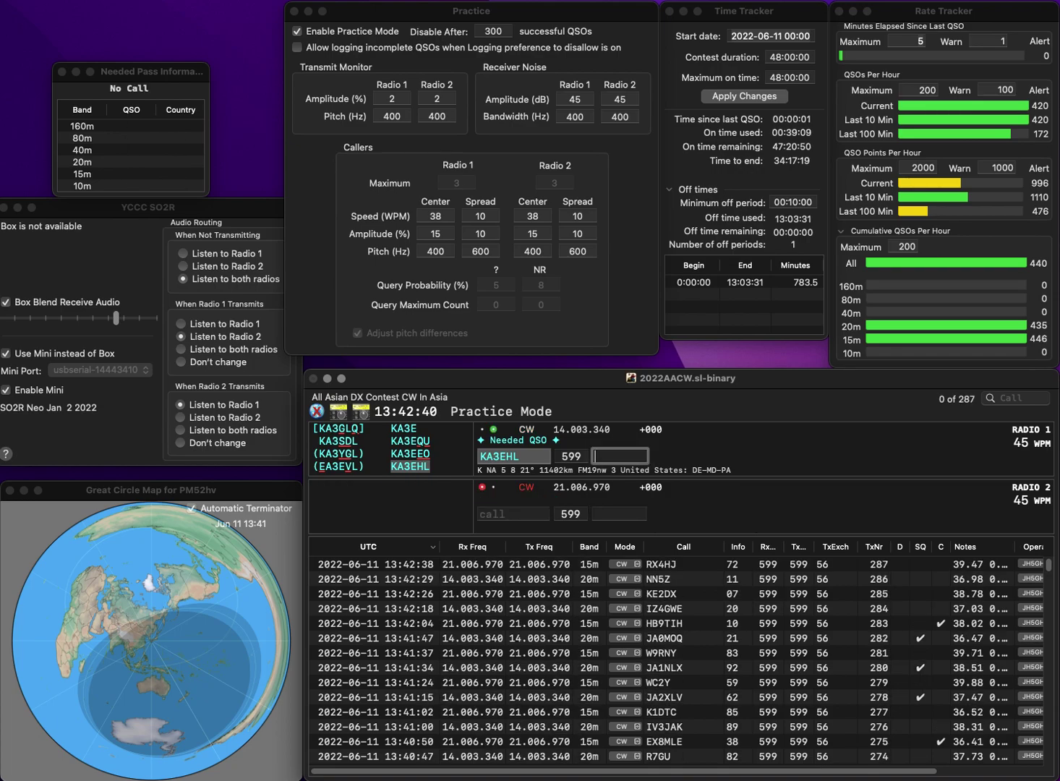
text(32)
key(Return)
- Enter and send the call sign VK2IG on Radio 2 and the call sign F5DM on Radio 1
text(K2IG)
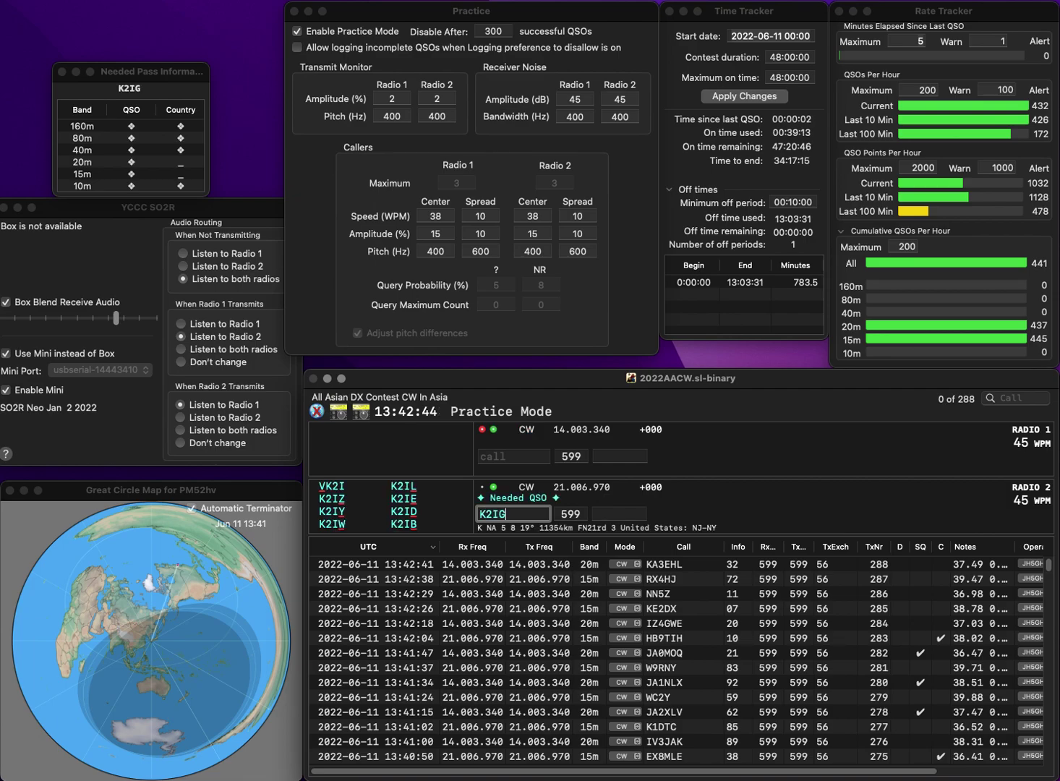
key(Home)
text(V)
key(Return)
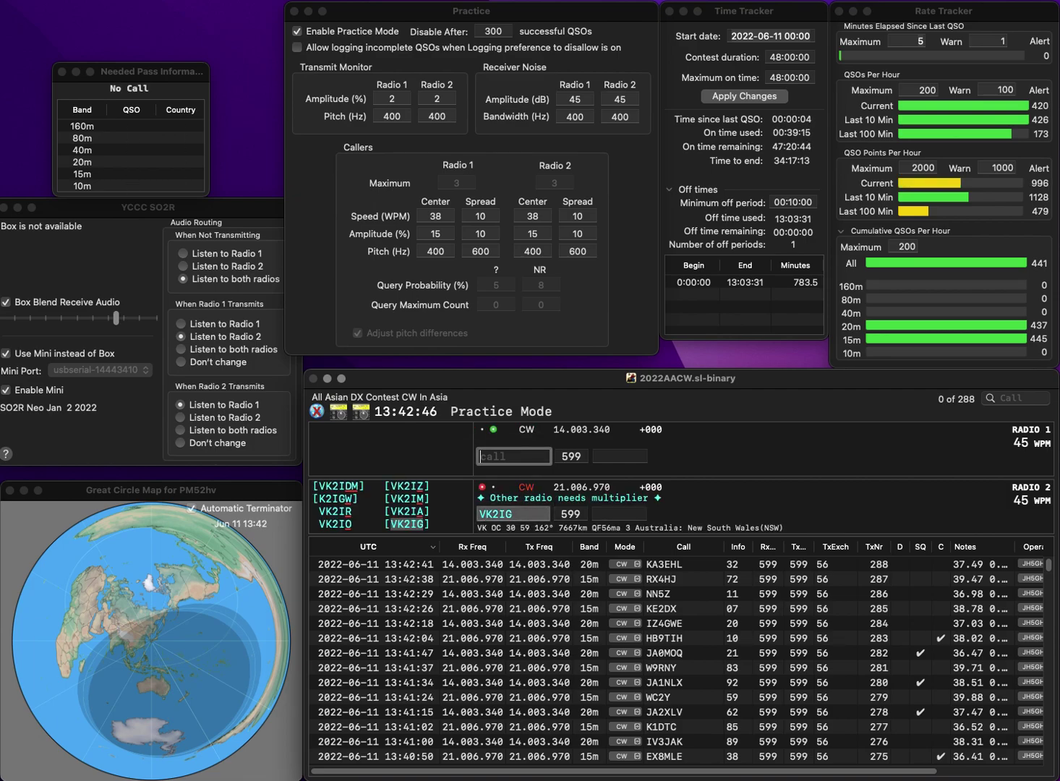
text(F5DM)
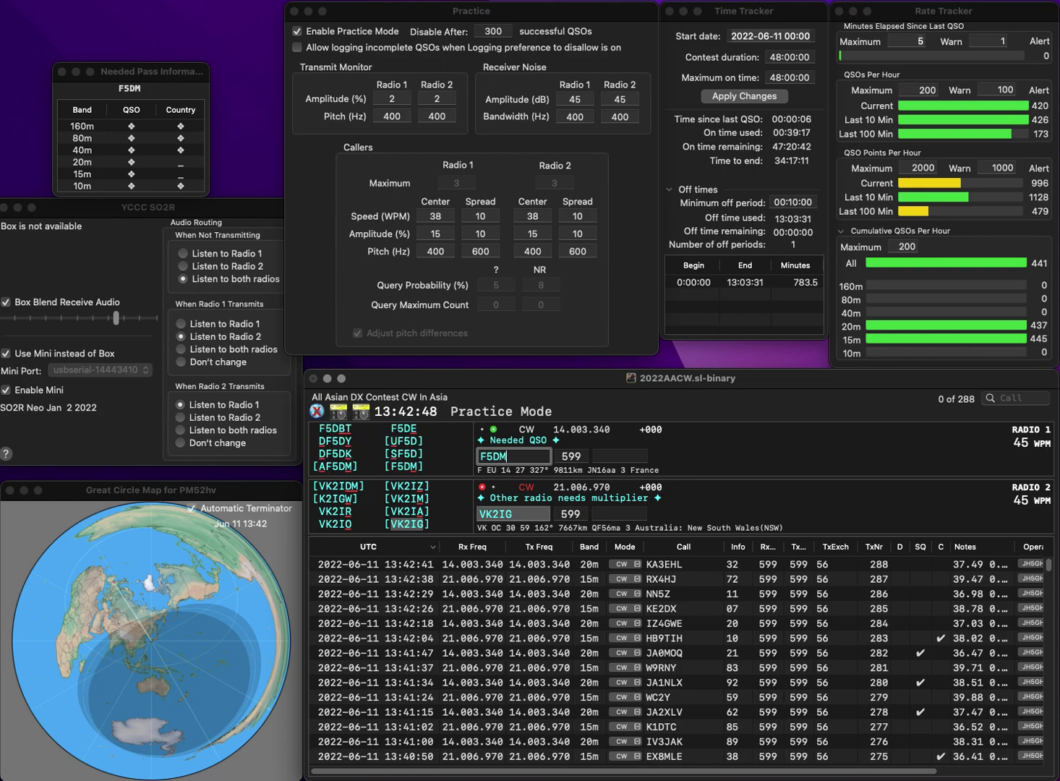
key(Return)
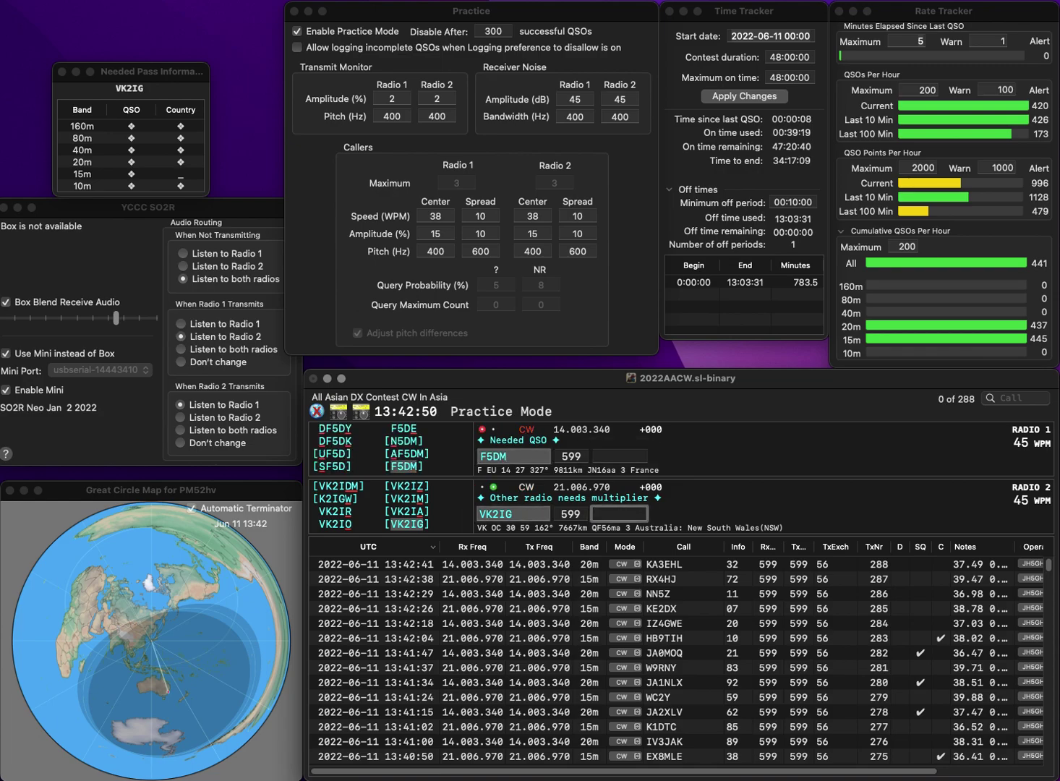
- Log VK2IG with received exchange 85 on Radio 2 and F5DM with received exchange 06 on Radio 1
text(85)
key(Return)
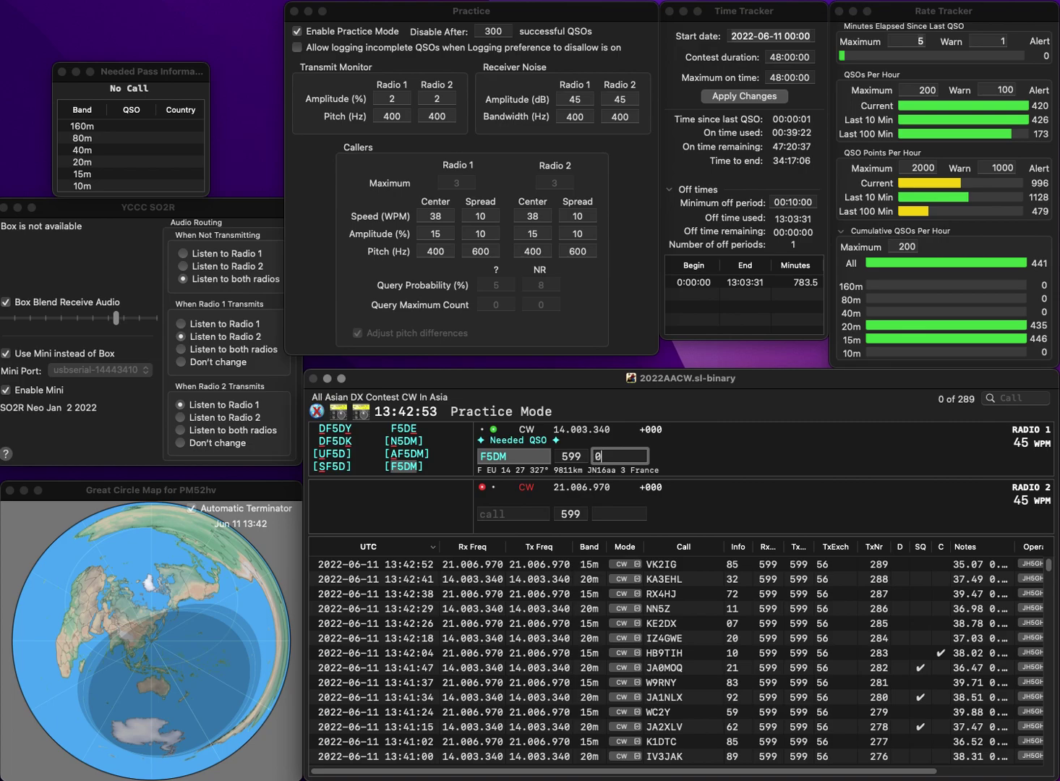
text(06)
key(Return)
text(K)
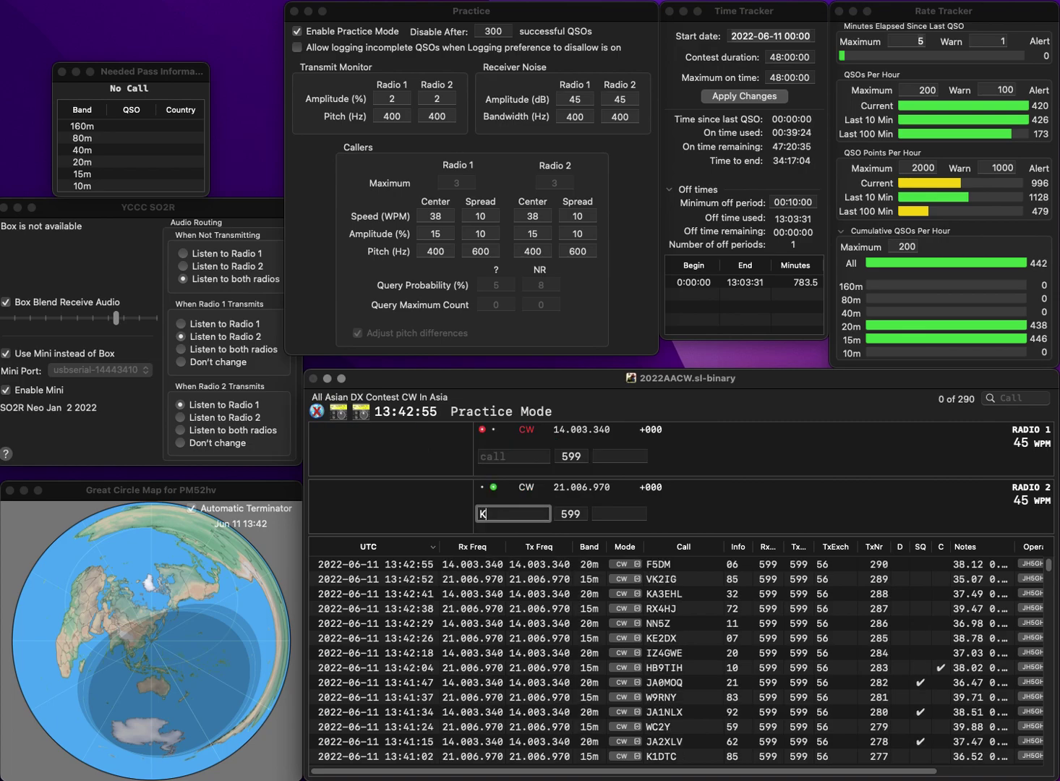
text(7MDH)
key(Return)
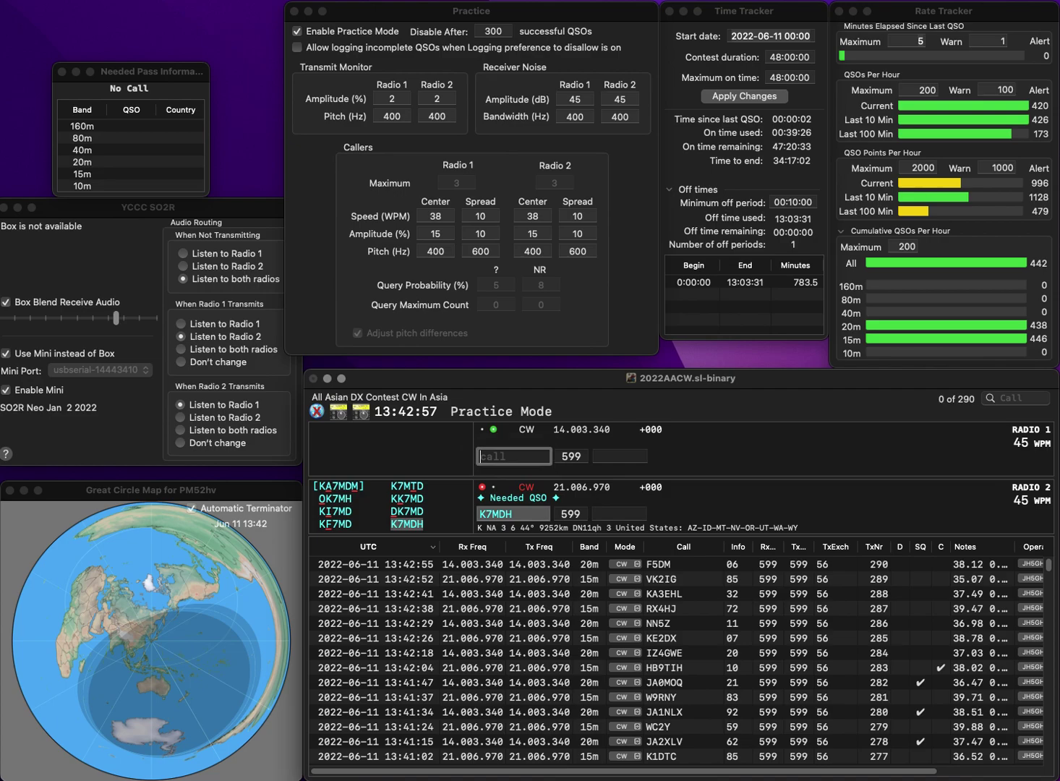
text(ERAN)
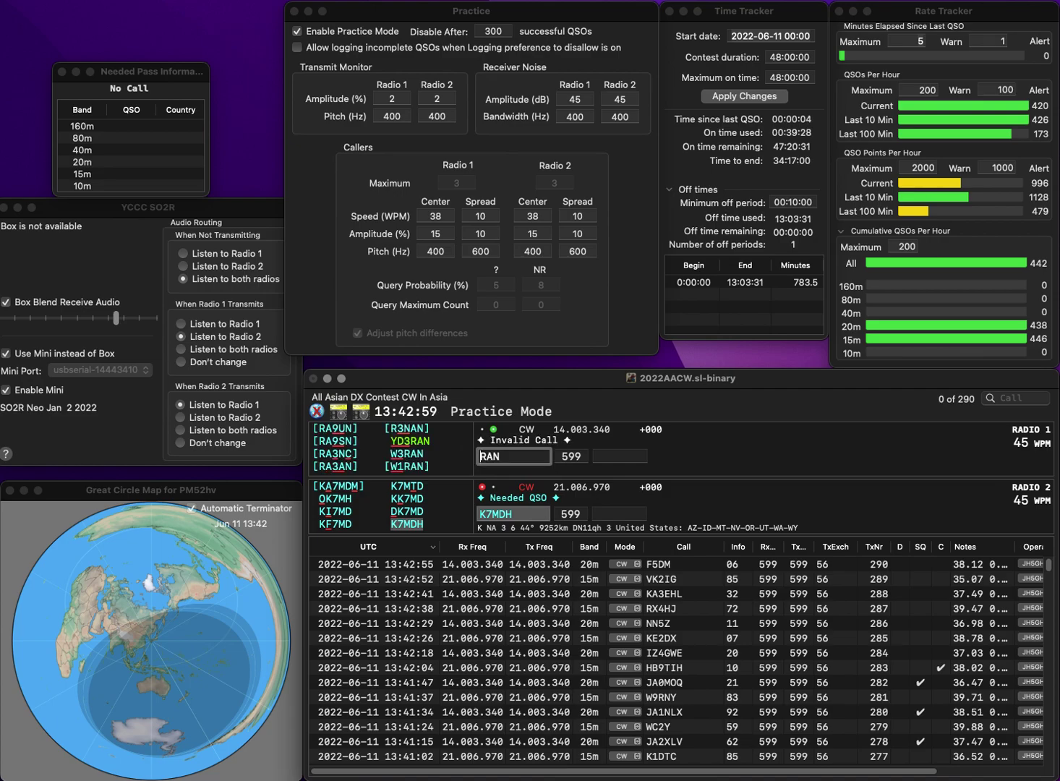
key(BackSpace)
text(W3)
key(Return)
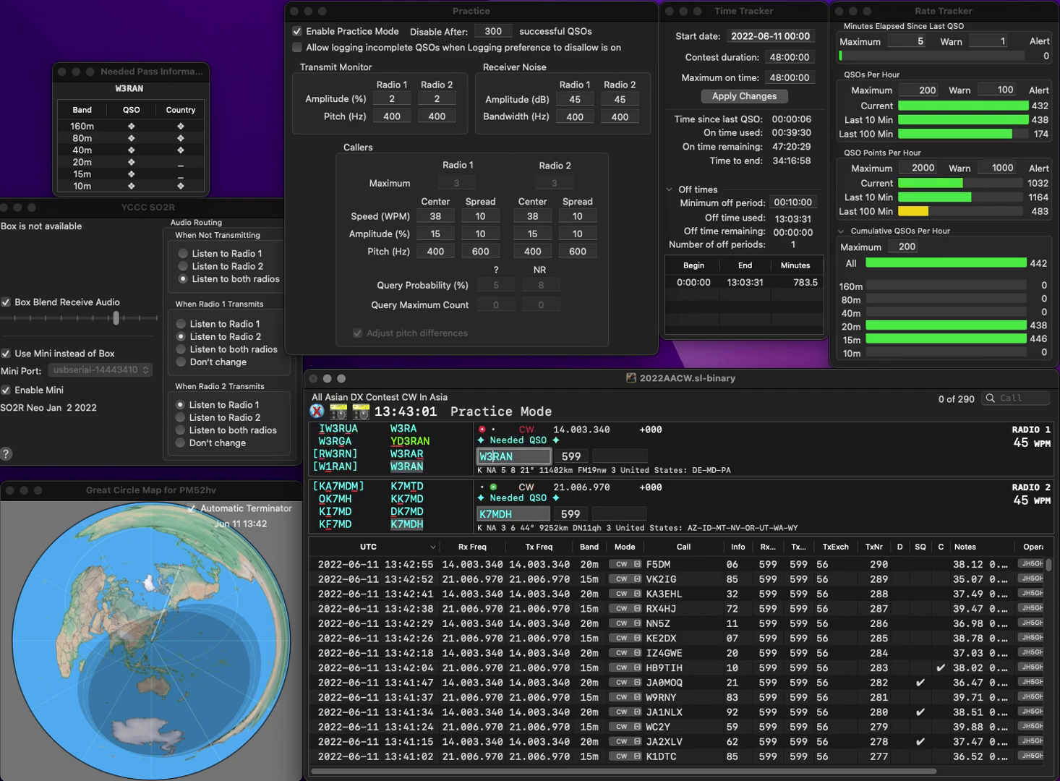
text(93)
key(Return)
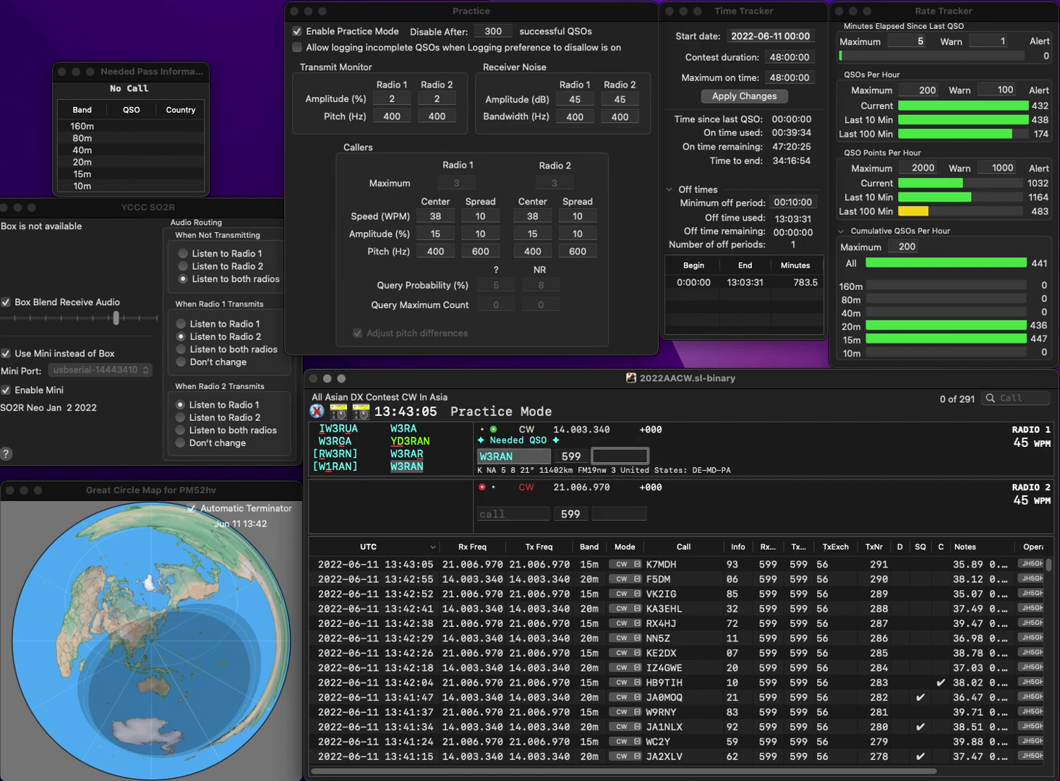
text(17)
key(Return)
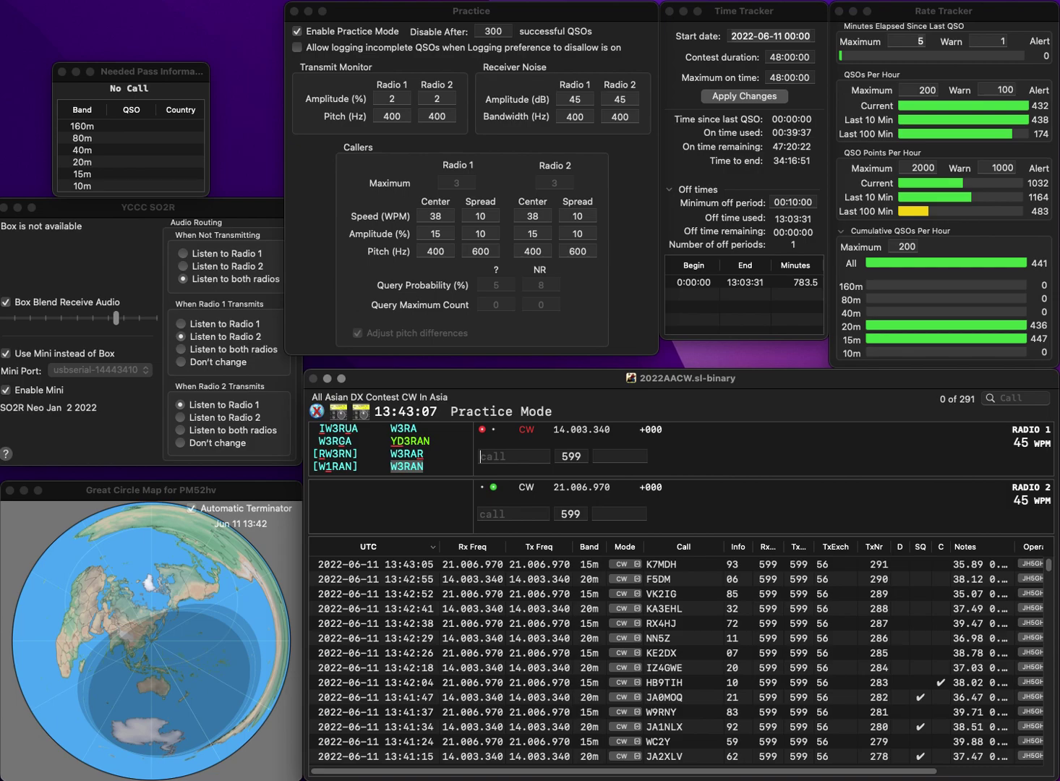
text(EW1OW)
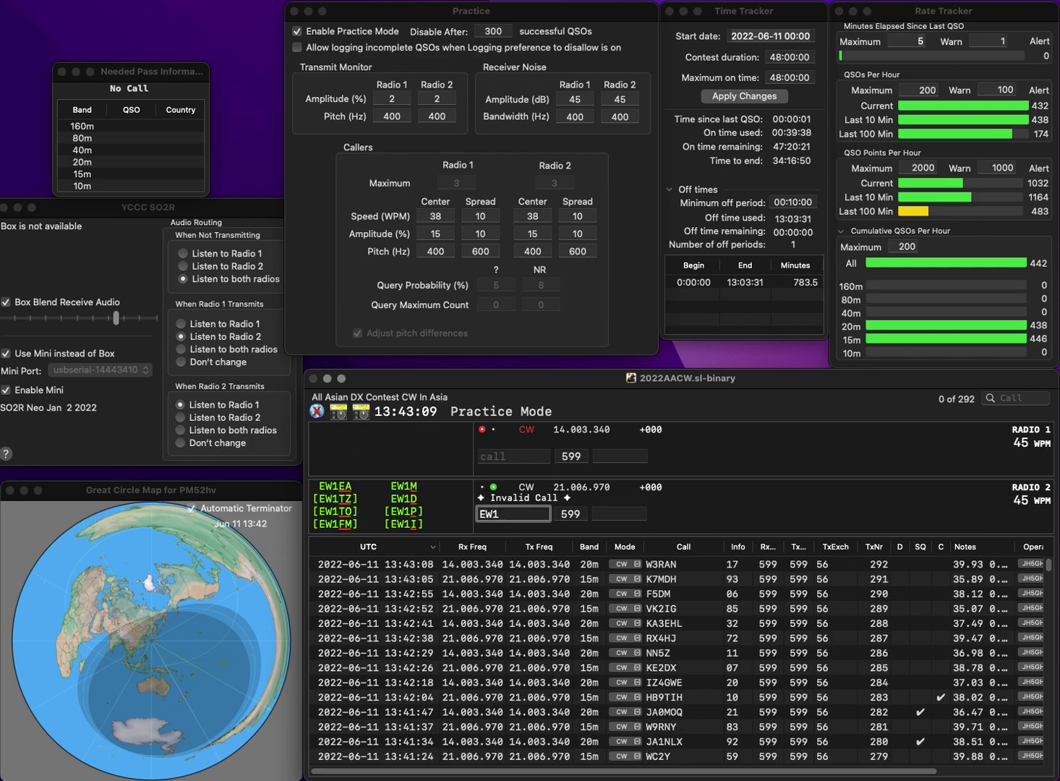
key(Return)
text(GIMDB2)
key(Return)
- Log EW1OW with received exchange 46 on Radio 2 and GB2IMD with received exchange 96 on Radio 1
text(4)
key(Return)
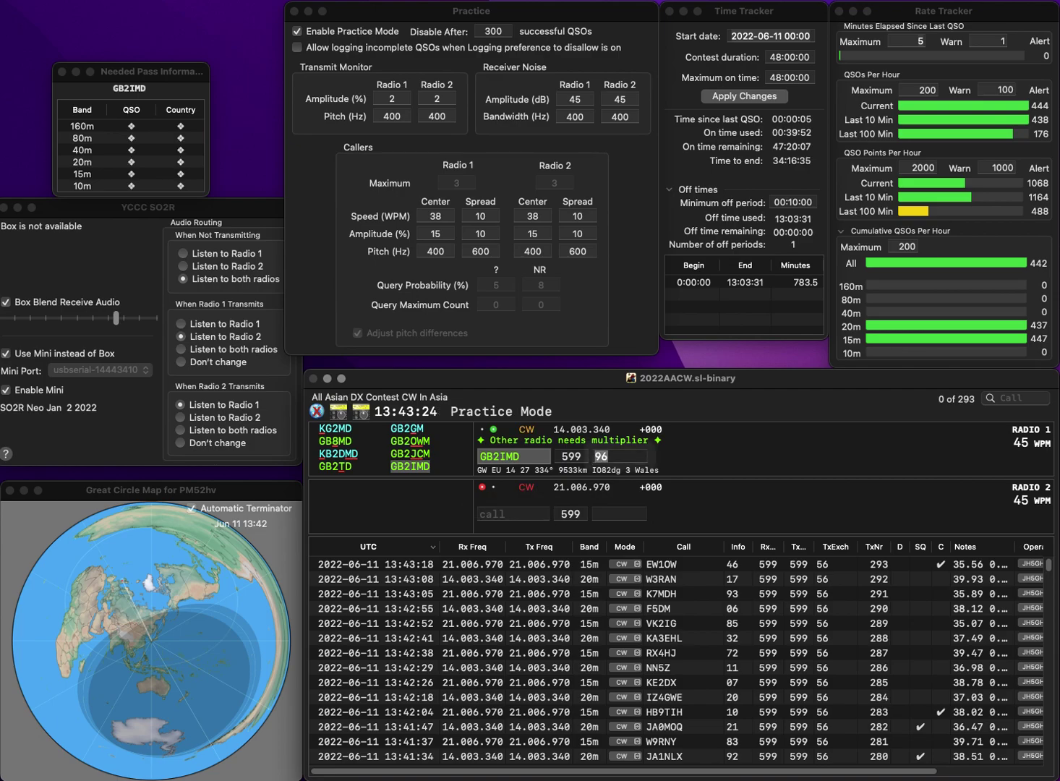
key(Return)
text(H4)
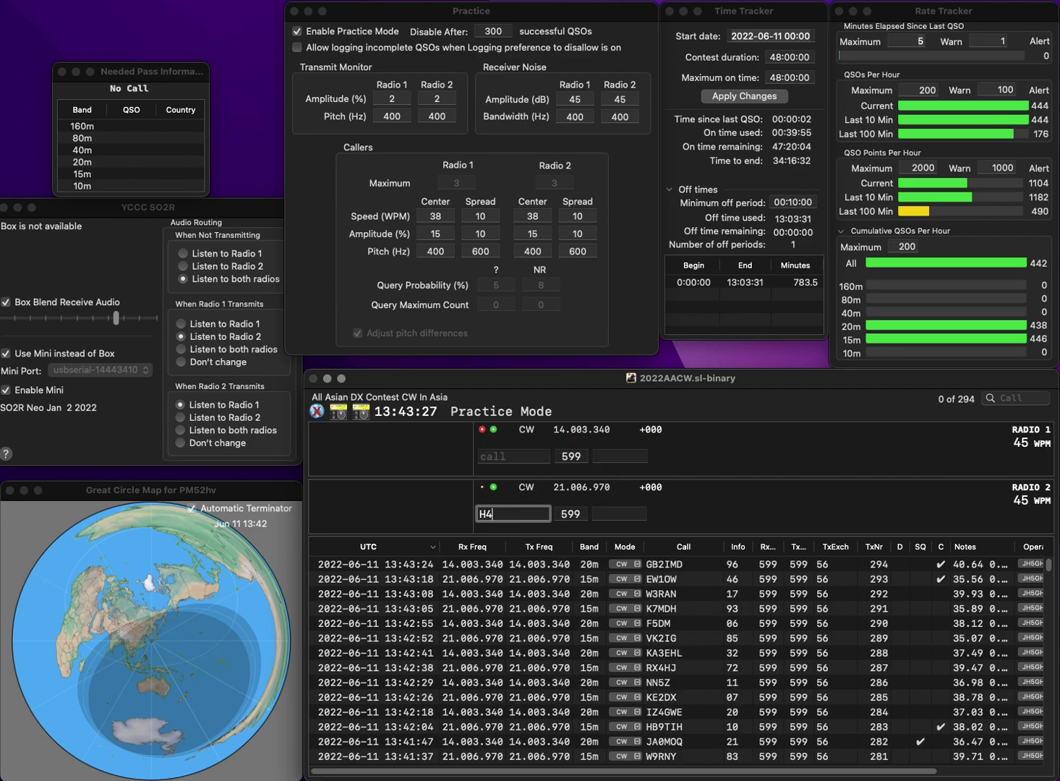
key(Return)
text(A)
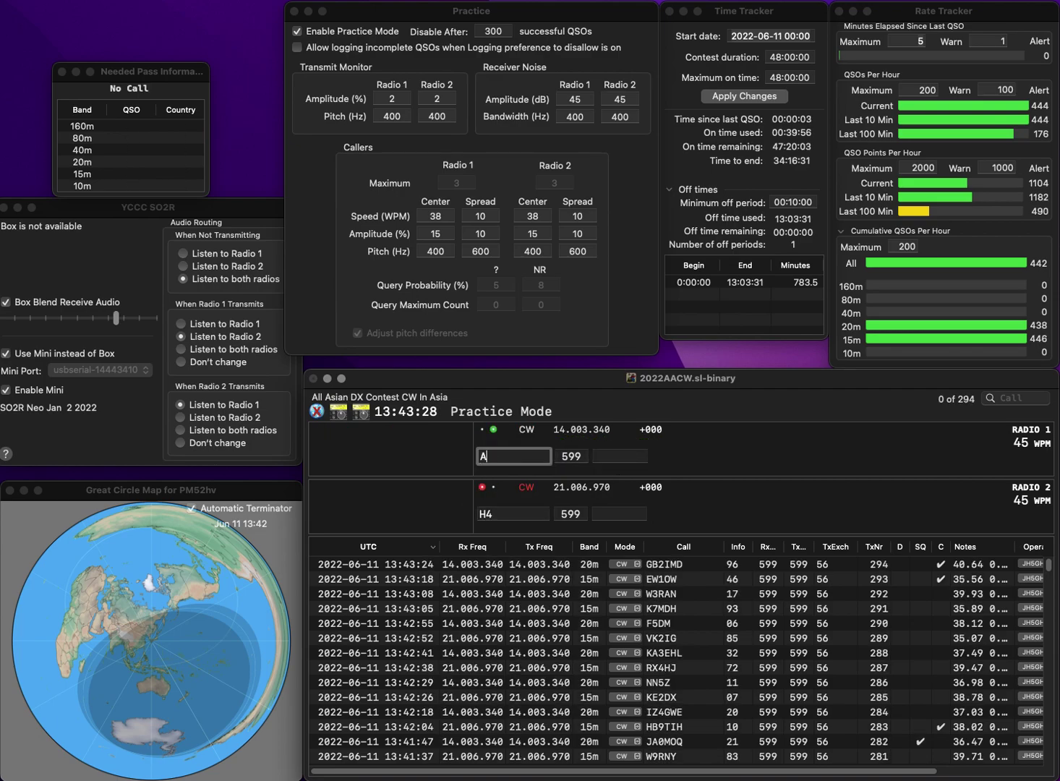
key(BackSpace)
text(G0WWD)
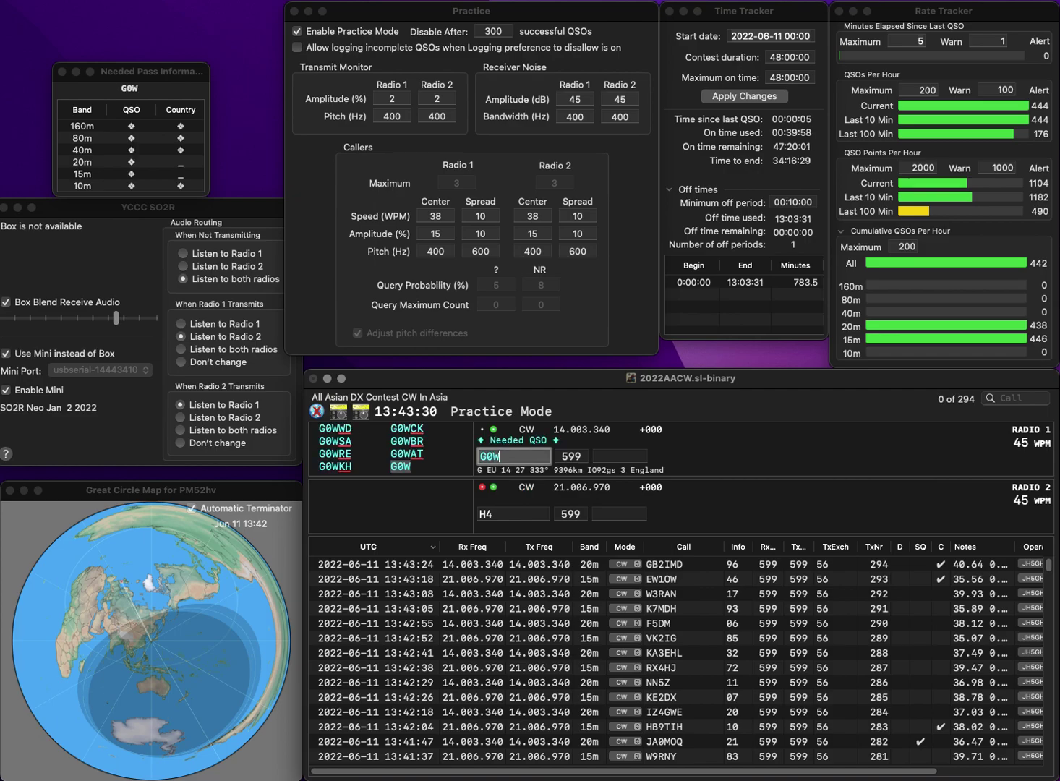
key(backslash)
key(backslash)
key(Return)
key(backslash)
key(BackSpace)
key(BackSpace)
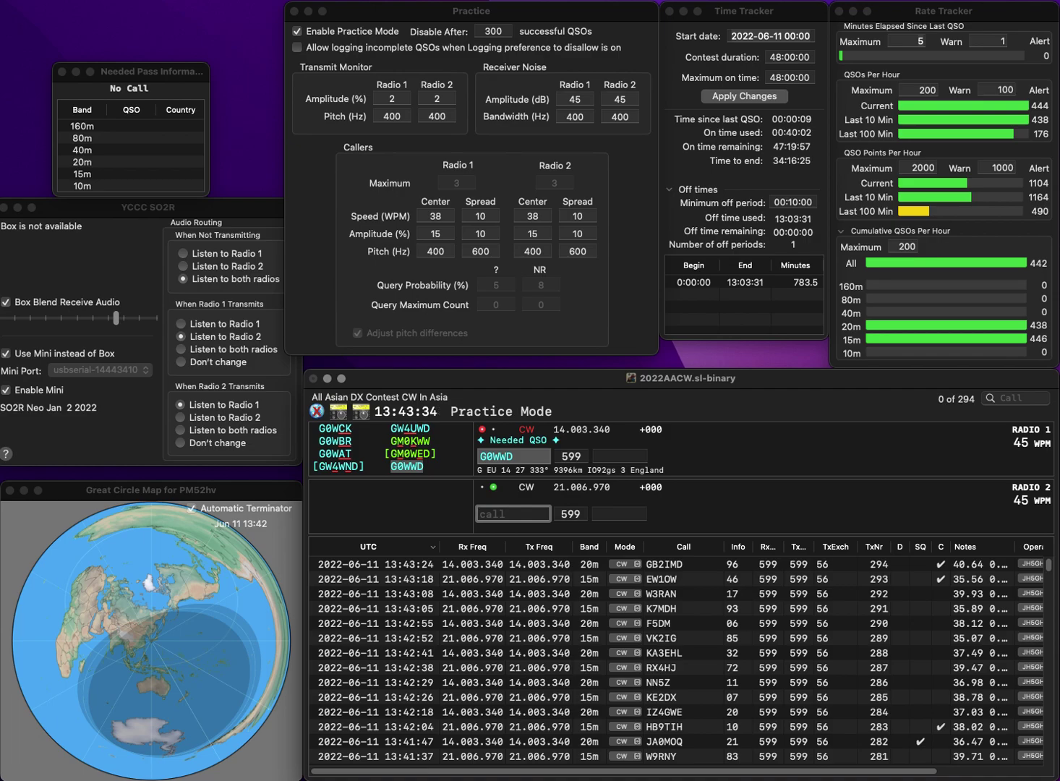
- Enter and send the call sign 5B4KH on Radio 2
text(4KH)
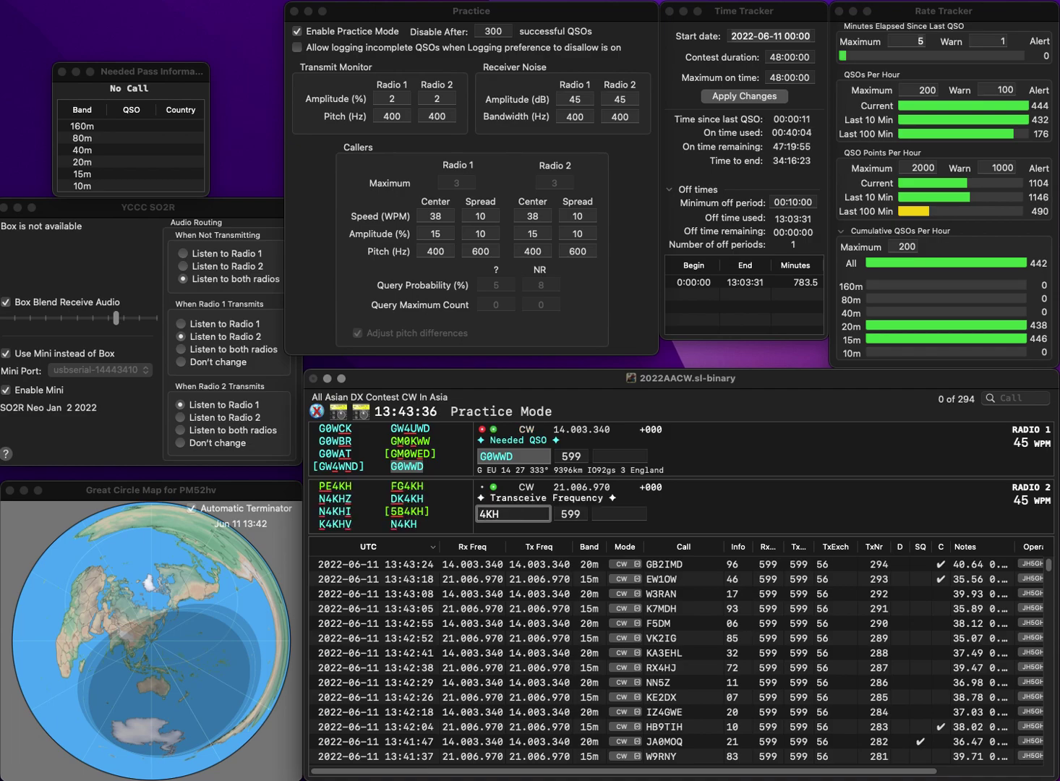
text(5B)
key(Return)
- Log G0WWD with received exchange 77 on Radio 1 and 5B4KH with received exchange 09 on Radio 2
text(77)
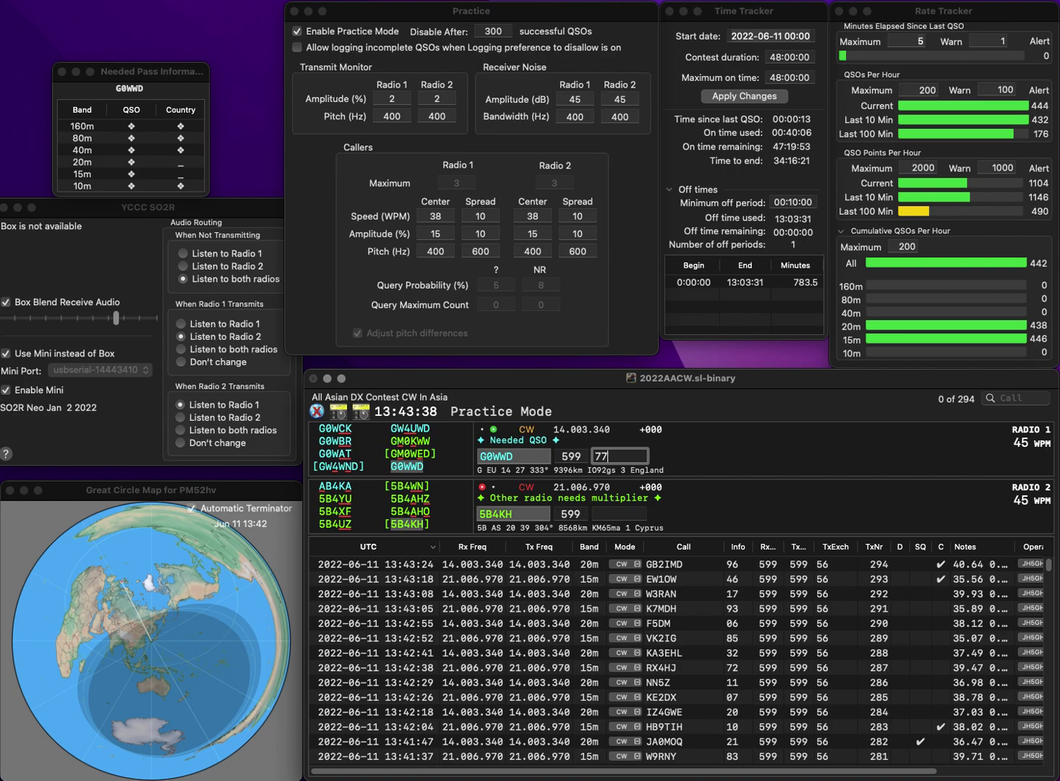
key(Down)
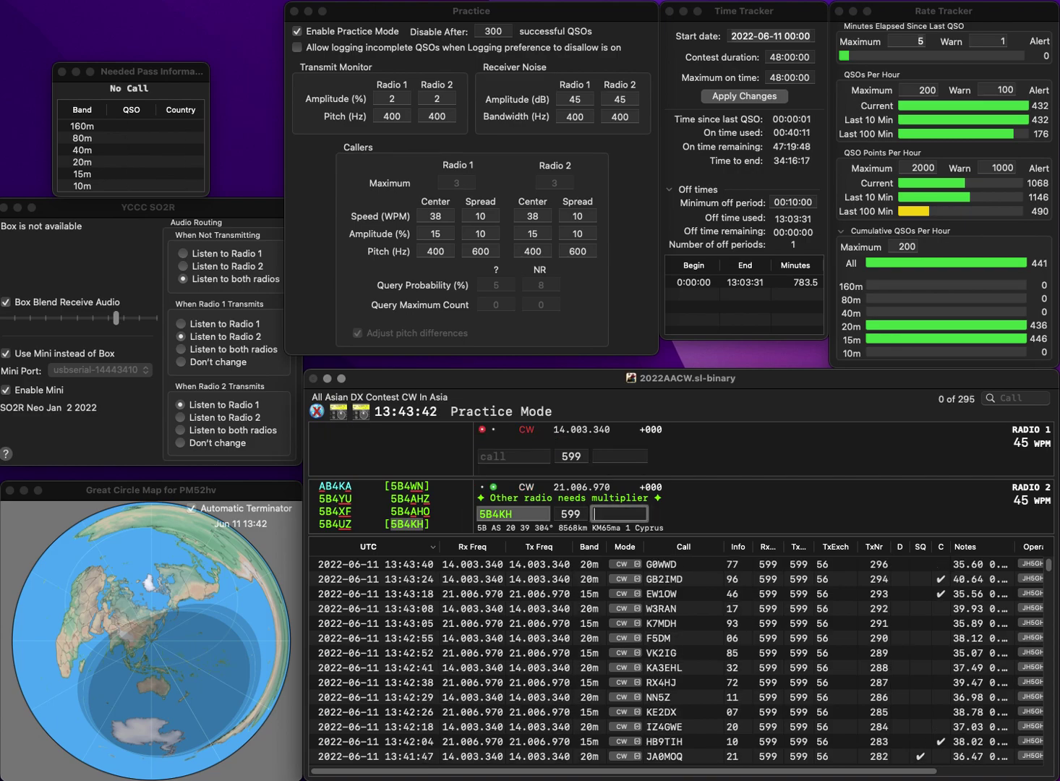
text(09)
key(Return)
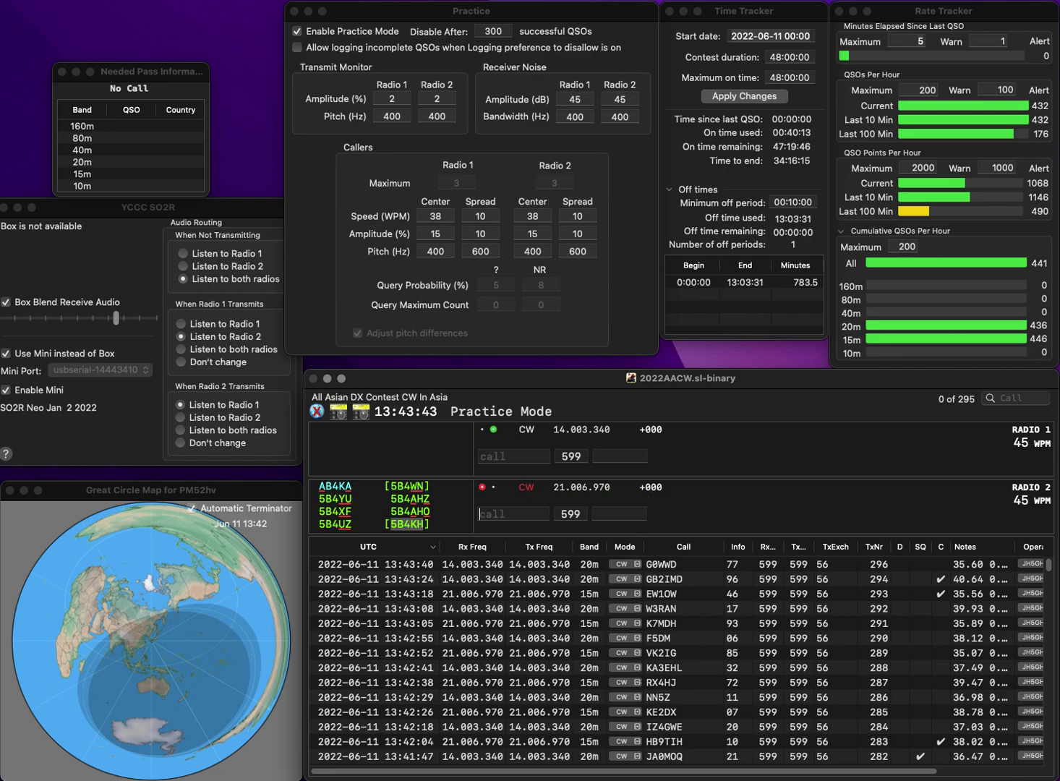
- Enter the partial call signs WRFB on Radio 2 and NLA on Radio 1
text(UGL)
key(Return)
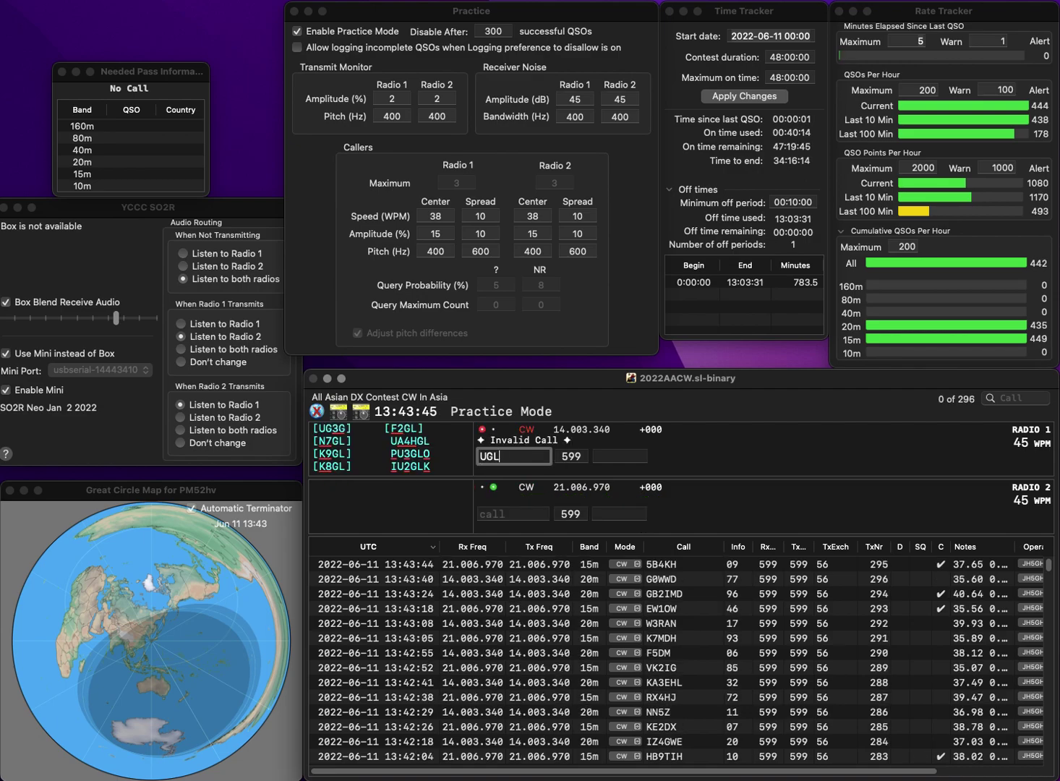
text(WRFB)
key(Return)
key(BackSpace)
key(BackSpace)
text(NLA)
key(Left)
key(Left)
key(Left)
key(BackSpace)
key(Return)
text(B7)
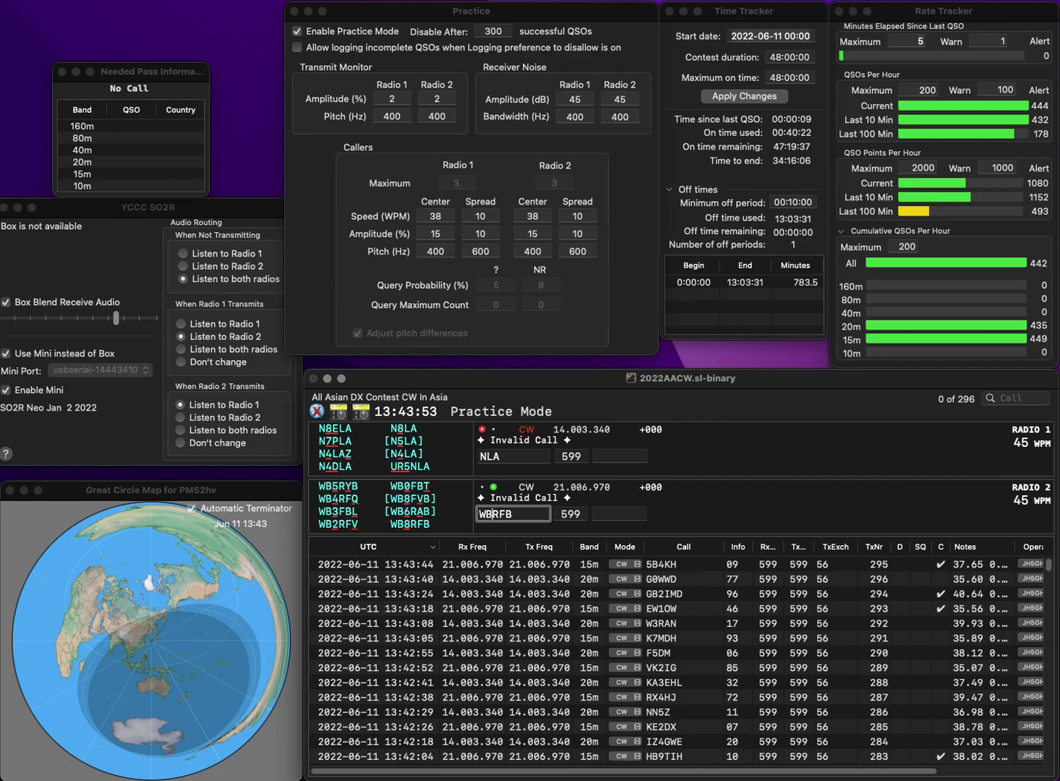
key(Delete)
text(L)
key(Return)
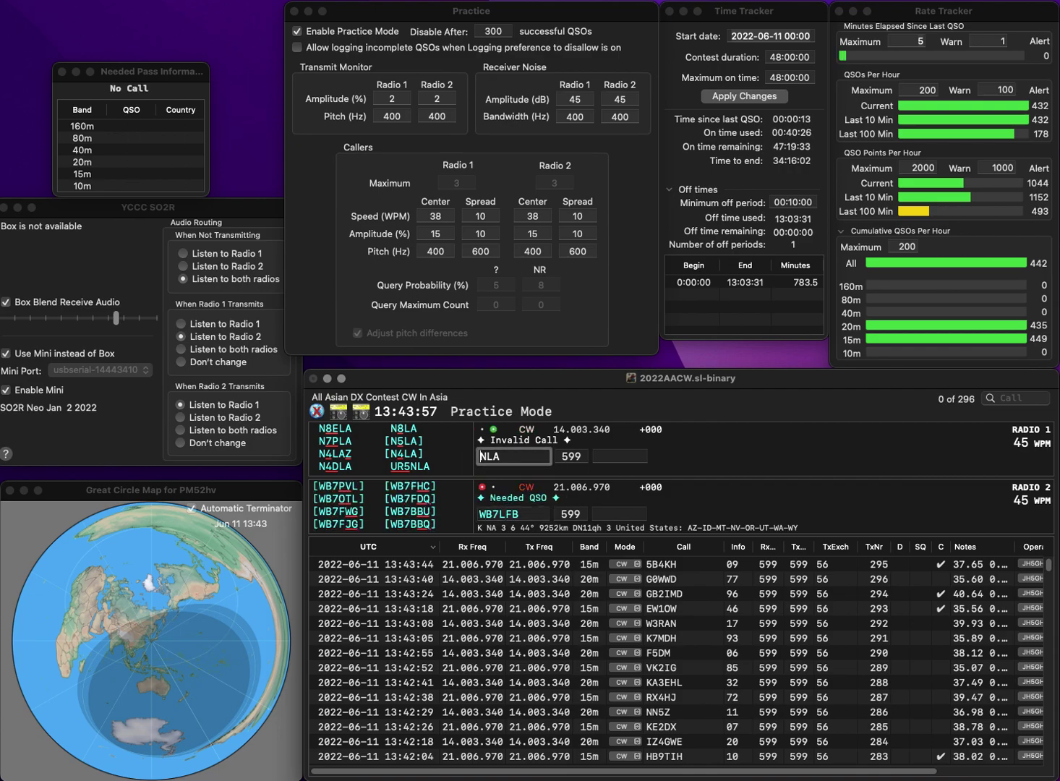
text(UR5)
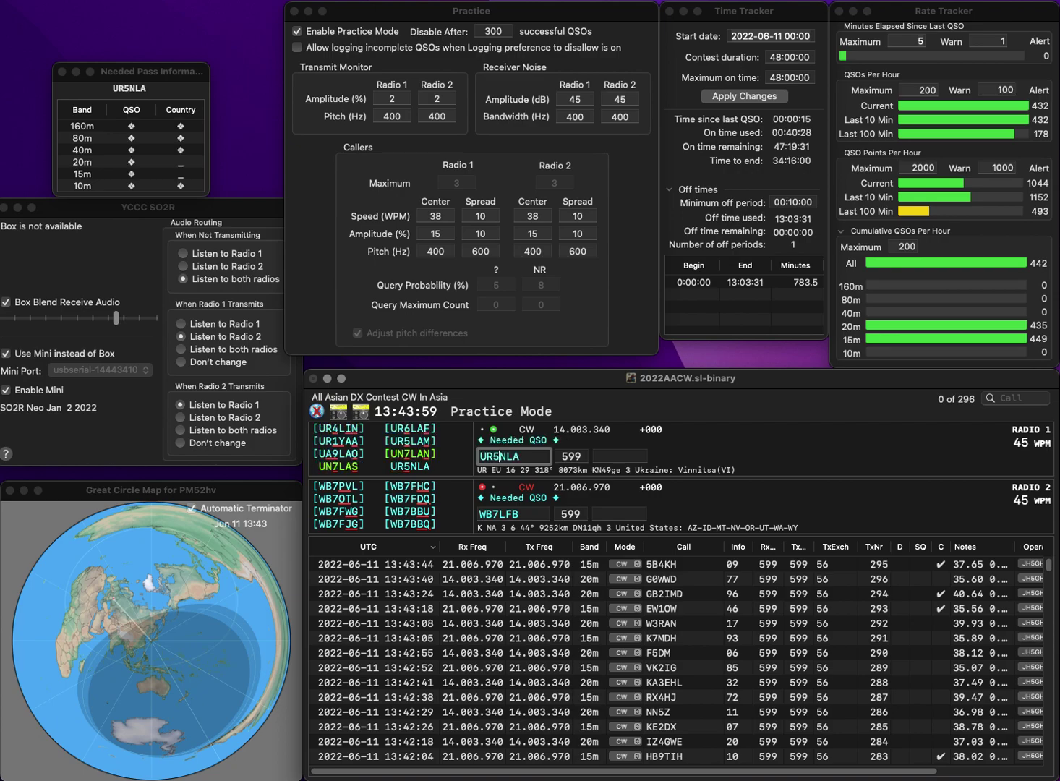
key(Return)
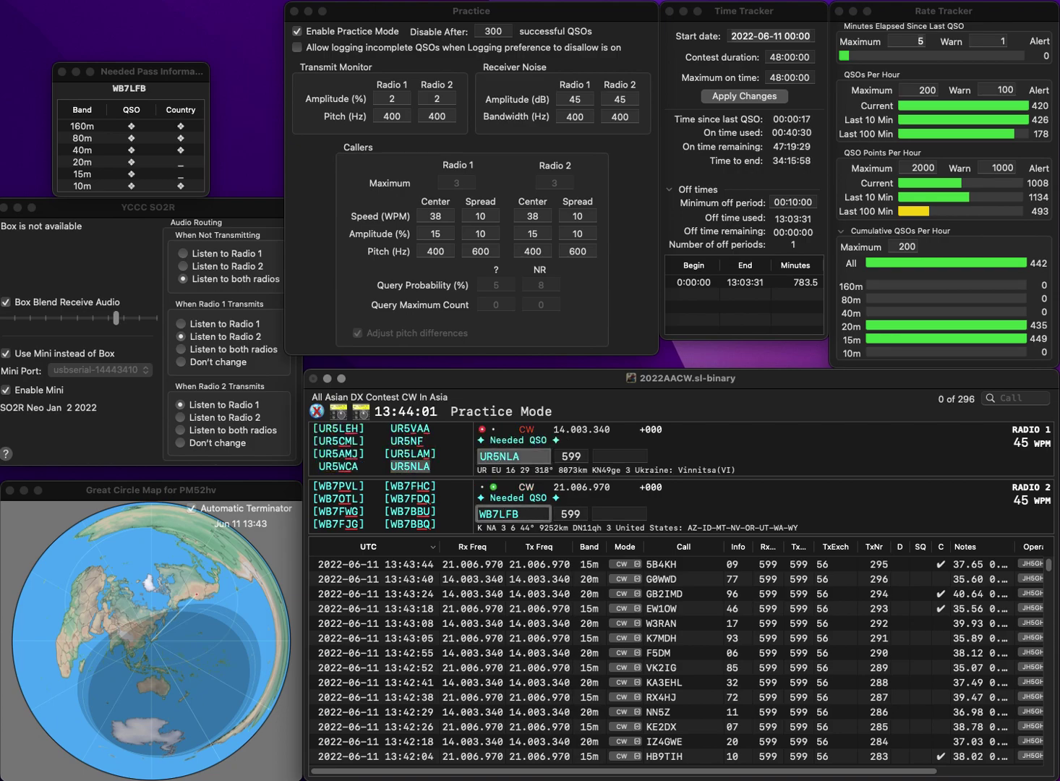
key(Left)
key(BackSpace)
text(8)
key(BackSpace)
text(R)
key(Return)
key(Return)
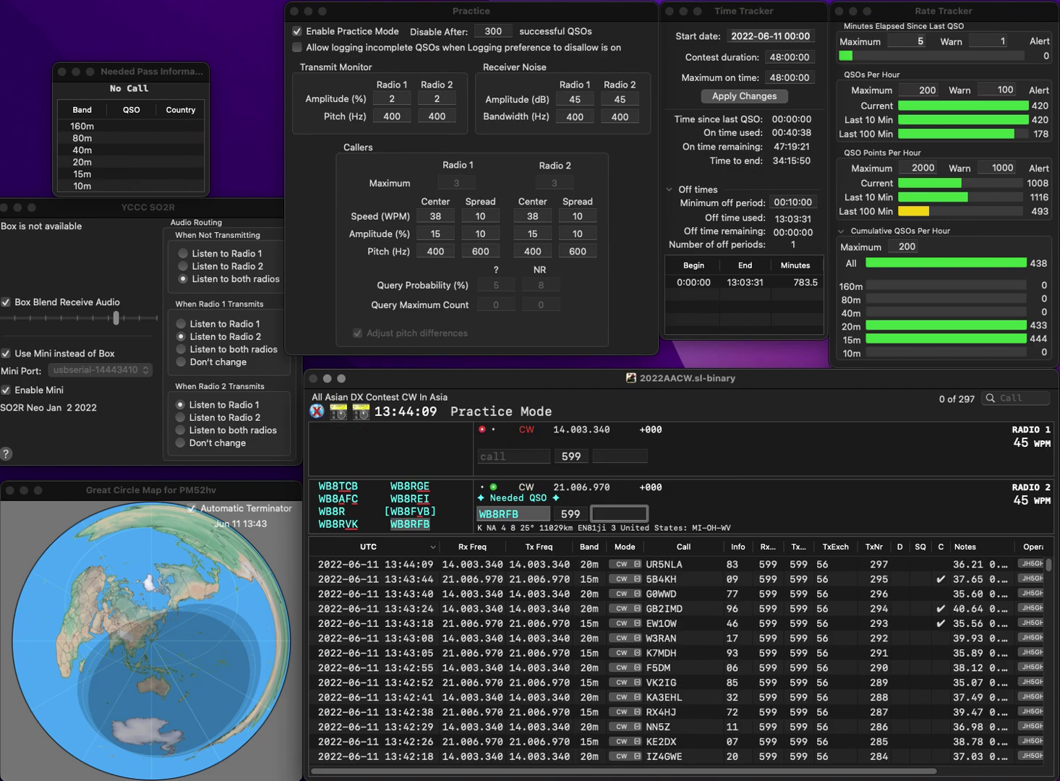
text(34)
key(Return)
- Enter and send the call sign YU4MLL on Radio 1
text(4M)
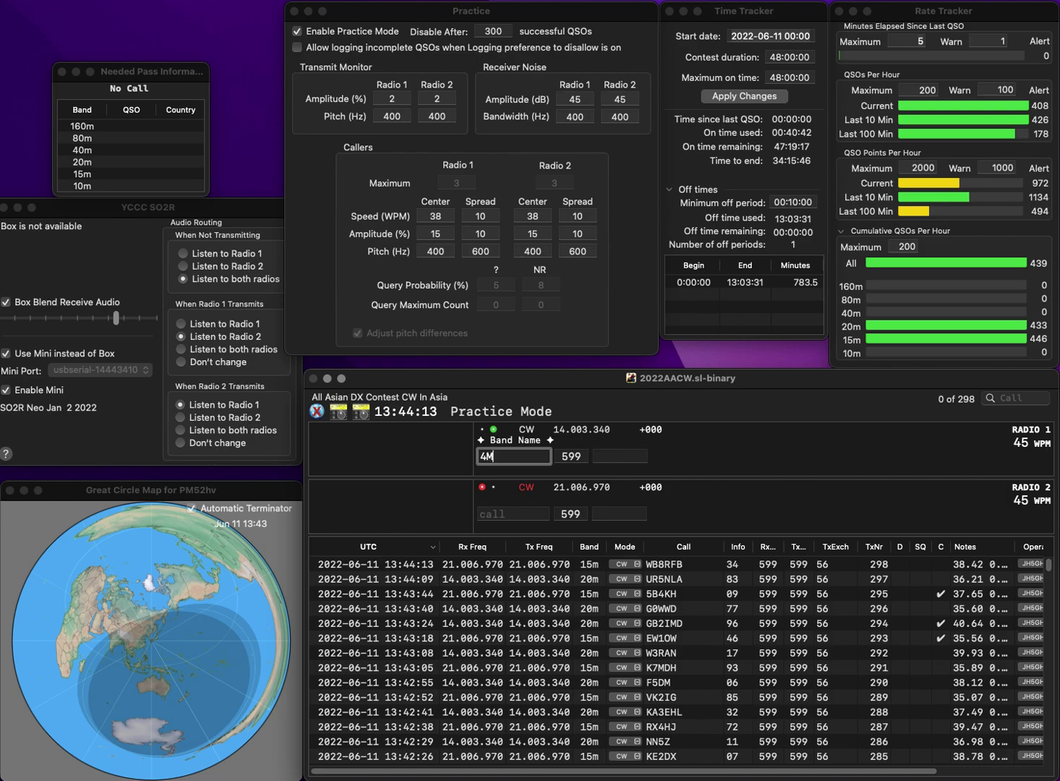
text(LL)
key(Home)
text(Y)
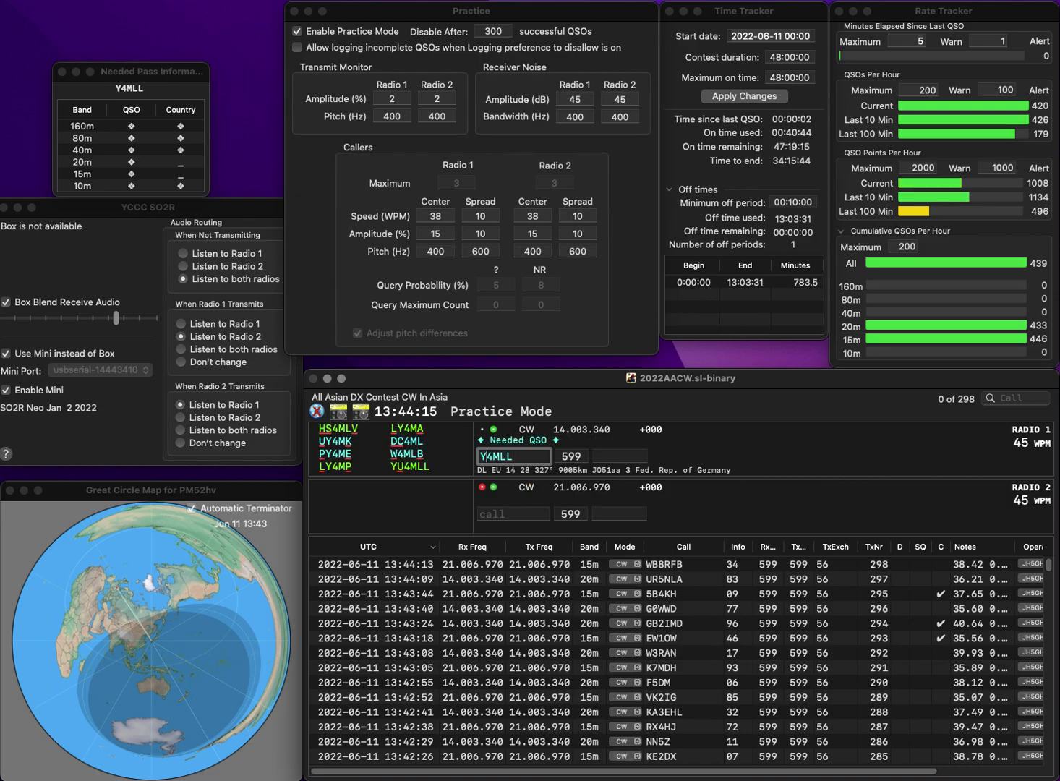
text(U)
key(Return)
- Enter and send the call sign DK9M on Radio 2
text(9M)
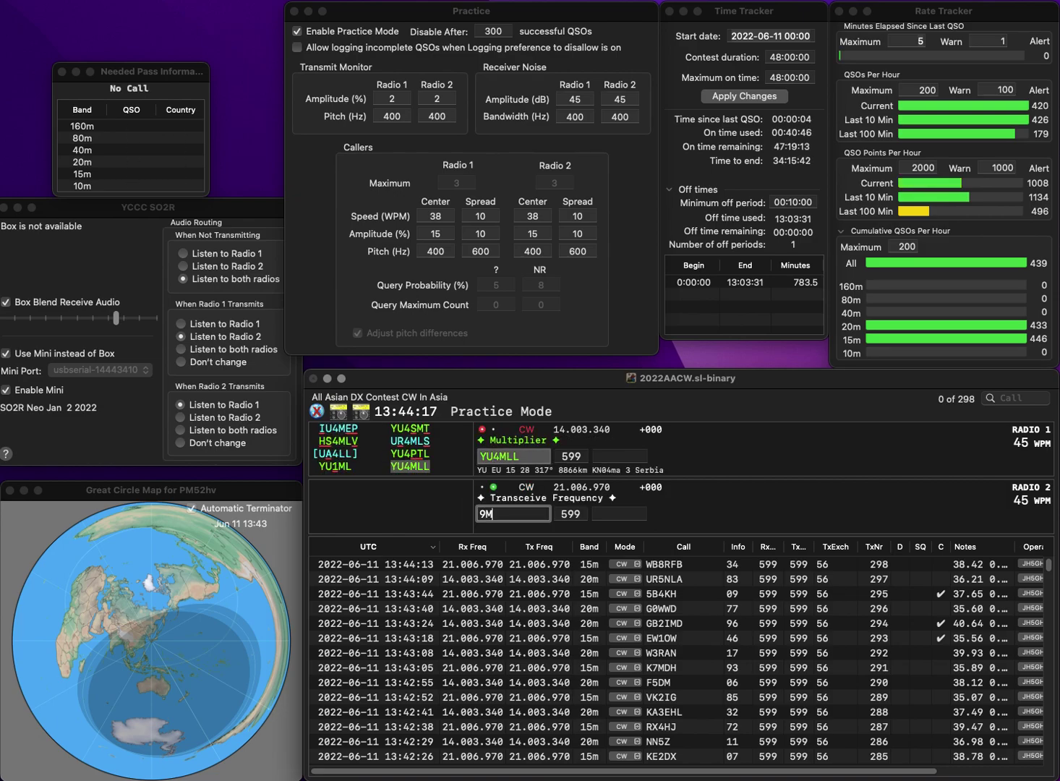
key(Home)
text(DK)
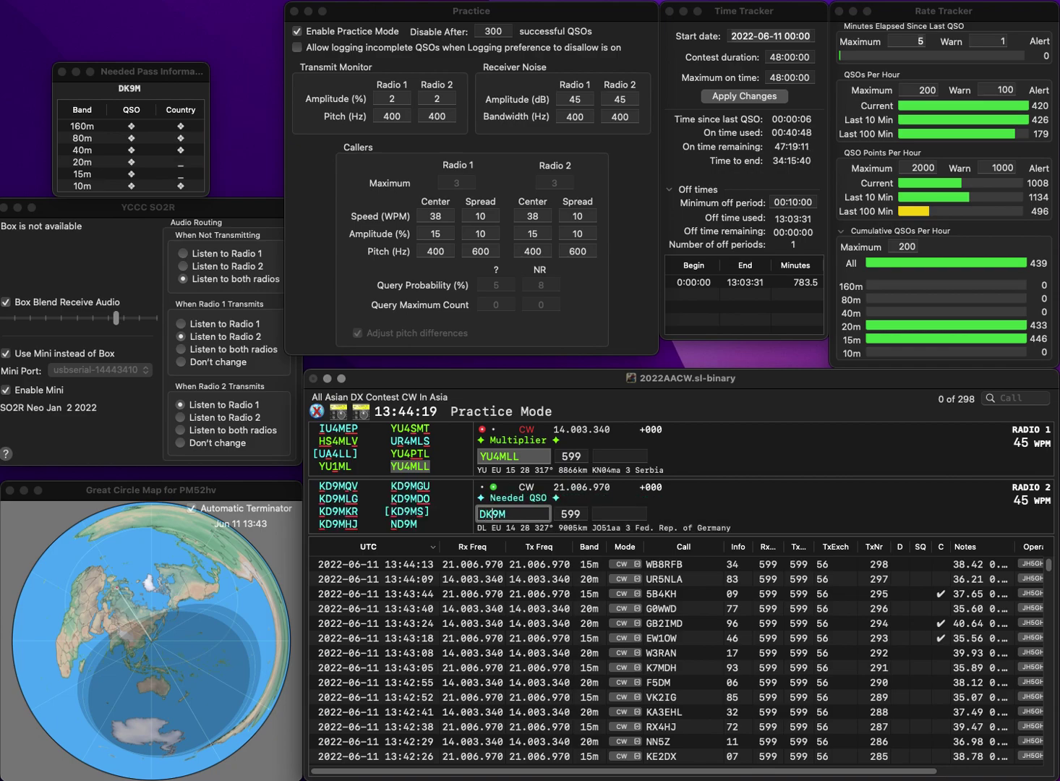
key(Return)
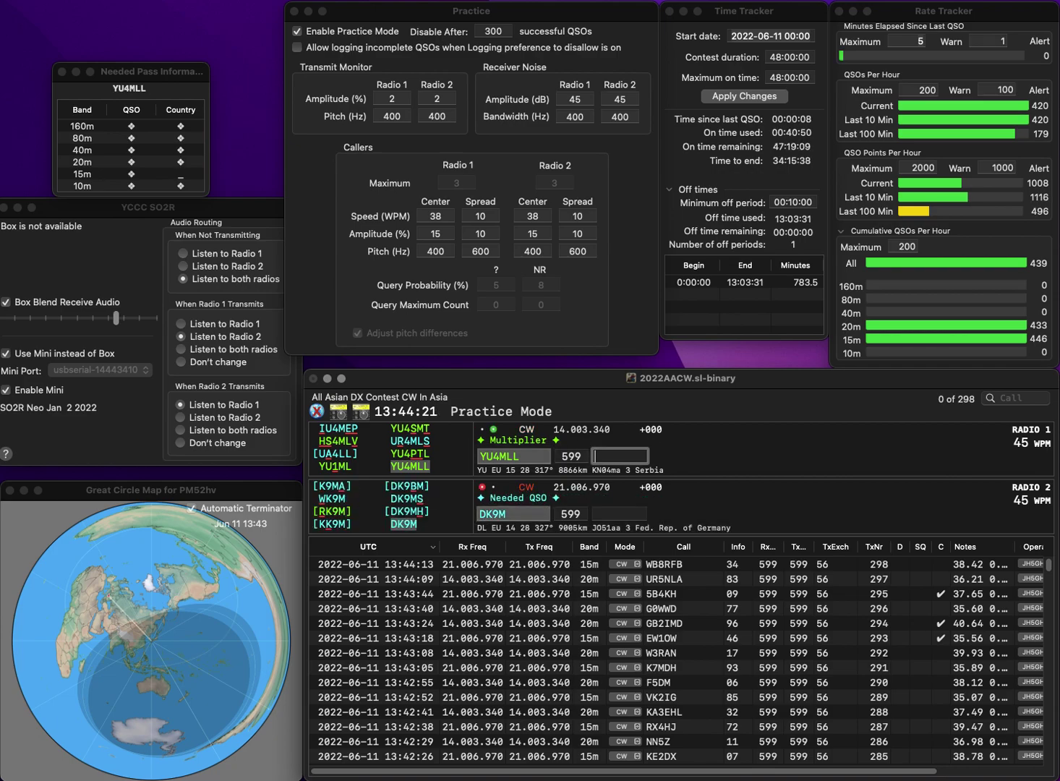
text(42)
key(Return)
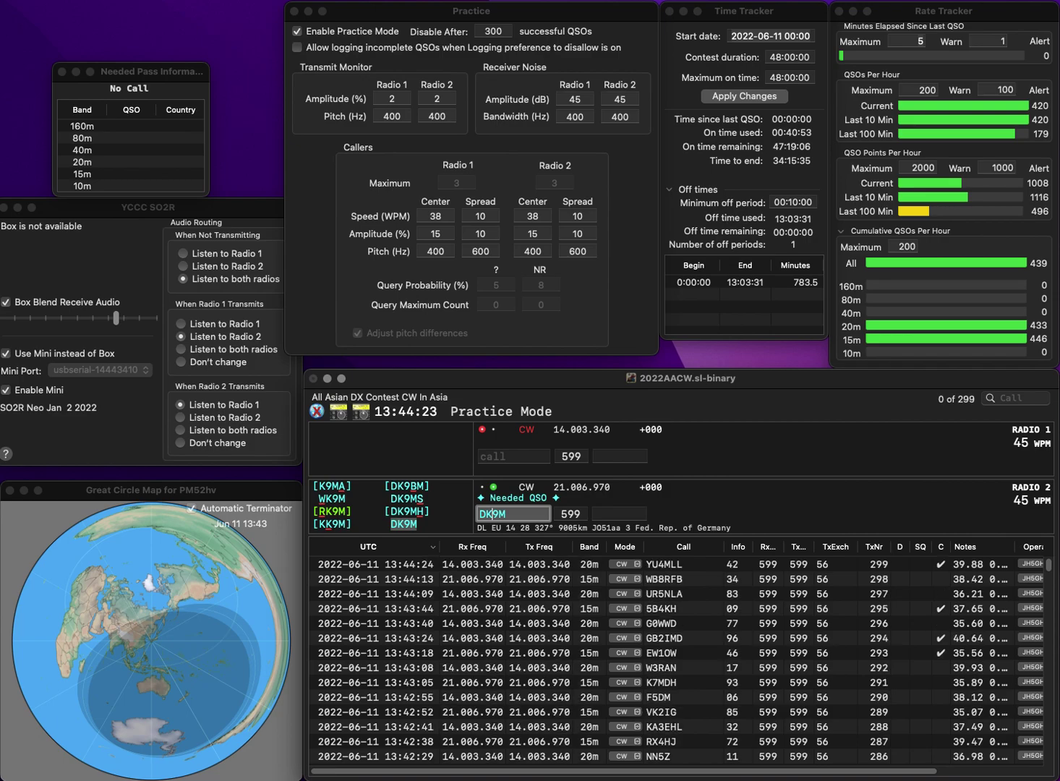
key(space)
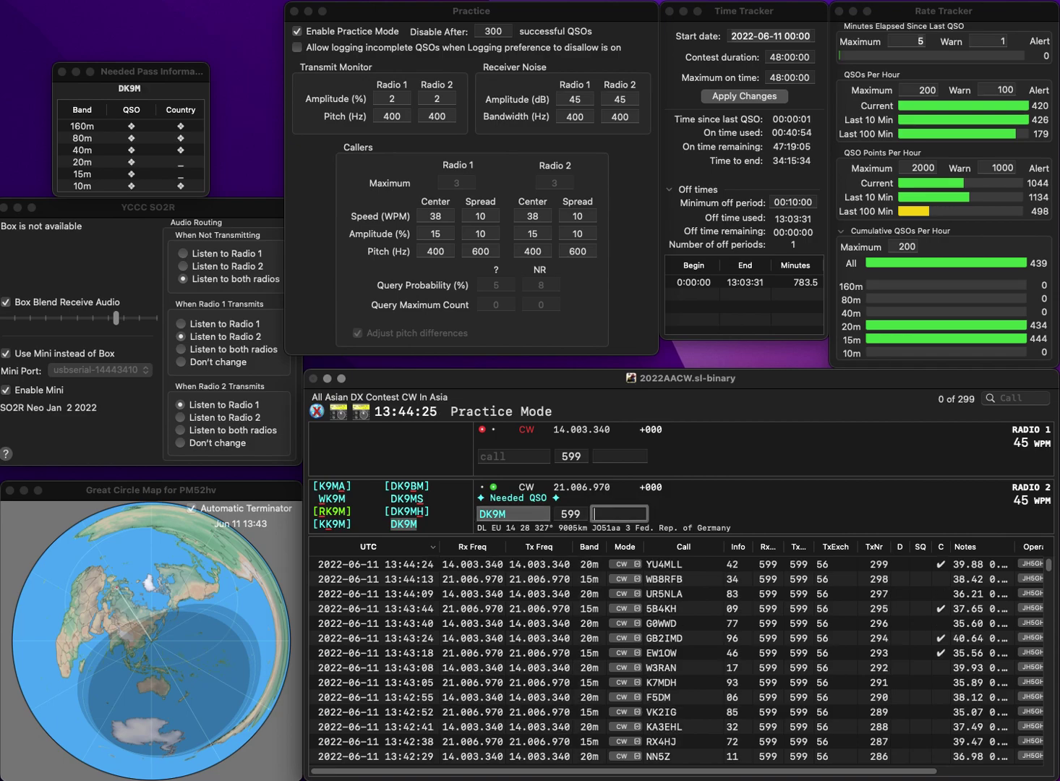
text(31)
key(Return)
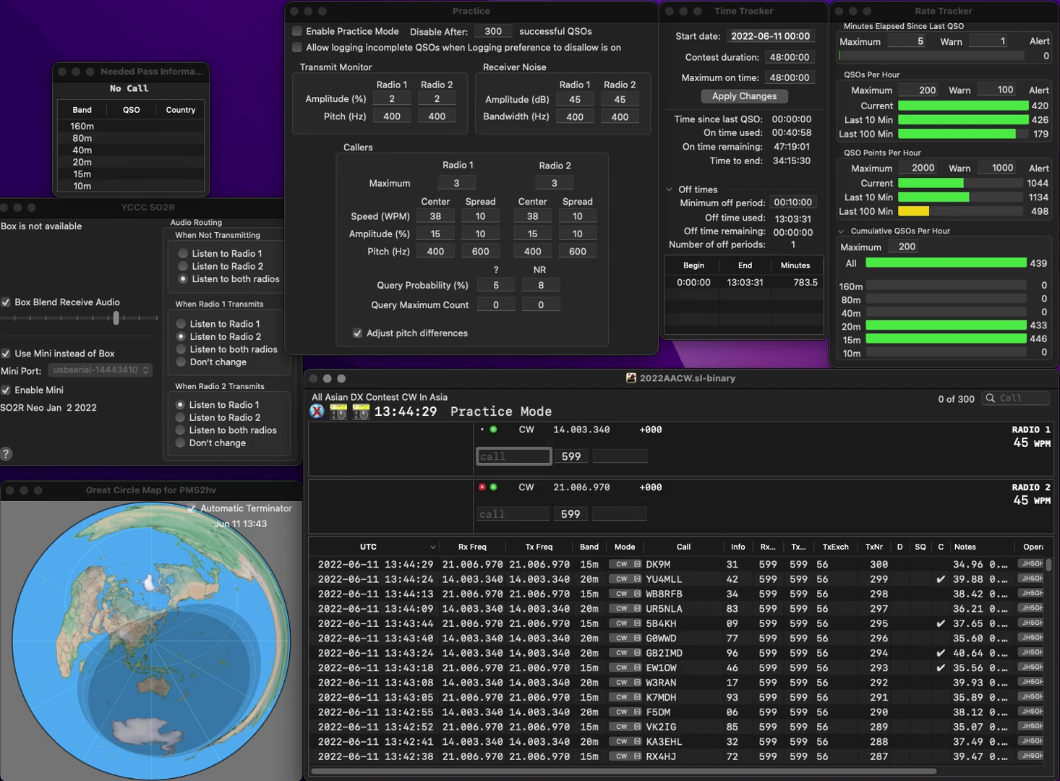